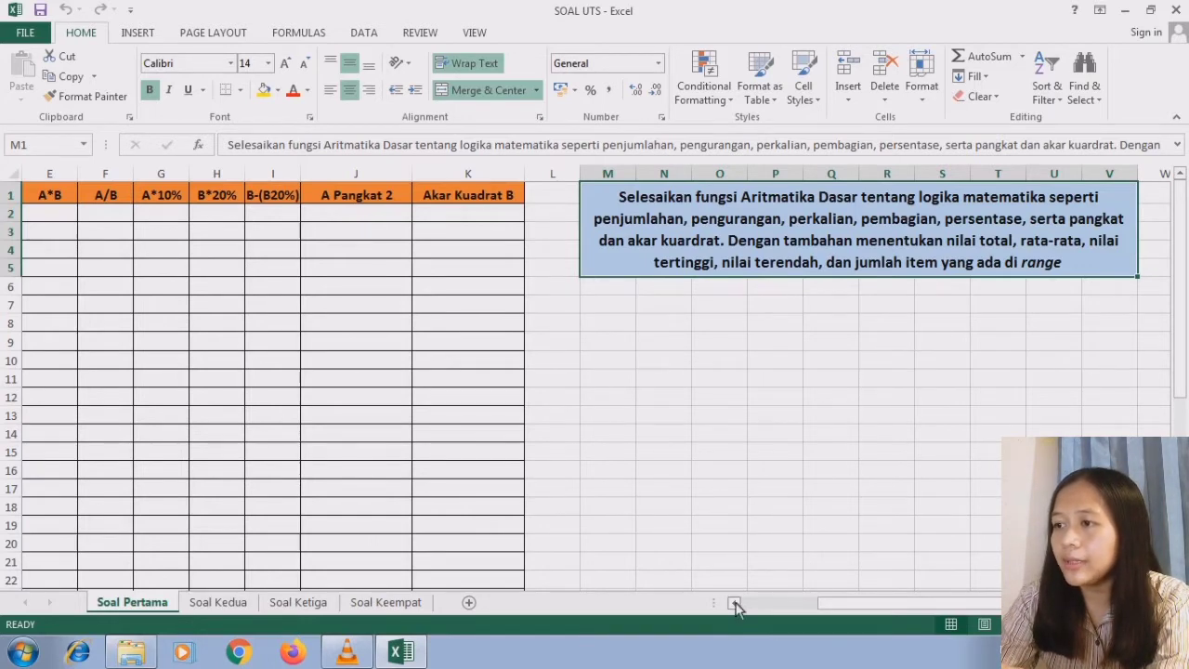
- Compute the A+B column by entering =A2+B2 in C2 and filling the formula down to C35
drag(734, 602, 734, 602)
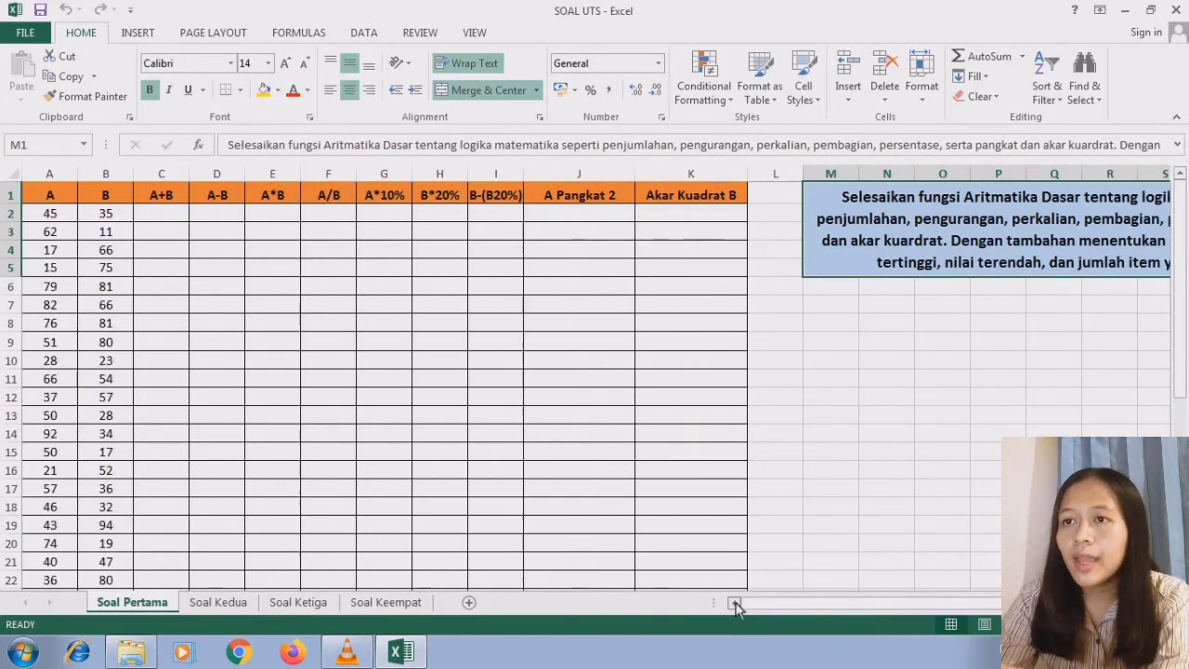
click(159, 200)
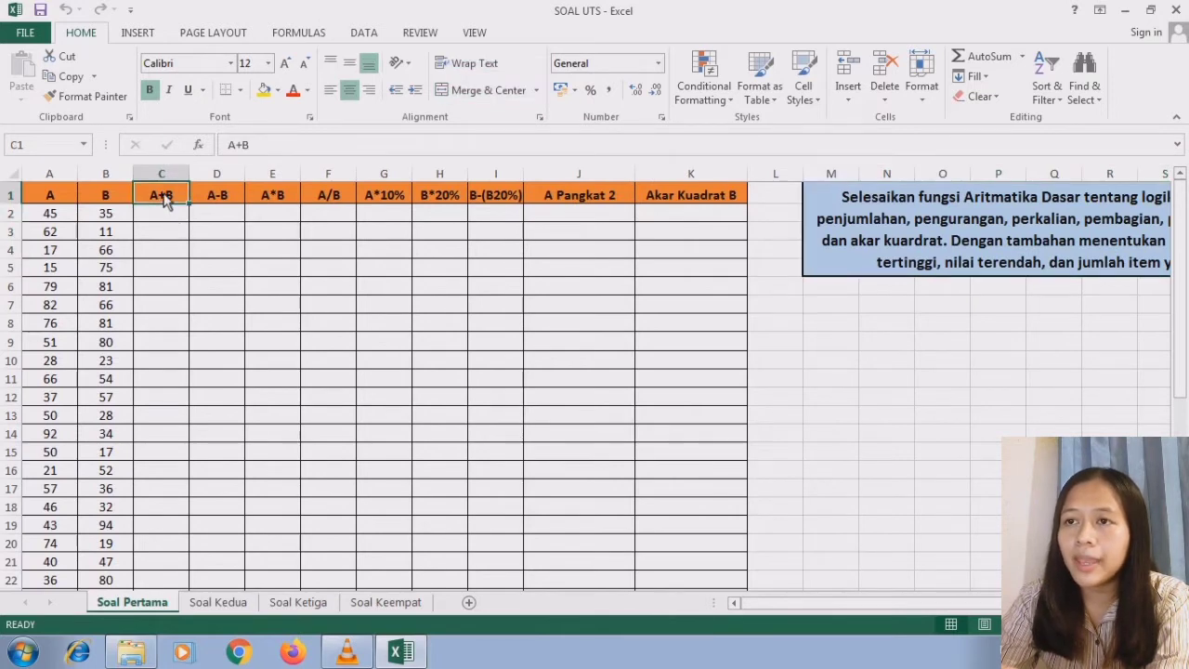
click(168, 219)
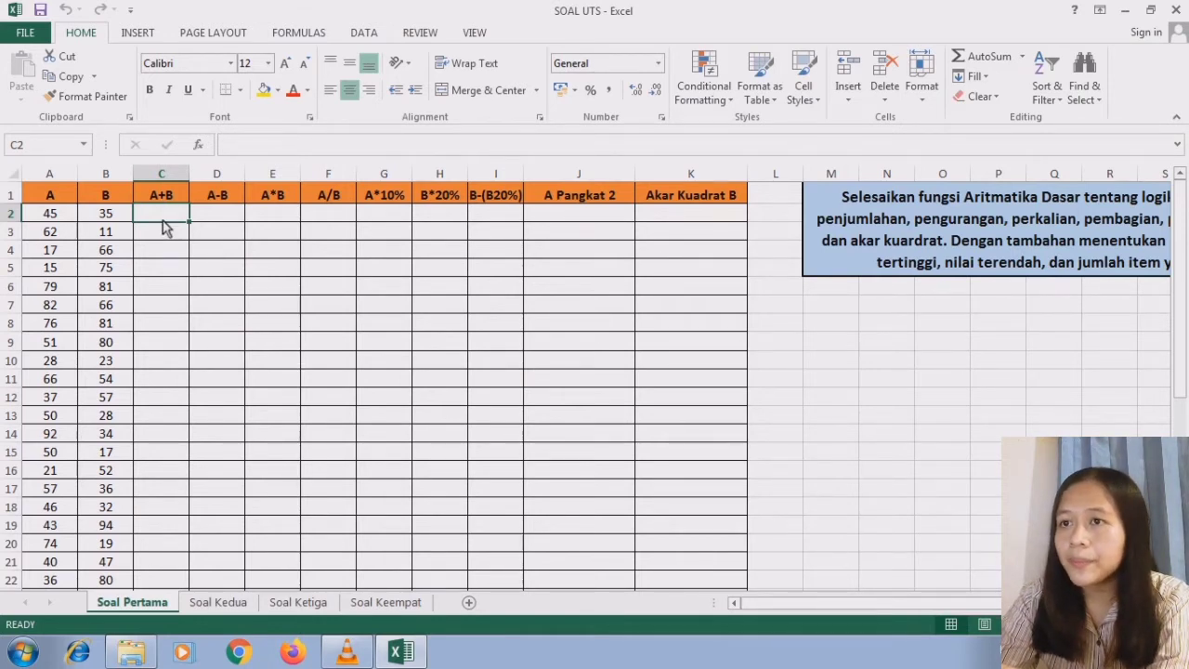
text(=)
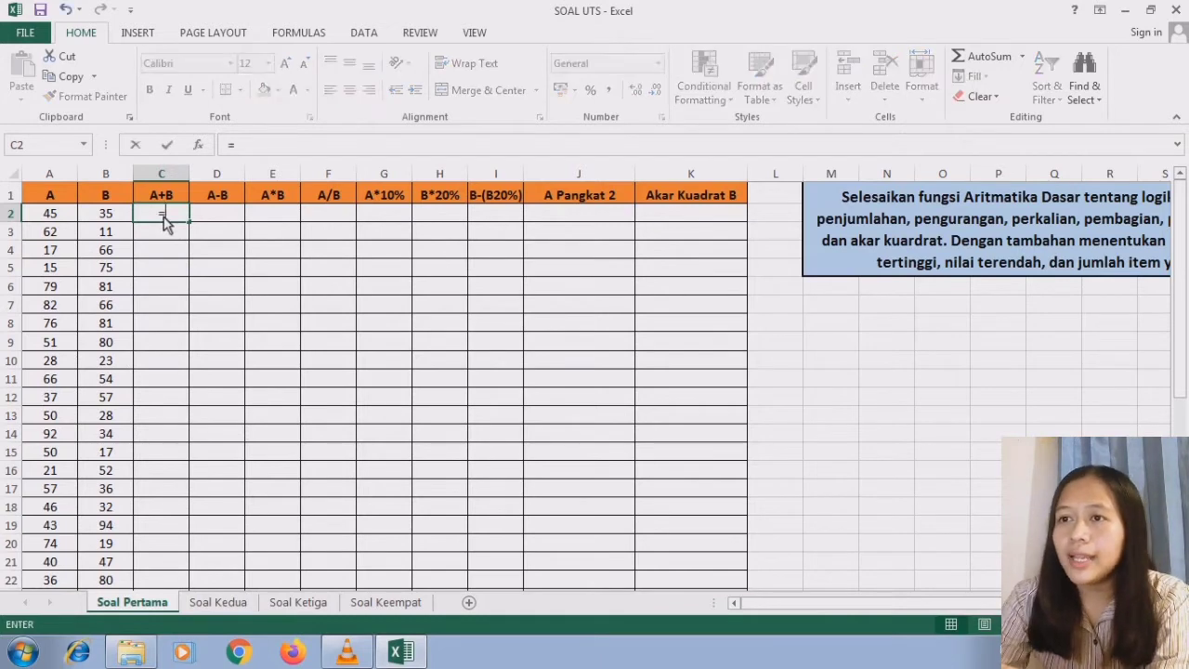
click(65, 216)
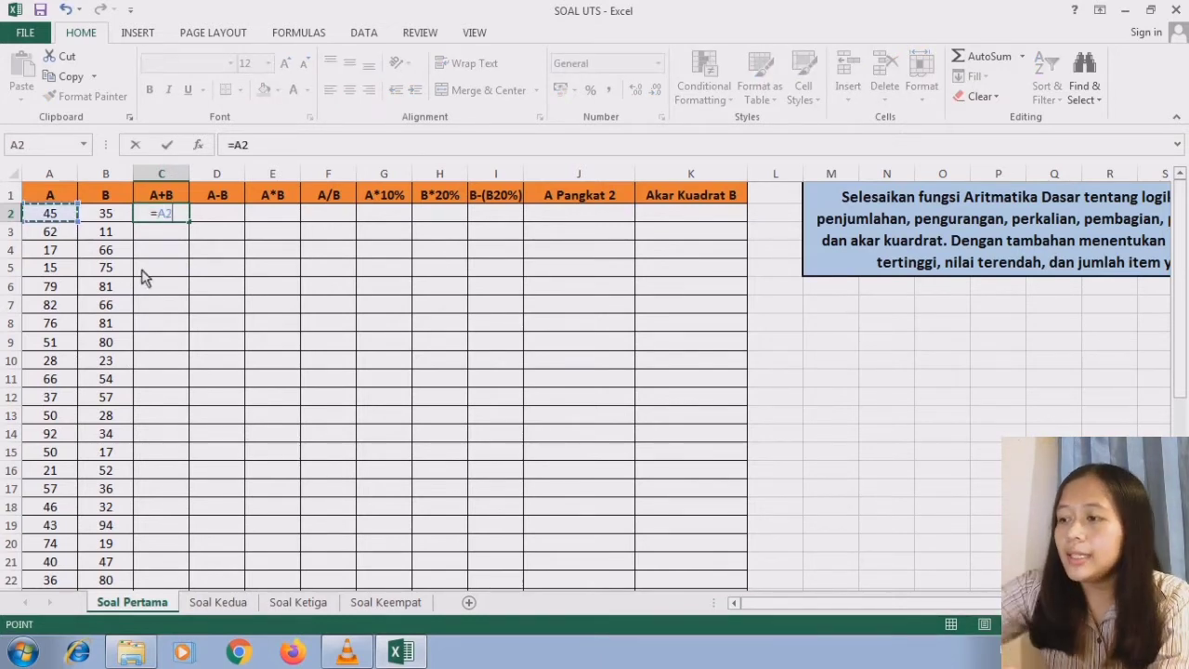
text(+)
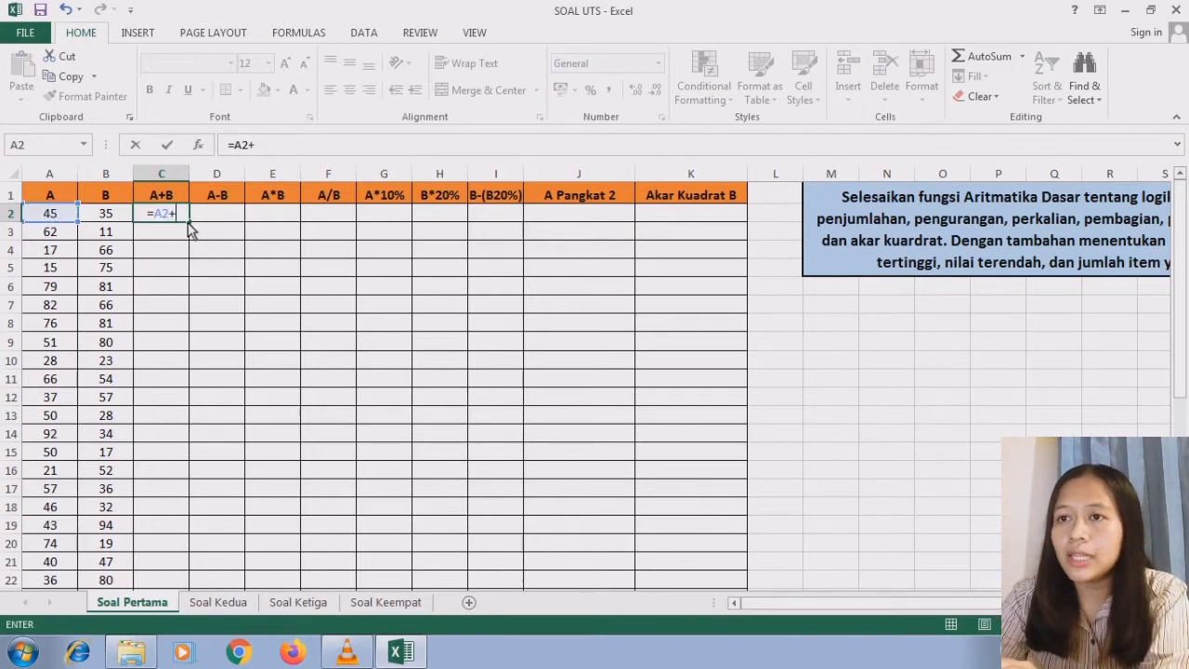
click(124, 219)
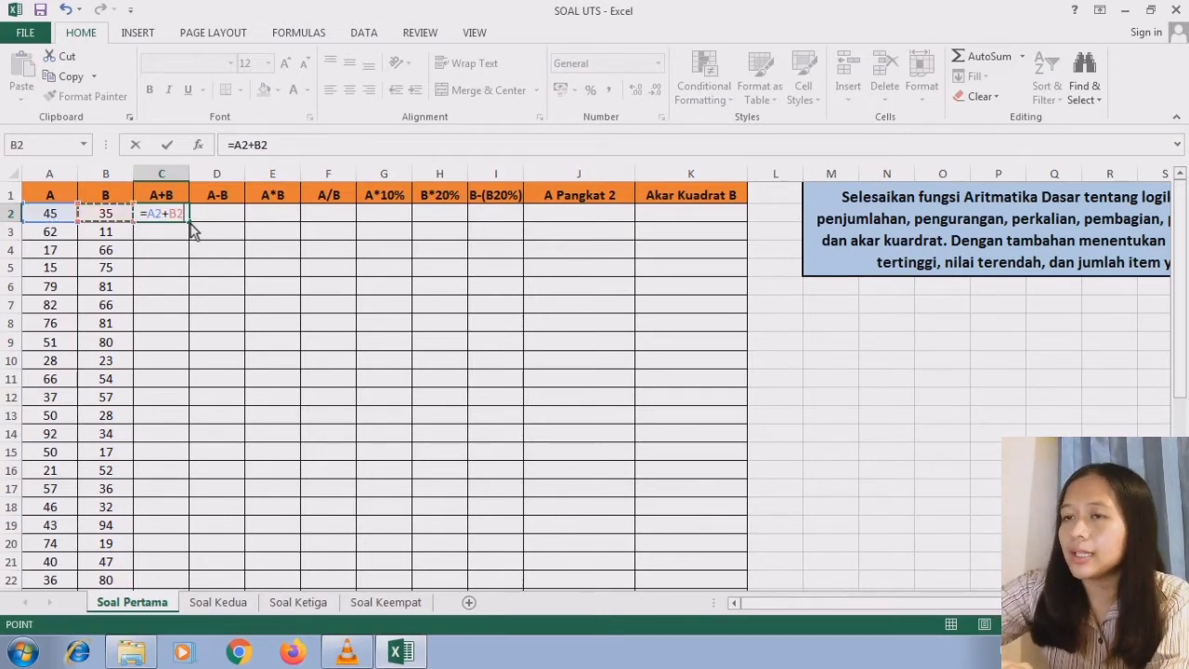
key(Return)
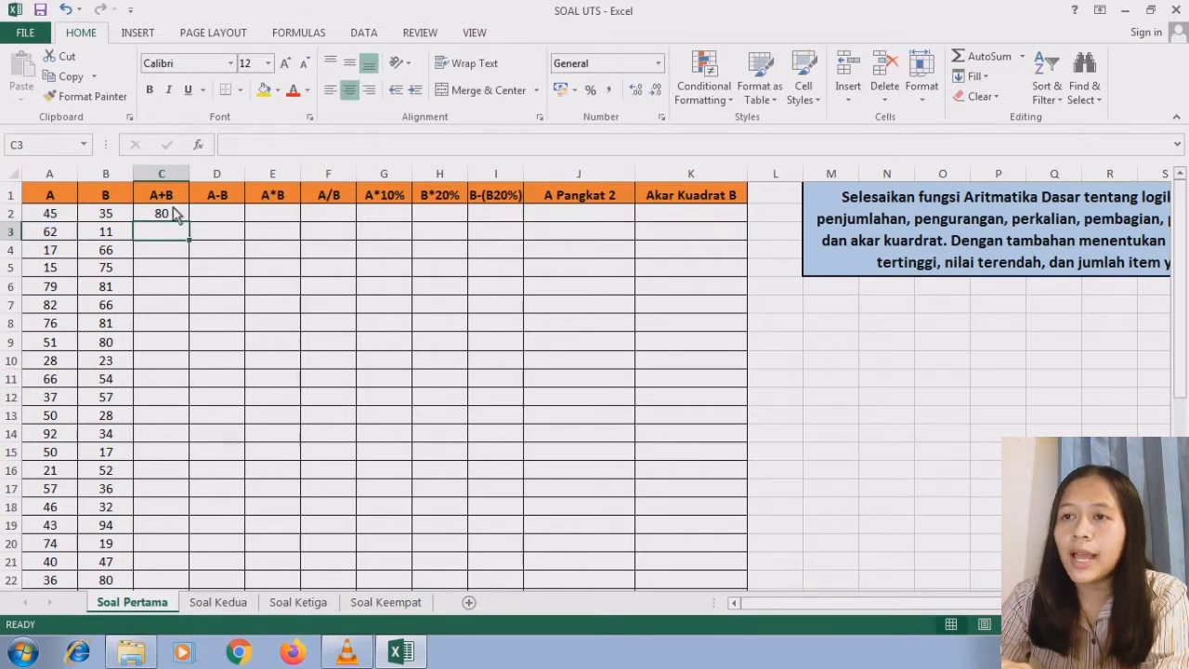
click(173, 220)
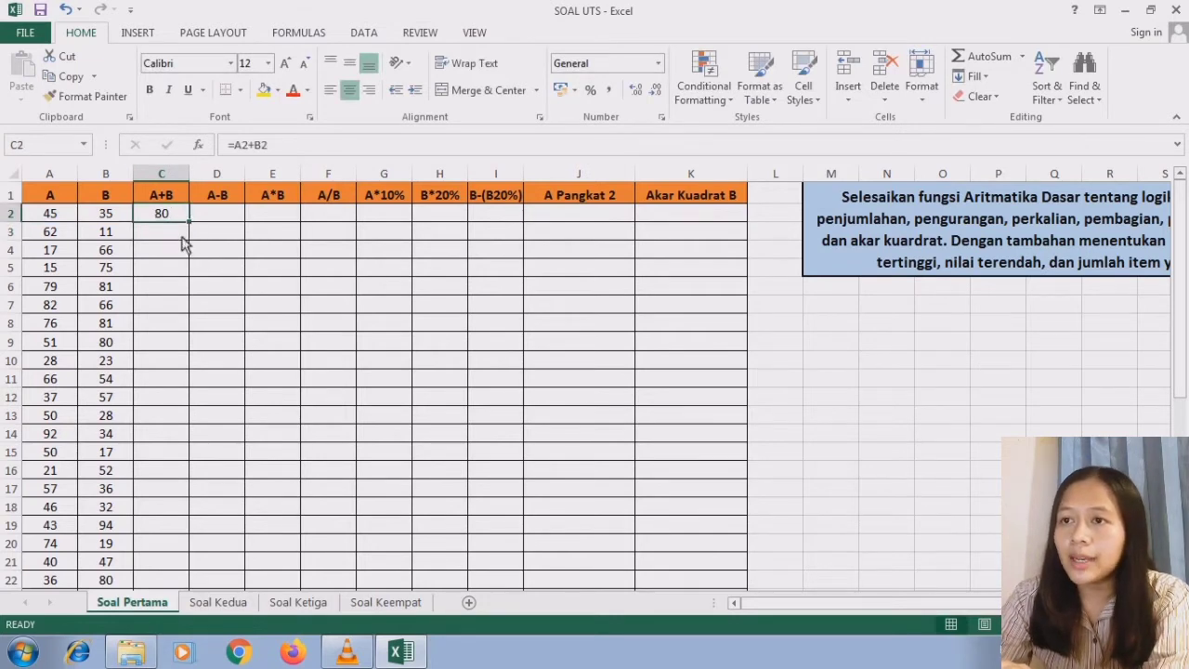
drag(189, 227, 177, 498)
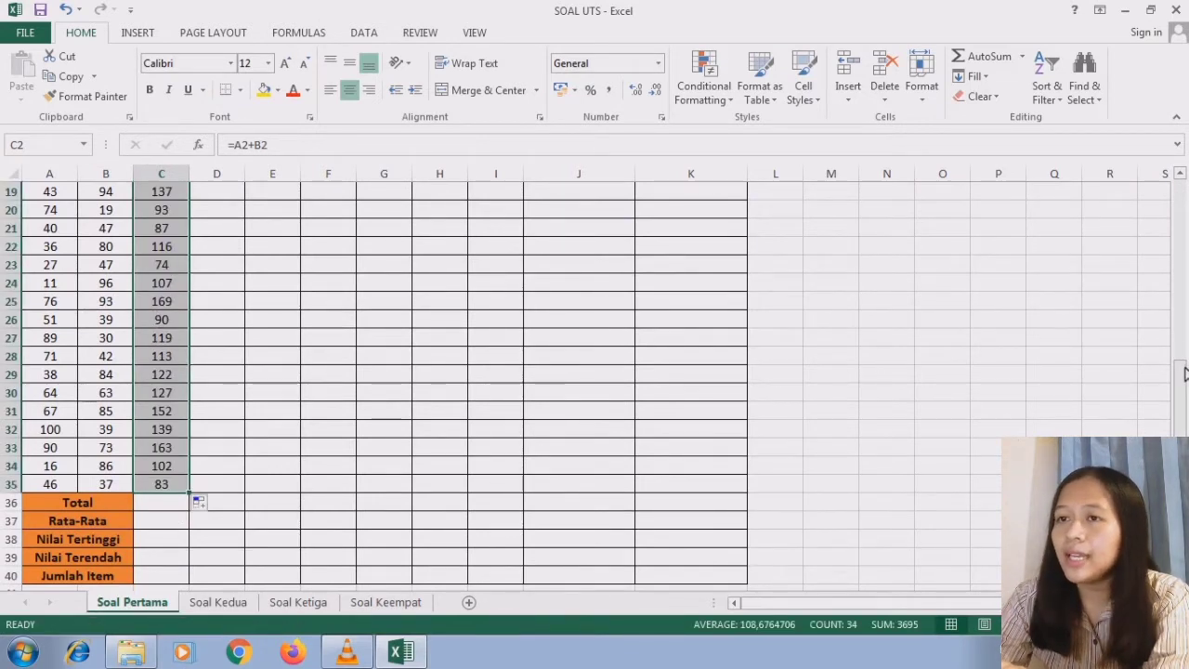
- Compute the A-B column by entering =A2-B2 in D2 and filling the formula down to D35
drag(1180, 395, 1180, 214)
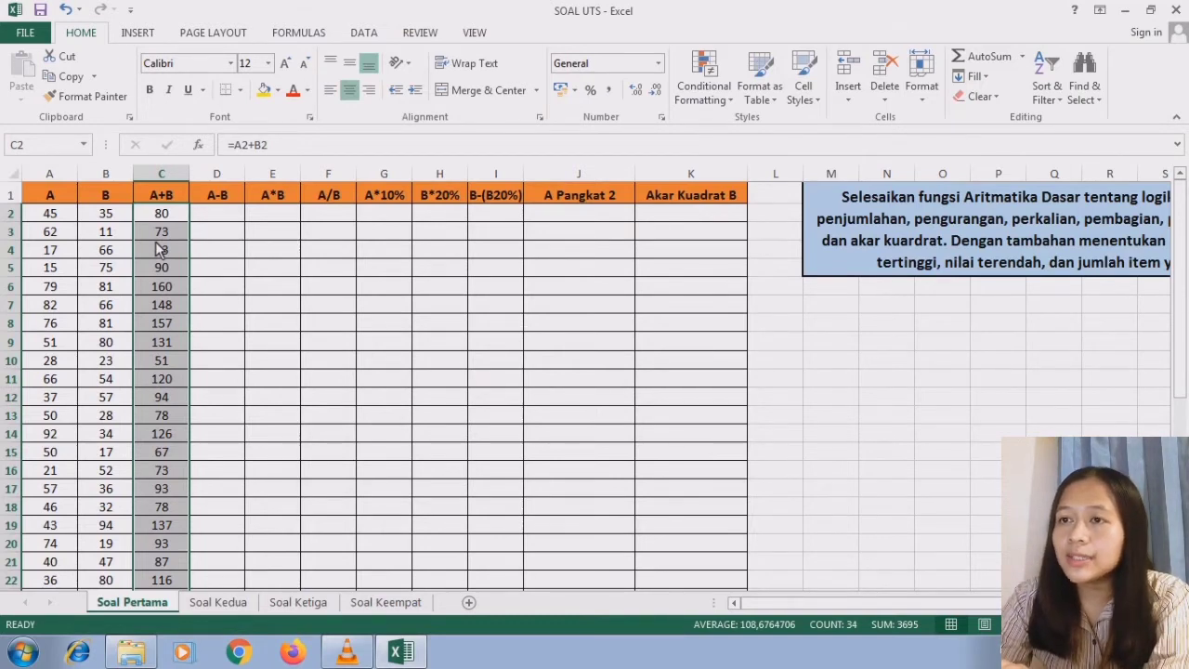
click(219, 202)
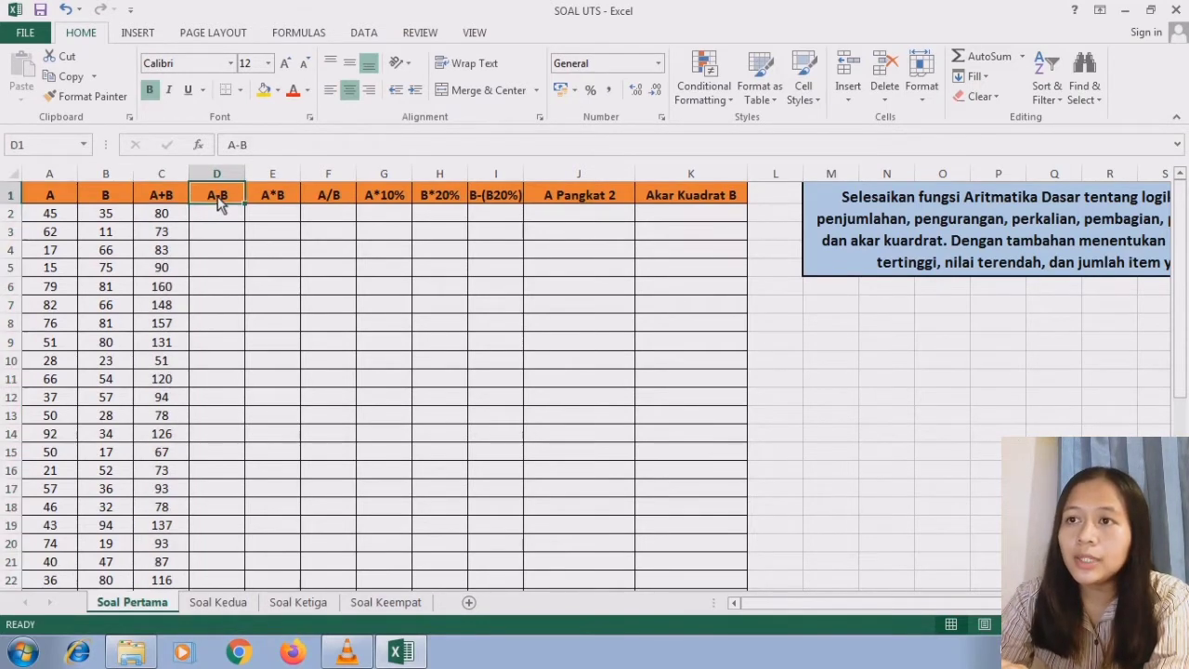
click(239, 223)
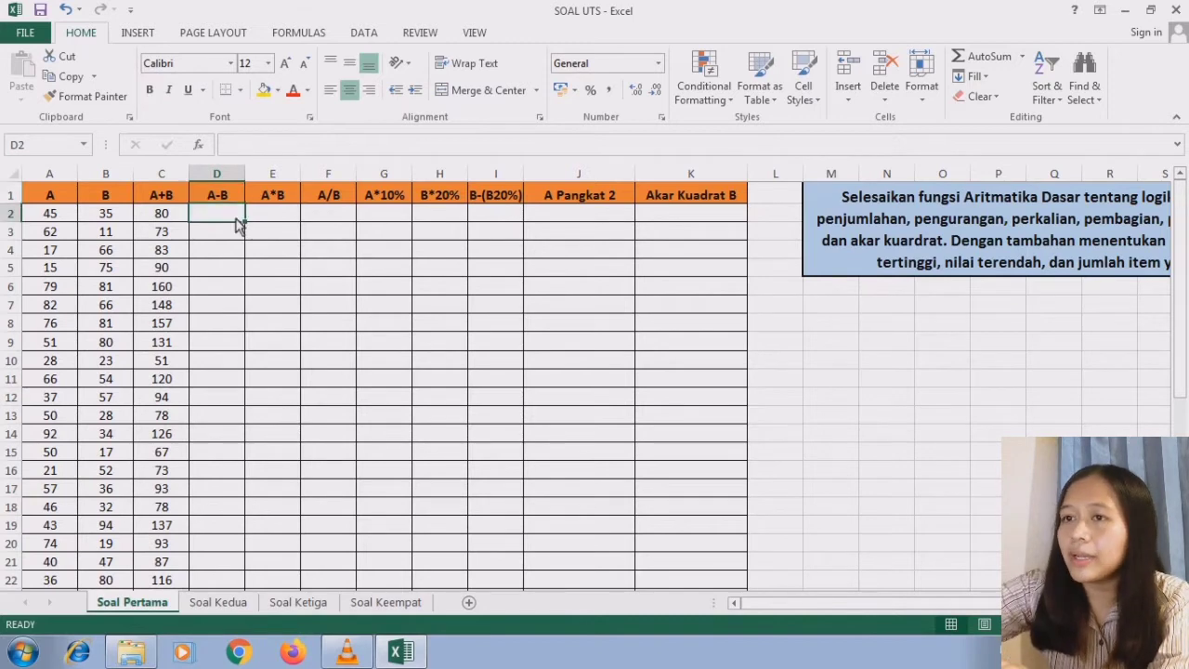
text(=)
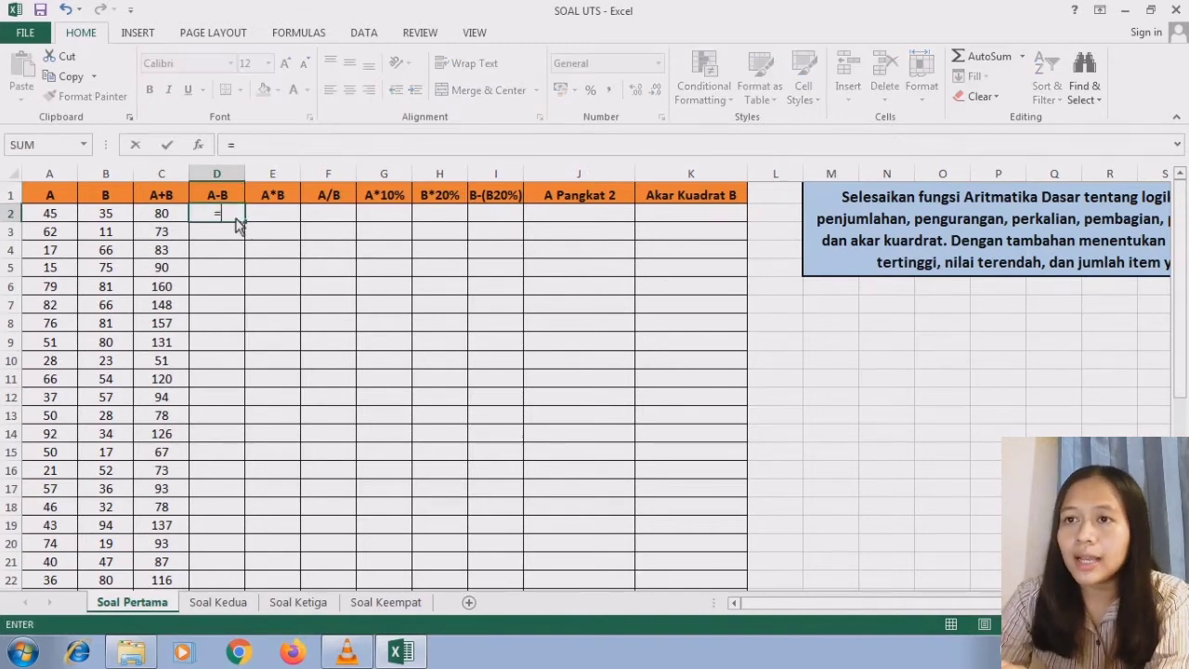
click(51, 215)
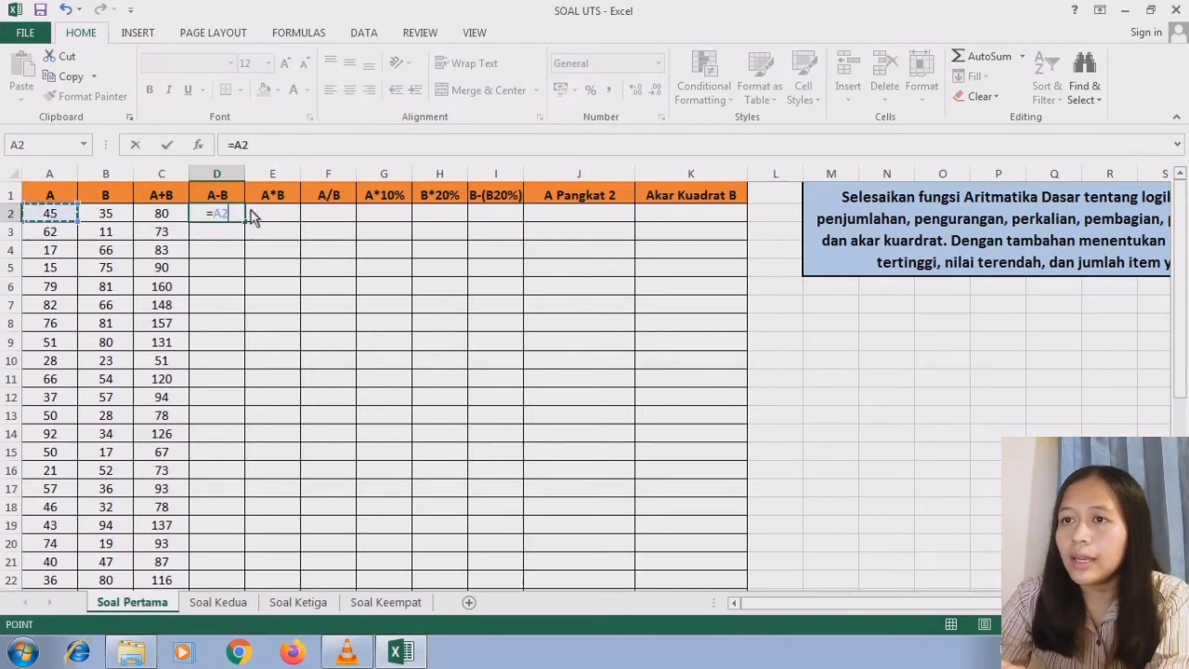
text(-)
click(109, 217)
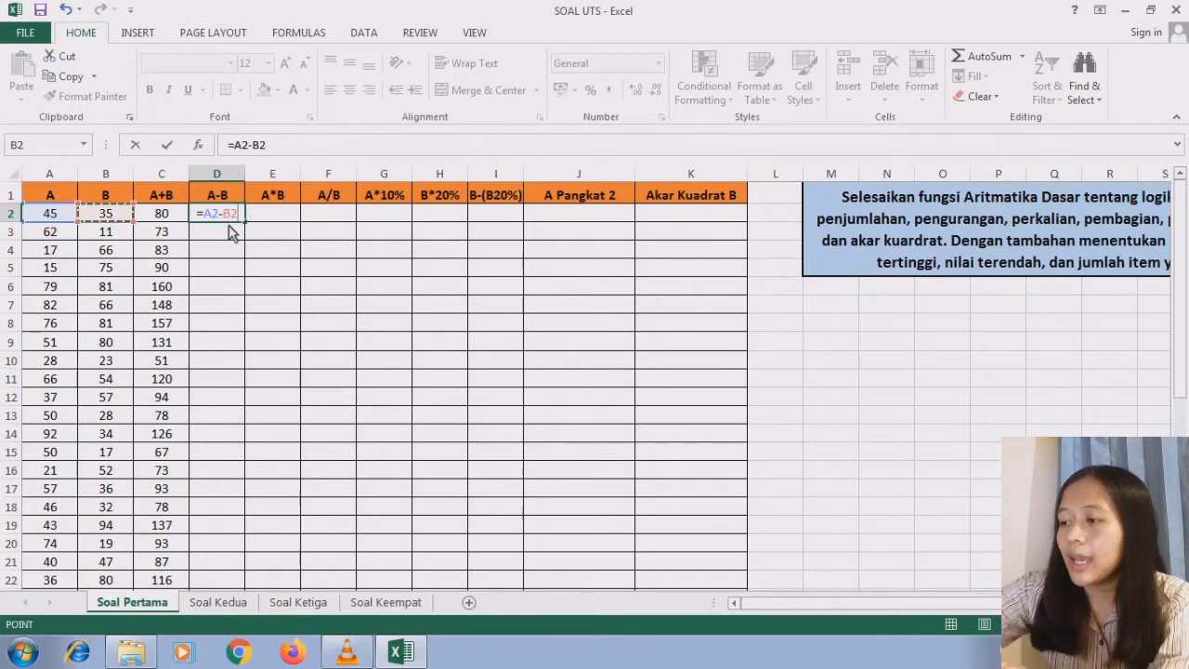
key(Return)
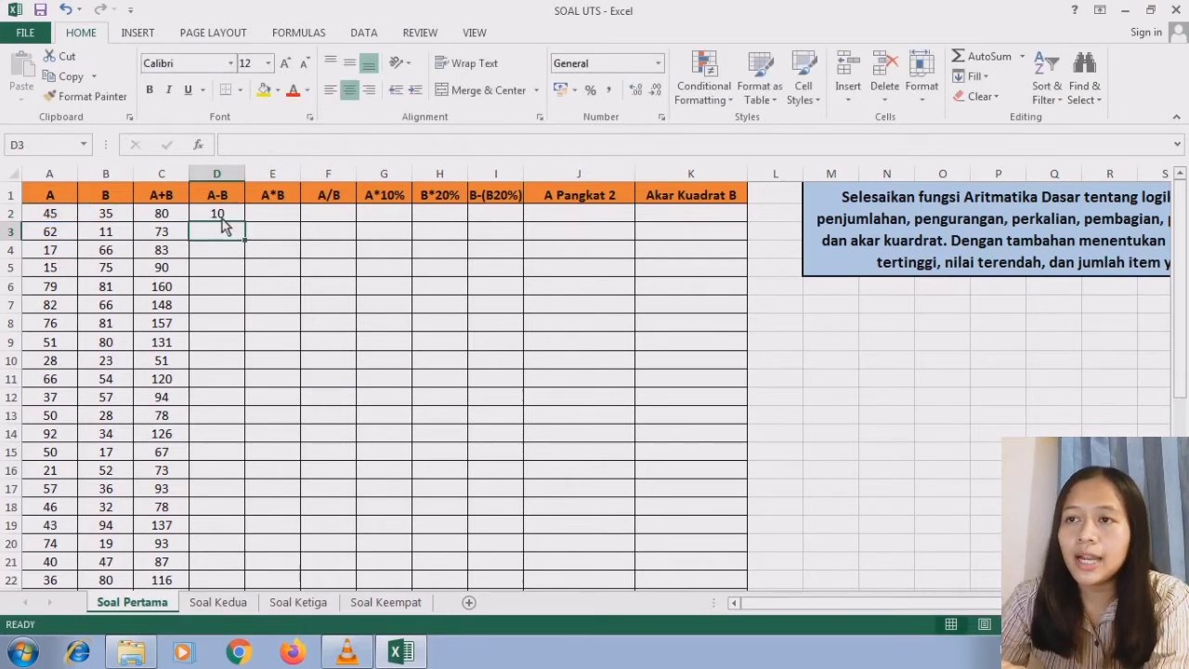
click(227, 216)
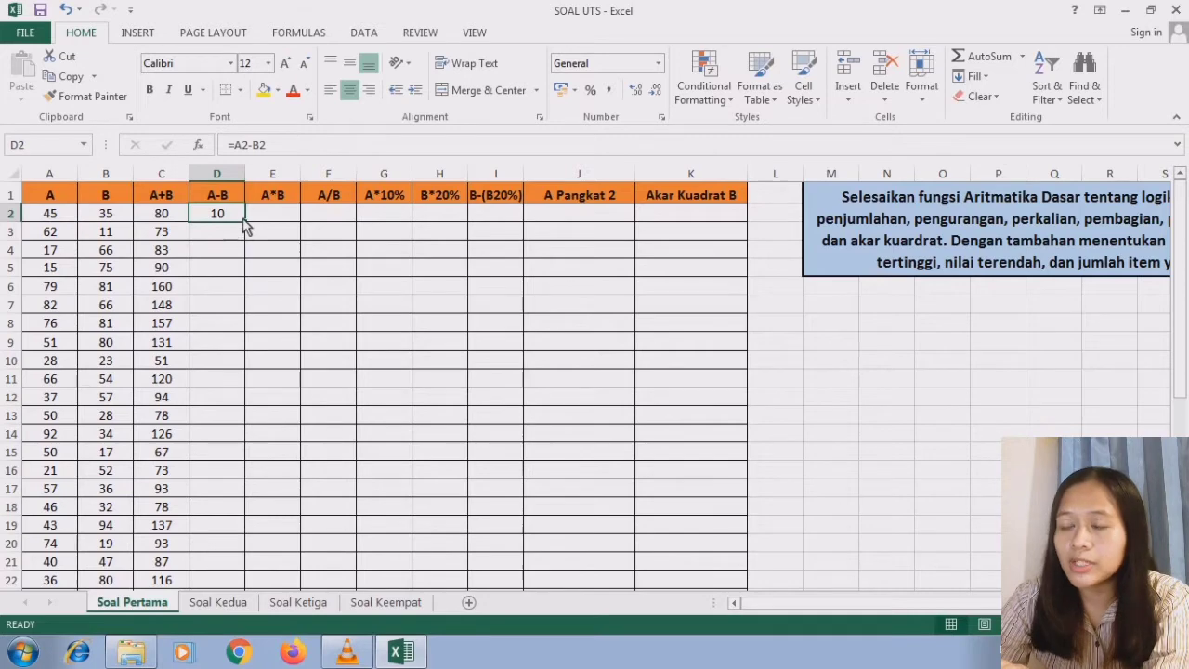
drag(244, 225, 215, 496)
click(219, 485)
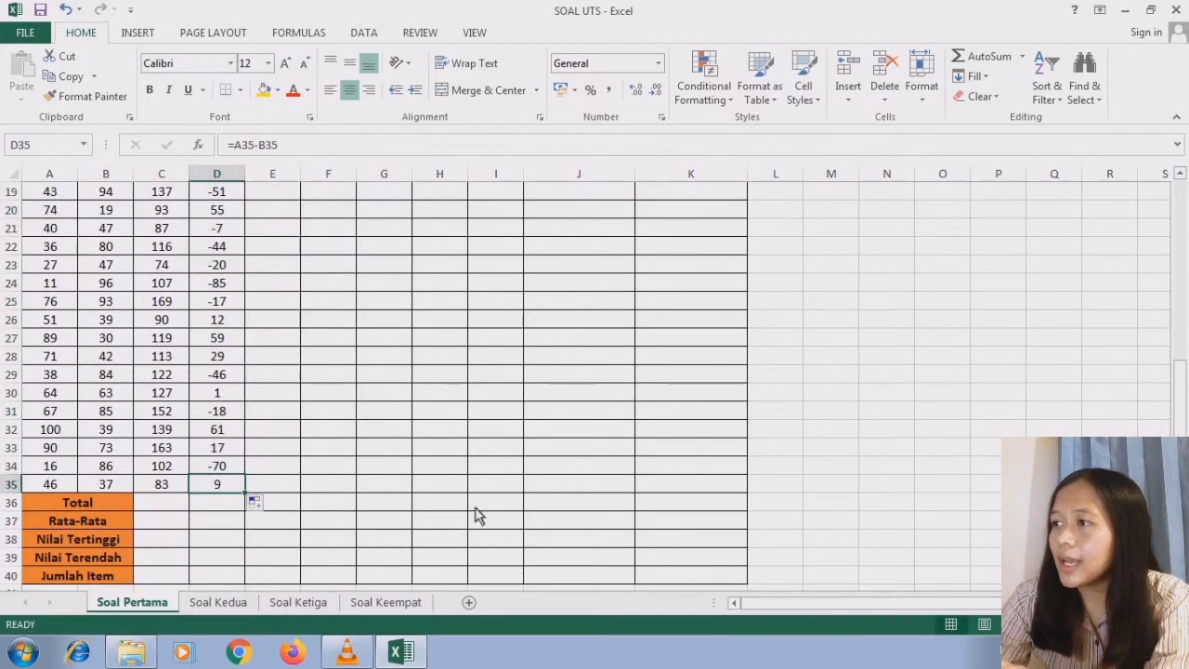
- Compute the A*B column by entering =A2*B2 in E2 and filling the formula down to E35
scroll(322, 252, up, 6)
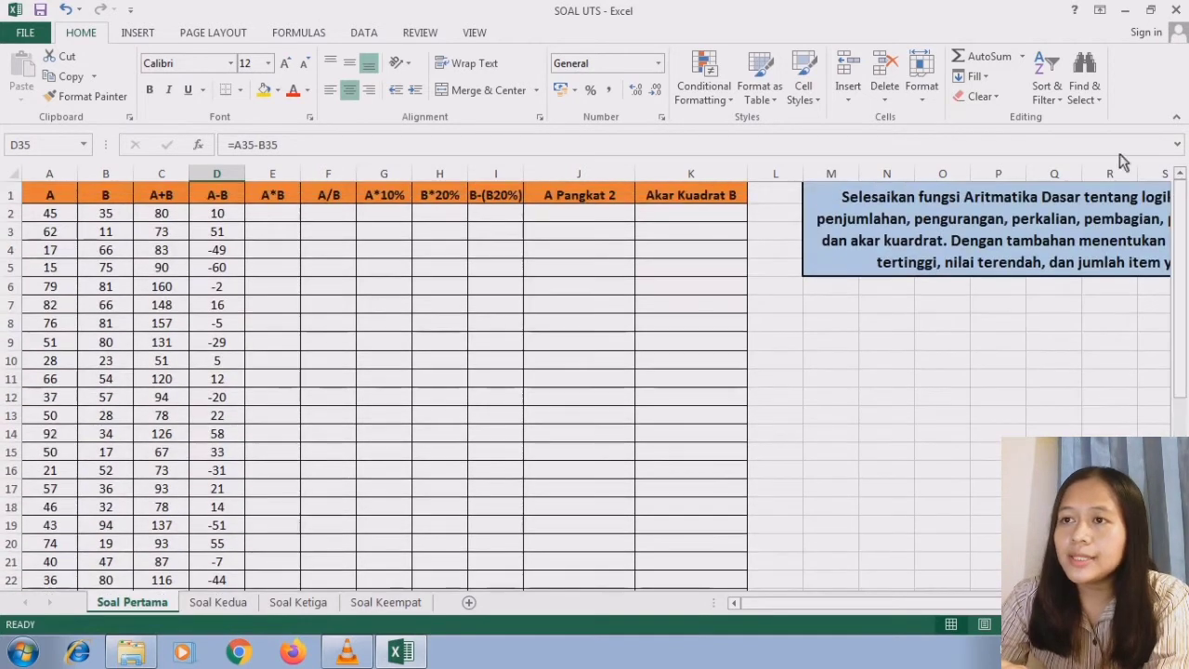
click(290, 200)
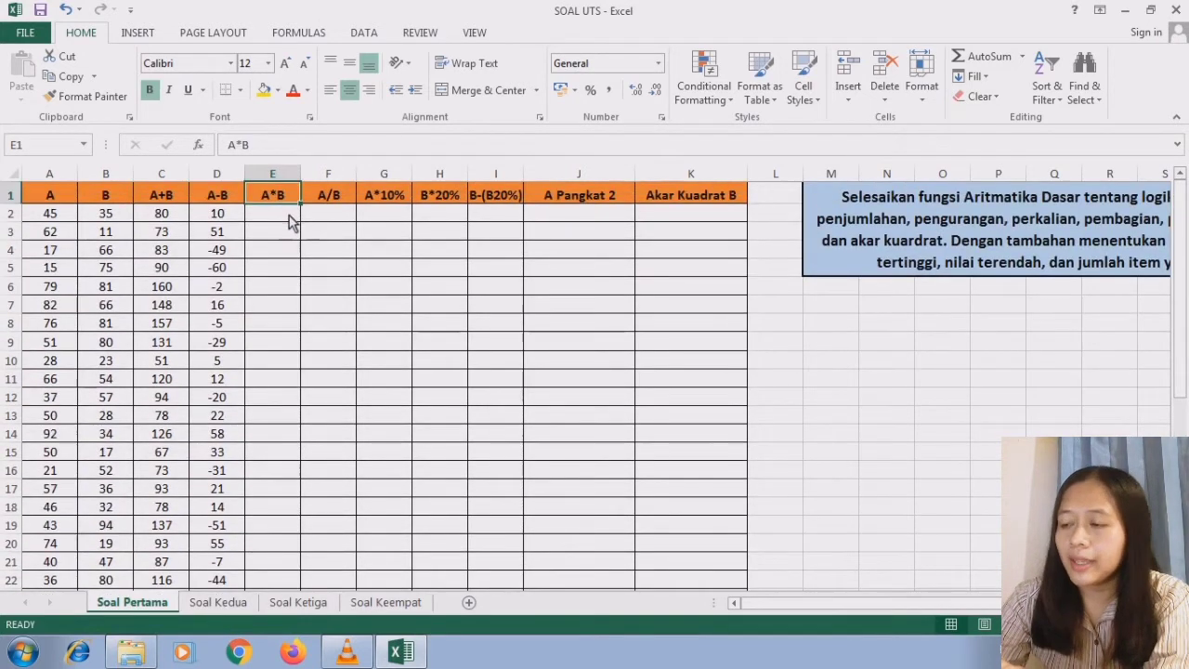
click(290, 220)
text(=)
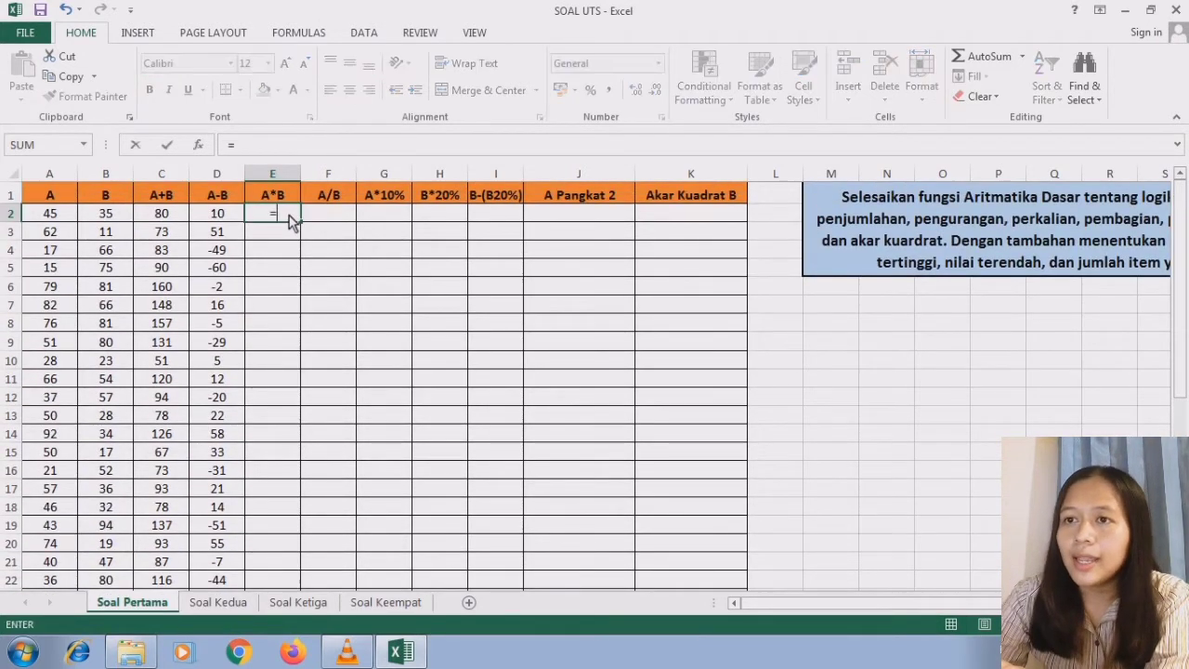
click(68, 218)
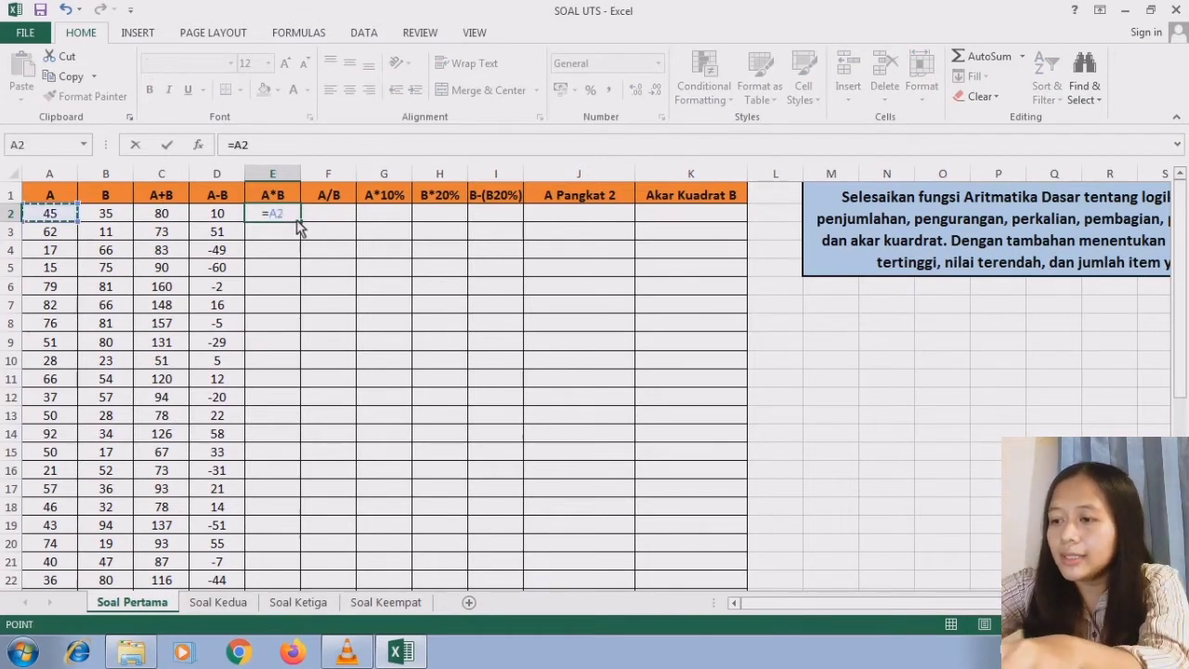
text(*)
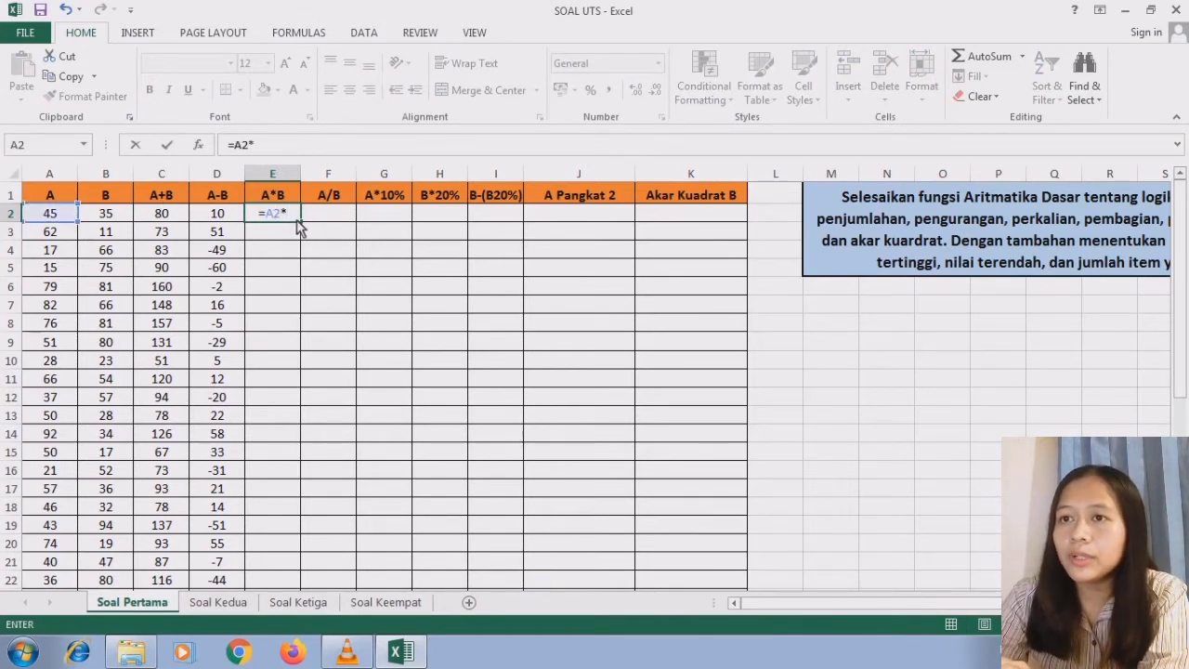
click(124, 223)
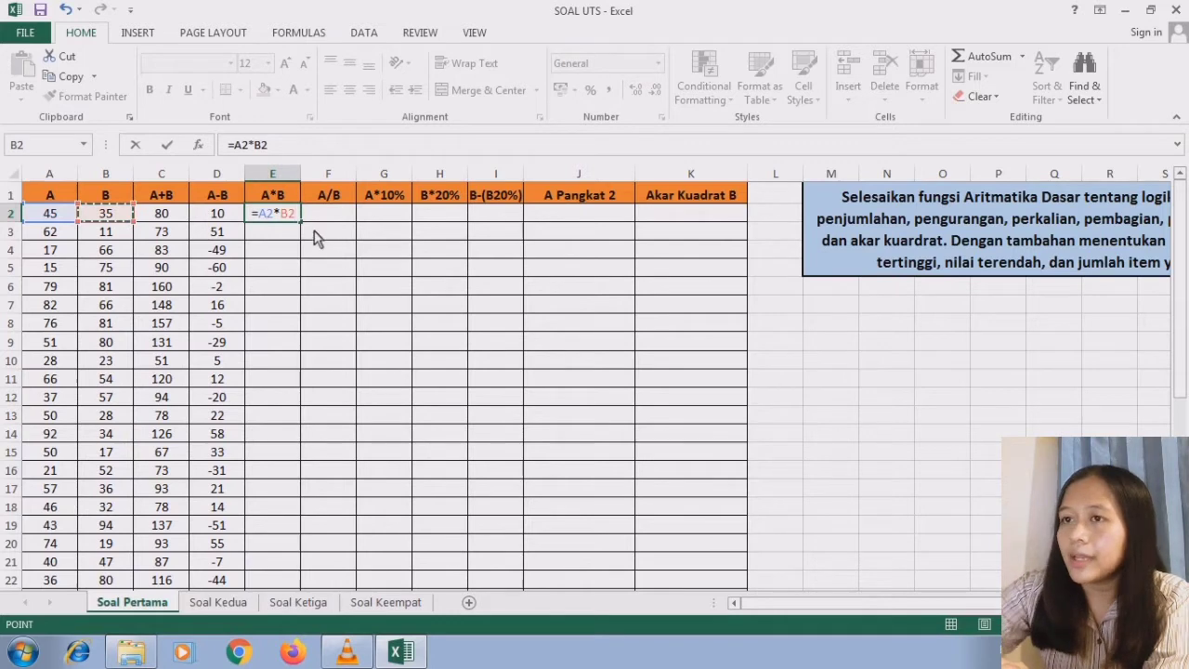
key(Return)
click(291, 214)
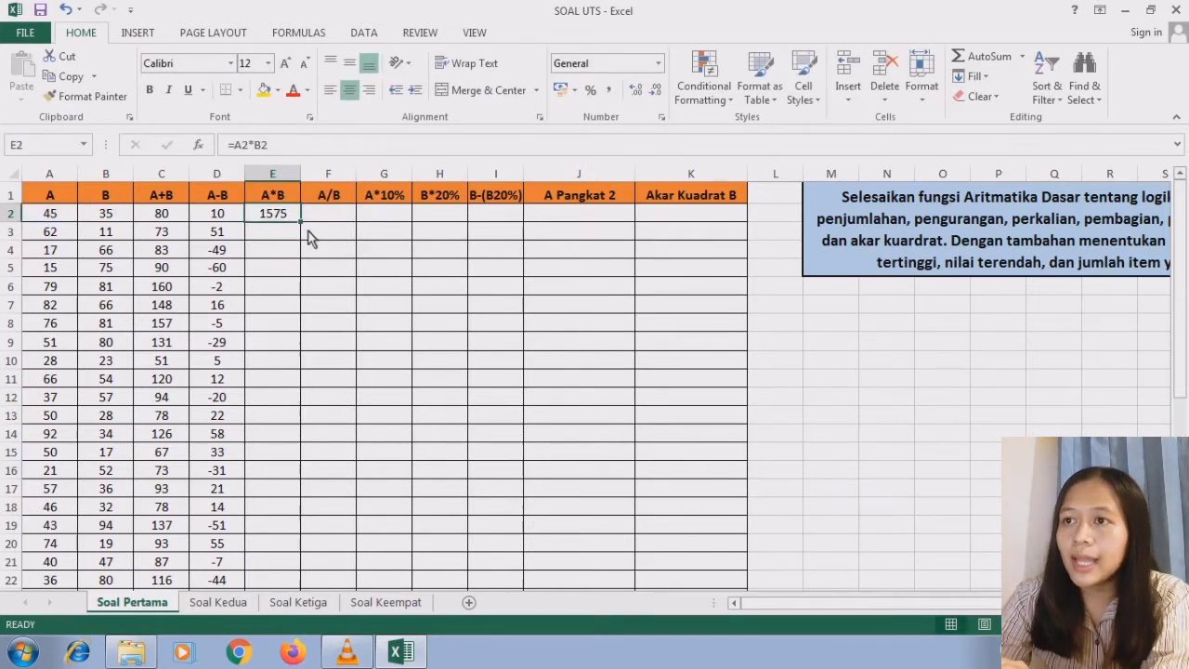
drag(303, 227, 290, 509)
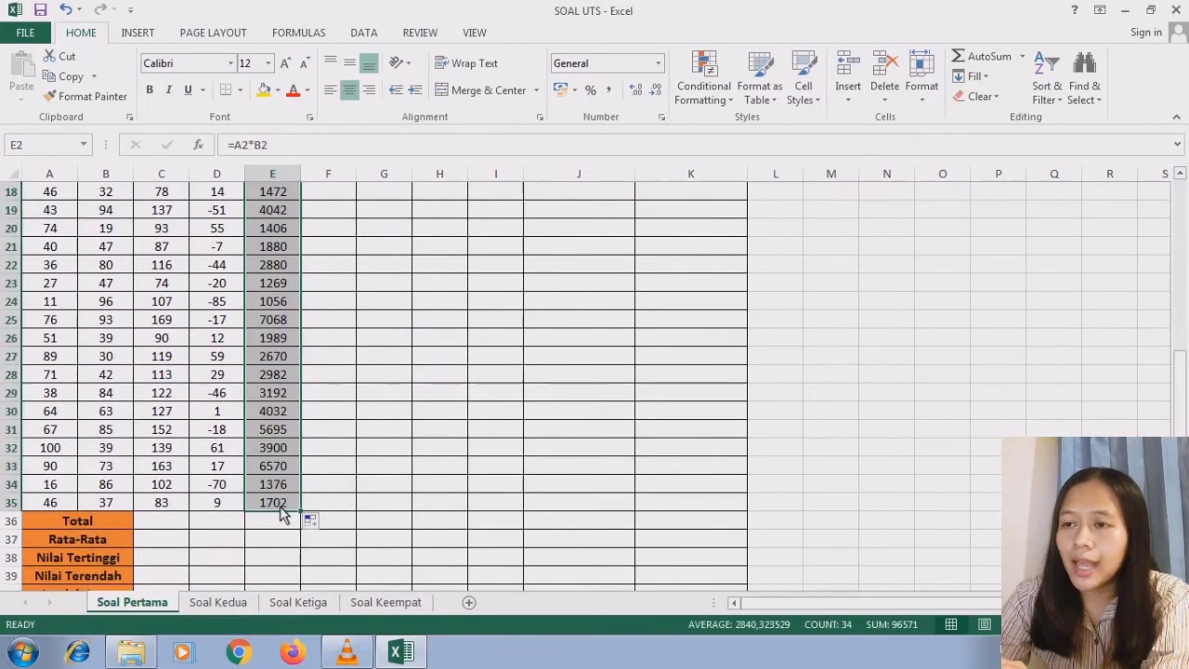
click(291, 509)
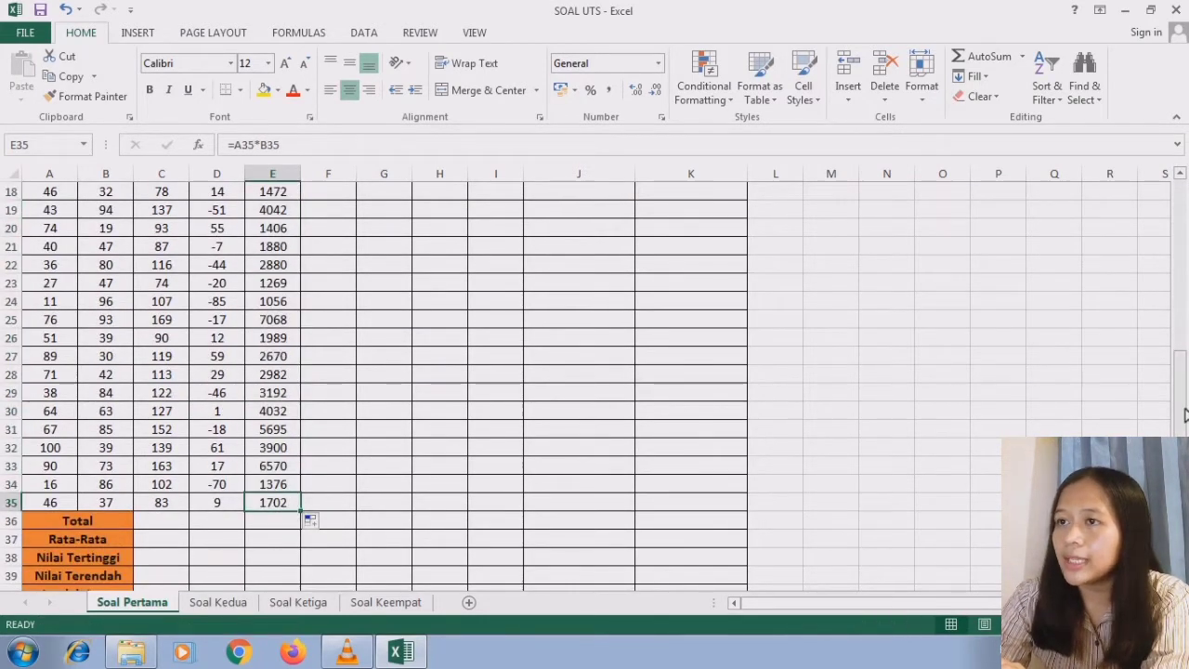
- Enter the division formula =A2/B2 in cell F2 of the A/B column
drag(1181, 409, 1182, 215)
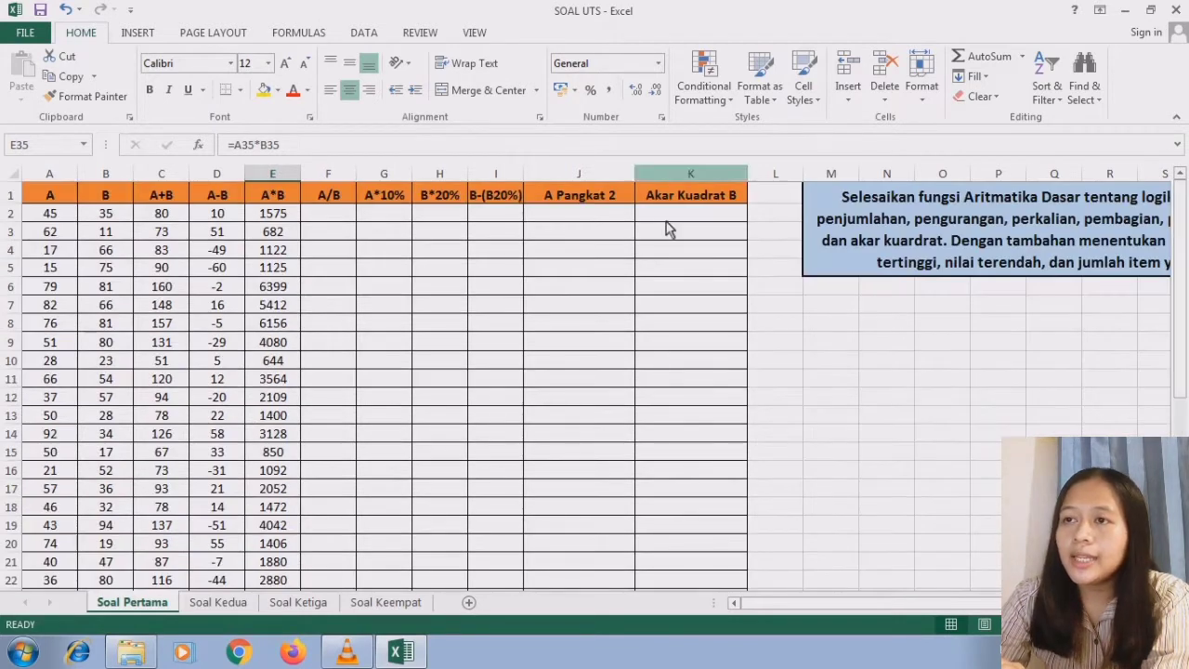
click(335, 199)
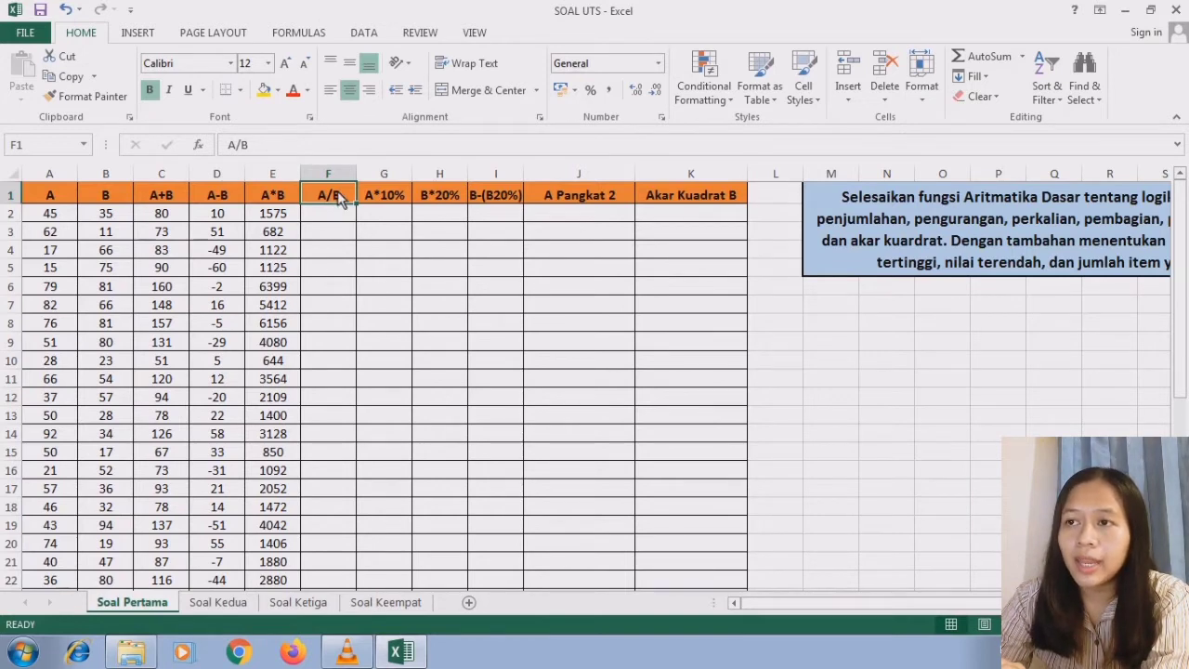
click(336, 217)
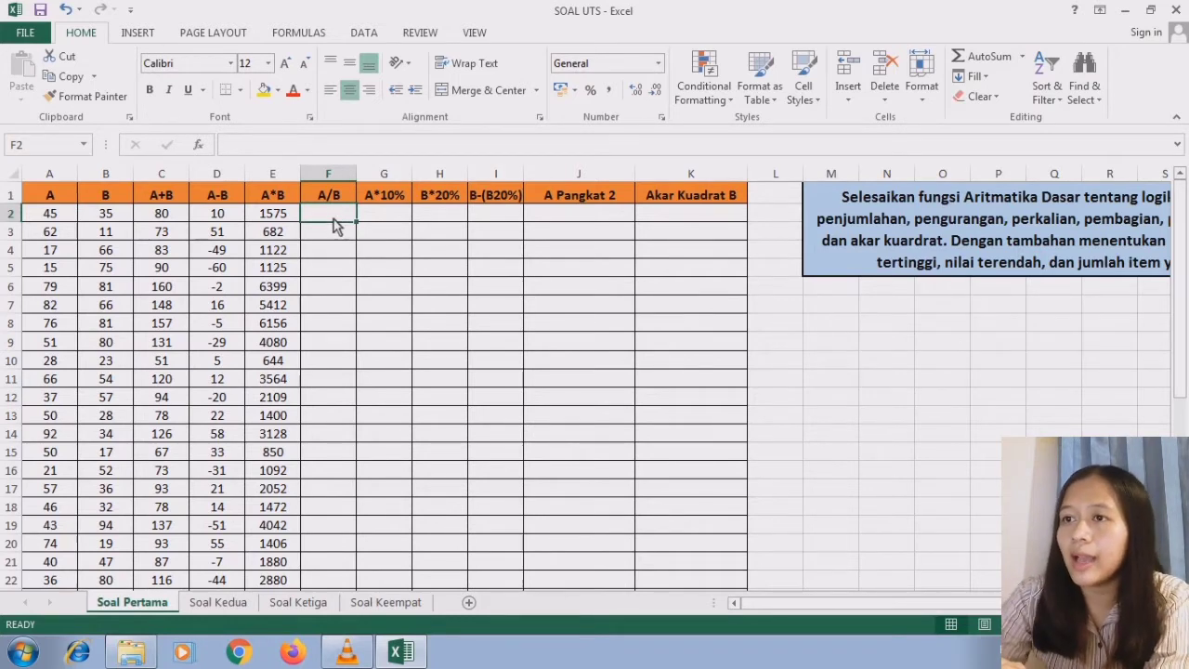
text(=)
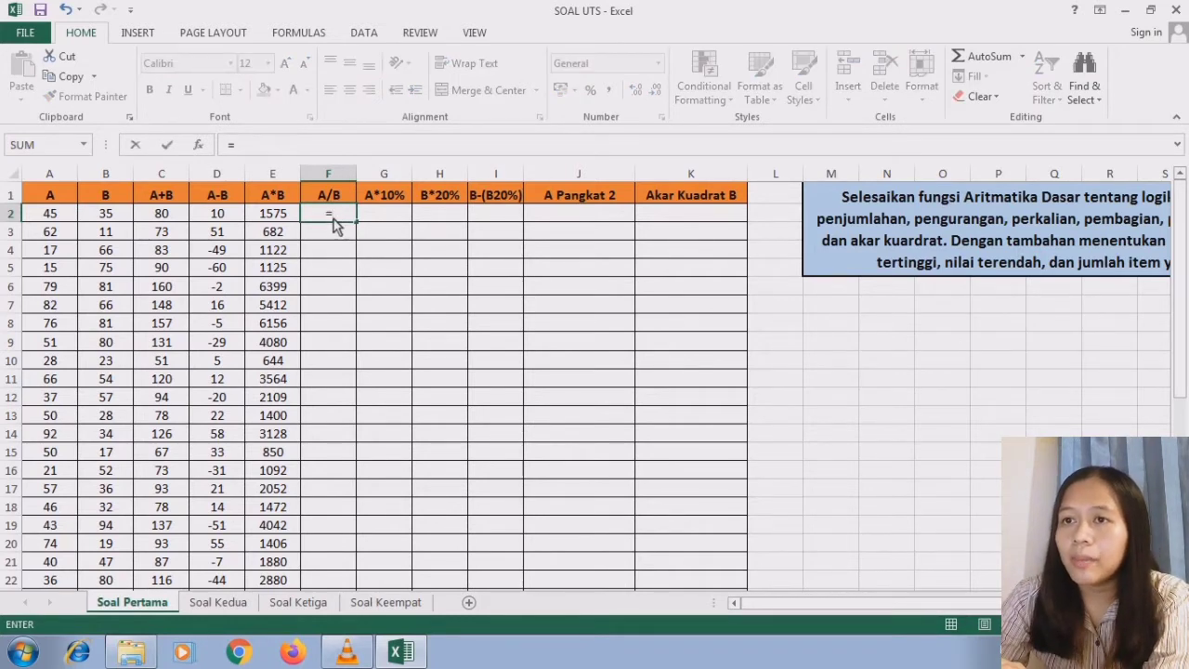
click(65, 218)
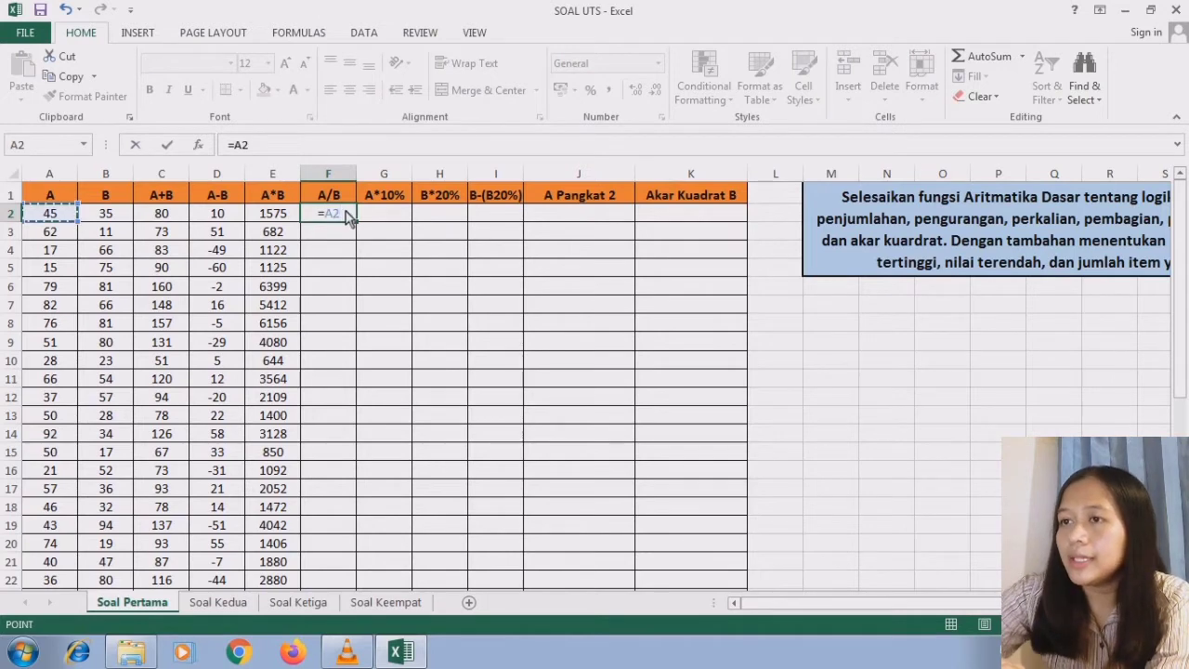
text(/)
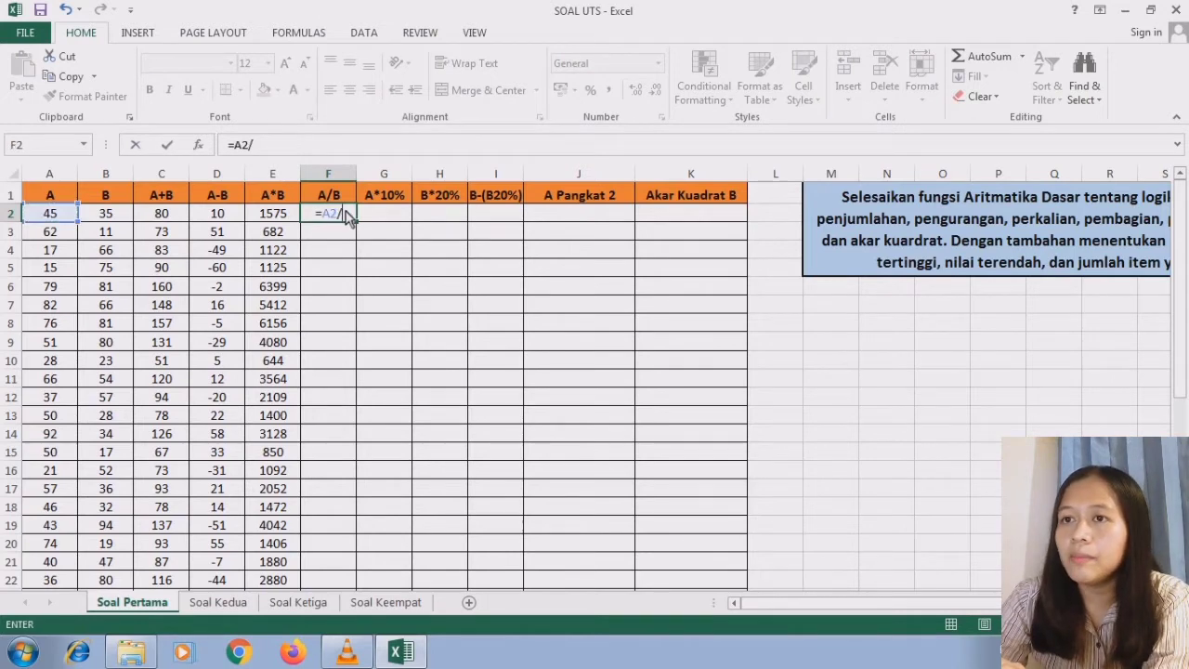
click(107, 217)
key(Return)
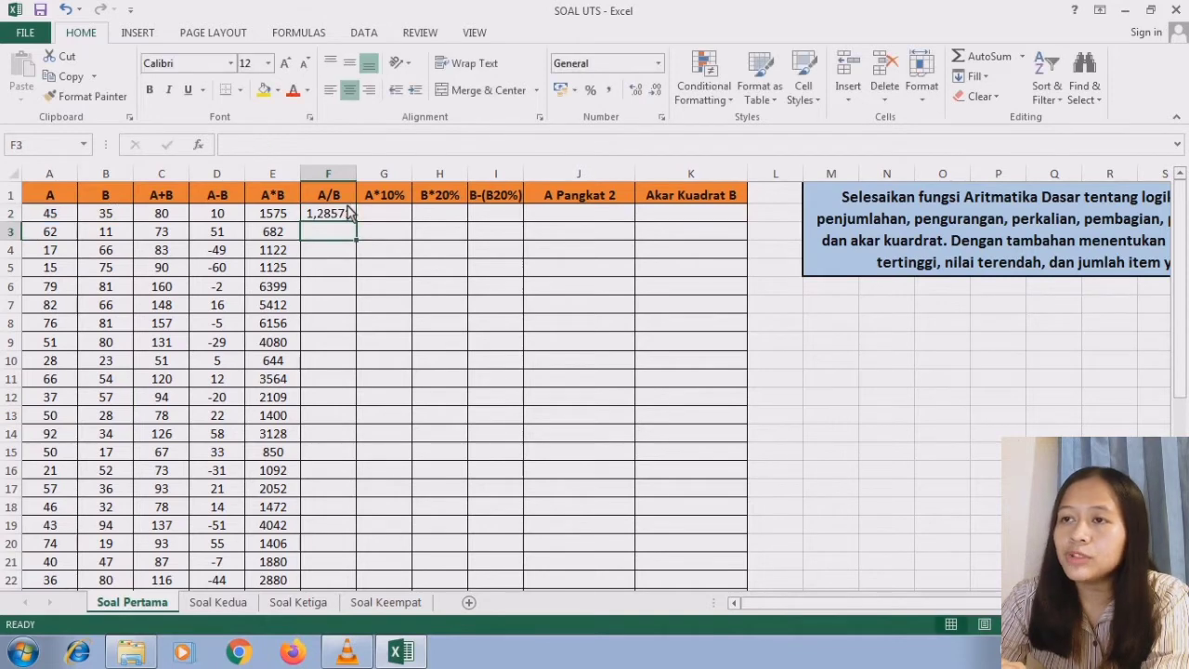
- Fill the A/B division formula from F2 down to F35
click(346, 218)
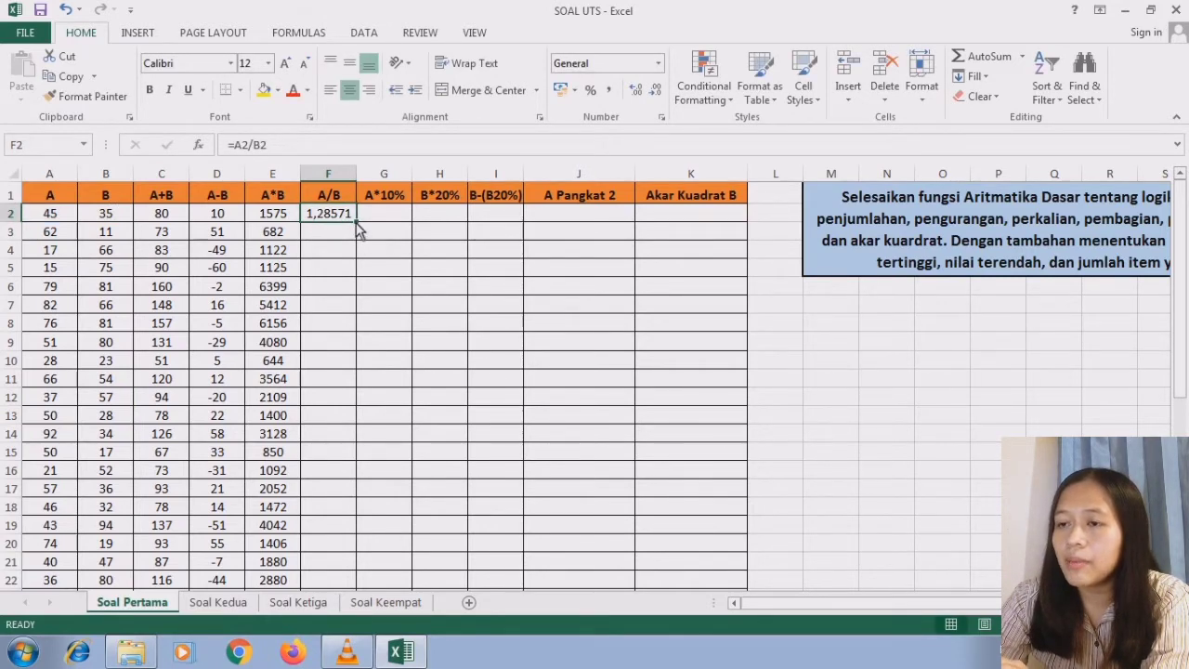
drag(355, 222, 342, 511)
click(343, 507)
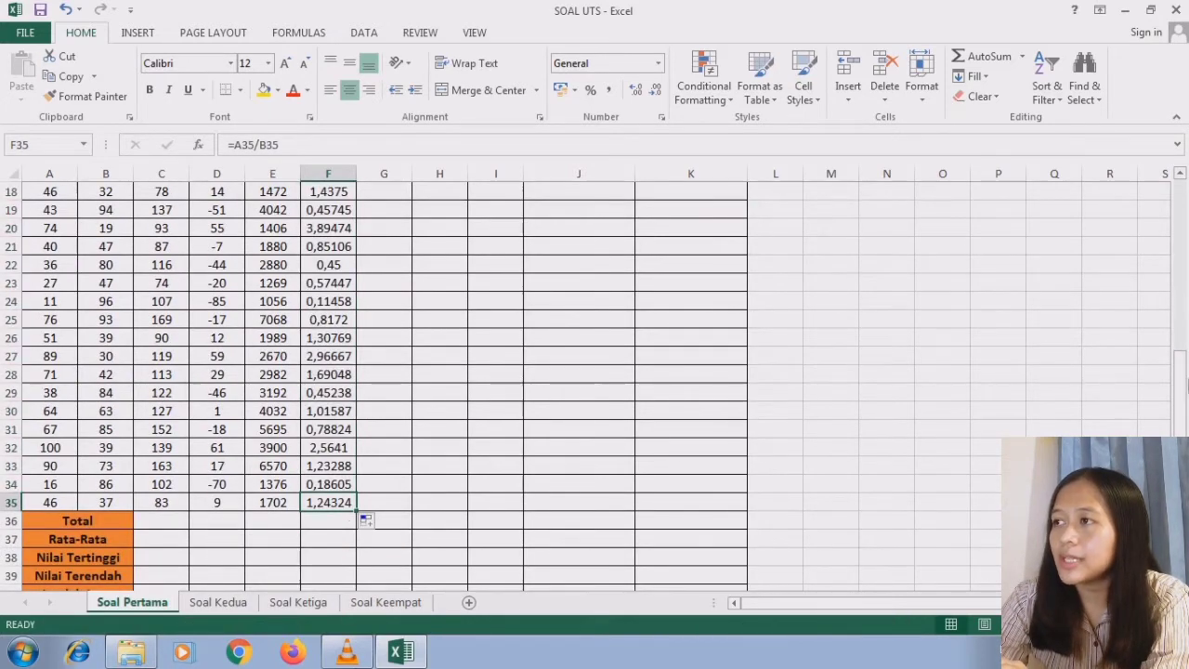
- Compute the A*10% column by entering =A2*10% in G2 and filling the formula down to G35
drag(1186, 385, 1176, 197)
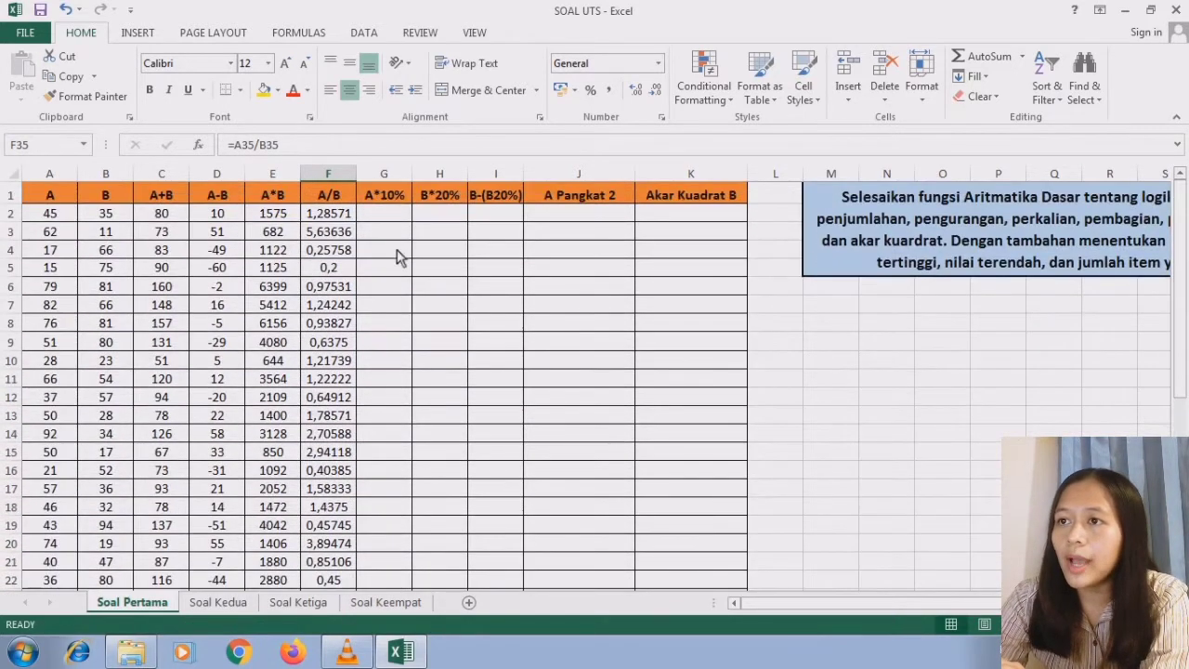
click(382, 198)
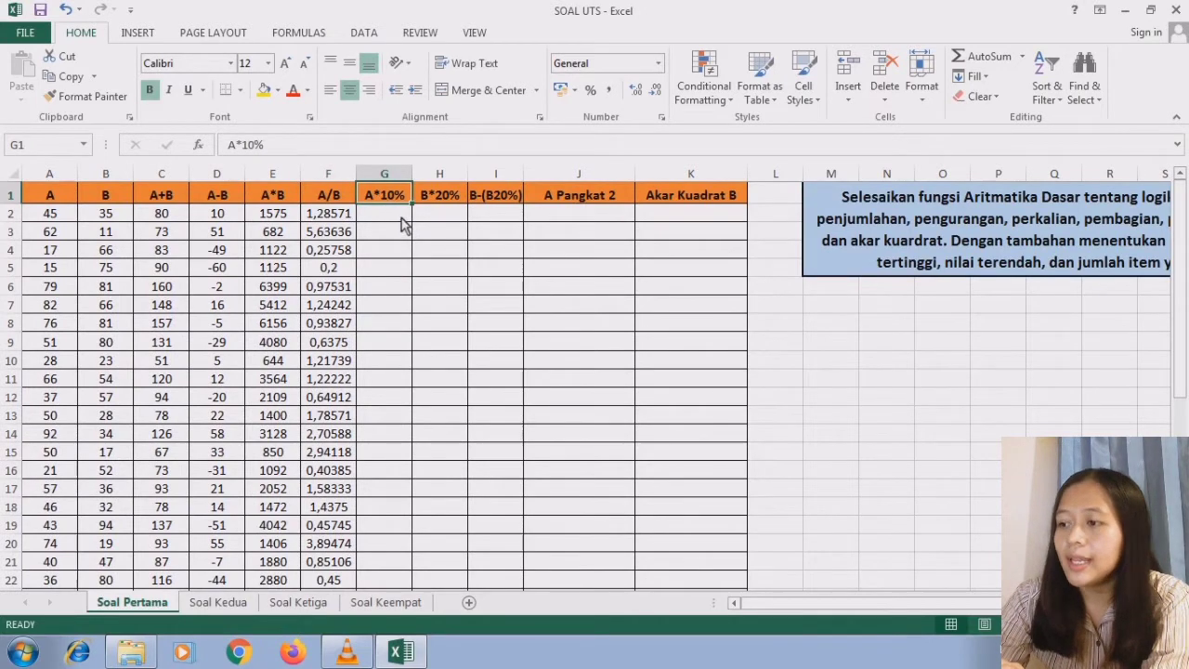
click(402, 220)
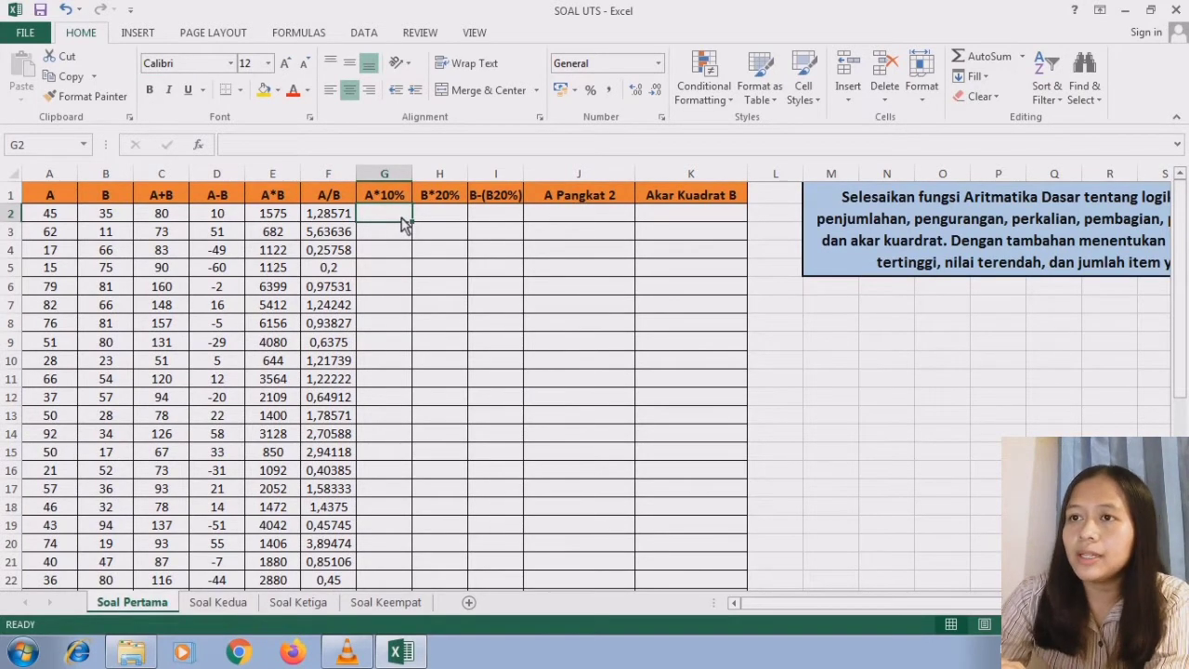
text(=)
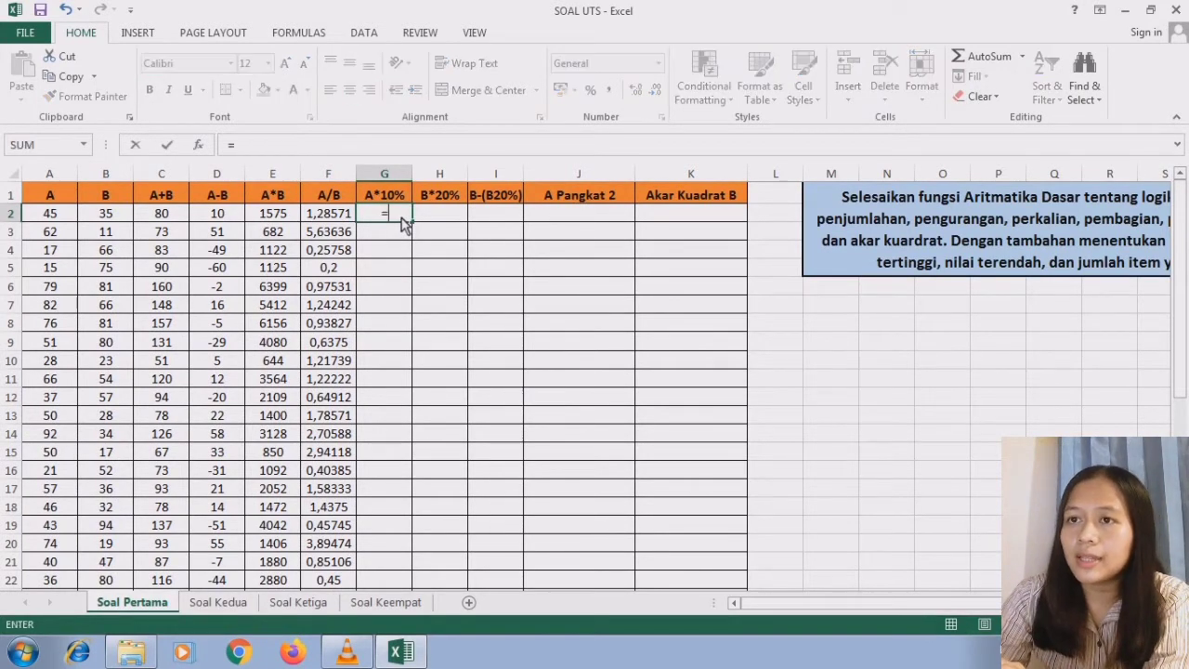
click(56, 218)
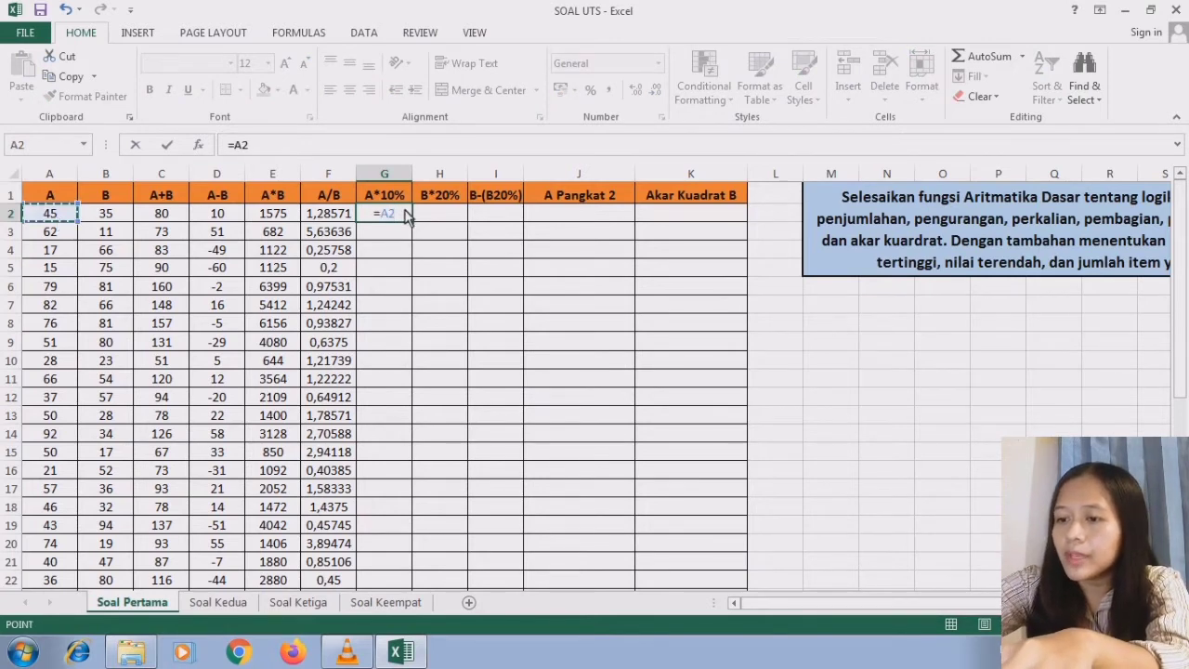
text(*10)
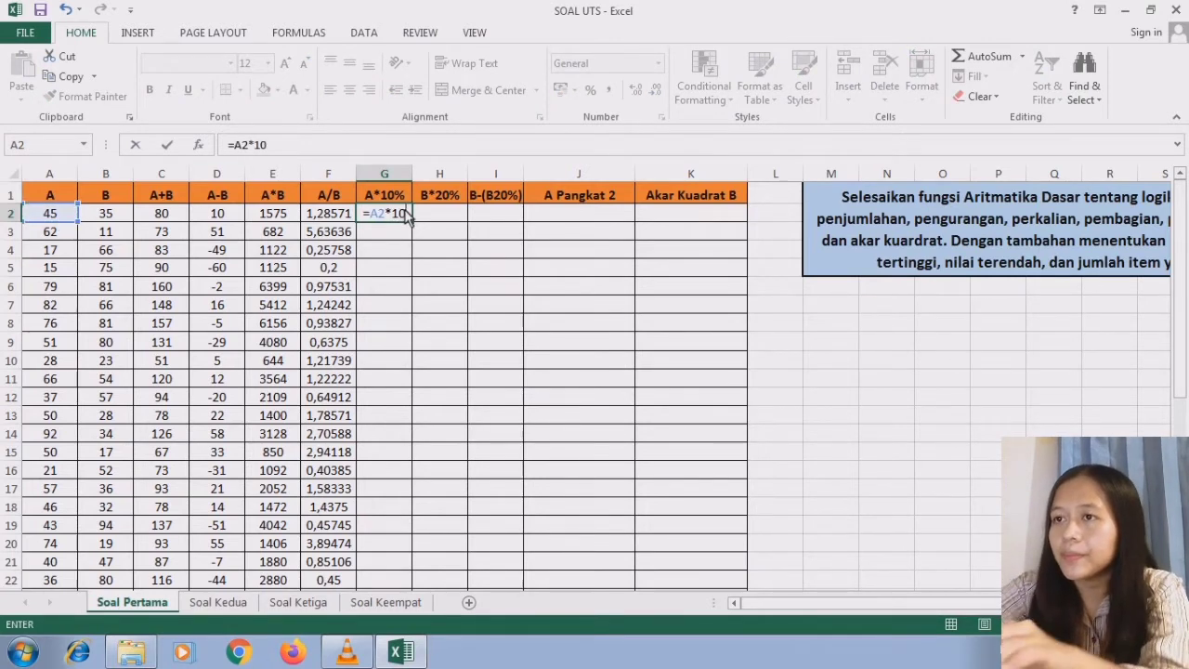
text(%)
key(Return)
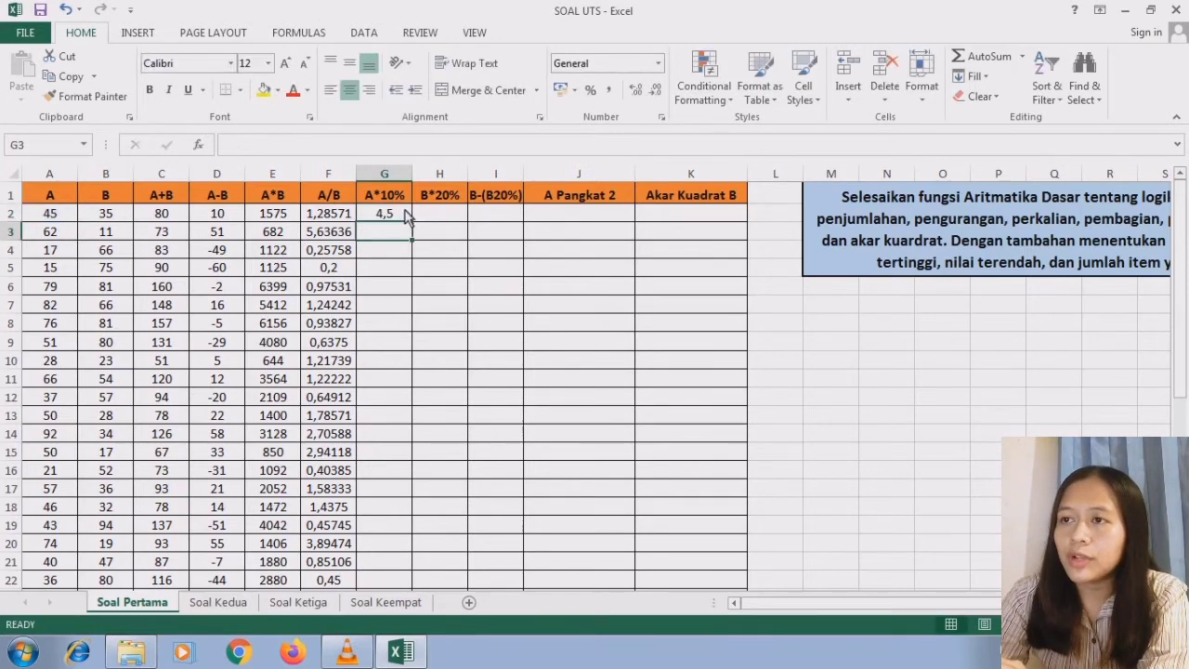
click(406, 215)
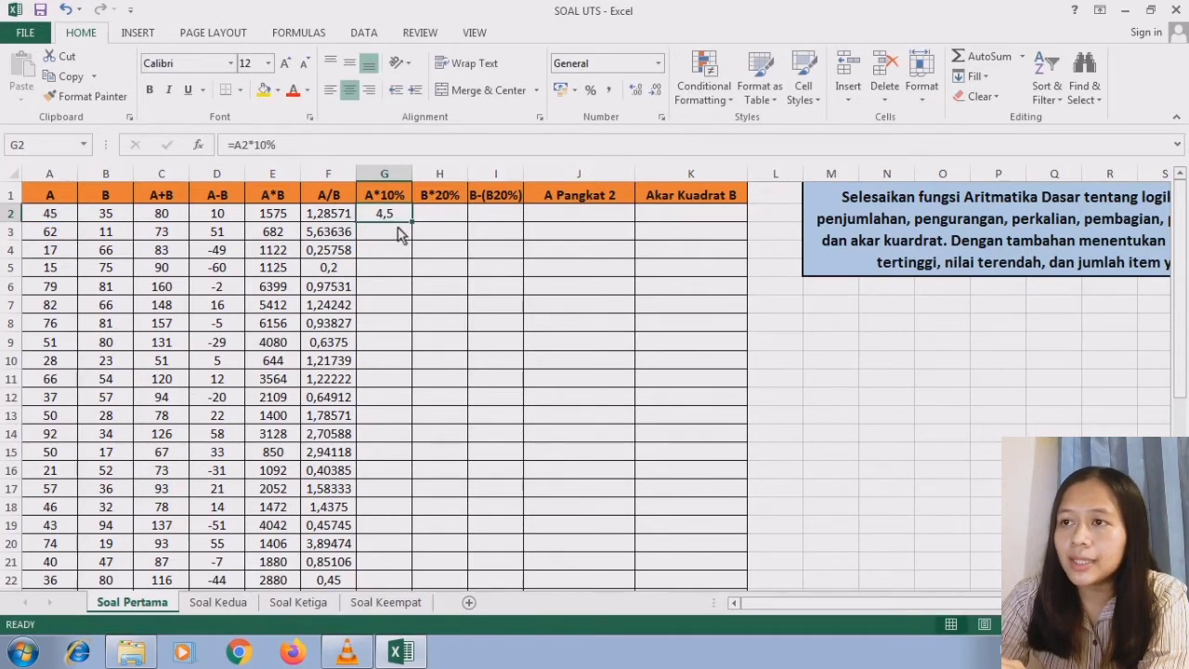
drag(412, 224, 394, 518)
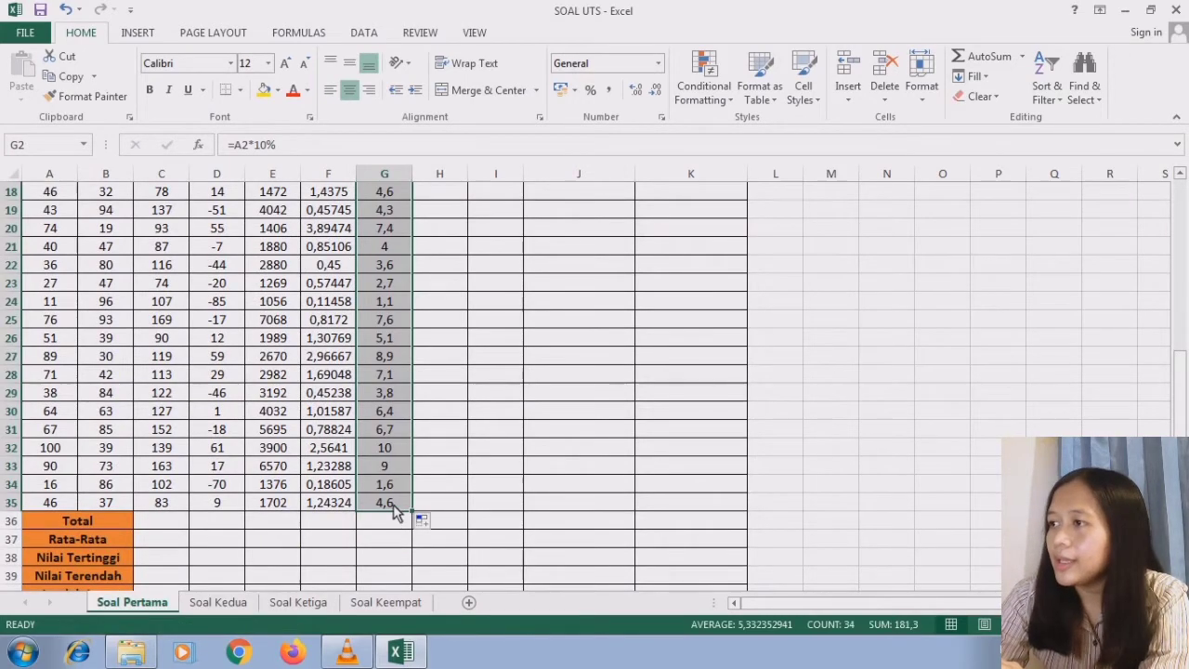
click(393, 507)
- Compute the B*20% column by entering =B2*20% in H2 and filling the formula down to H35
drag(1178, 390, 1178, 185)
click(445, 201)
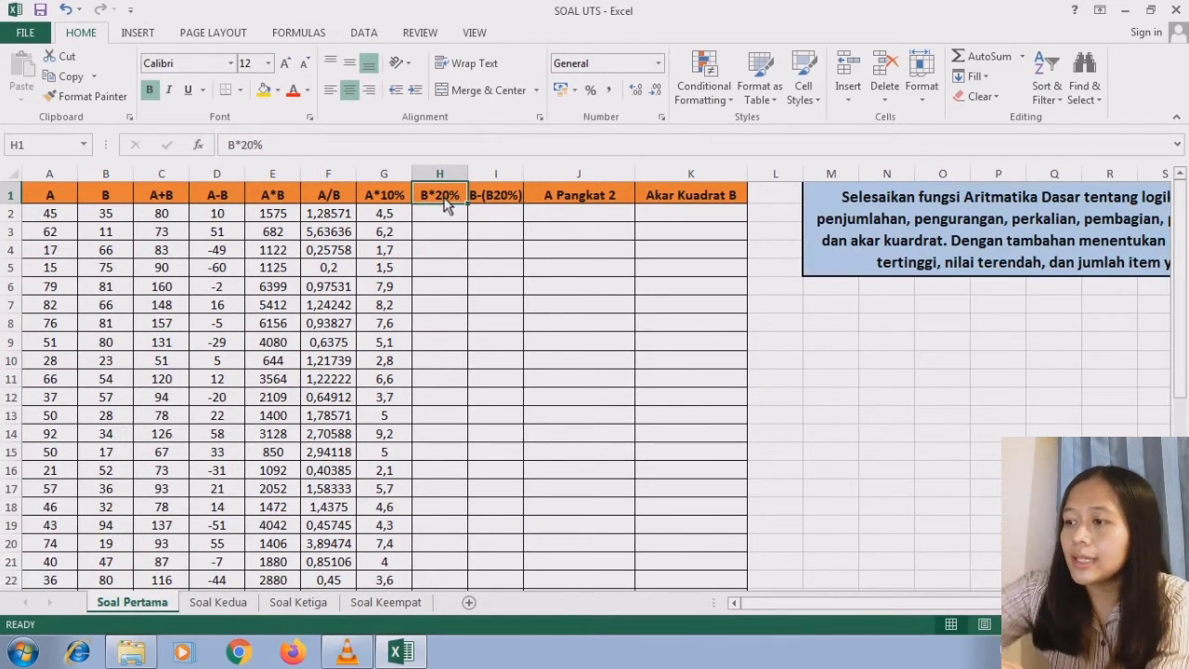
click(447, 217)
text(=)
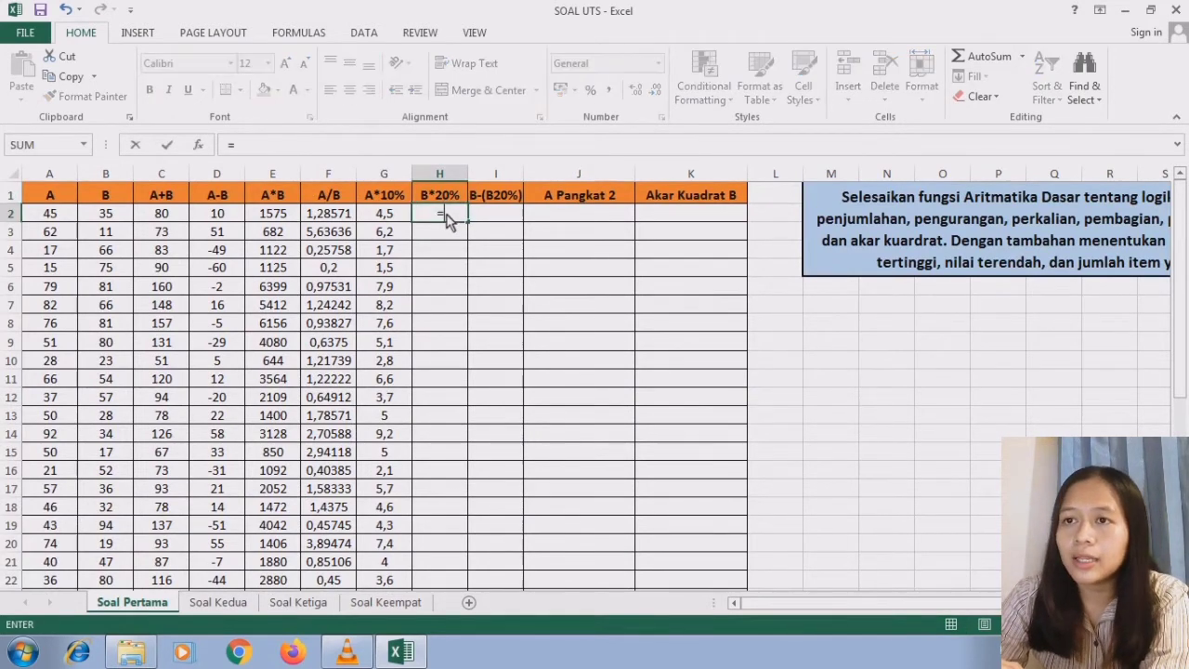
click(127, 219)
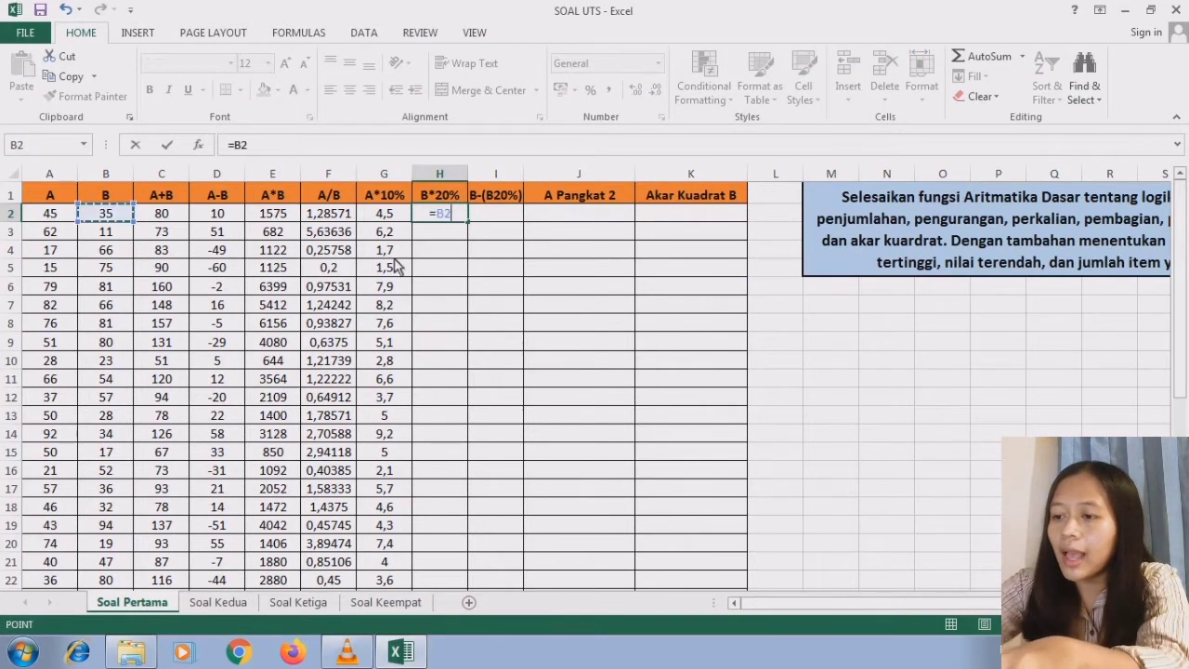
text(*20)
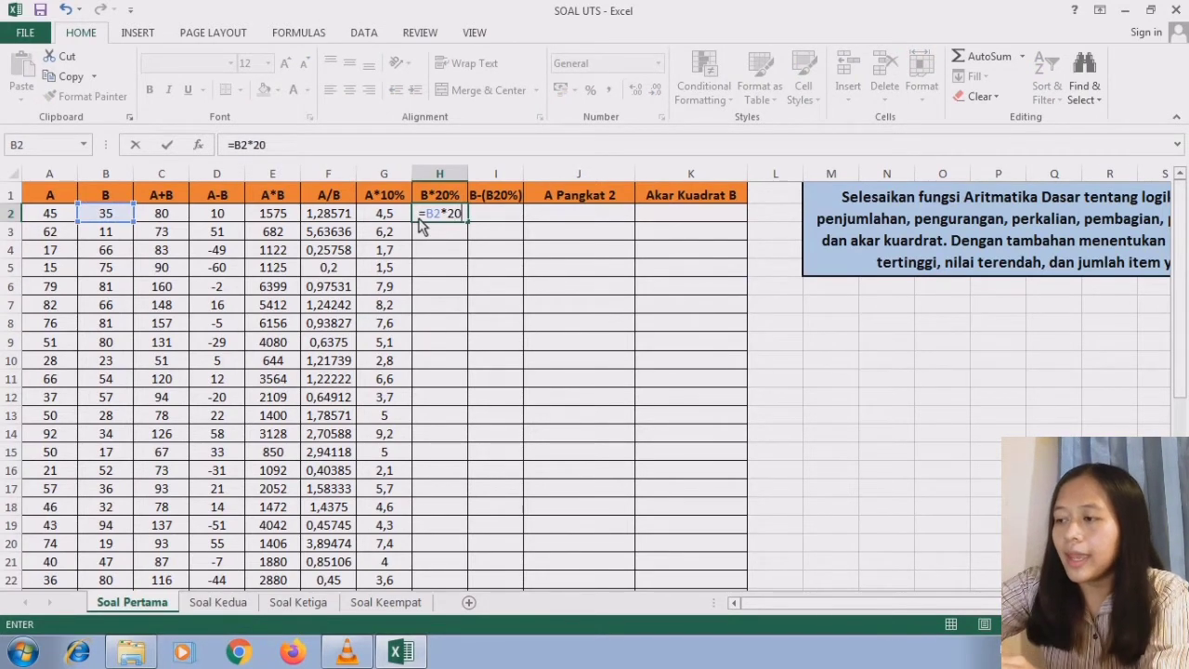
text(%)
key(Return)
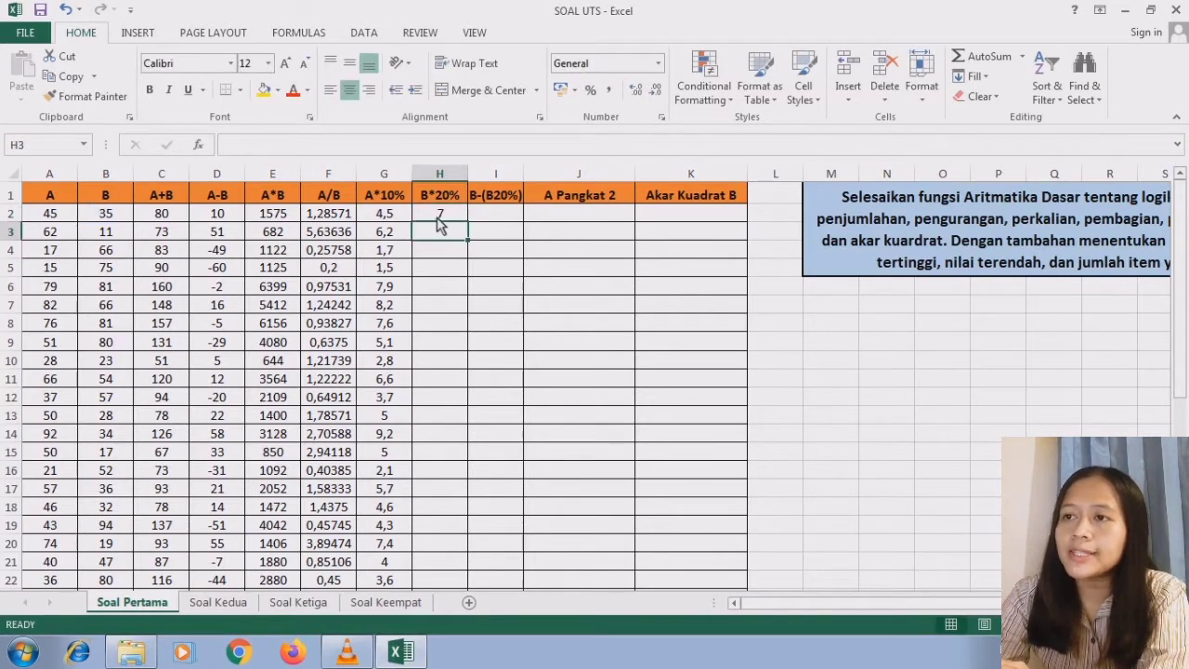
click(439, 218)
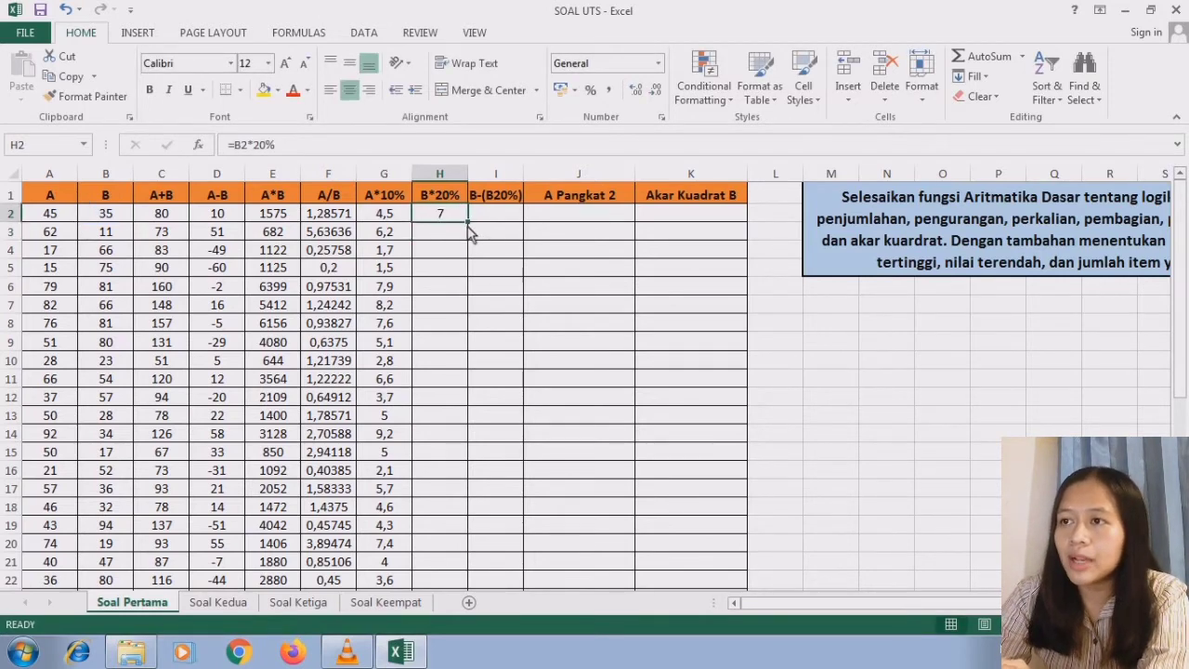
drag(466, 223, 445, 517)
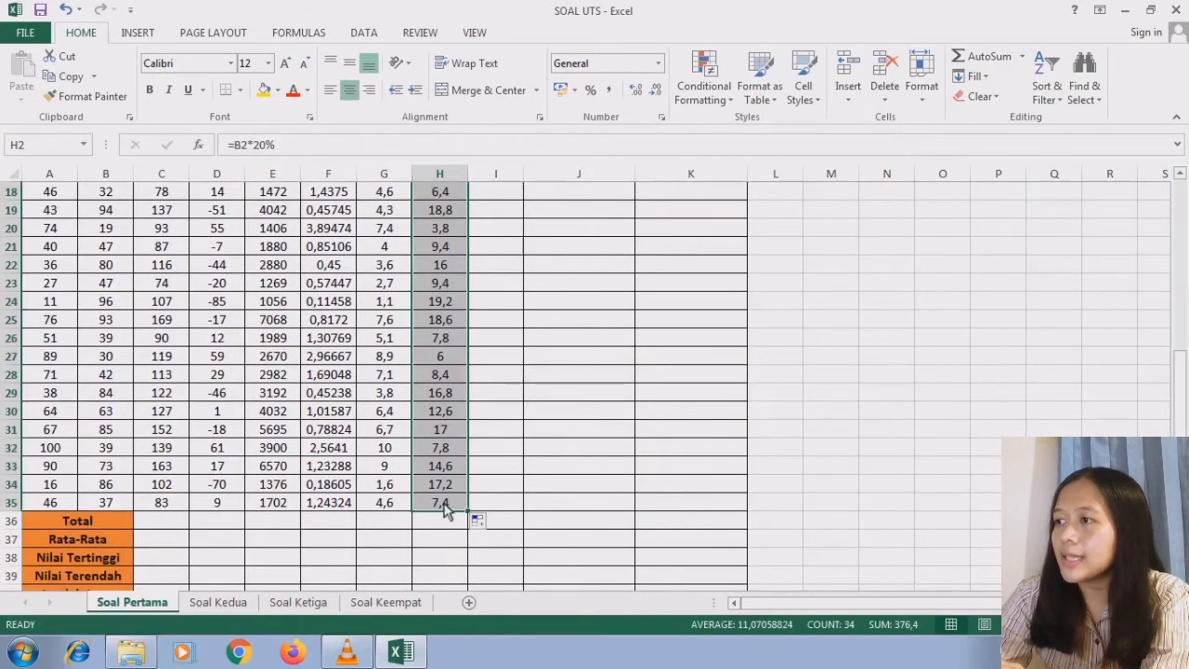
click(445, 508)
- Enter the formula =B2-(B2*20%) in cell I2 of the B-(B20%) column
scroll(876, 564, up, 6)
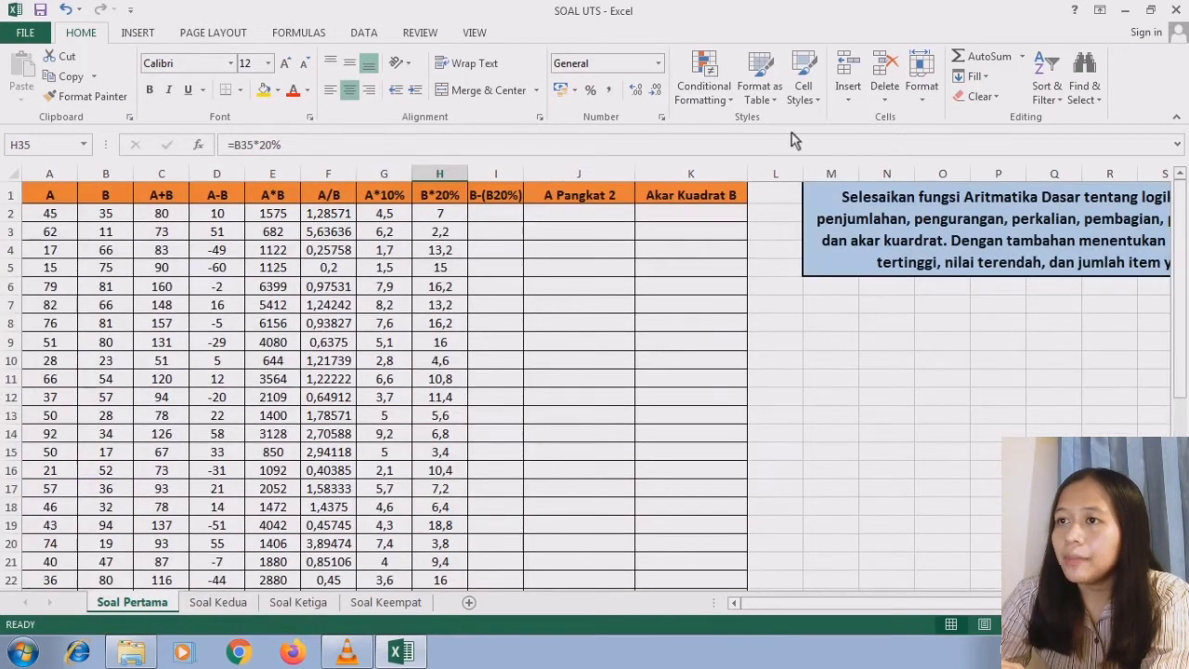
click(509, 203)
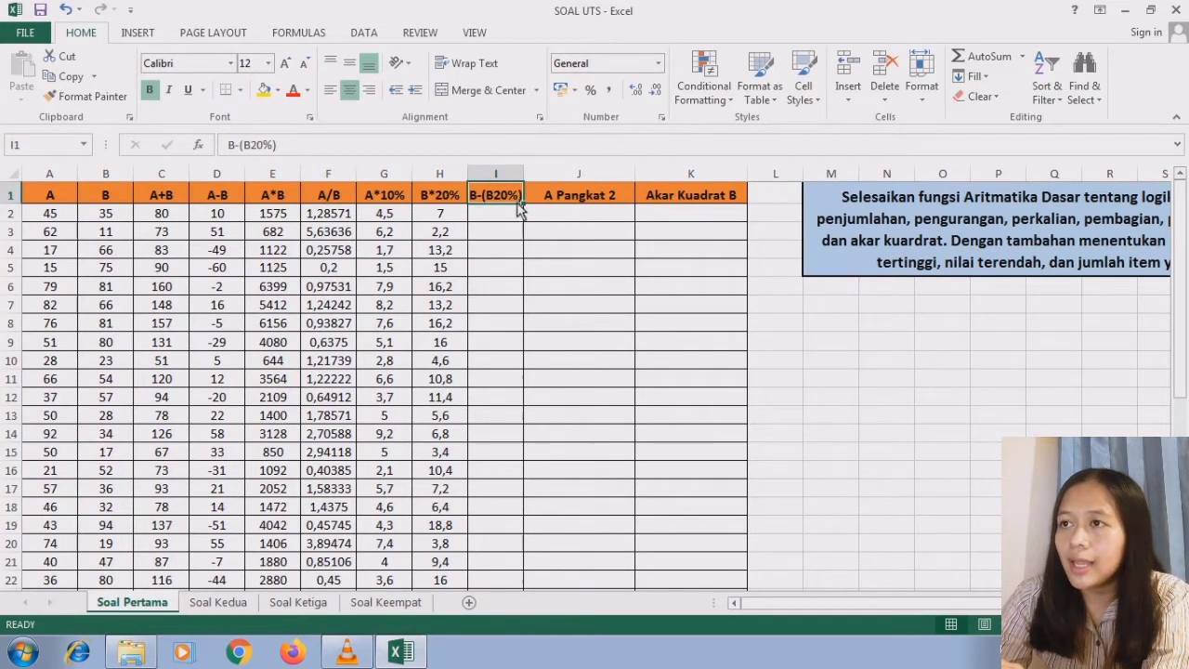
click(510, 215)
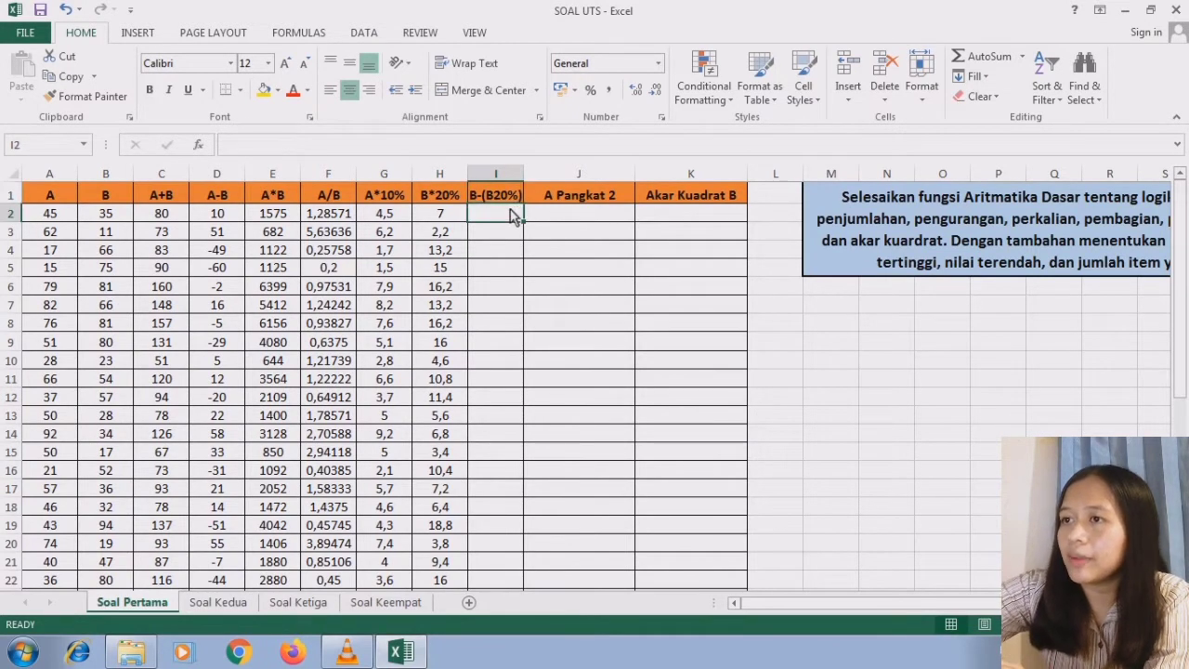
text(=)
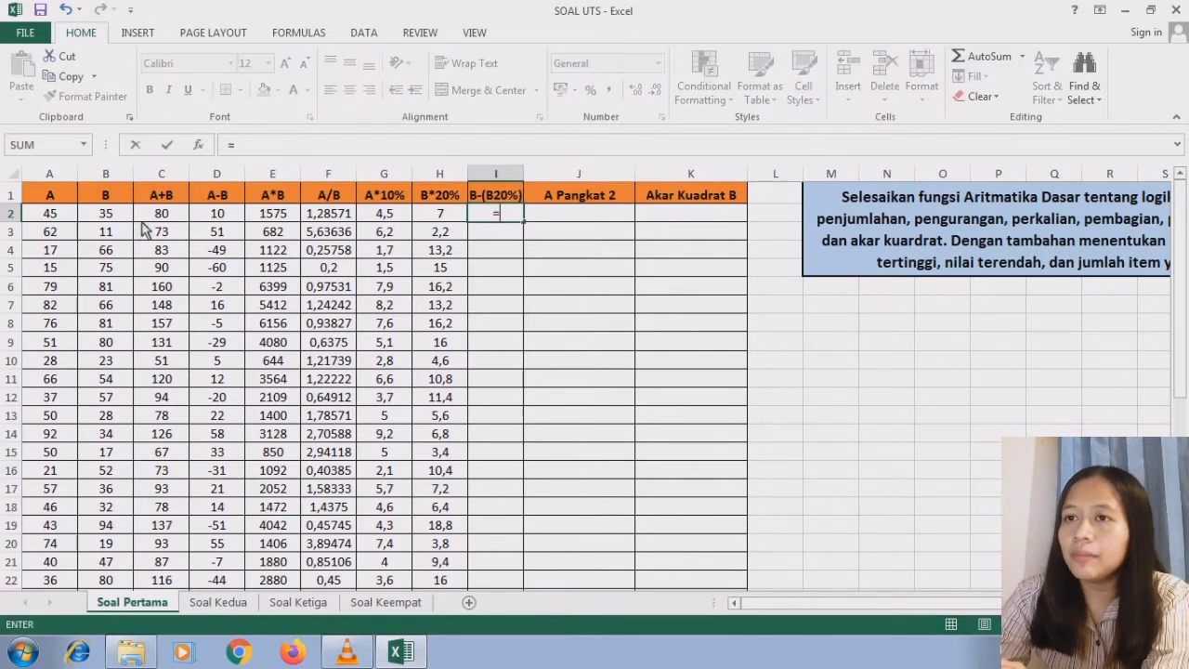
click(123, 216)
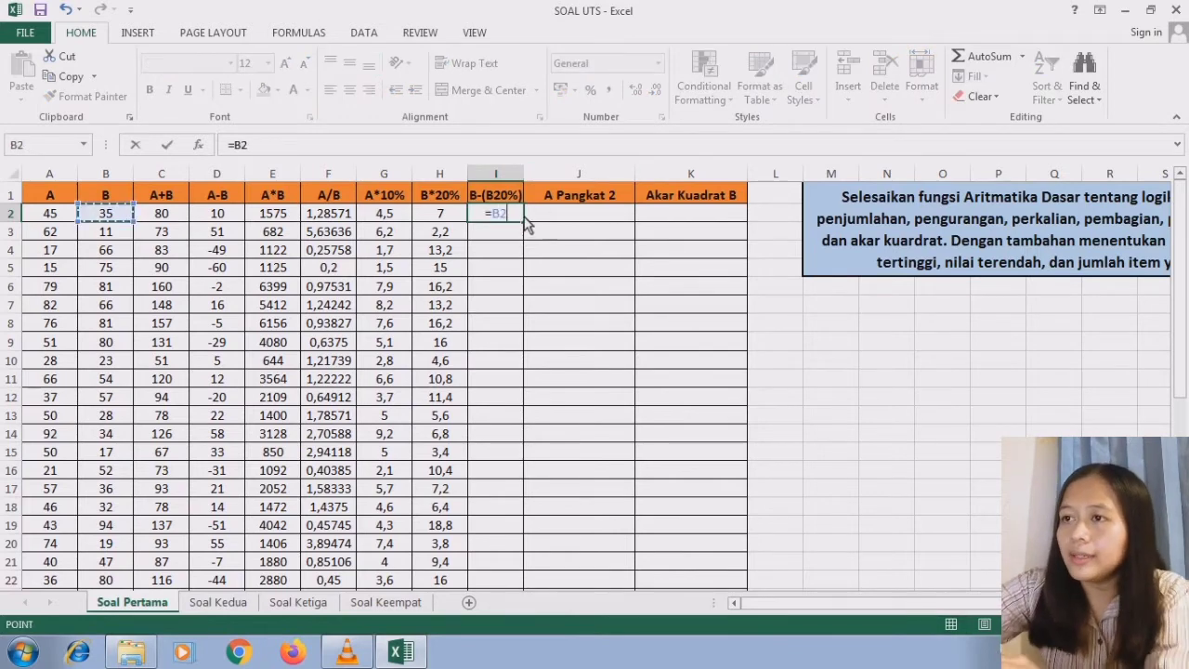
text(-()
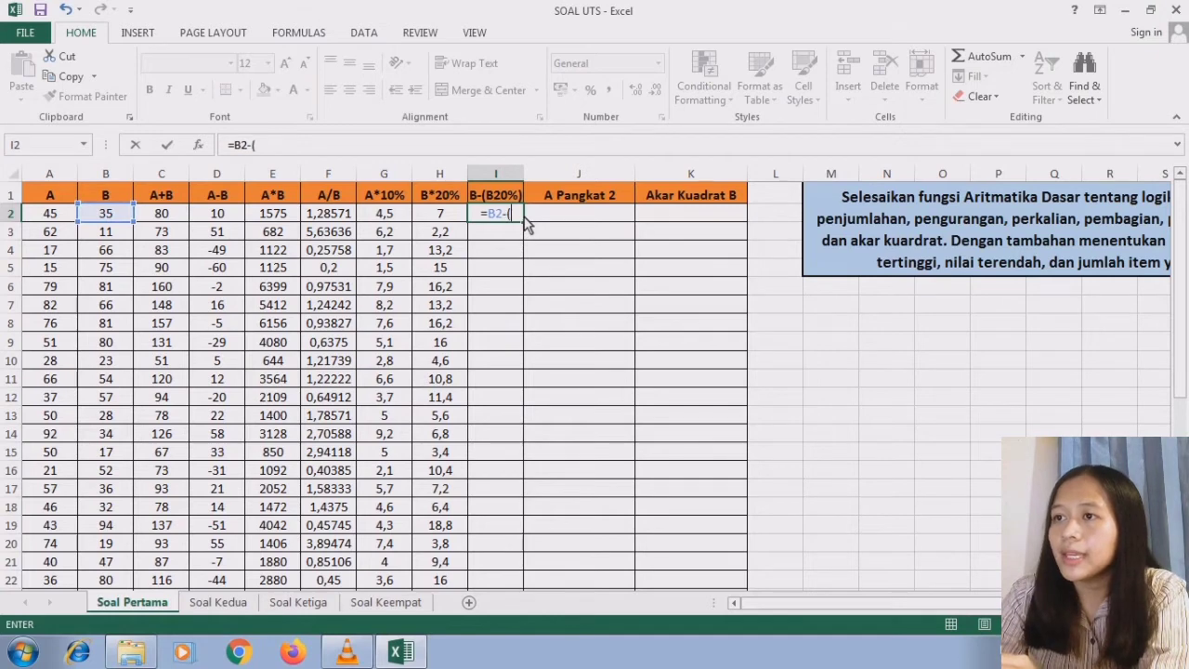
click(119, 216)
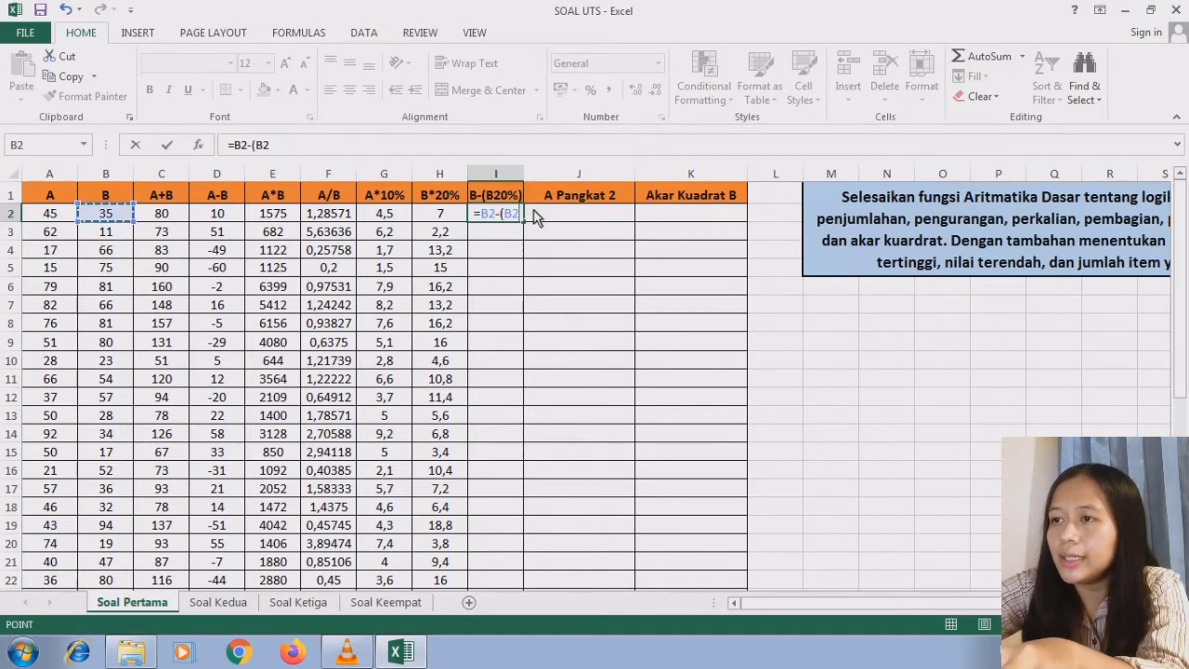
text(*20%)
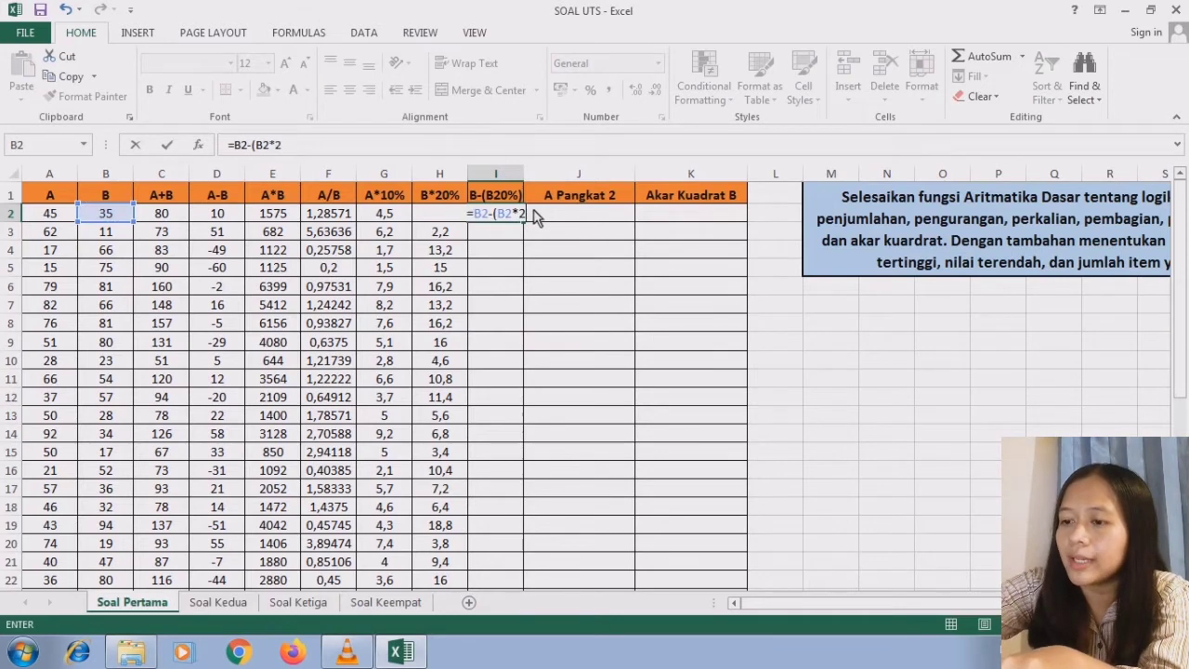
text())
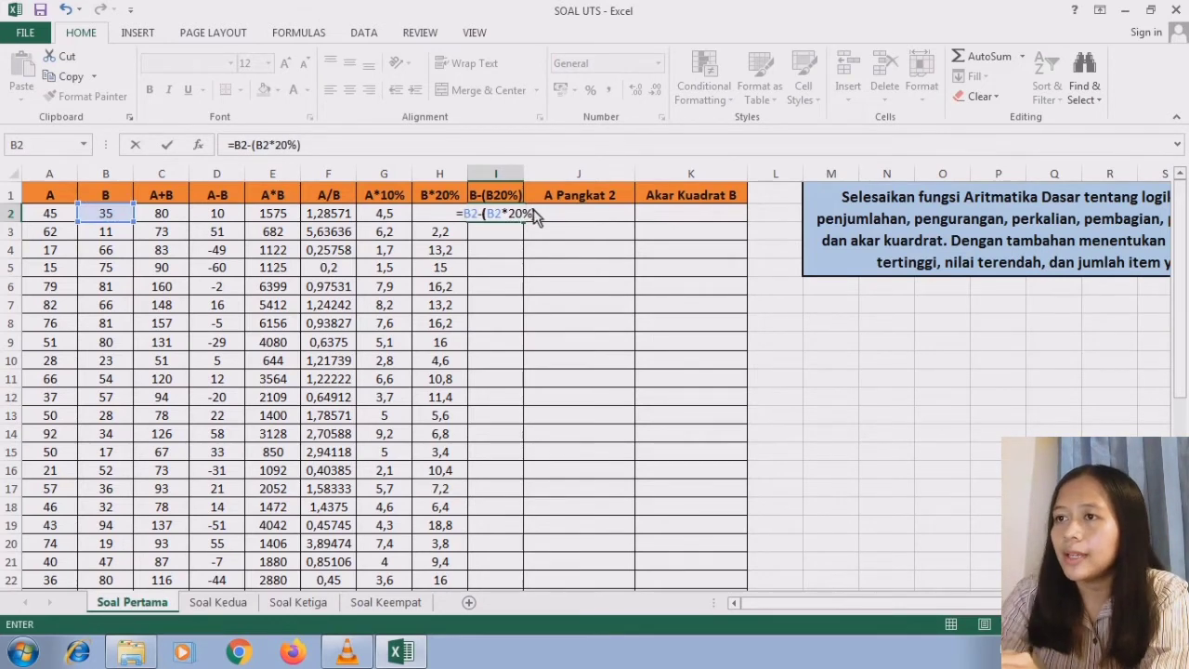
key(Return)
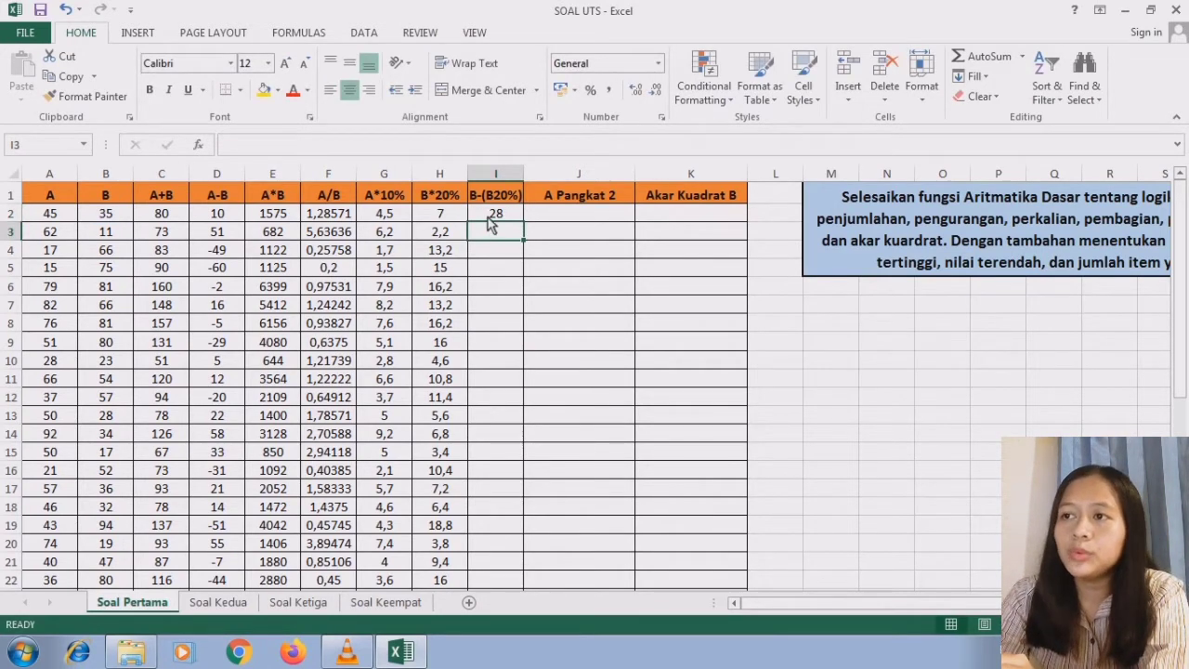
- Fill the B-(B20%) formula from I2 down to I35
click(487, 218)
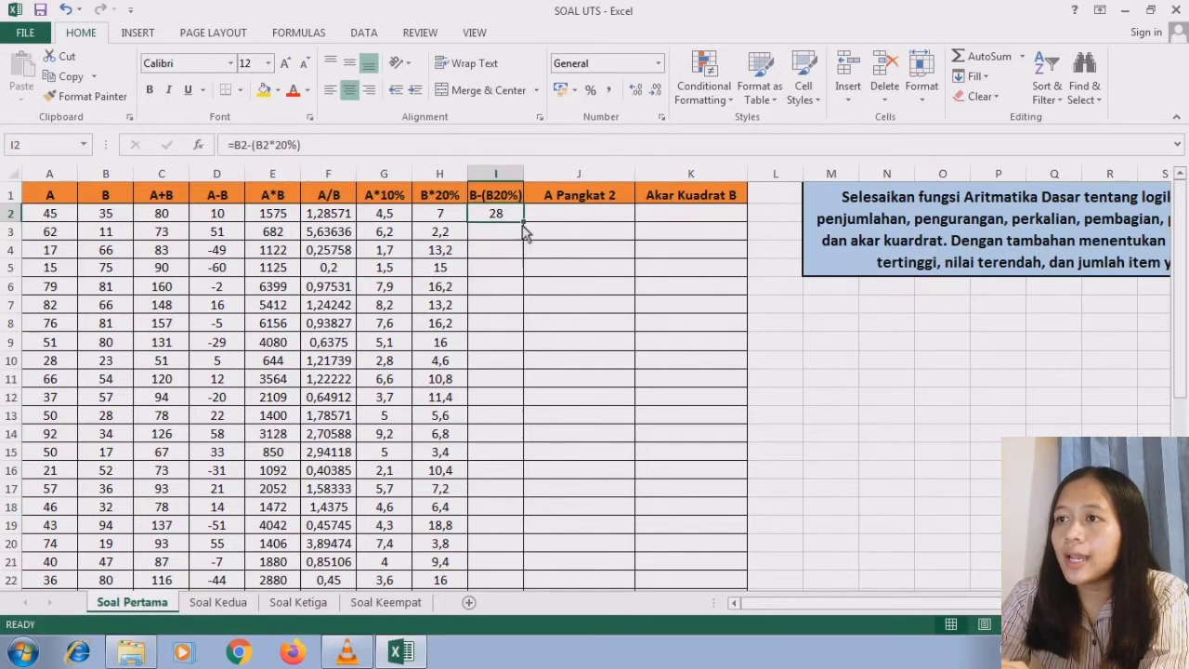
drag(522, 225, 515, 497)
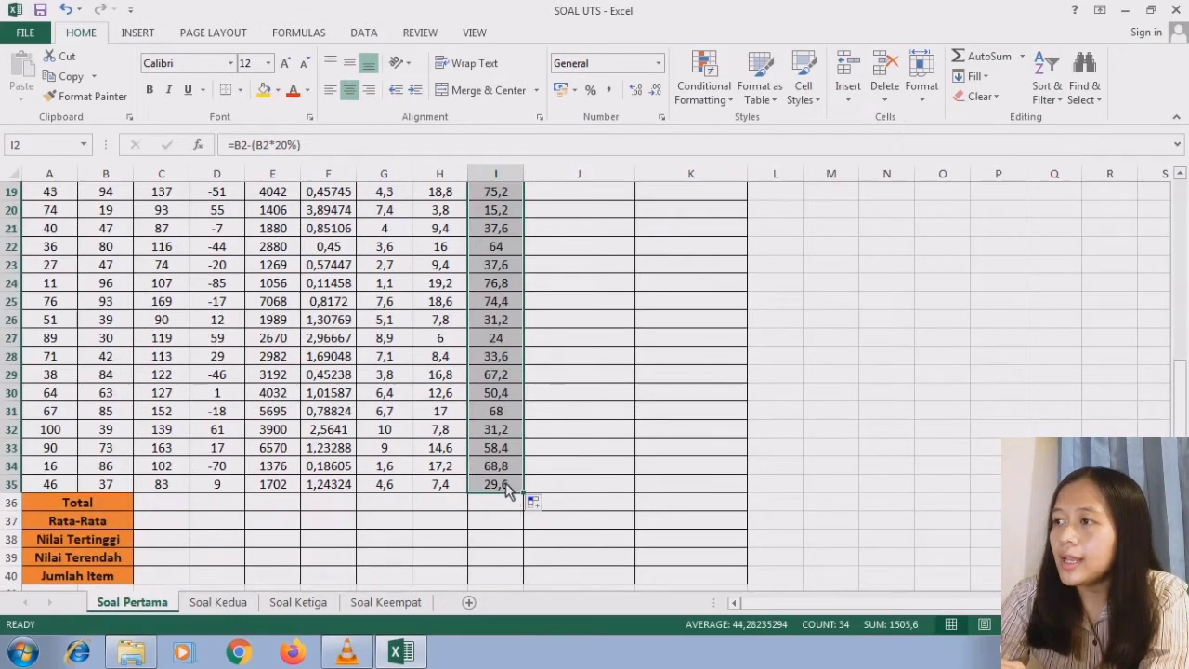
click(507, 487)
- Enter the squaring formula =A2^2 in cell J2 of the A Pangkat 2 column
drag(1179, 450, 1177, 258)
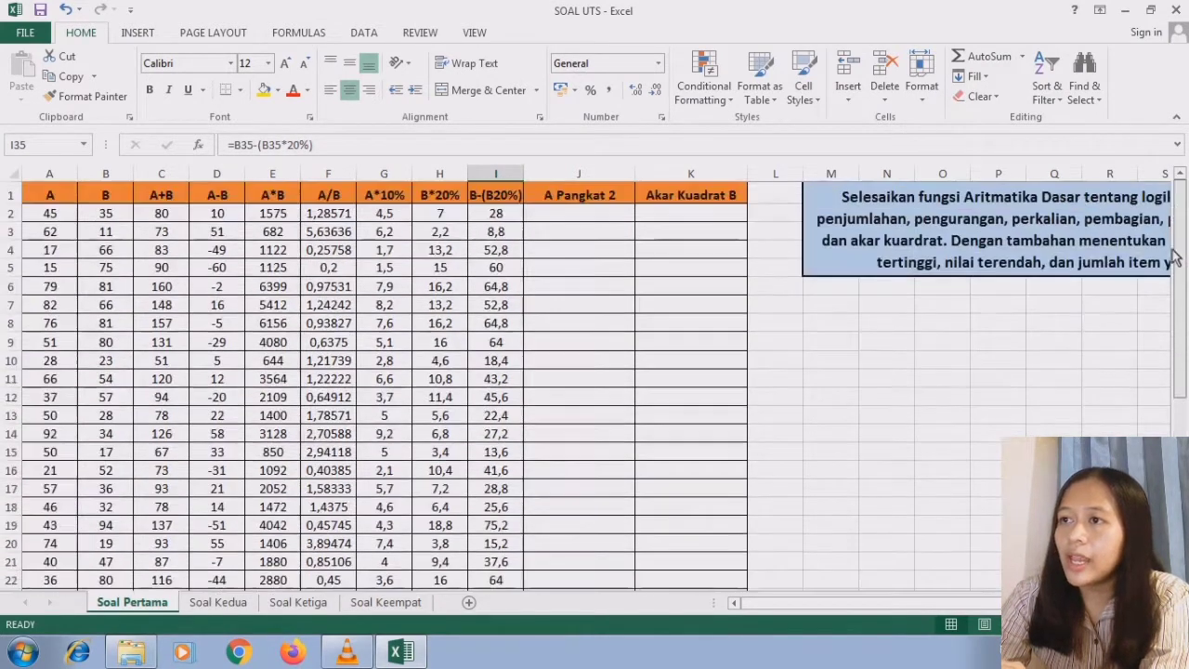
click(617, 195)
click(608, 214)
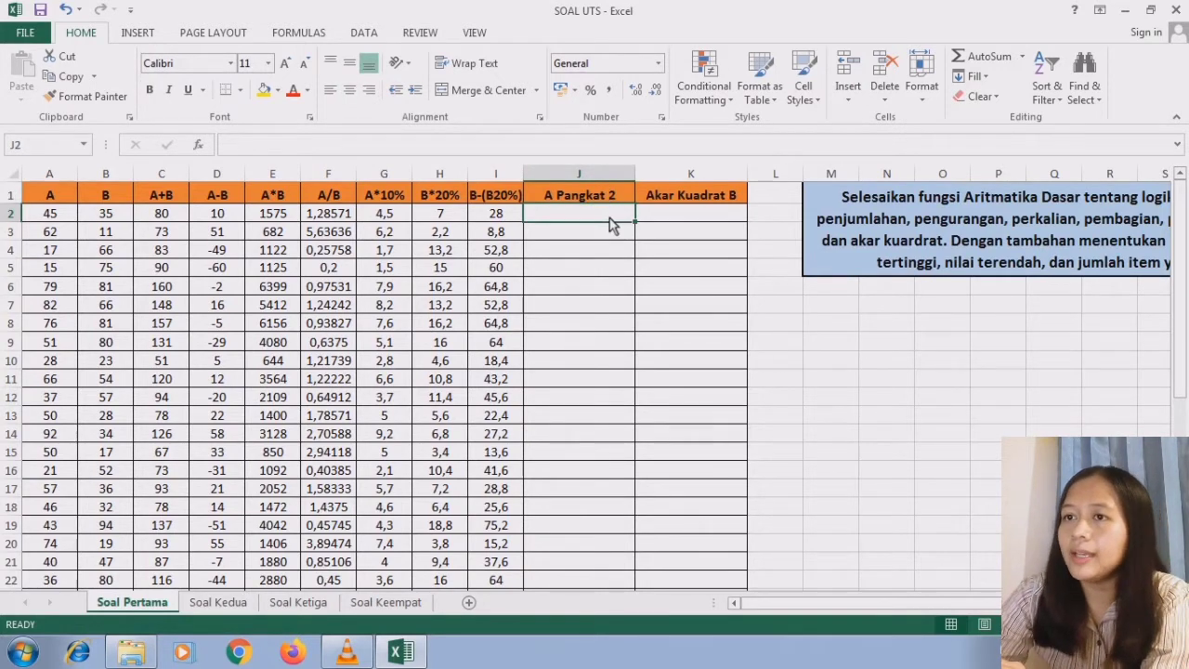
text(=)
click(56, 216)
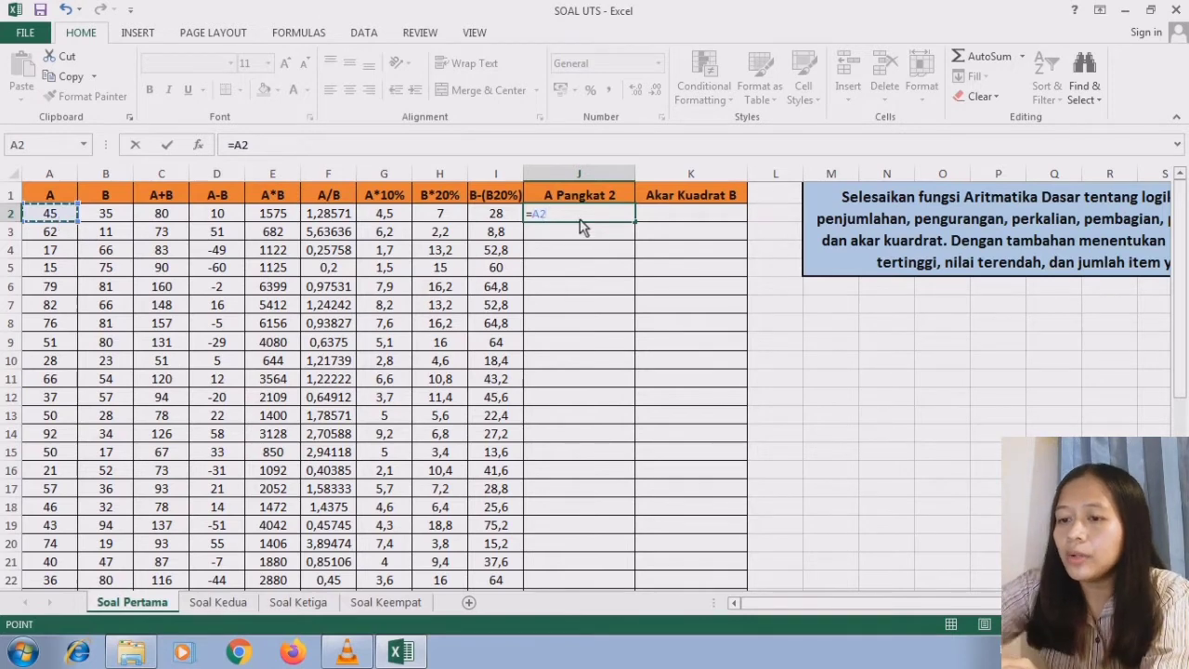
text(^2)
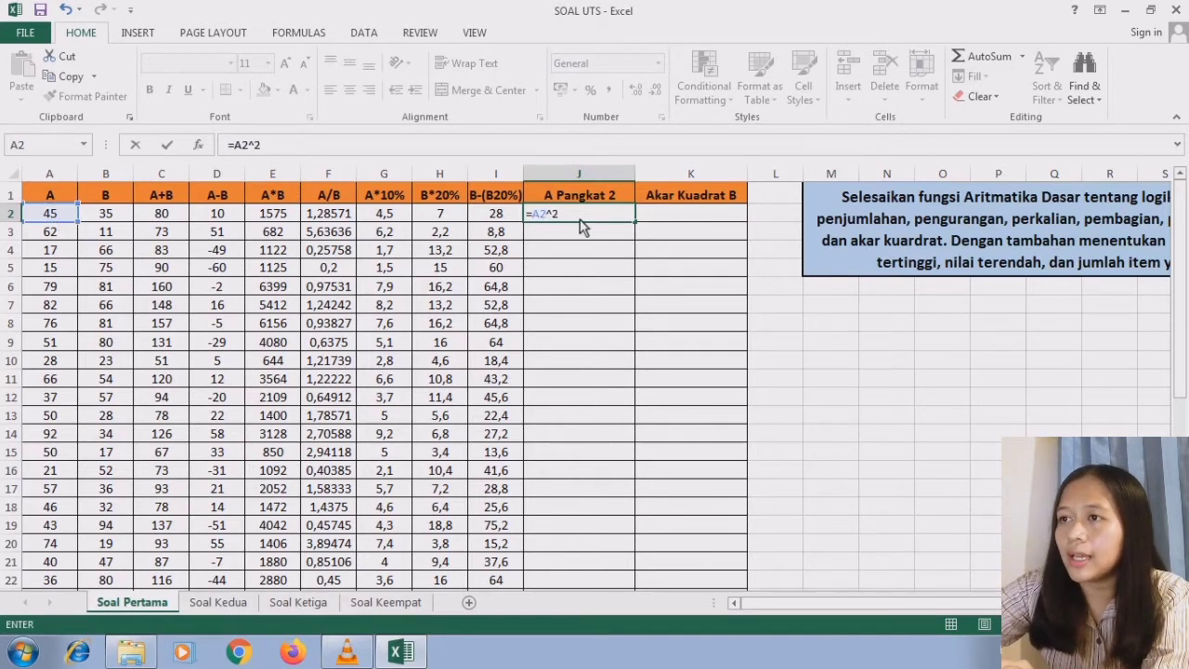
key(Return)
click(580, 219)
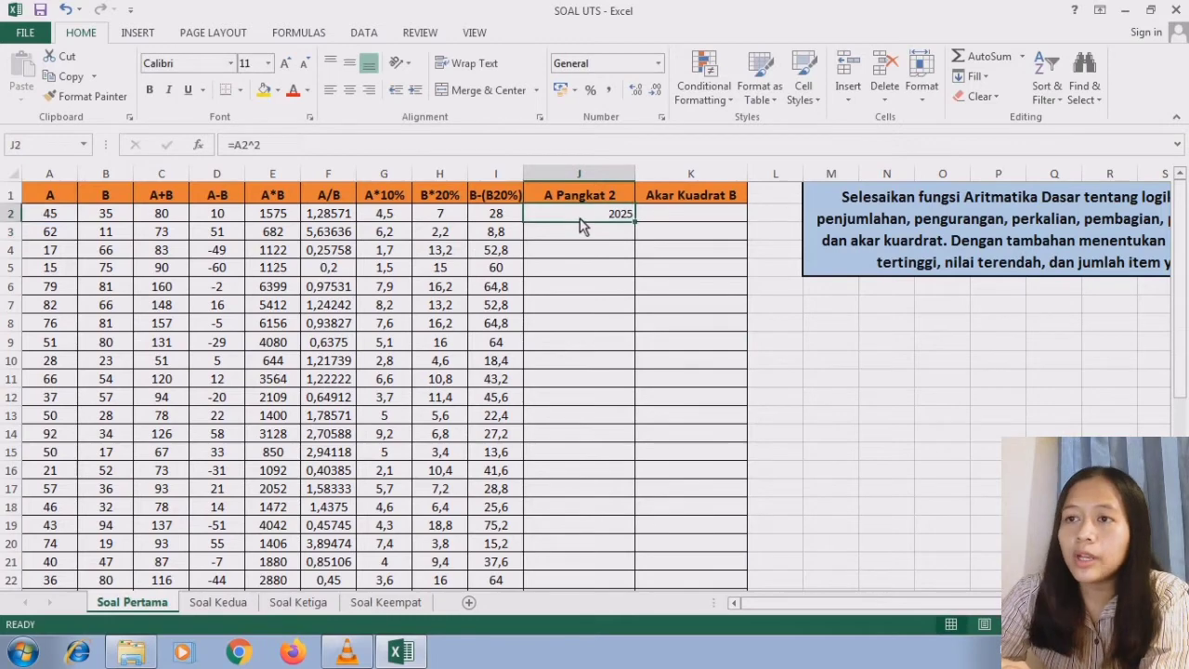
- Fill the A Pangkat 2 formula from J2 down to J35
click(611, 235)
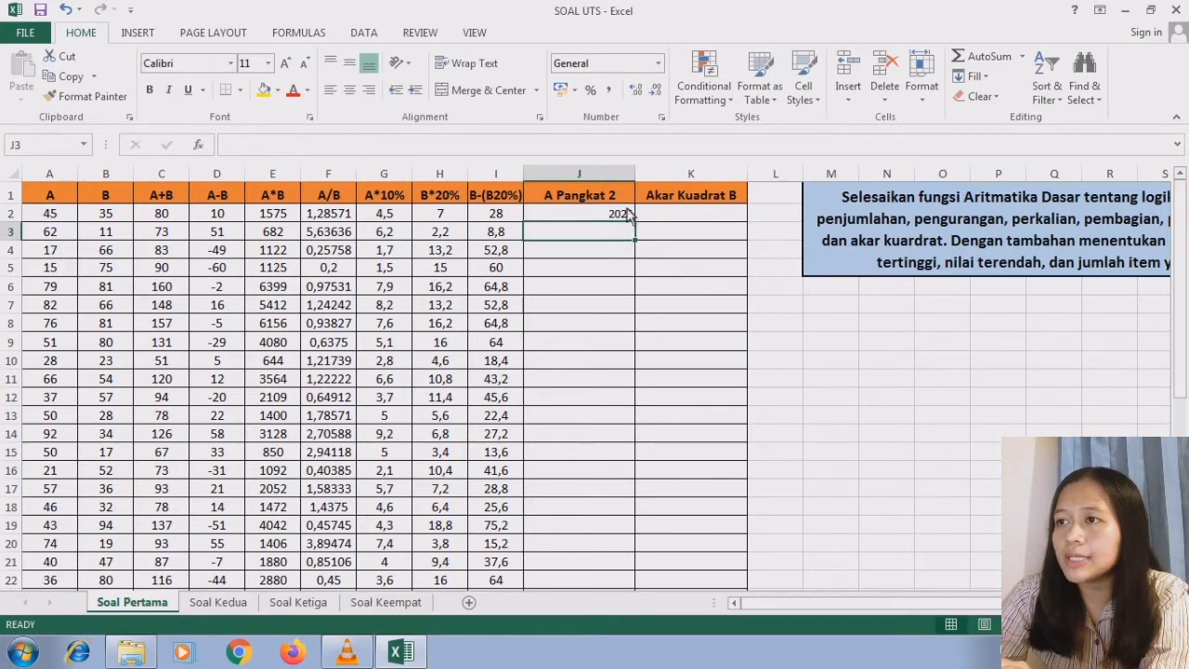
click(626, 215)
drag(635, 222, 616, 549)
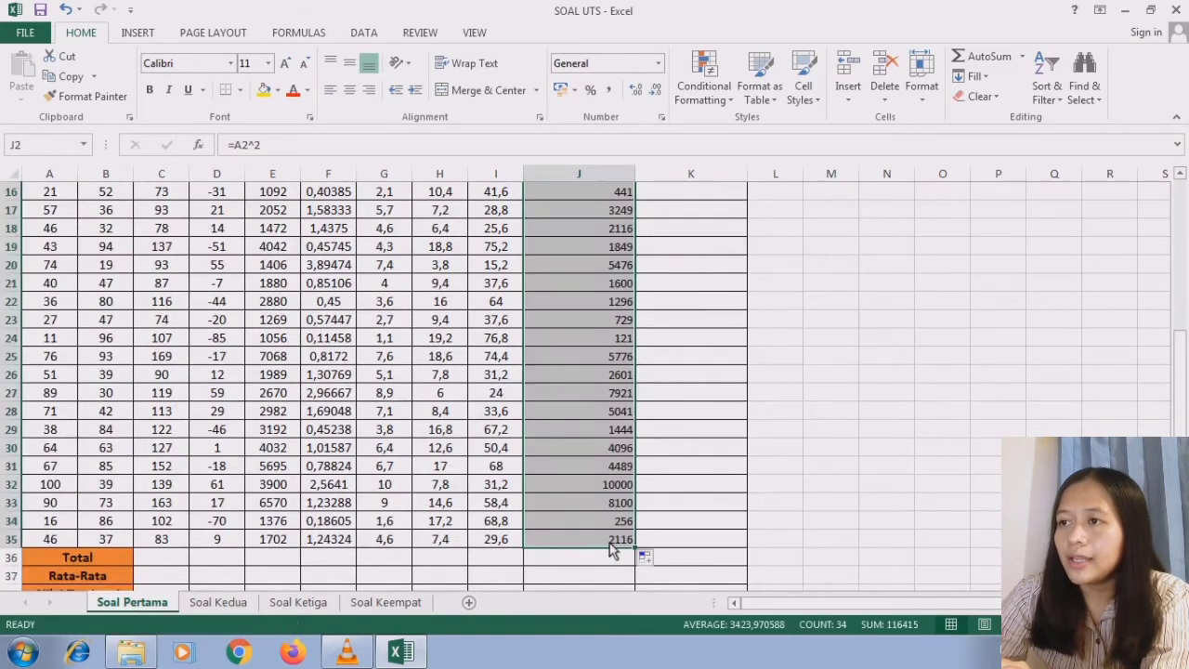
click(624, 547)
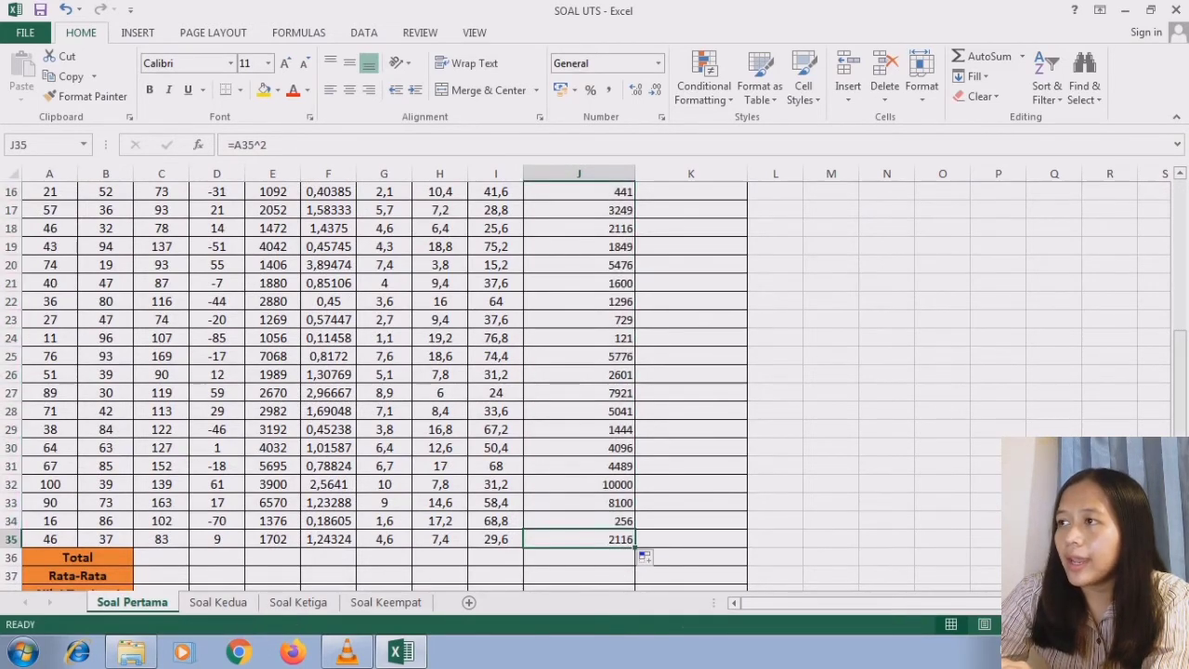
- Enter the square root formula =SQRT(B2) in cell K2 of the Akar Kuadrat B column
scroll(711, 217, up, 5)
click(715, 216)
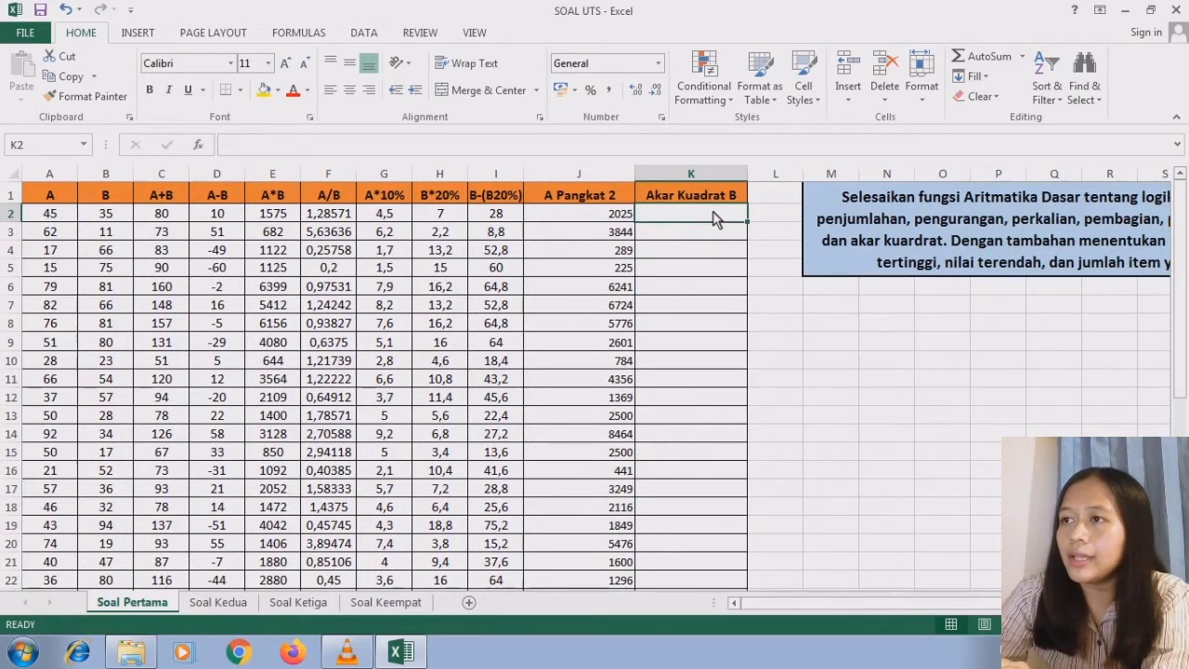
text(=)
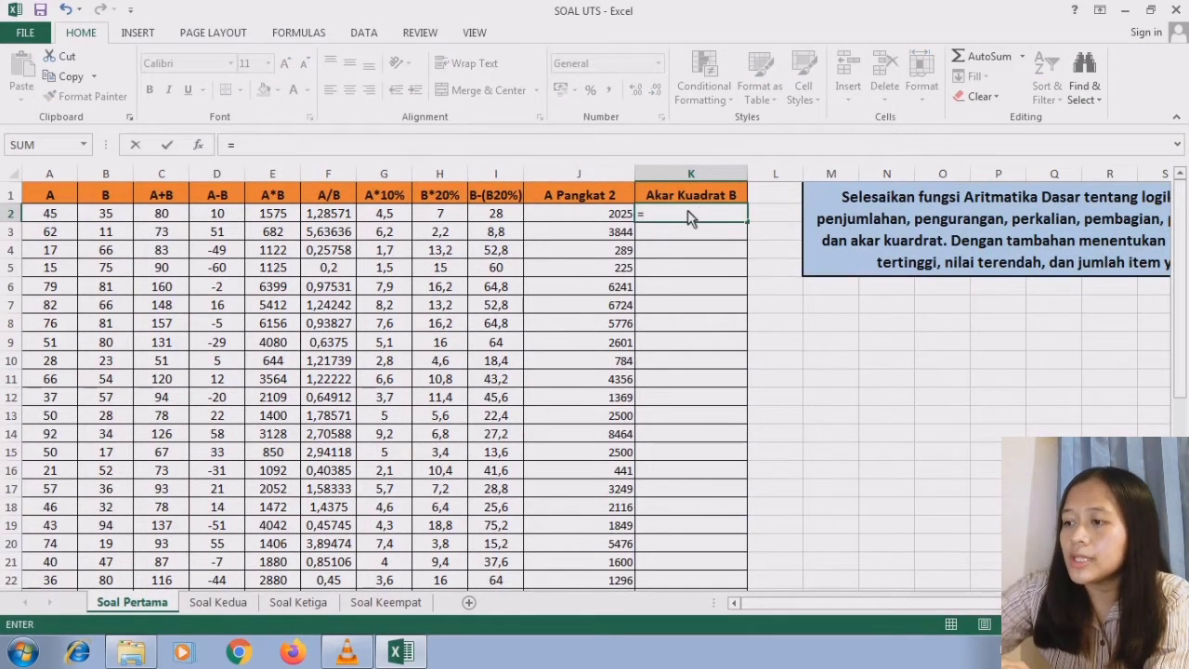
text(sq)
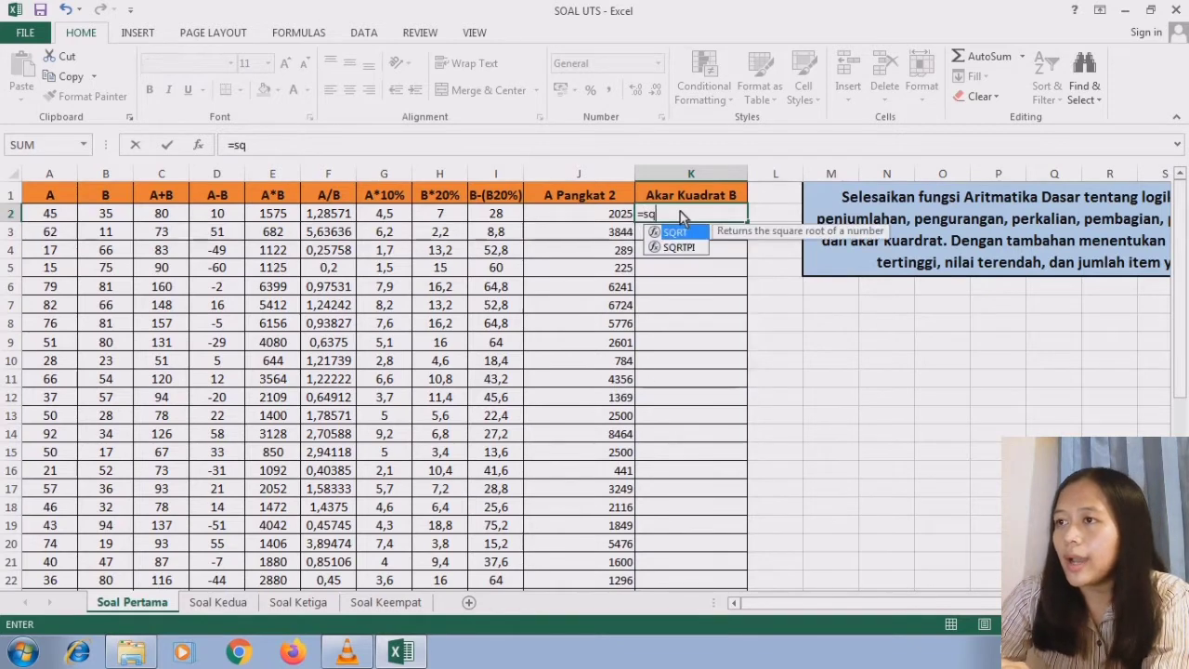
double_click(684, 234)
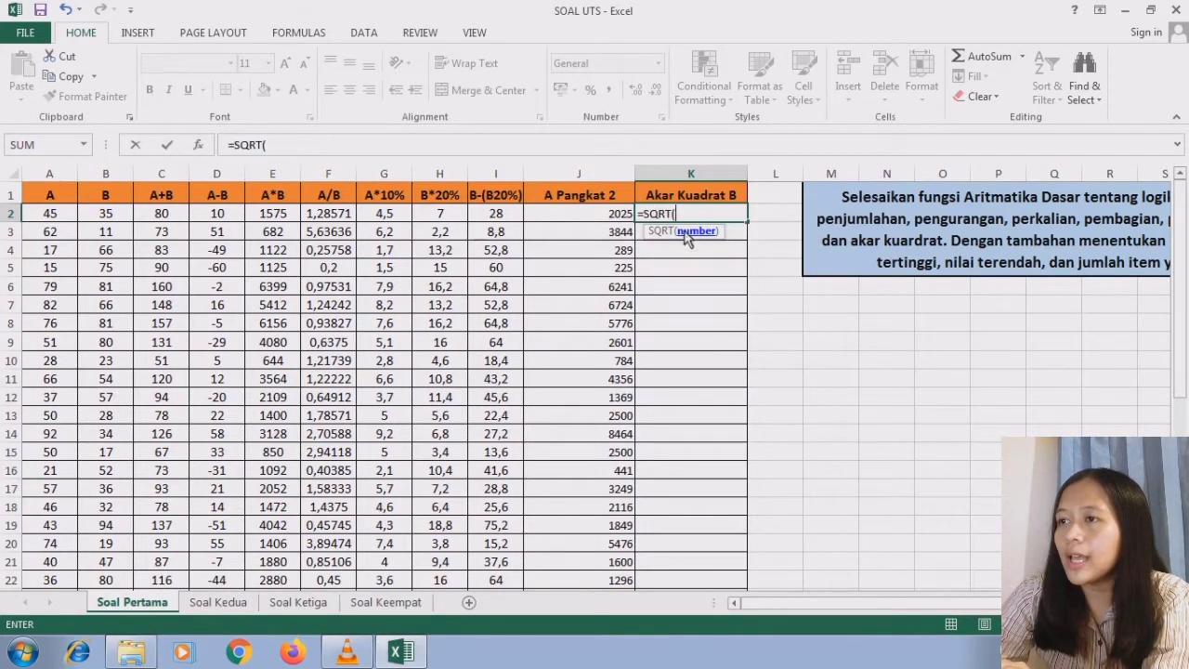
click(104, 220)
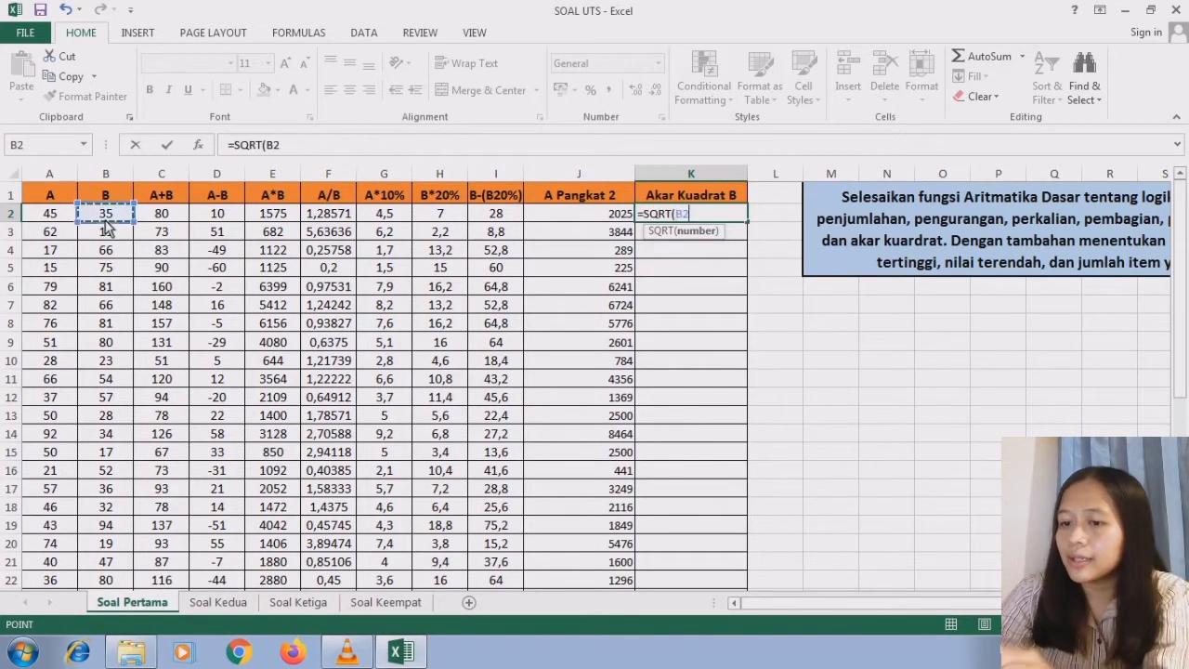
text())
key(Return)
- Fill the Akar Kuadrat B formula from K2 down to K35
click(712, 216)
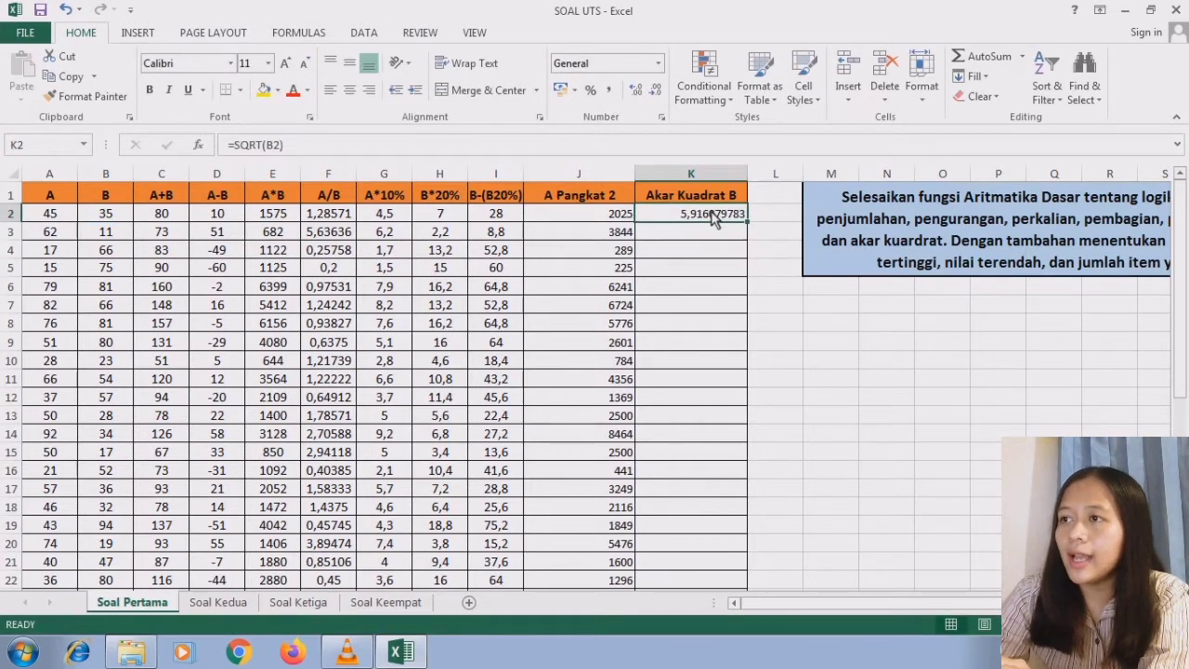
drag(749, 226, 702, 493)
click(701, 492)
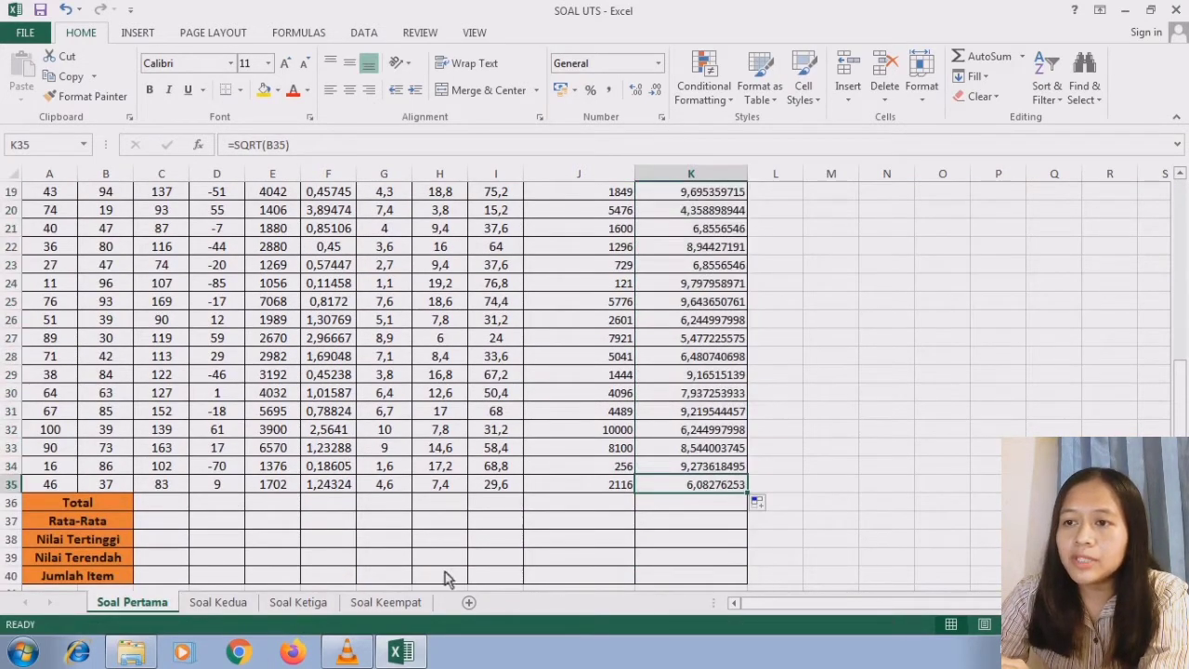
- Compute the Total row by entering =SUM(C2:C35) in C36 and filling the formula across to K36
click(184, 506)
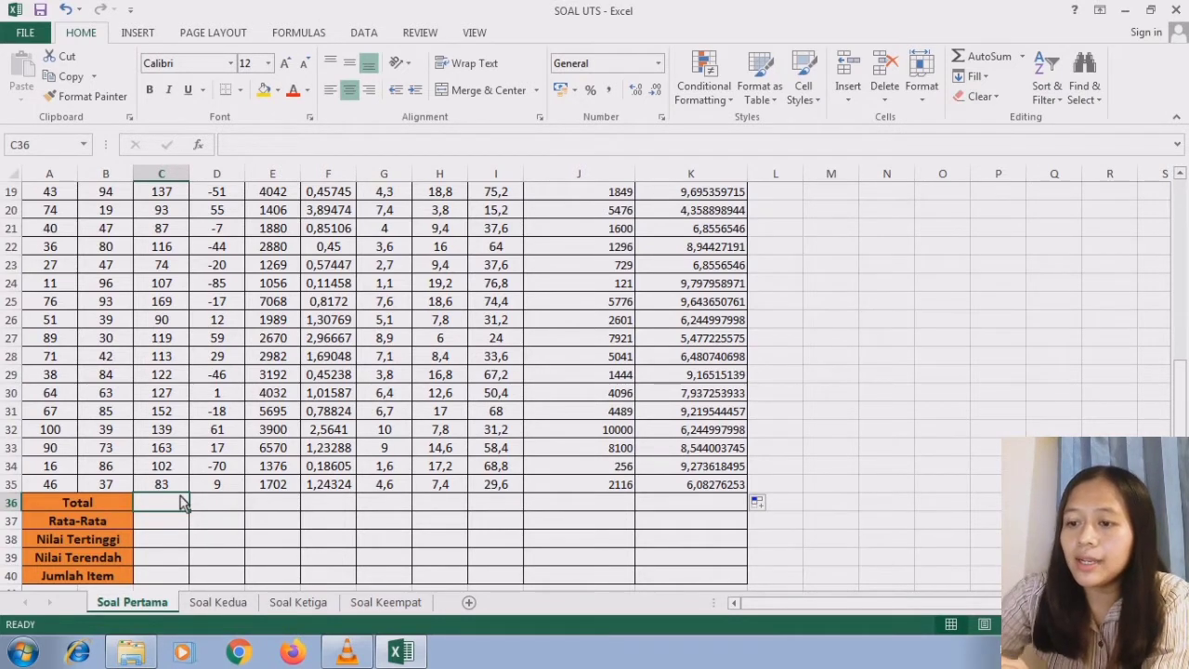
text(=sum)
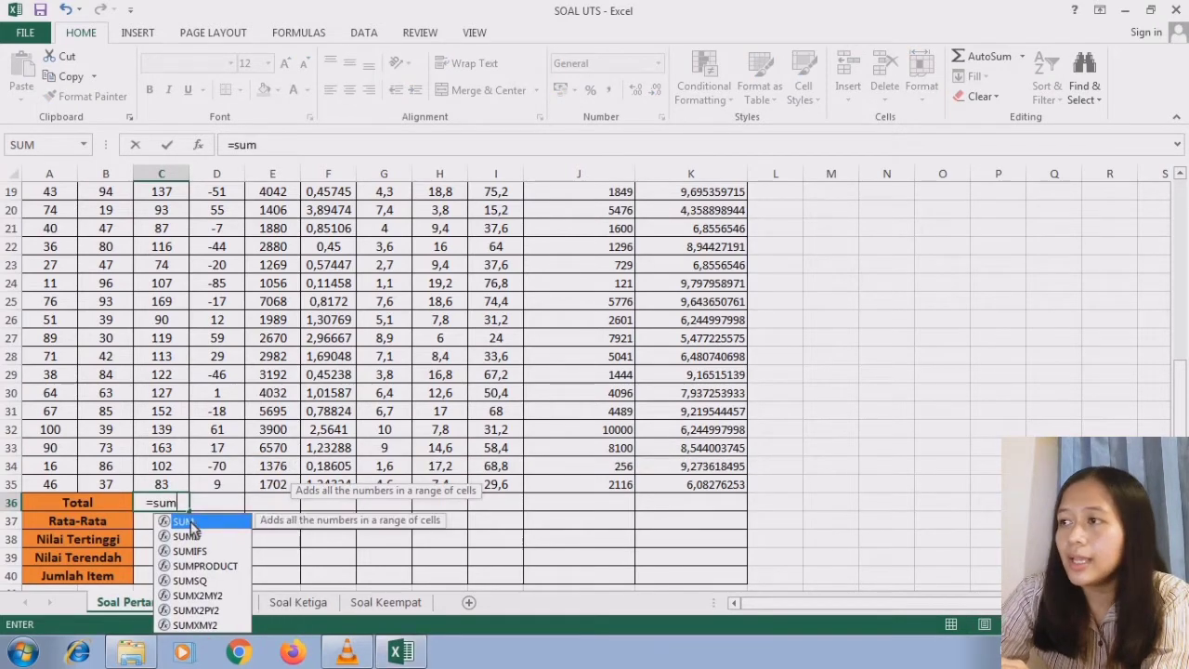
double_click(190, 522)
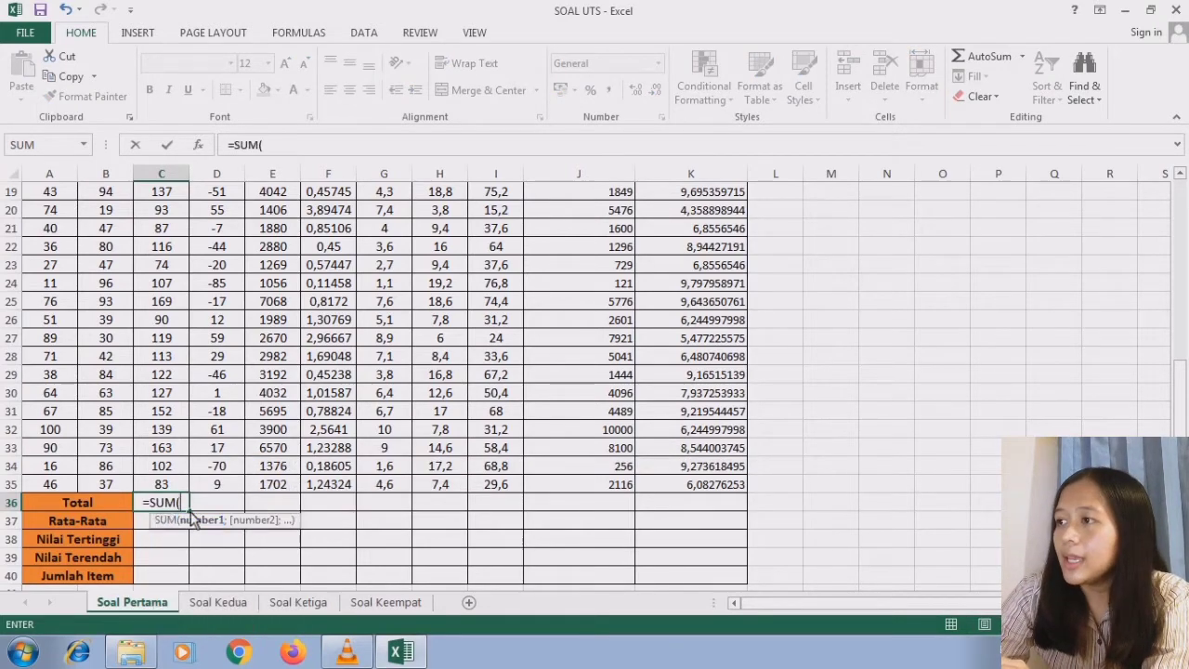
drag(1182, 427, 1183, 246)
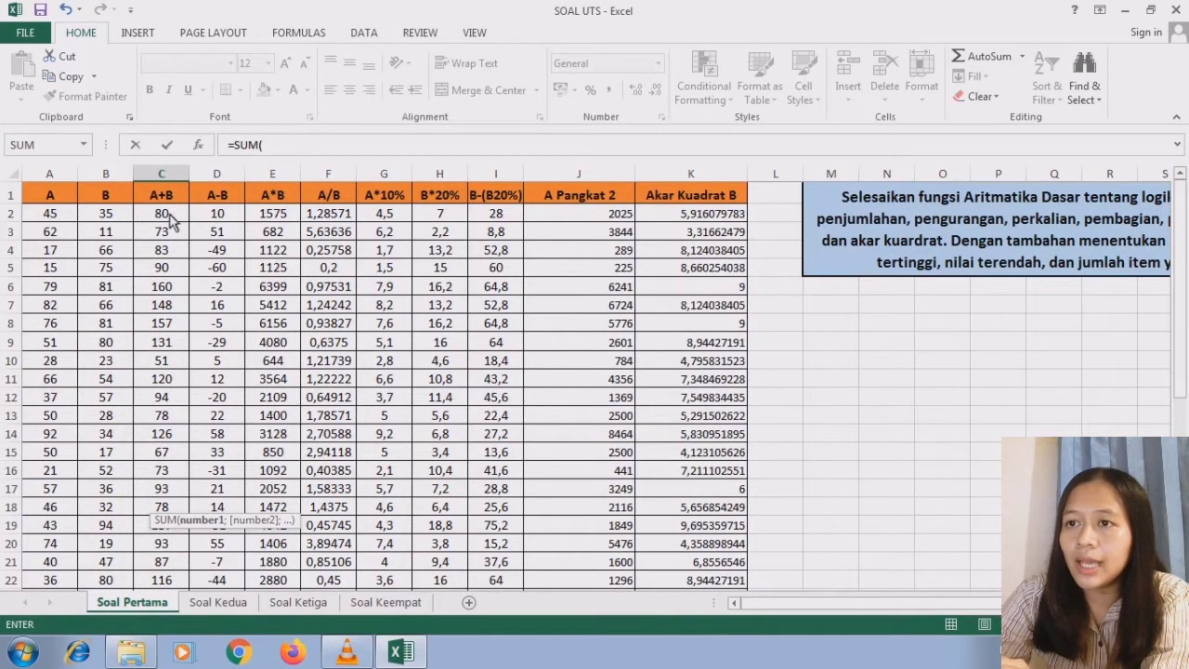
drag(170, 220, 193, 507)
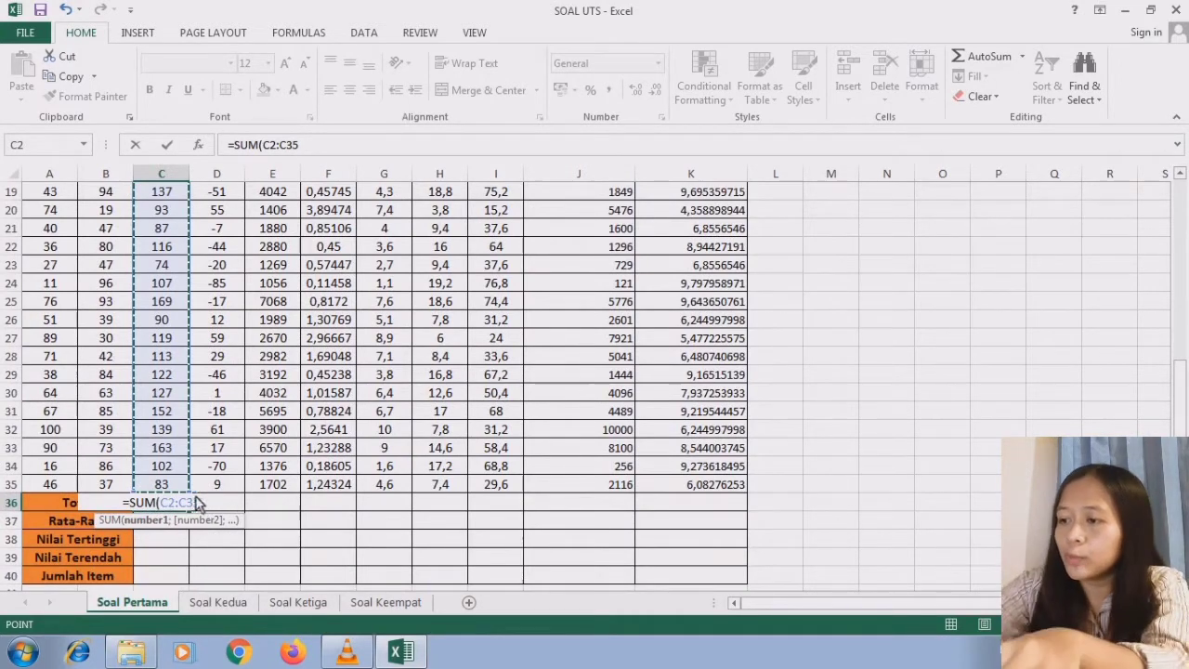
text())
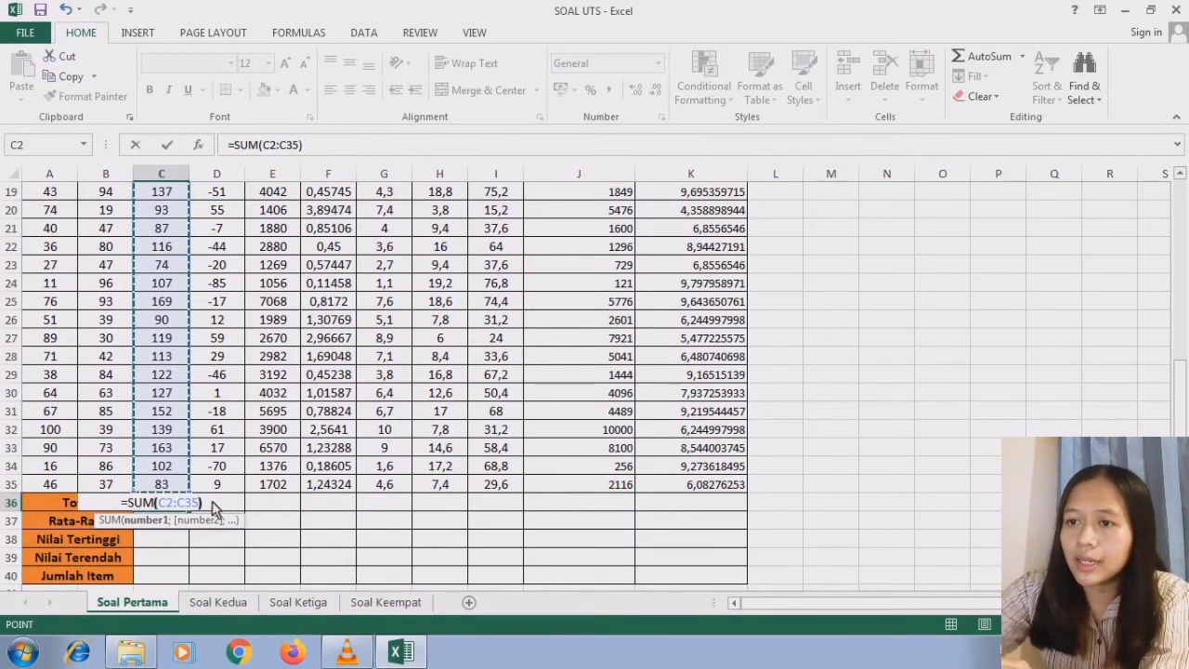
key(Return)
click(185, 503)
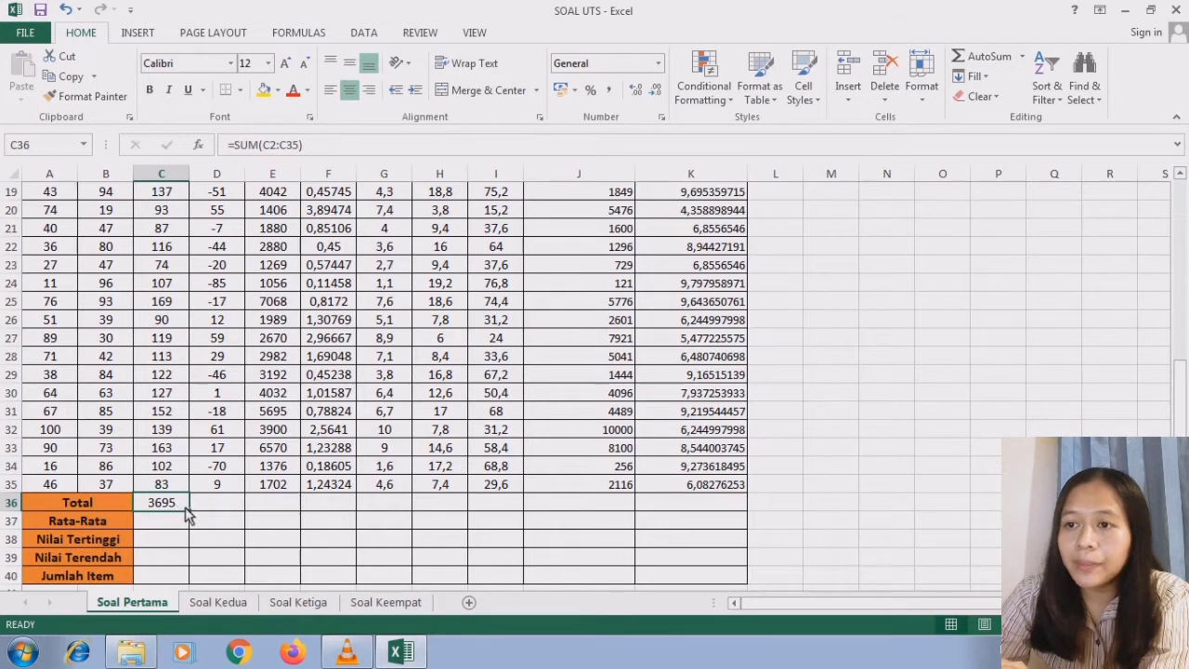
drag(189, 518, 730, 505)
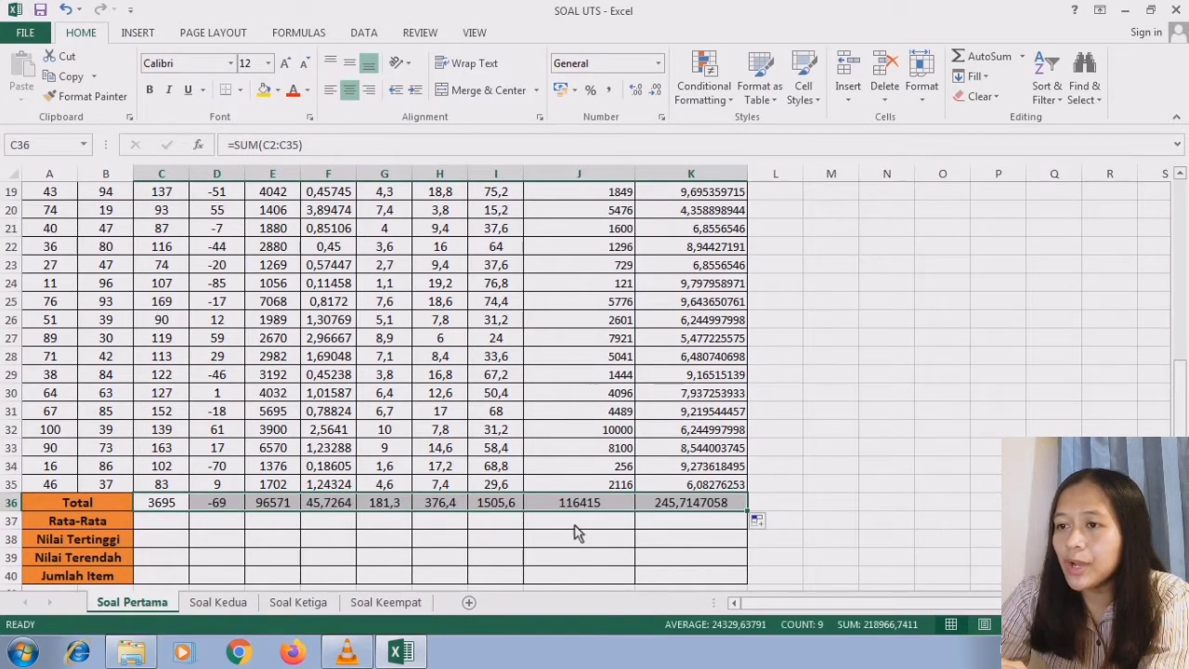
- Compute the Rata-Rata row by entering =AVERAGE(C2:C35) in C37 and filling the formula across to K37
click(173, 523)
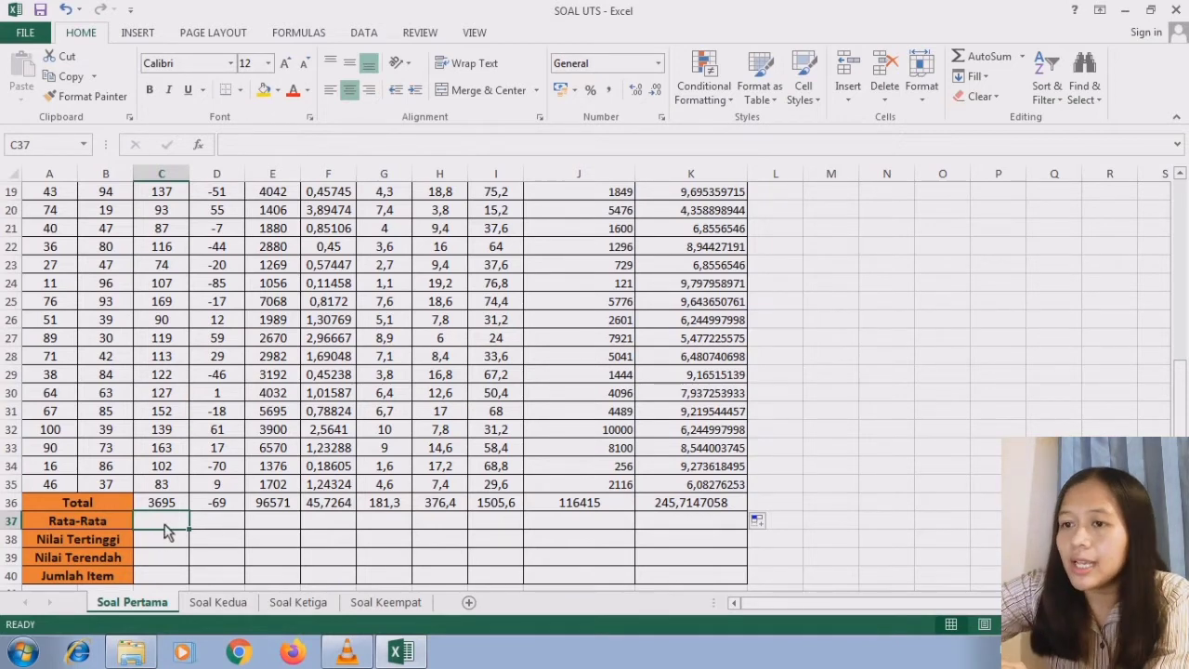
text(=ave)
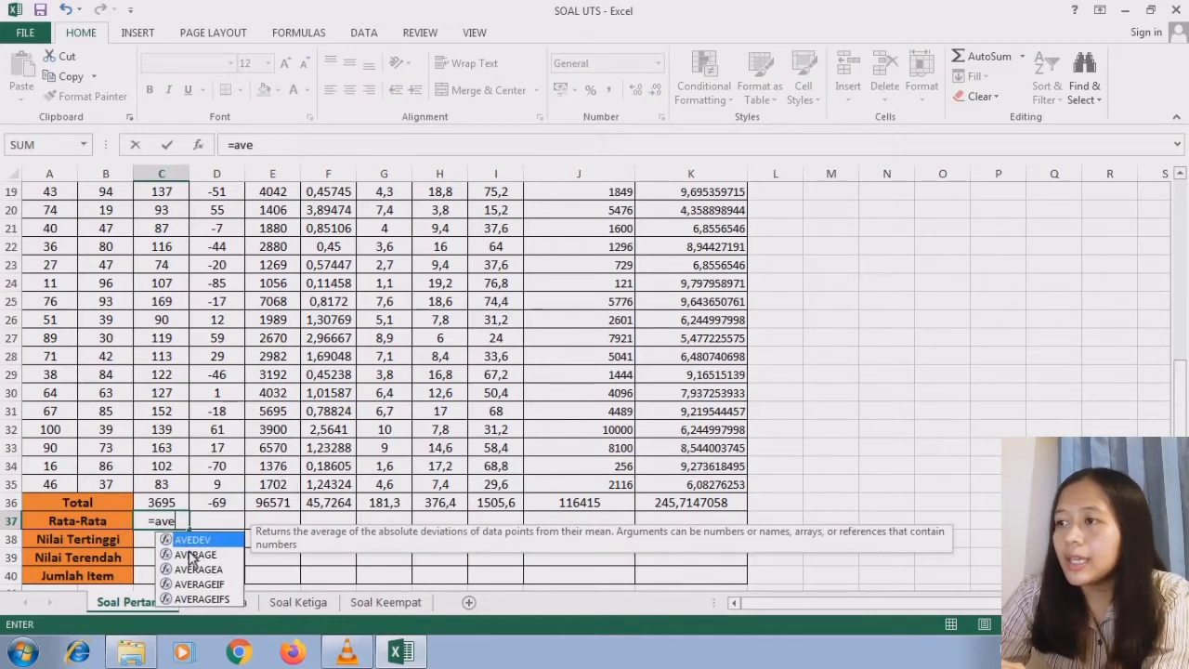
double_click(191, 555)
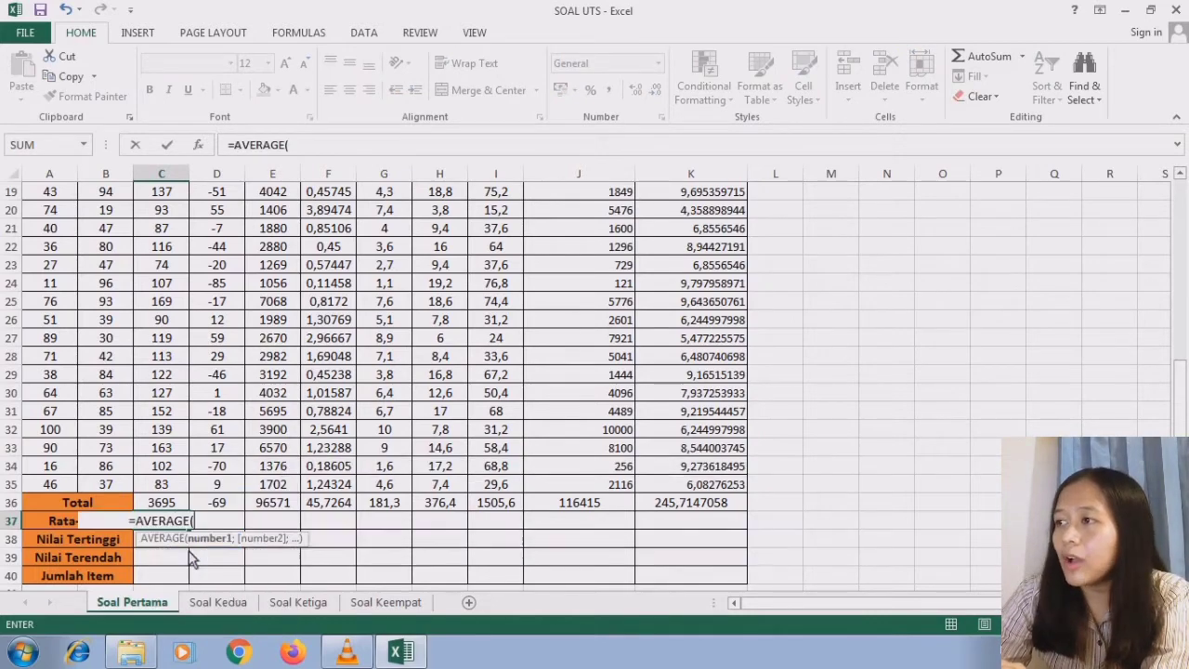
drag(1180, 398, 1176, 194)
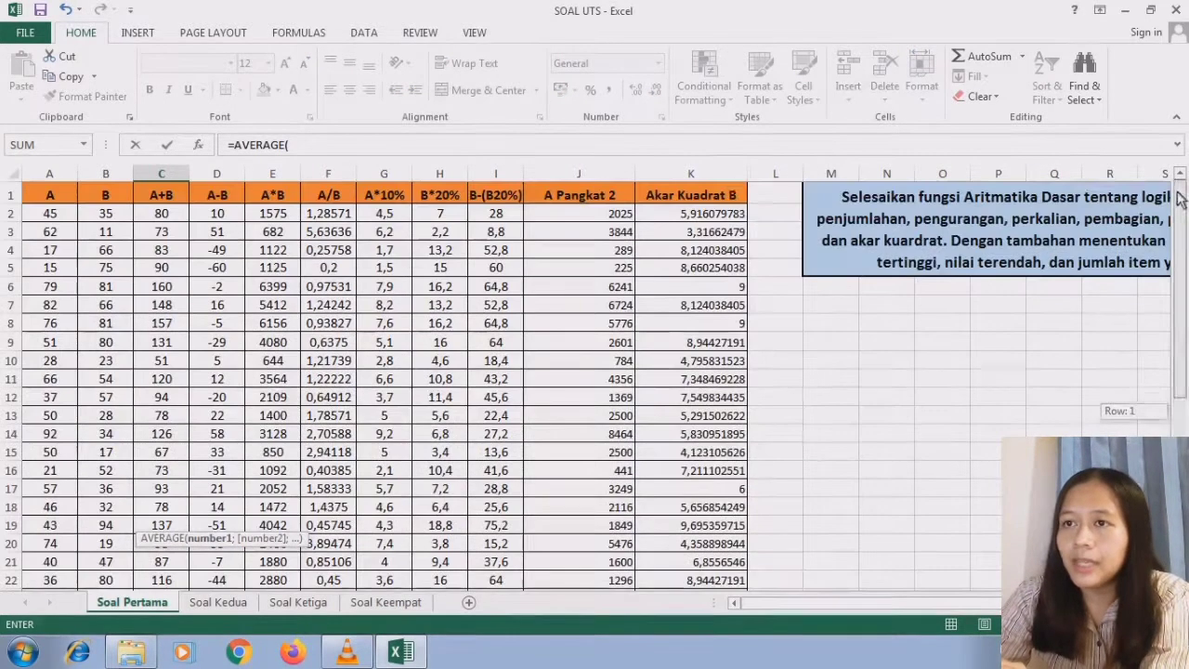
click(165, 214)
drag(181, 342, 183, 550)
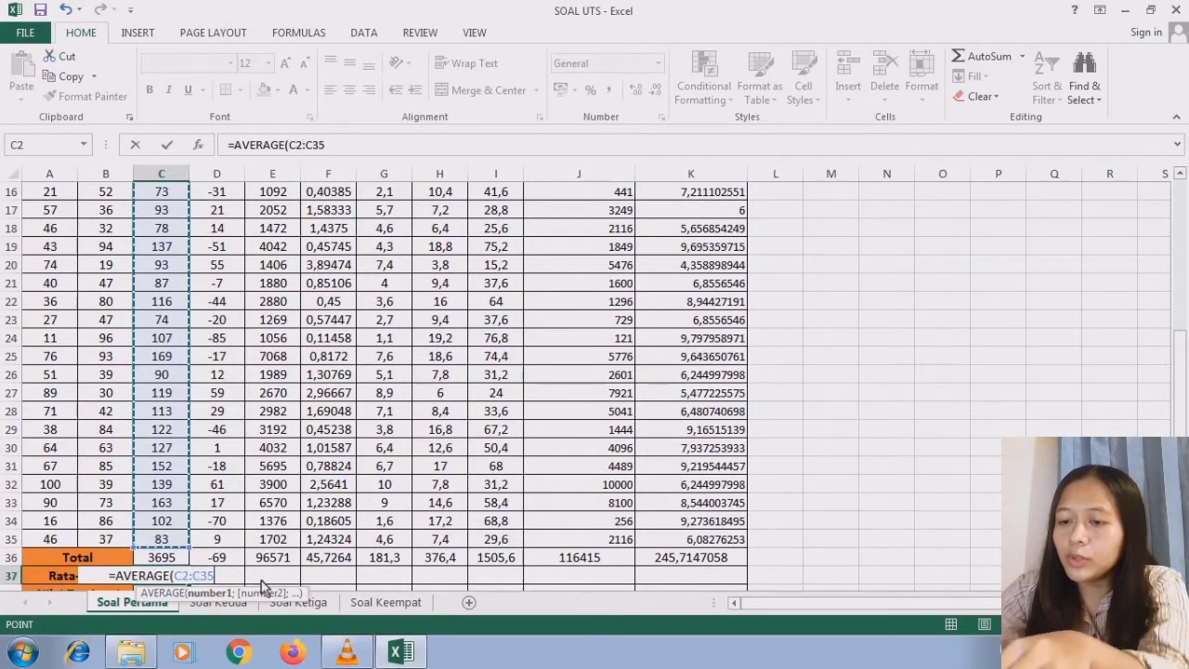
text())
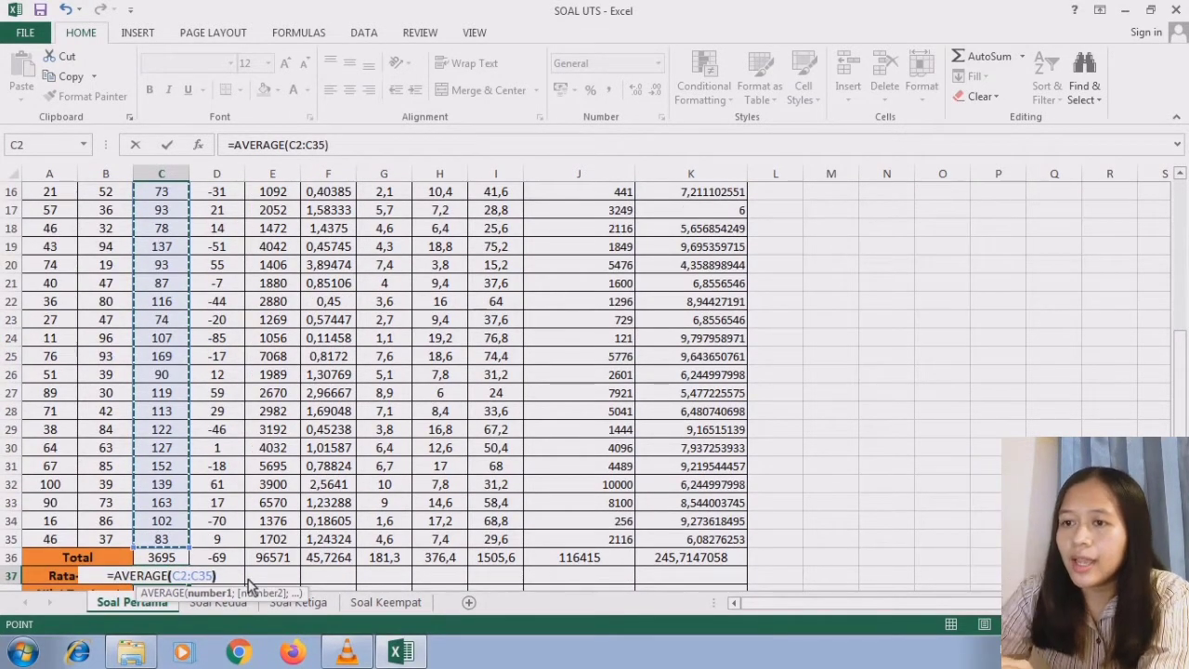
key(Return)
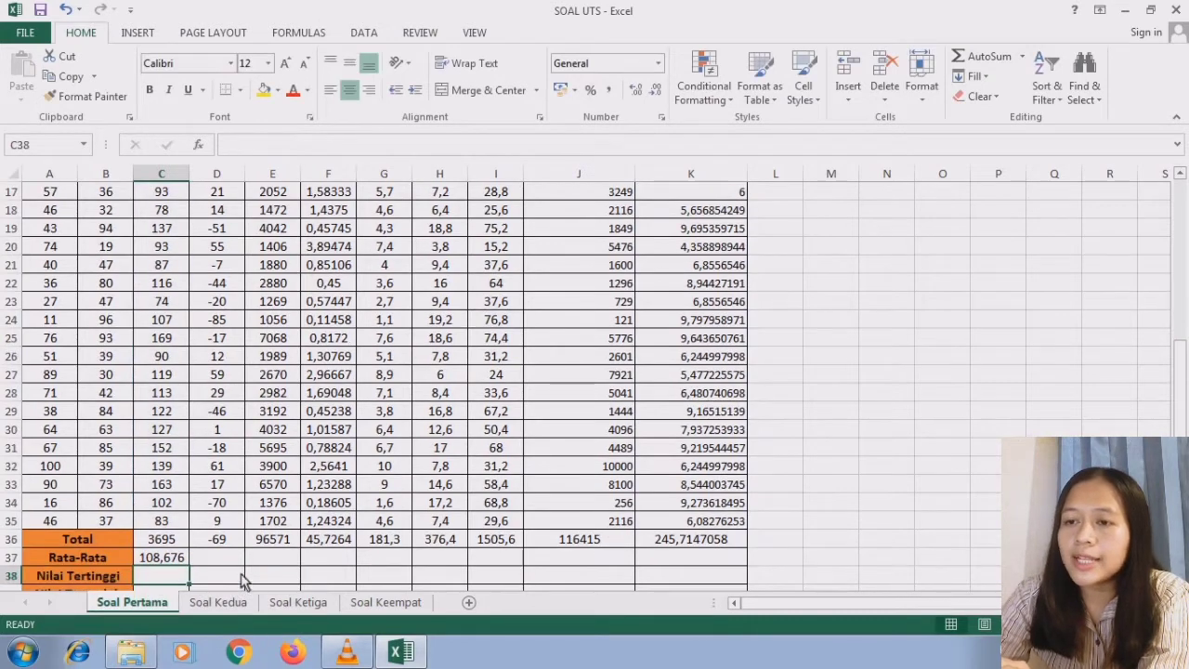
click(182, 562)
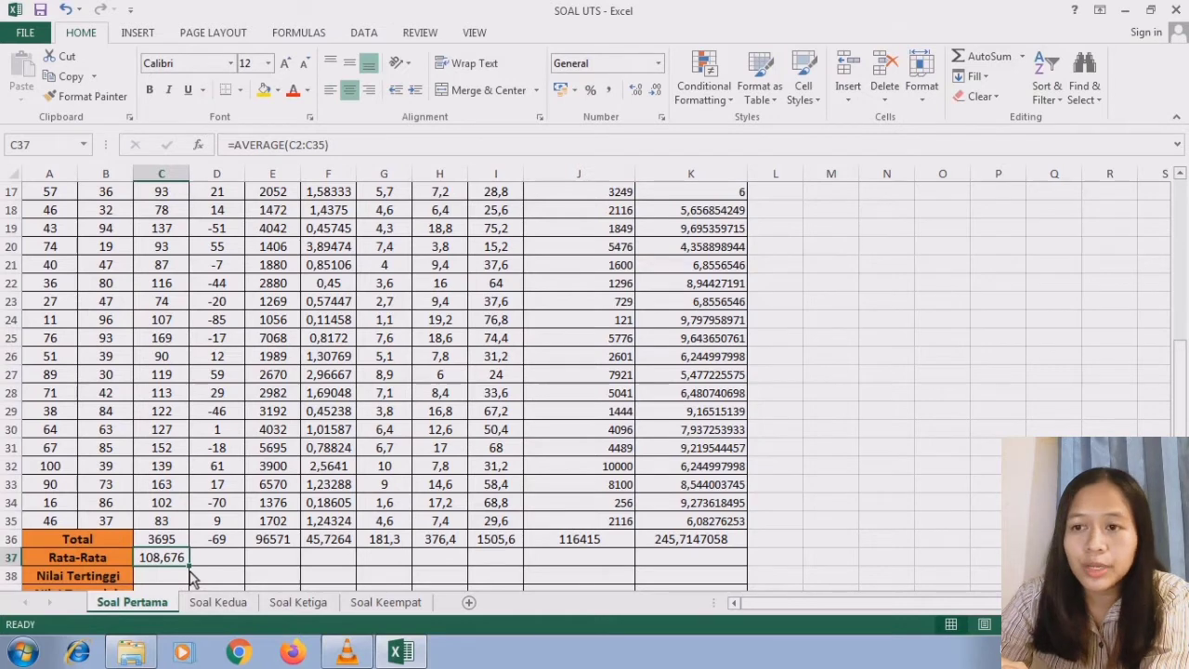
drag(191, 571, 711, 560)
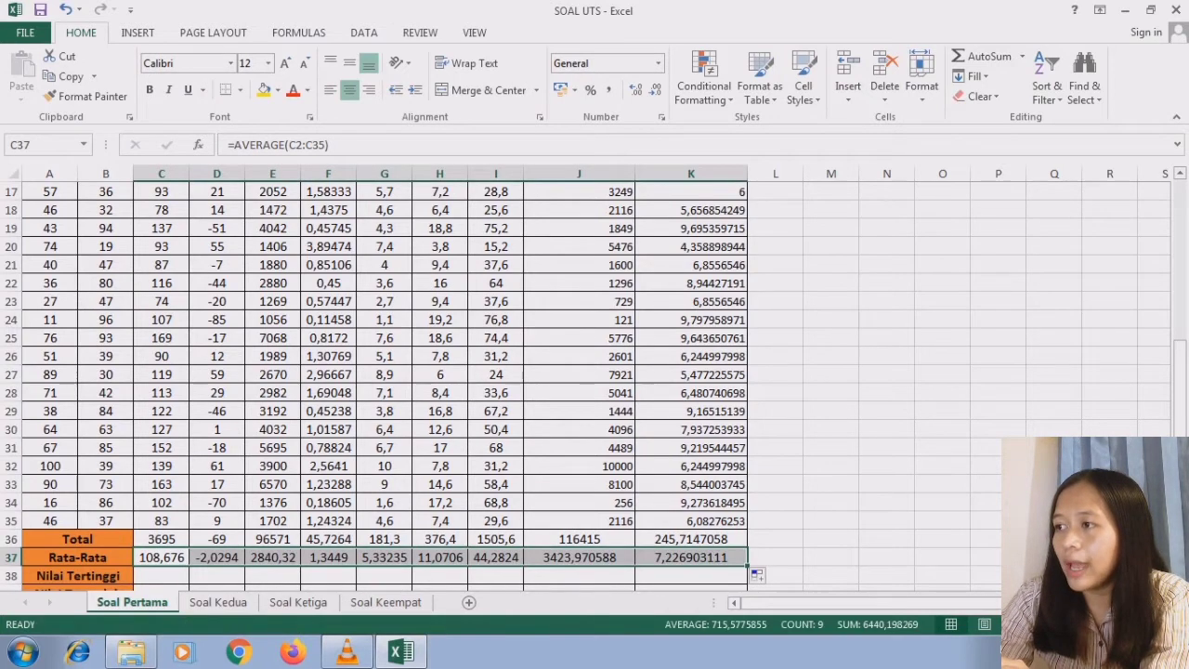
- Compute the Nilai Tertinggi row by entering =MAX(C2:C35) in C38 and filling the formula across to K38
scroll(1180, 390, down, 1)
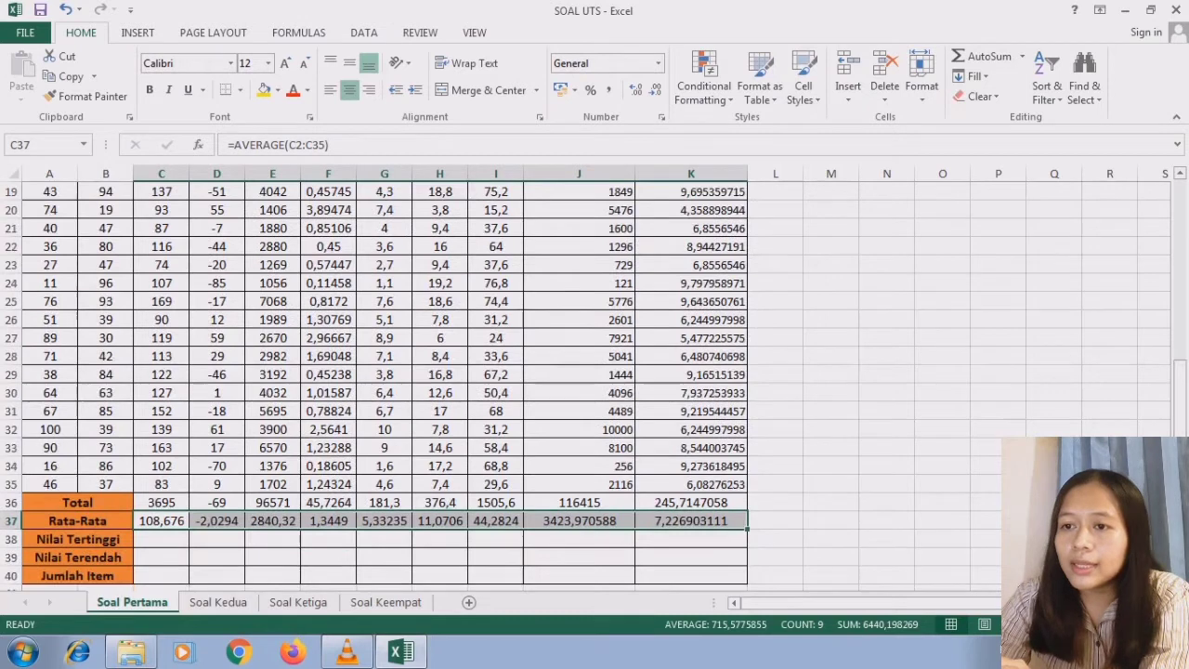
click(160, 546)
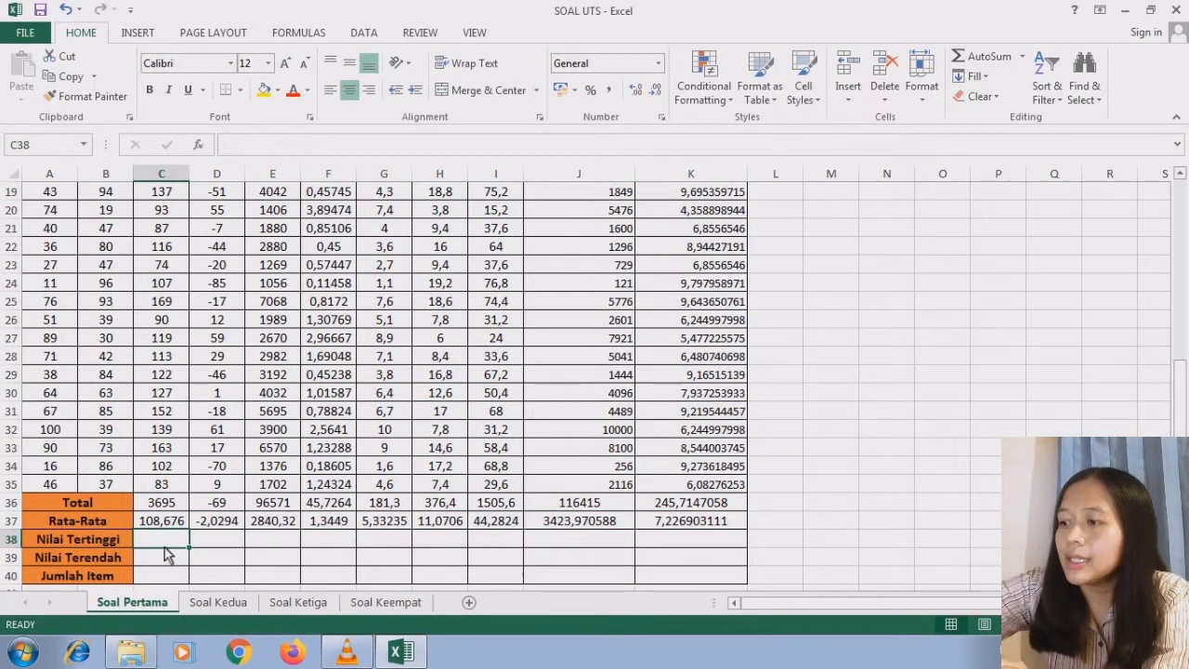
text(=)
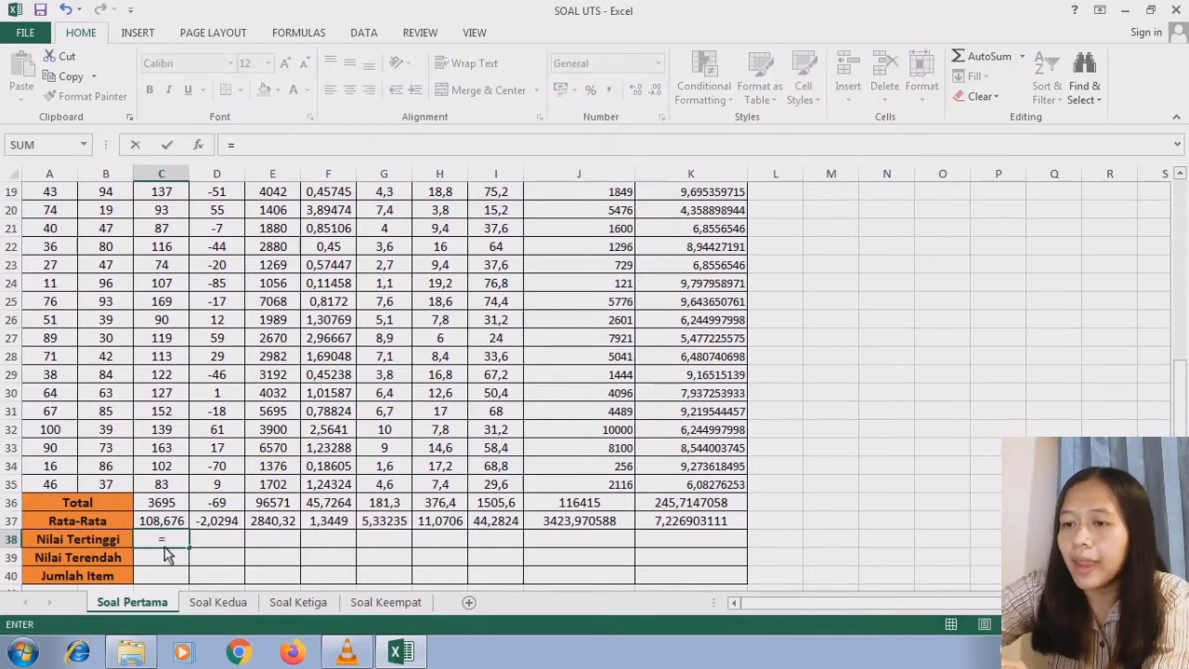
text(MAX()
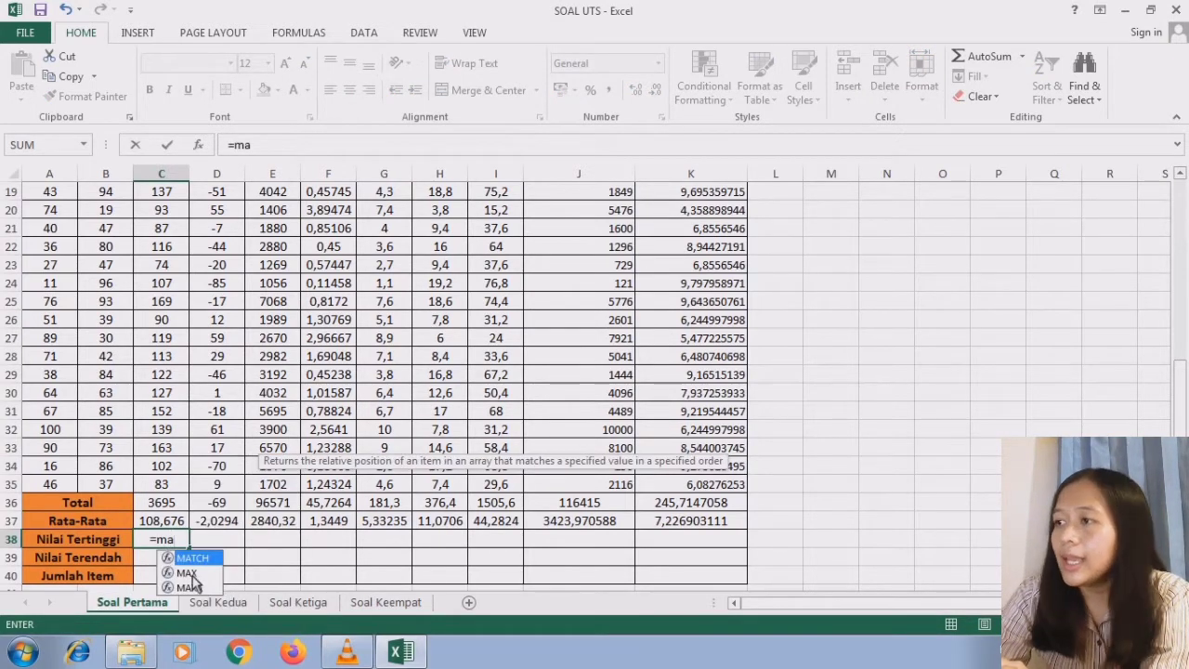
scroll(390, 290, up, 6)
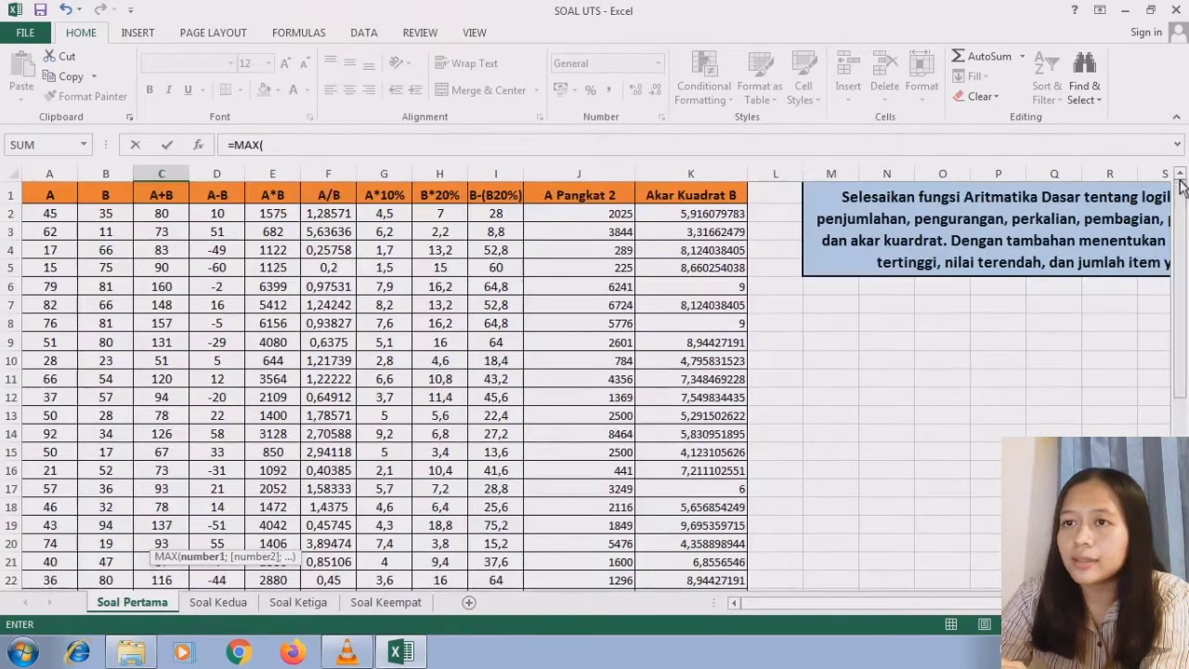
drag(177, 215, 153, 538)
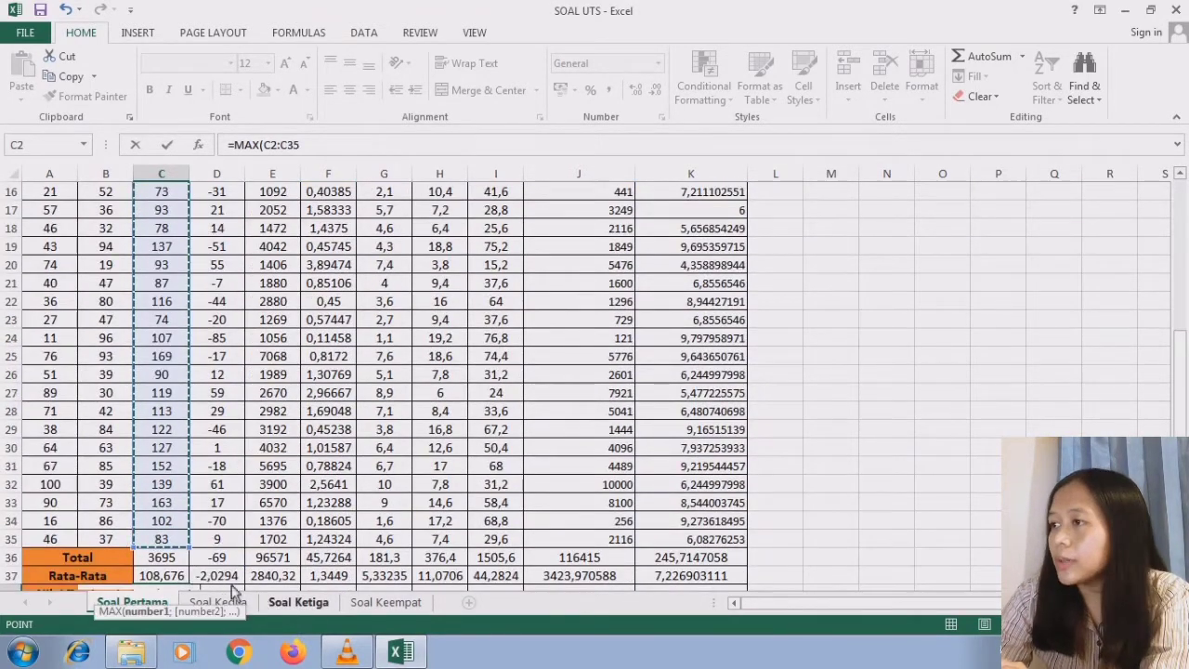
drag(1182, 385, 1182, 394)
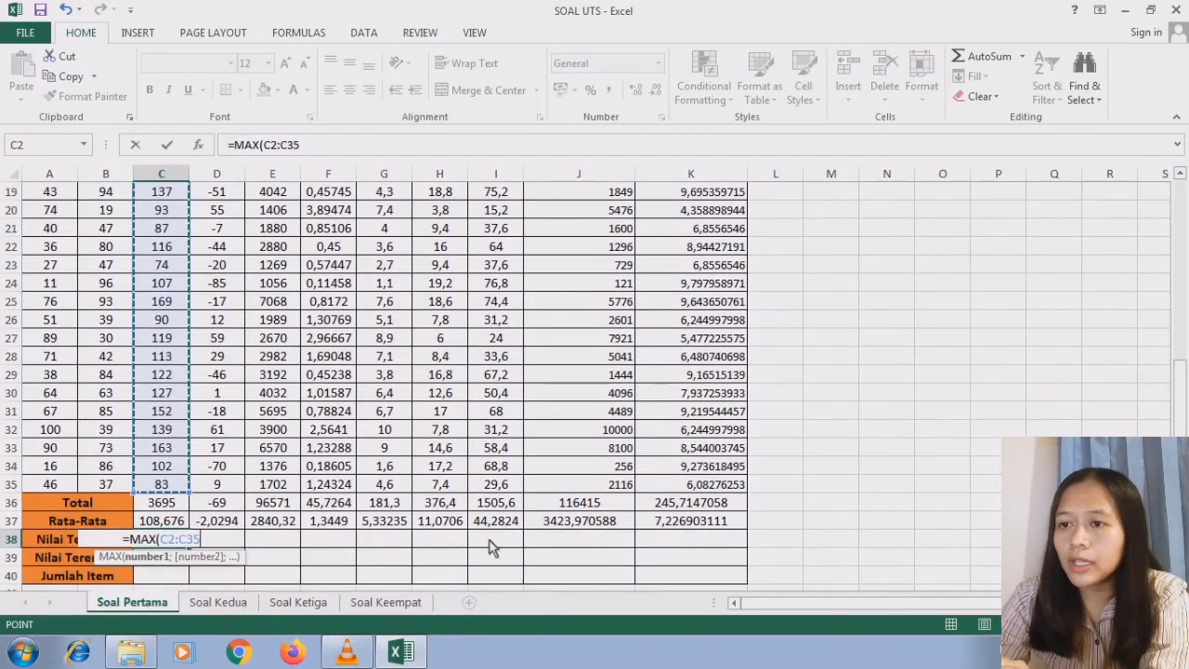
text())
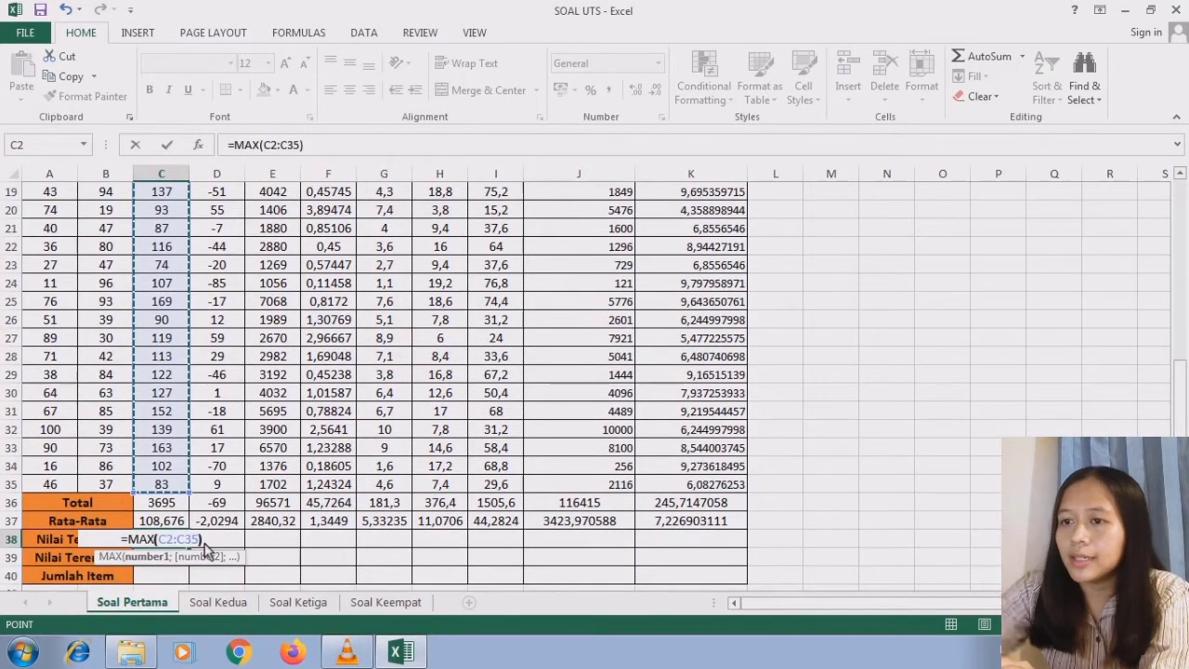
key(Return)
click(186, 544)
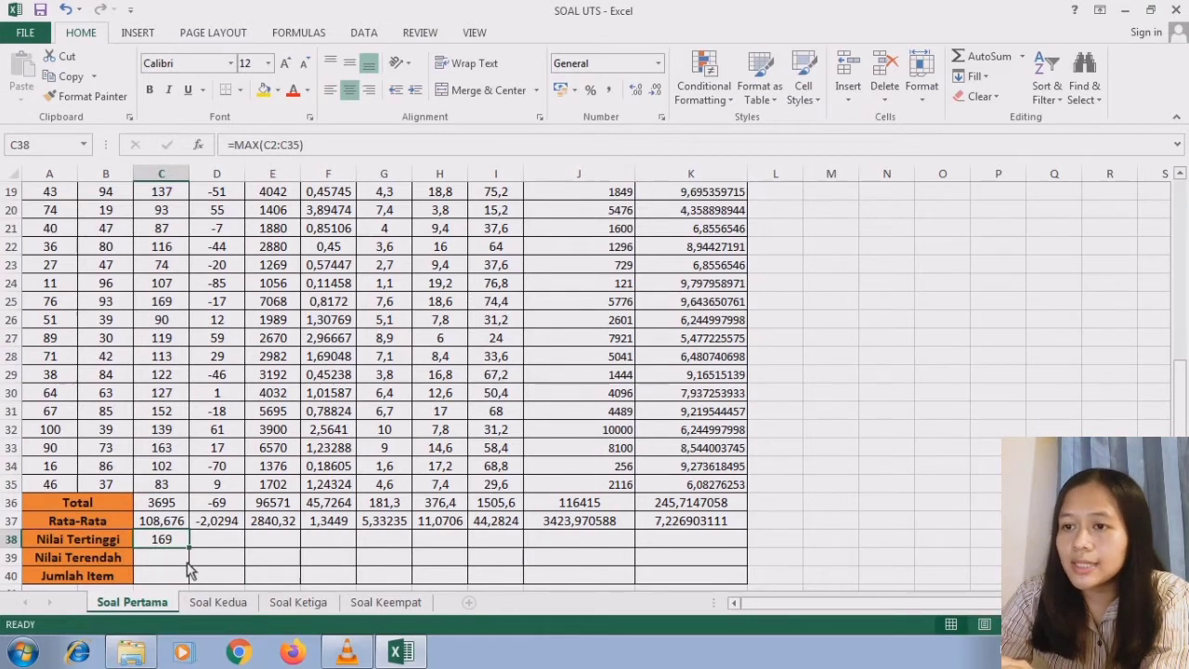
drag(191, 552, 718, 545)
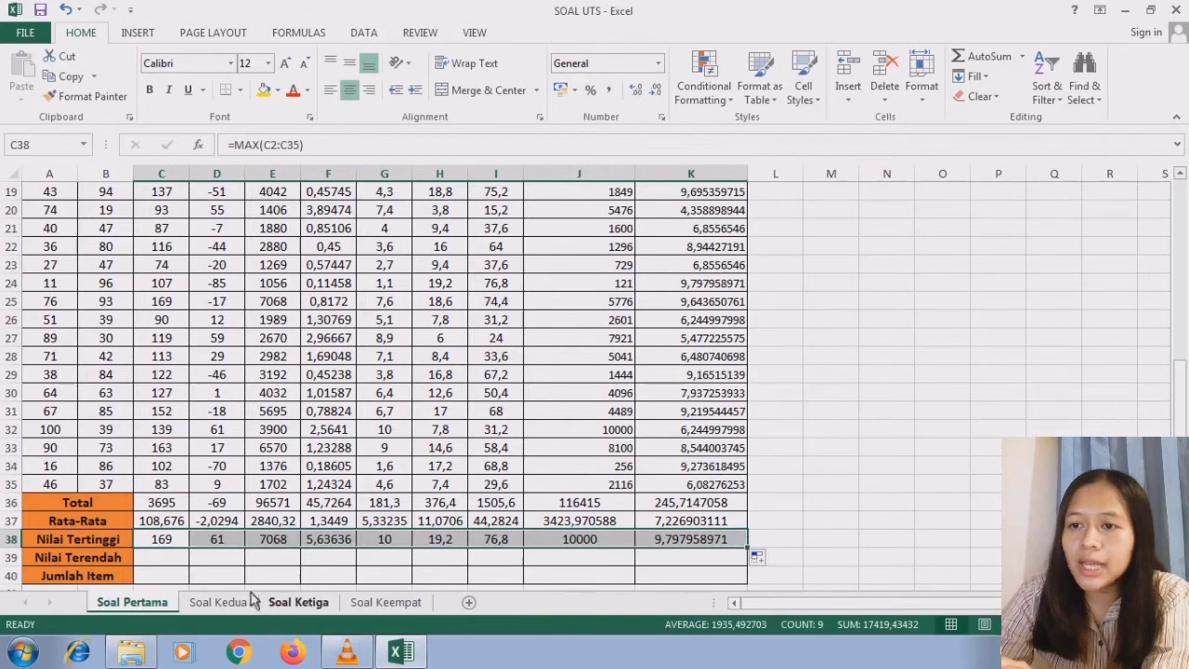
- Compute the Nilai Terendah row by entering =MIN(C2:C35) in C39 and filling the formula across to K39
click(164, 562)
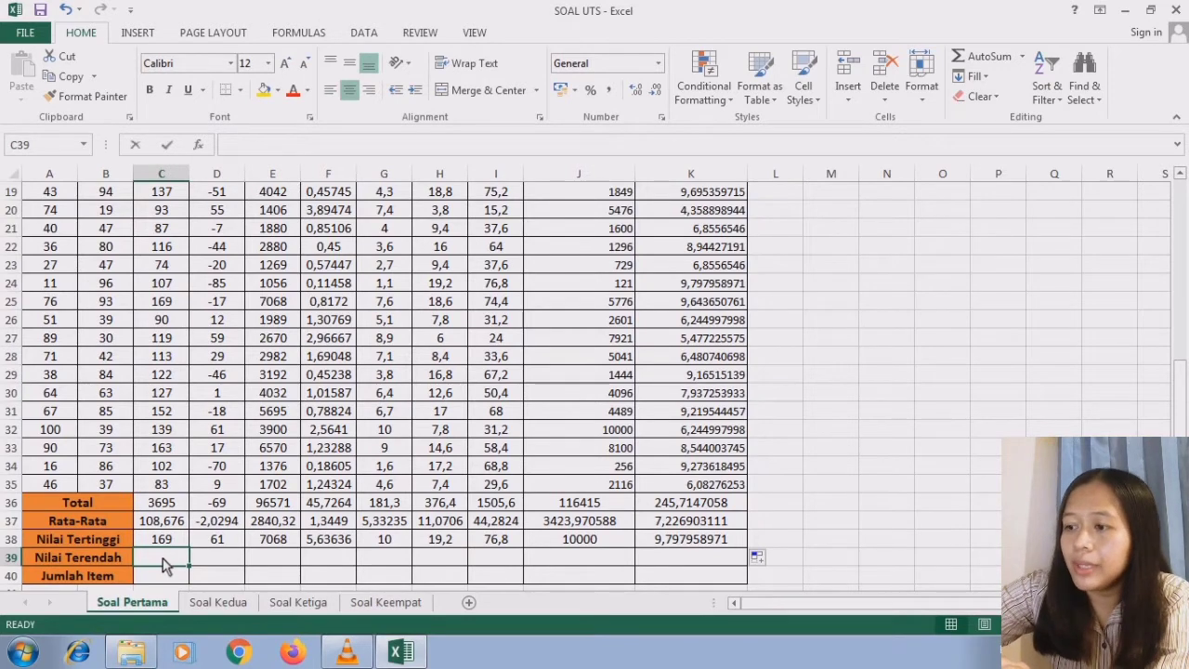
text(=m)
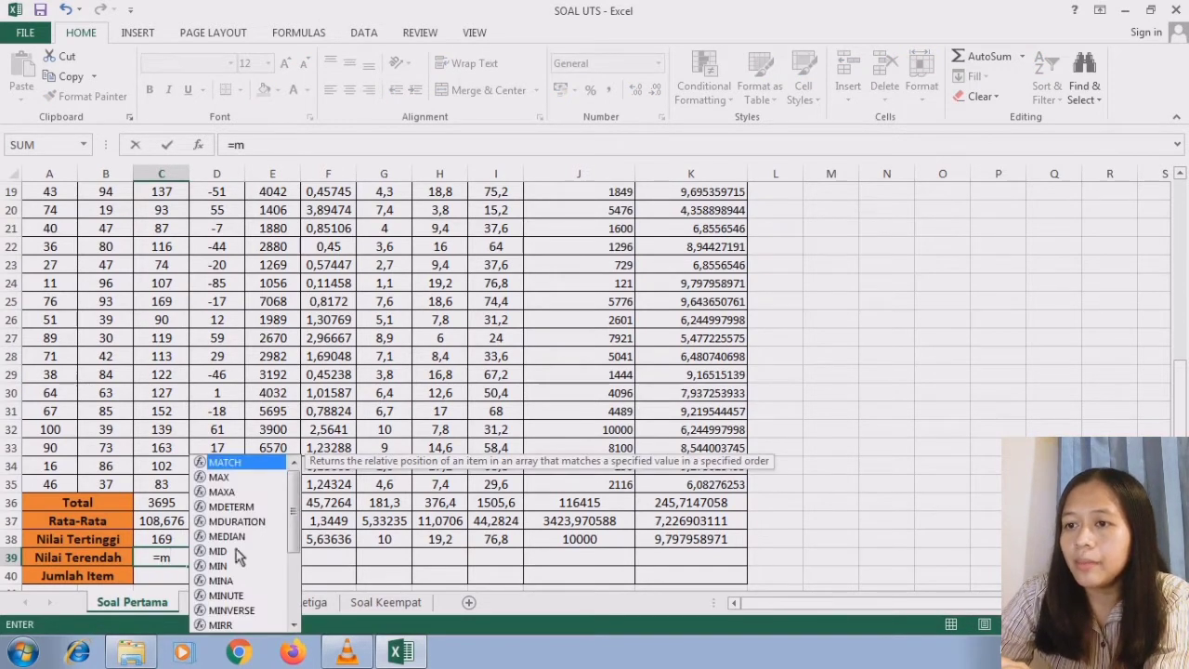
double_click(220, 566)
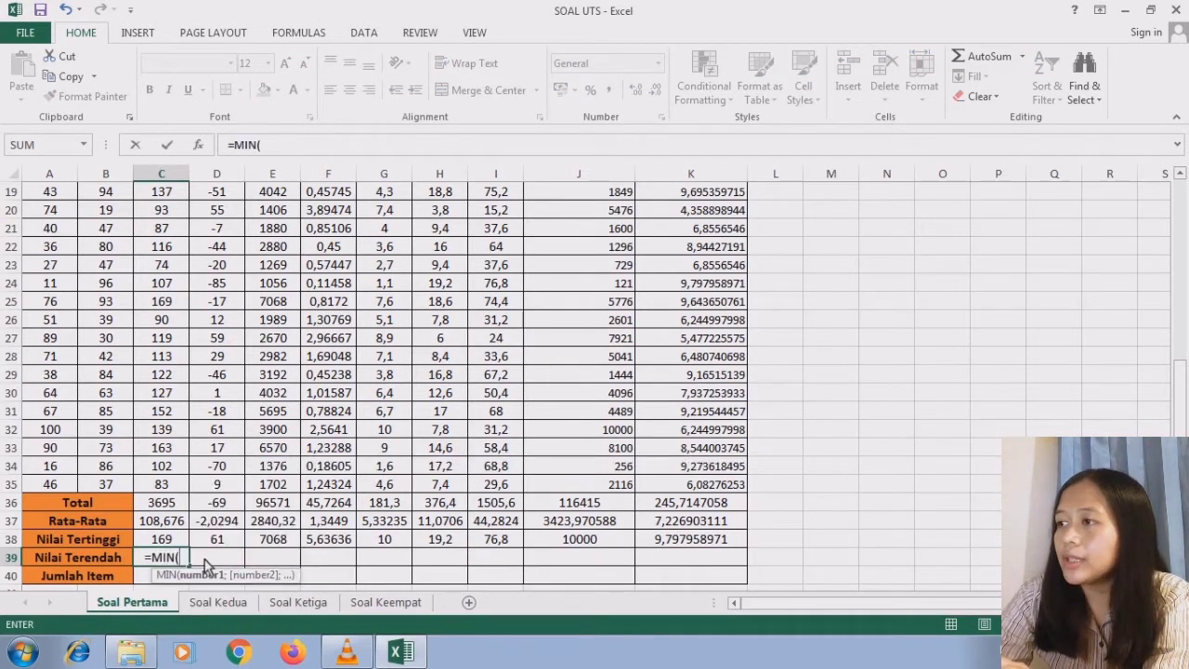
drag(1180, 389, 1180, 197)
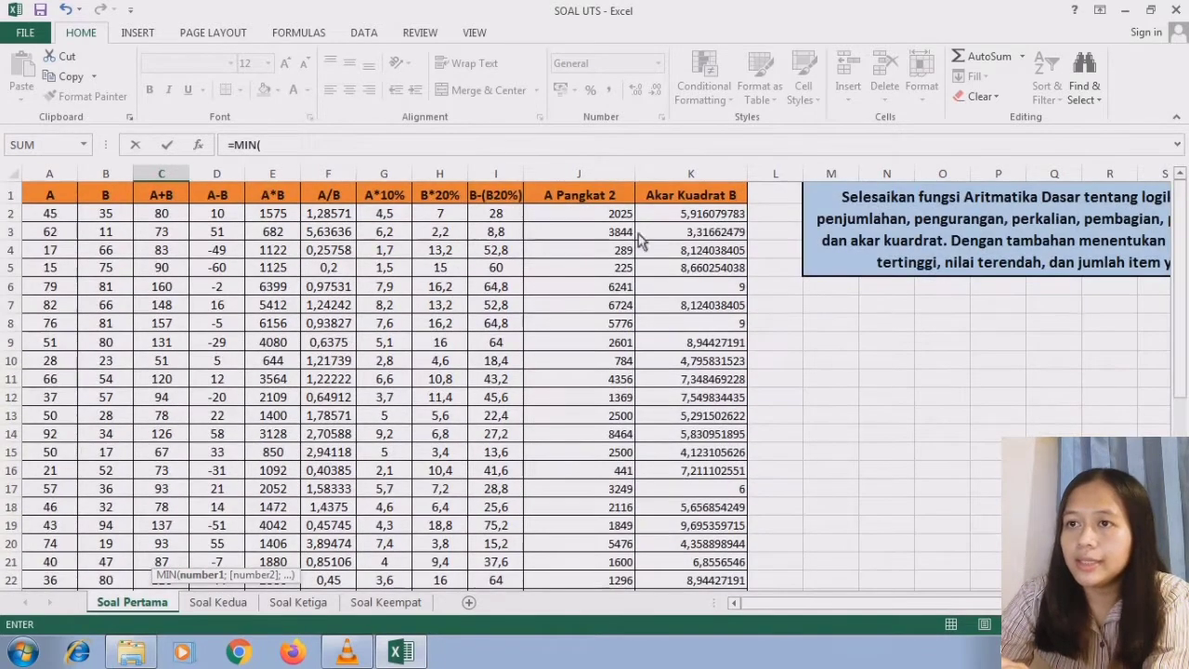
drag(178, 216, 167, 504)
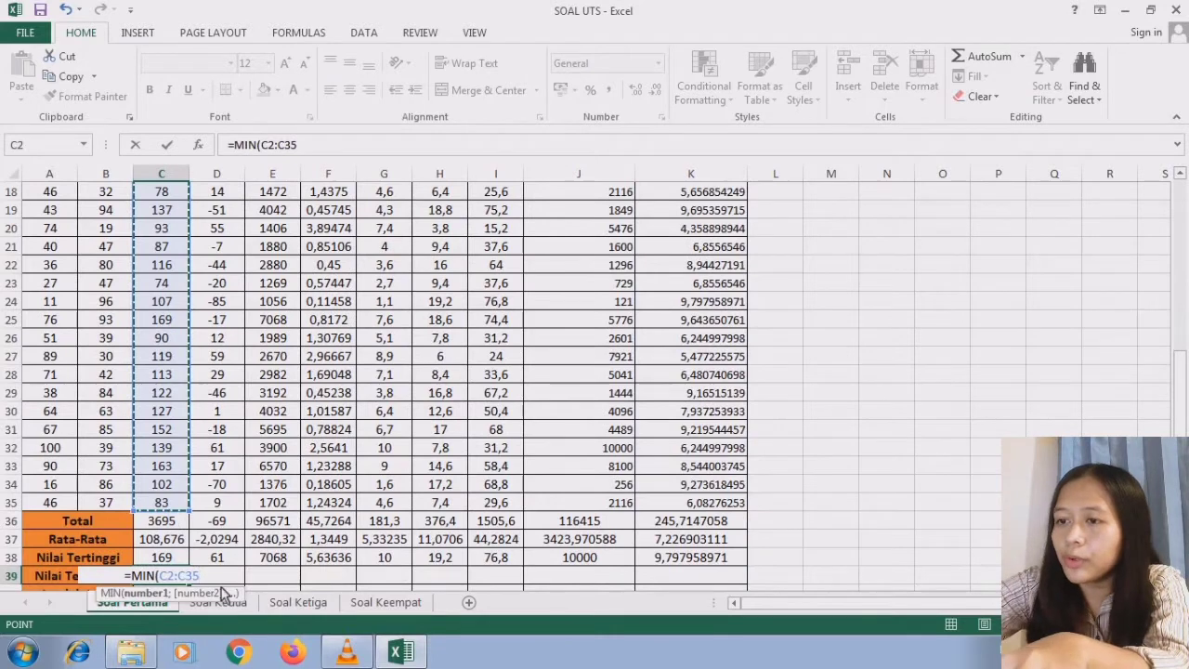
text())
key(Return)
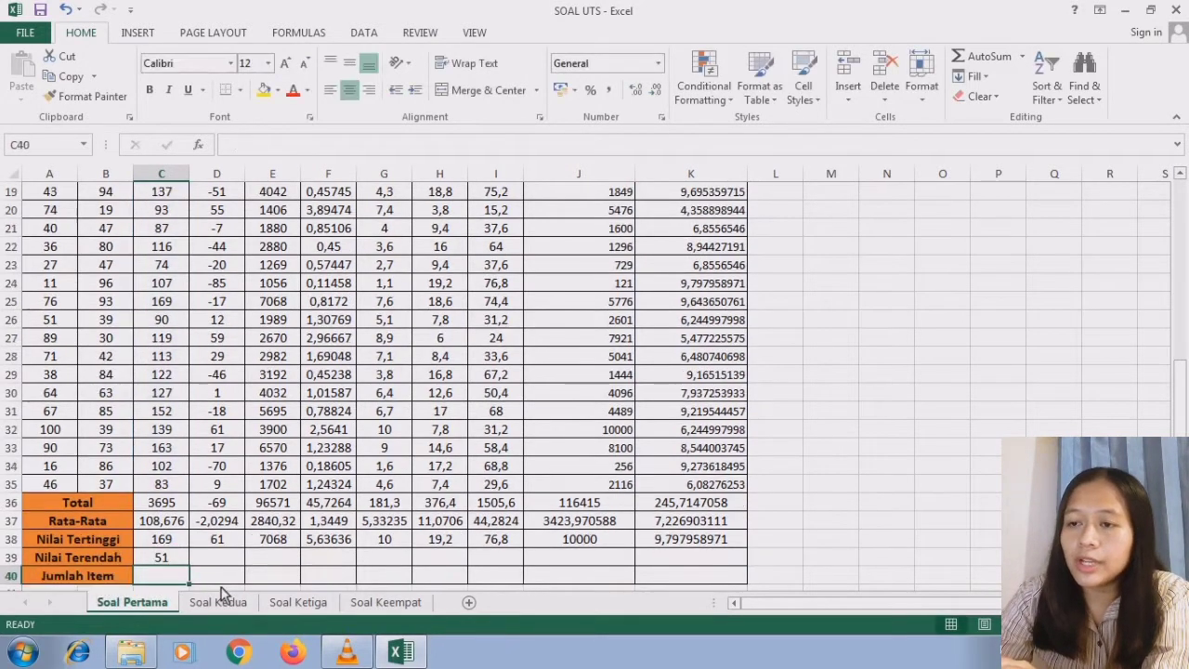
click(182, 563)
drag(191, 571, 729, 567)
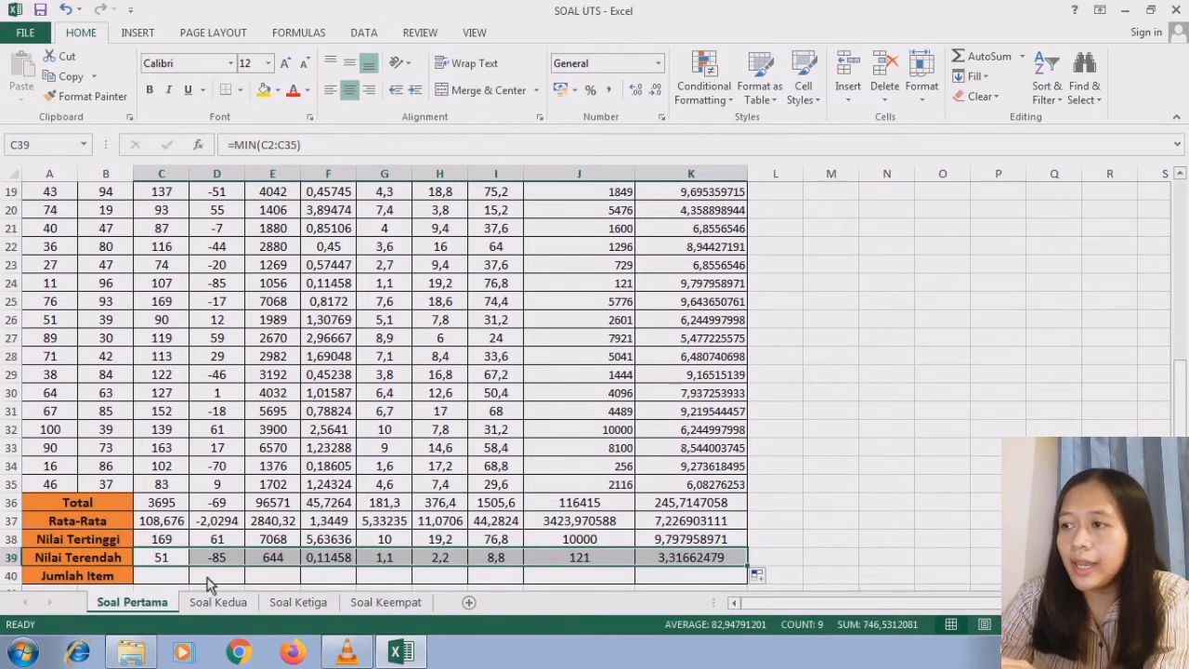
- Compute the Jumlah Item row by entering =COUNT(C2:C35) in C40 and filling the formula across to K40
click(183, 581)
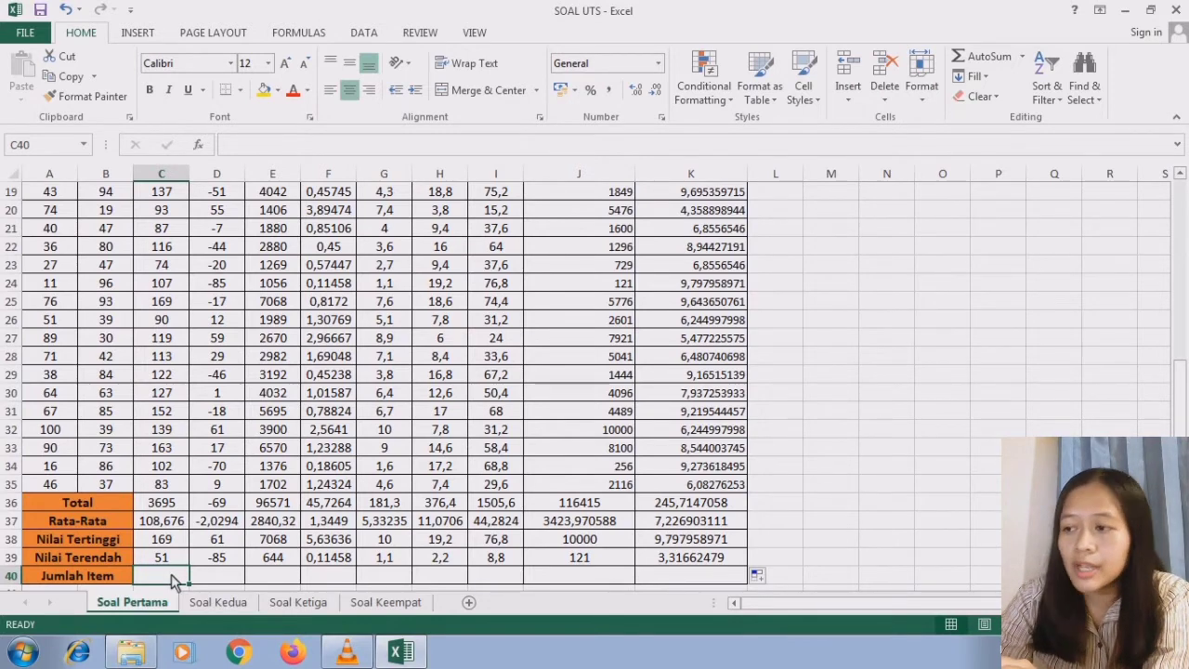
text(=coun)
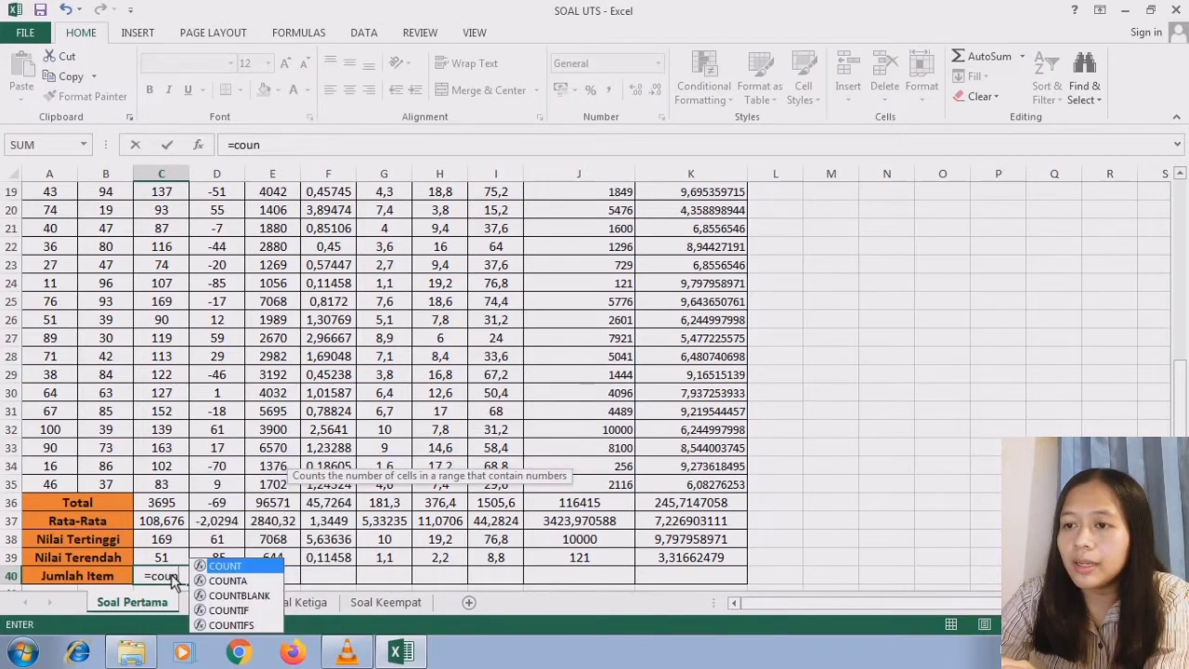
double_click(233, 568)
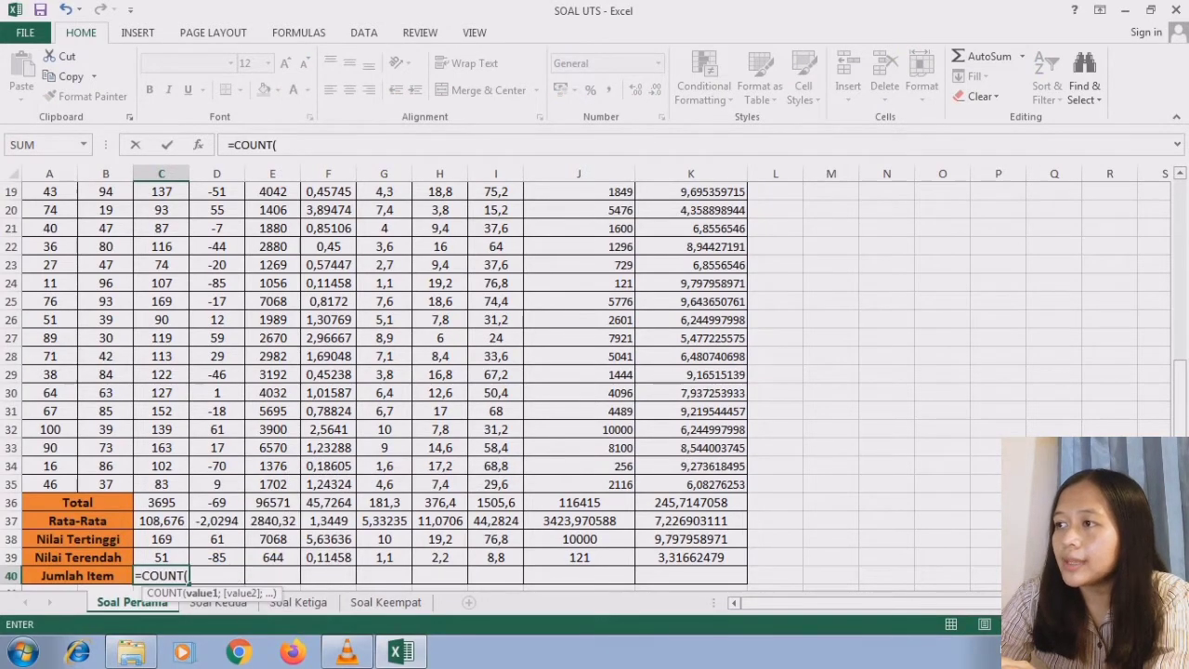
drag(1179, 446, 1179, 175)
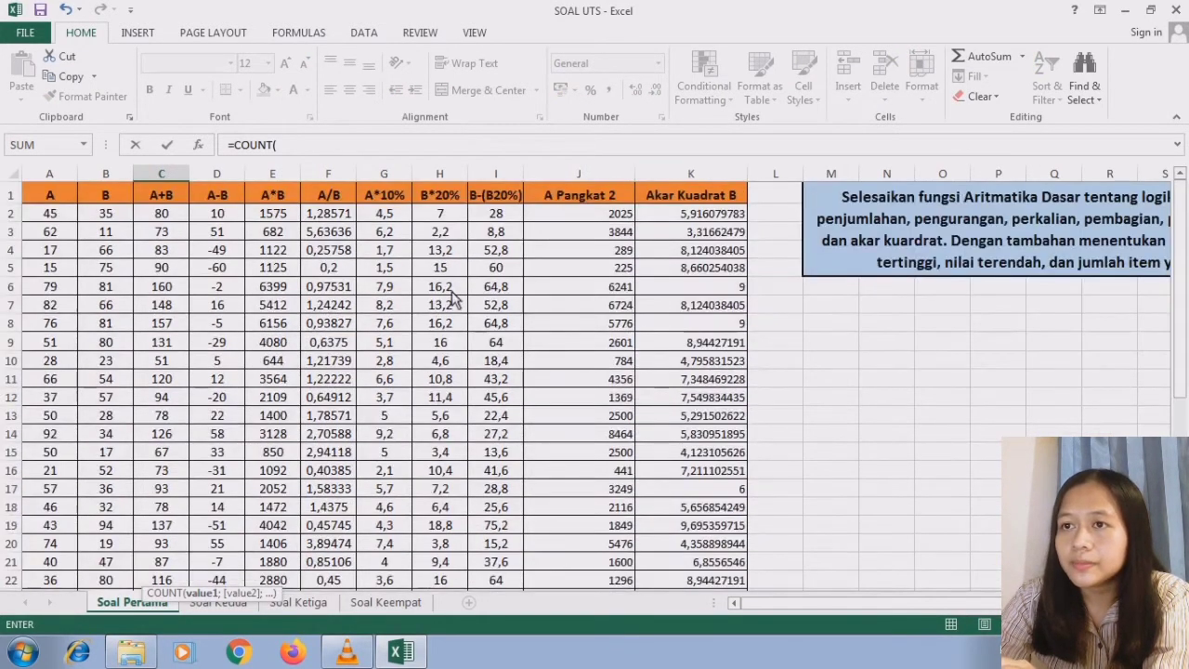
drag(162, 215, 170, 504)
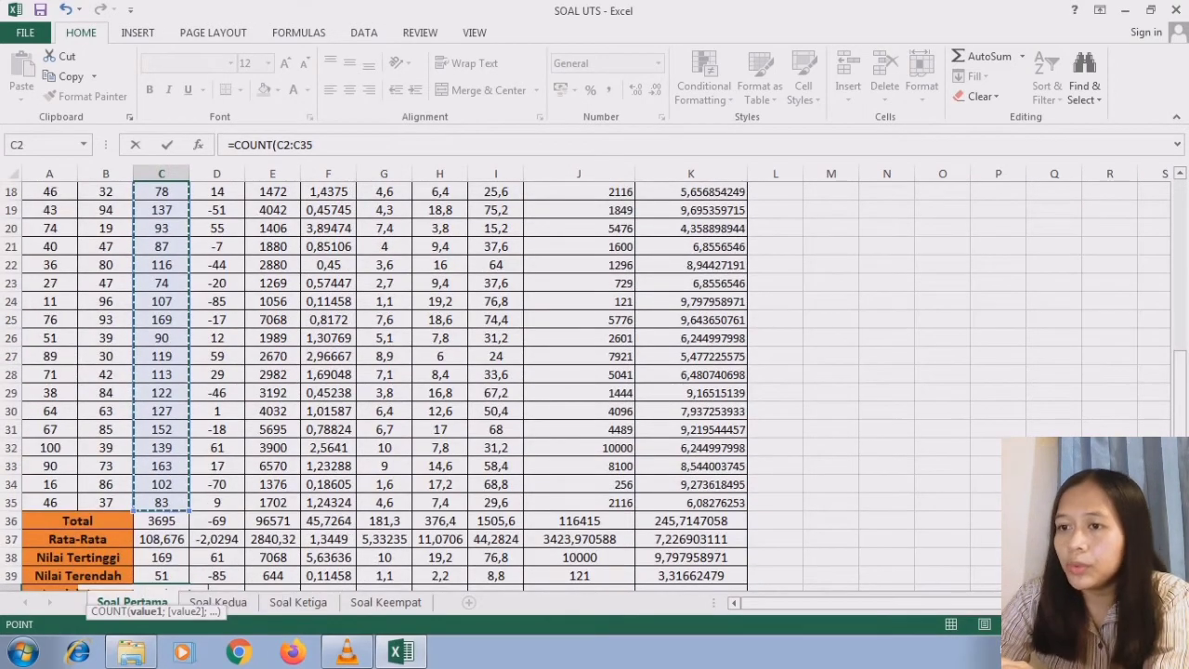
text())
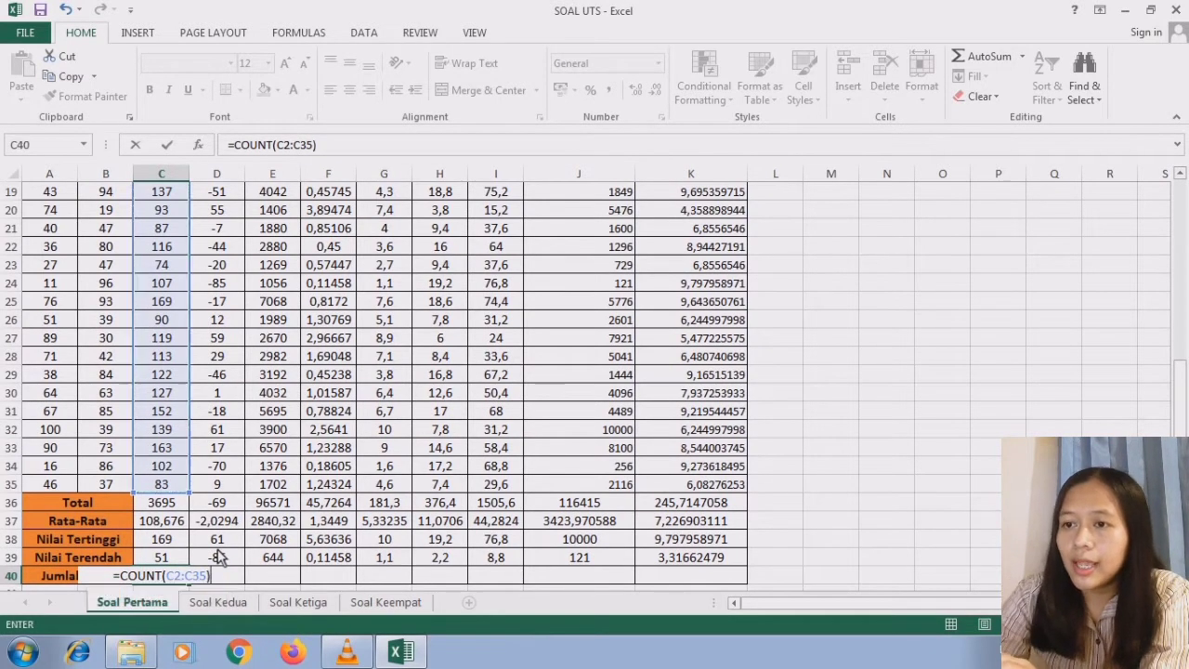
key(Return)
click(186, 562)
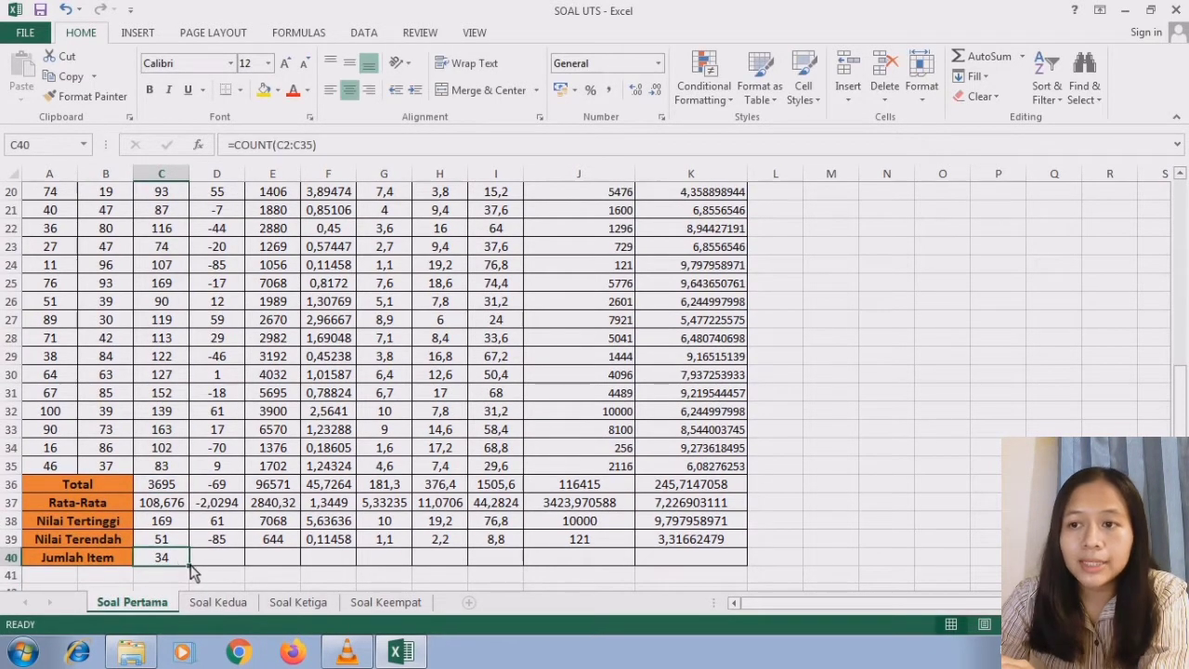
drag(188, 566, 703, 550)
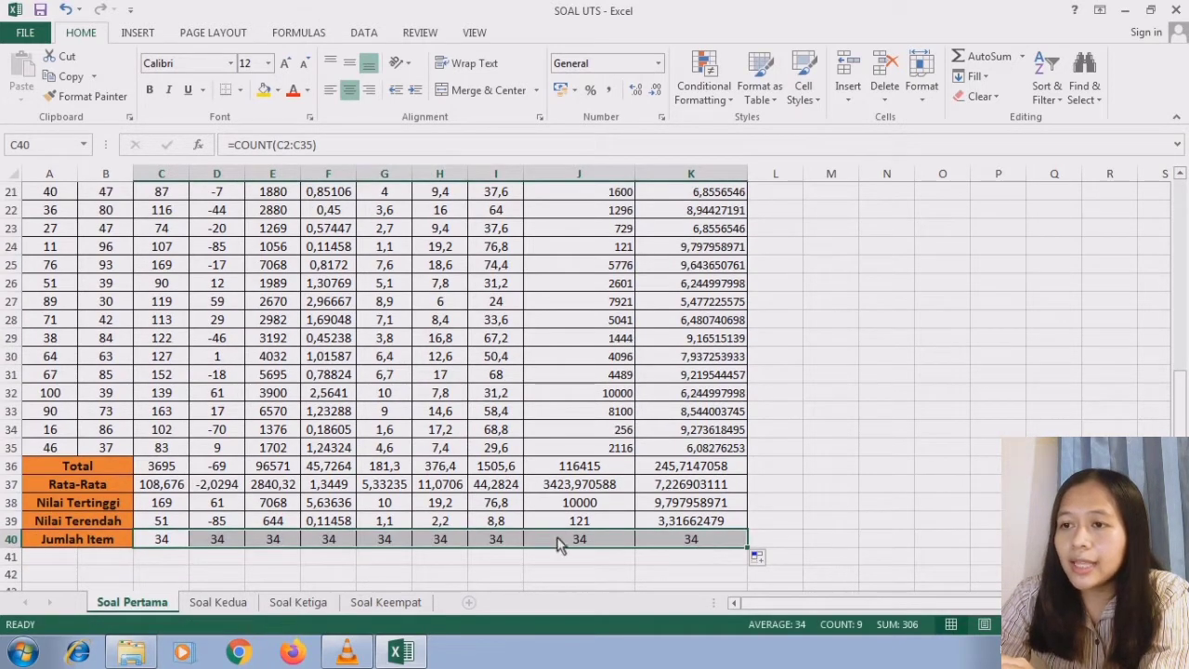
- Check the Jumlah Item formulas in C40 and D40 and review the Soal Pertama table against its task instructions
click(183, 546)
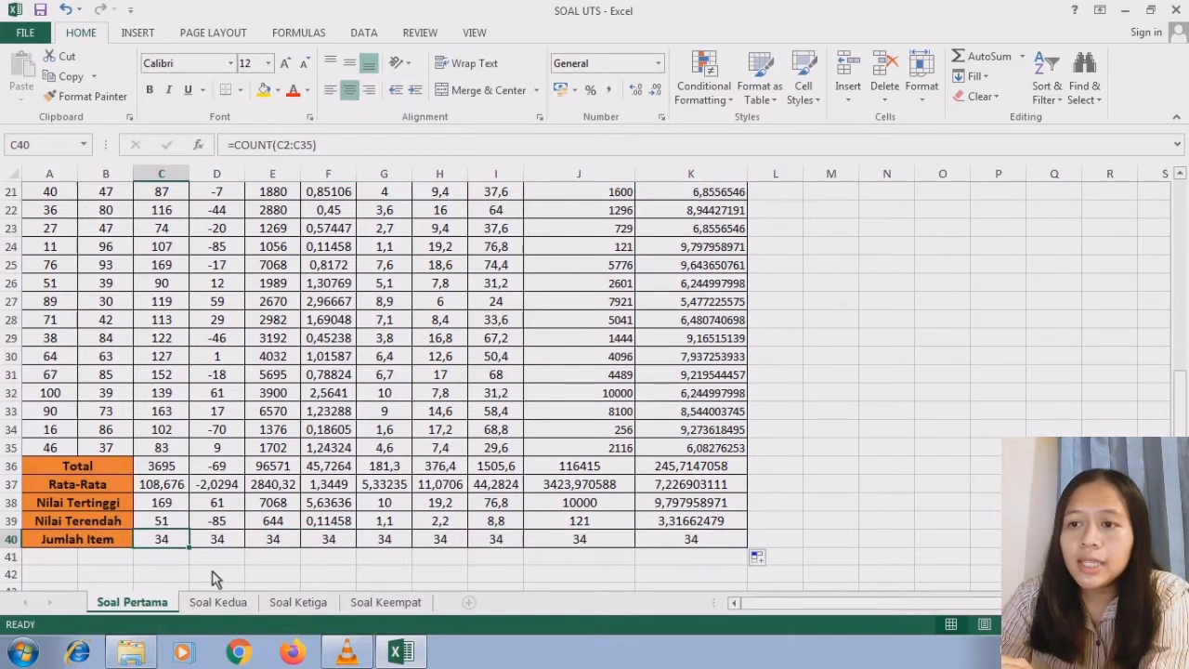
click(235, 544)
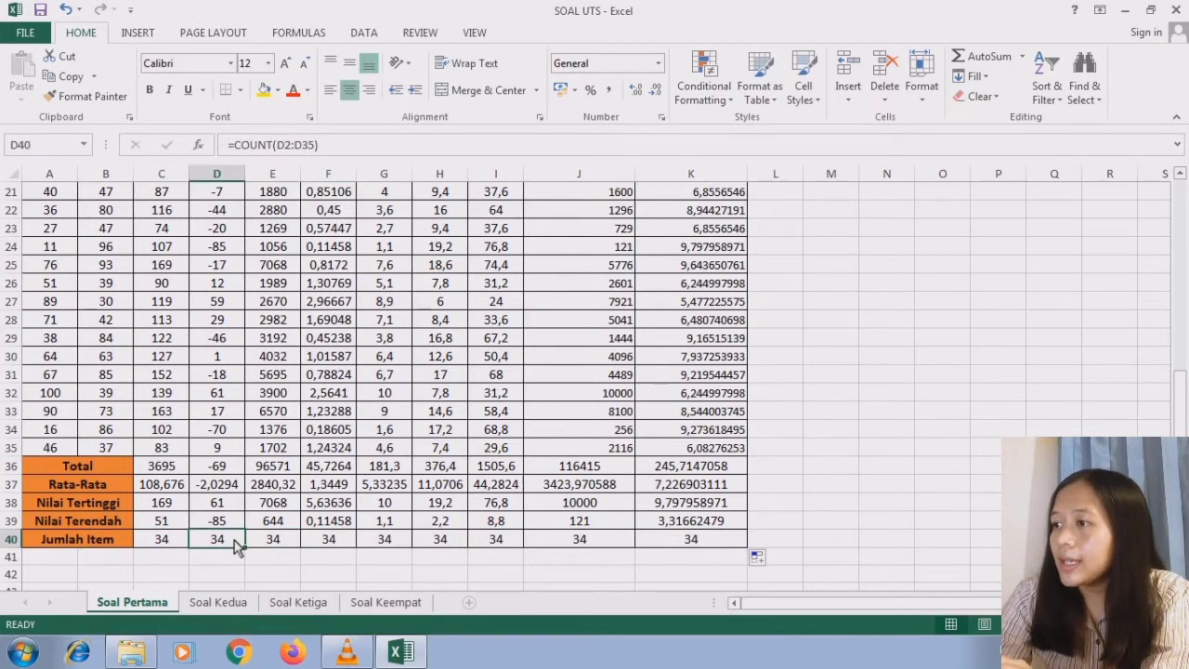
drag(1180, 392, 1186, 224)
scroll(604, 381, right, 5)
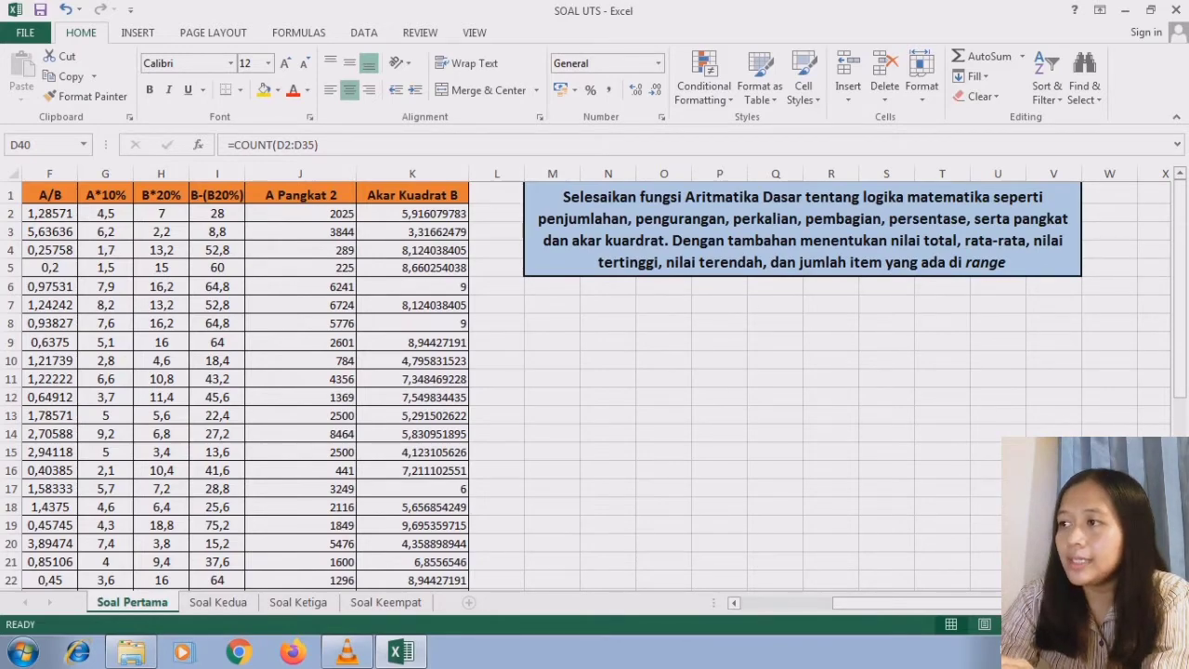
drag(1181, 385, 1181, 567)
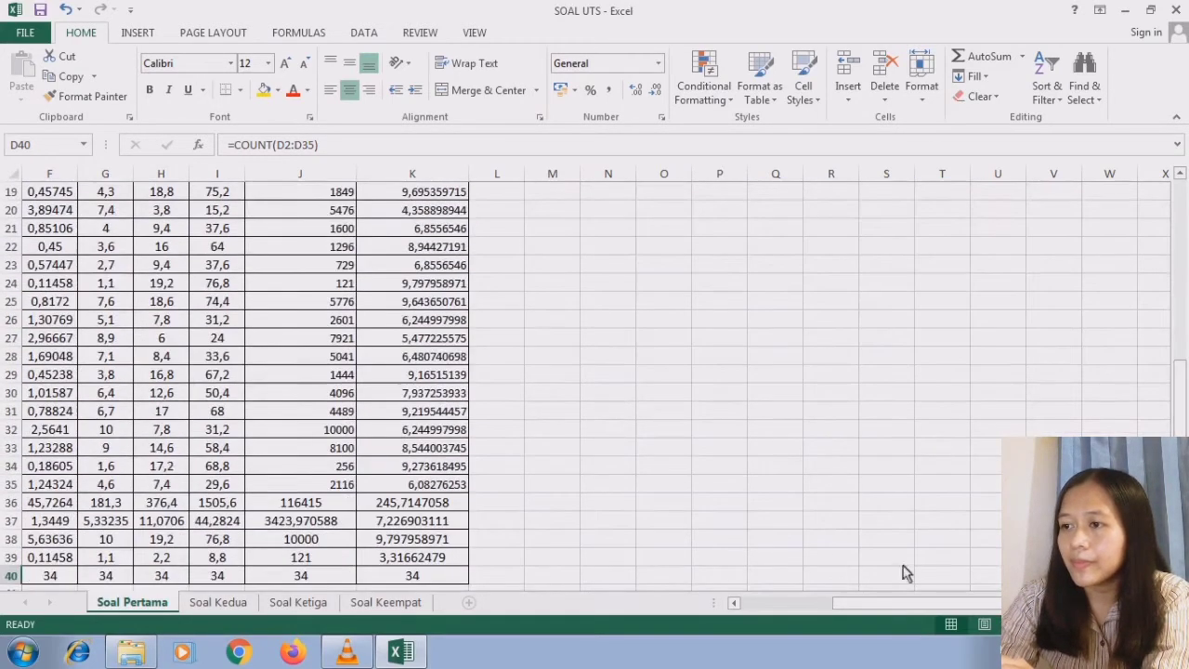
click(735, 603)
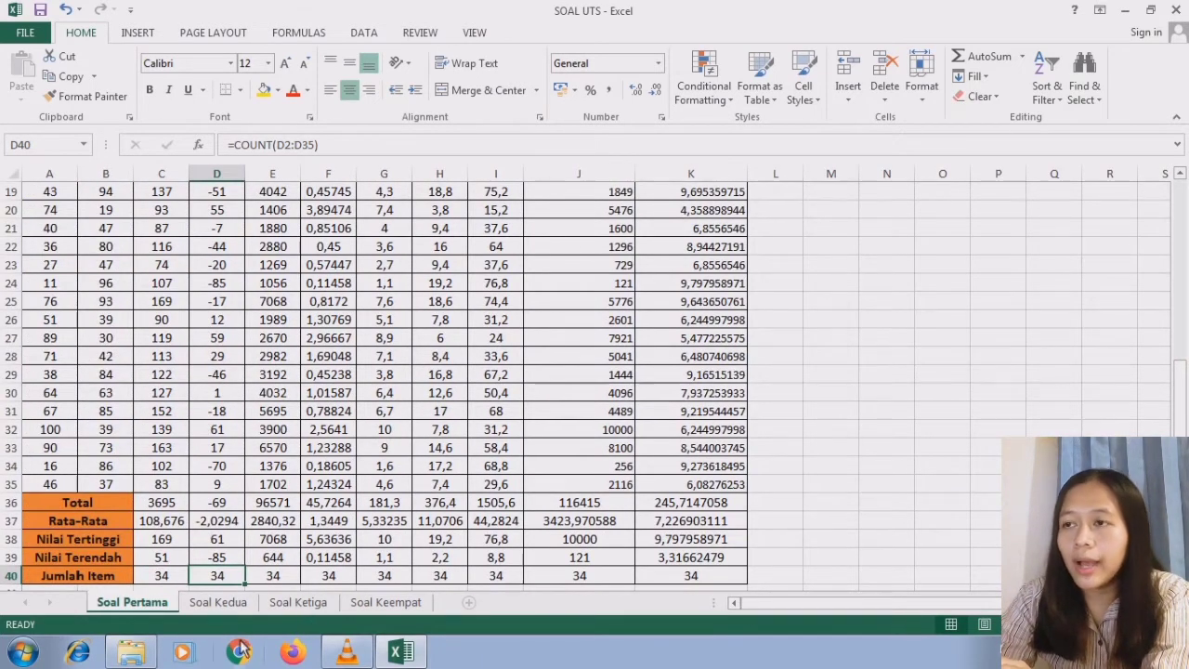
- Open the Soal Kedua sheet and examine its Keterangan rates and the wage tabulation instructions
click(218, 602)
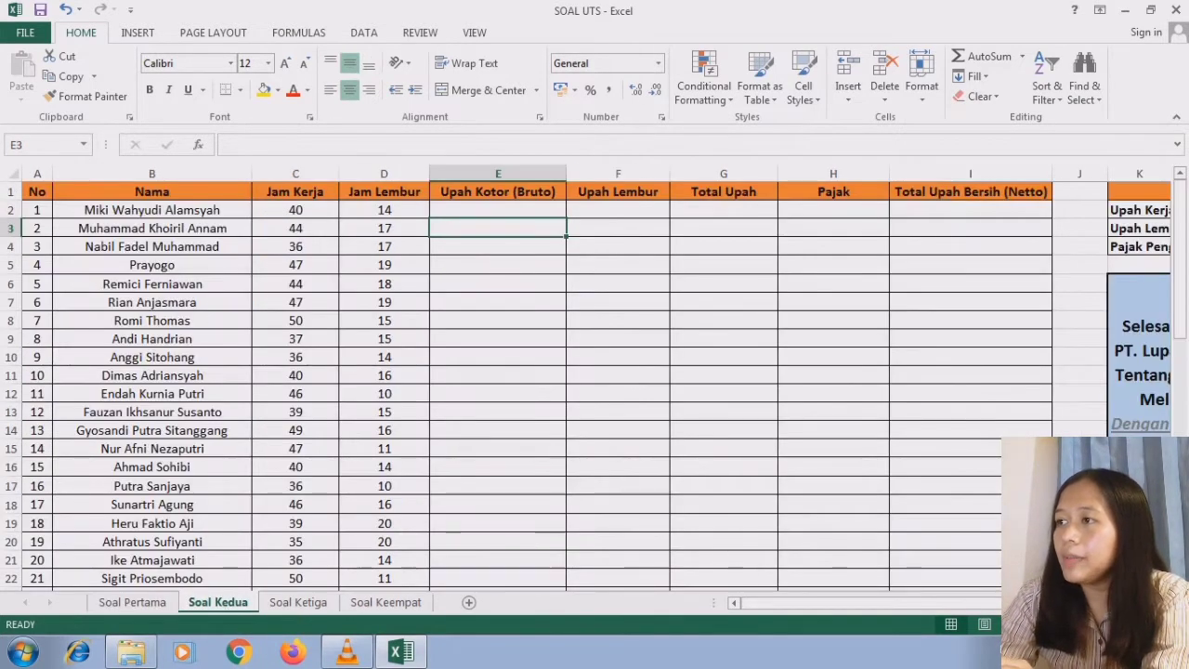
scroll(836, 380, right, 4)
click(862, 376)
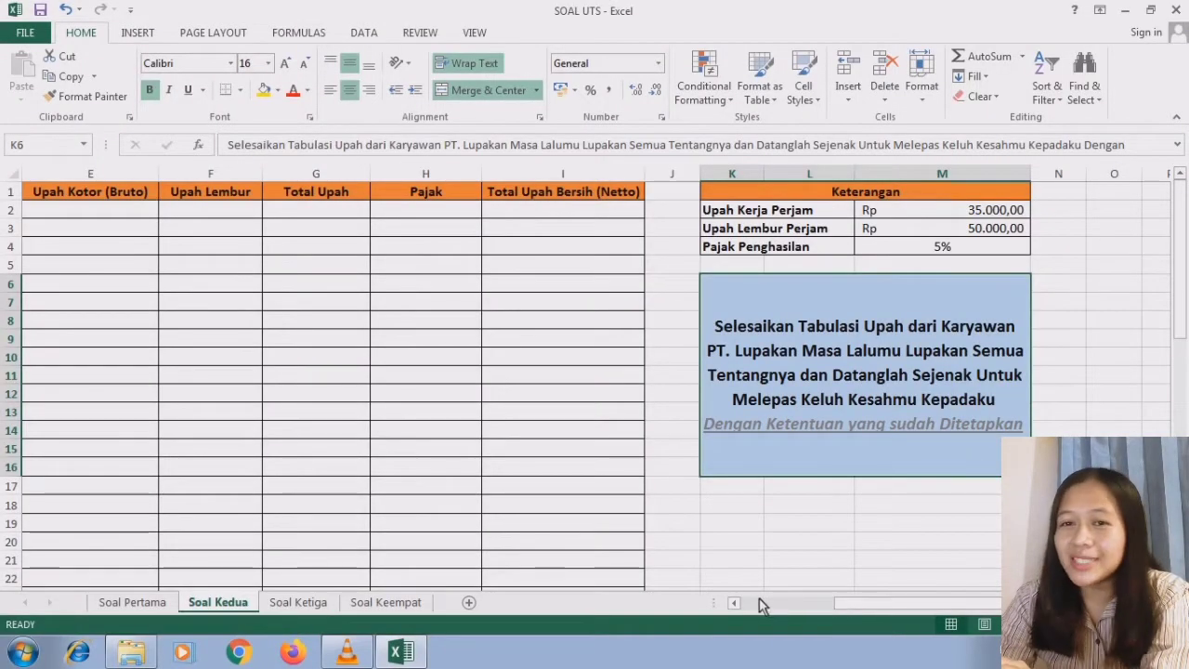
click(740, 602)
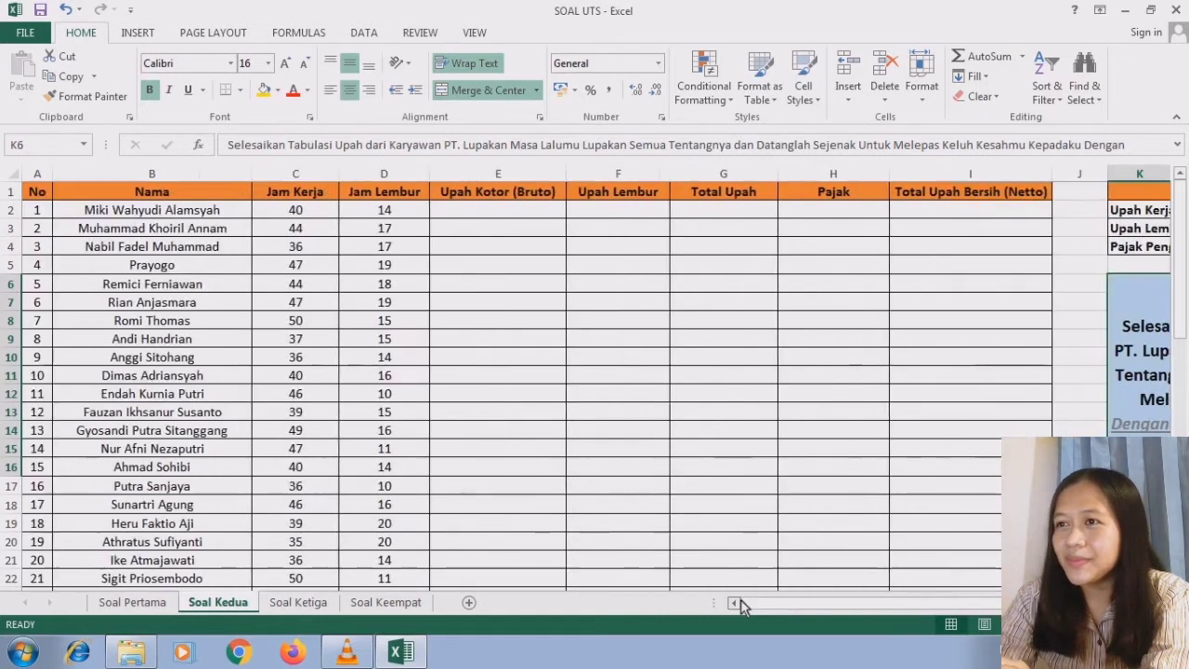
- Check the hourly wage, overtime wage and income tax rates in M2:M4 of the Keterangan table
click(514, 217)
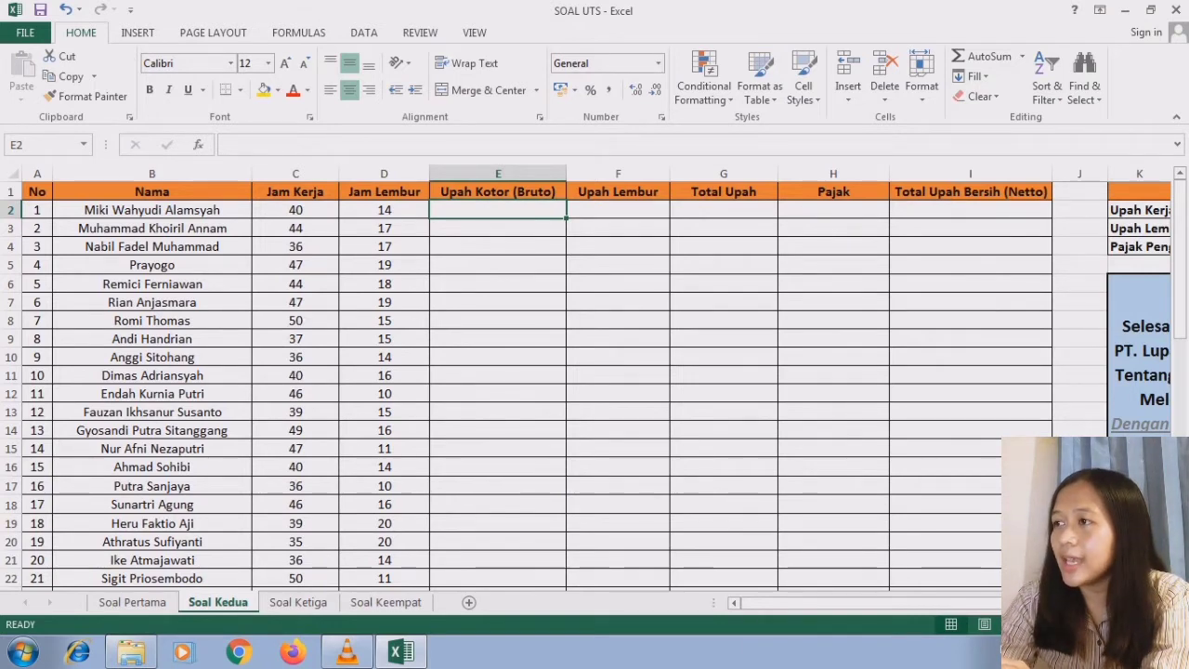
scroll(901, 315, right, 3)
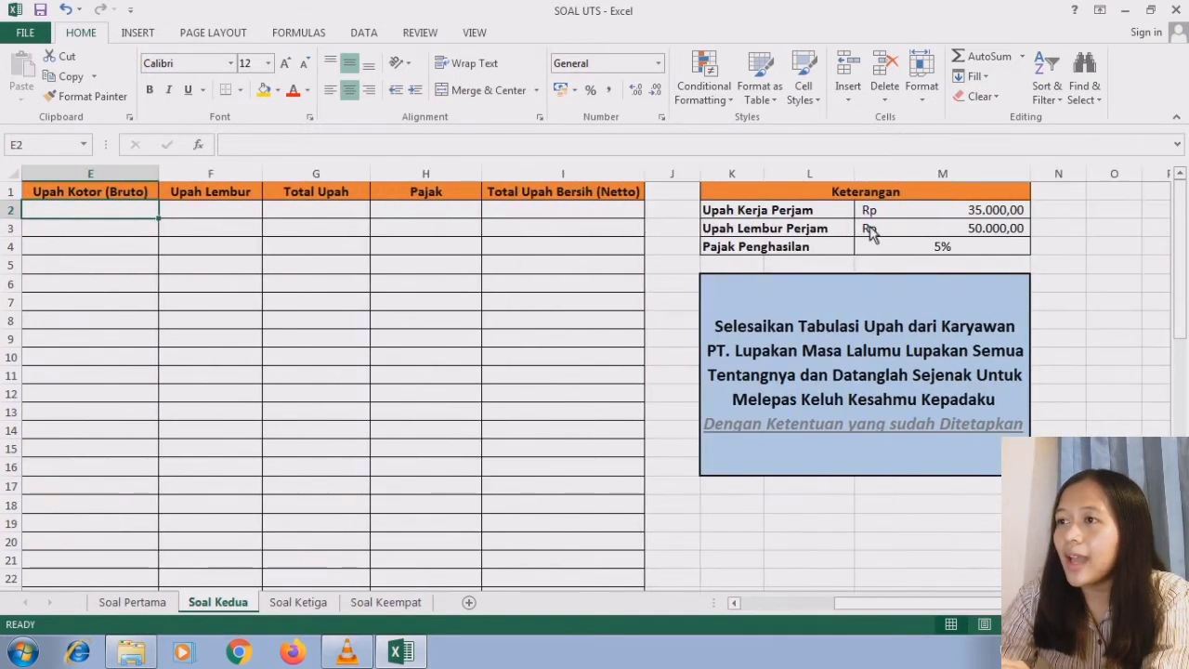
click(890, 214)
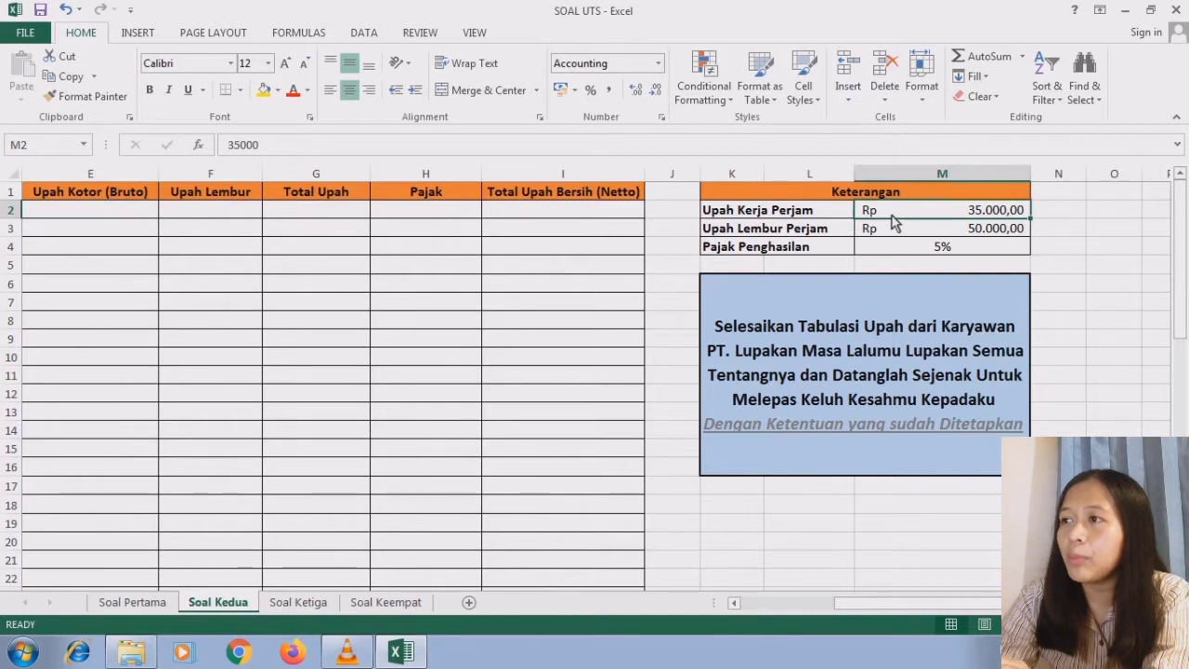
click(985, 238)
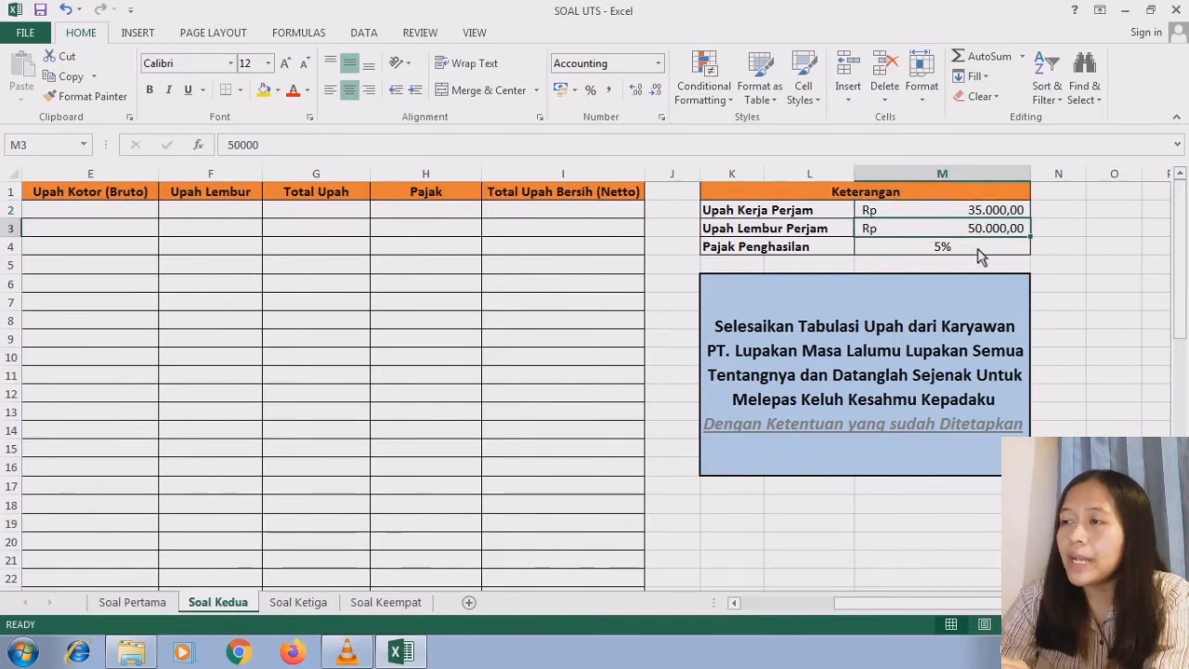
click(980, 255)
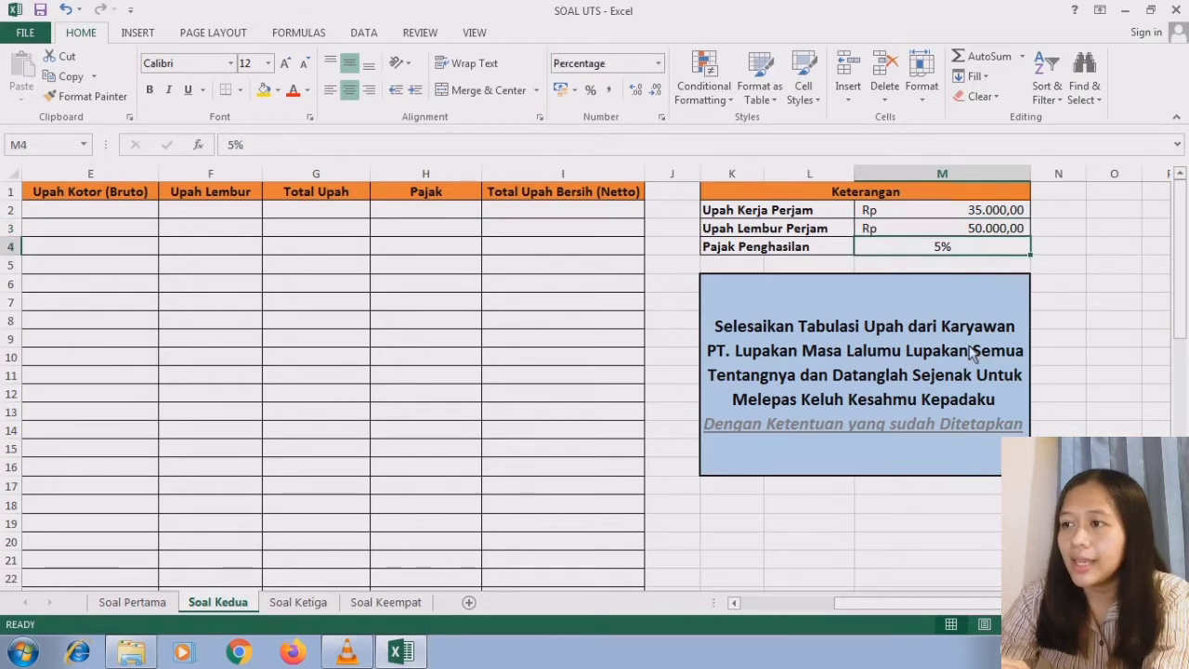
click(734, 603)
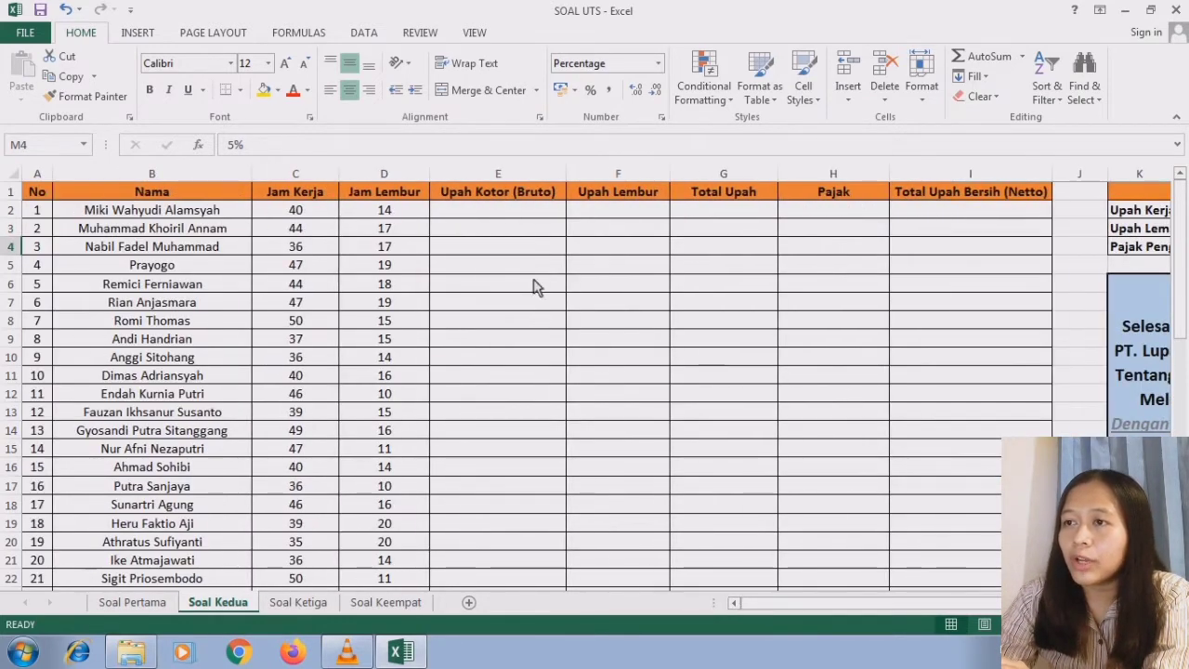
- Calculate the first employee's Upah Kotor (Bruto) by entering =C2*35000 in E2
click(517, 214)
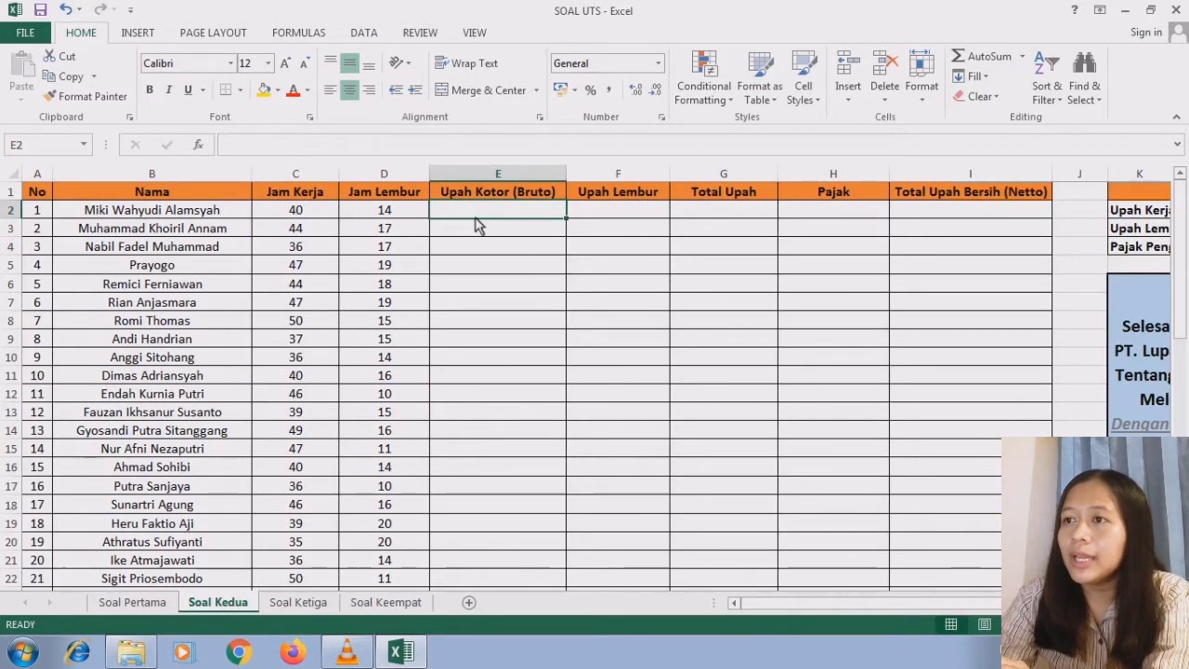
text(=)
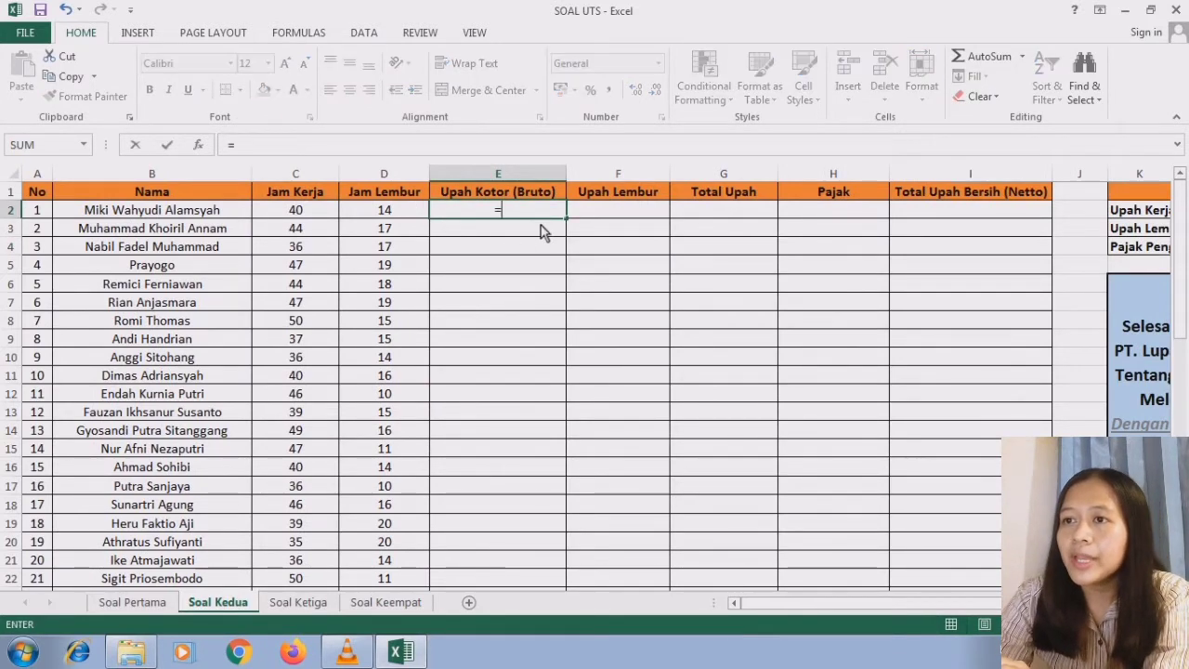
click(315, 214)
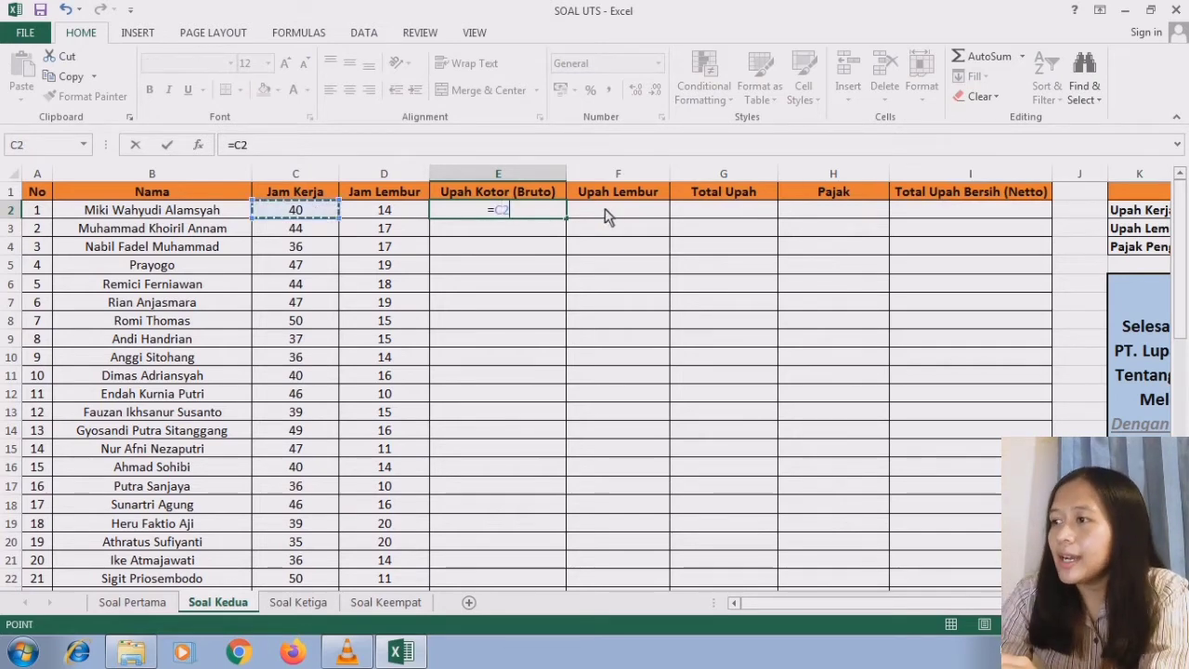
text(*)
scroll(1034, 185, right, 4)
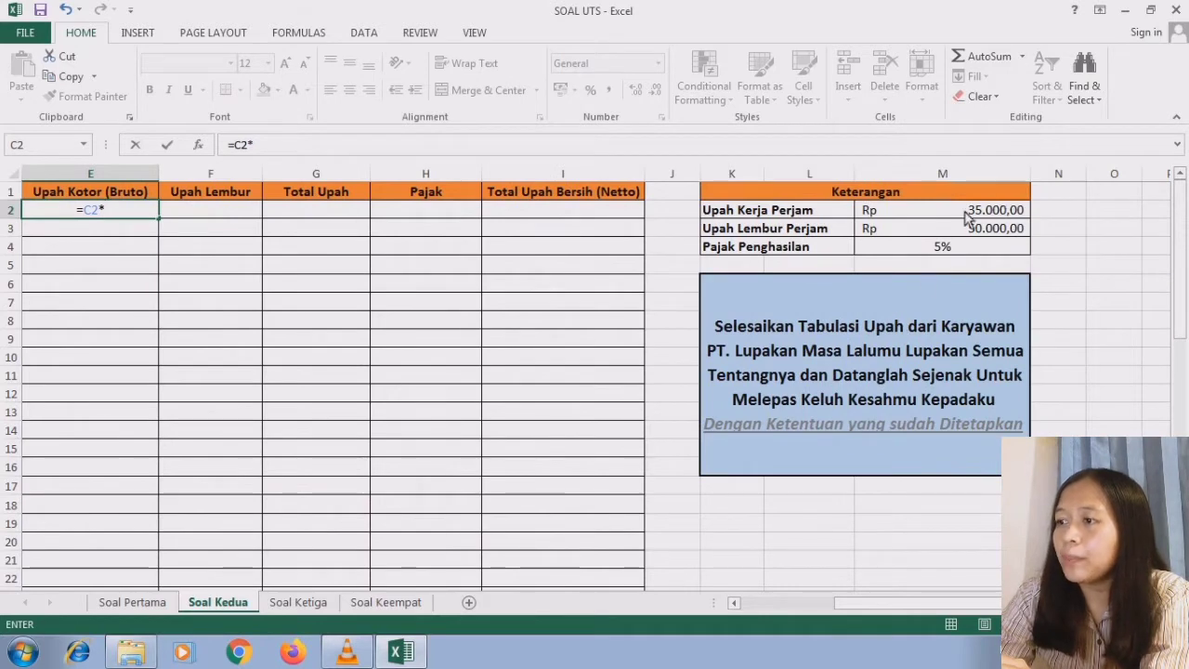
scroll(734, 601, left, 4)
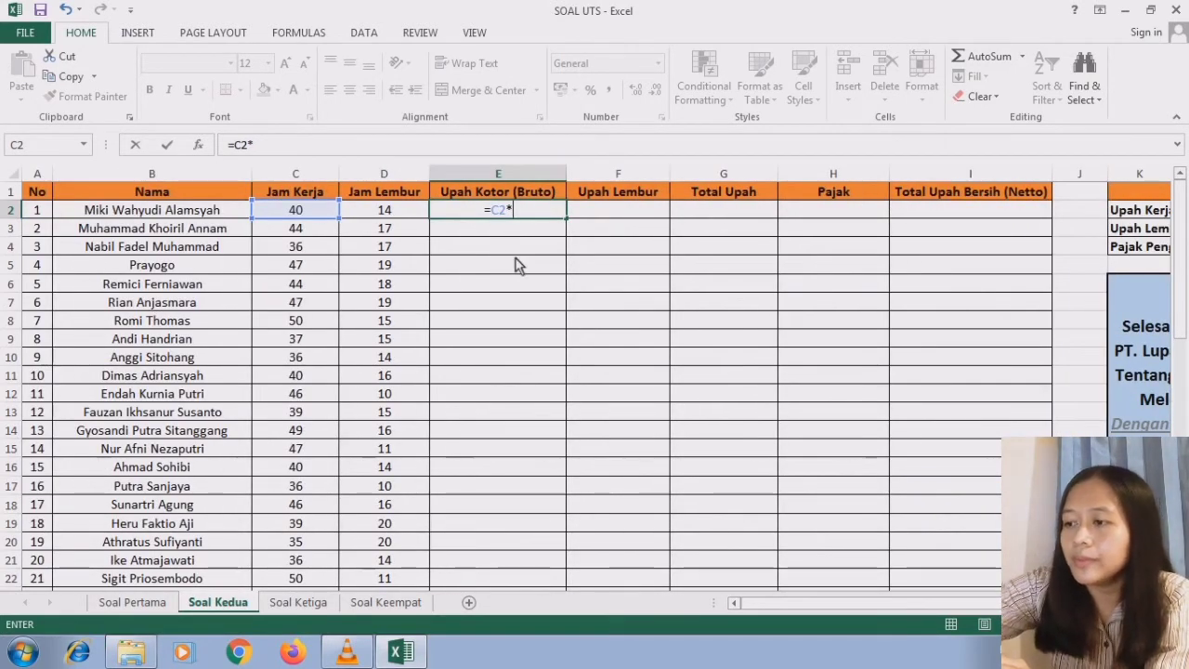
text(35000)
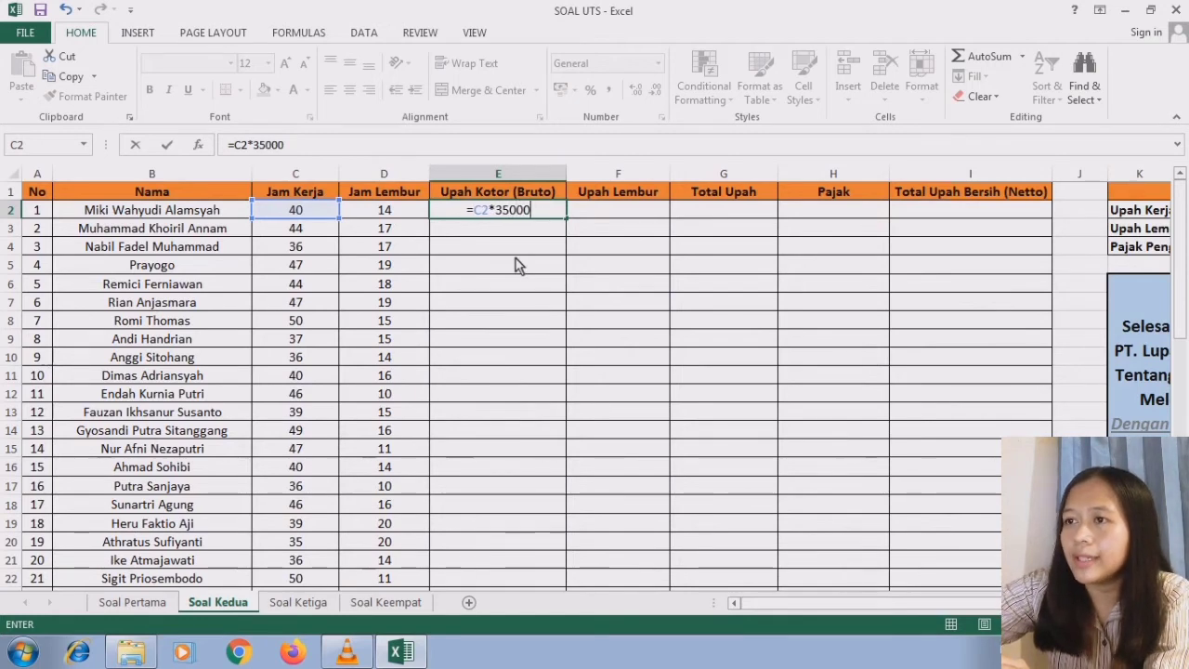
key(Return)
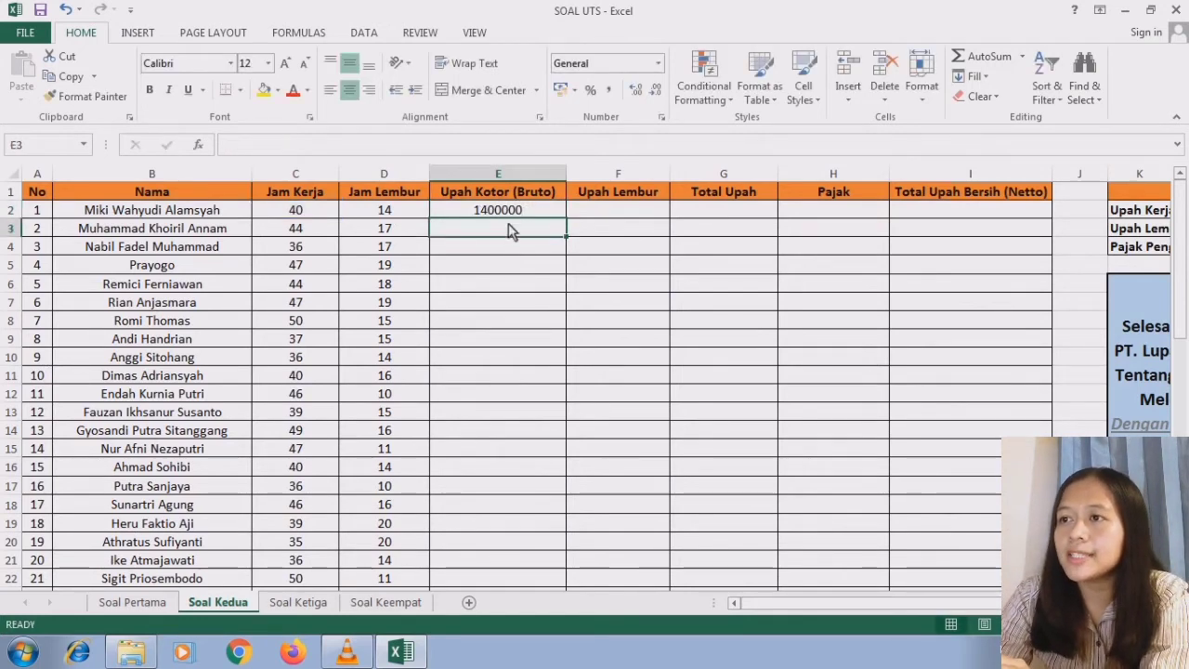
- Fill the Upah Kotor (Bruto) formula from E2 down to E51 for all employees
click(509, 213)
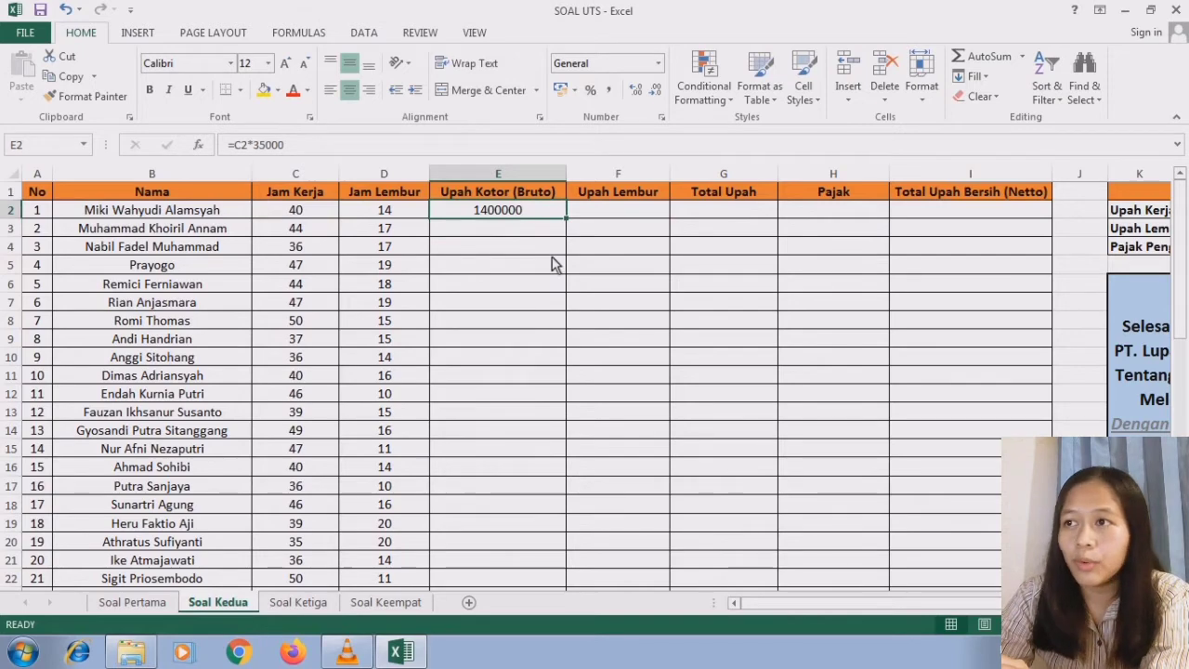
drag(566, 219, 533, 518)
click(544, 510)
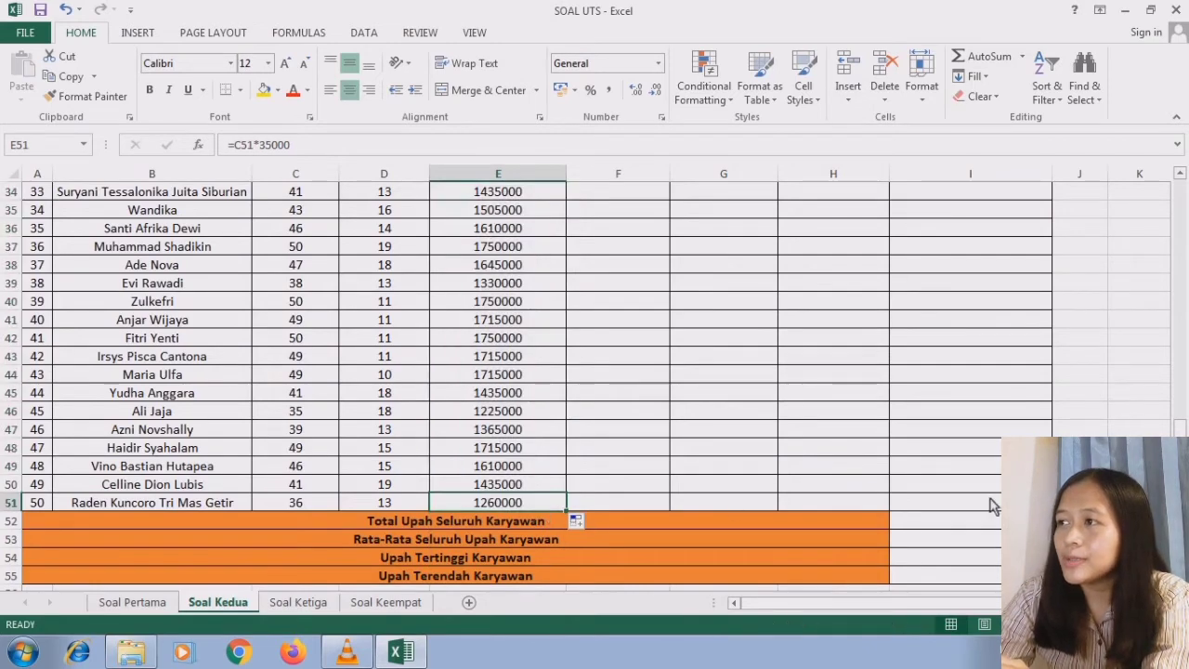
- Calculate the first employee's Upah Lembur by entering =D2*50000 in F2
scroll(653, 266, up, 11)
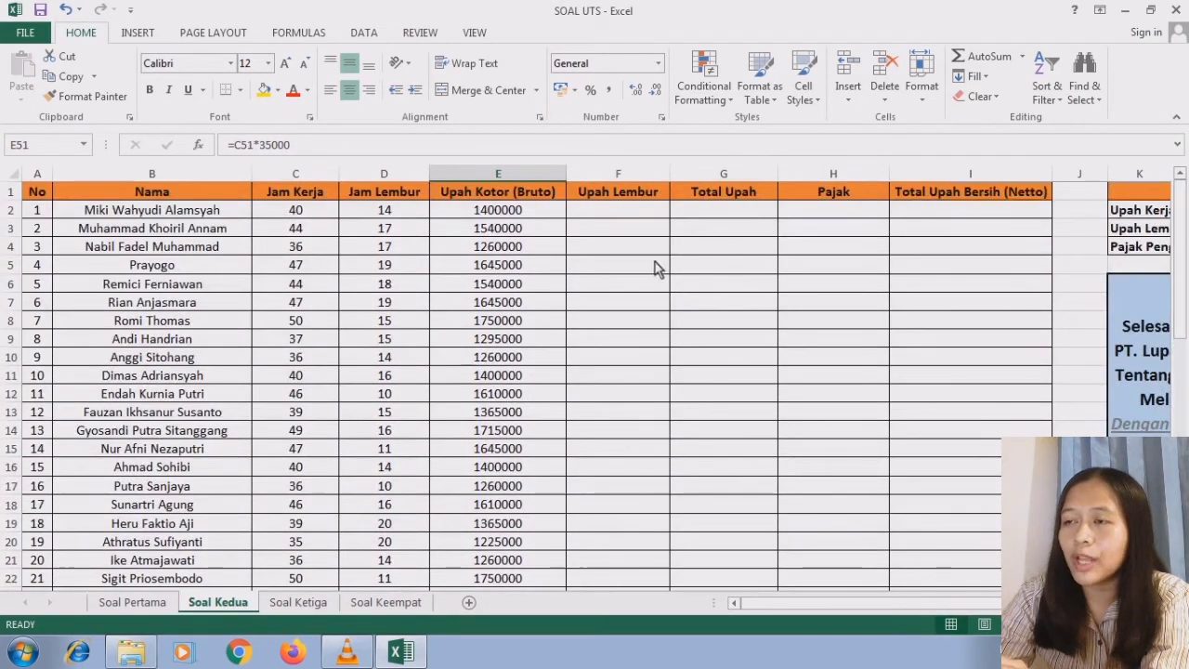
click(603, 214)
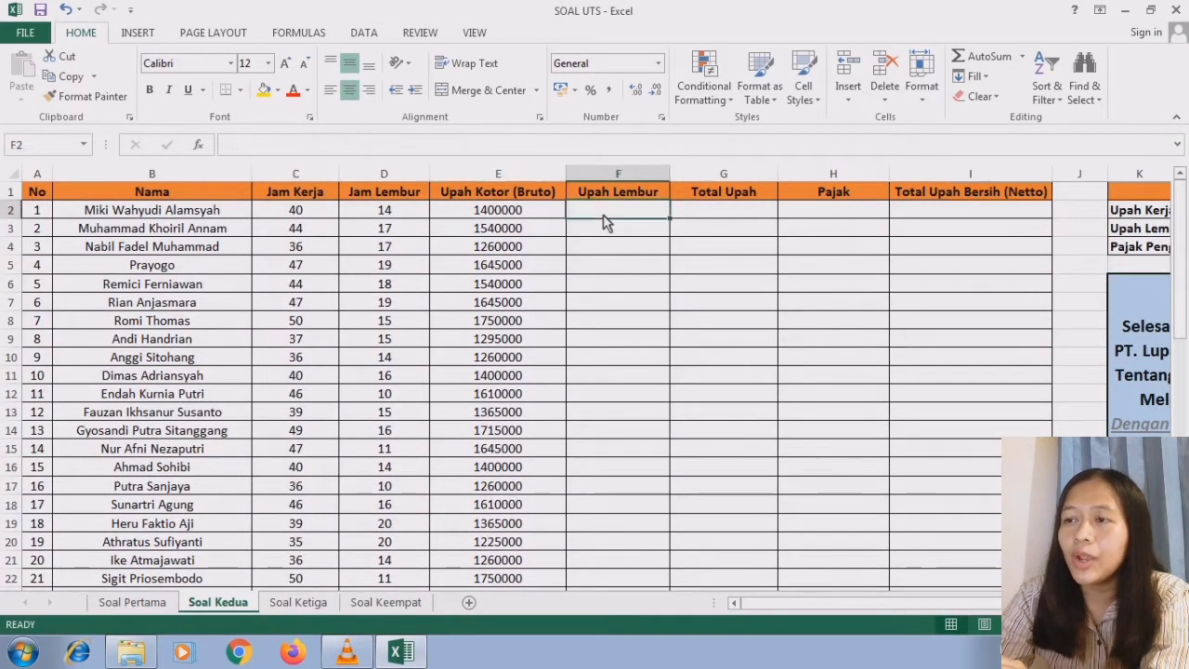
click(618, 197)
click(622, 215)
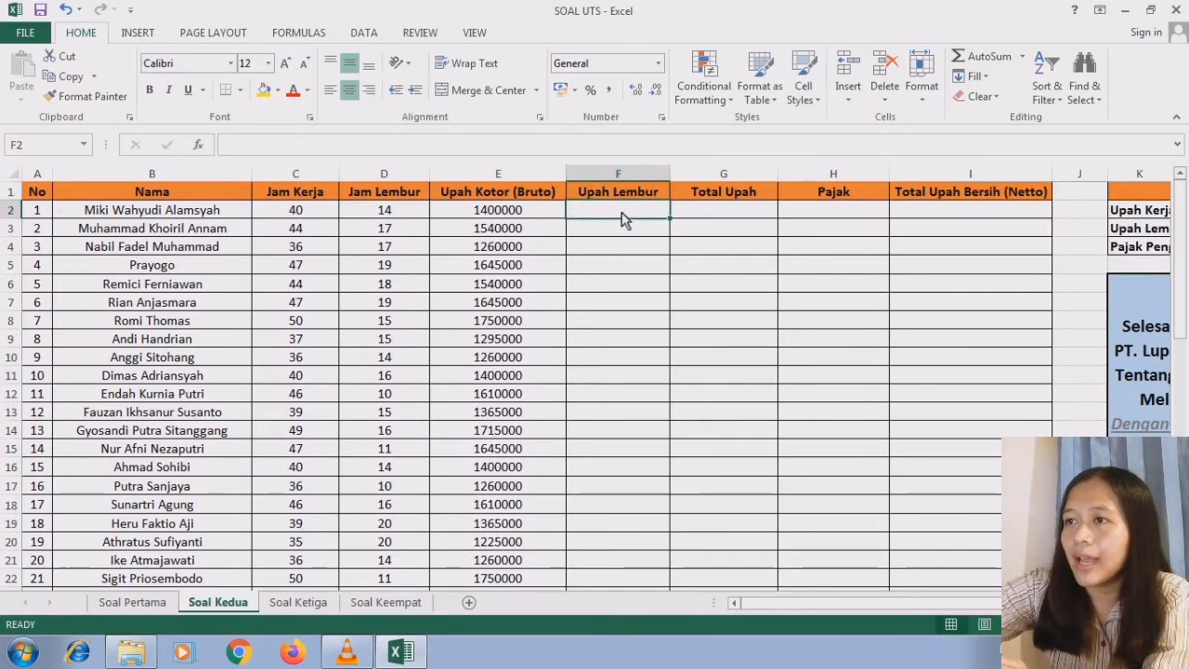
text(=)
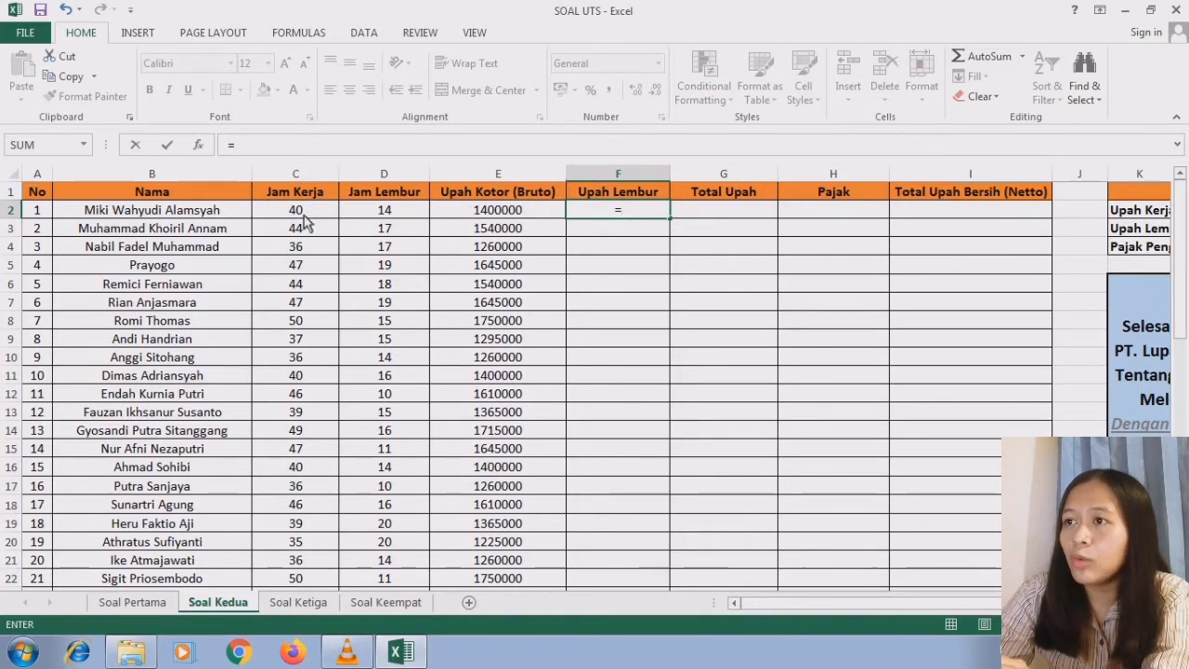
click(388, 212)
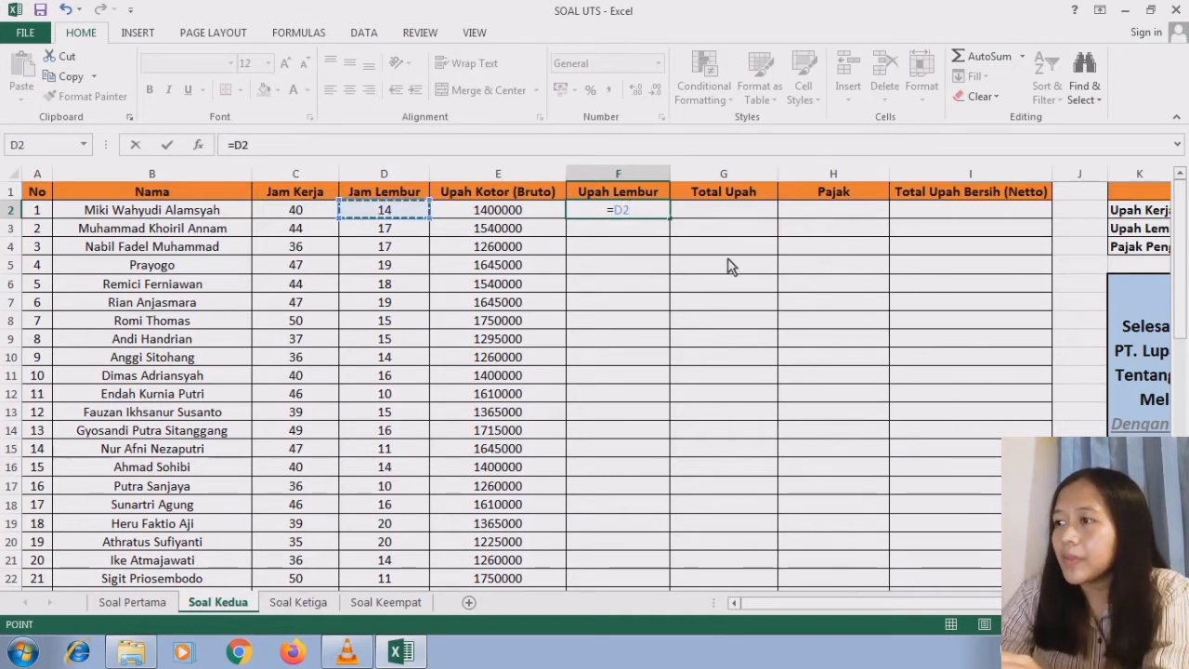
text(*)
scroll(926, 247, right, 4)
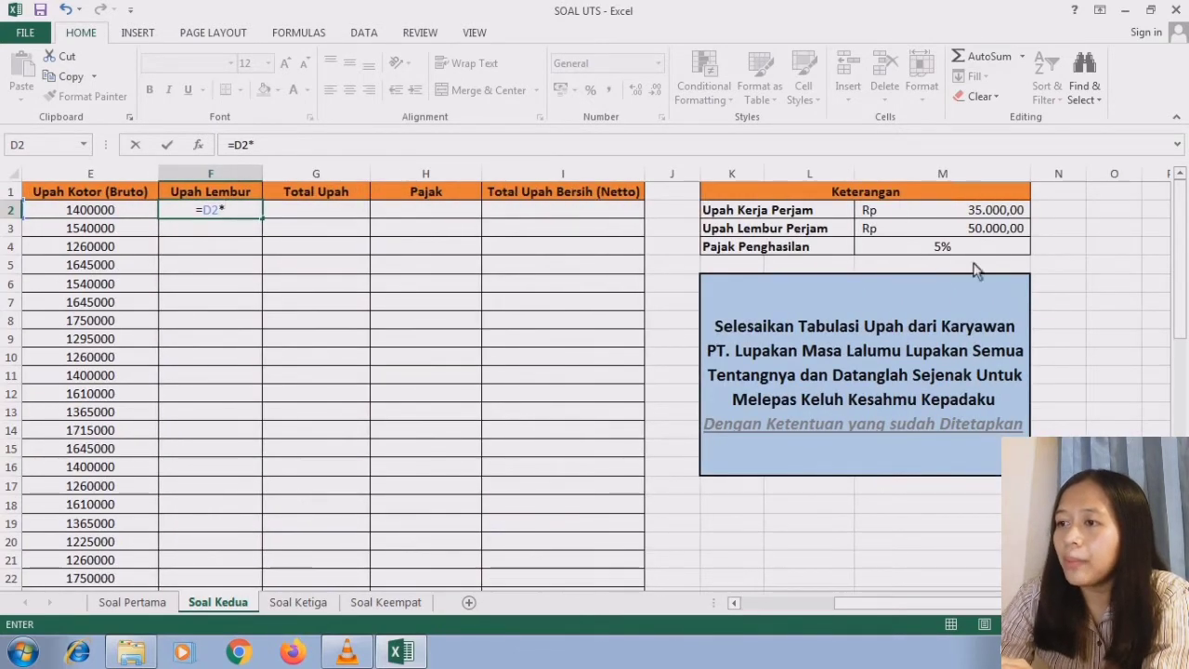
click(732, 606)
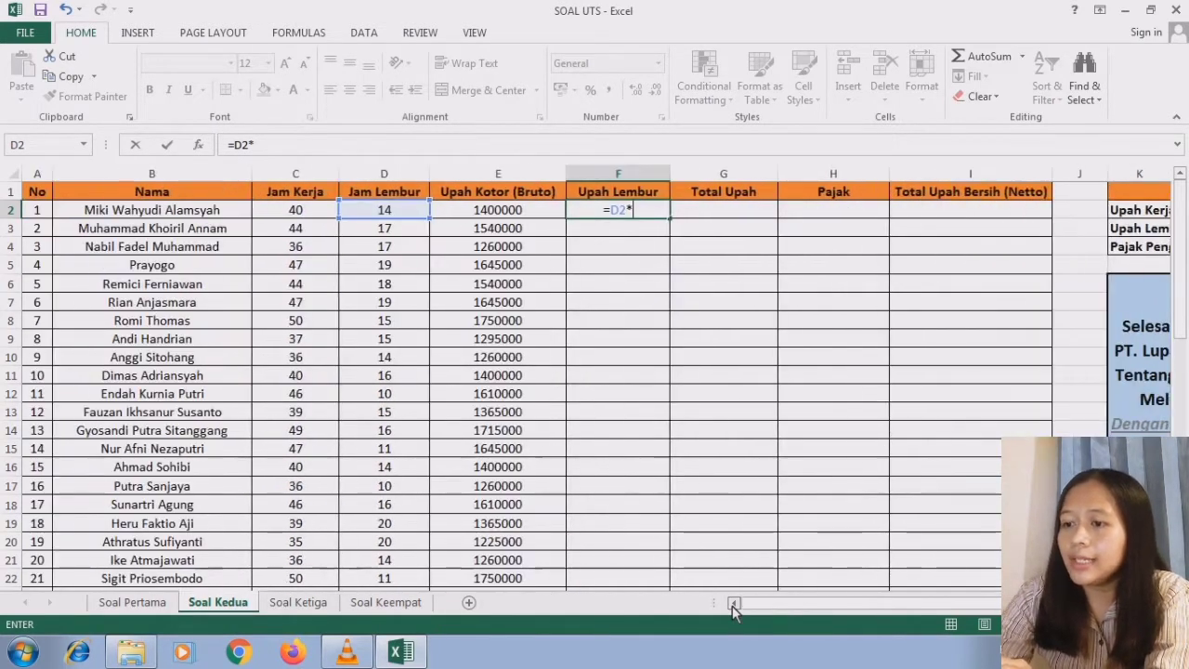
text(50000)
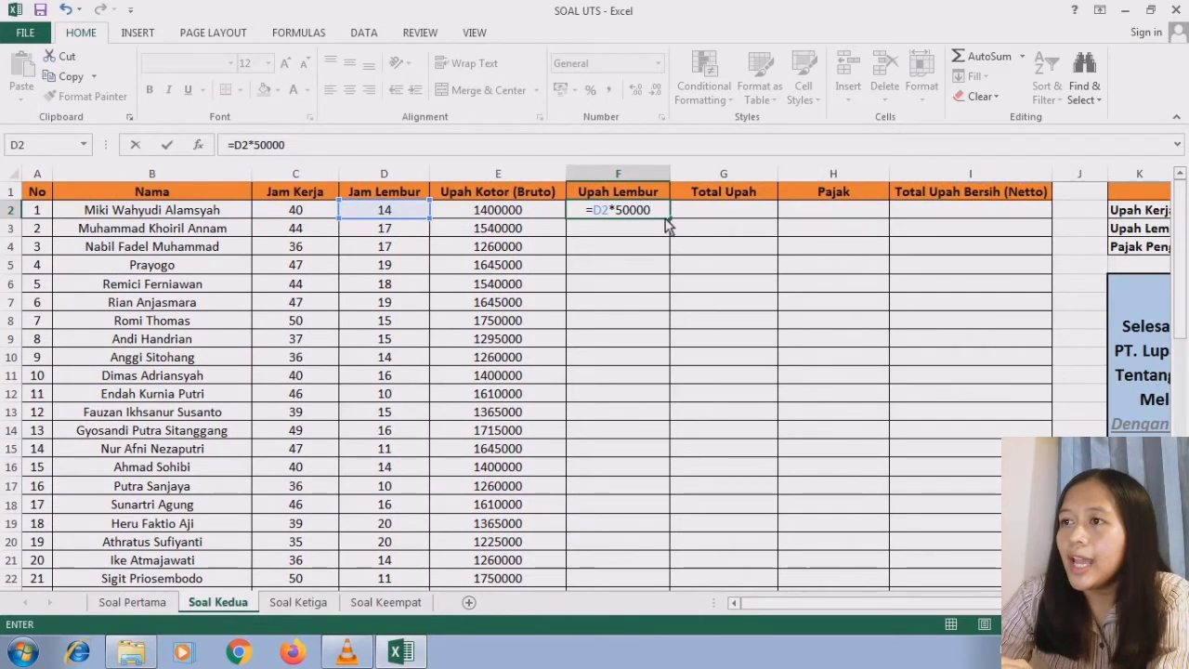
key(Return)
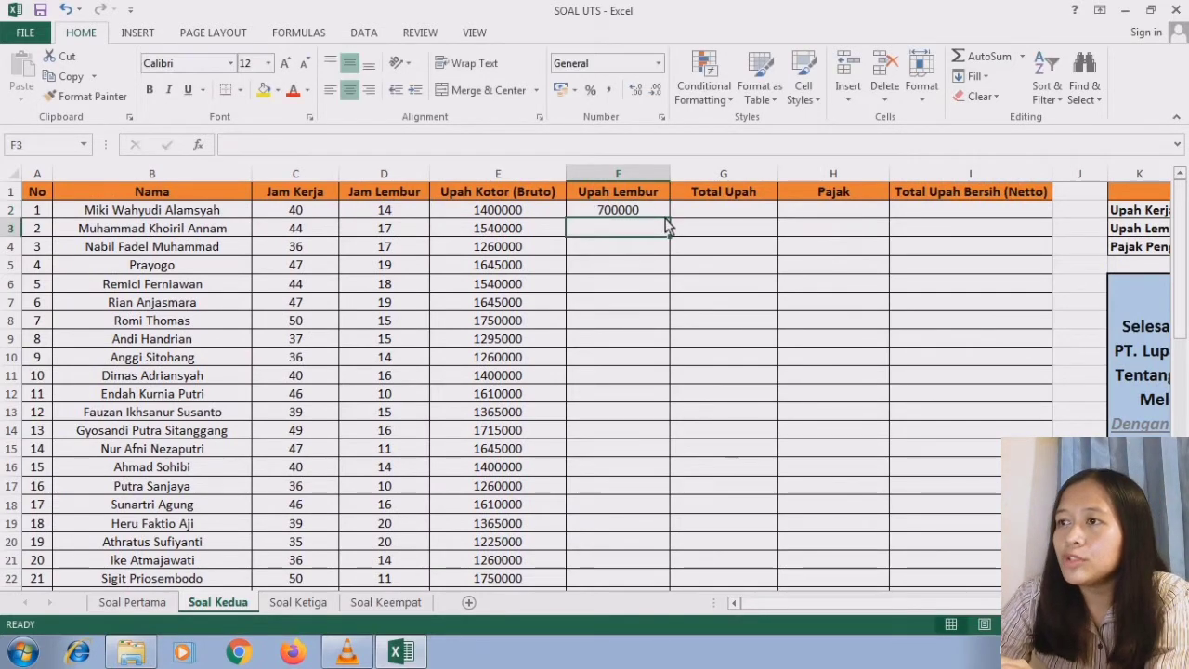
- Fill the Upah Lembur formula from F2 down to F51 for all employees
click(656, 212)
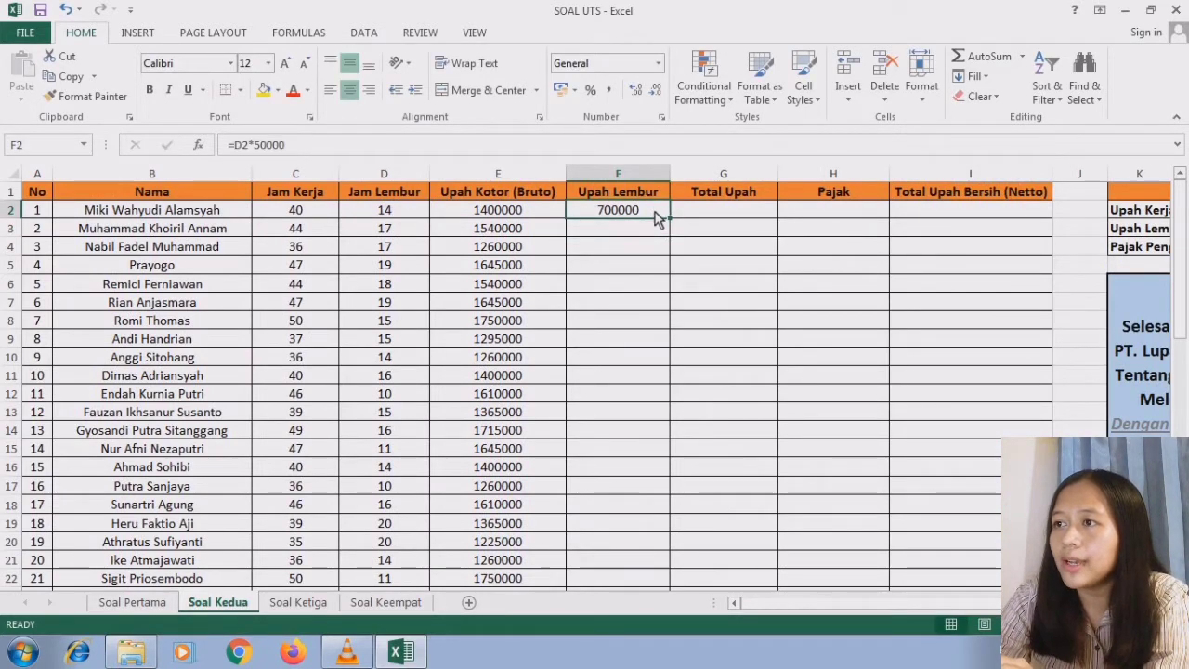
drag(671, 225, 632, 497)
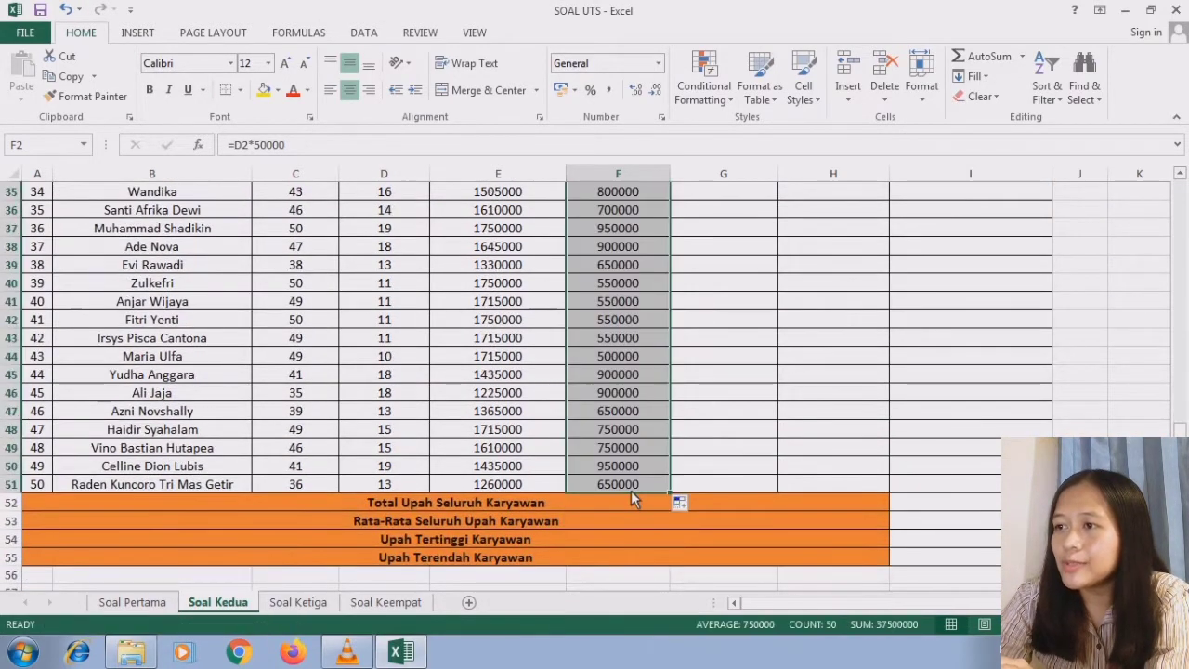
click(633, 491)
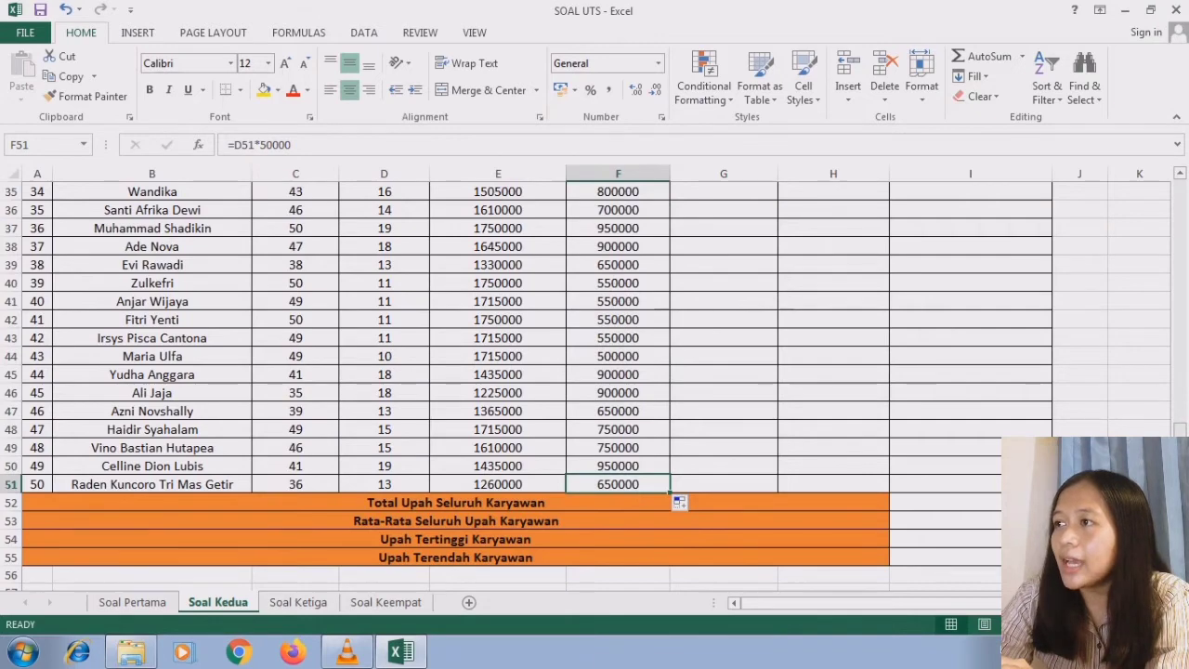
- Calculate the first employee's Total Upah by adding gross and overtime wages with =E2+F2 in G2
scroll(746, 198, up, 11)
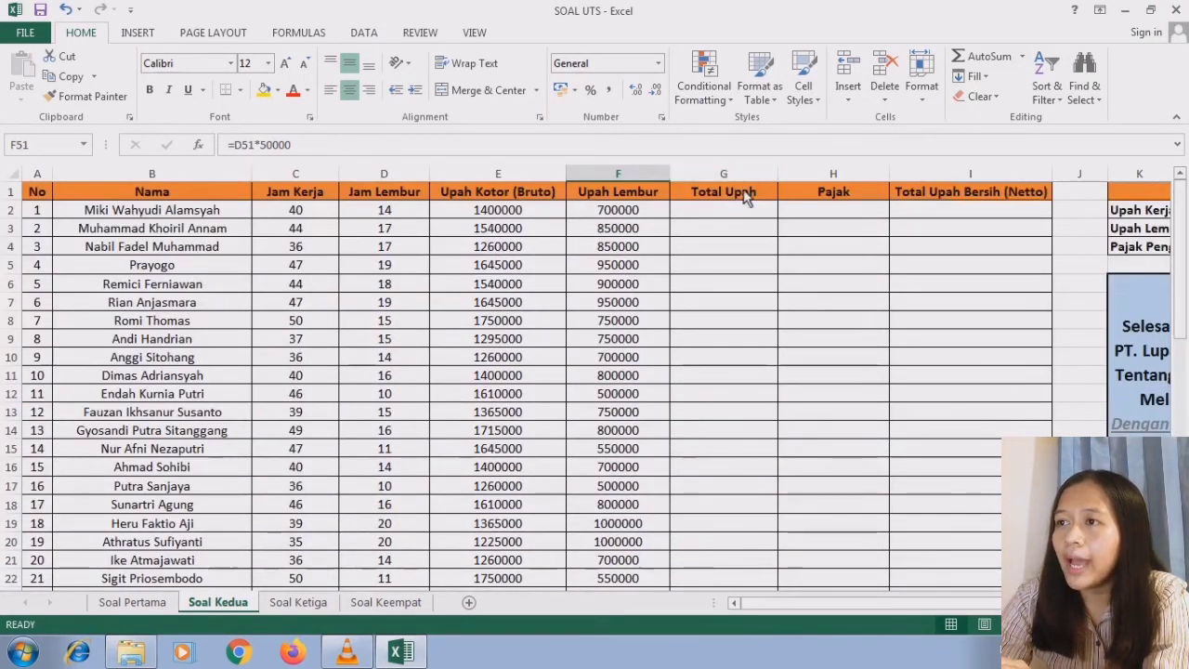
click(745, 199)
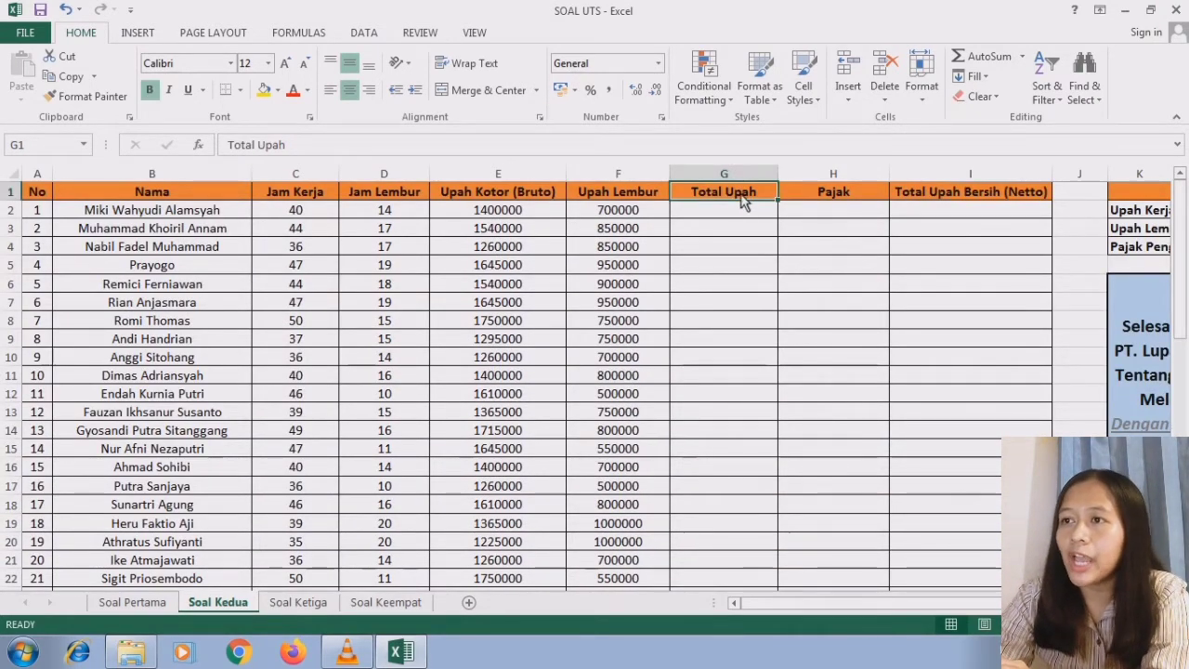
click(551, 197)
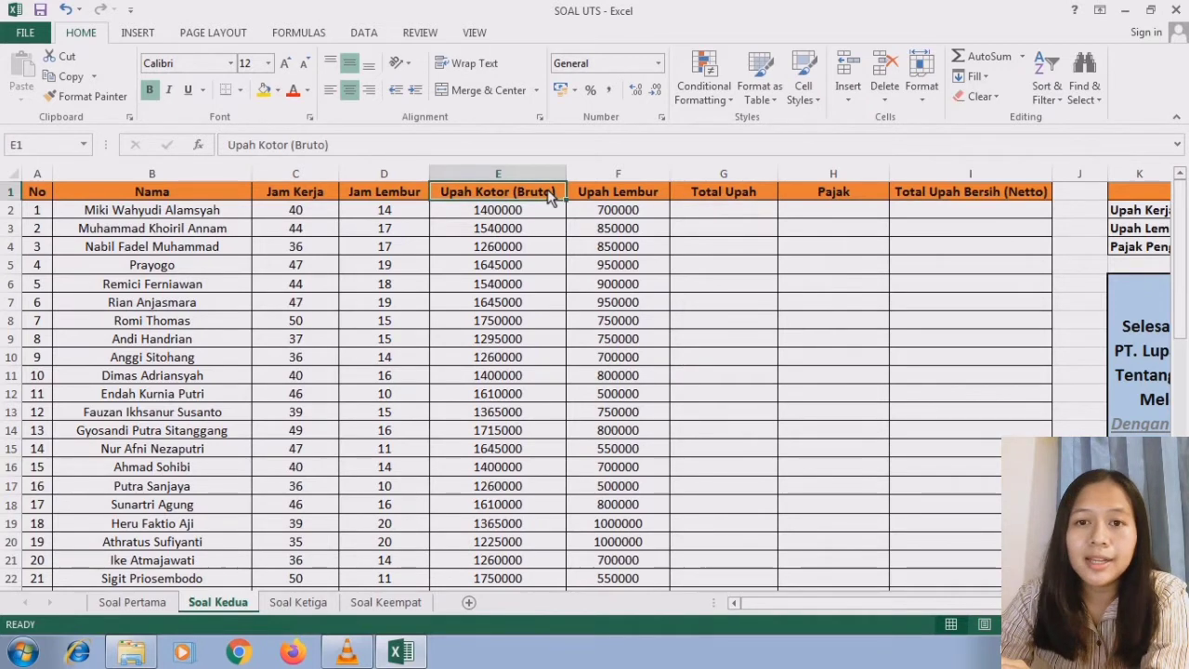
click(599, 197)
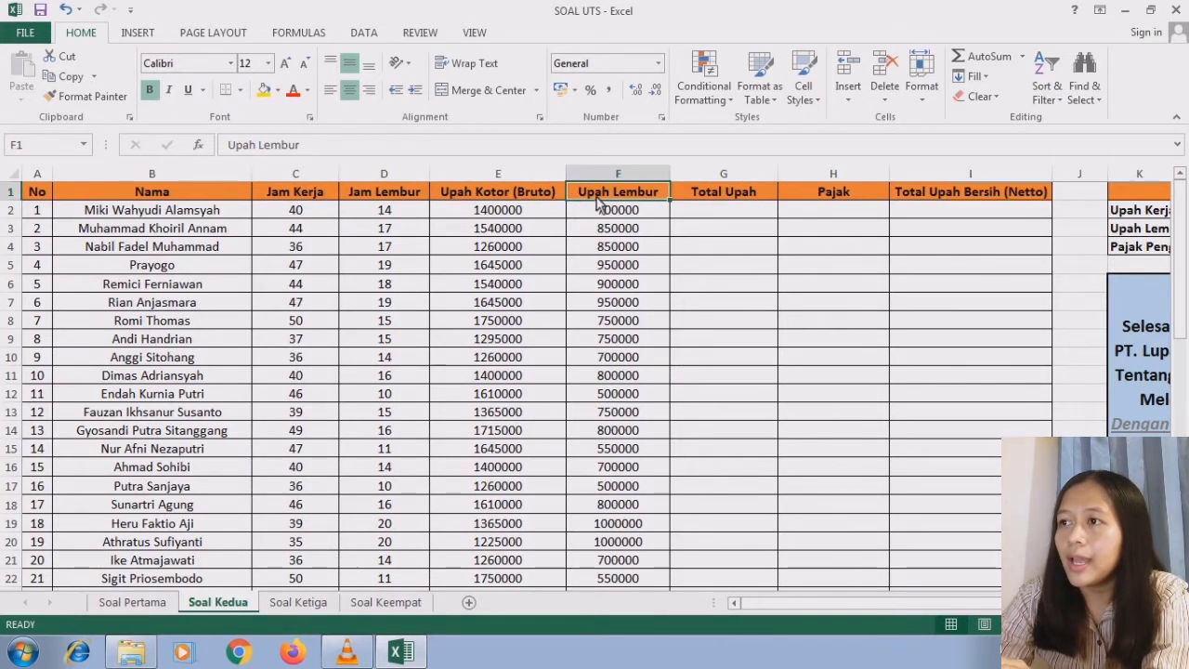
click(717, 198)
click(716, 212)
text(=)
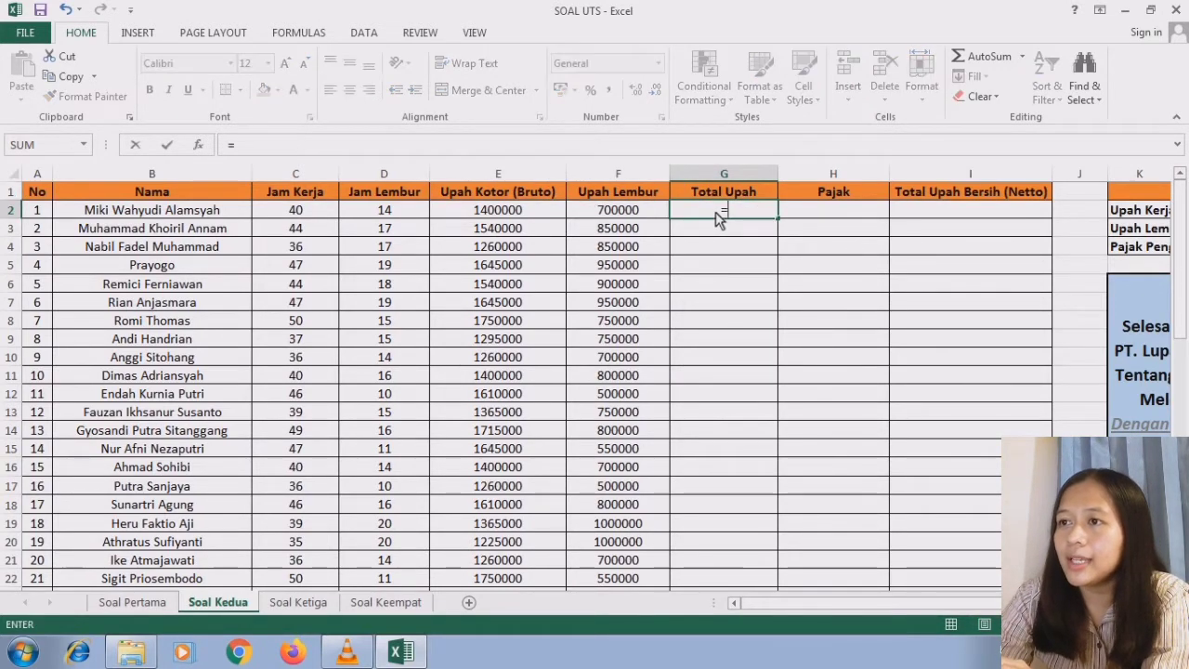
click(539, 215)
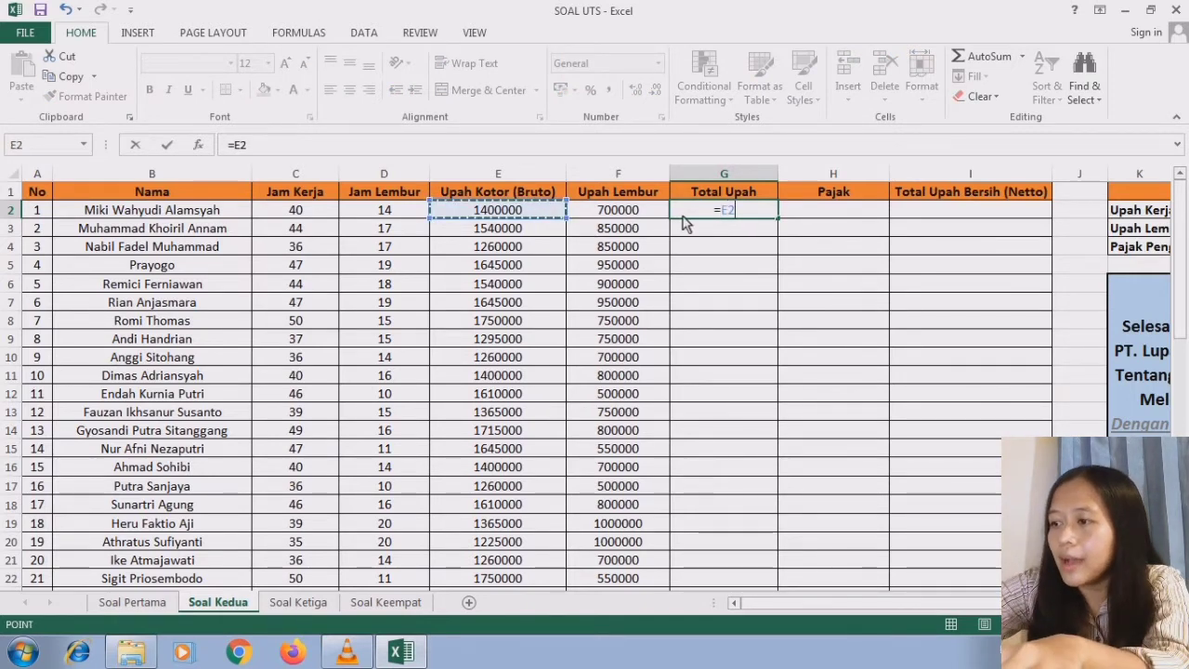
text(+)
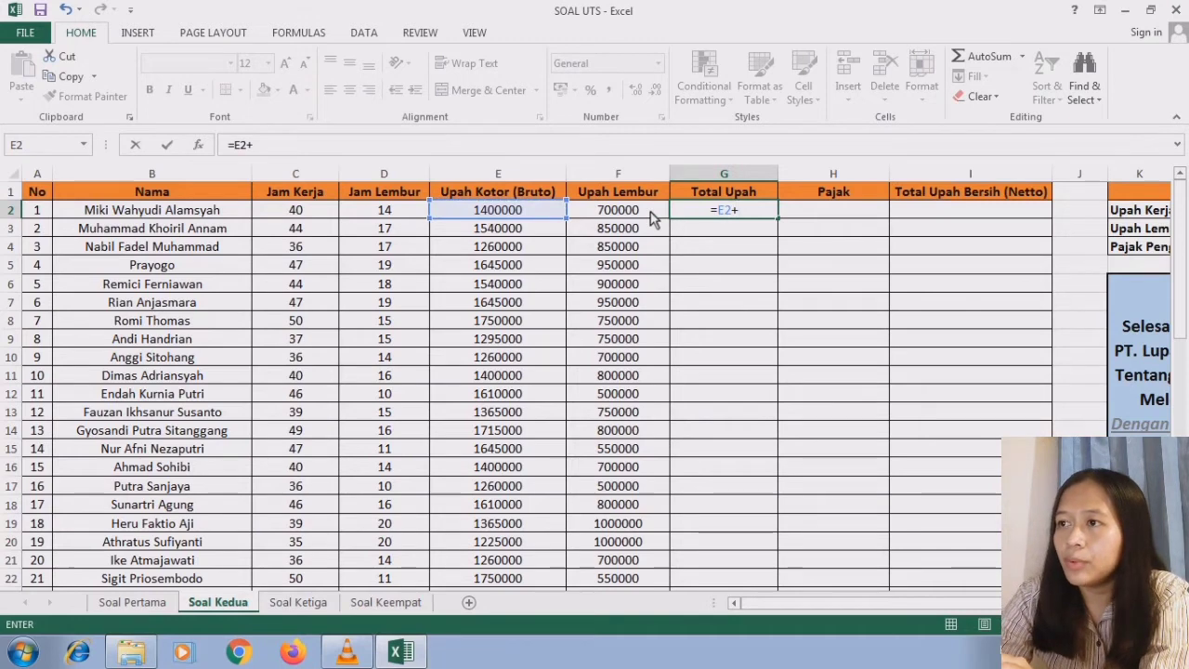
click(650, 214)
key(Return)
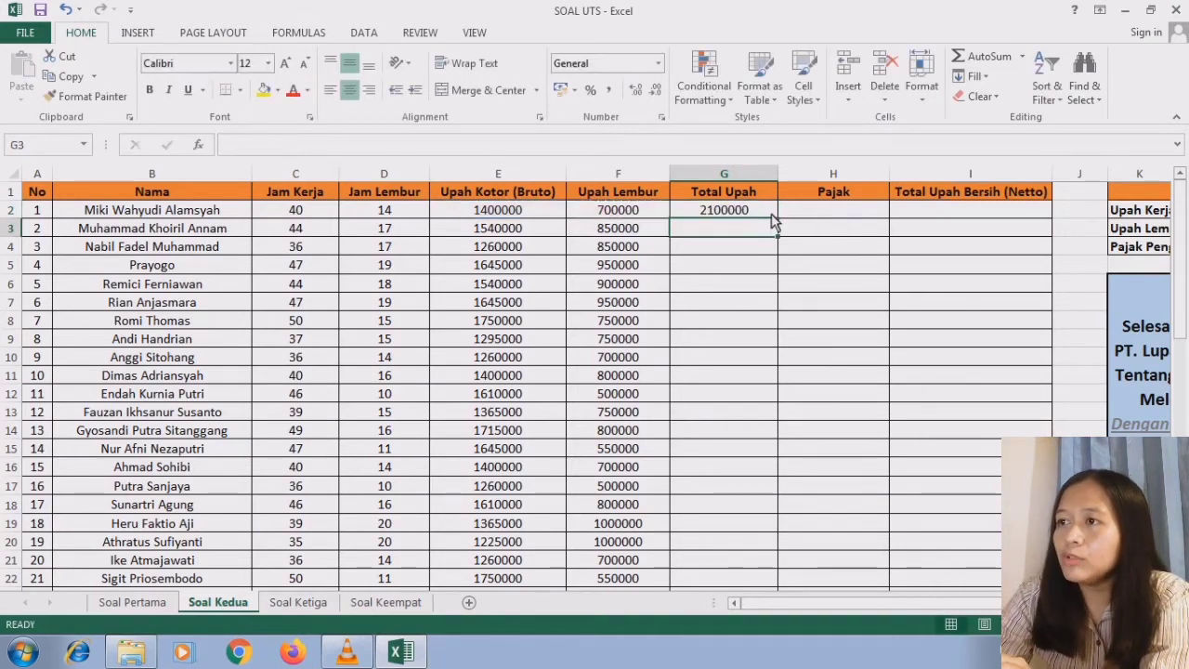
- Fill the Total Upah formula from G2 down to G51 for all employees
click(750, 214)
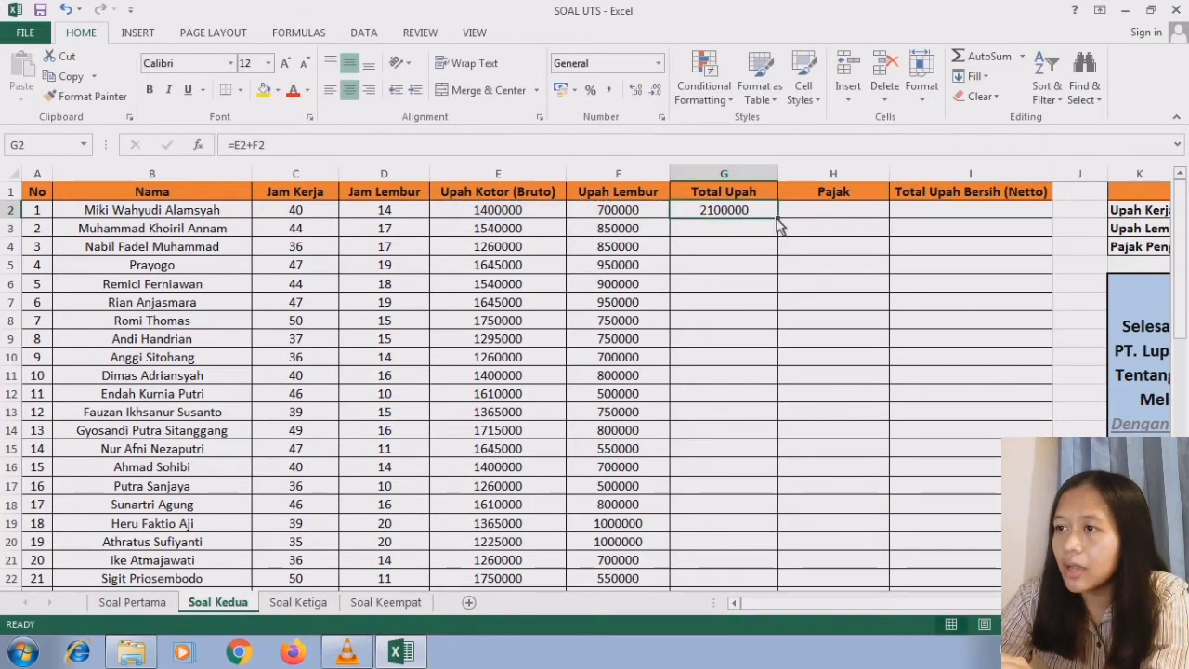
drag(779, 223, 745, 562)
click(767, 557)
drag(1179, 416, 1182, 209)
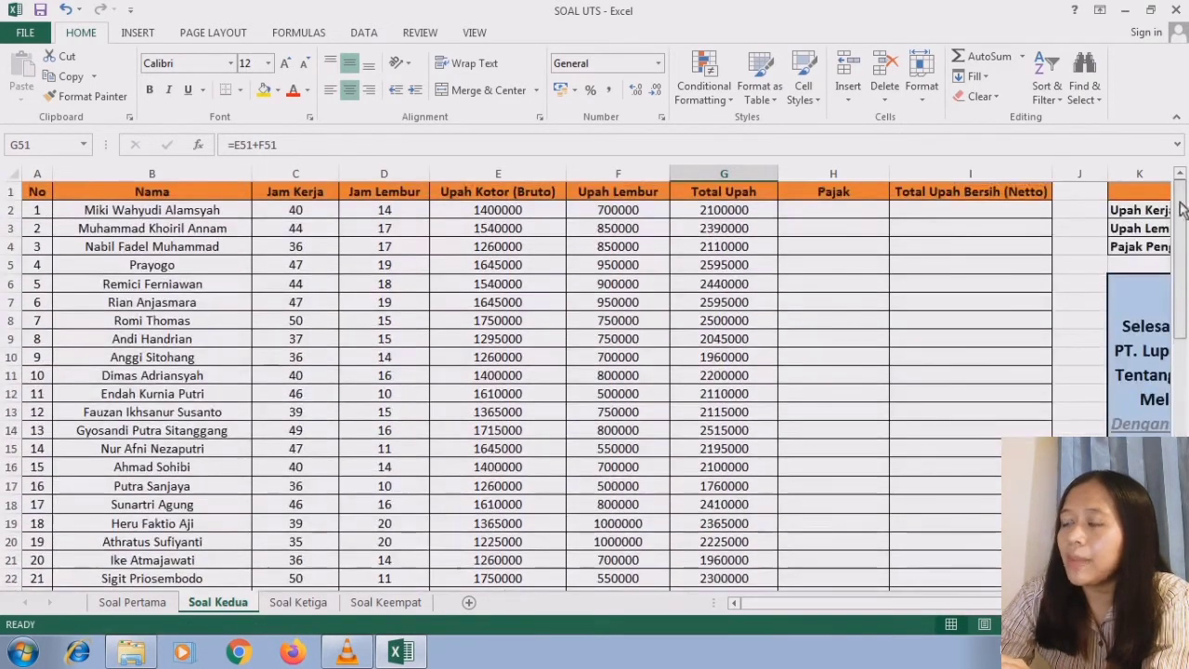
- Calculate the first employee's Pajak at the 5% Pajak Penghasilan rate by entering =G2*5% in H2
click(854, 192)
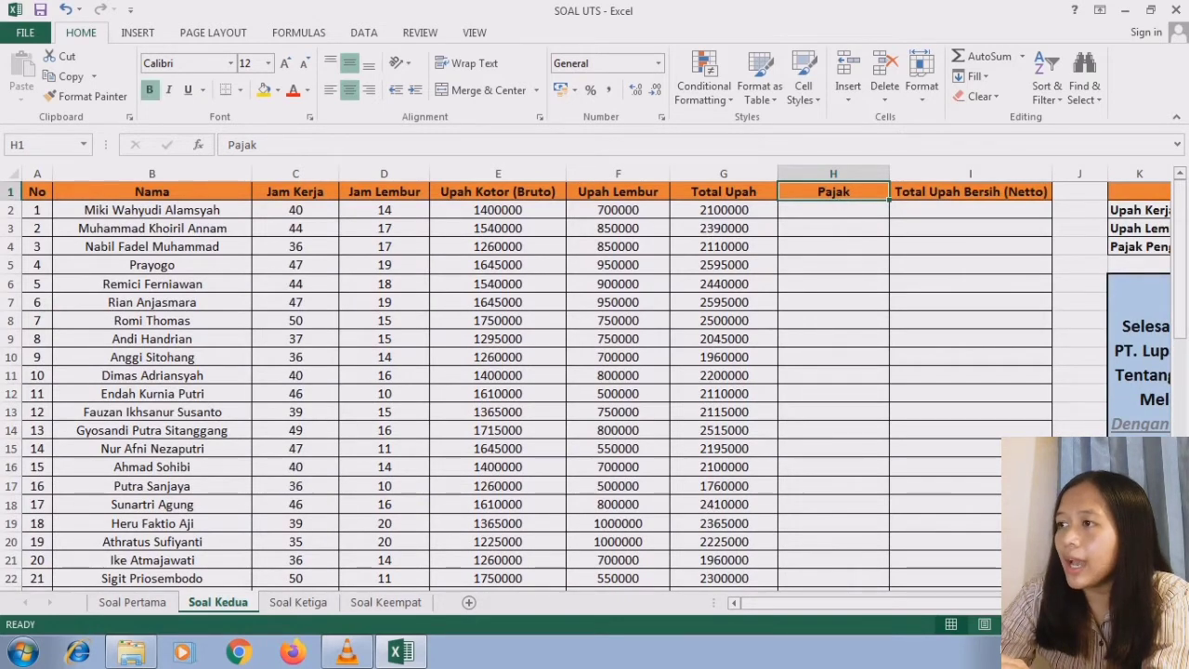
scroll(599, 386, right, 3)
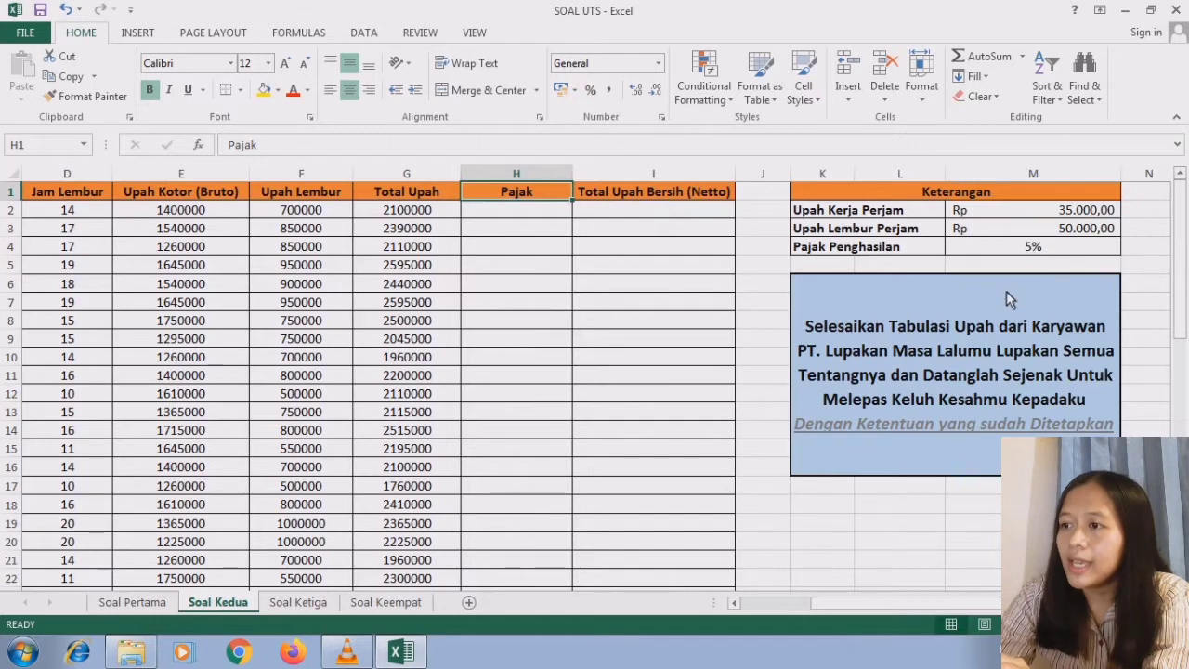
click(734, 602)
click(733, 602)
click(734, 602)
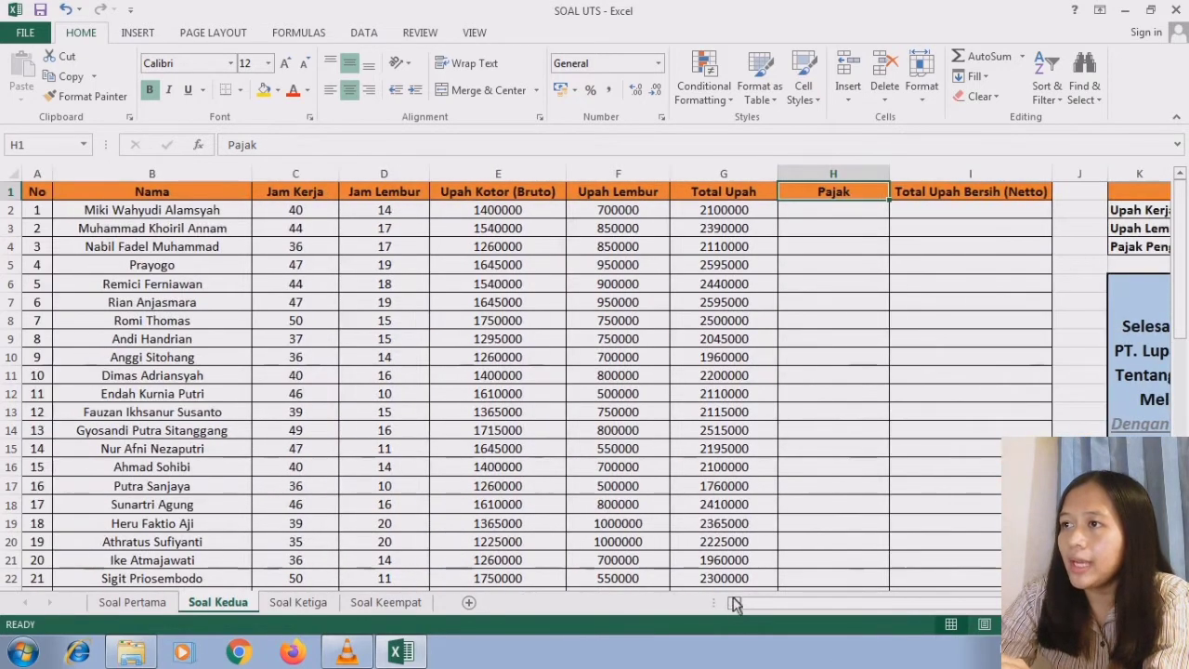
click(821, 221)
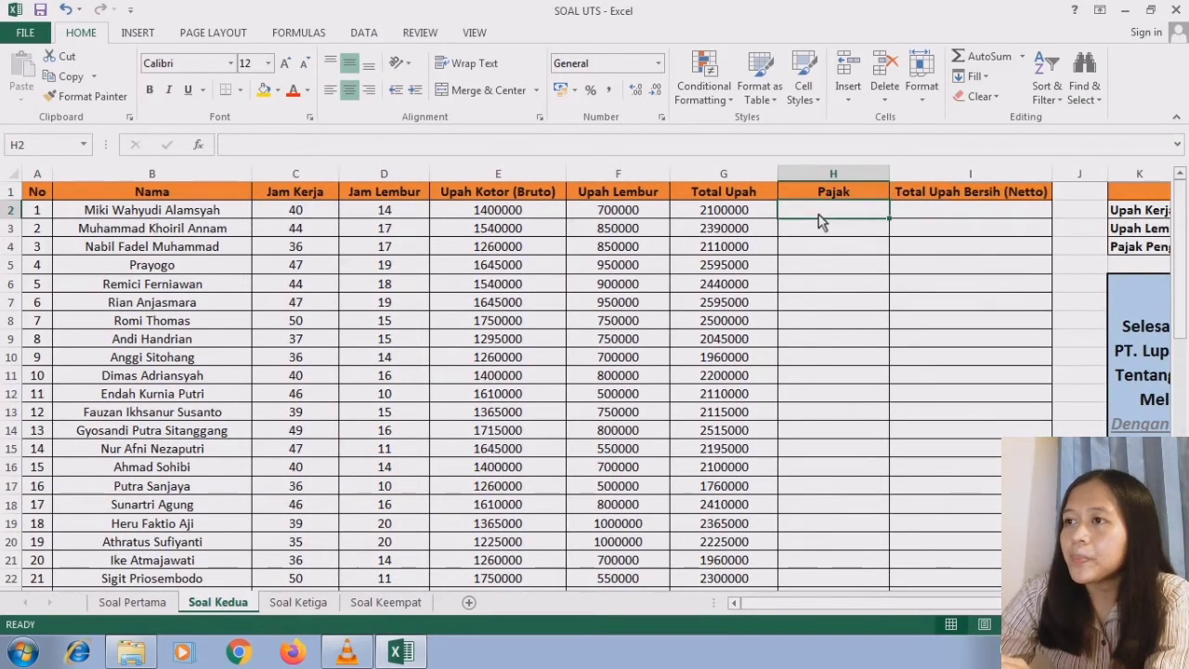
text(=)
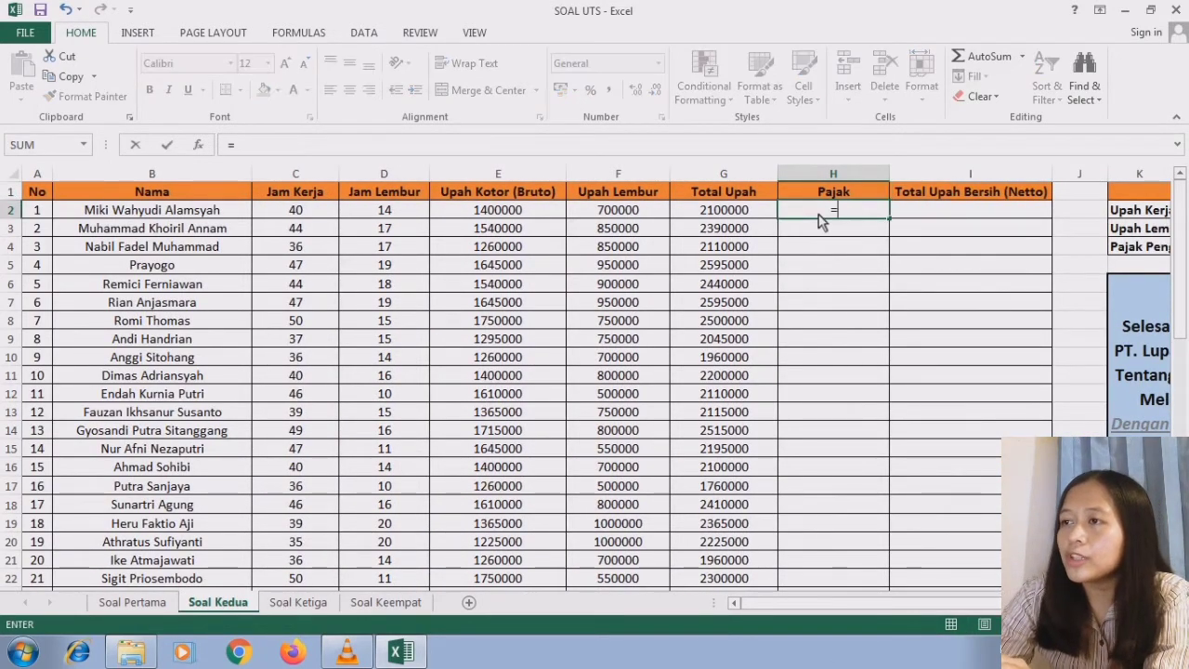
click(757, 214)
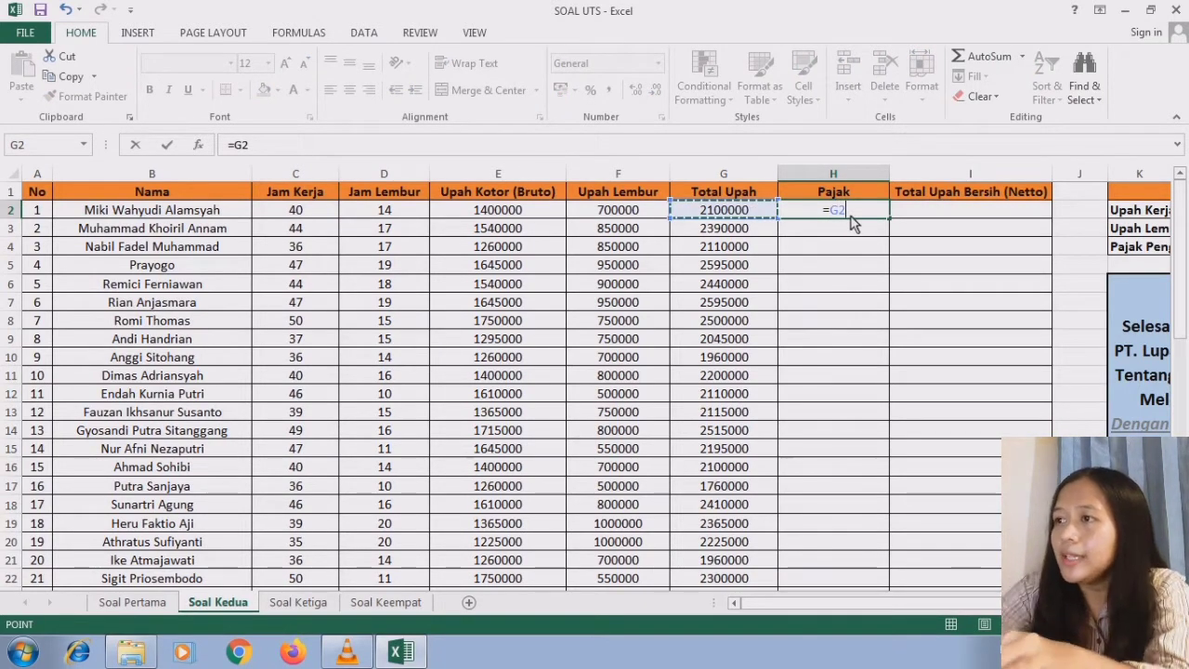
text(*)
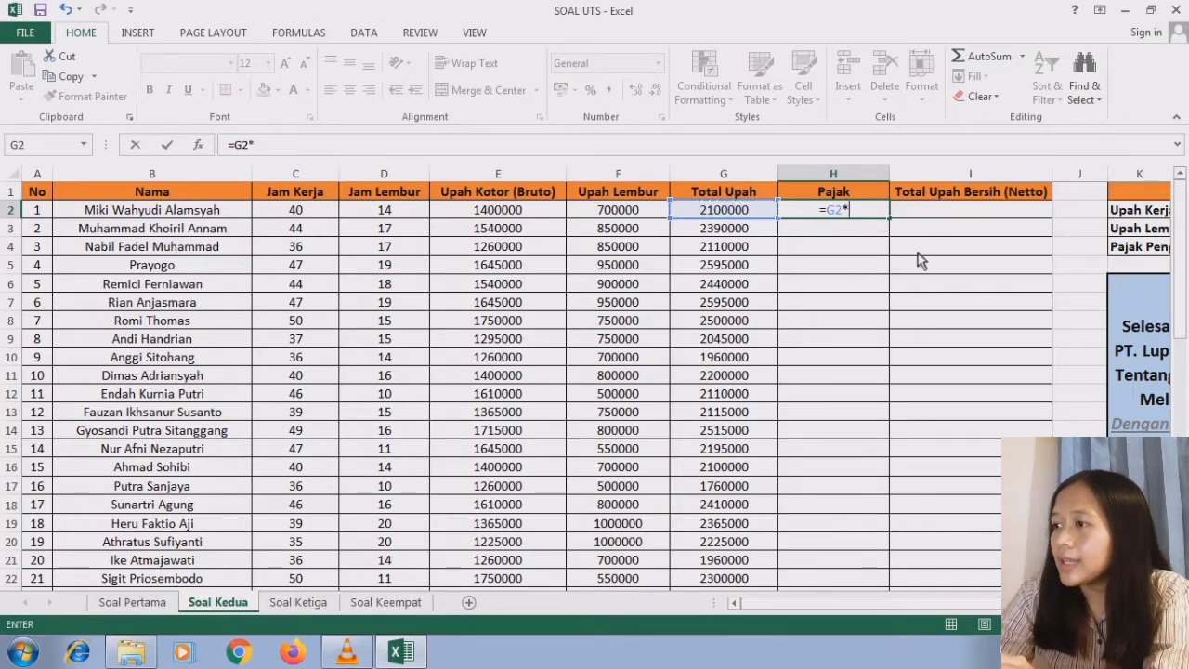
scroll(779, 311, right, 3)
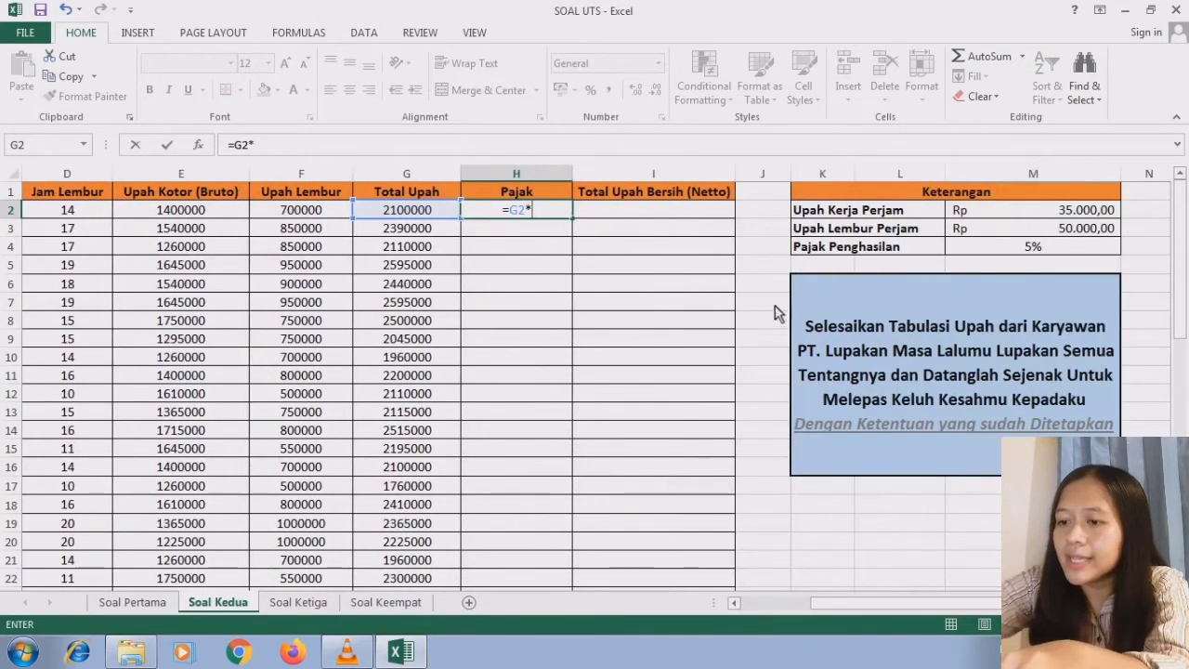
text(5%)
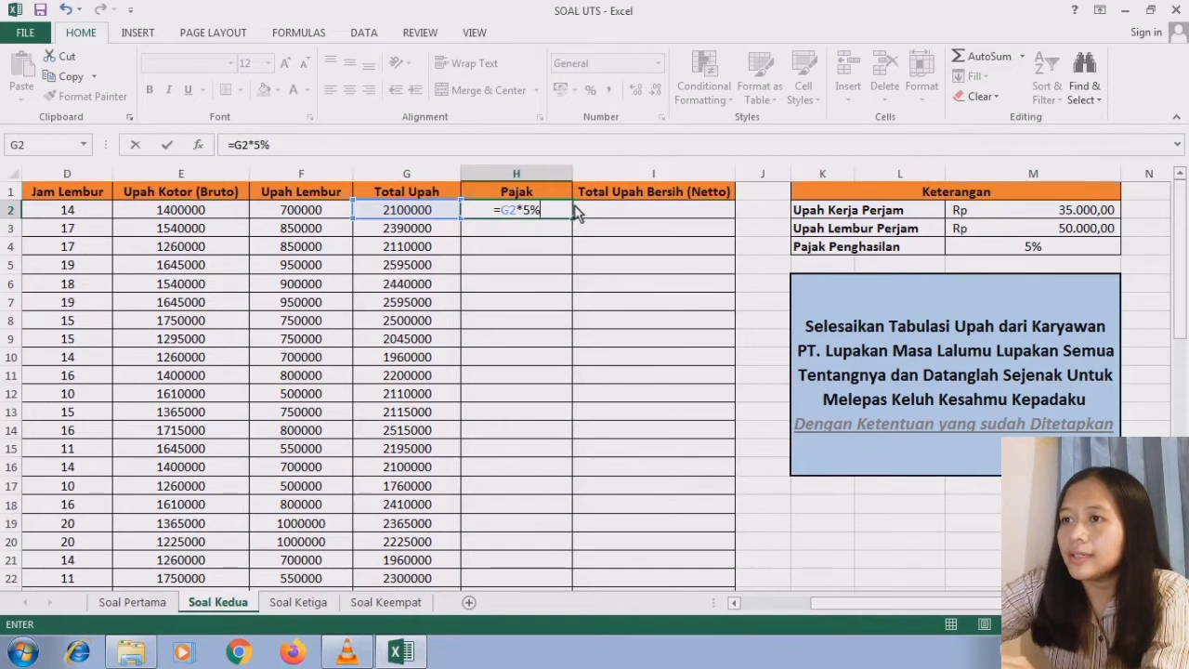
key(Return)
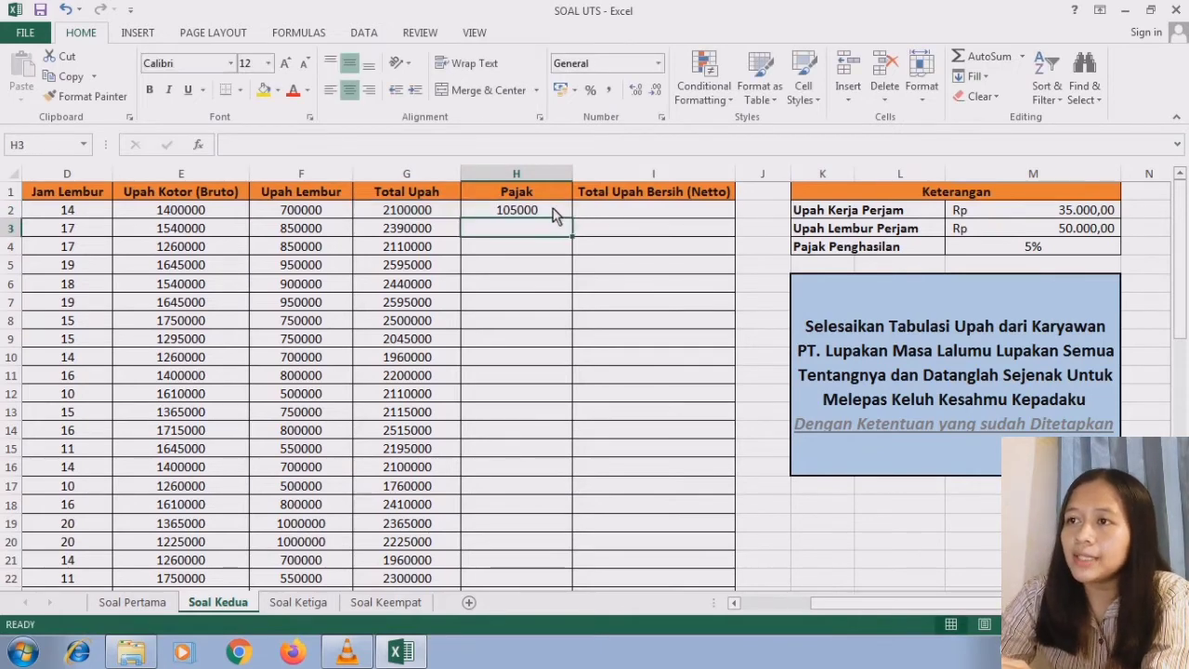
- Fill the Pajak formula from H2 down to H51 for all employees
click(555, 213)
drag(573, 223, 538, 512)
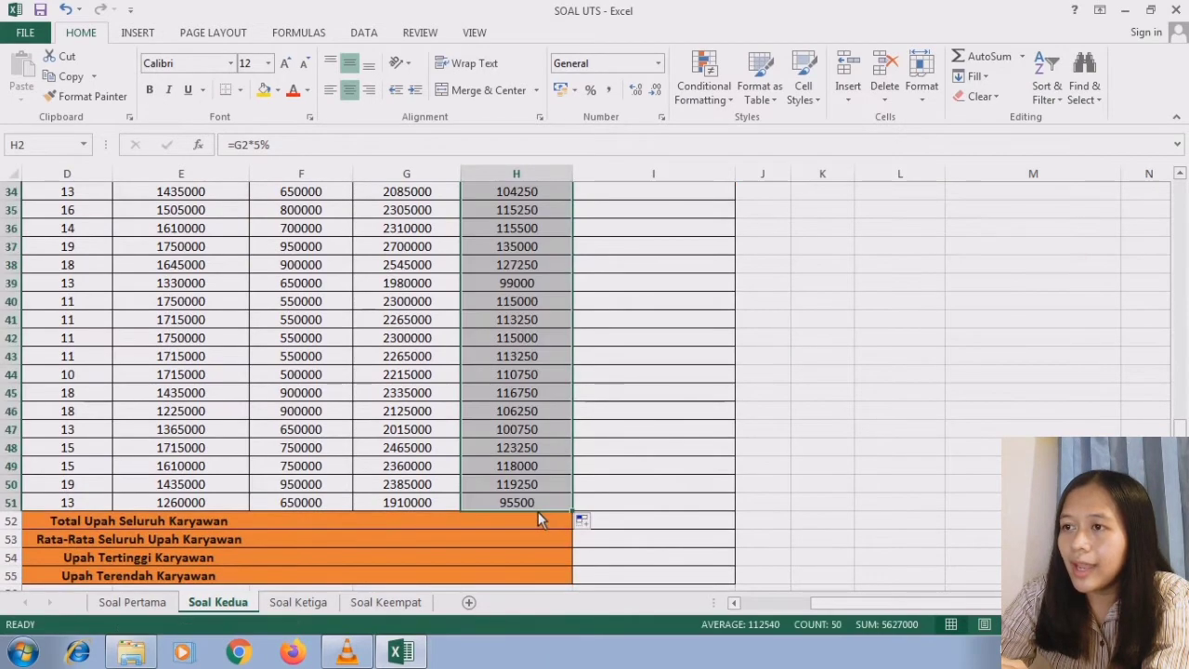
click(542, 505)
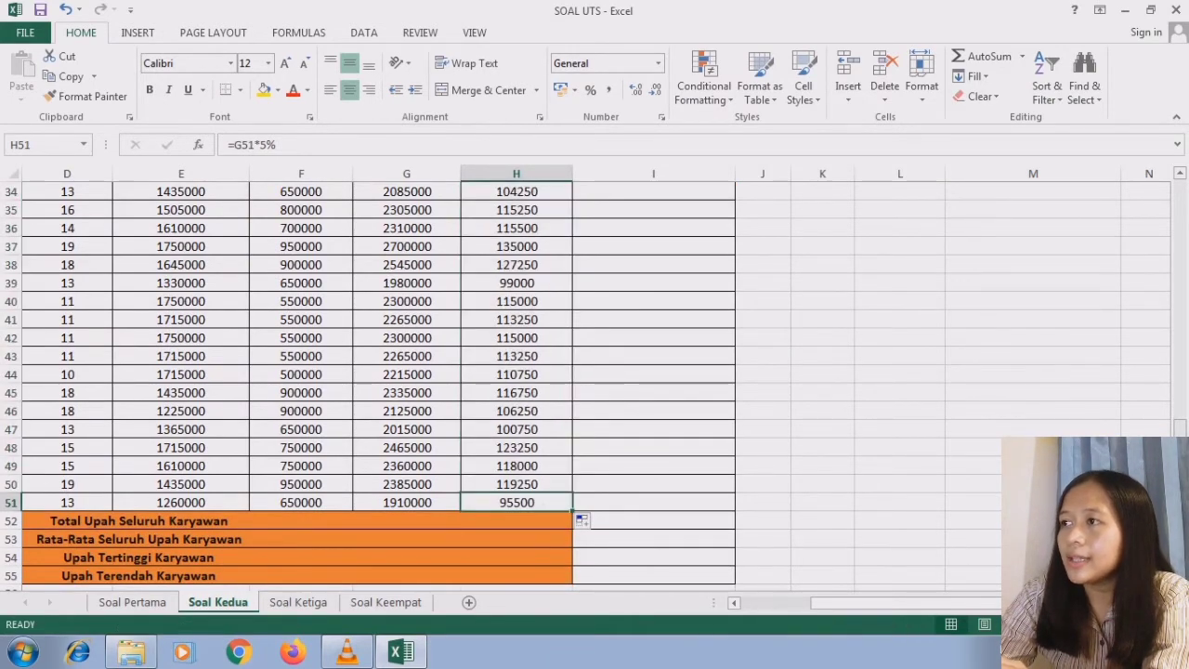
scroll(657, 203, up, 11)
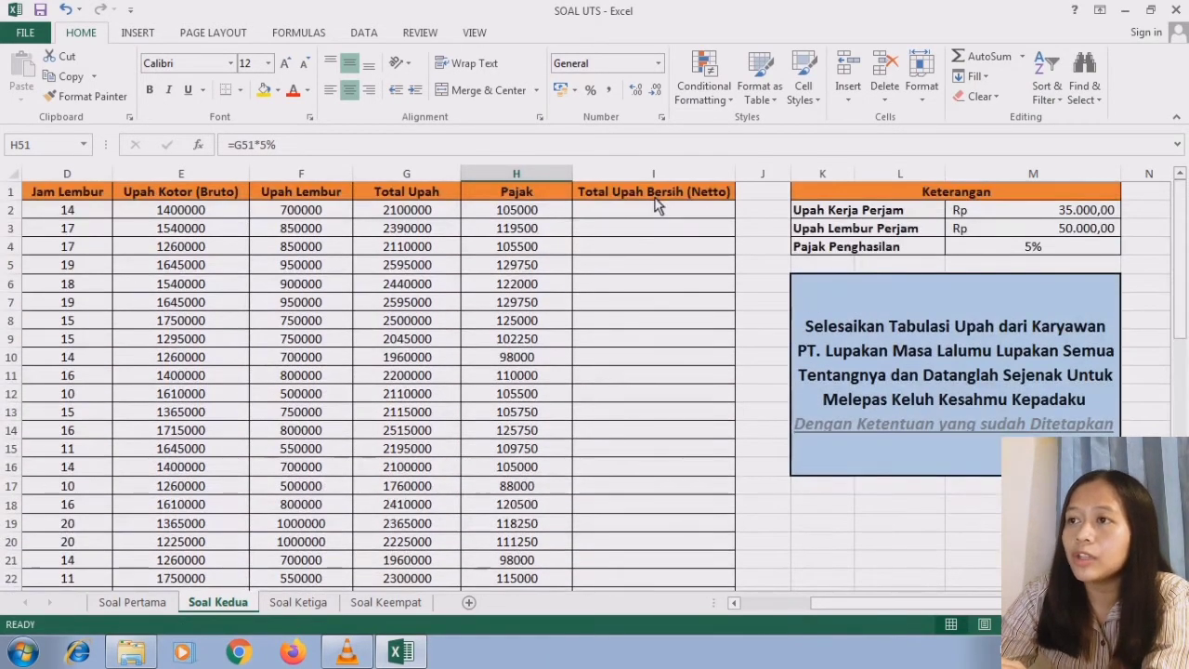
- Calculate the first employee's Total Upah Bersih (Netto) by subtracting tax from total wages with =G2-H2 in I2
click(649, 211)
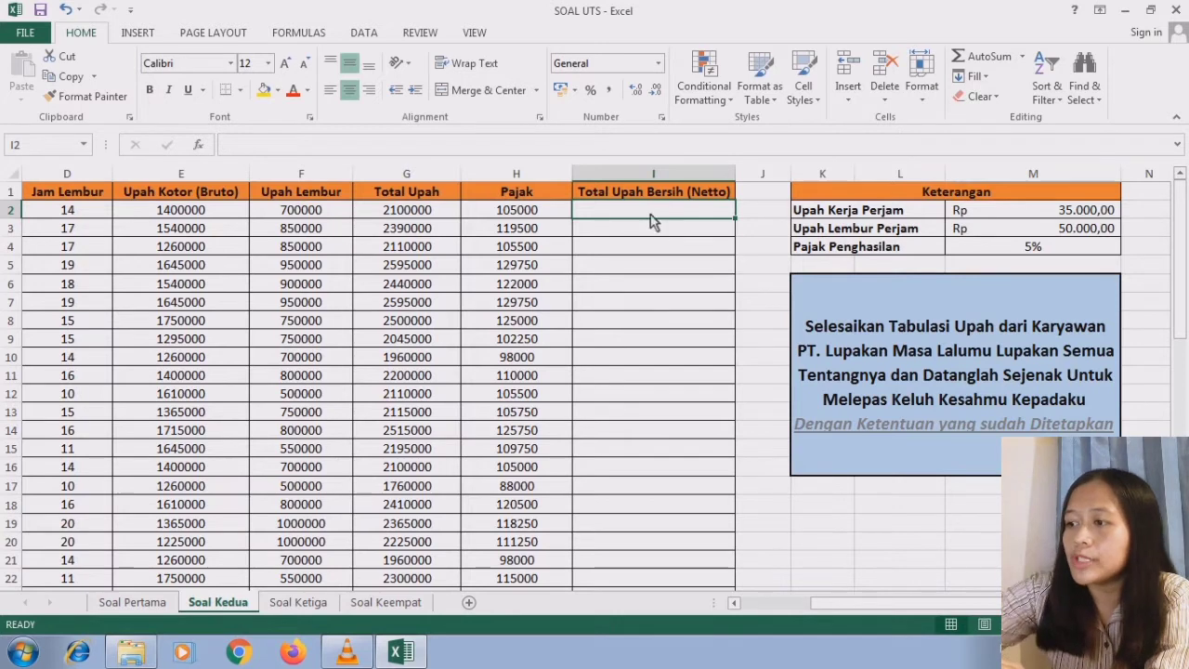
text(=)
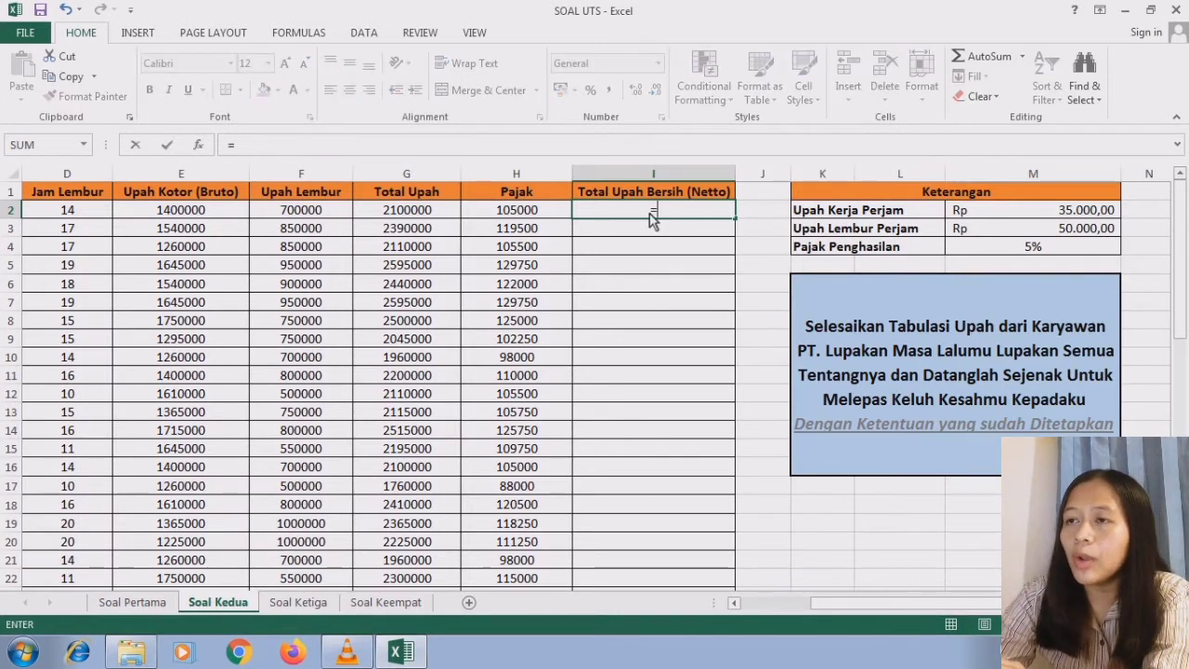
click(433, 214)
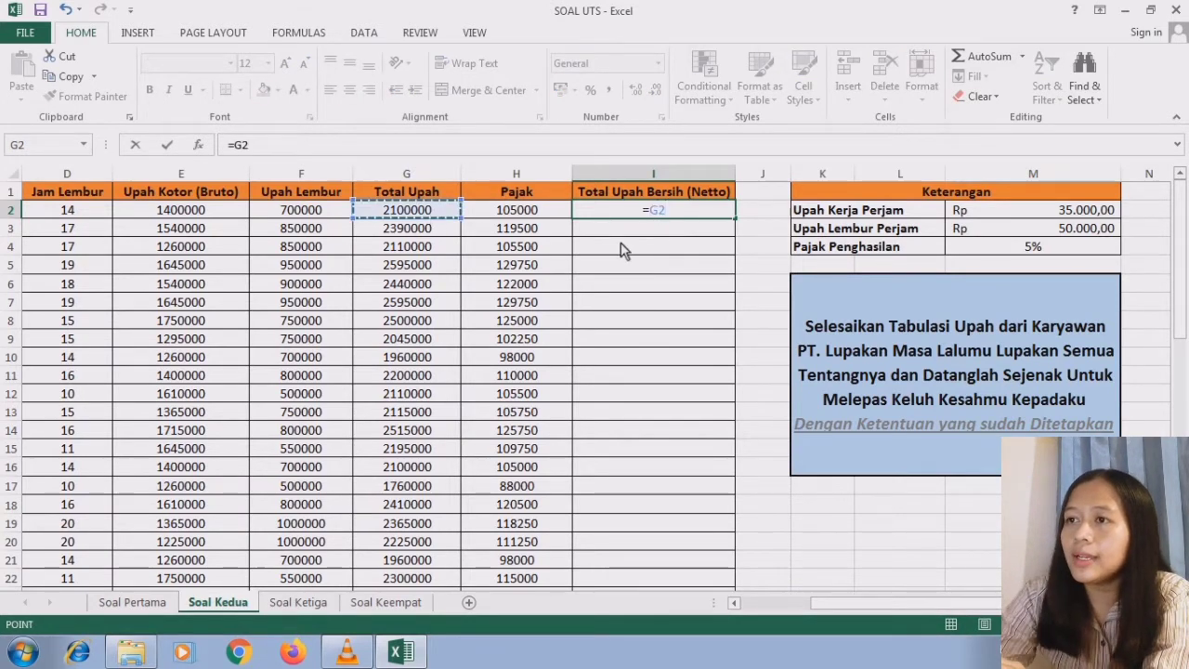
text(-)
click(560, 216)
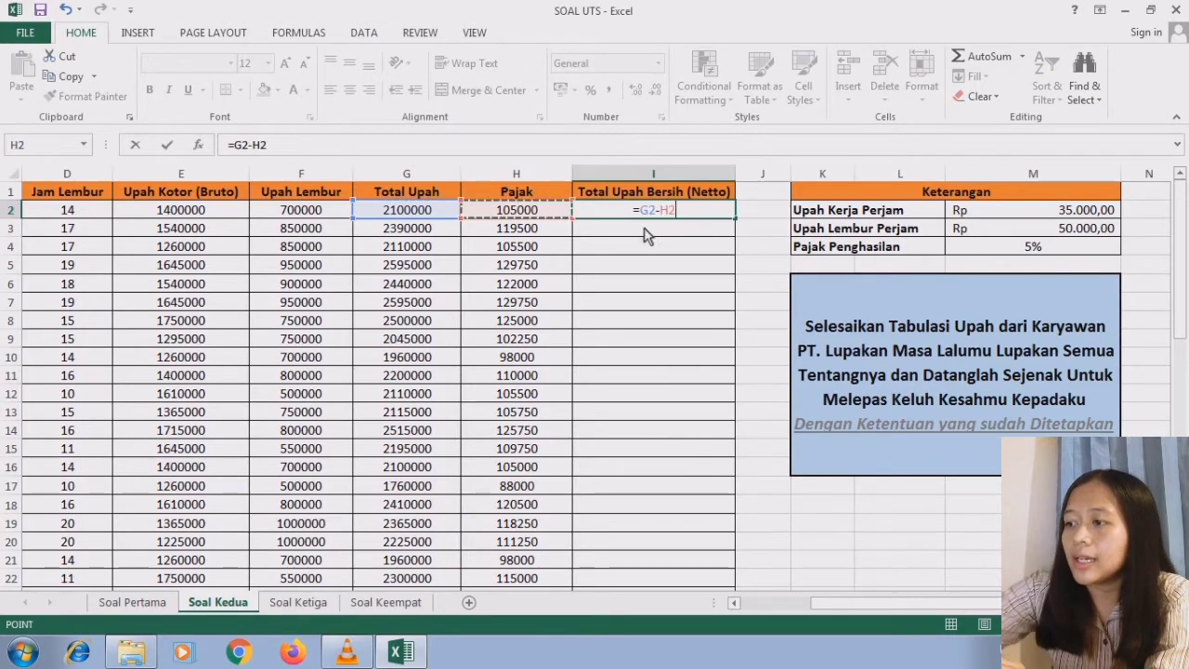
key(Return)
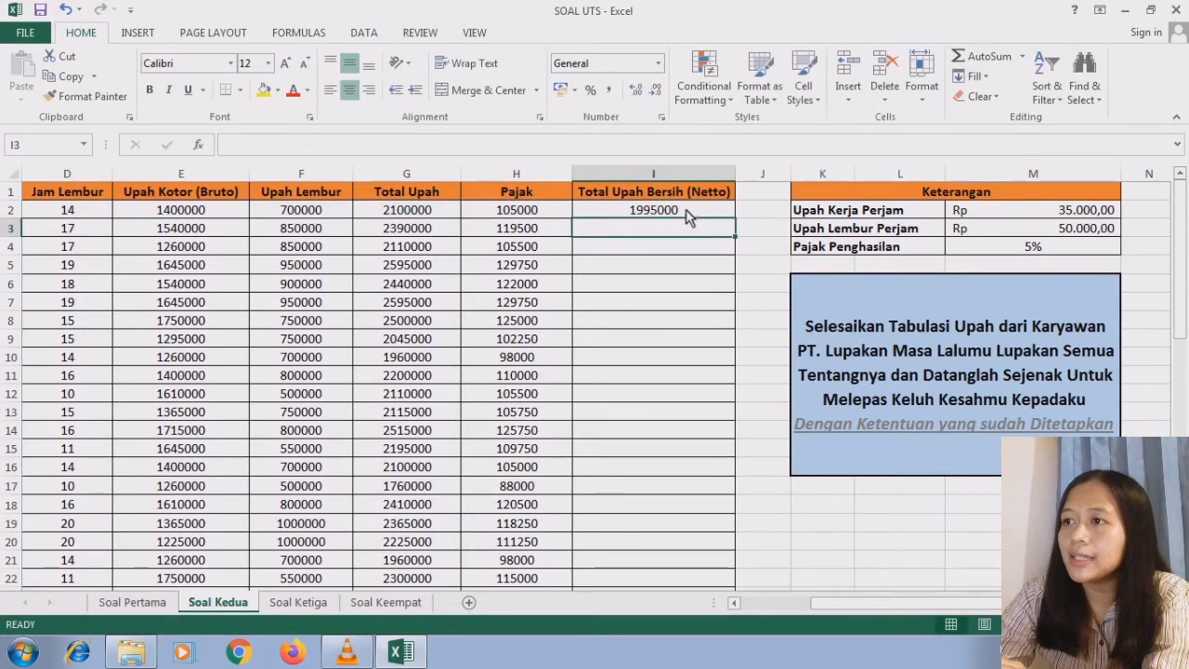
- Fill the Total Upah Bersih (Netto) formula from I2 down to I51 for all employees
click(695, 213)
drag(733, 220, 685, 521)
click(684, 506)
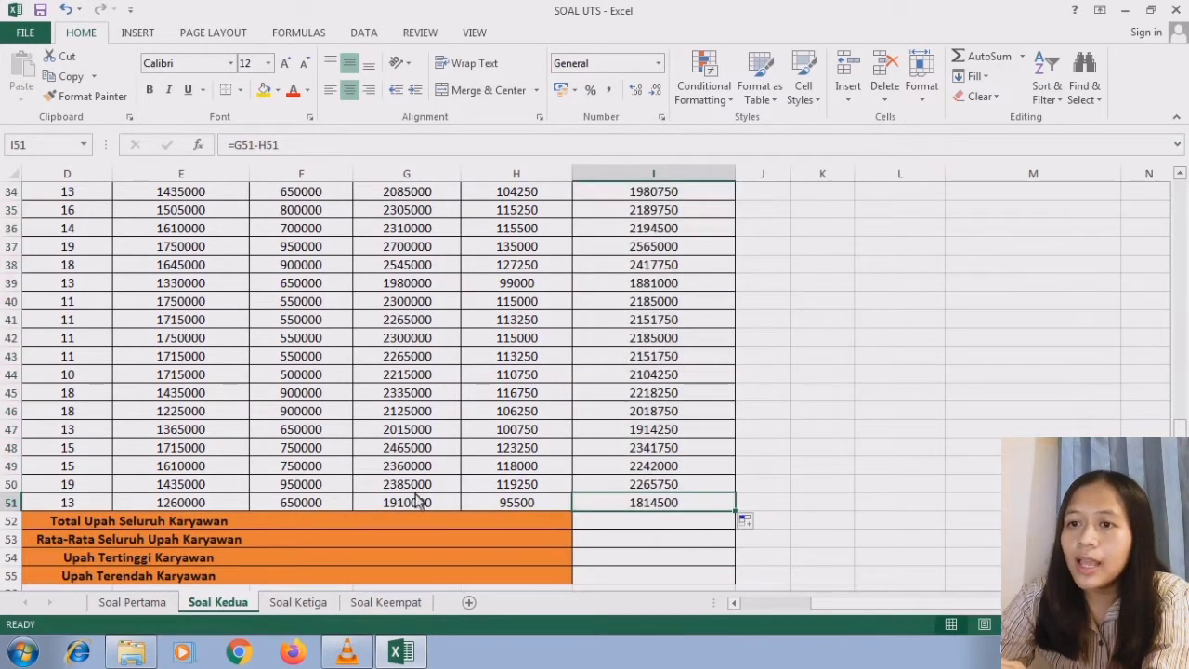
- Calculate Total Upah Seluruh Karyawan in I52 by summing all net wages with =SUM(I2:I51)
click(425, 523)
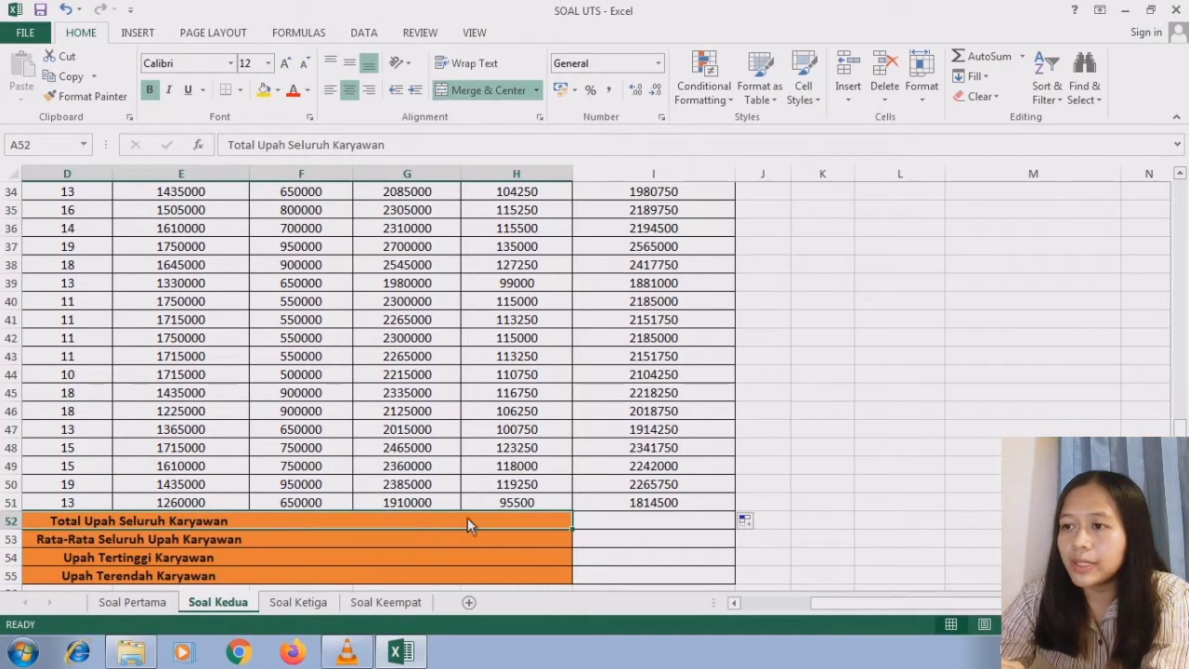
click(602, 522)
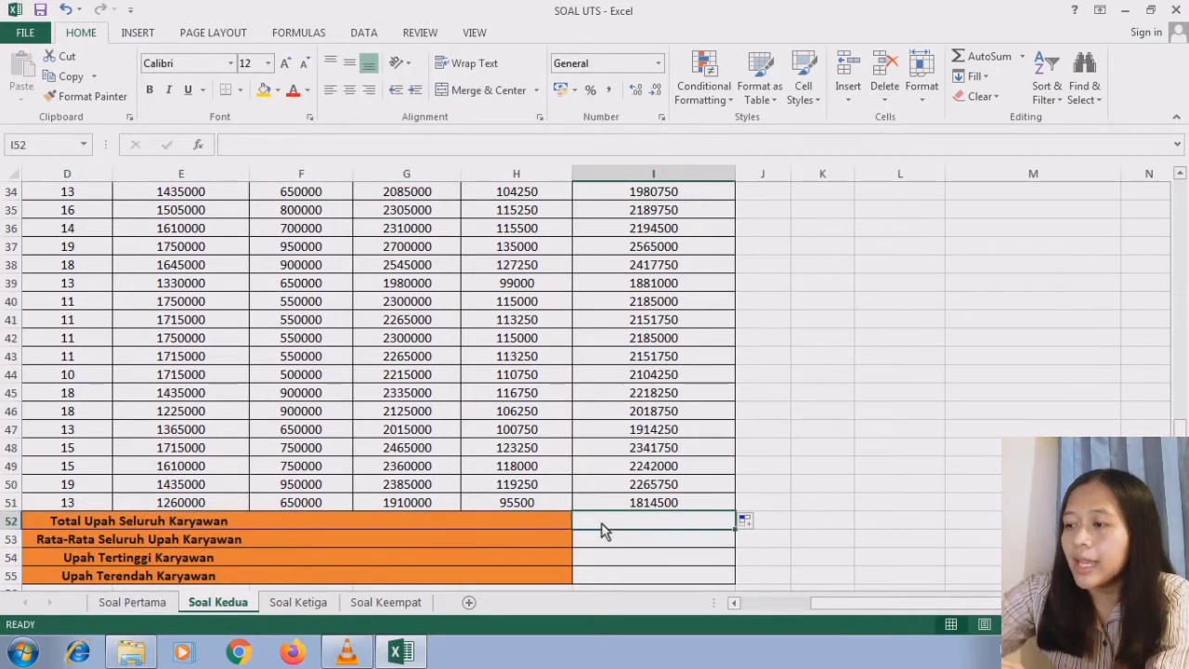
text(=sum)
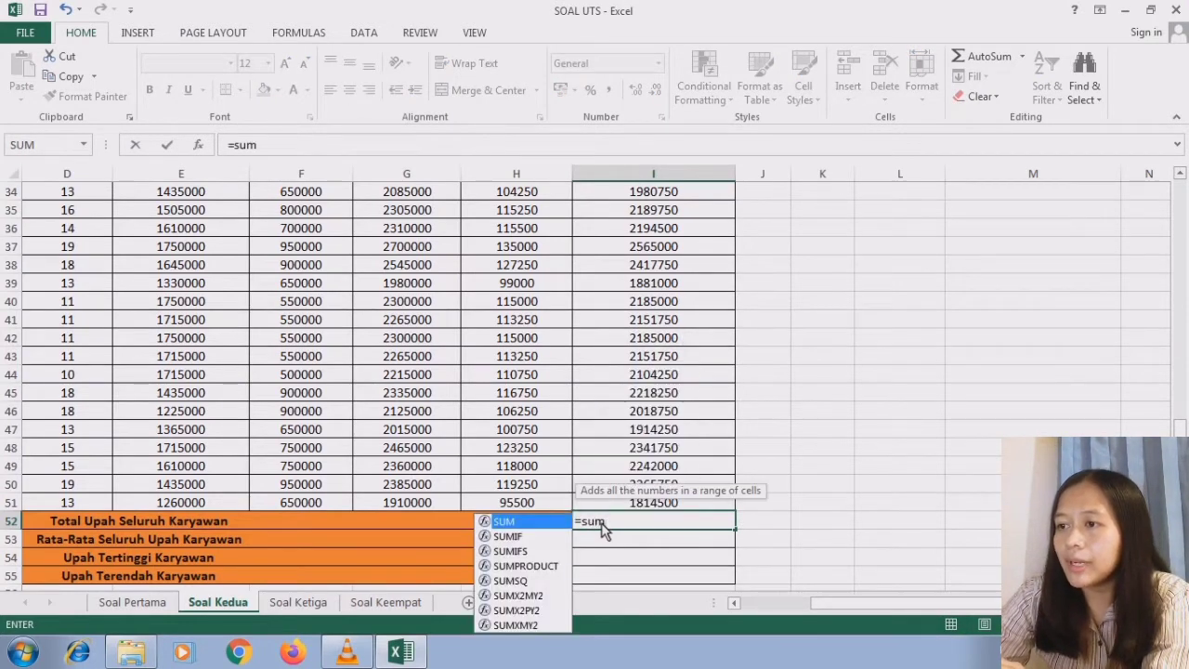
double_click(520, 527)
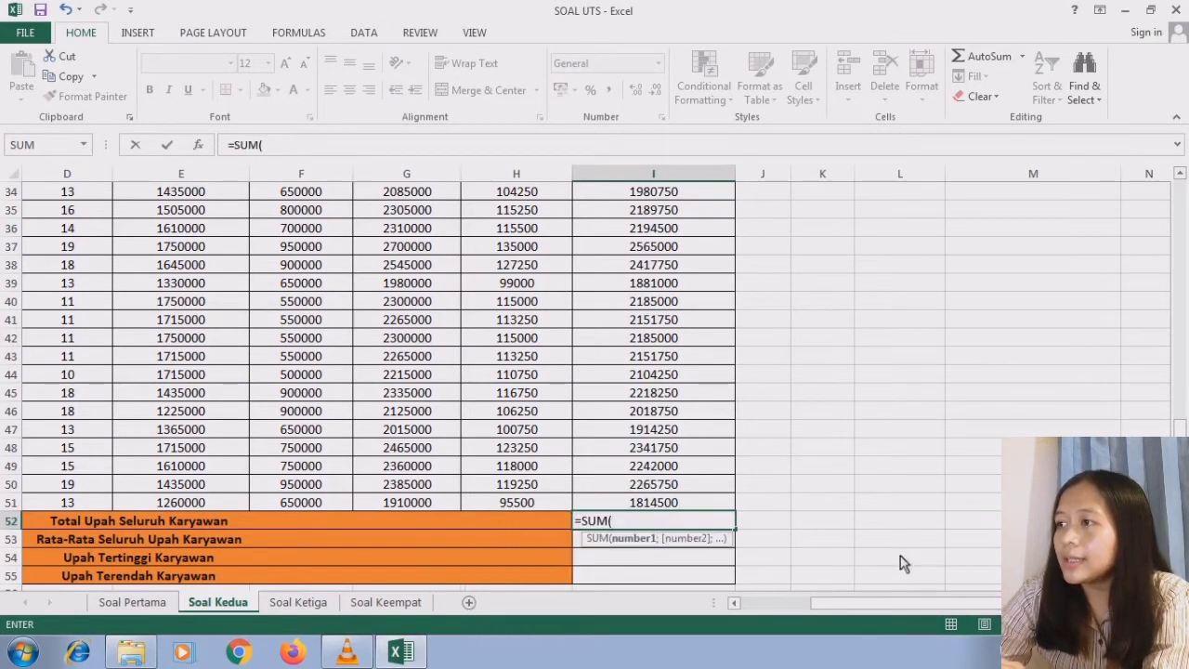
scroll(1184, 332, up, 2)
scroll(1185, 332, up, 9)
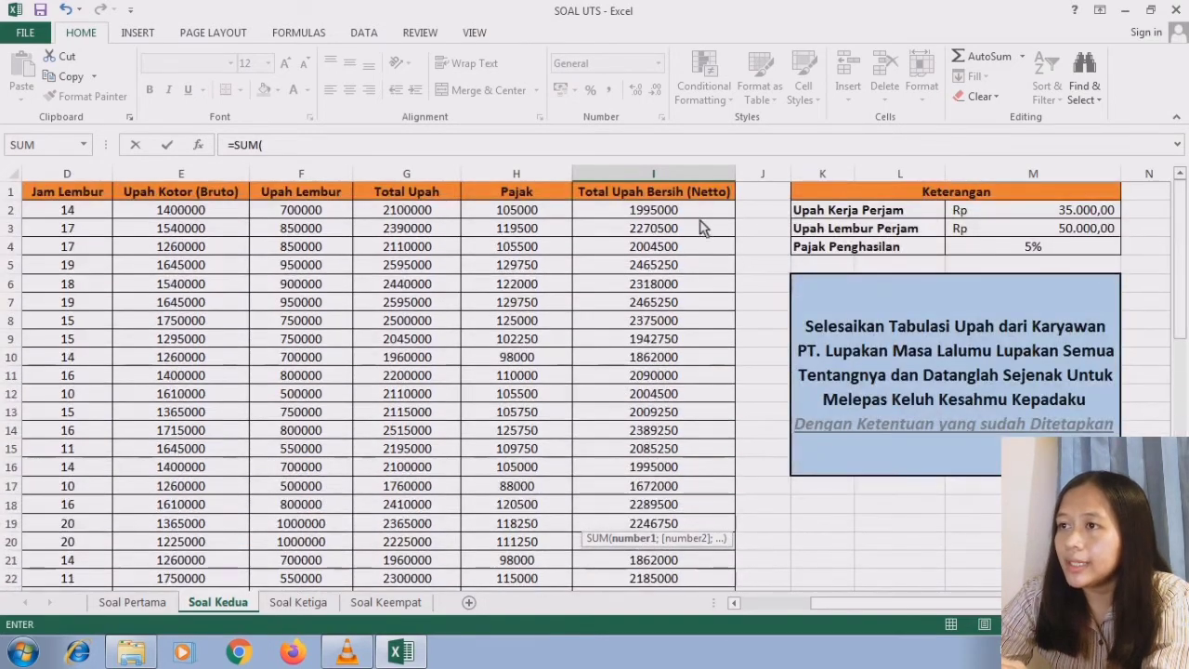
drag(697, 212, 678, 490)
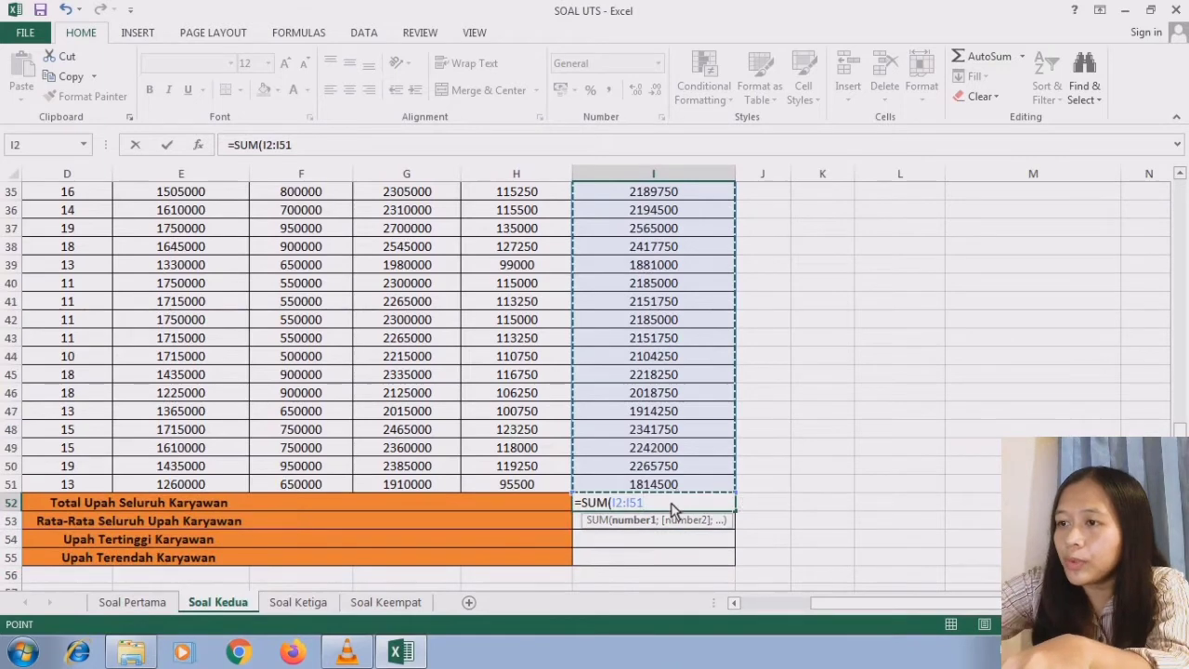
text())
key(Return)
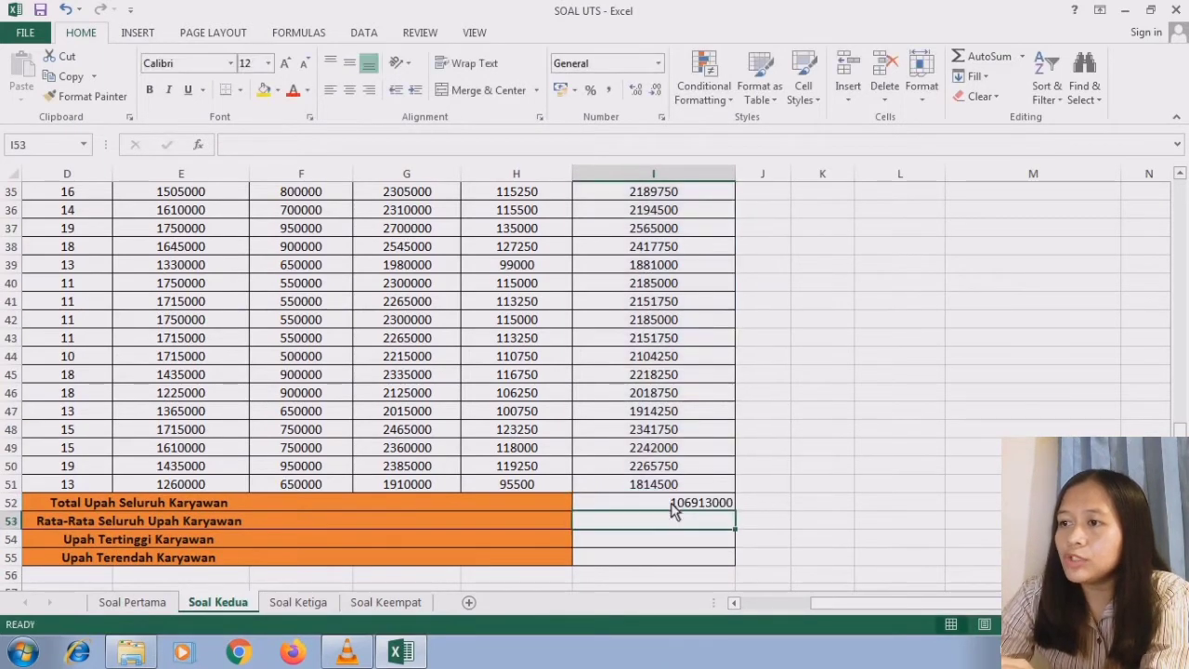
click(683, 507)
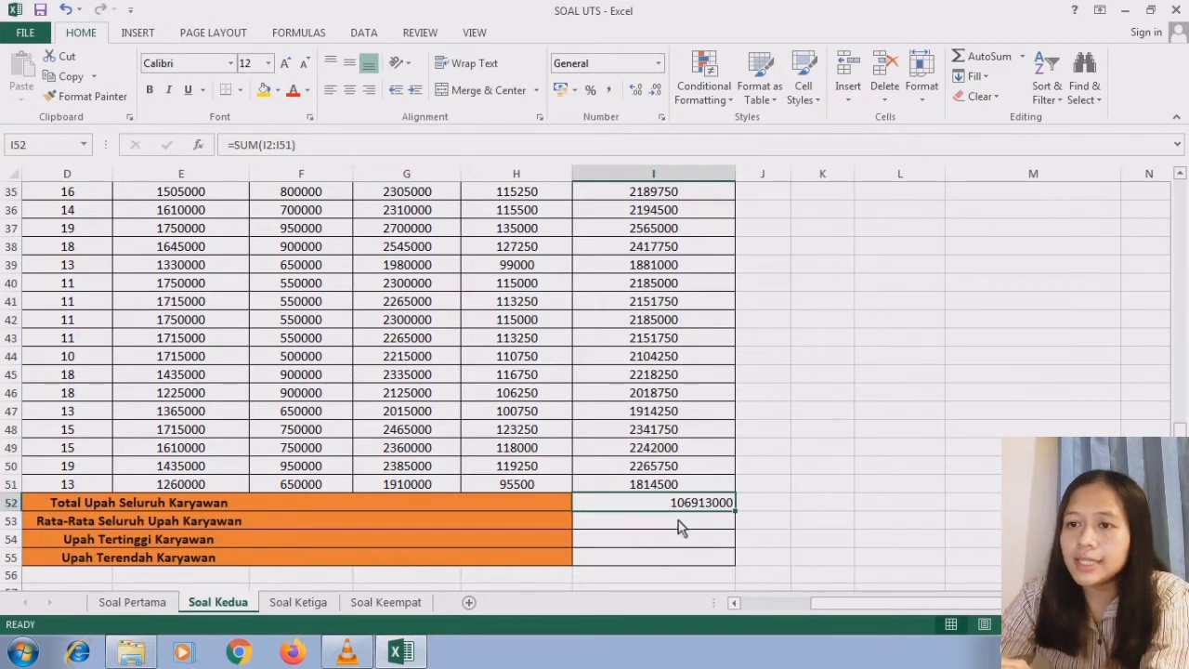
- Calculate Rata-Rata Seluruh Upah Karyawan in I53 as the AVERAGE of the net wages in I2:I51
click(488, 525)
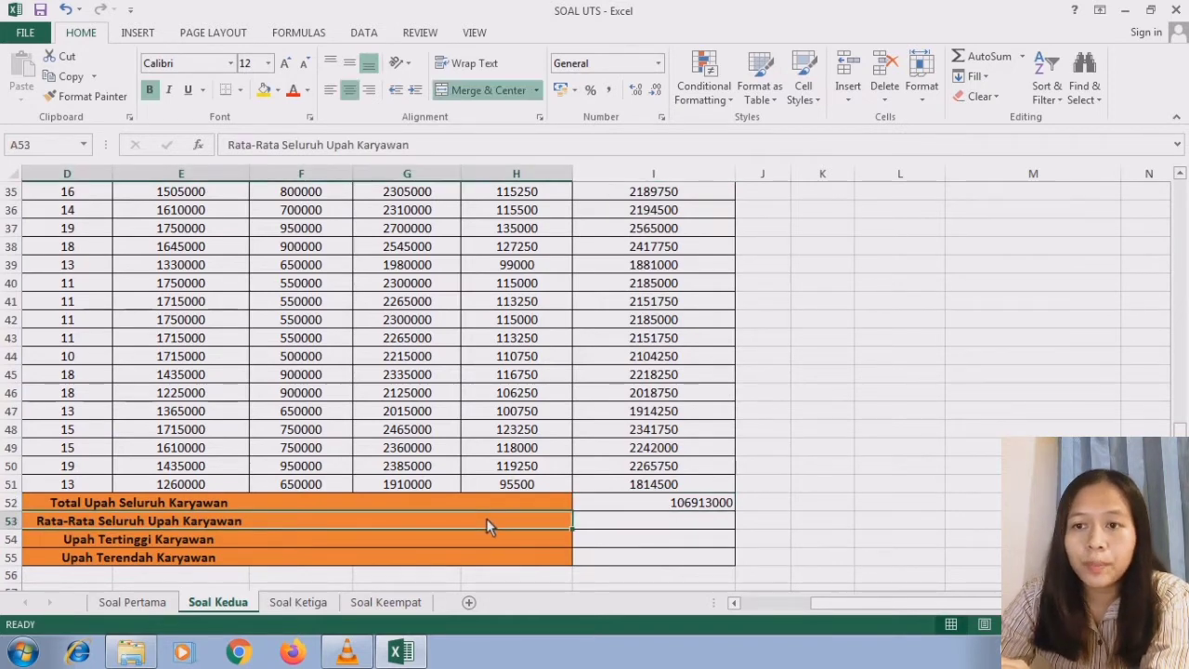
click(602, 527)
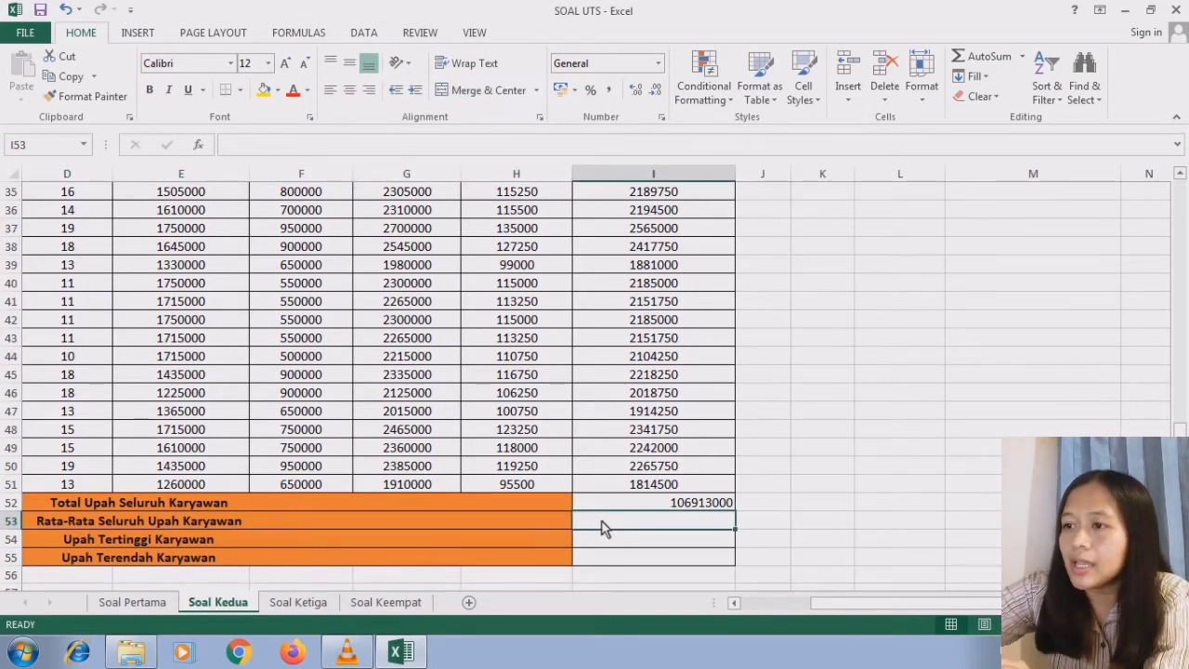
text(=ave)
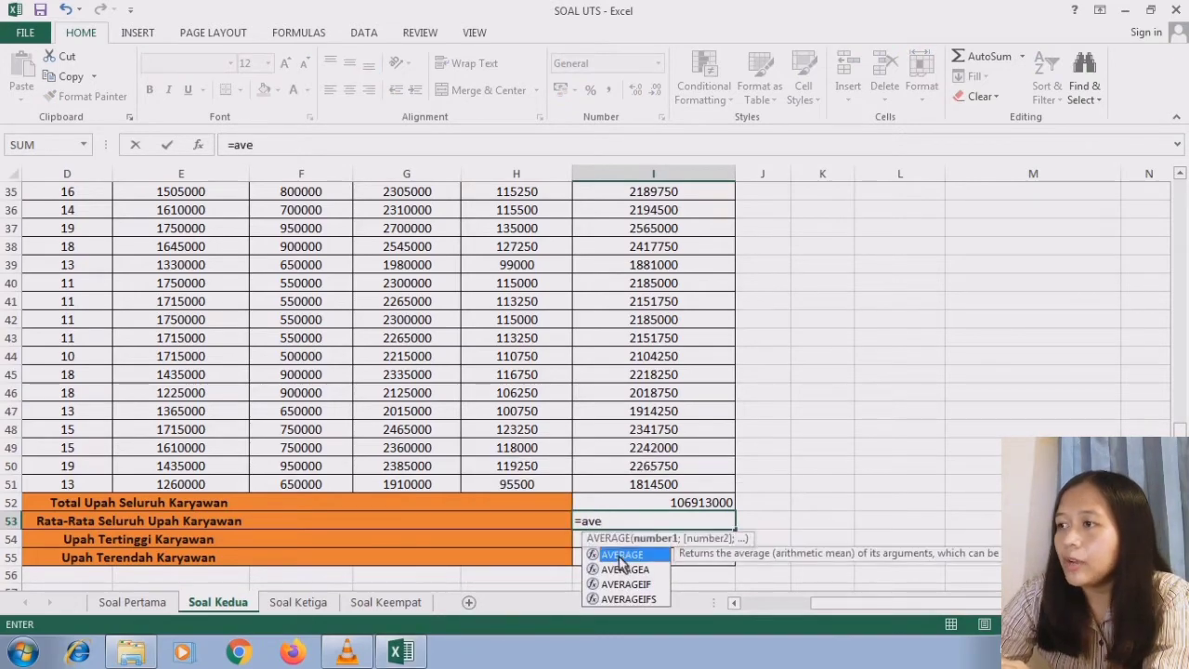
double_click(620, 554)
scroll(653, 371, up, 11)
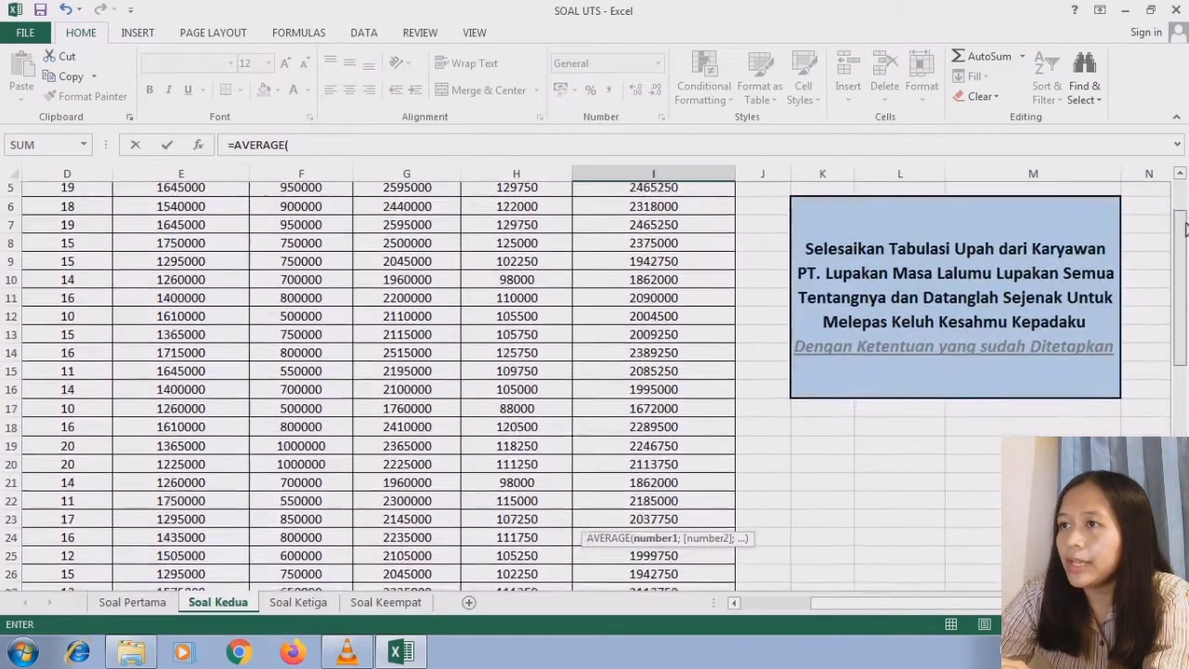
click(674, 212)
drag(674, 216, 669, 506)
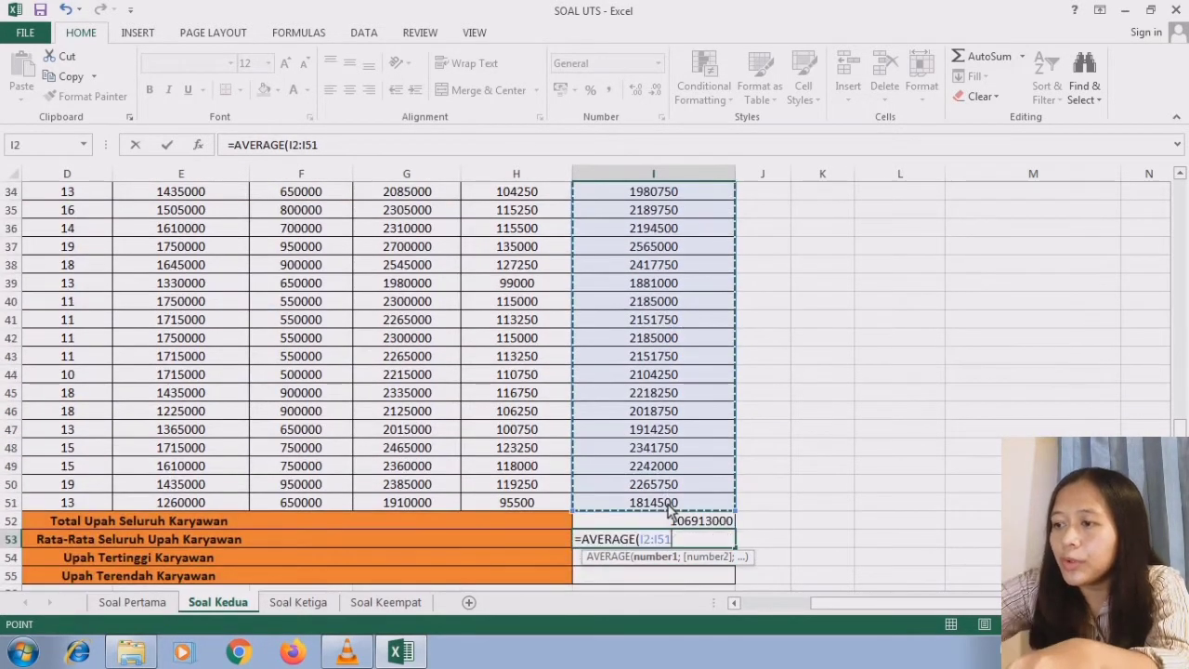
key(Return)
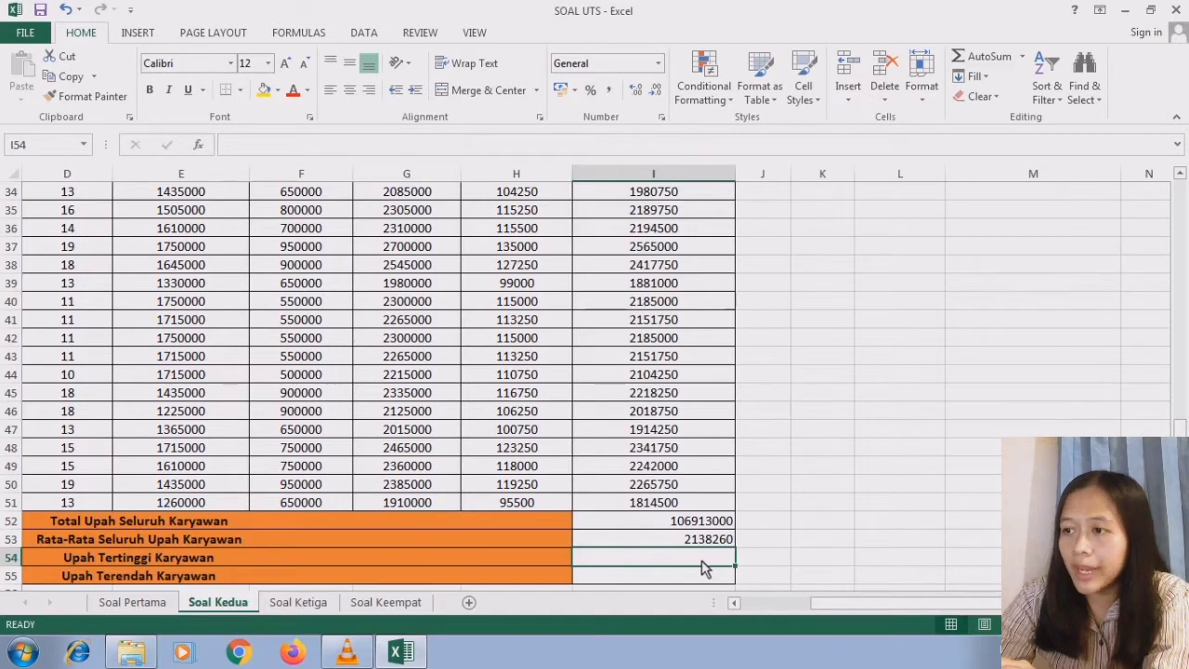
- Calculate Upah Tertinggi Karyawan in I54 as the highest net wage with =MAX(I2:I51)
text(=)
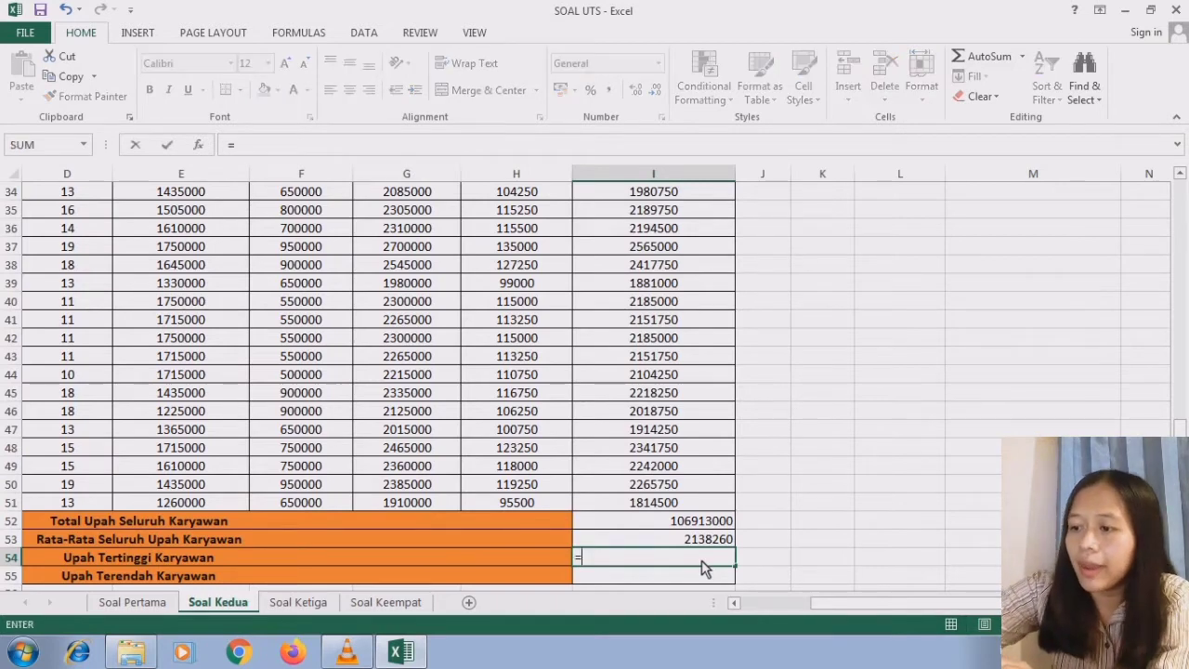
text(max)
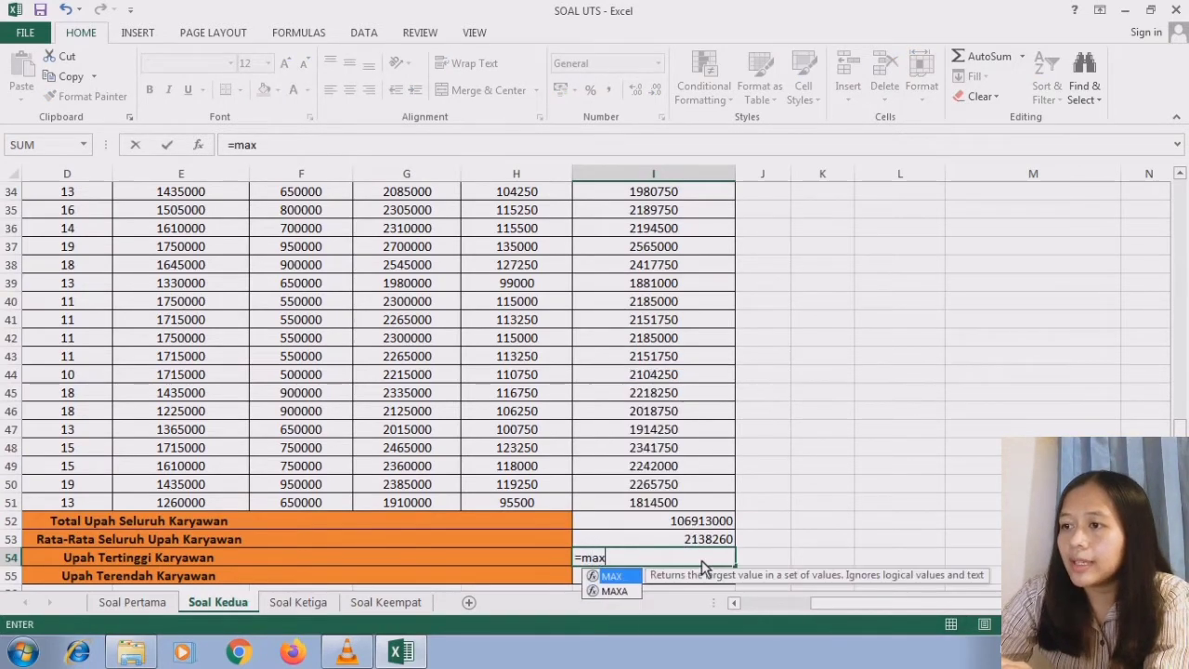
double_click(631, 579)
scroll(650, 371, up, 11)
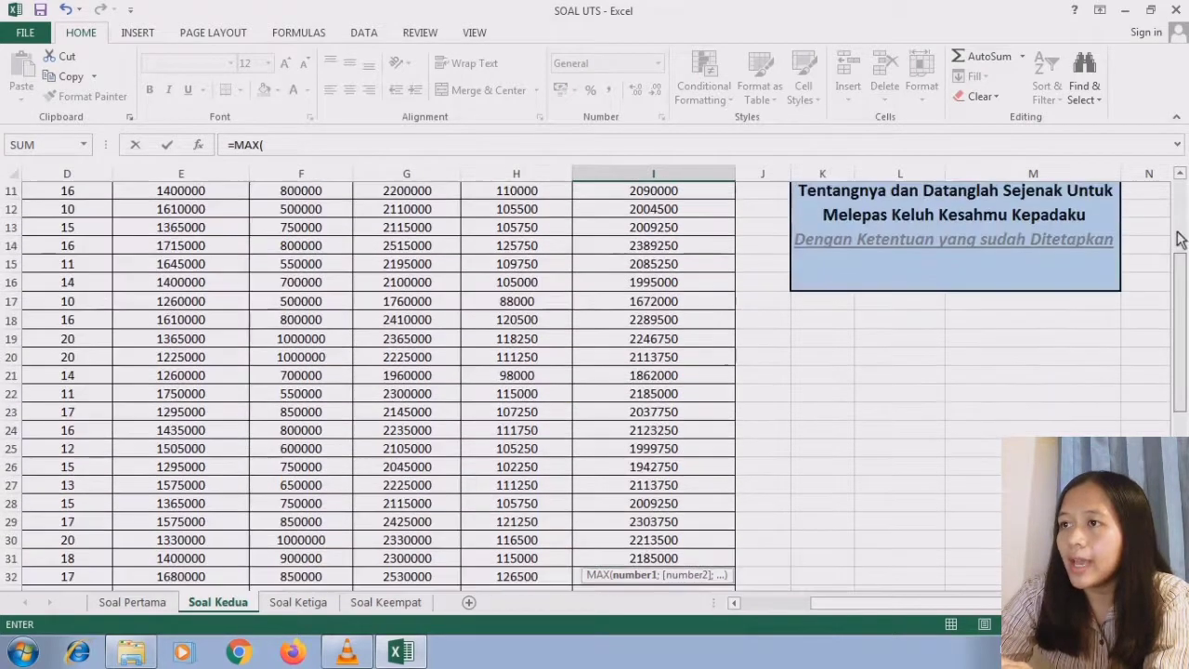
drag(698, 212, 683, 507)
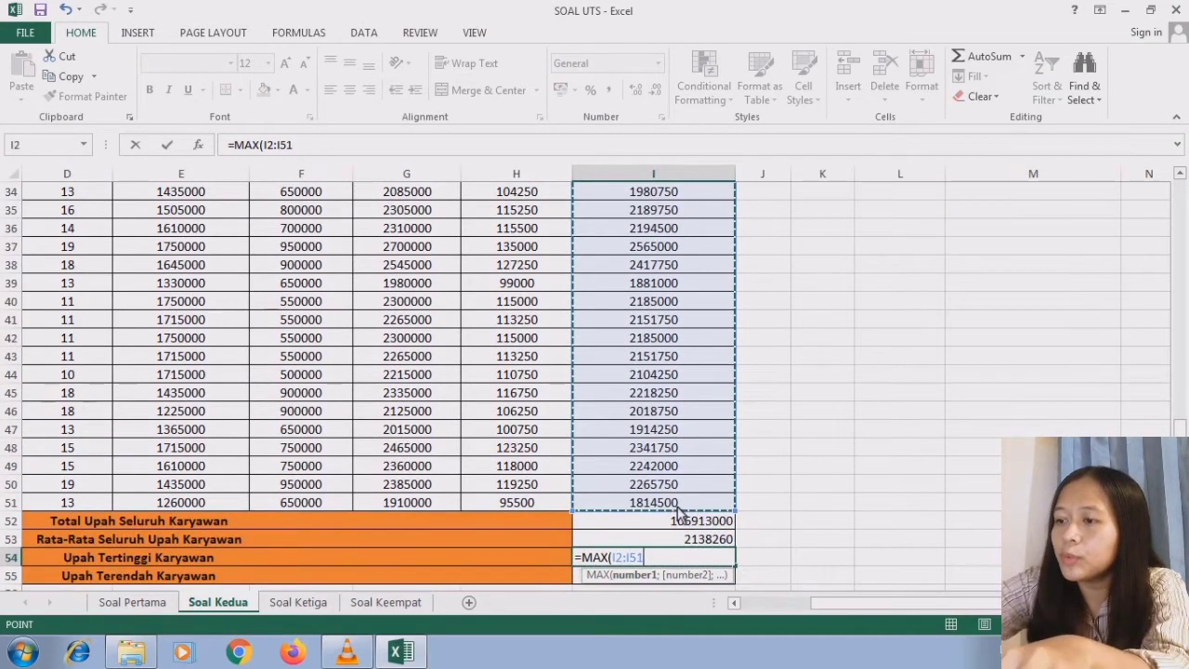
key(Return)
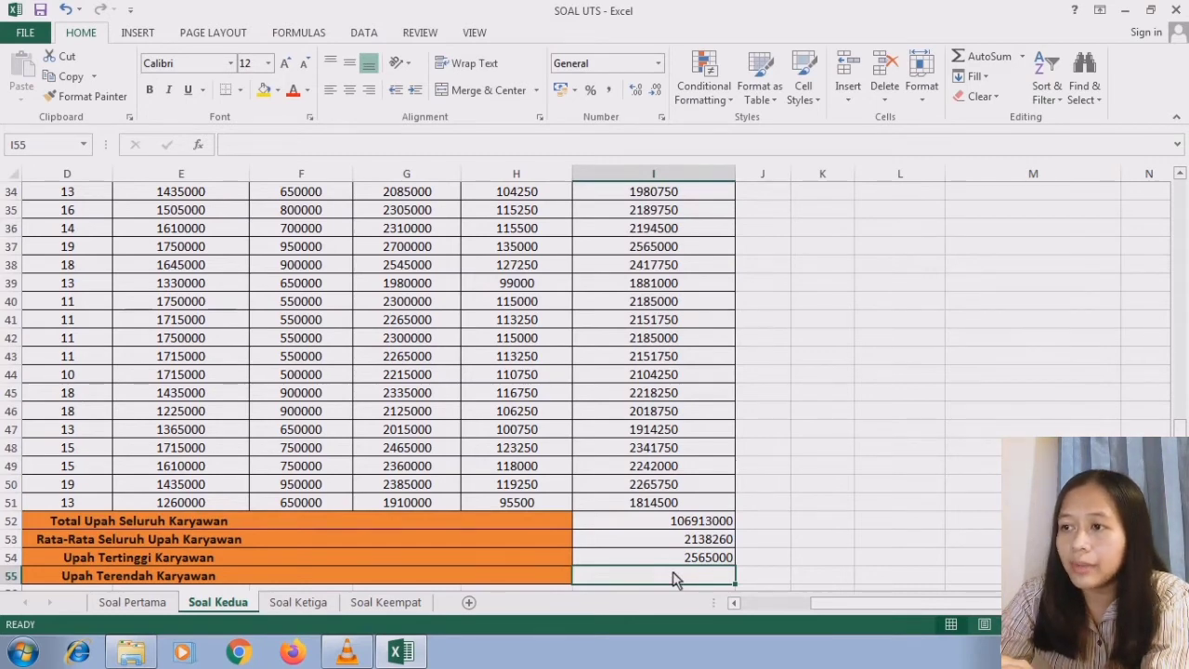
click(677, 567)
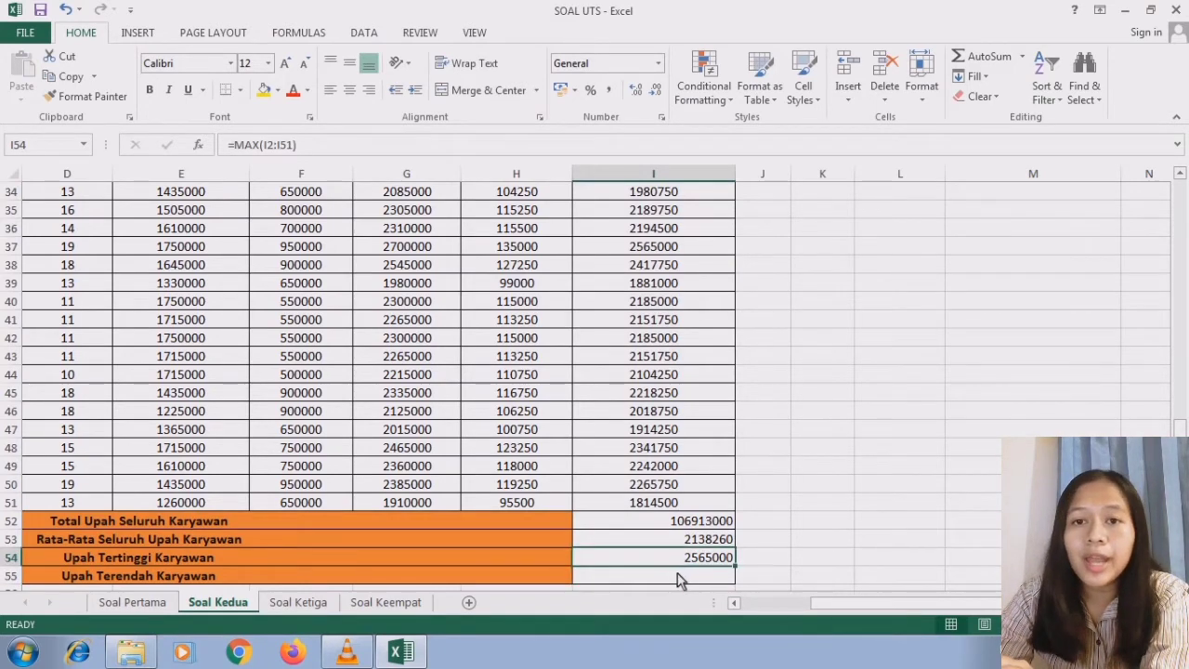
- Calculate Upah Terendah Karyawan in I55 as the lowest net wage with =MIN(I2:I51)
click(679, 578)
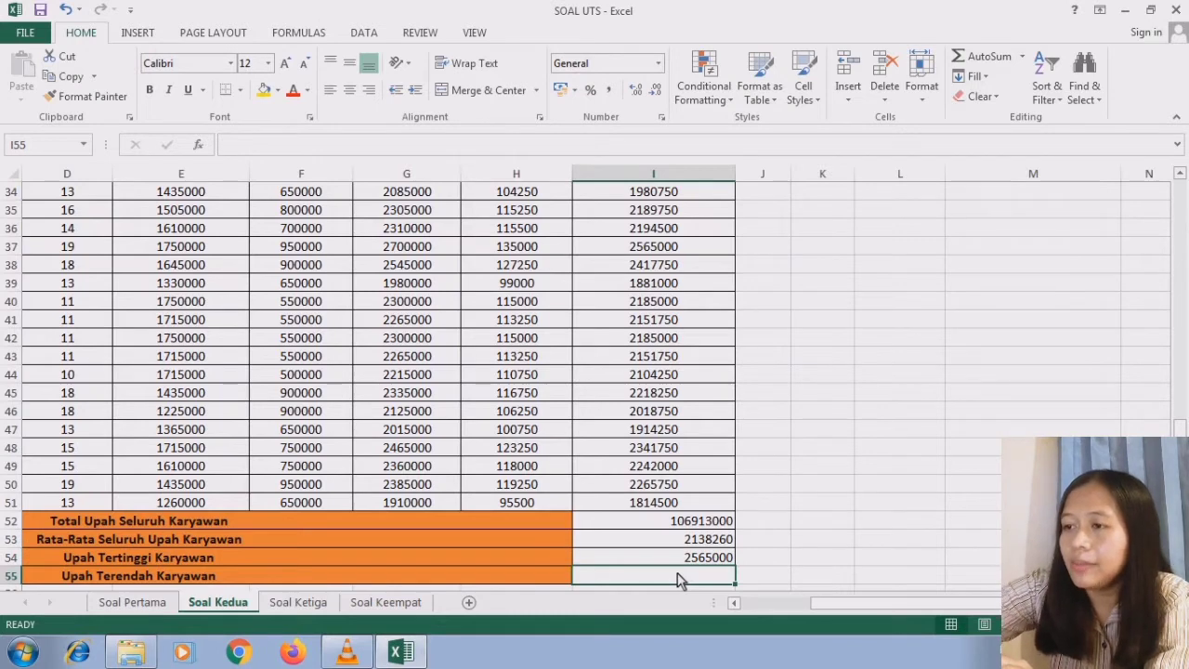
text(=m9)
key(BackSpace)
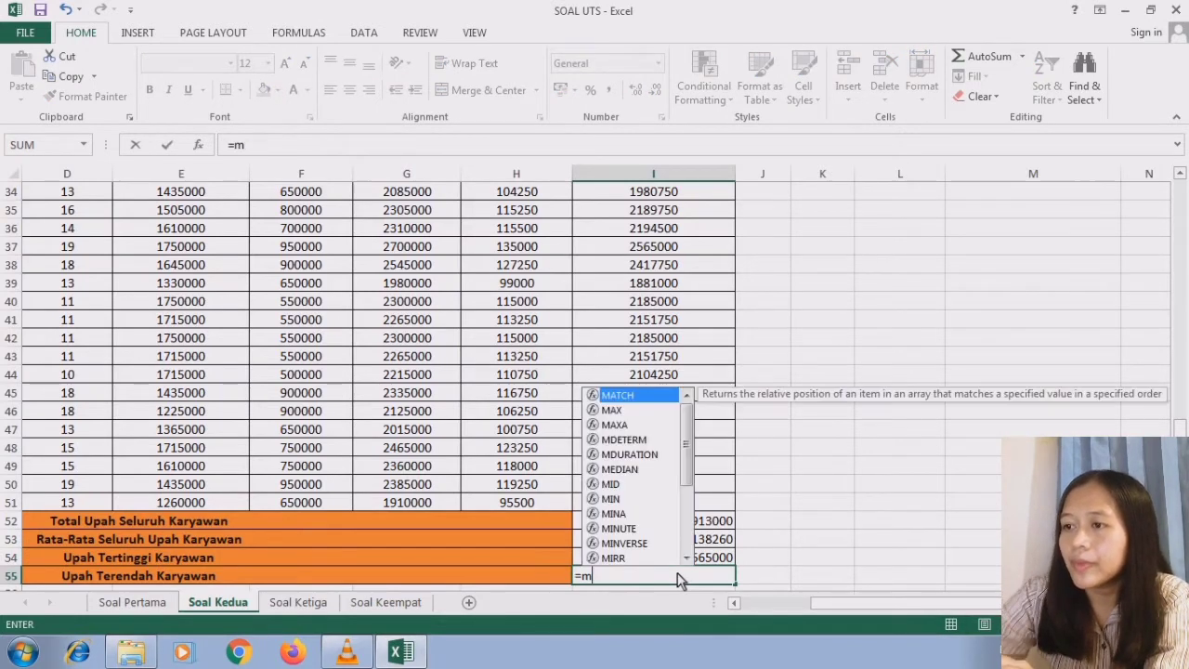
text(i)
double_click(618, 502)
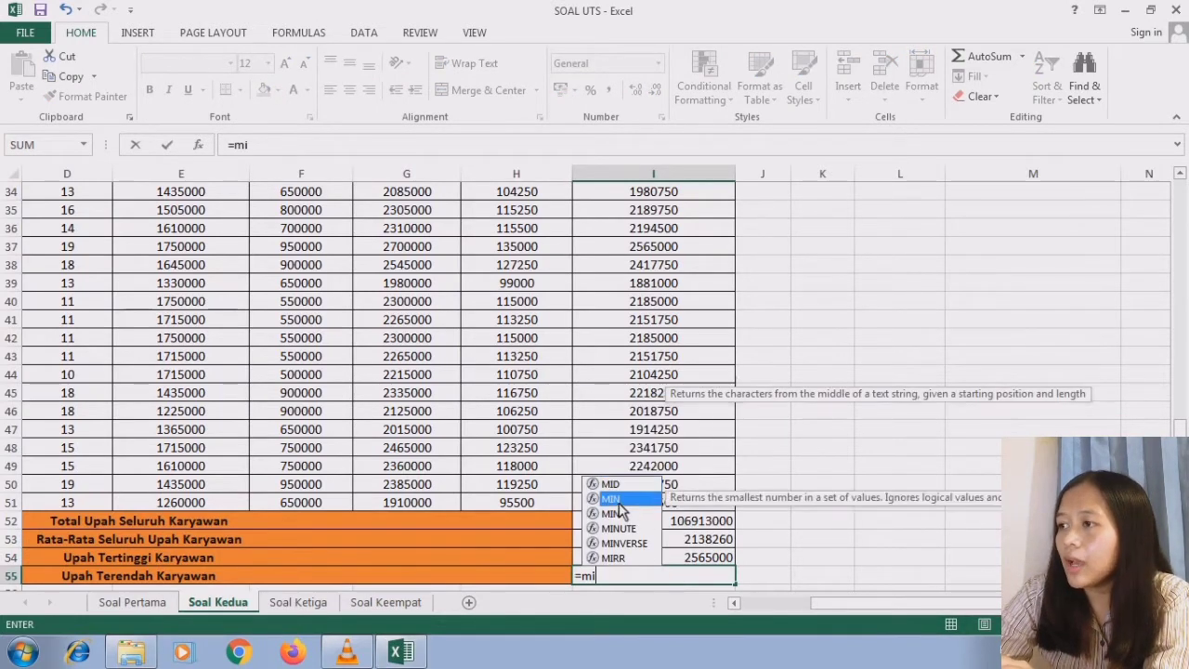
scroll(1180, 427, up, 11)
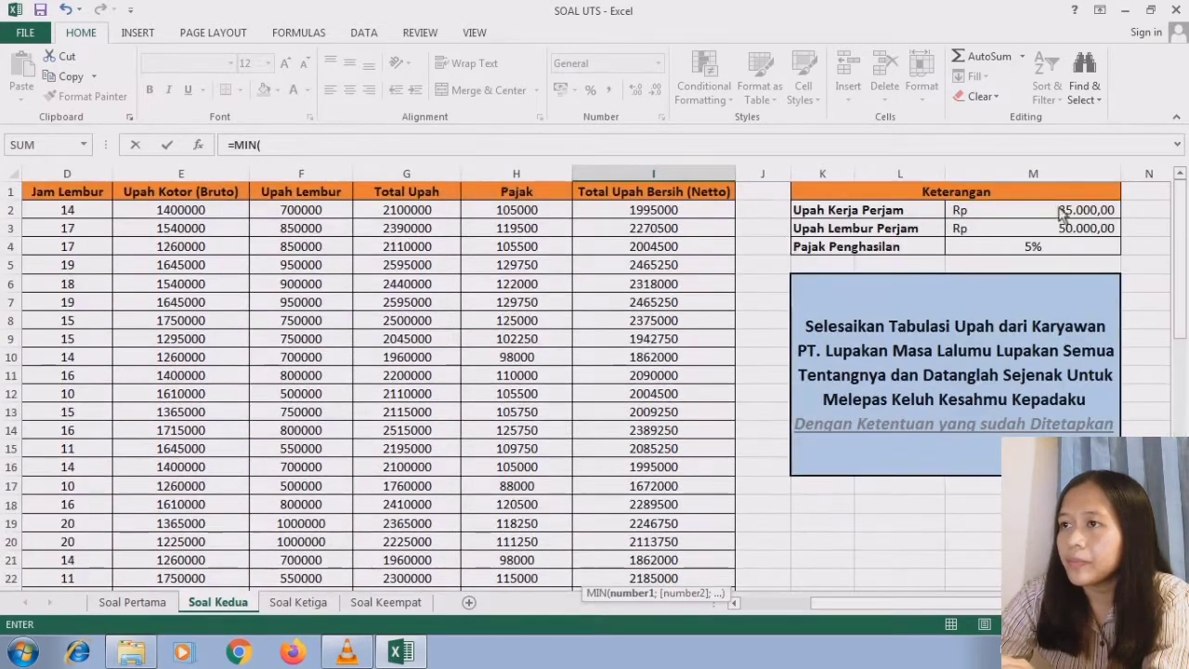
drag(711, 214, 674, 502)
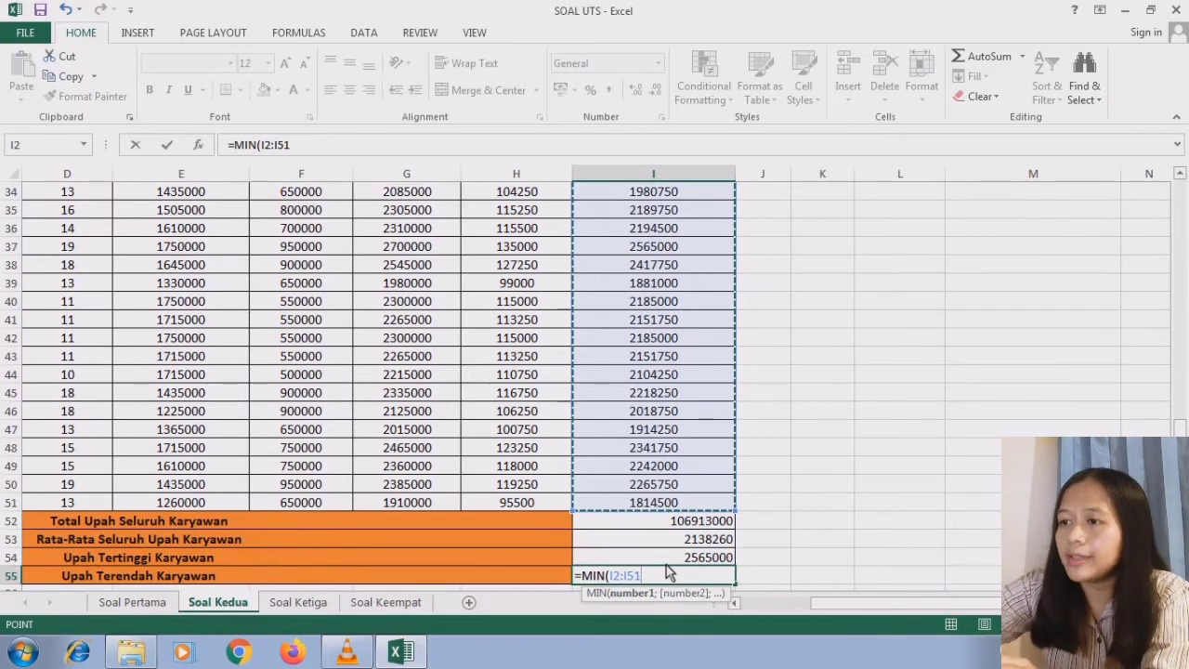
key(Return)
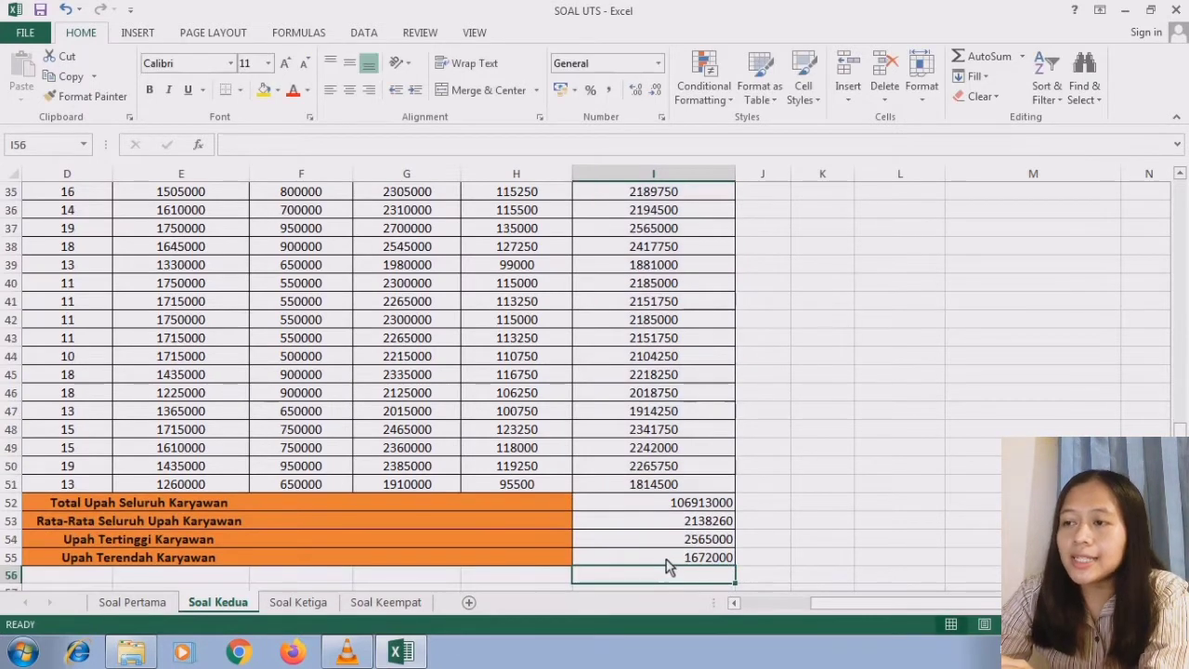
click(669, 561)
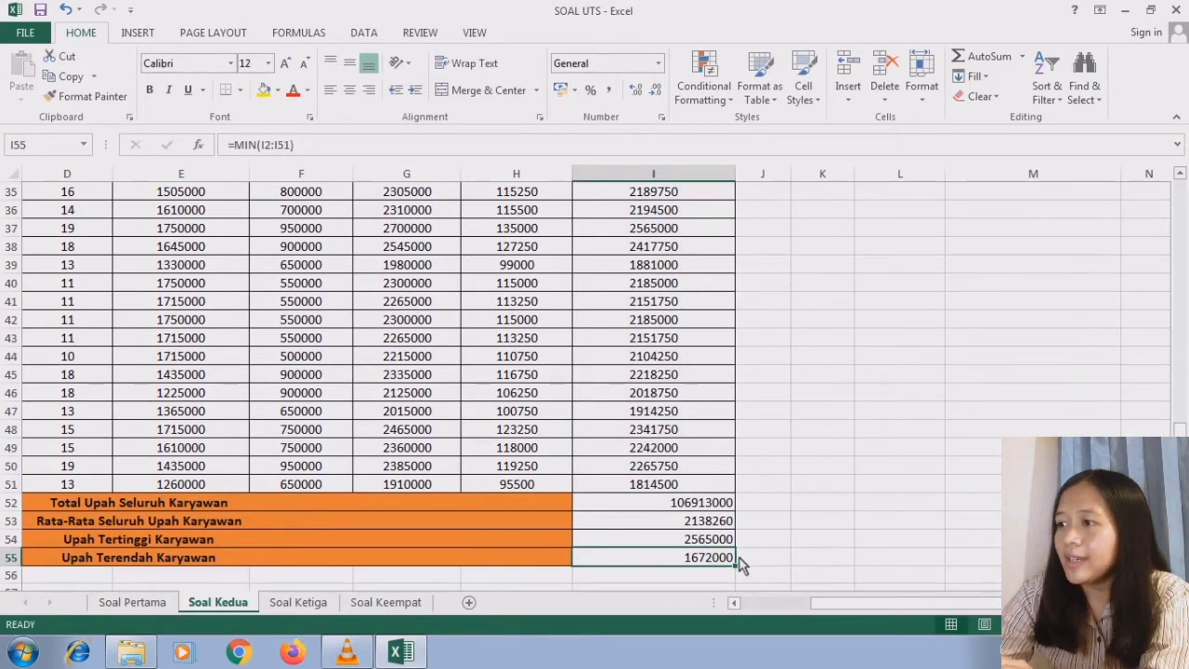
scroll(735, 562, right, 4)
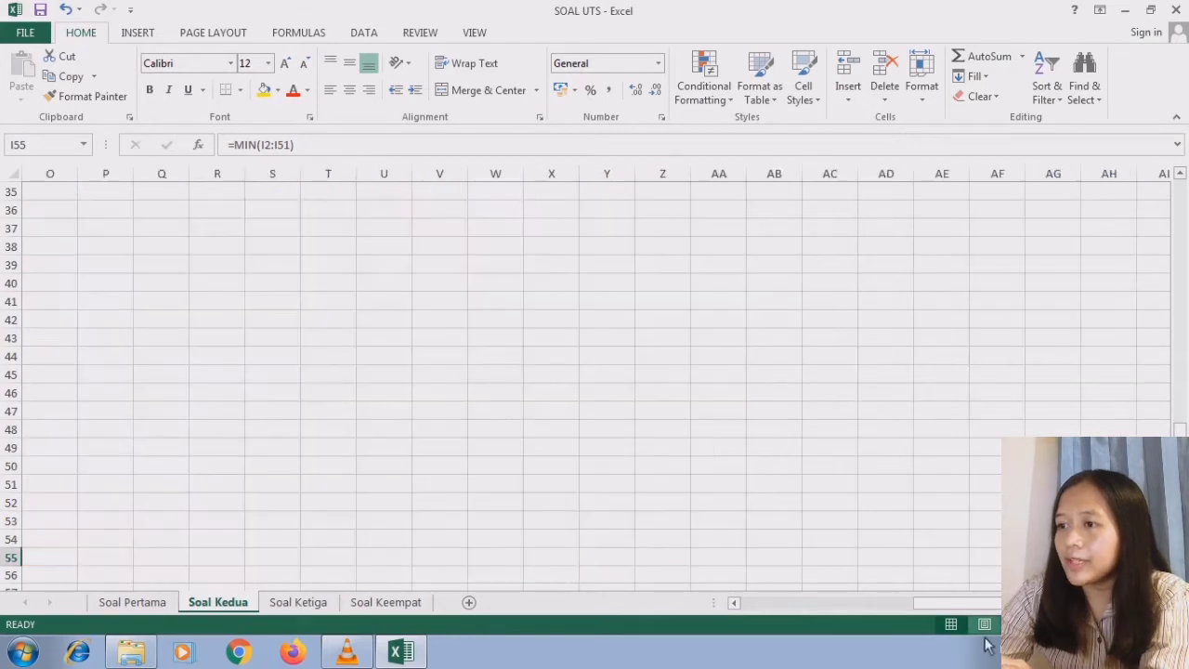
click(734, 603)
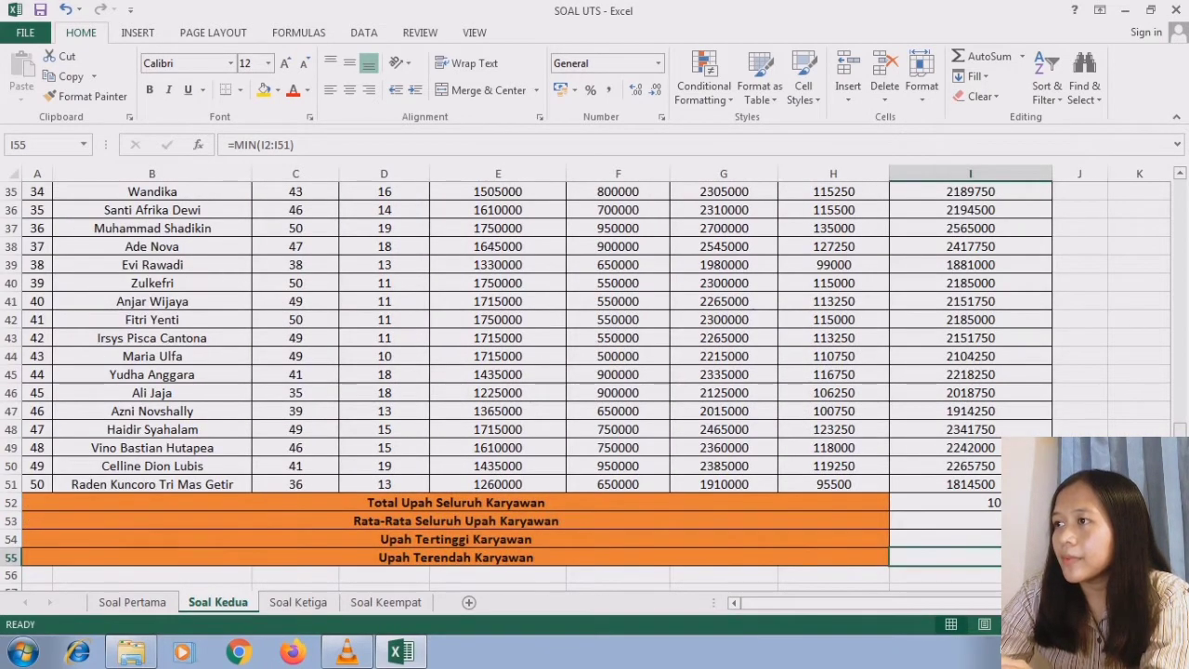
scroll(1172, 240, up, 12)
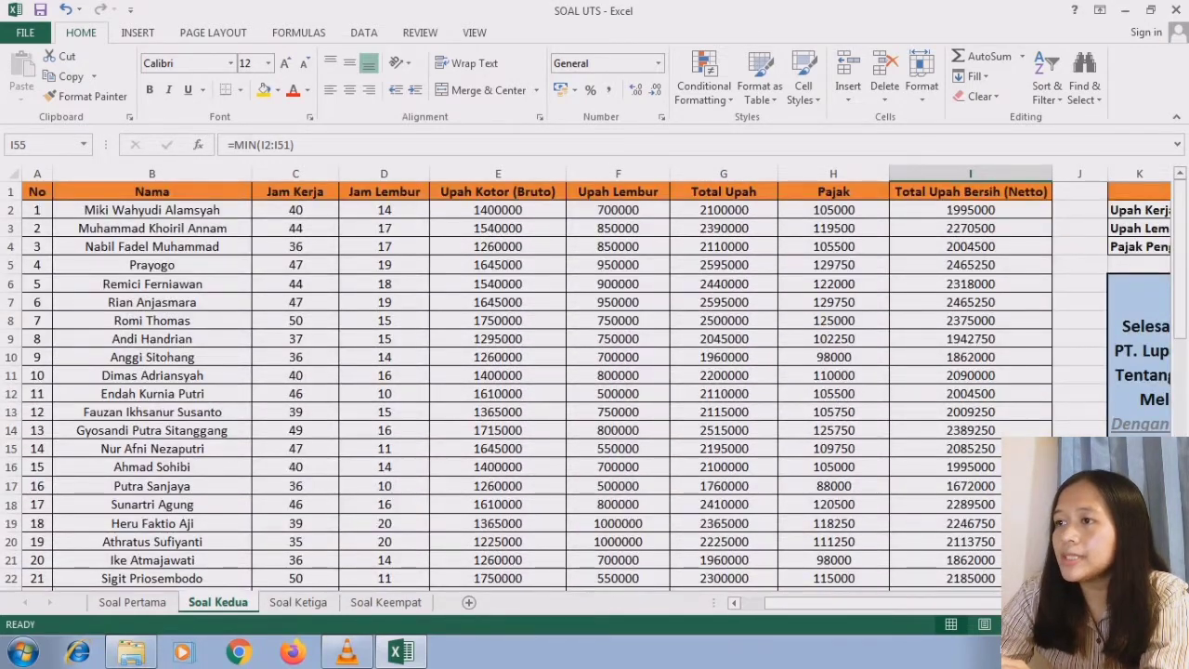
scroll(752, 602, right, 3)
click(994, 413)
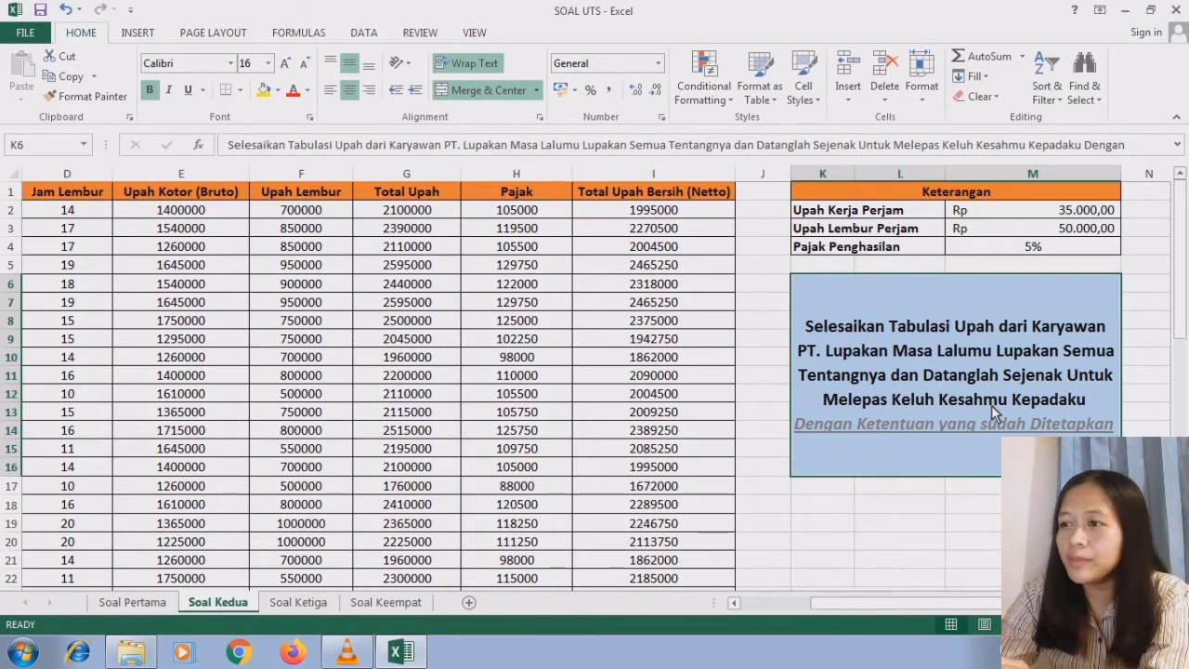
- Format the wage and tax columns E2:I51 as rupiah with the custom two-decimal [$Rp-3809]* #.##0,00 number format
click(734, 605)
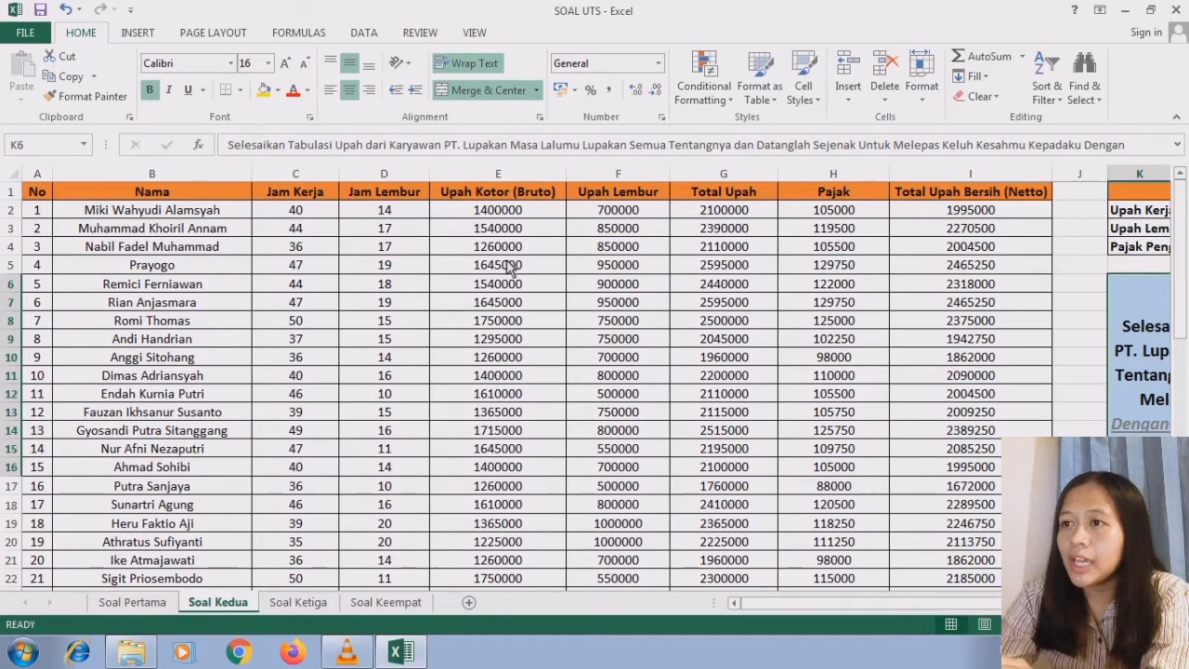
drag(478, 217, 920, 499)
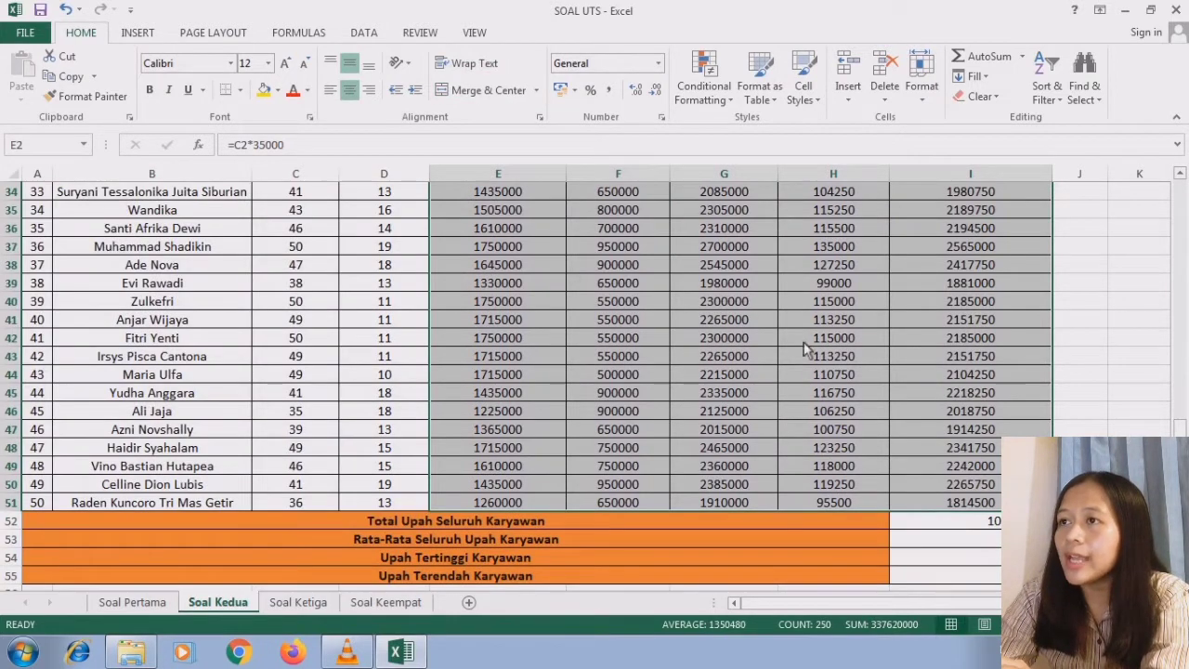
click(658, 65)
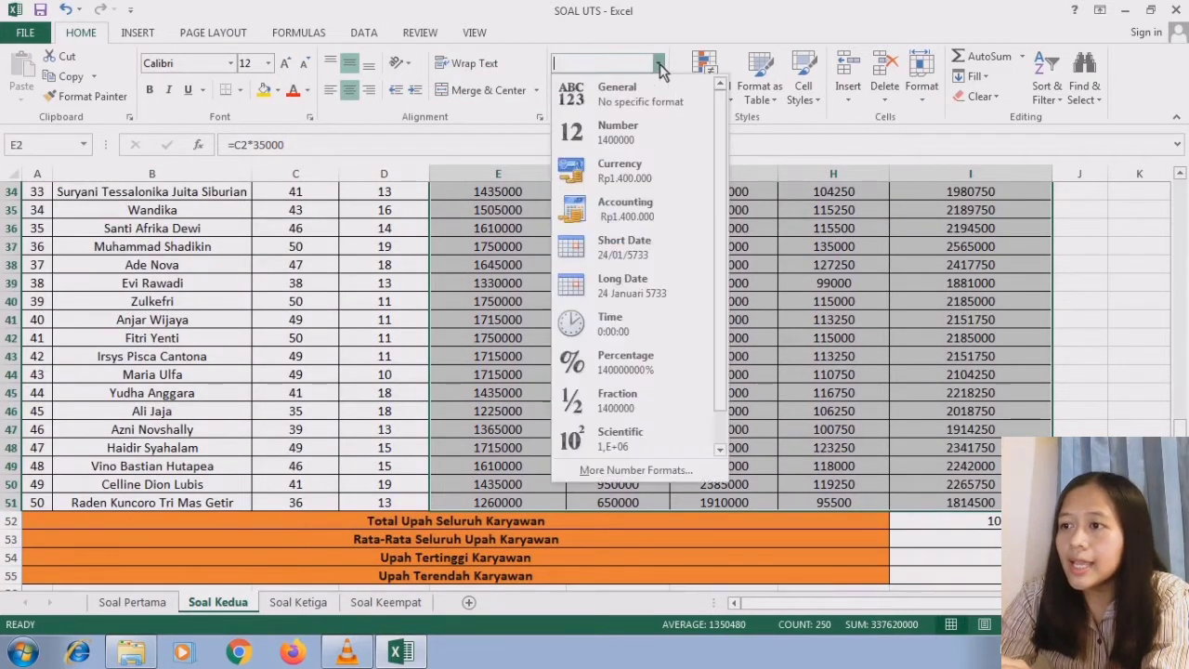
click(645, 472)
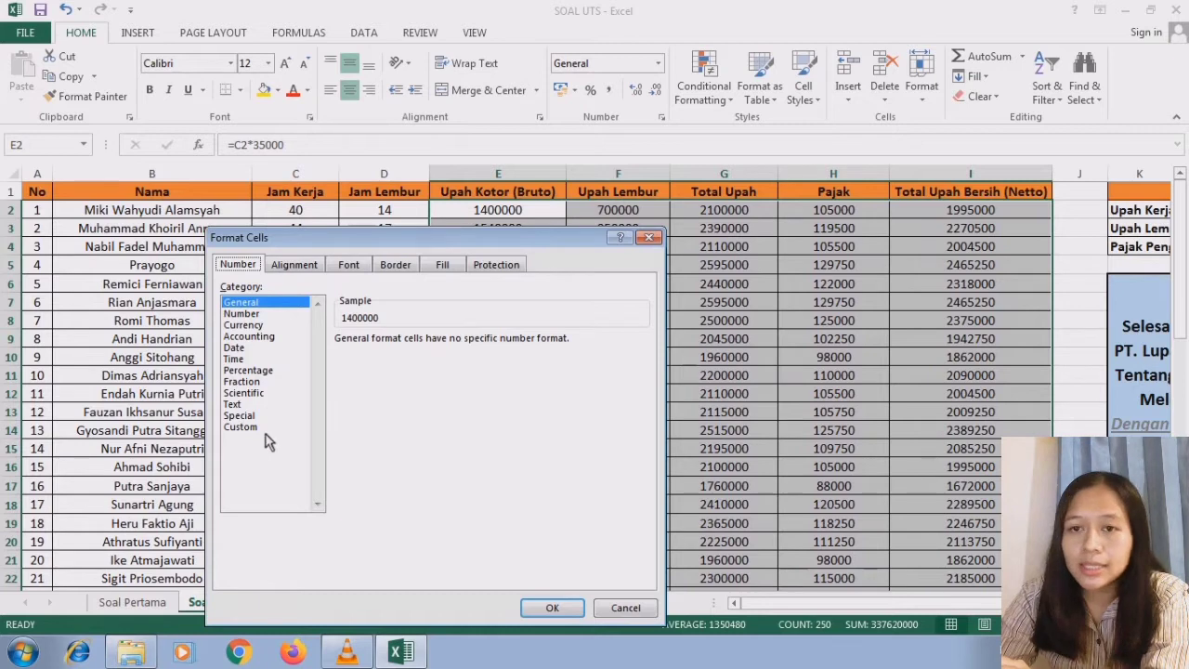
click(239, 427)
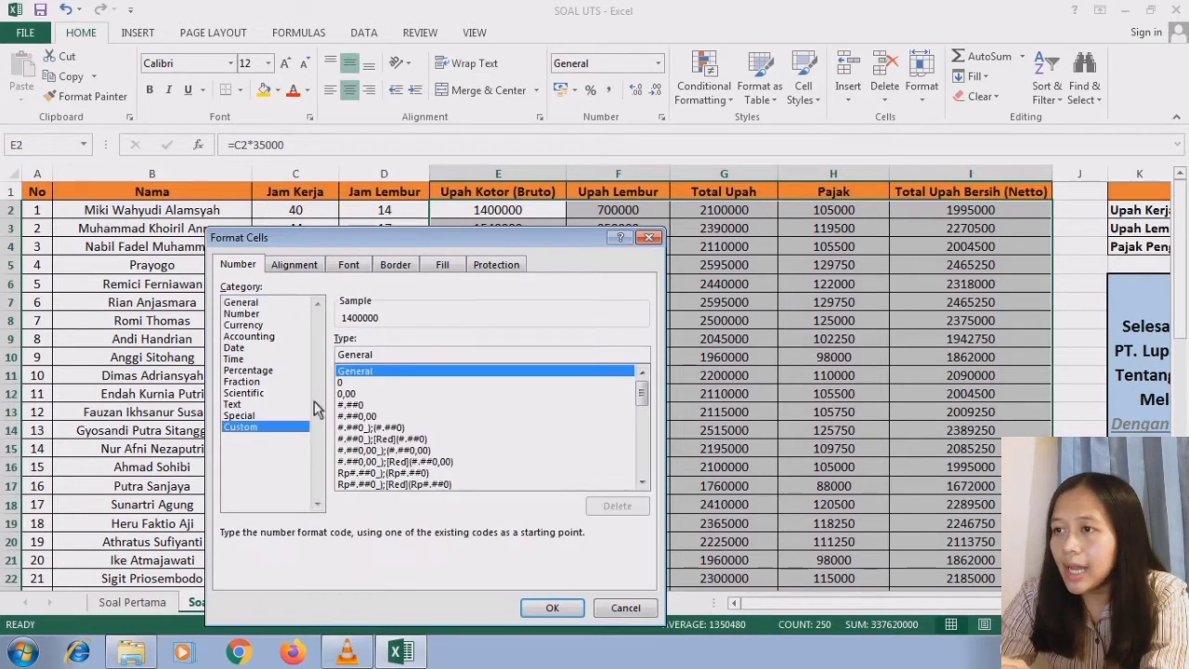
drag(645, 401, 643, 459)
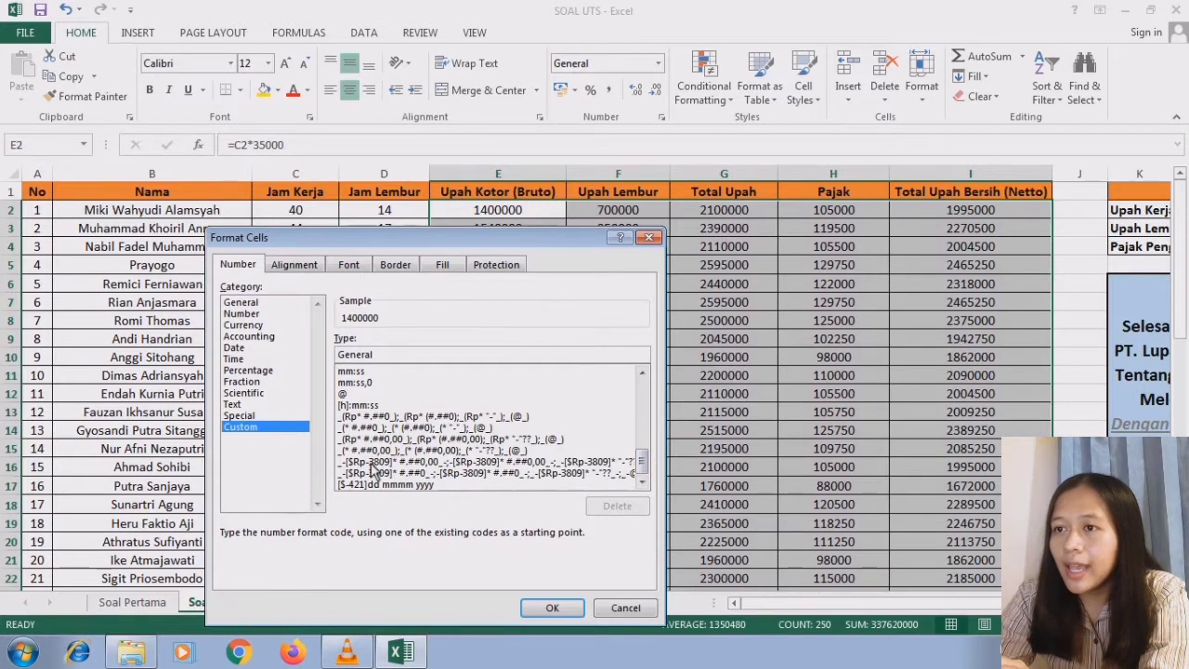
click(372, 461)
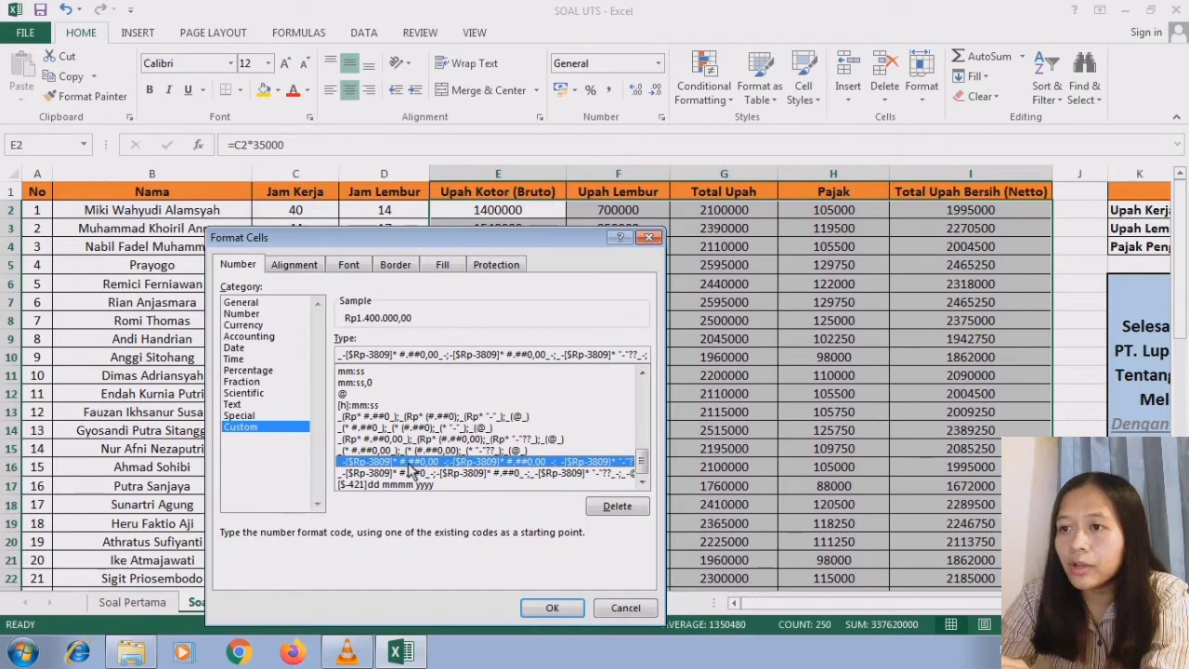
click(548, 607)
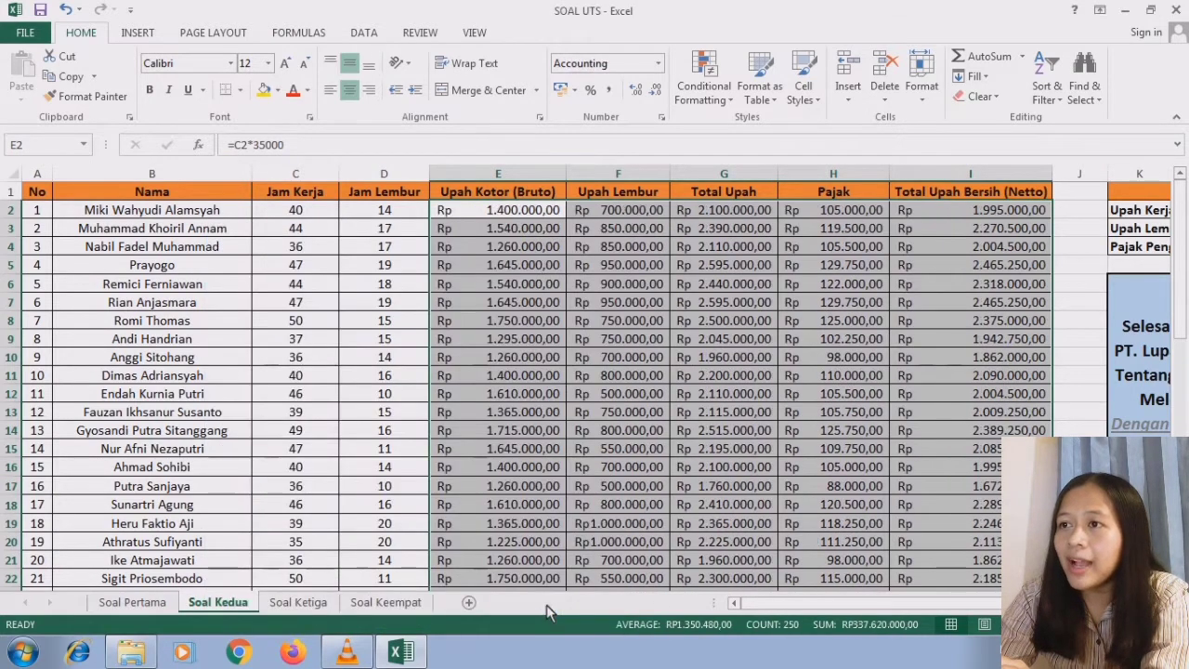
click(517, 433)
click(481, 216)
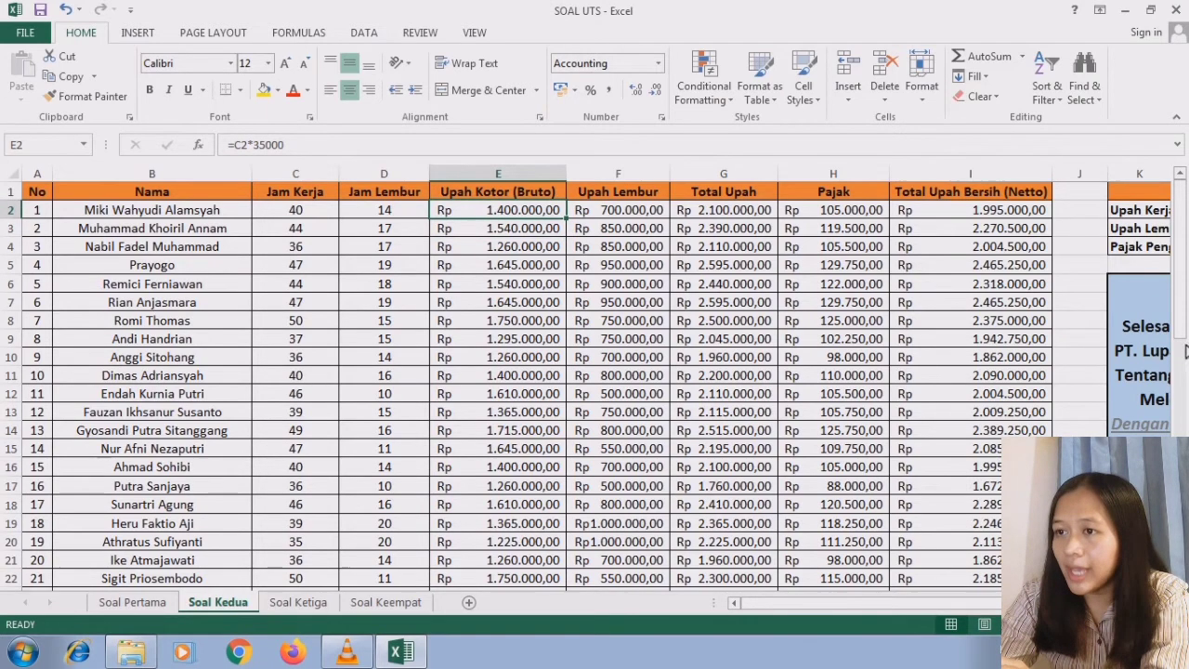
- Apply the custom two-decimal [$Rp-3809]* #.##0,00 rupiah format to the four wage summary cells I52:I55
drag(1180, 269, 1179, 344)
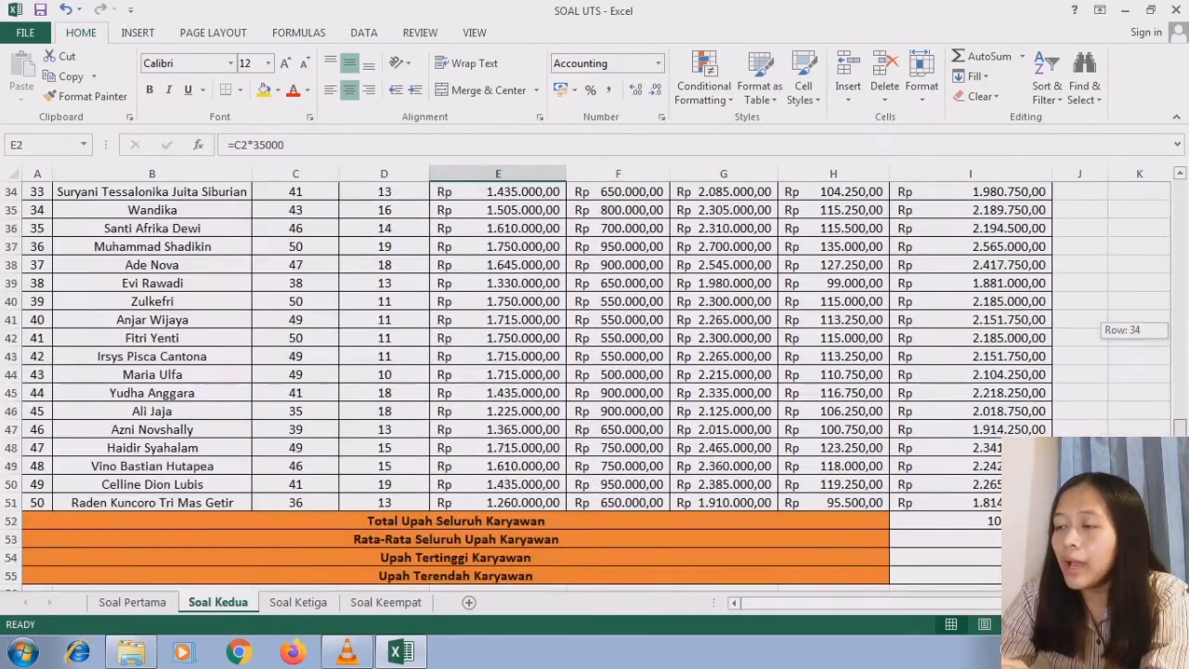
drag(940, 526, 969, 509)
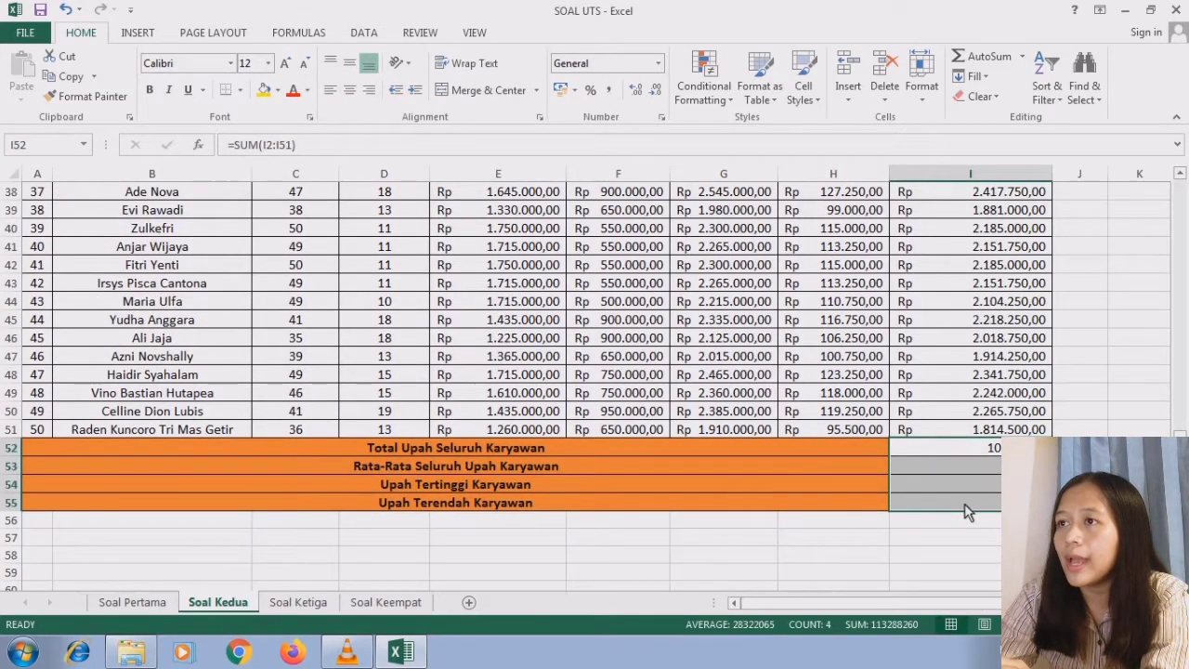
click(658, 63)
click(637, 470)
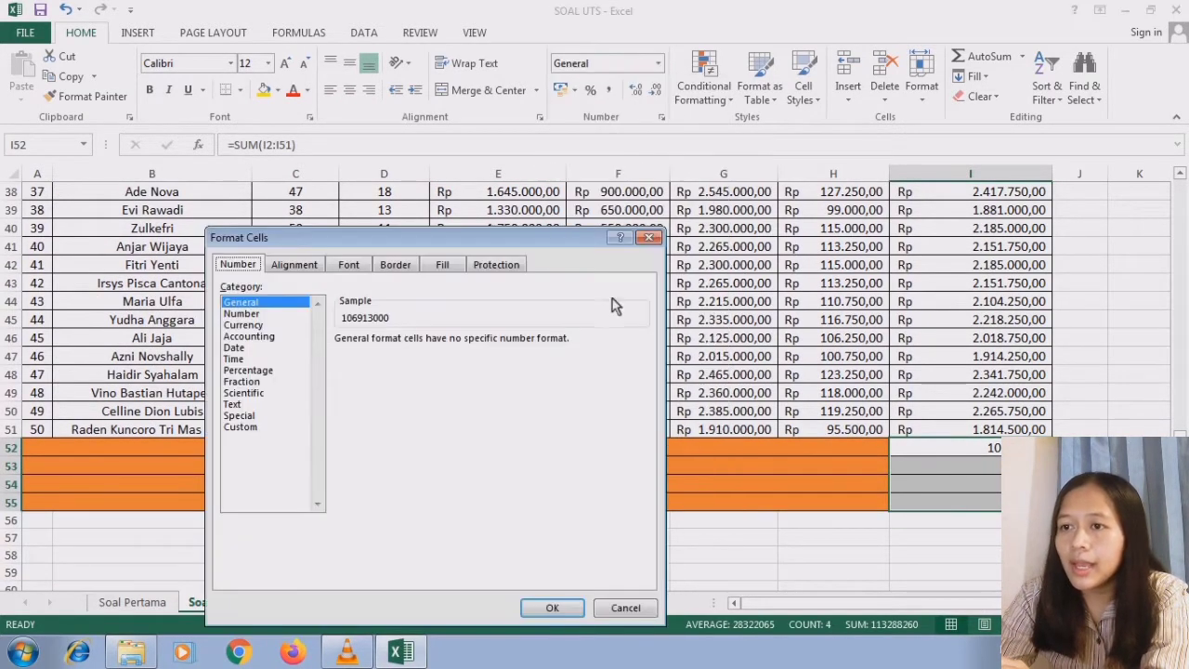
click(253, 428)
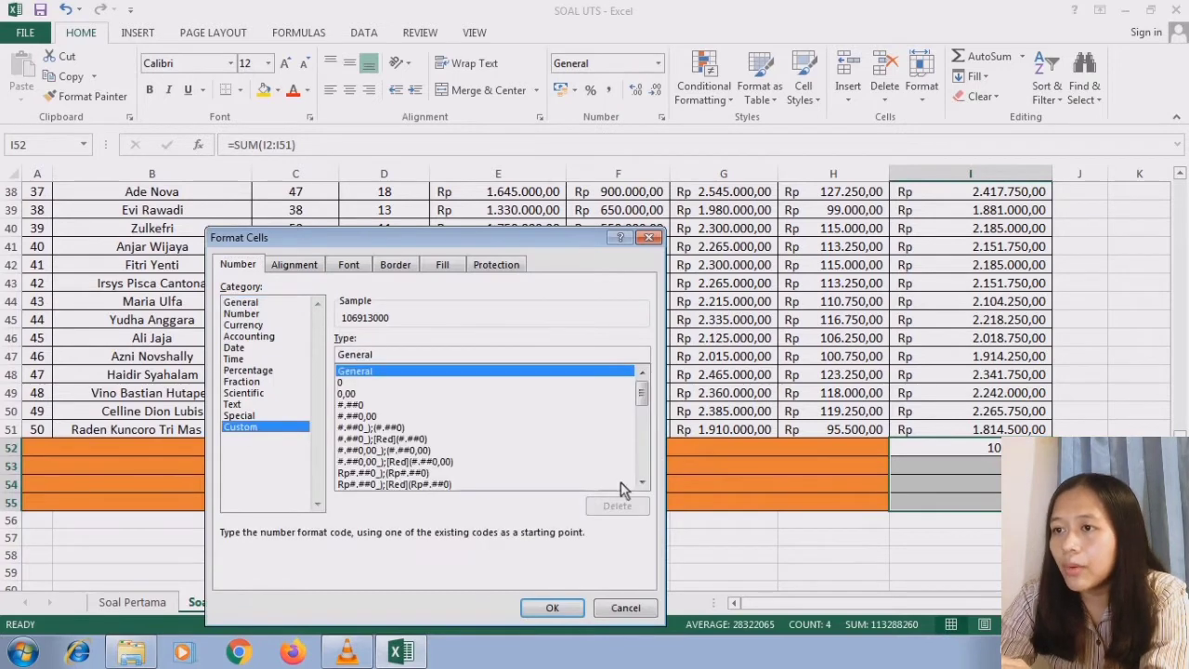
drag(642, 405, 643, 470)
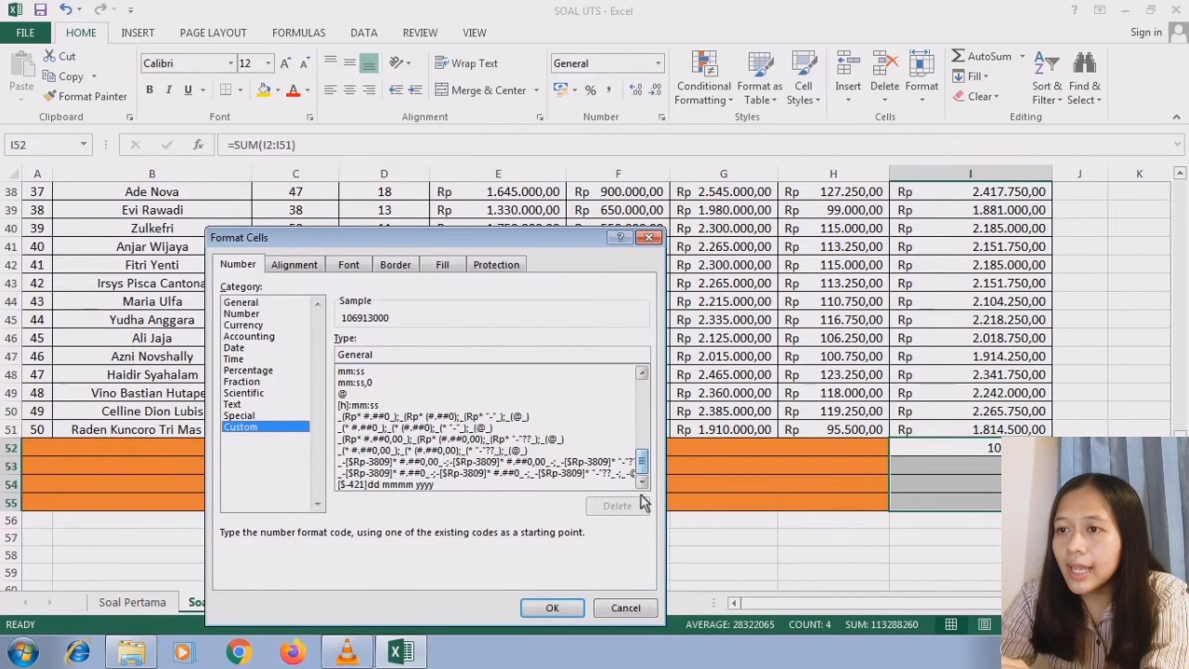
click(383, 462)
click(554, 608)
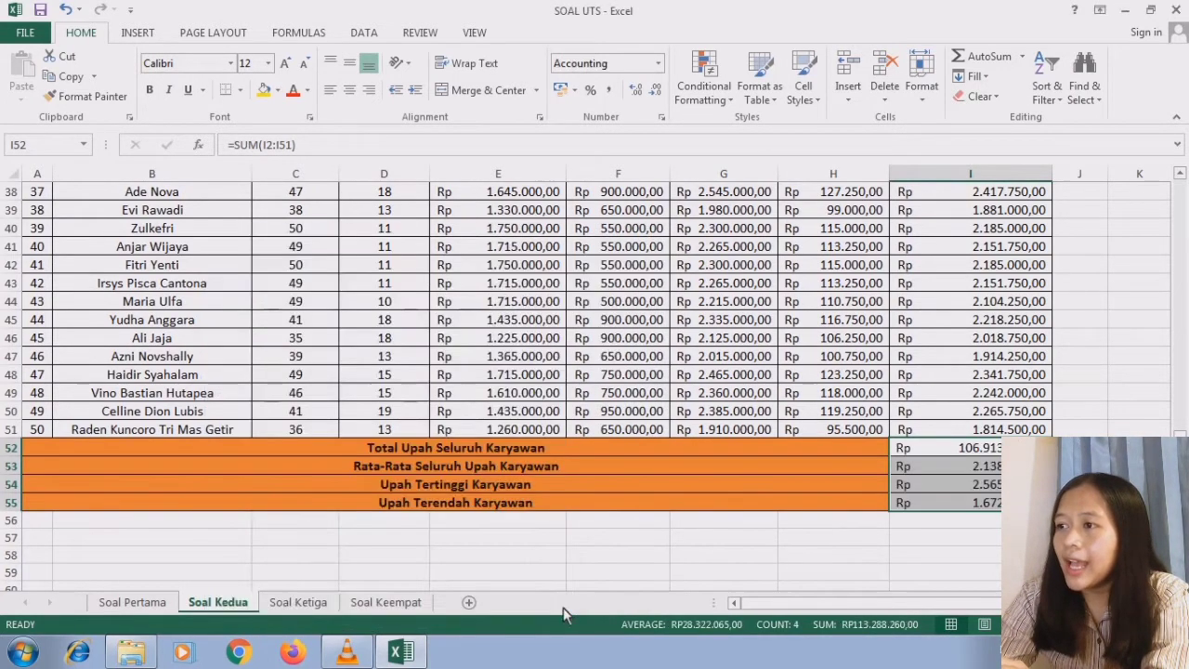
click(962, 487)
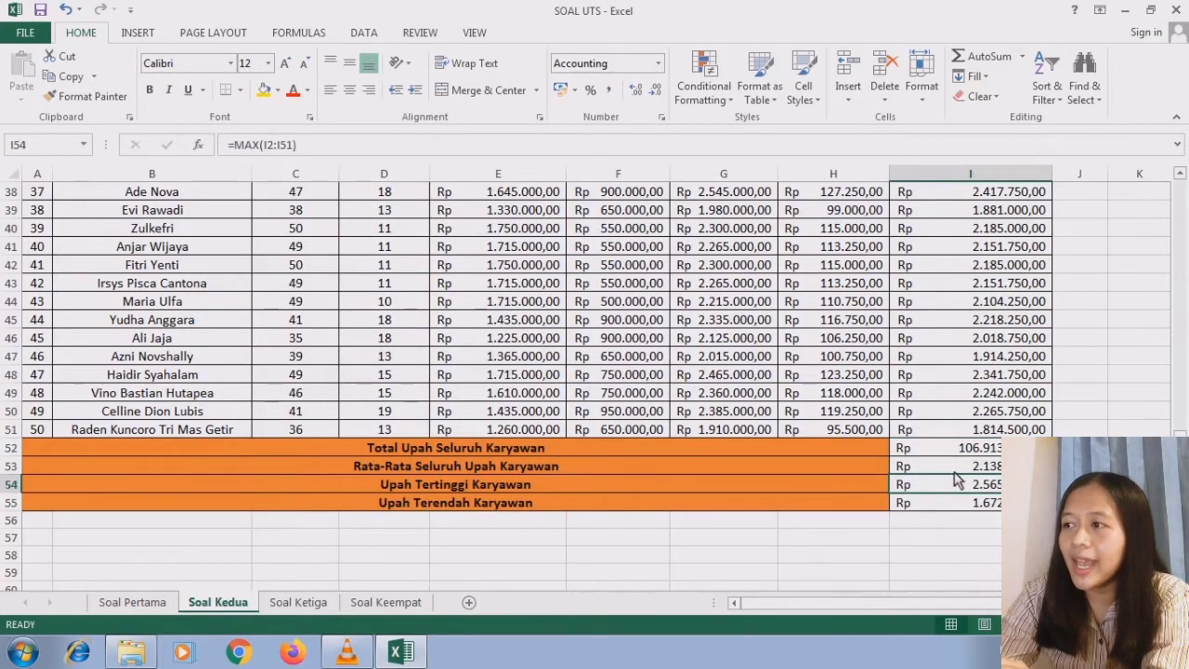
- Switch to the Soal Ketiga sheet and read the student grade task note in H10
scroll(1178, 342, up, 12)
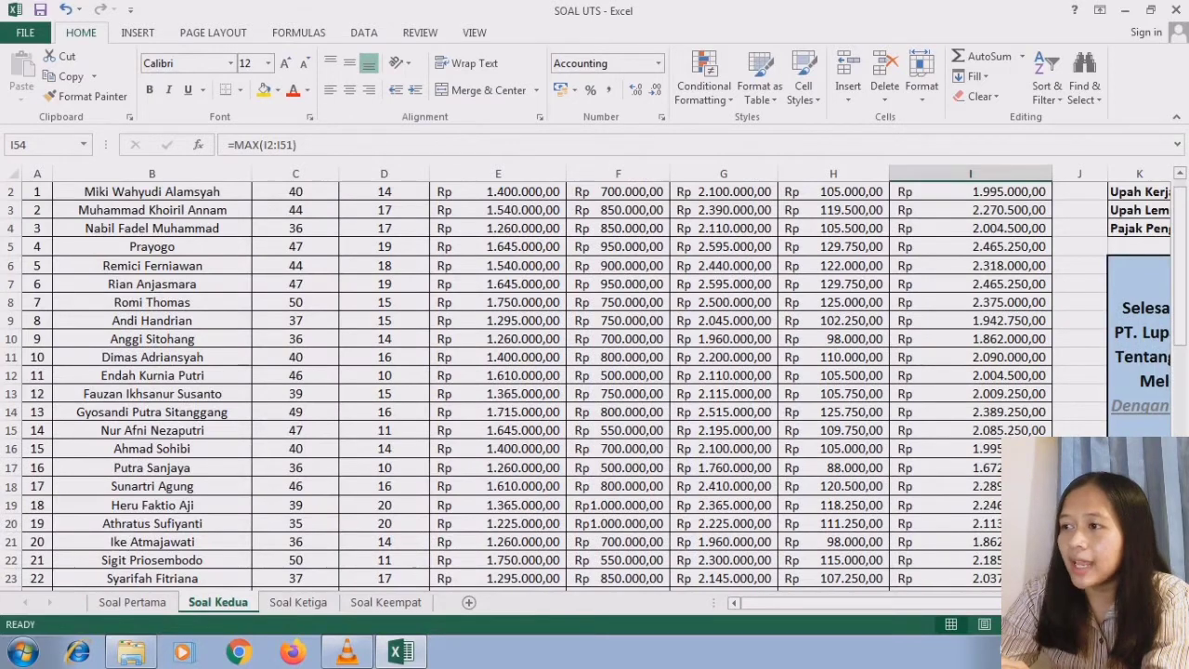
scroll(1005, 423, right, 1)
scroll(594, 381, right, 2)
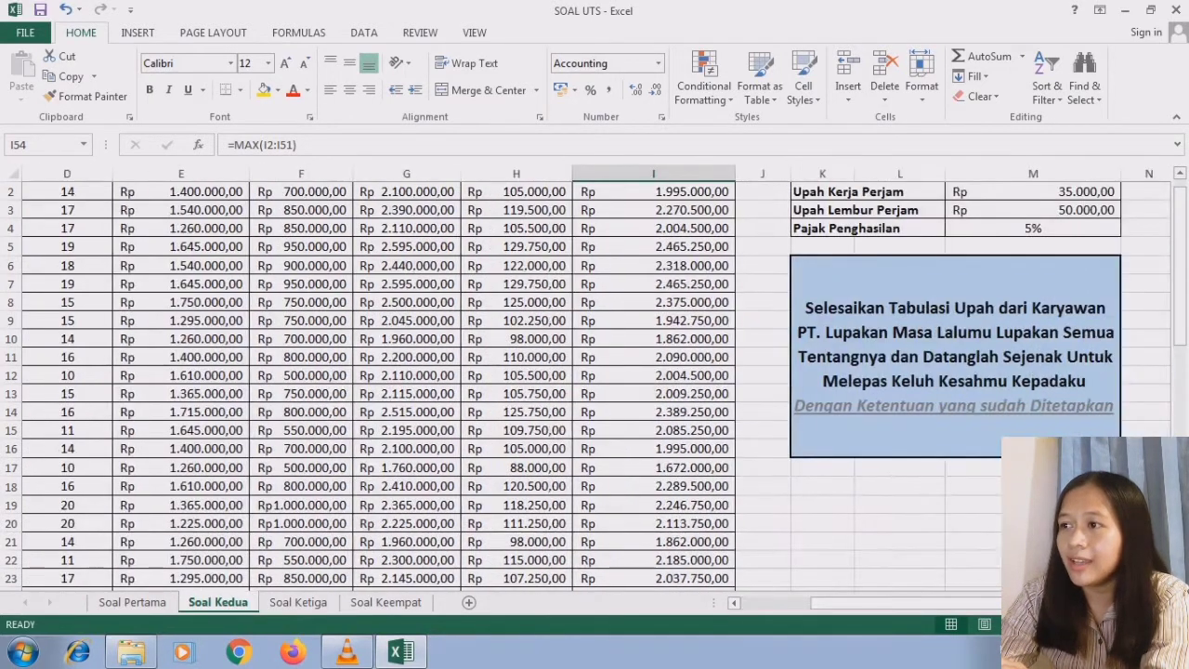
scroll(1178, 297, up, 1)
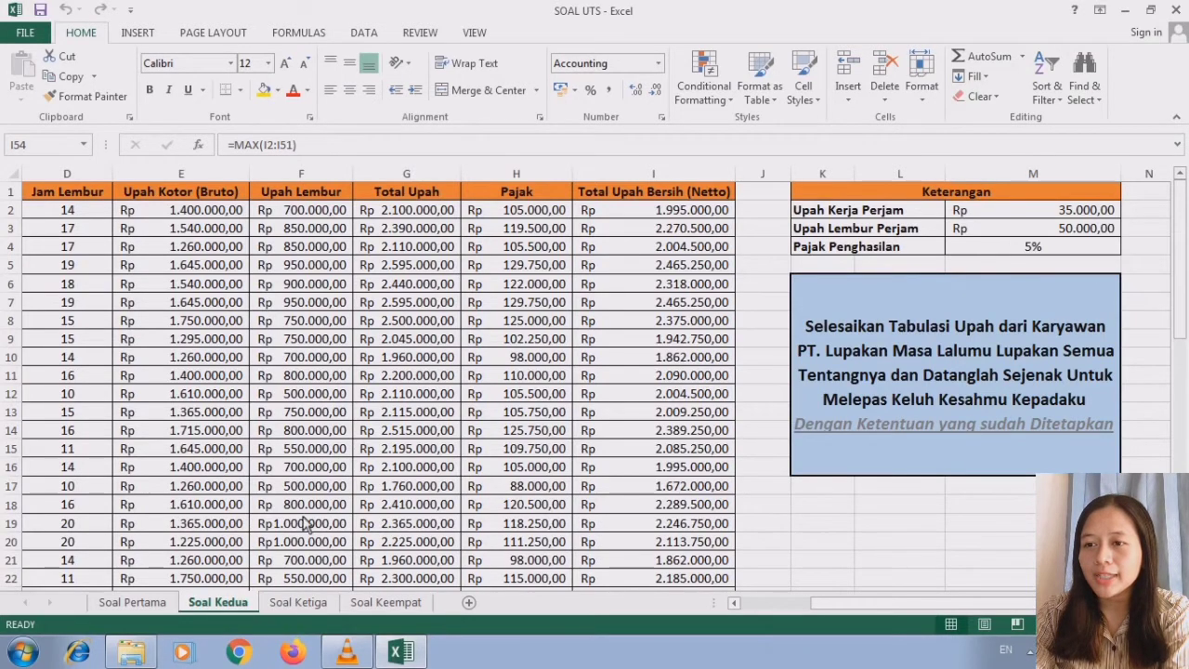
click(299, 604)
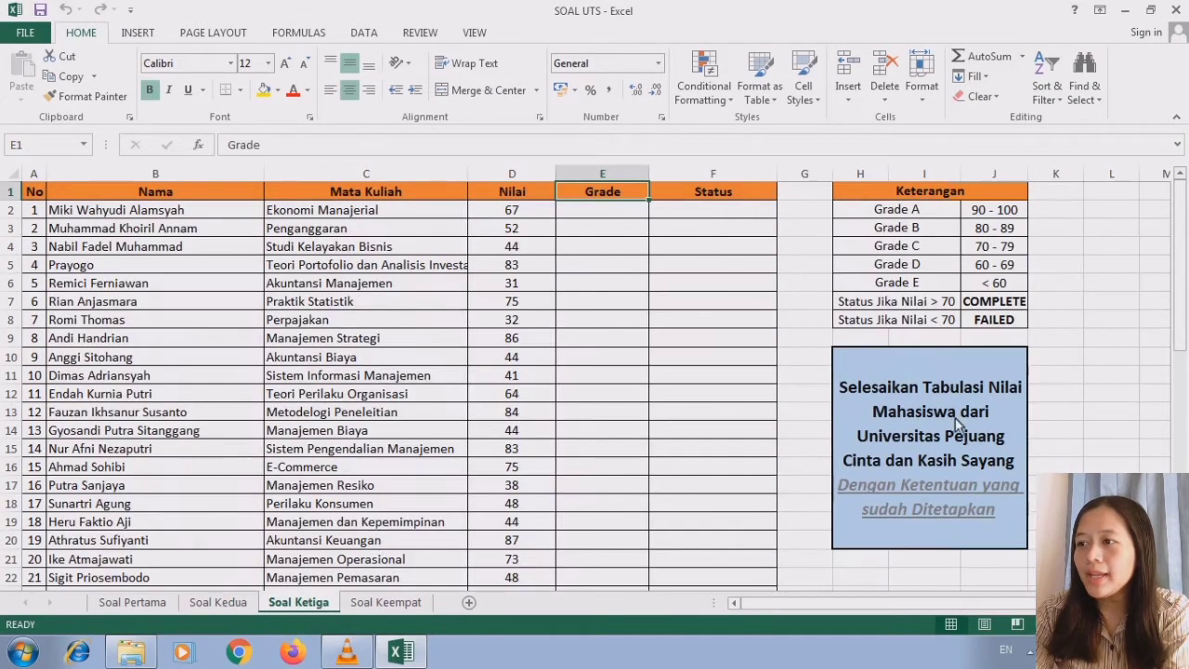
click(980, 543)
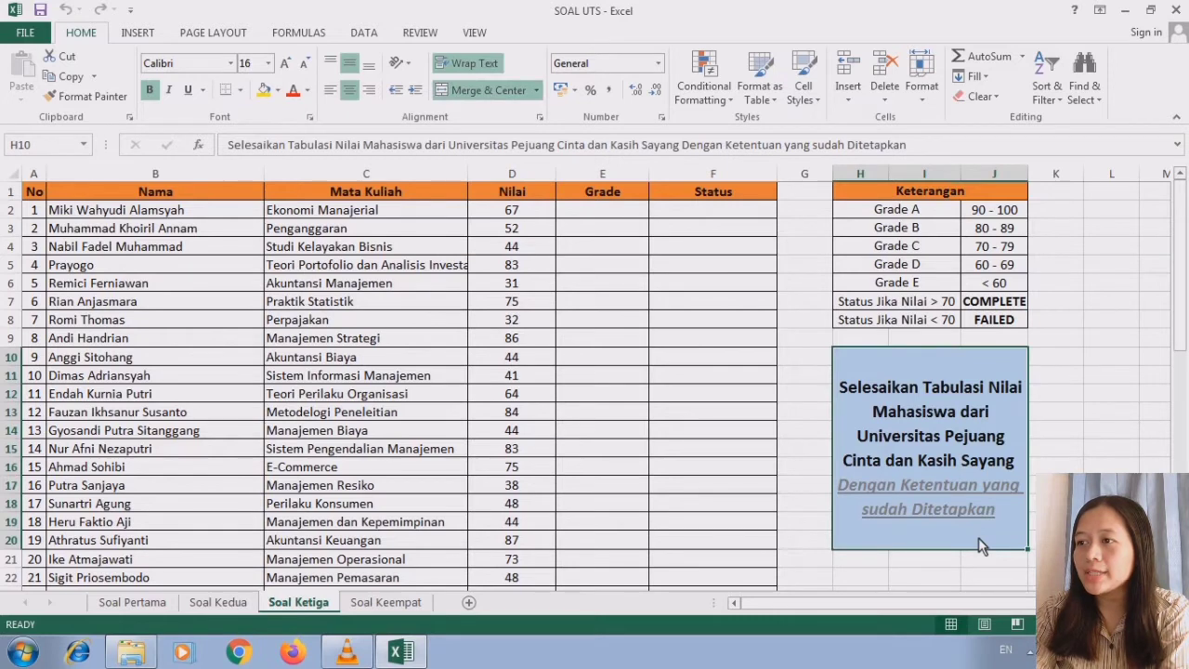
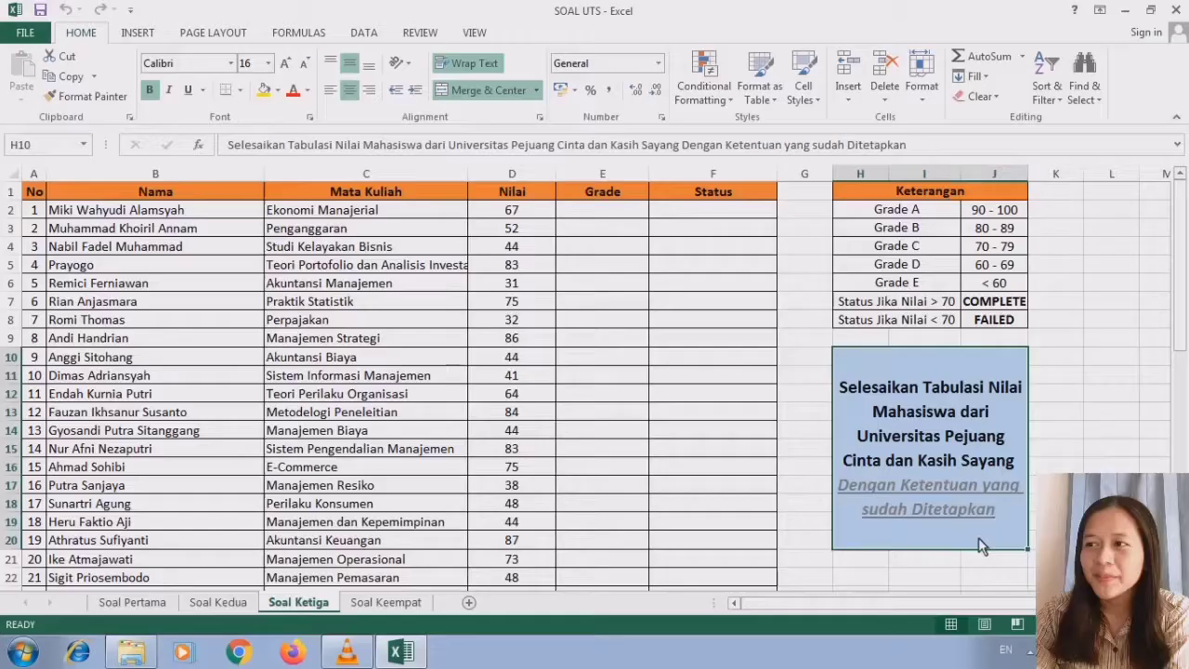
click(619, 191)
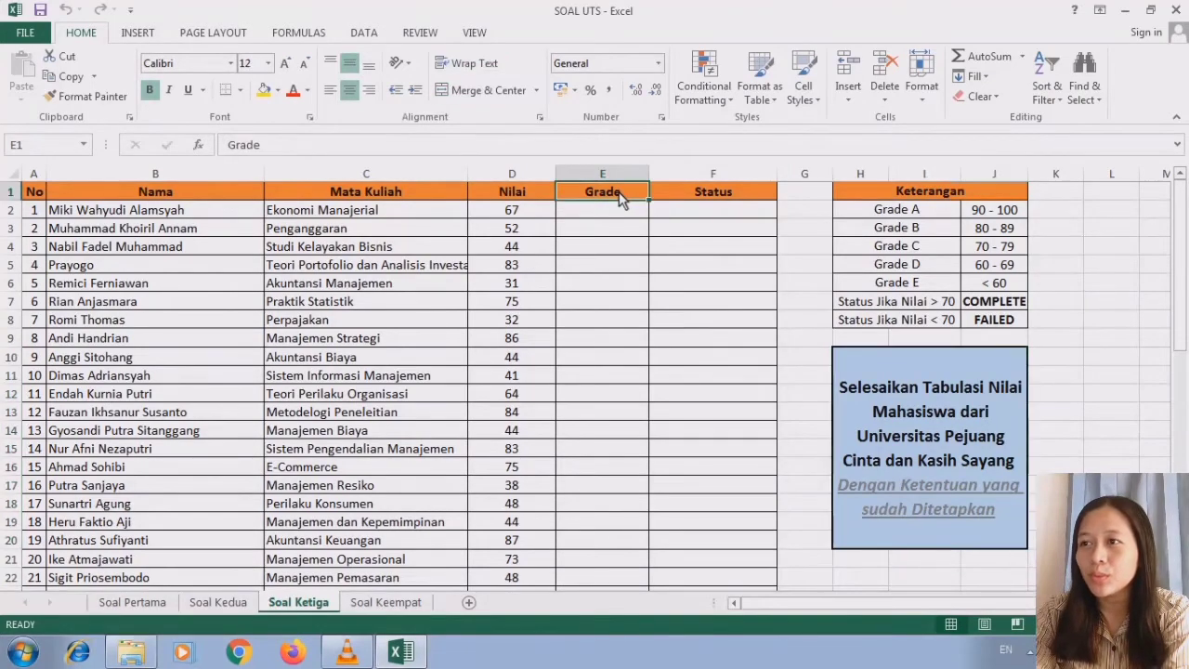
click(685, 199)
click(639, 195)
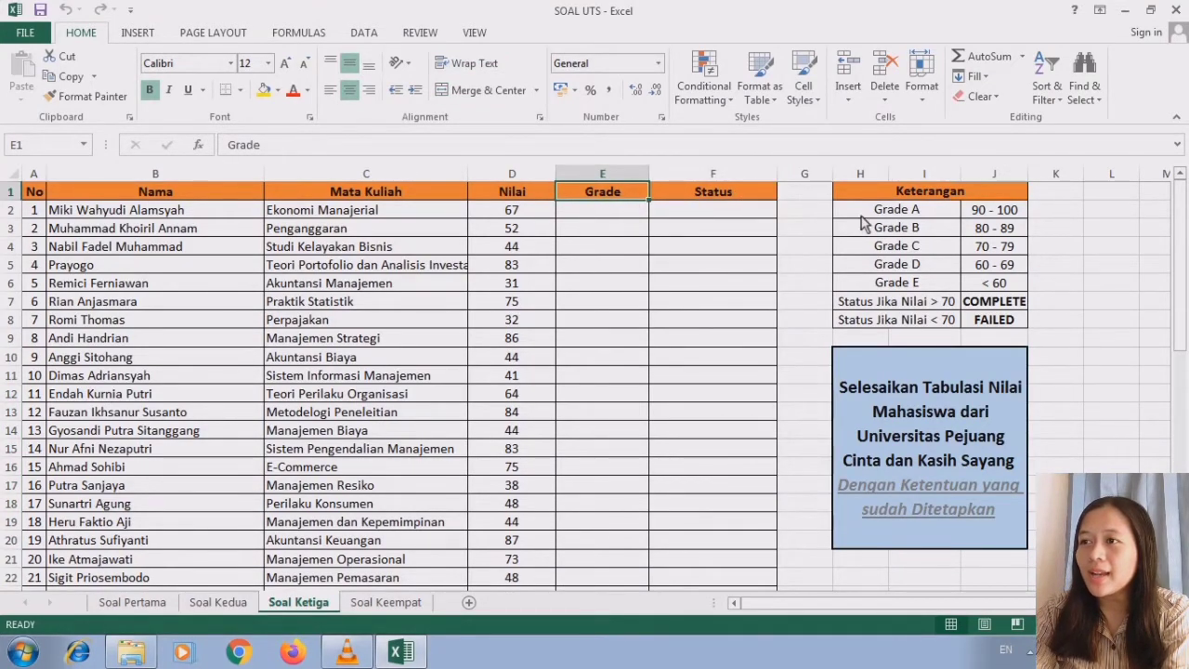
click(924, 197)
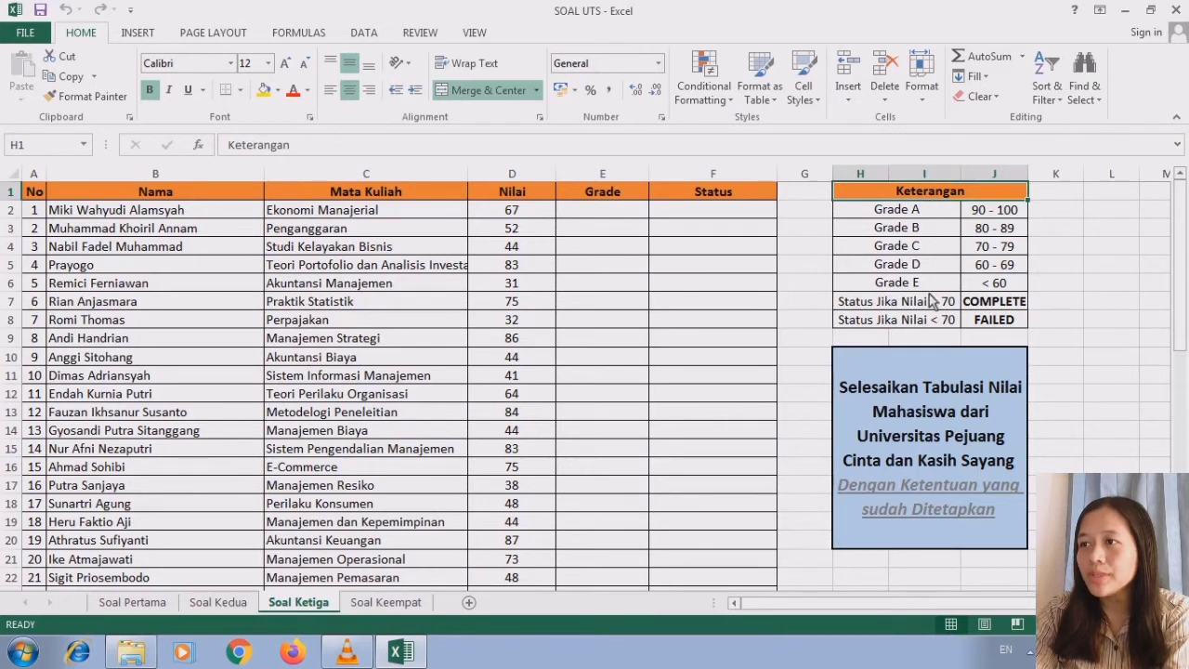
click(596, 198)
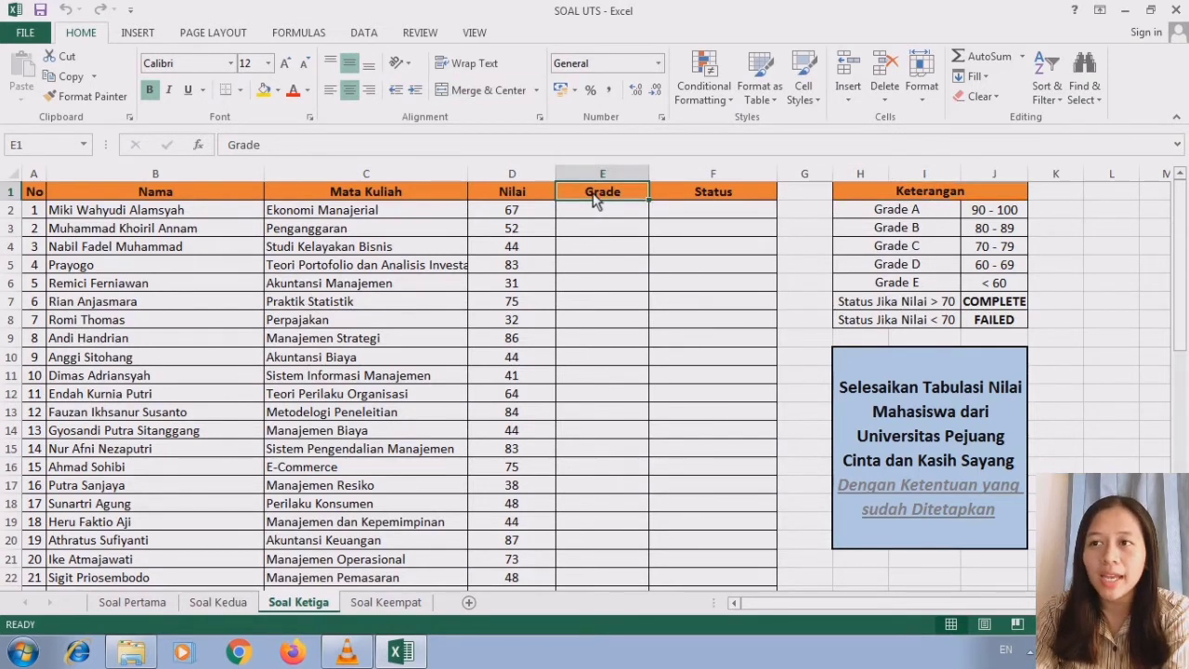
- Begin the Grade formula in E2 with =IF(D2>=90;"A" so scores of 90 or more return A
click(609, 217)
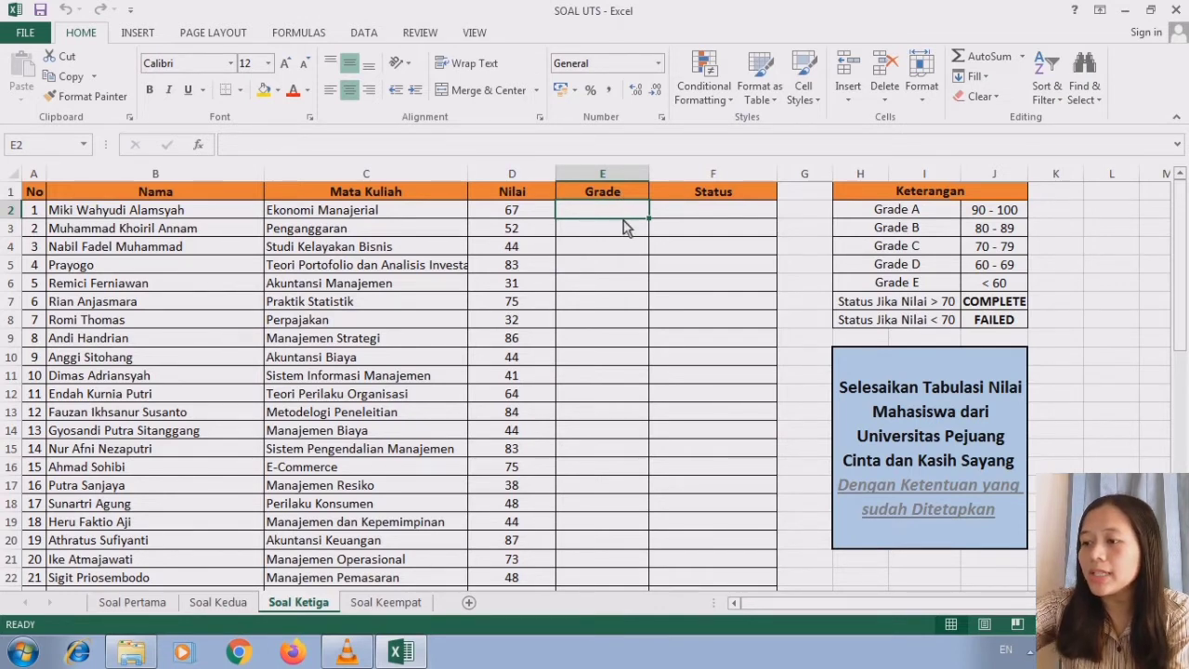
text(=)
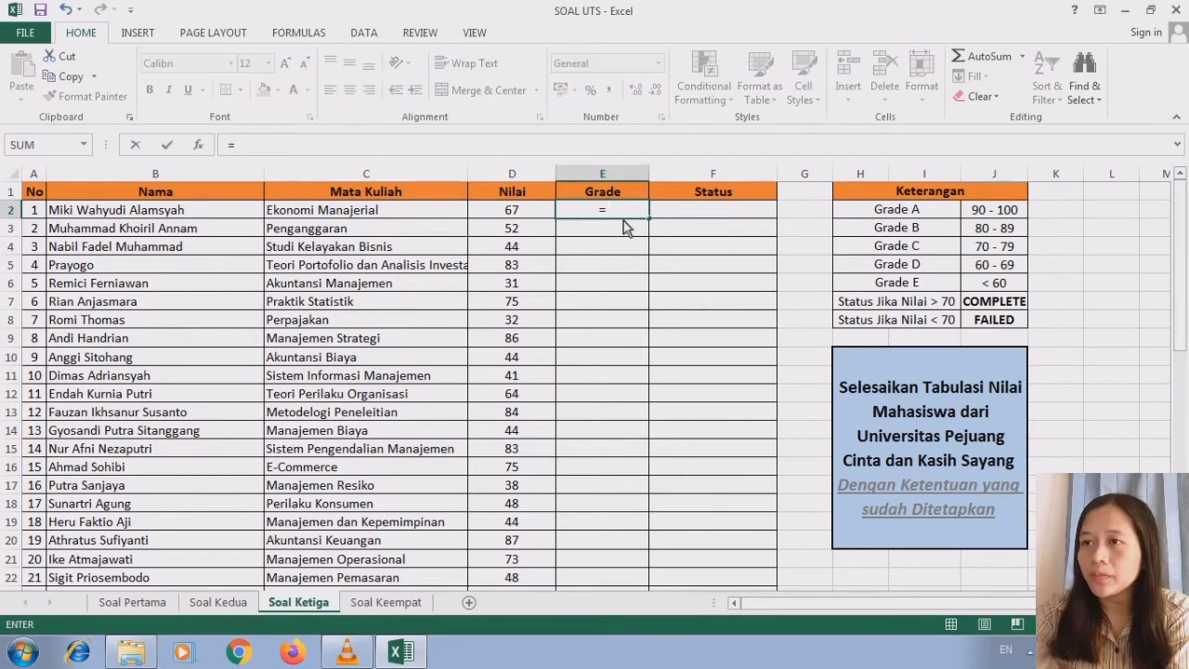
text(IF()
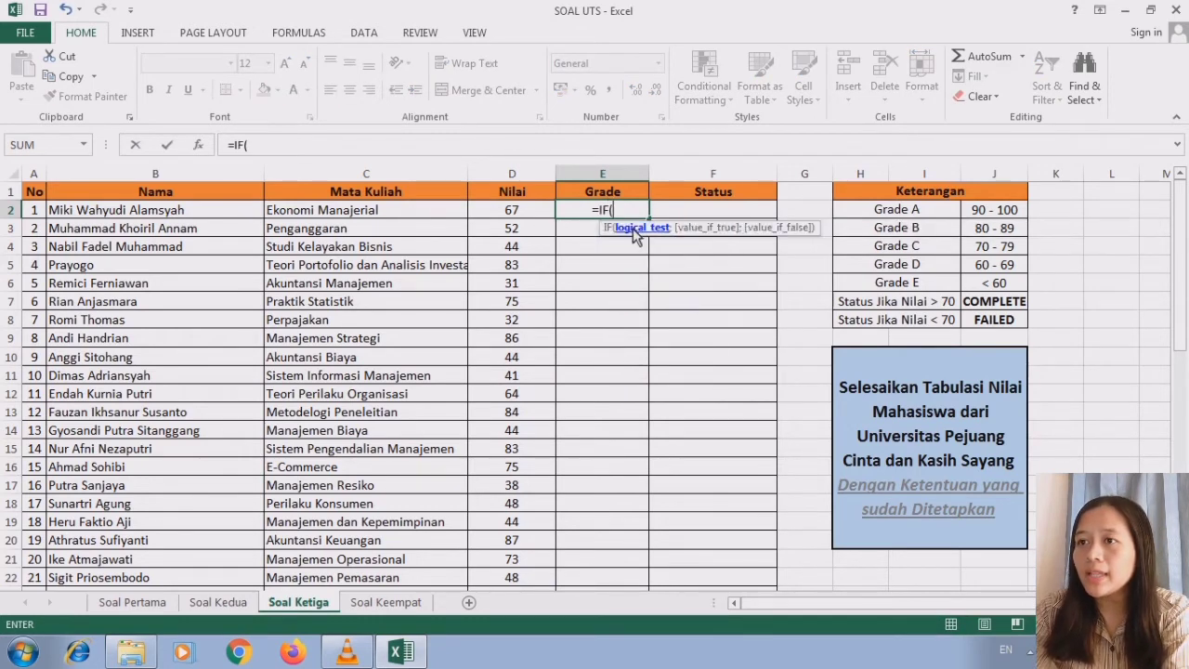
click(520, 209)
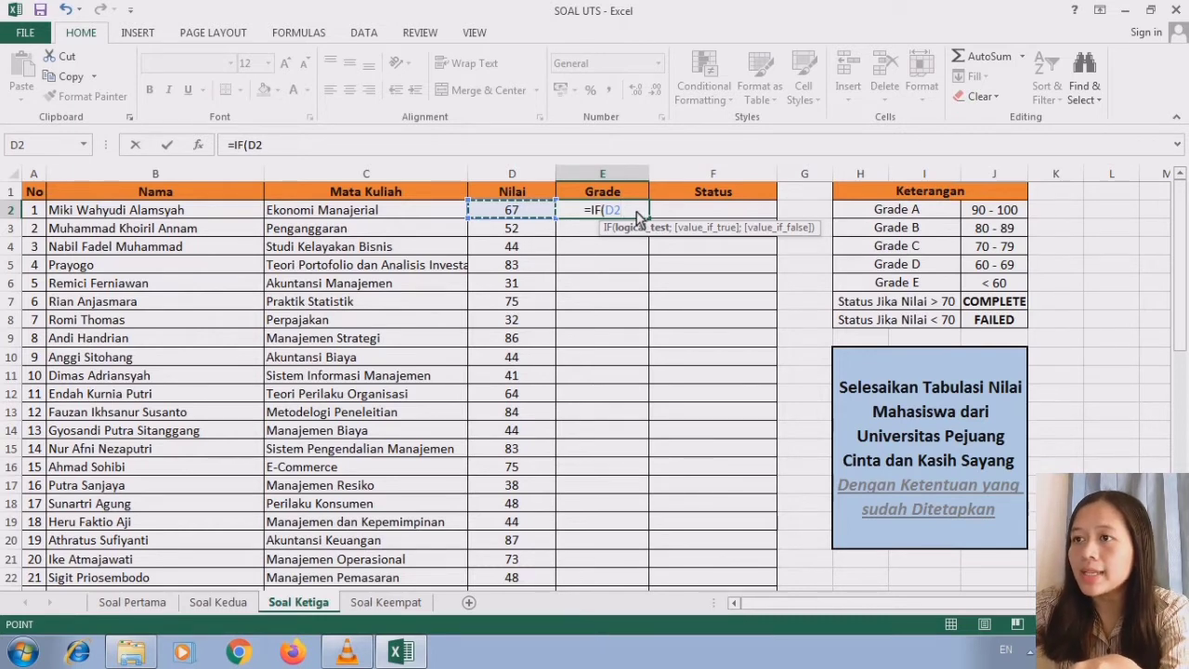
text(>=9)
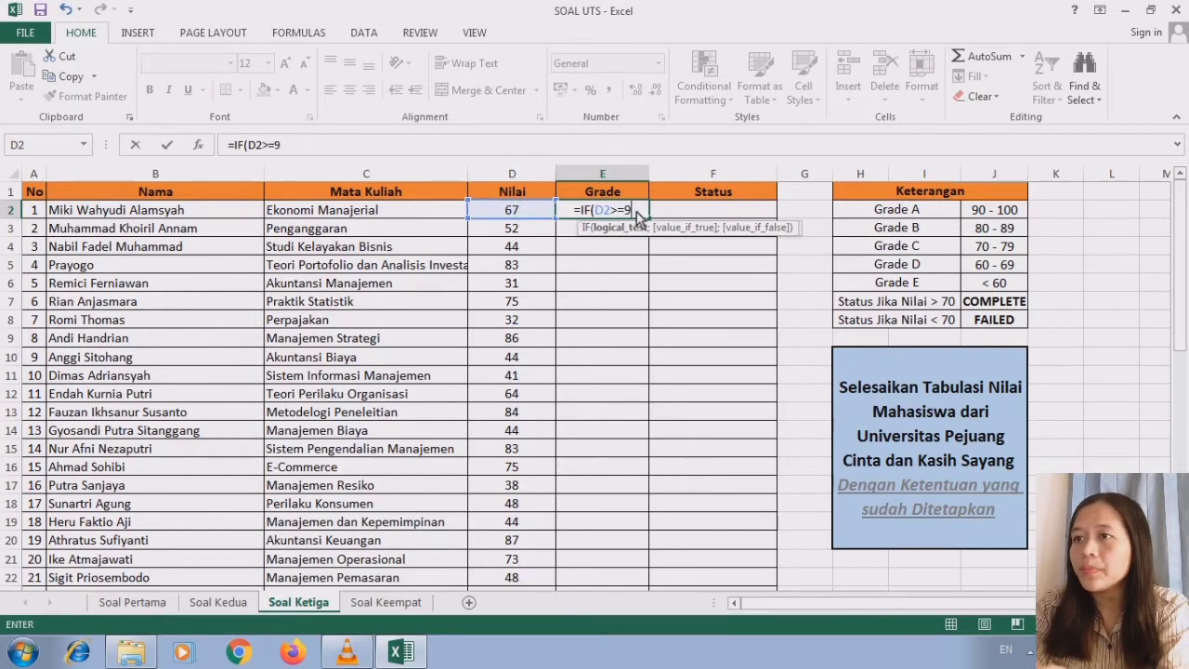
text(0)
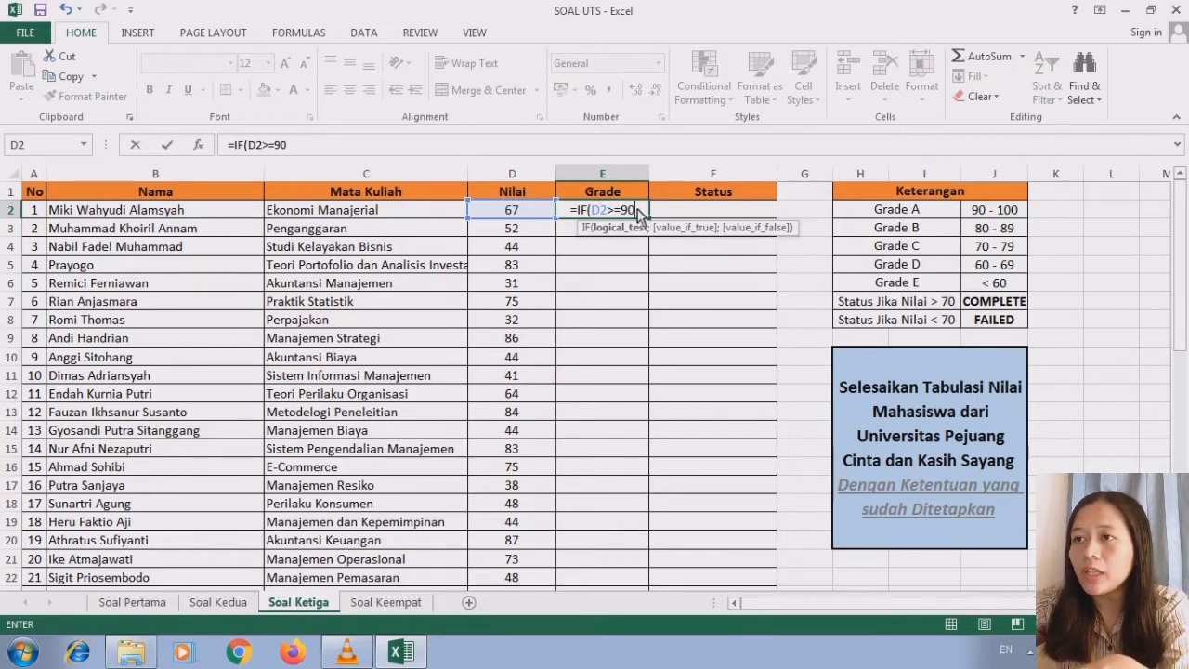
text(;)
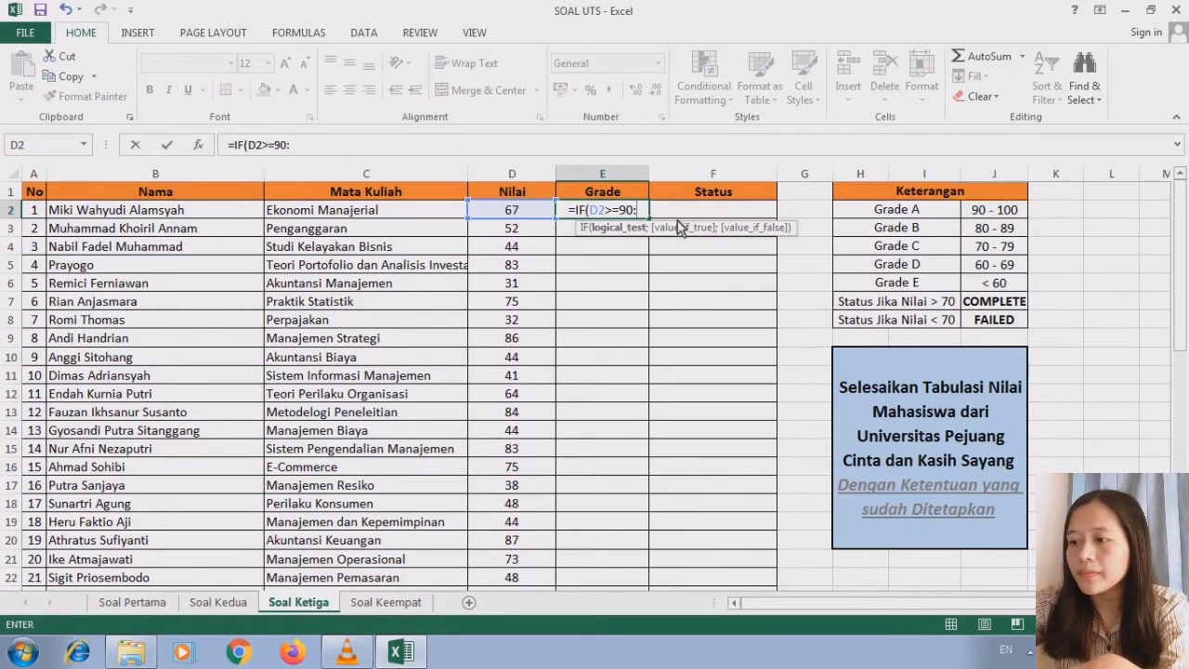
key(BackSpace)
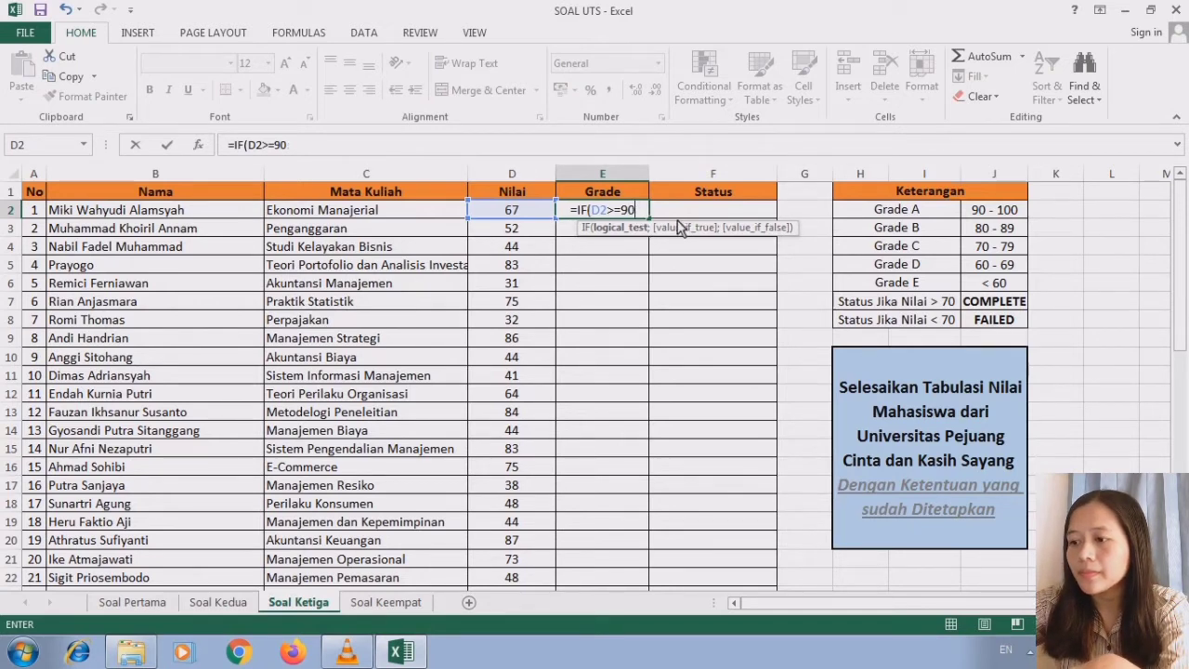
text(;)
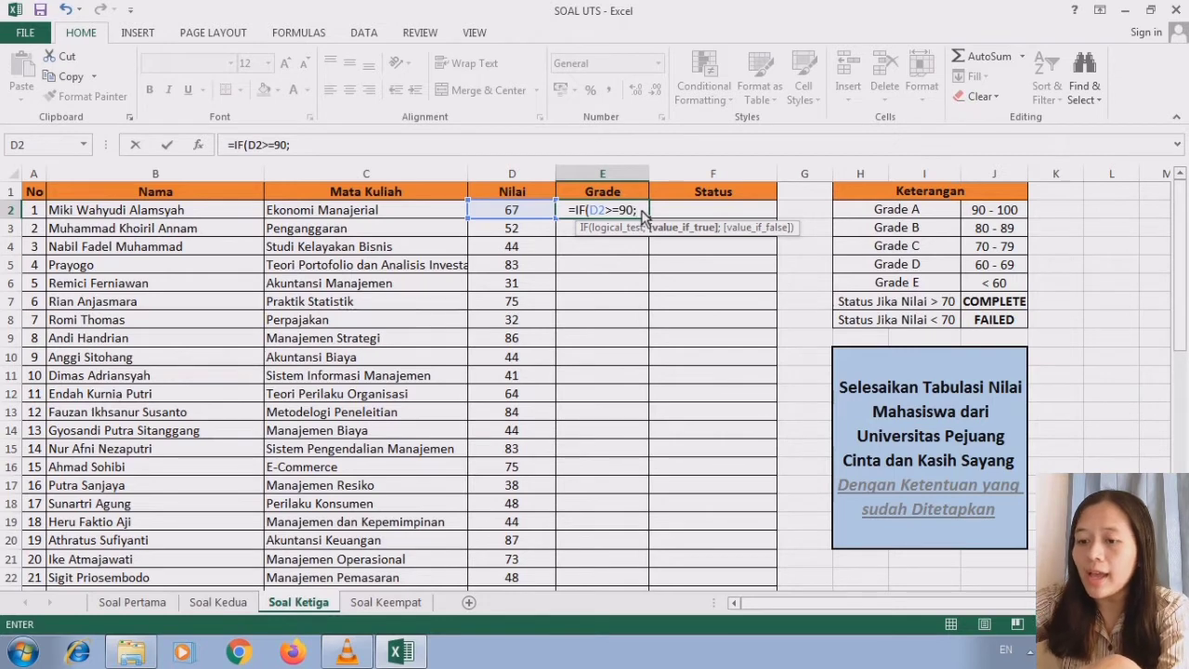
text("A")
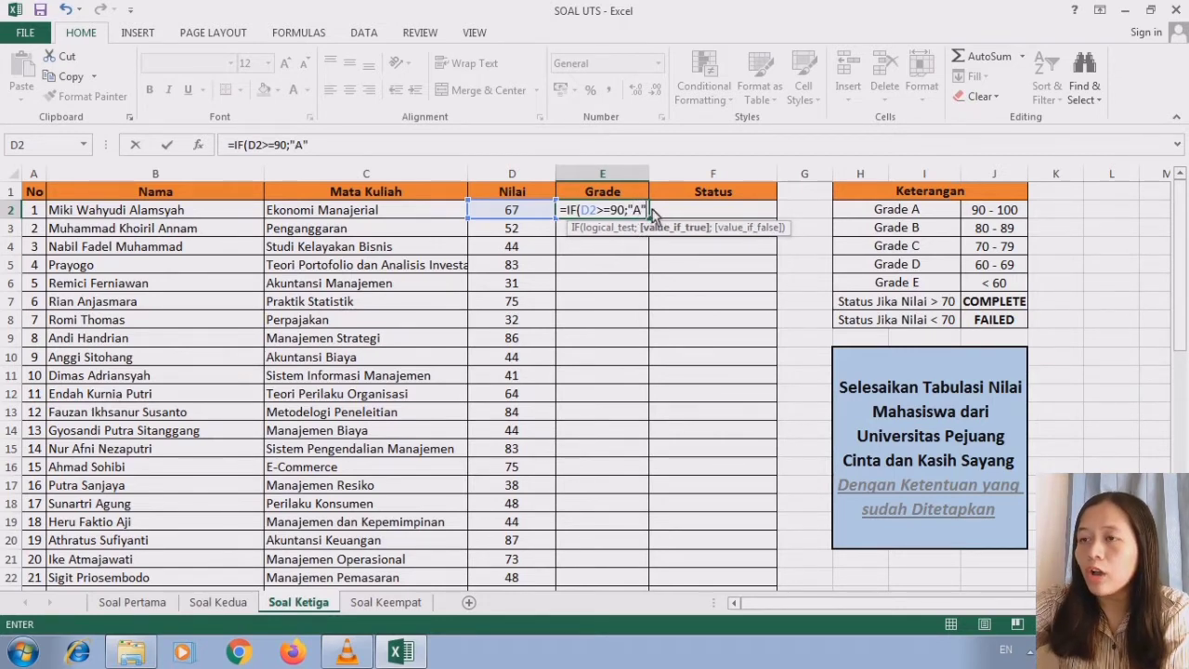
text(;)
text(IF)
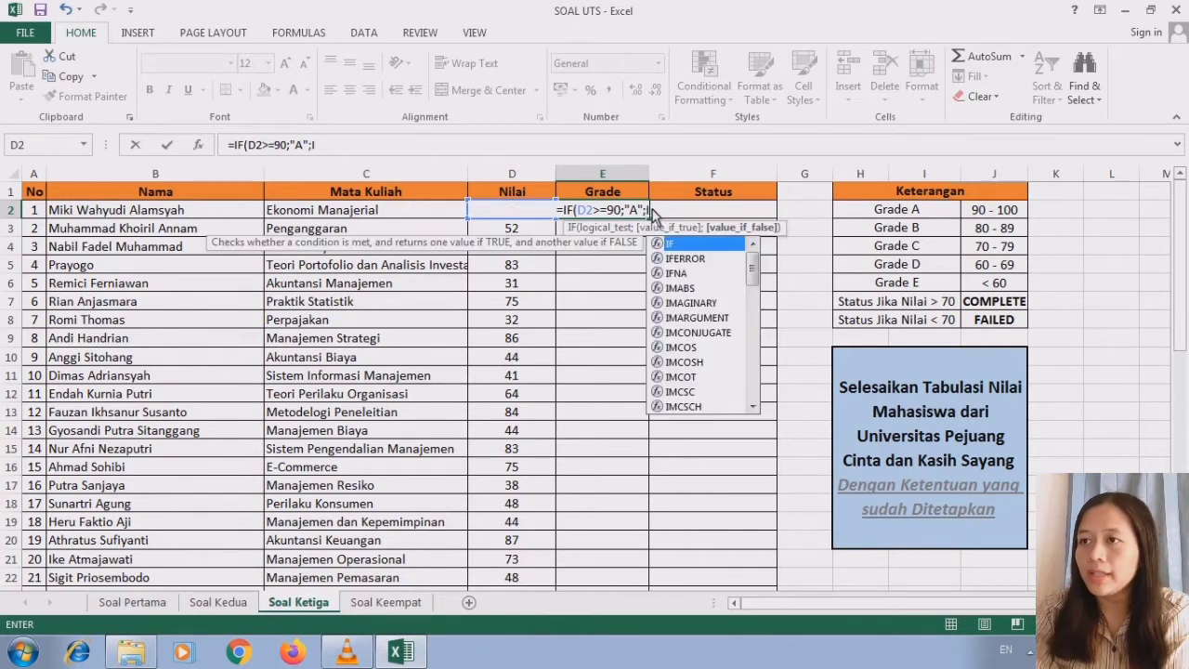
- Extend the E2 grade formula with a nested ;IF(D2>=80;"B" for scores of at least 80
double_click(681, 246)
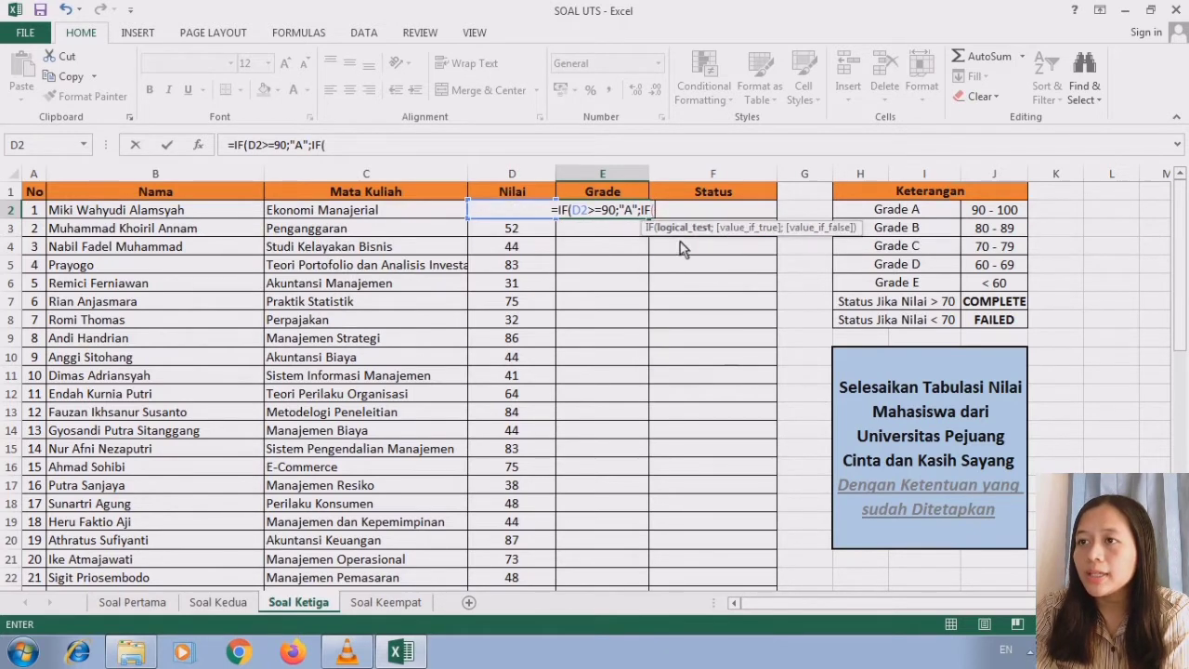
text(D2)
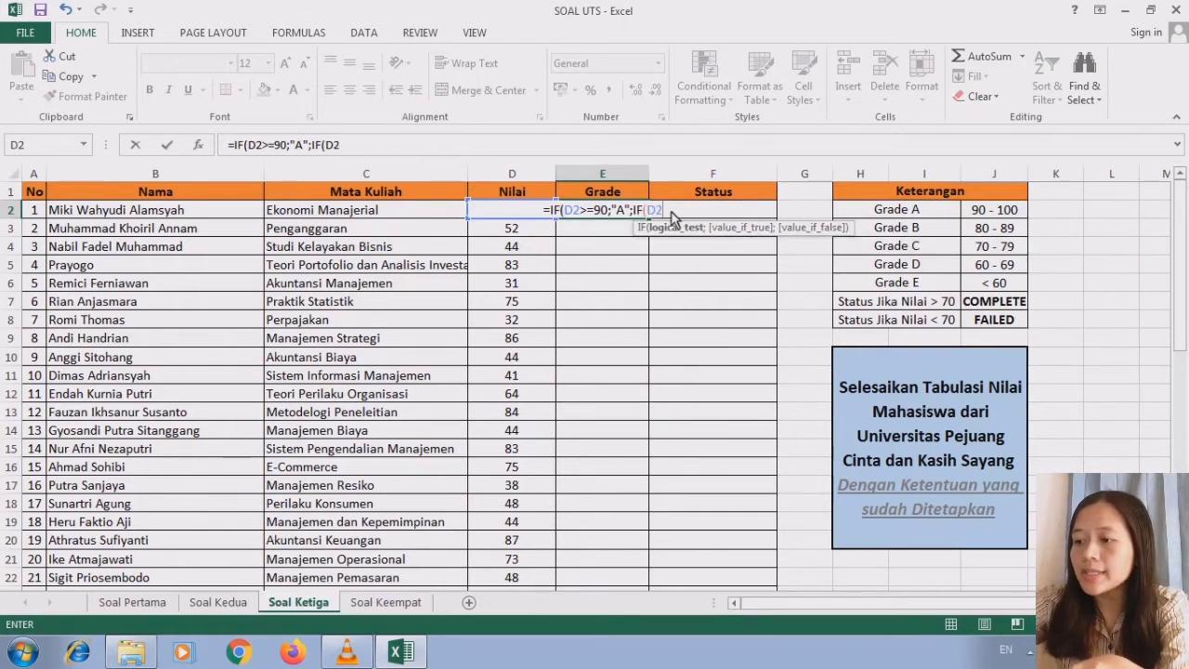
text(>=)
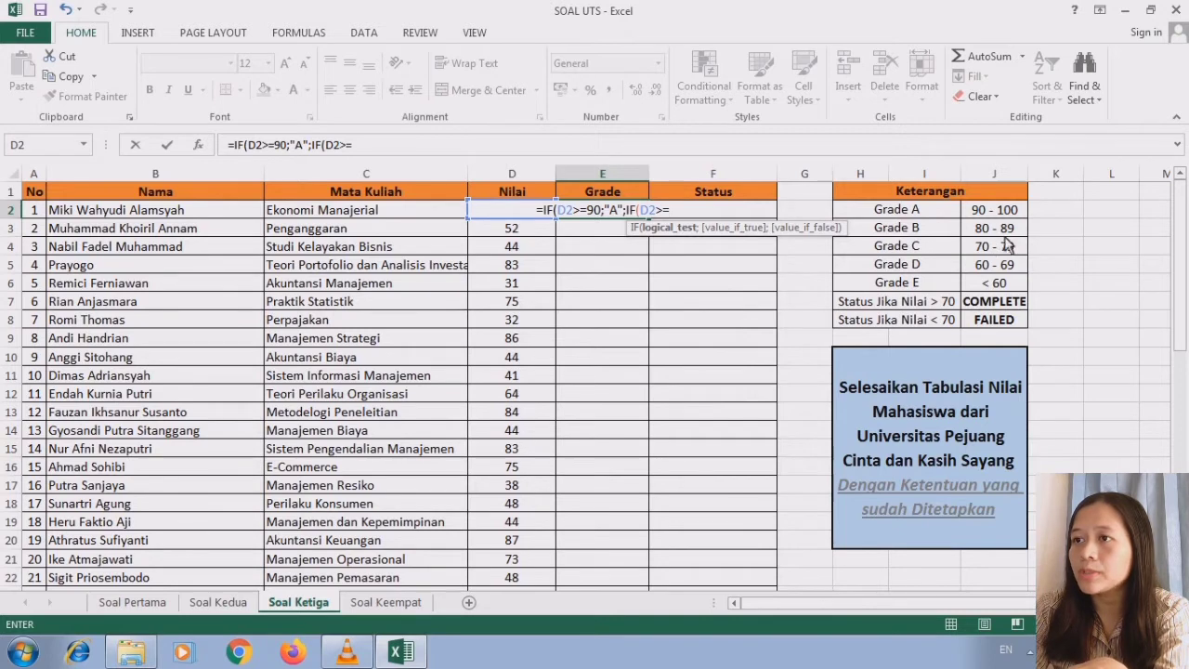
text(80)
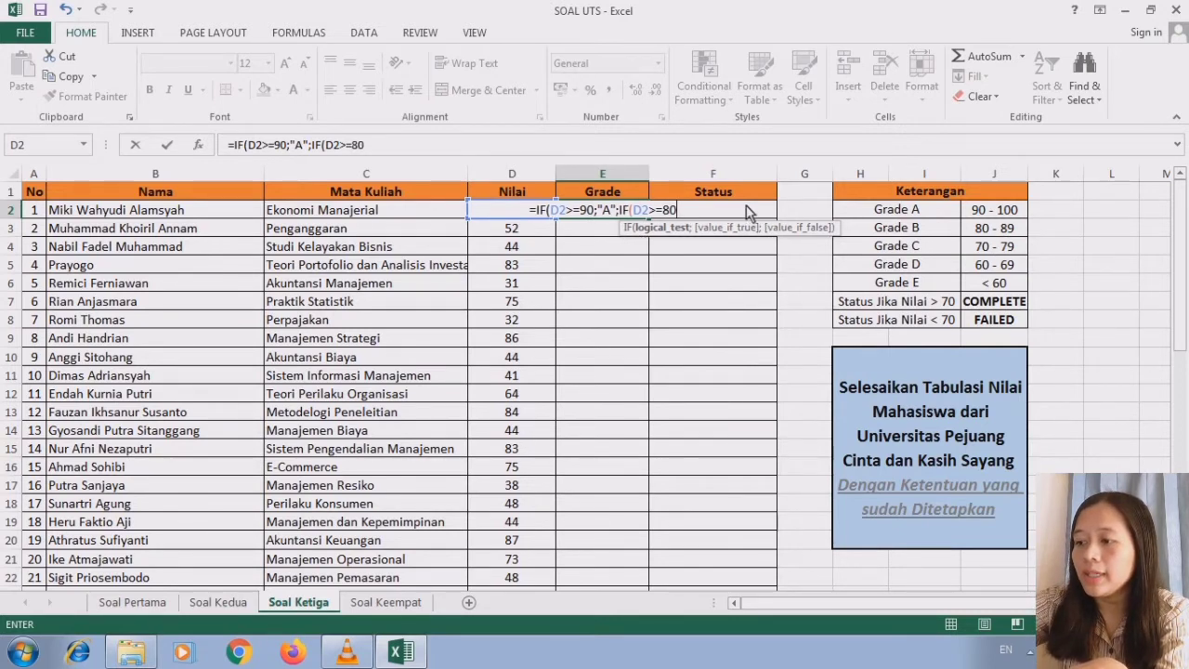
text(;)
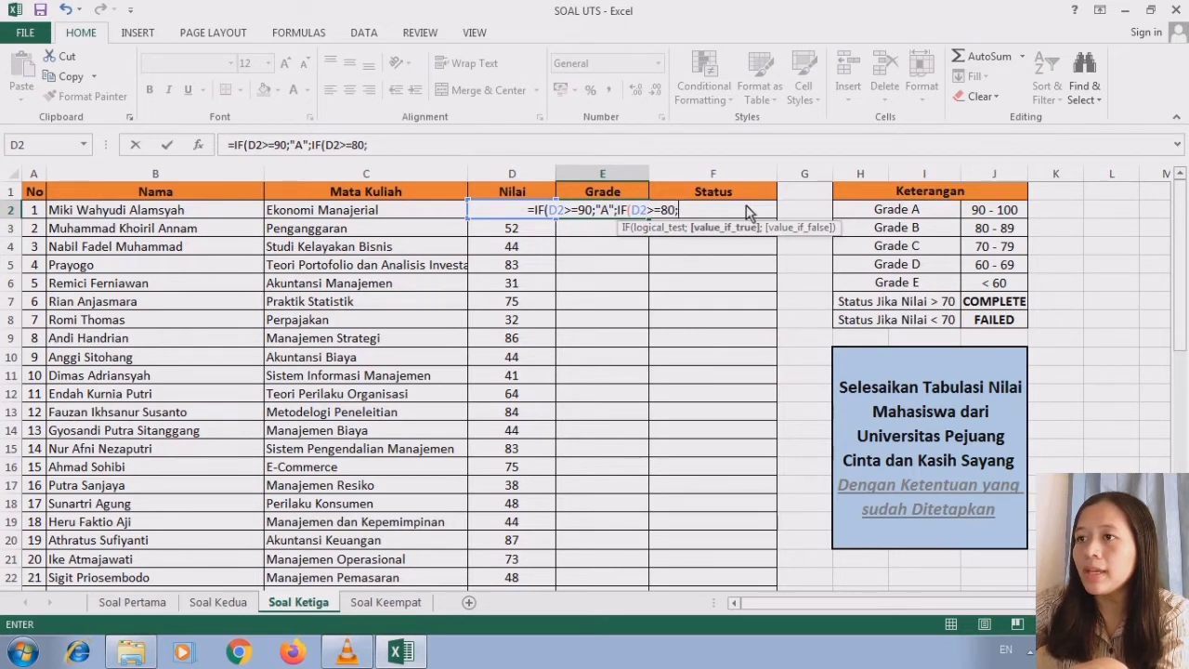
text("B)
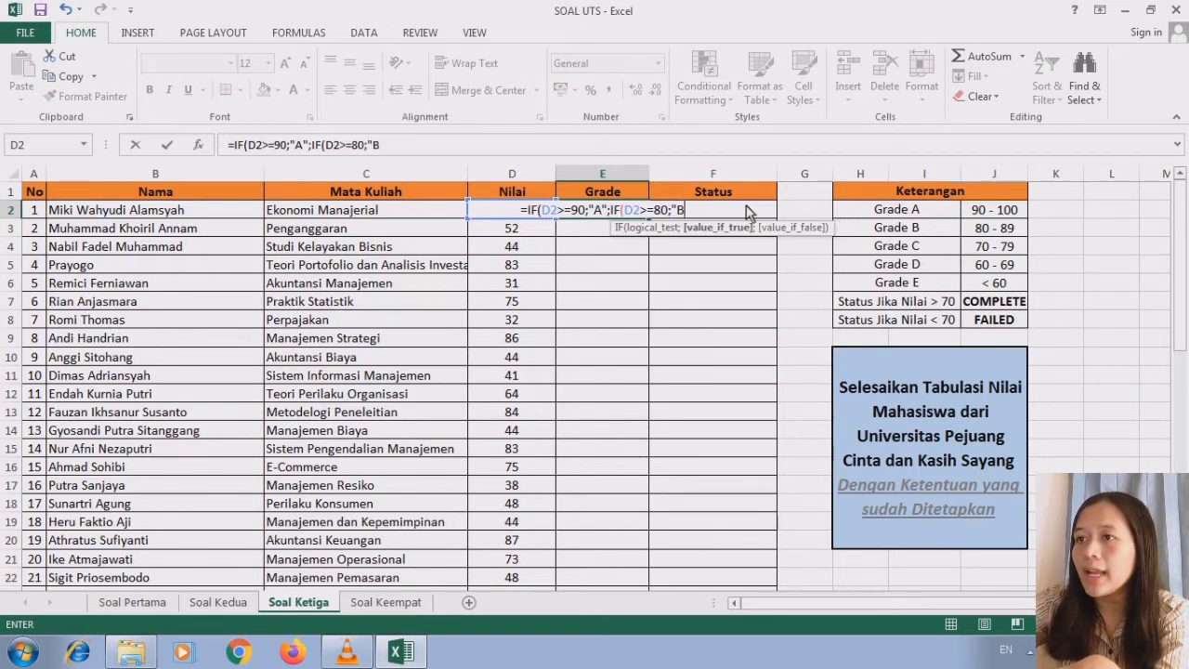
text(")
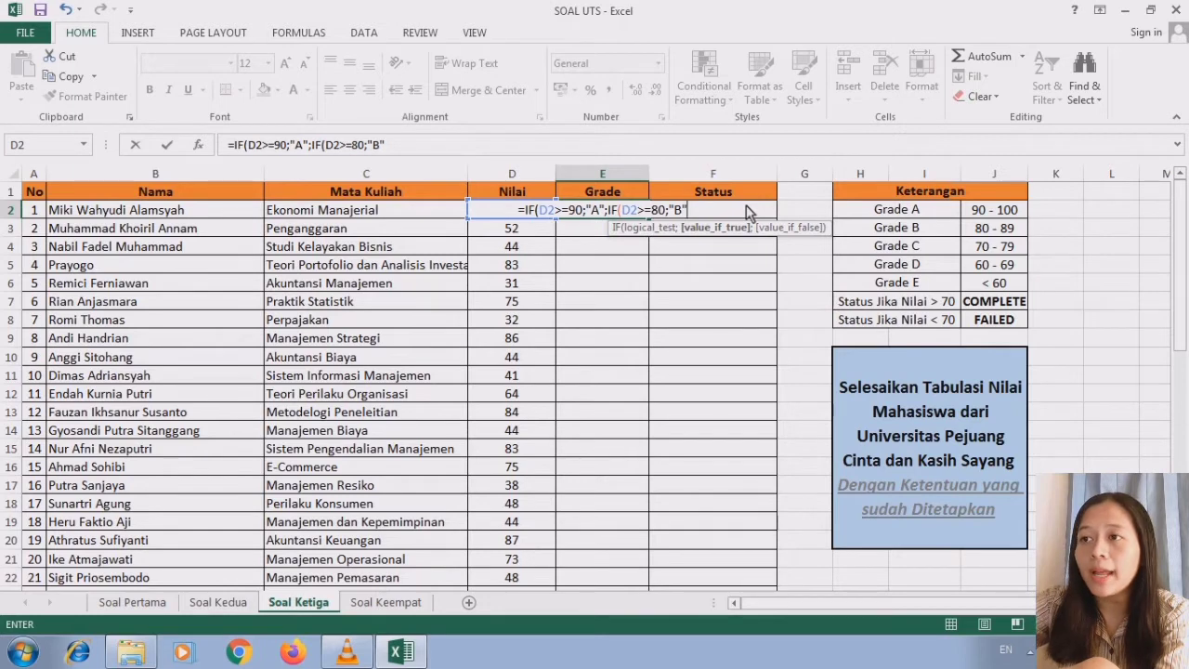
text(;)
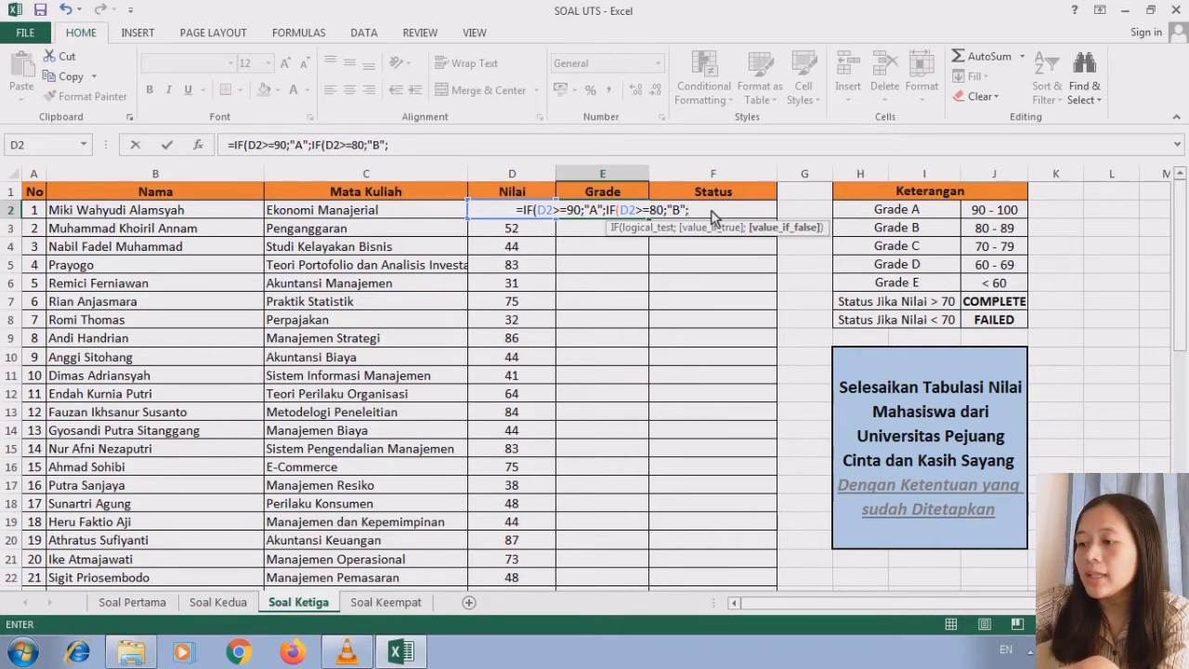
- Add a third nested condition ;IF(D2>=70;"C" to the E2 grade formula for scores of at least 70
text(IF)
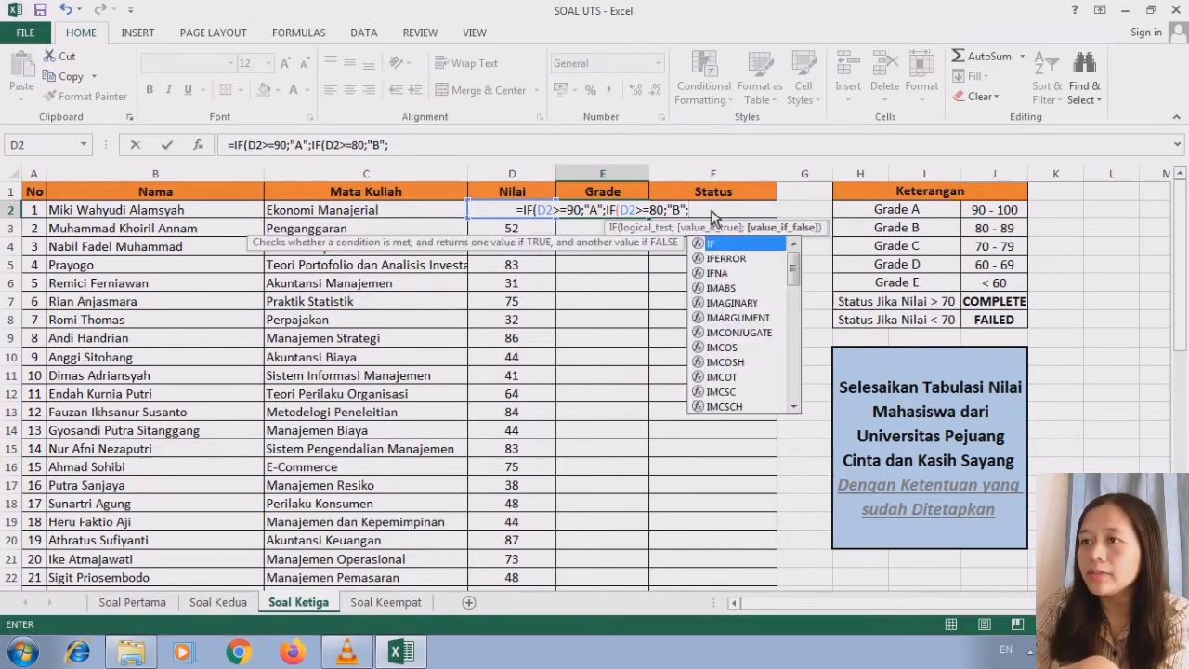
text(()
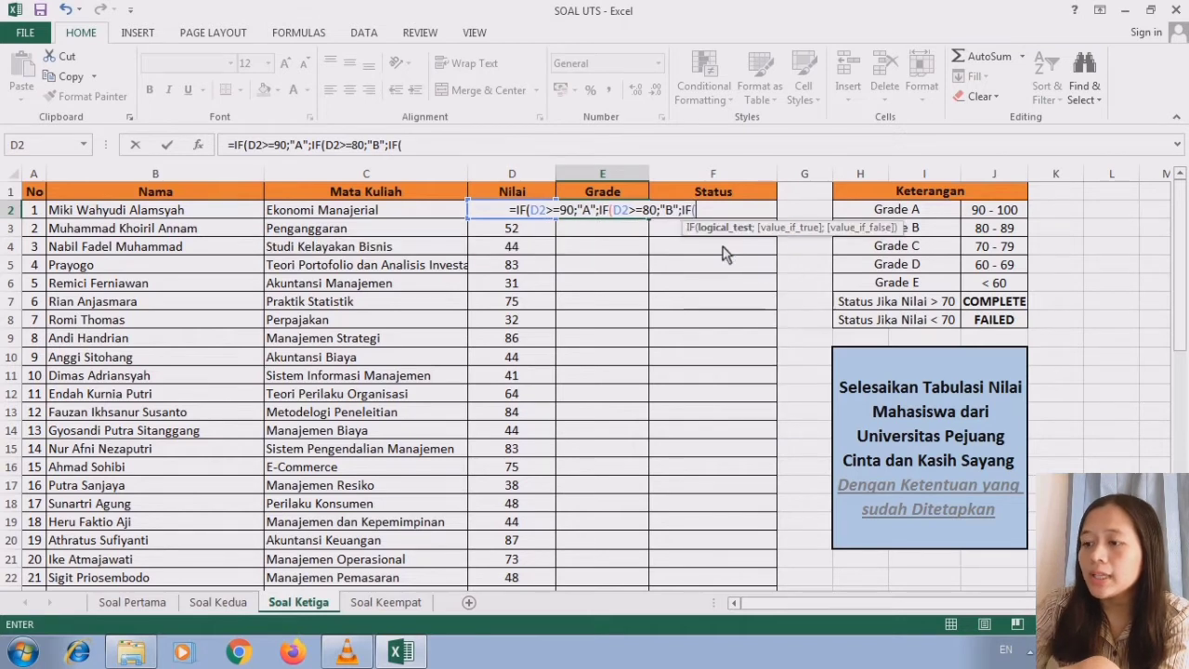
text(D2)
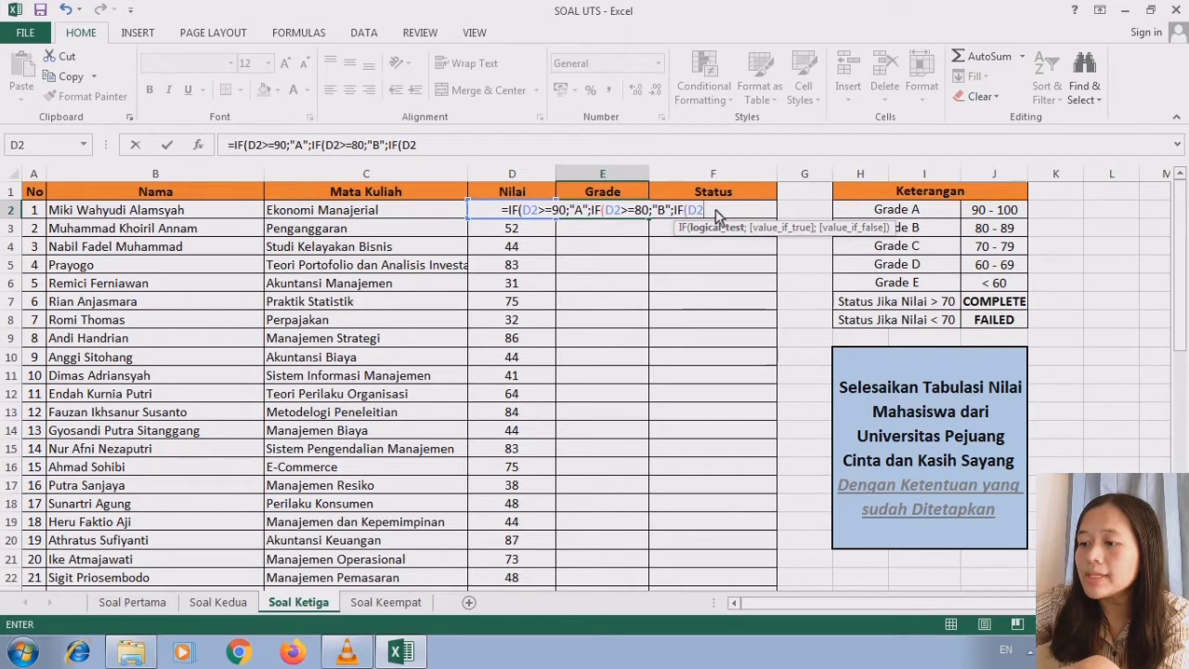
text(>=)
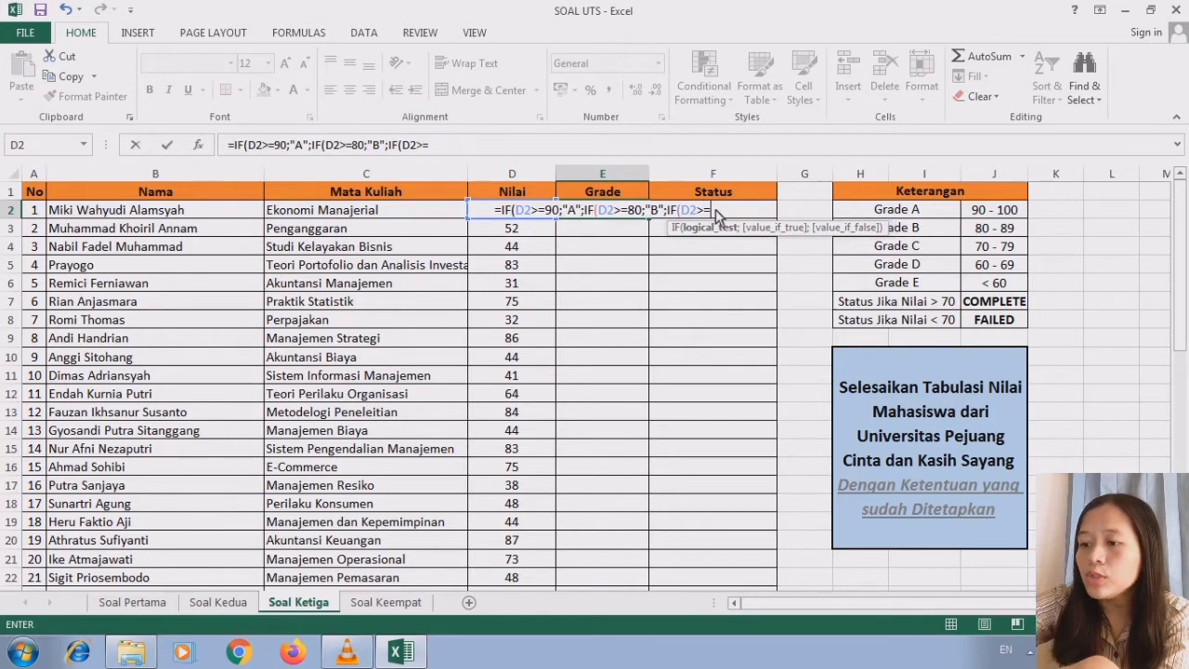
text(70)
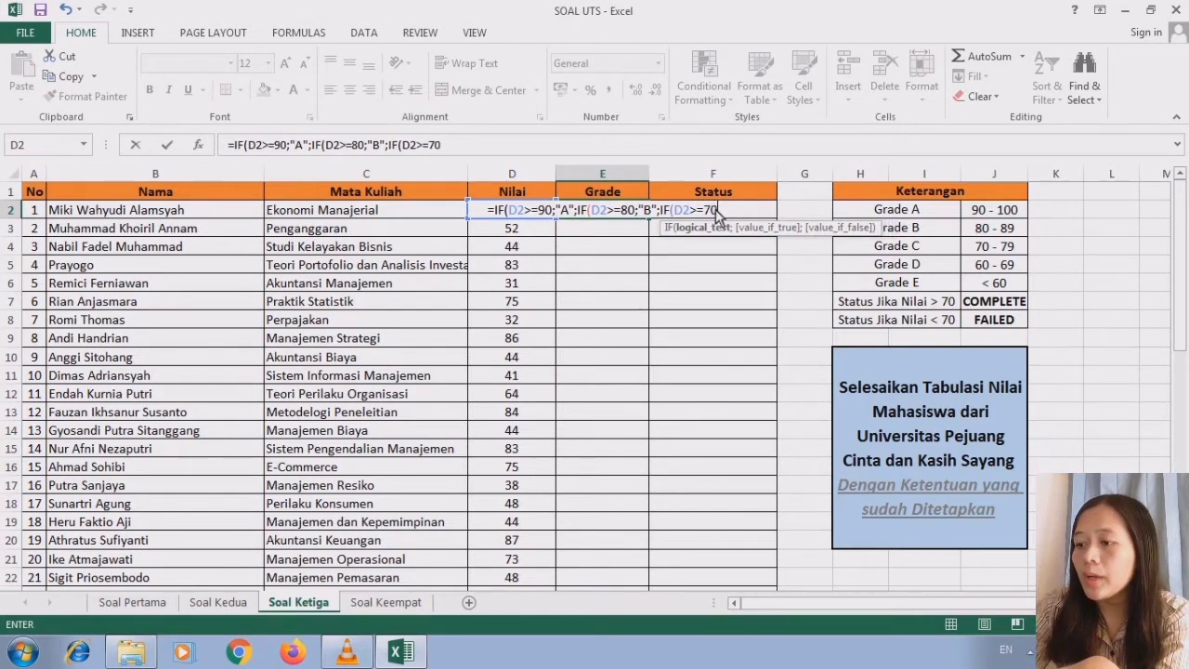
text(;)
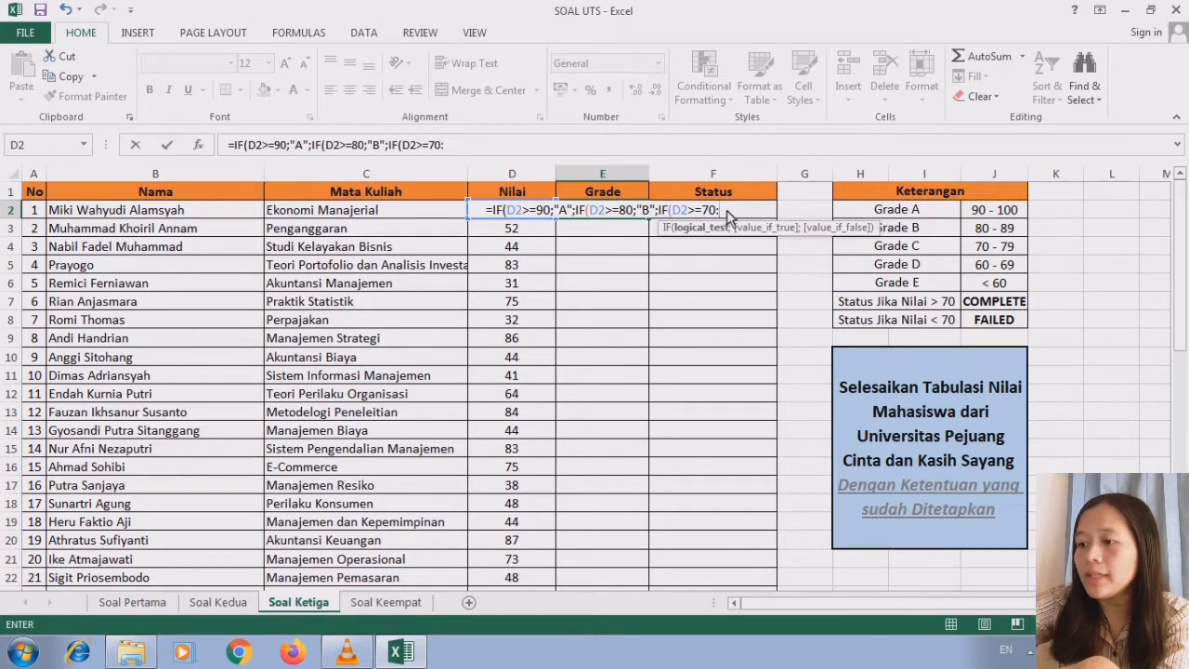
text(")
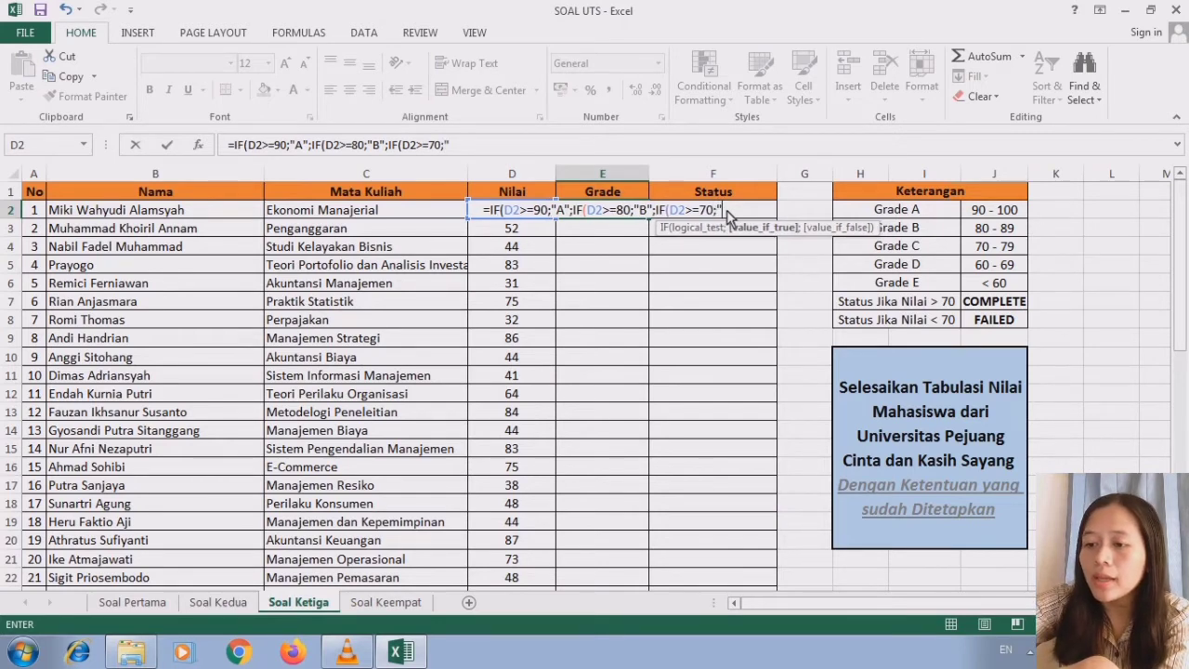
text(C)
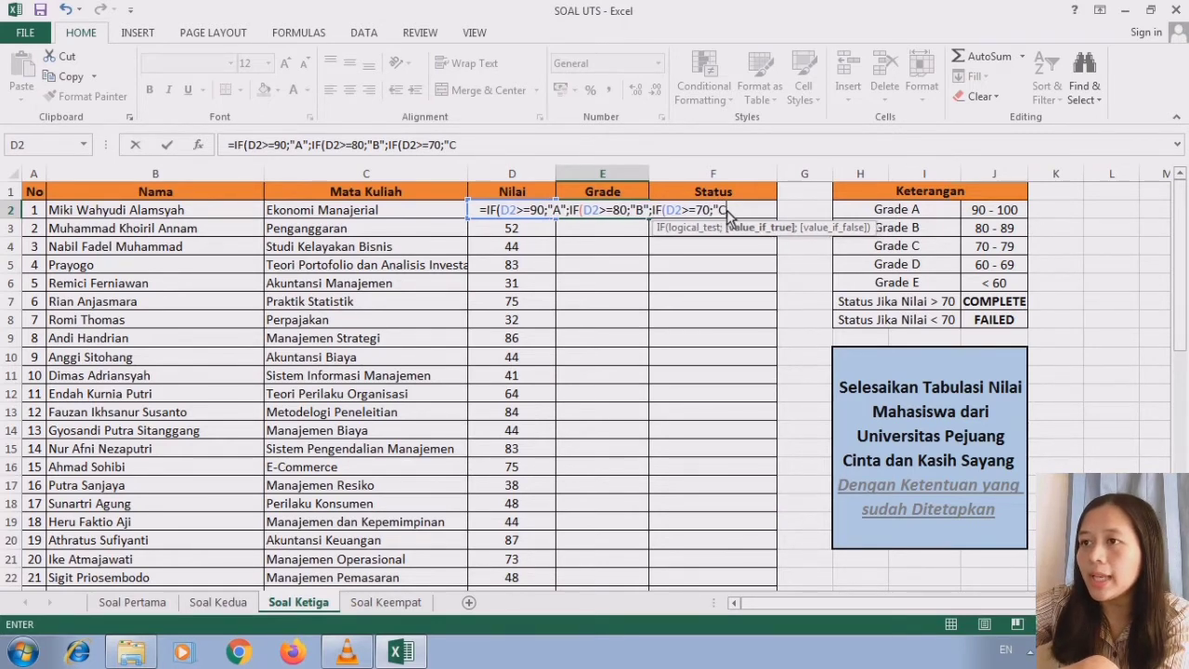
text(")
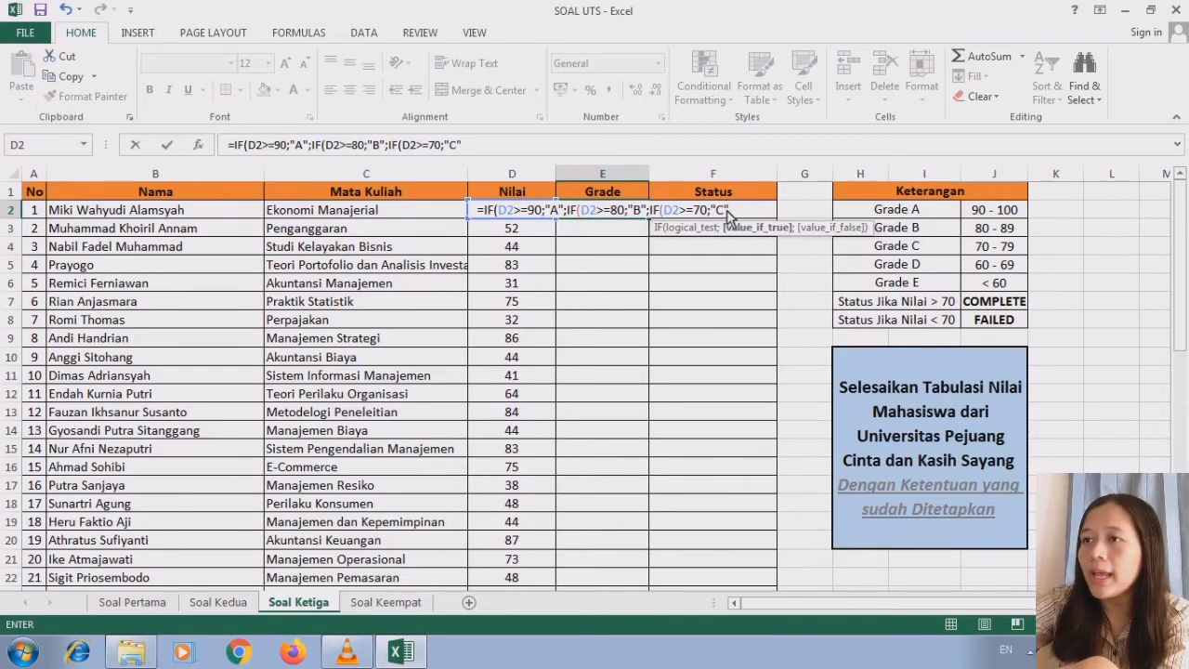
text(;)
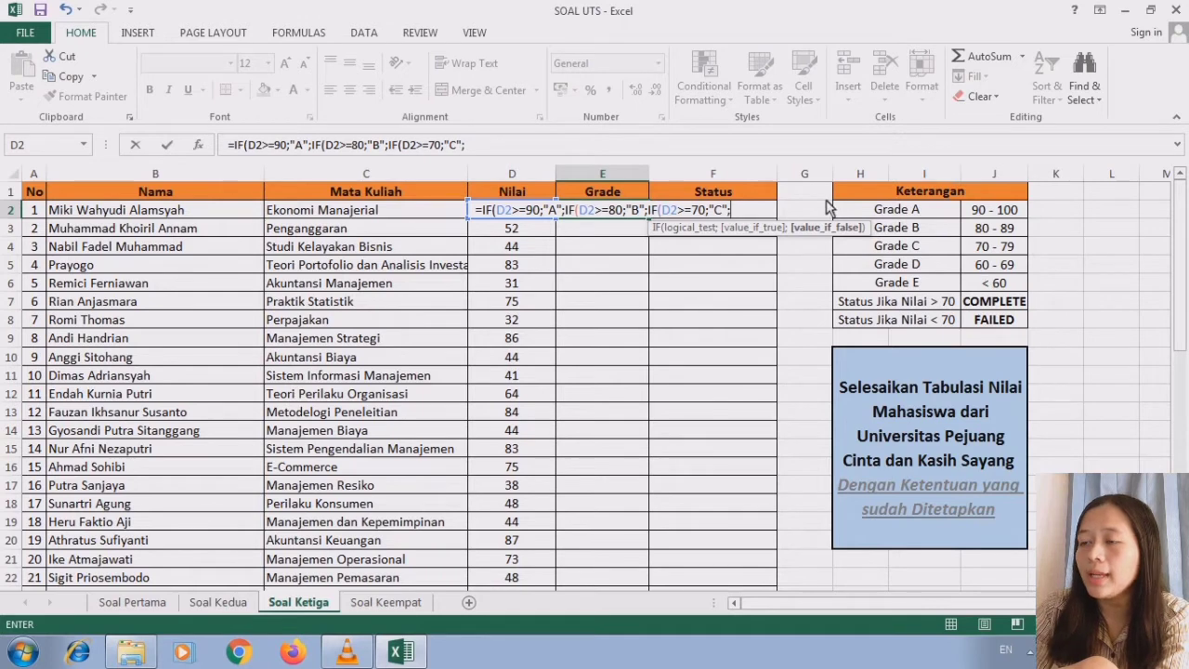
text(IF)
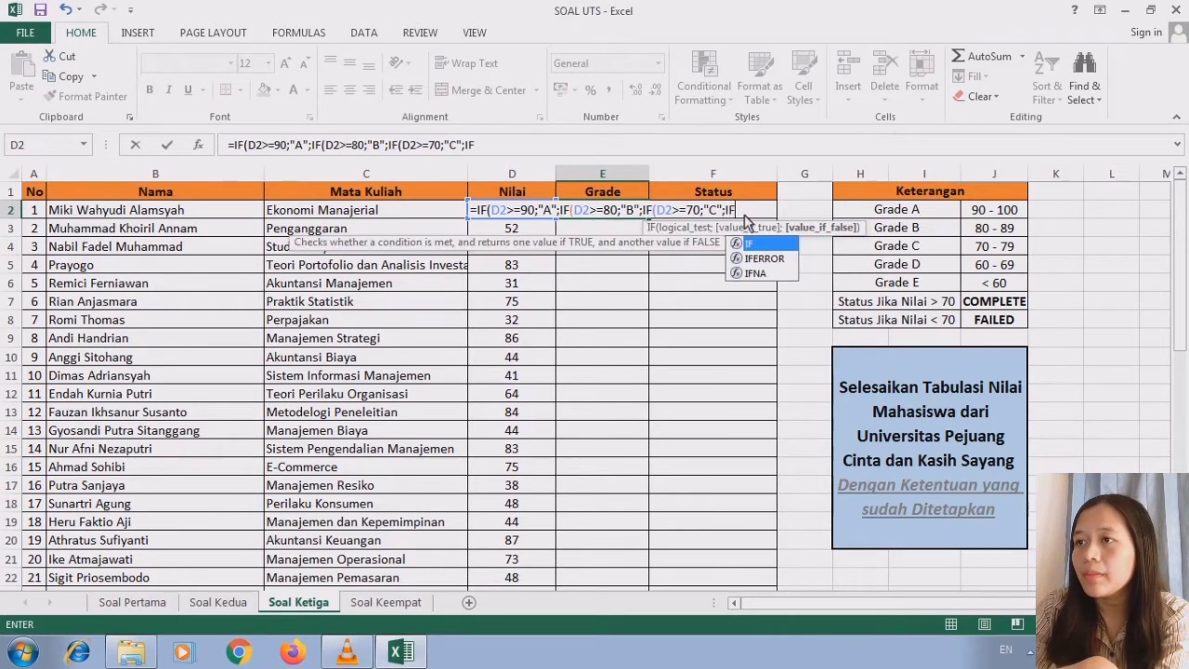
- Add a fourth nested condition ;IF(D2>=60;"D" to the E2 grade formula for scores of at least 60
double_click(766, 244)
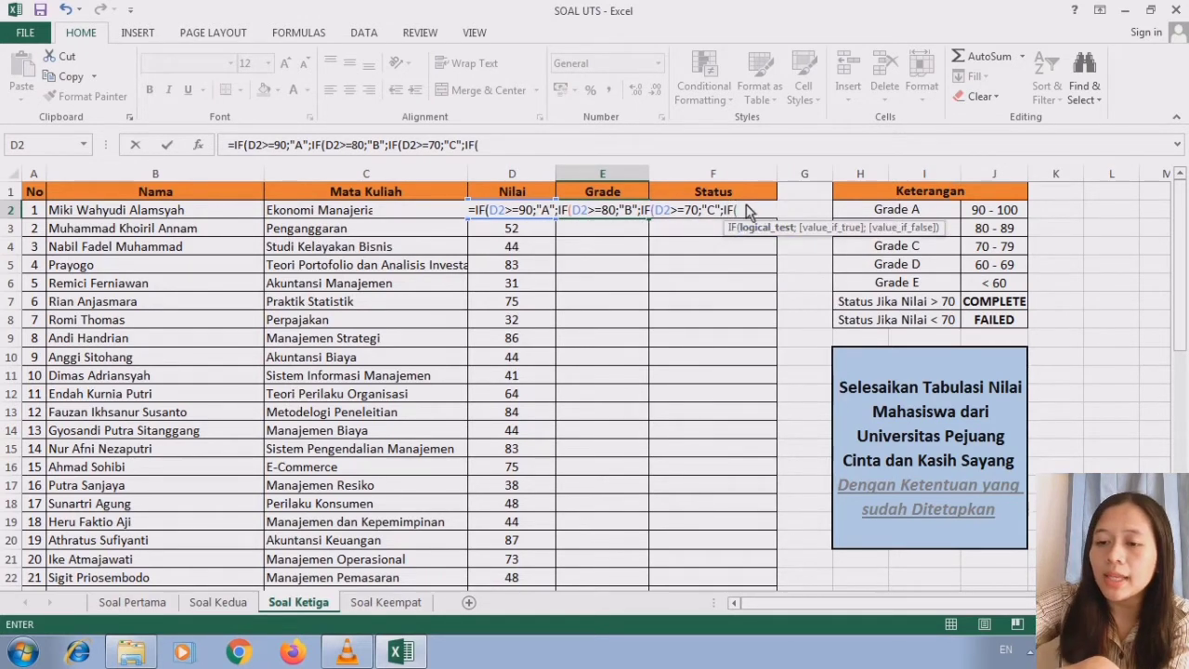
text(D2)
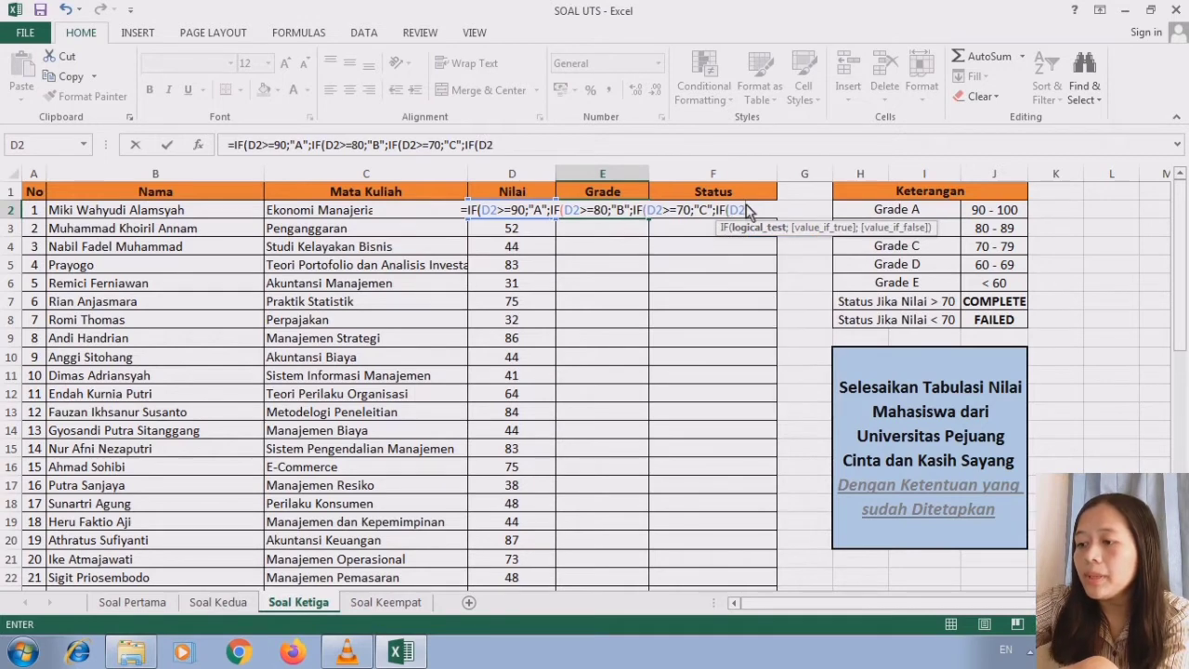
text(>)
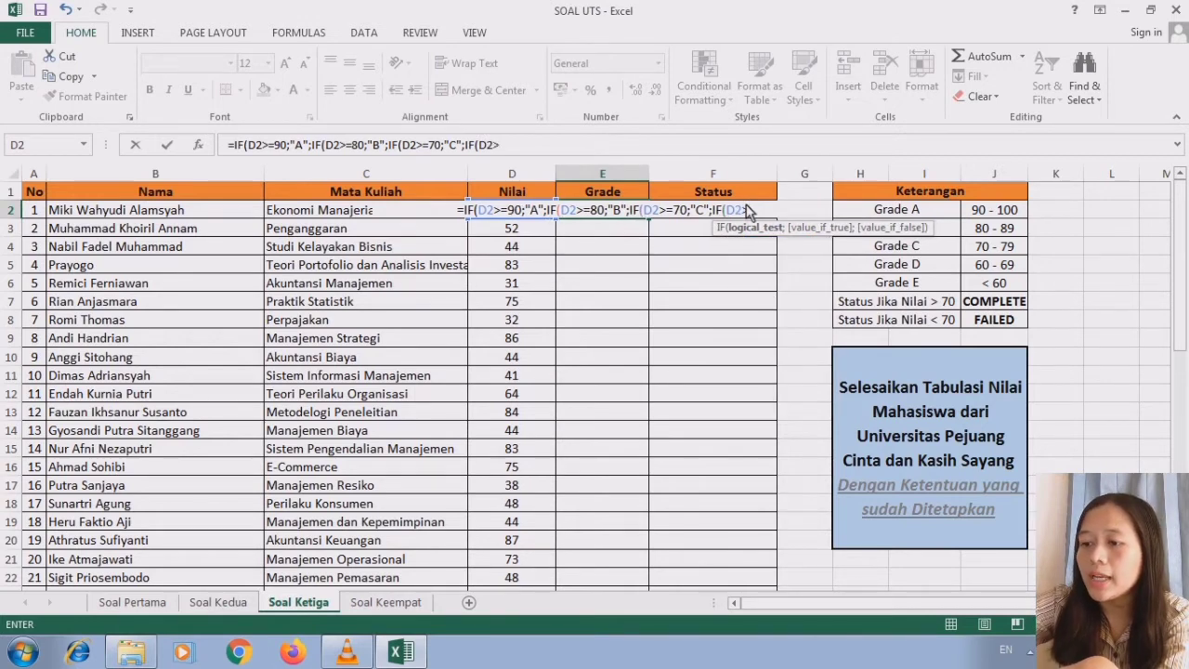
text(=60)
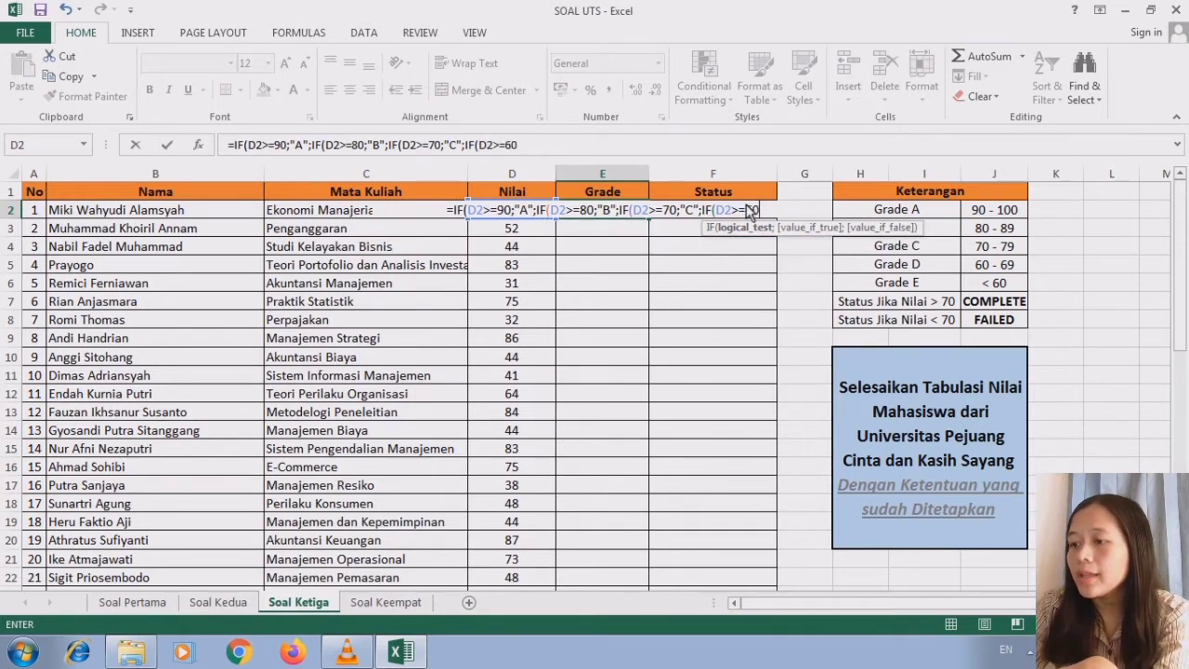
text(;)
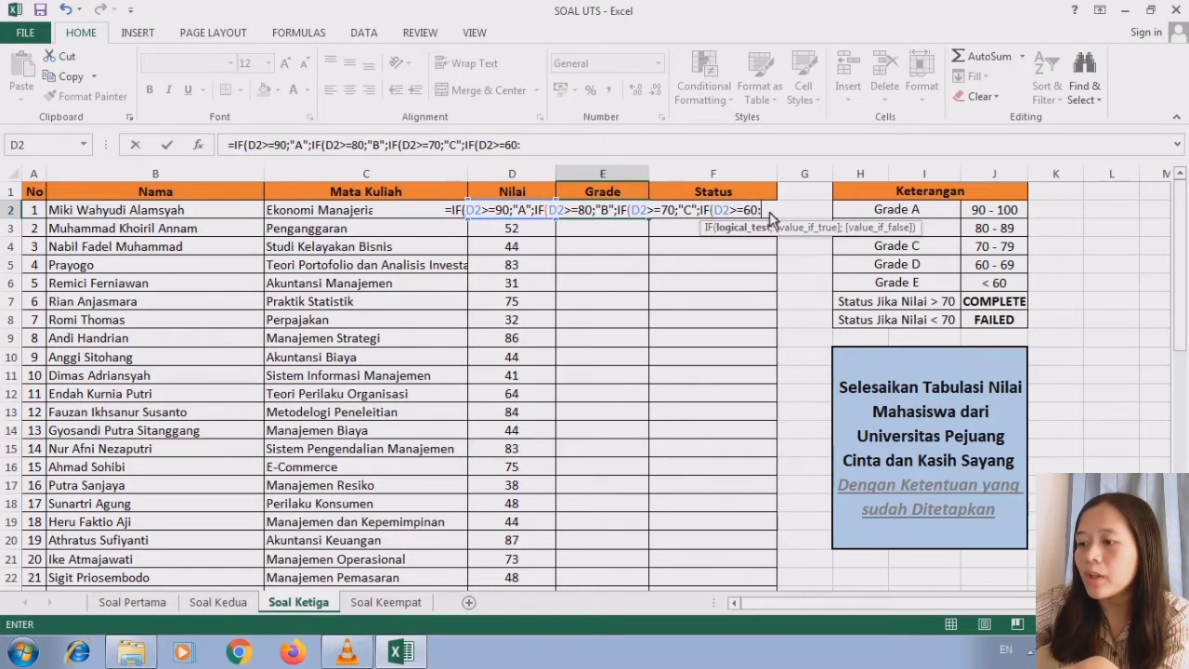
text(")
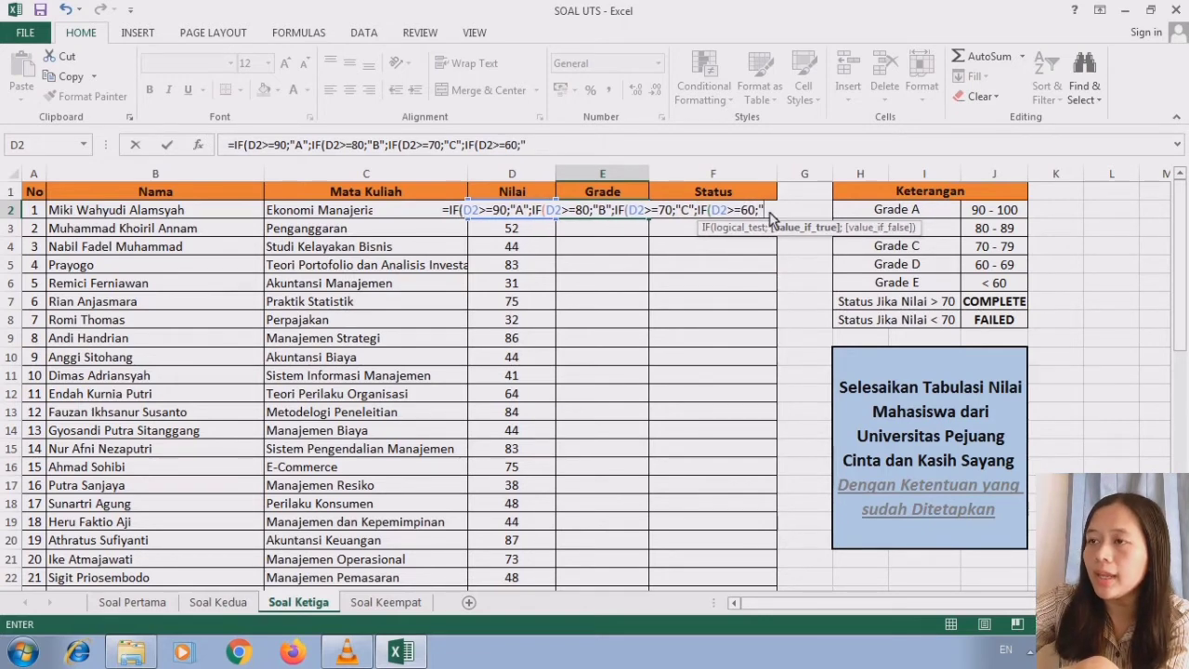
text(D")
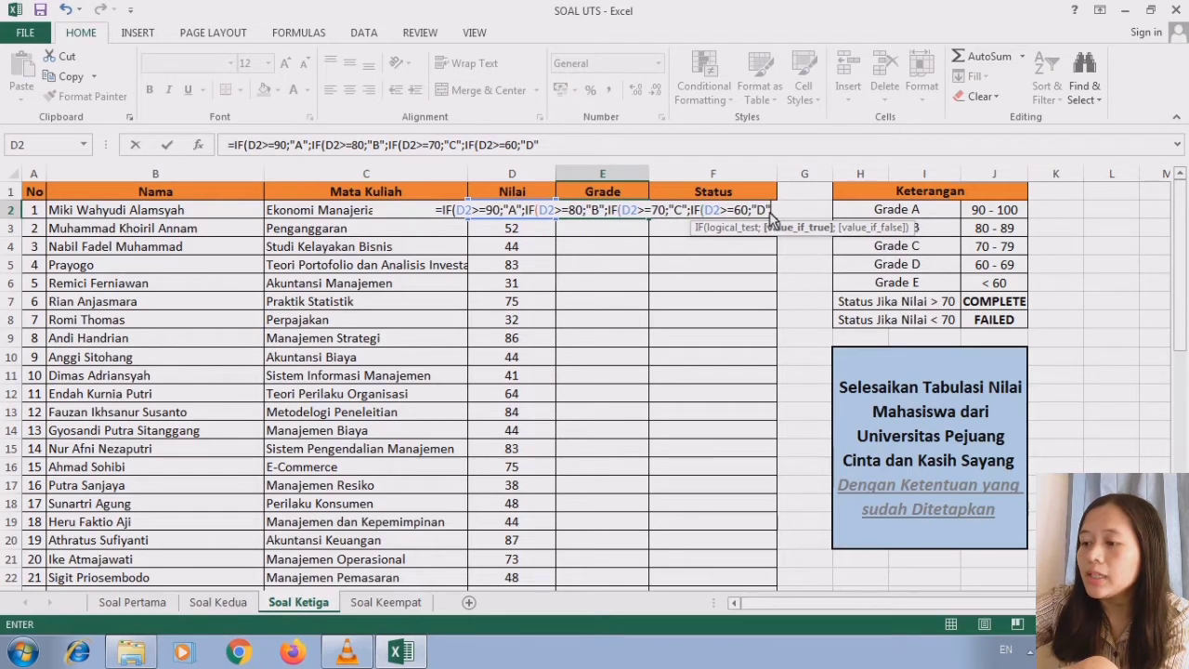
text(;)
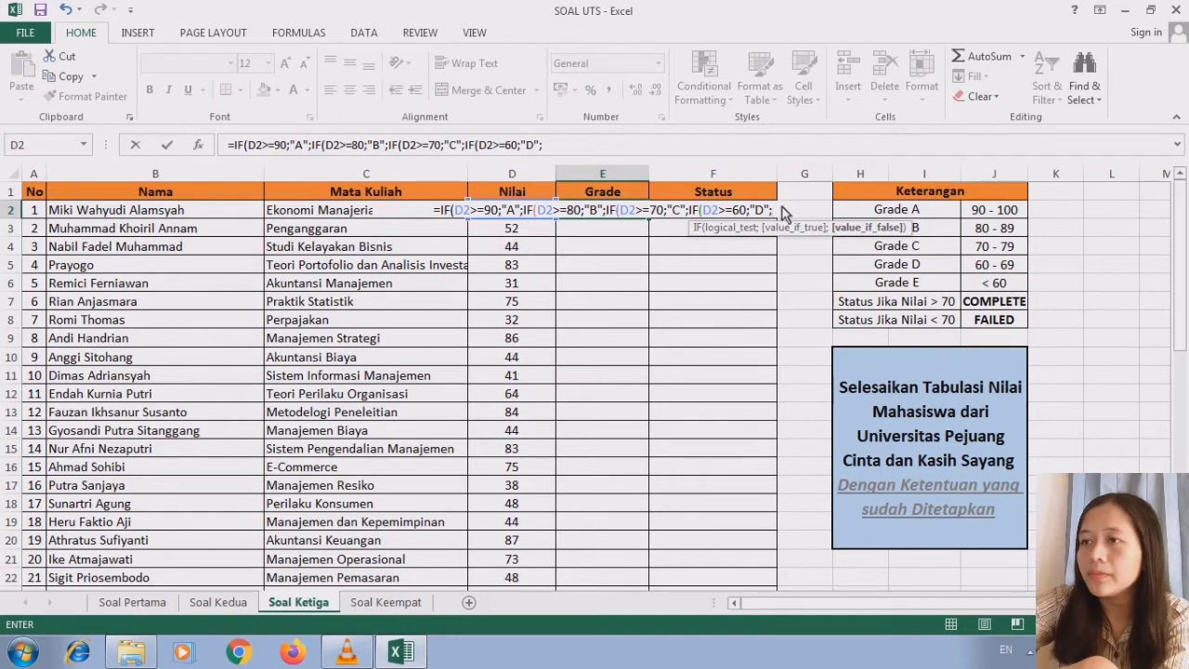
text(IF)
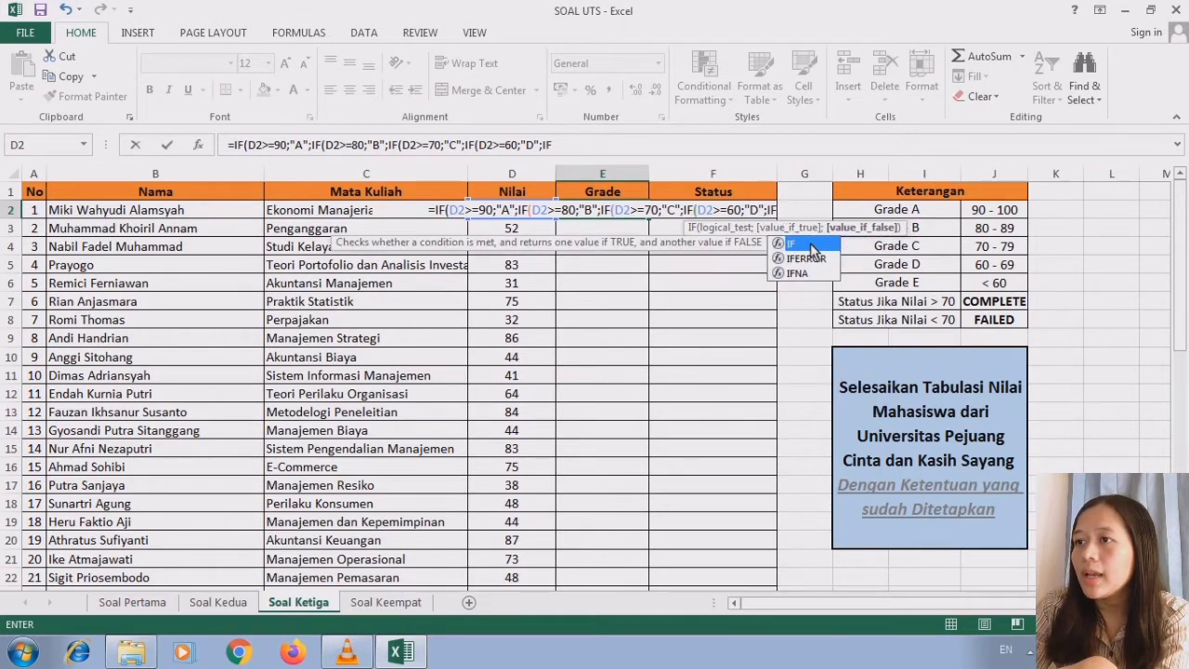
- Add the last nested condition ;IF(D2<60;"E" to the E2 grade formula for scores under 60
double_click(808, 244)
text(D2)
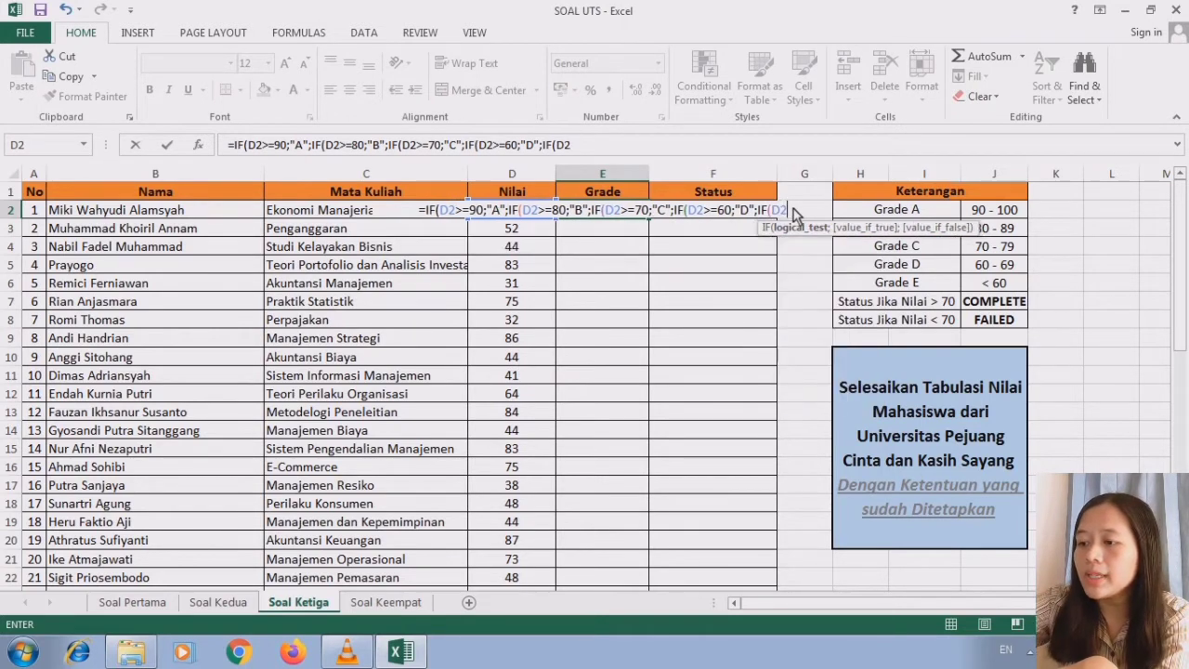
text(>)
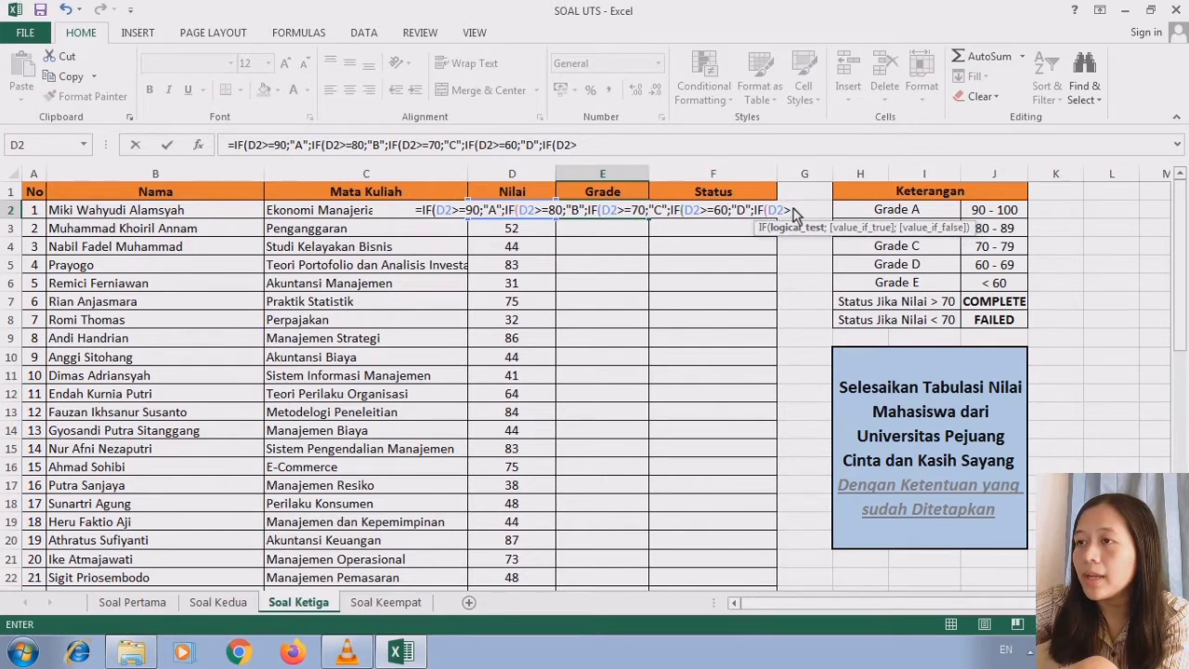
key(BackSpace)
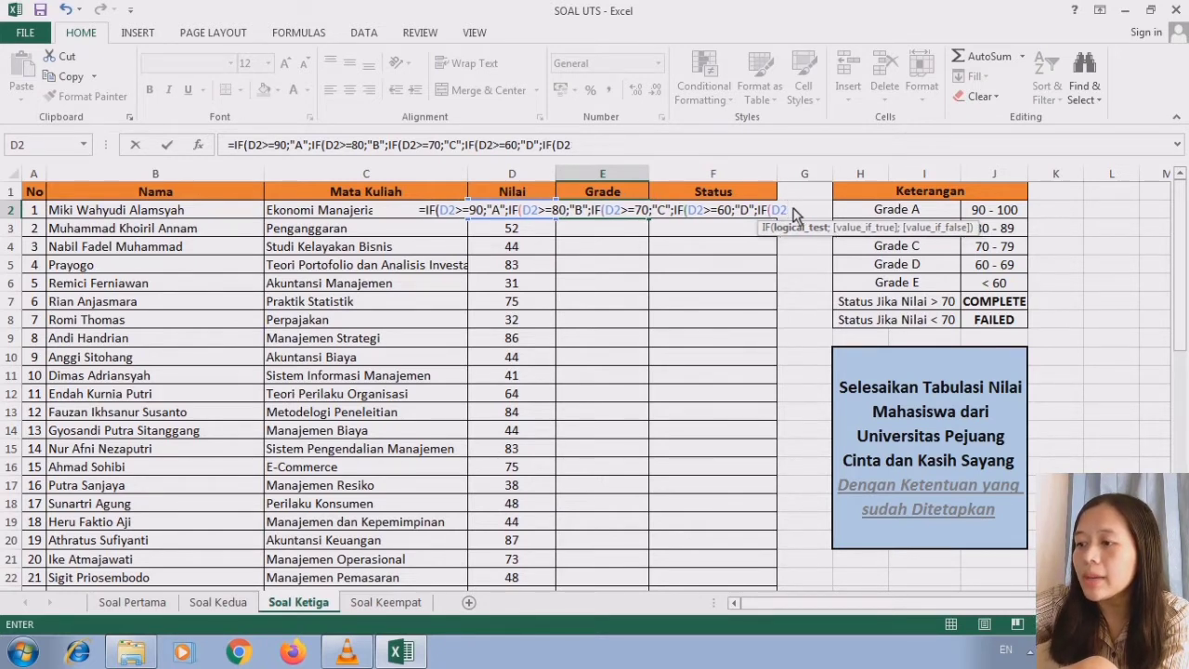
text(<)
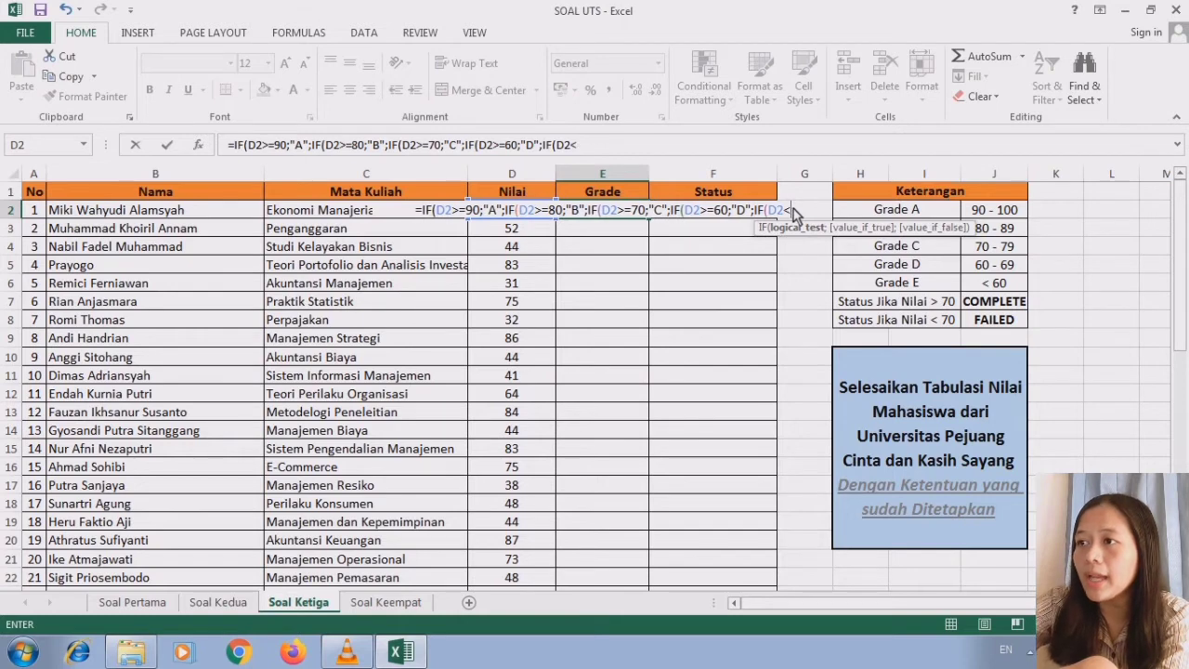
text(60)
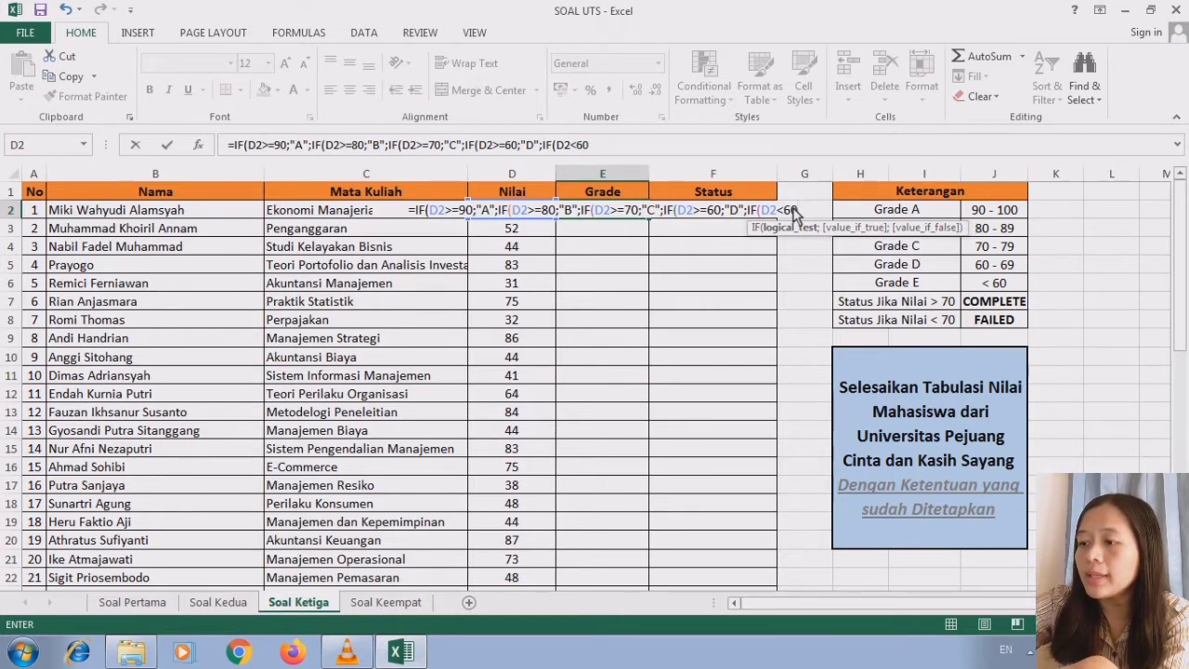
text(;)
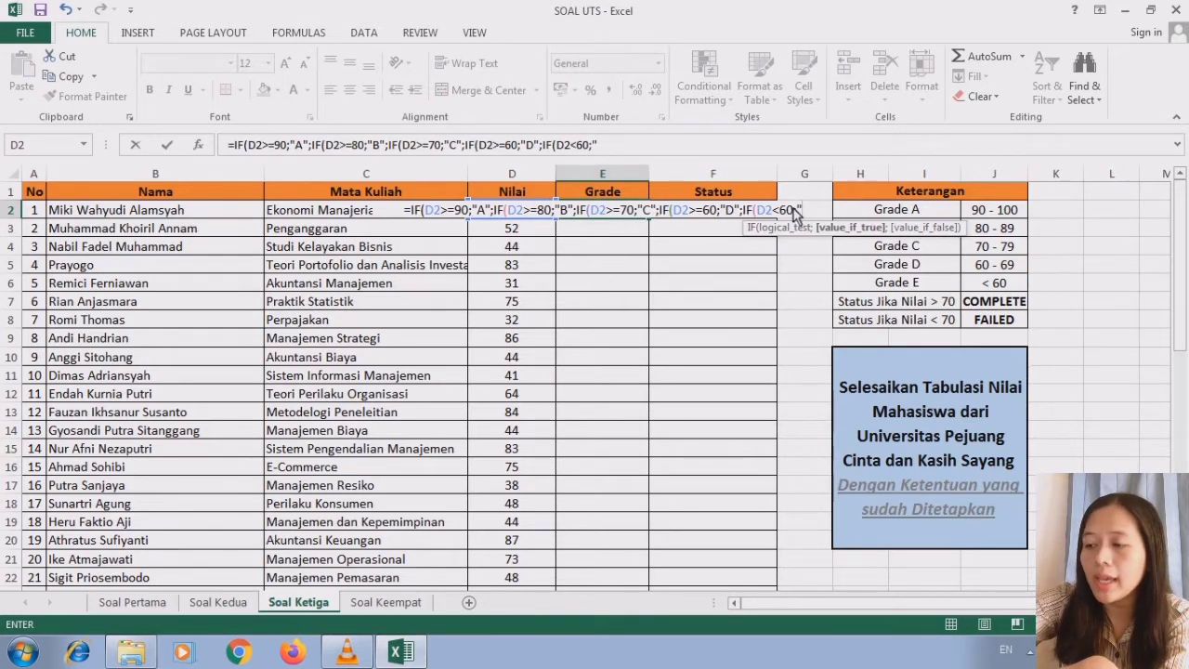
text(E")
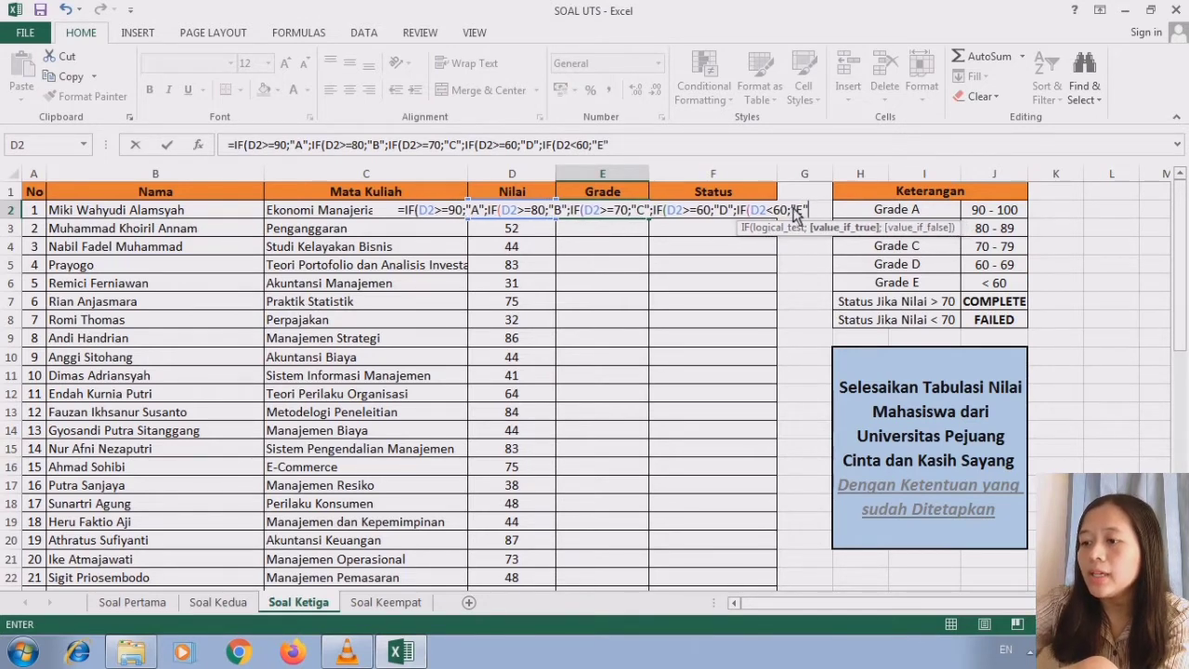
text())
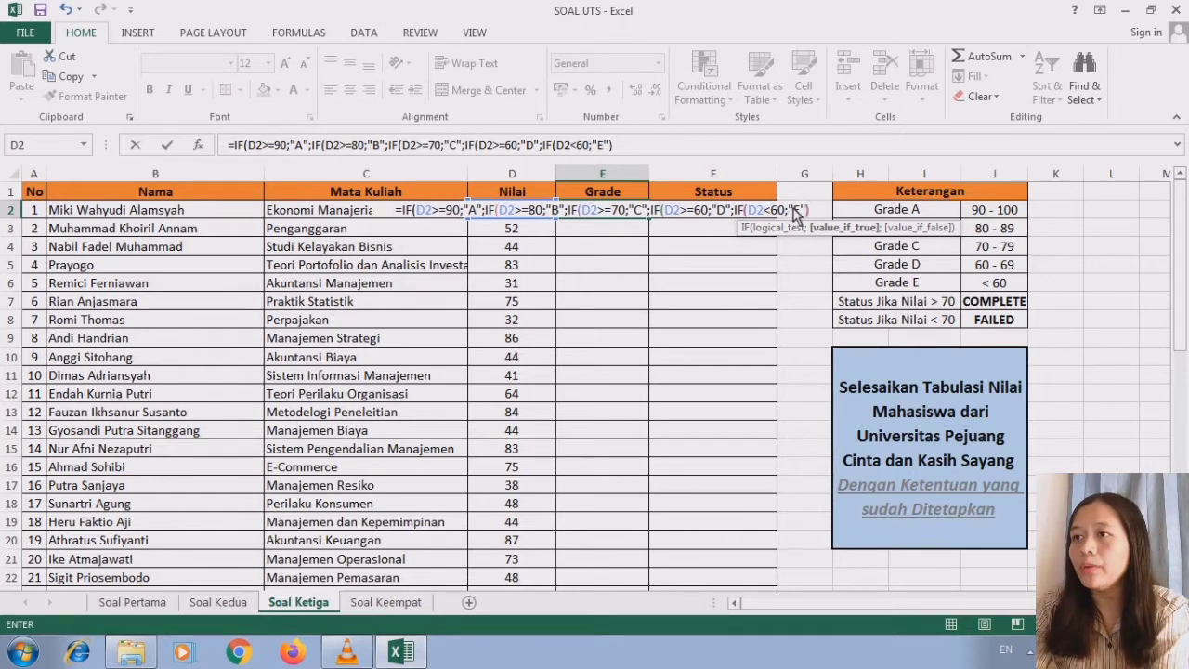
- Close and enter the E2 grade formula, accepting the correction that adds the missing closing parentheses
key(Return)
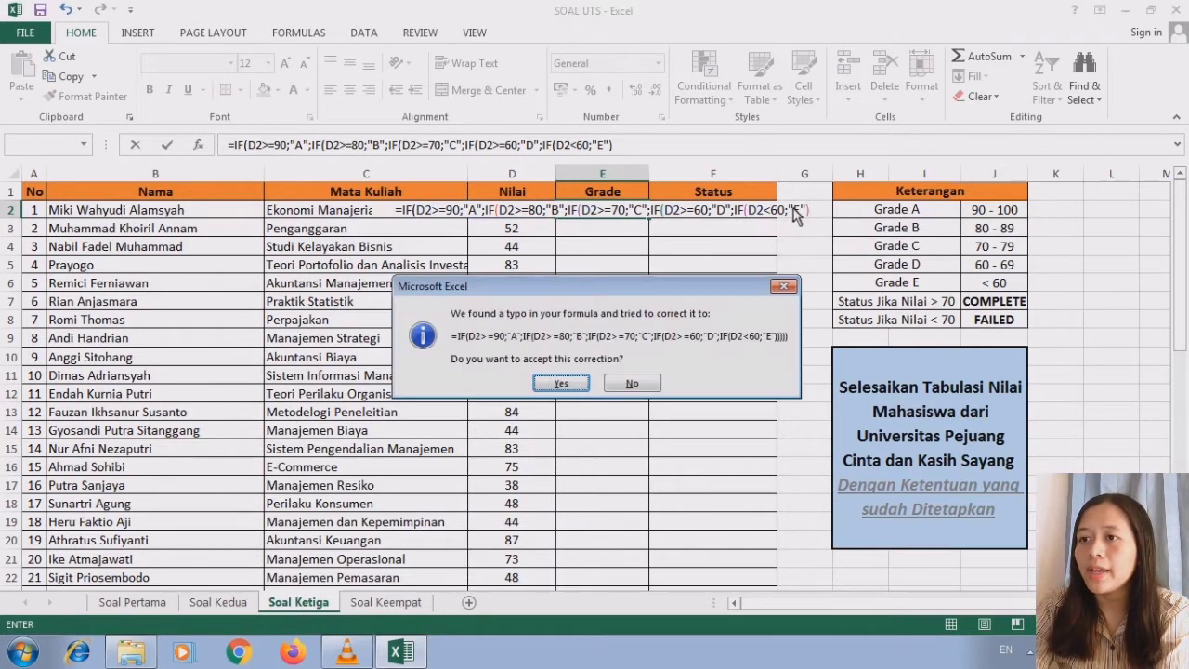
click(574, 383)
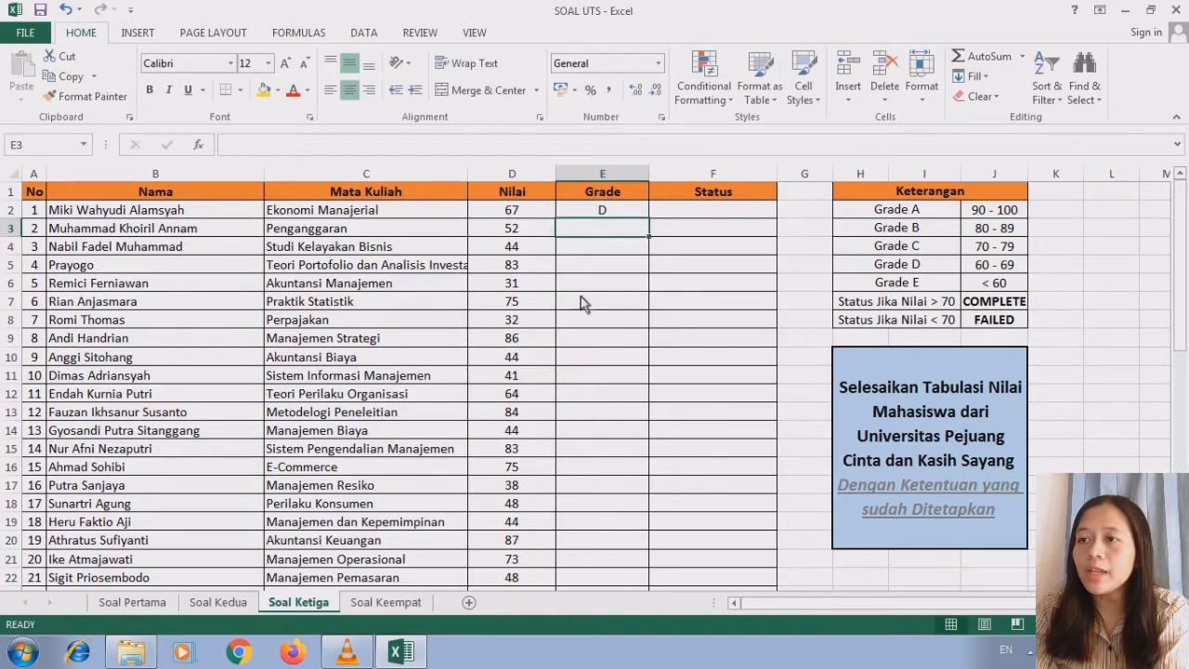
- Fill the grade formula from E2 down through E51 and check the copied formula in E38
click(612, 211)
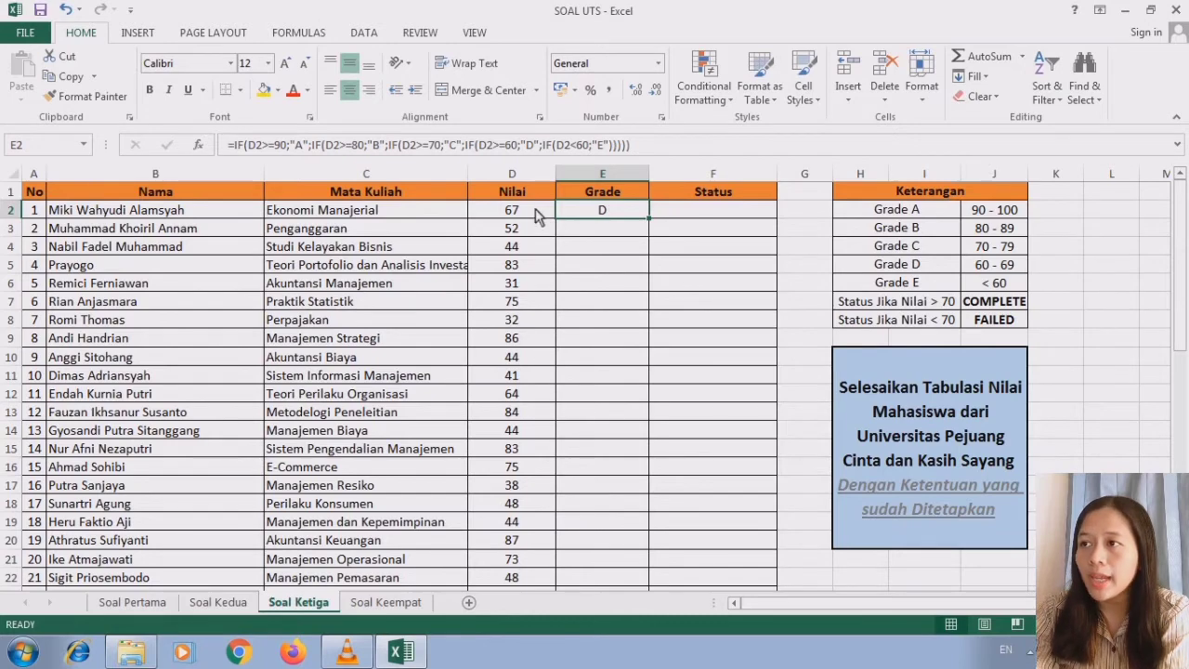
drag(650, 225, 611, 539)
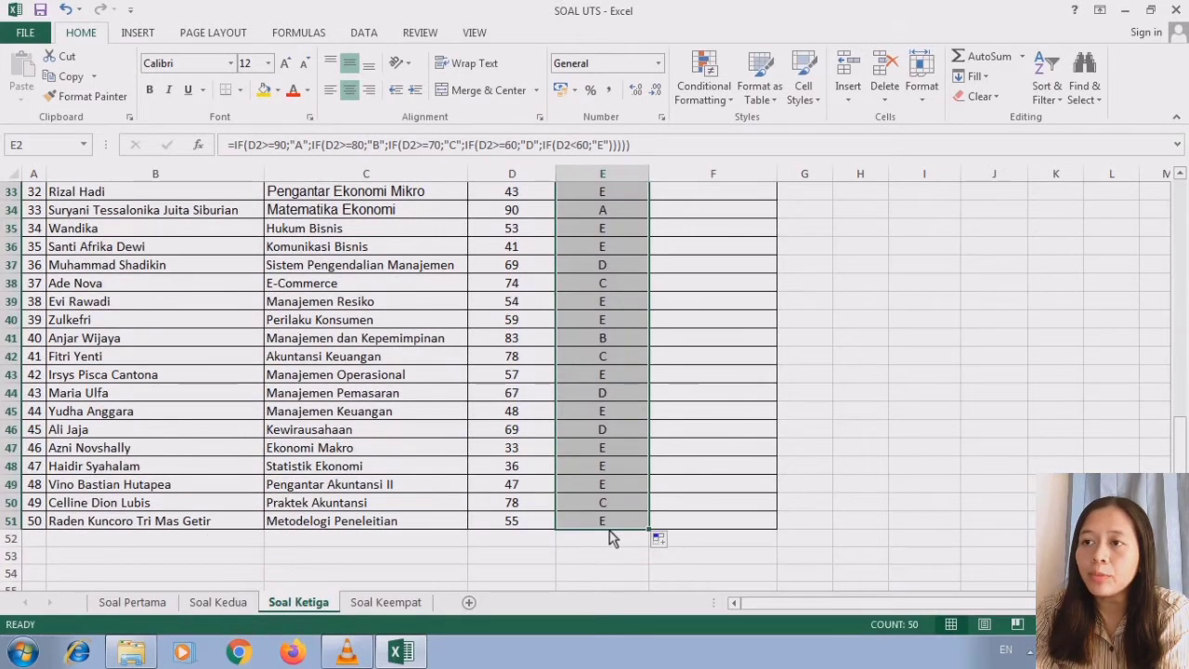
click(609, 283)
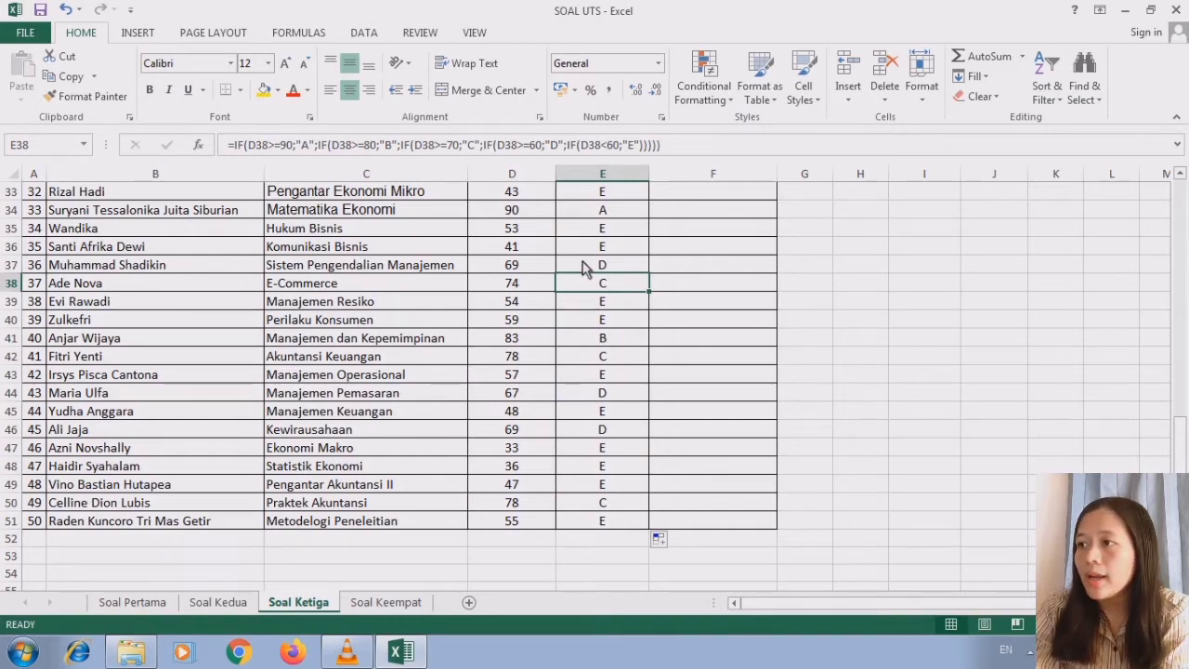
- Begin the Status formula in F2 with =IF(D2>70 to test whether the score exceeds 70
drag(1183, 445, 1184, 192)
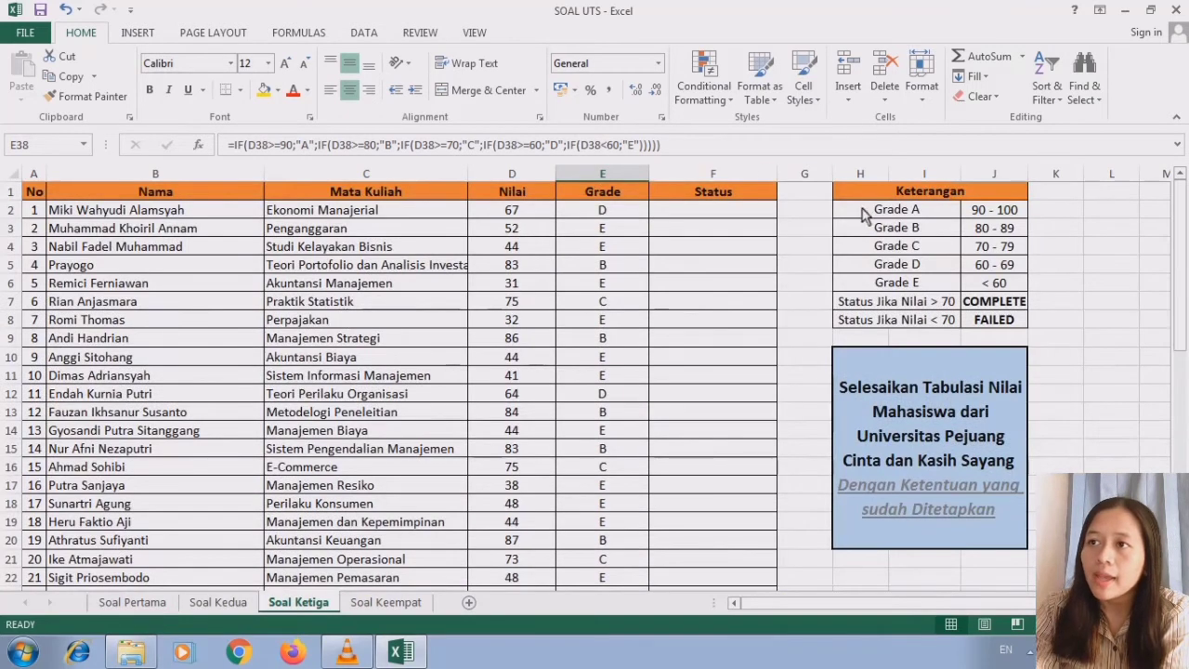
click(699, 199)
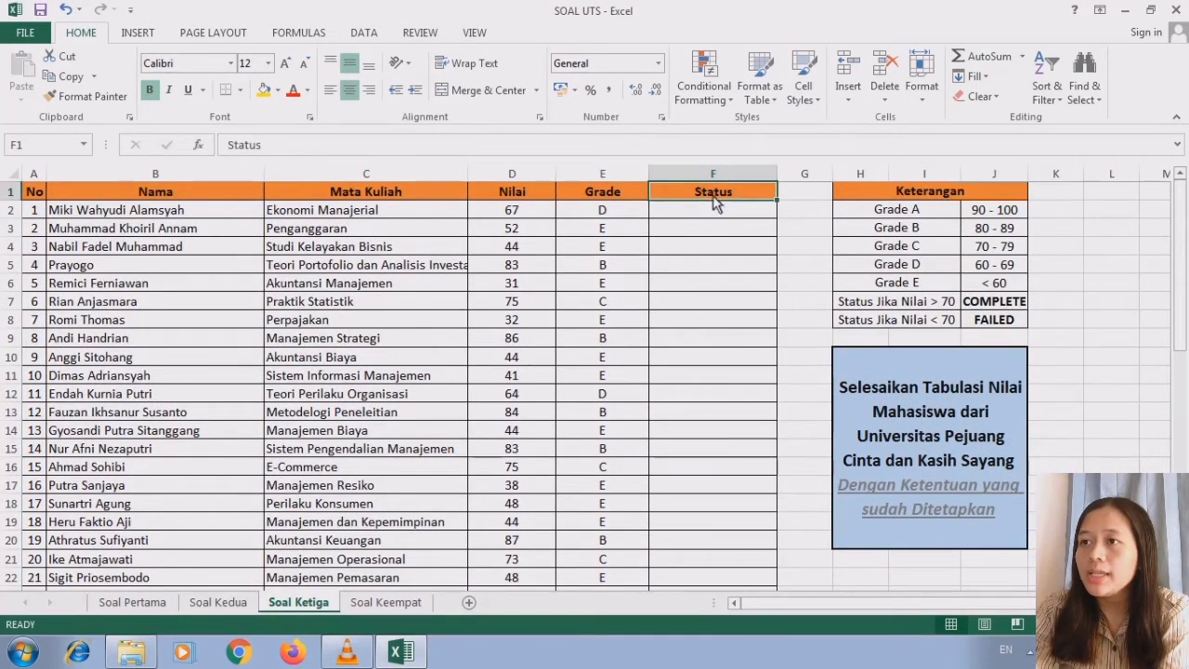
click(718, 216)
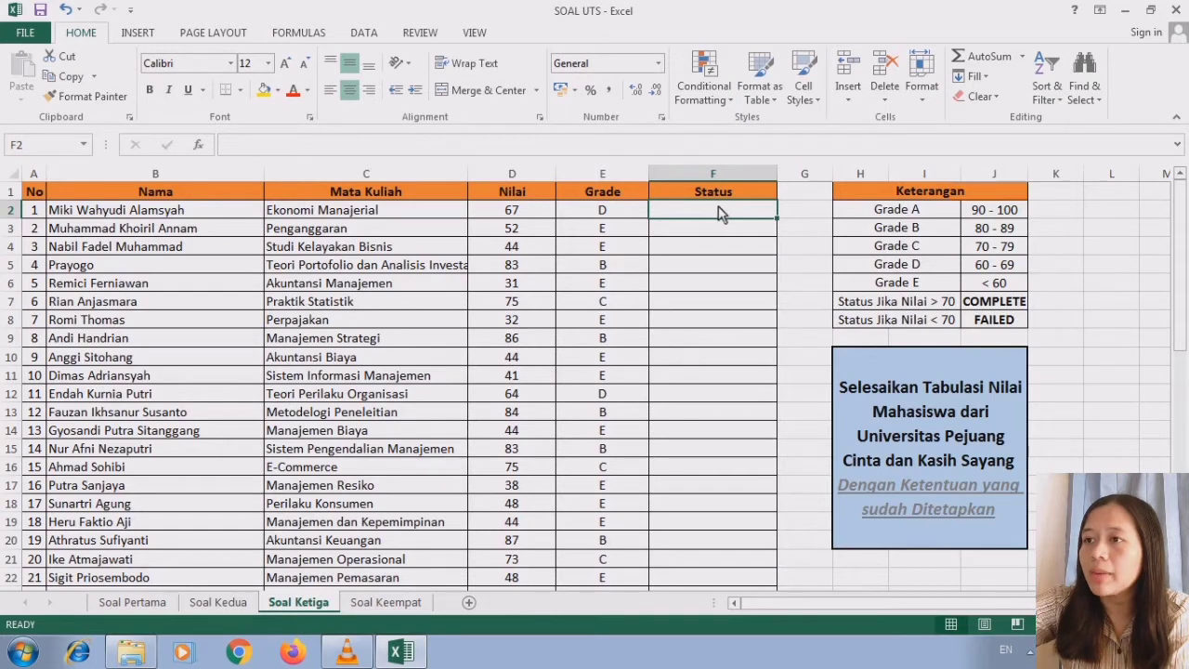
text(=IF)
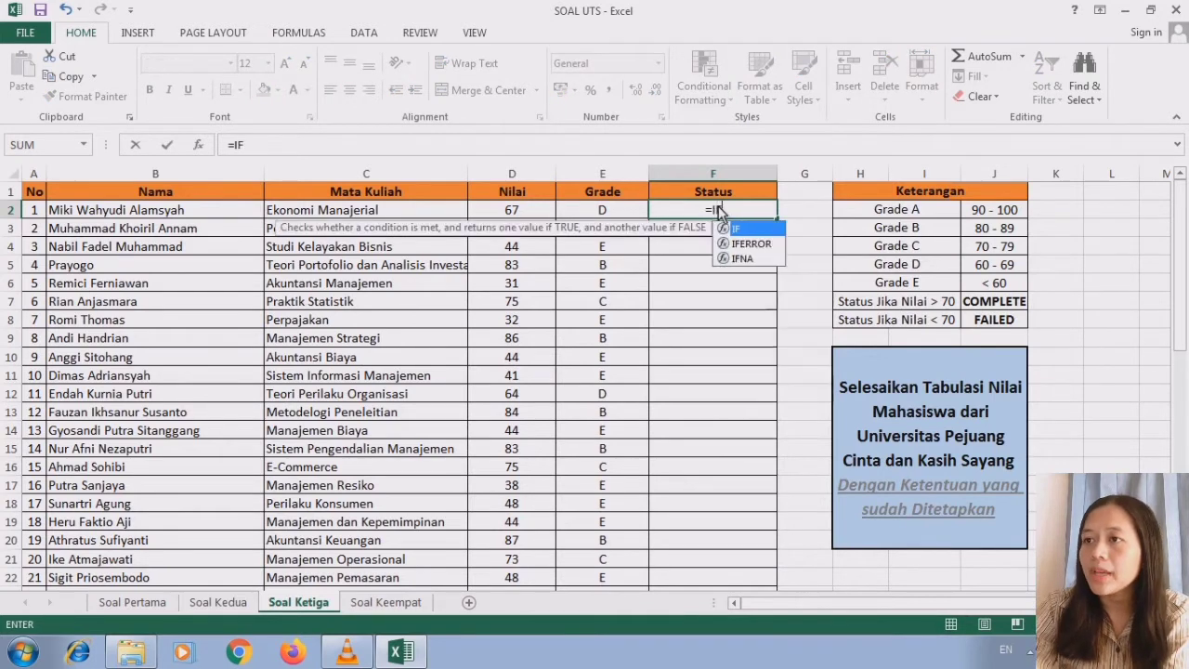
double_click(736, 229)
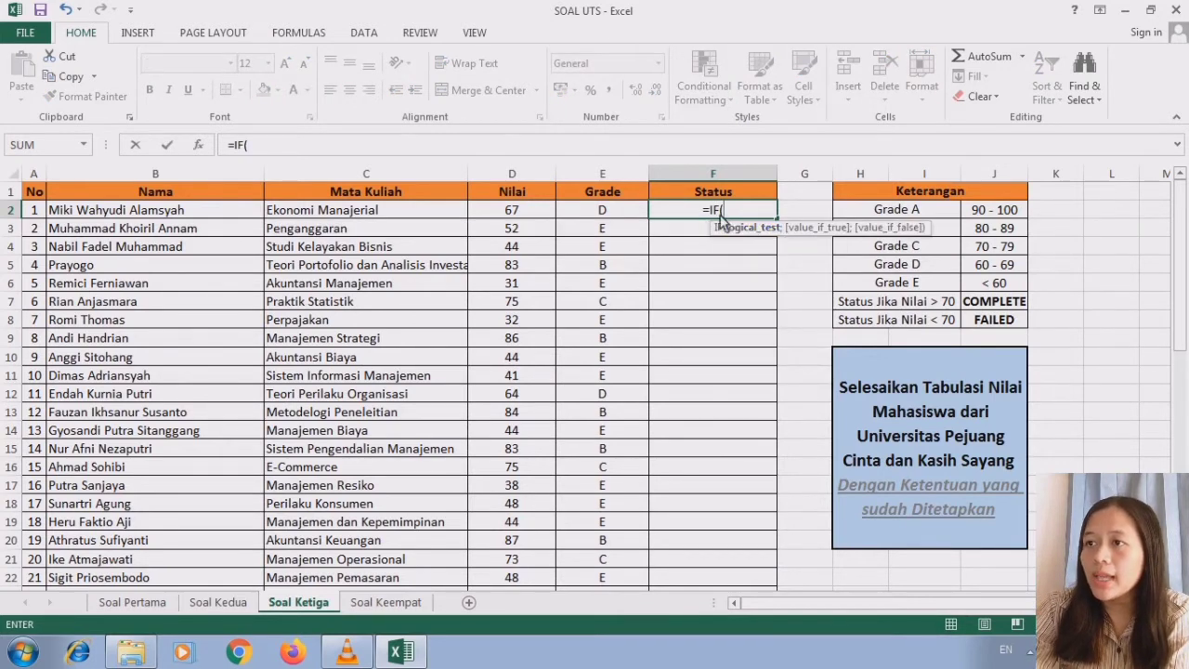
click(522, 212)
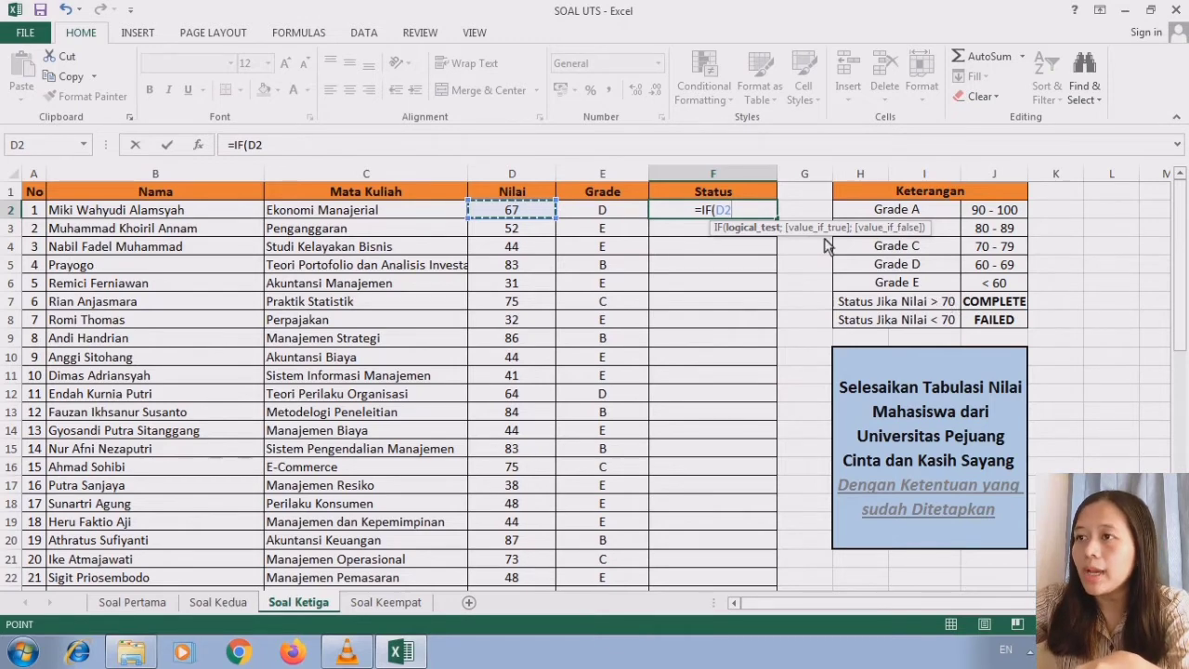
text(>70)
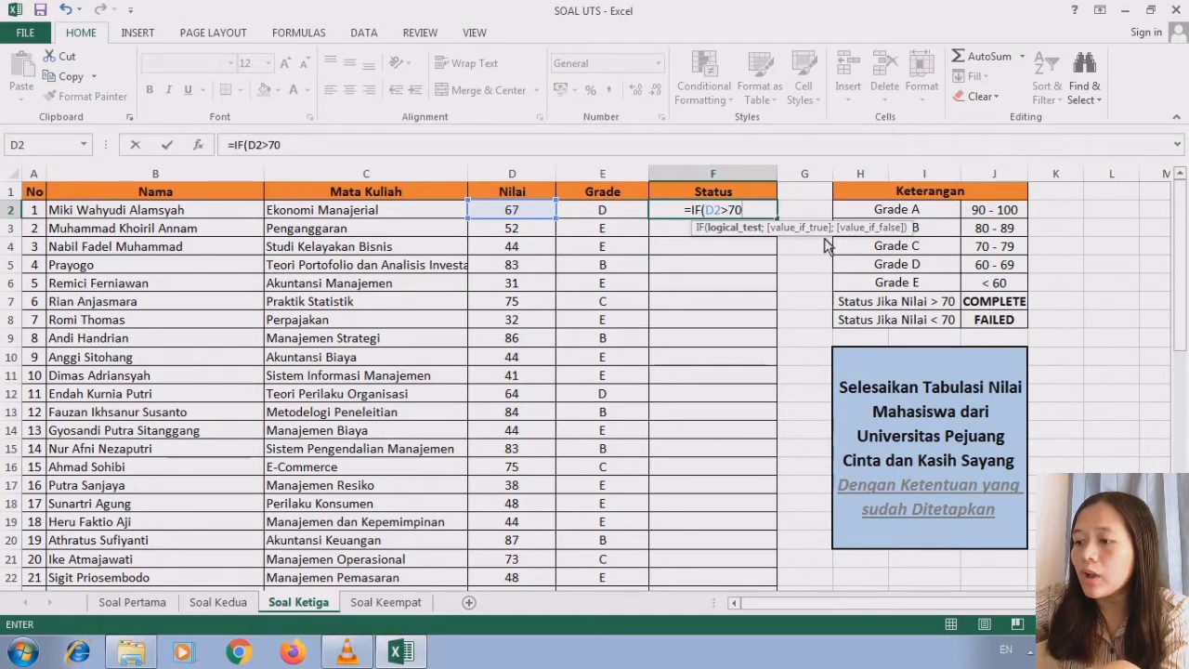
text(;)
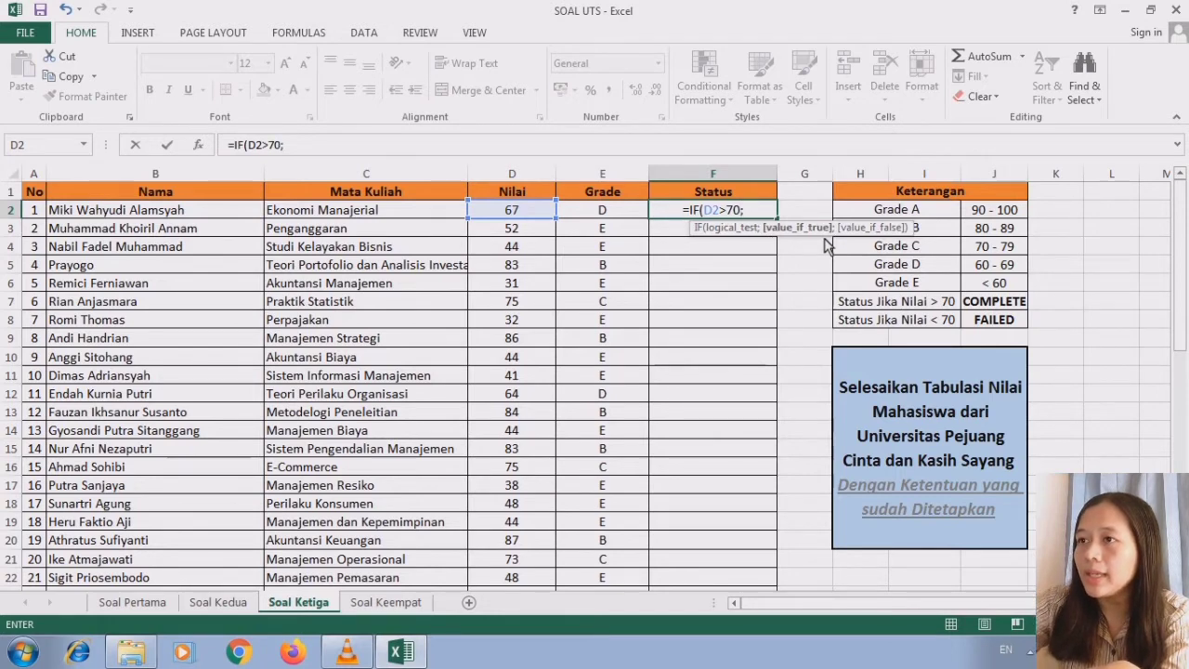
text(')
- Add ;"COMPLETE" to the F2 status formula as the result when the condition is true
key(BackSpace)
text(")
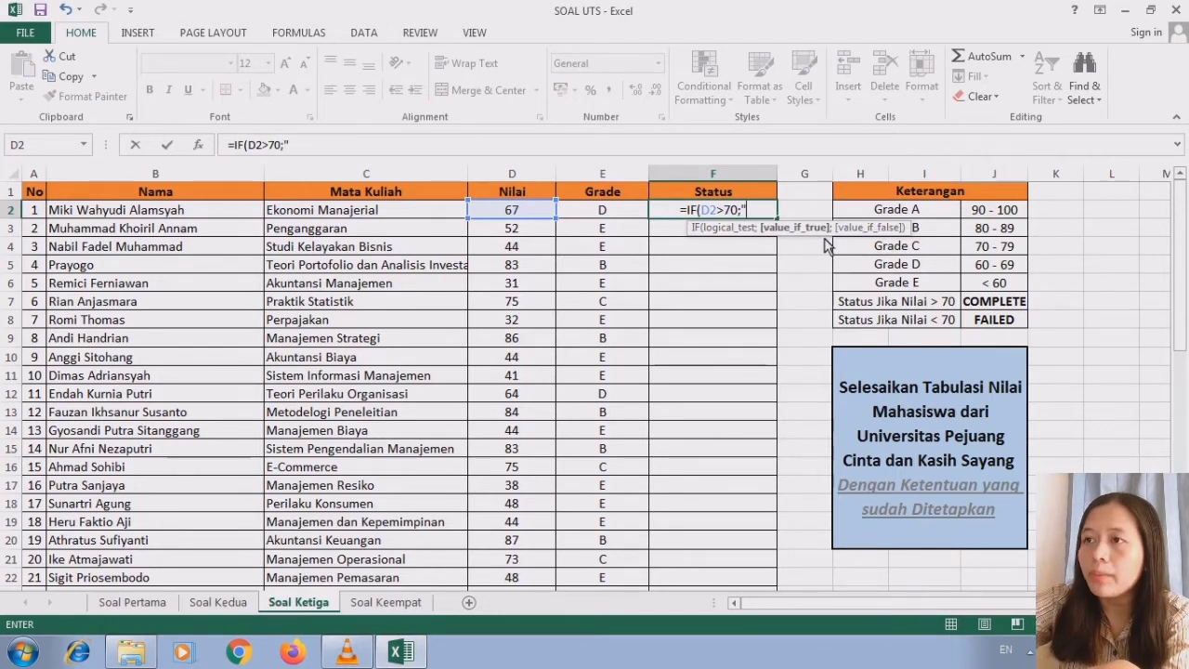
text(COMPLETE)
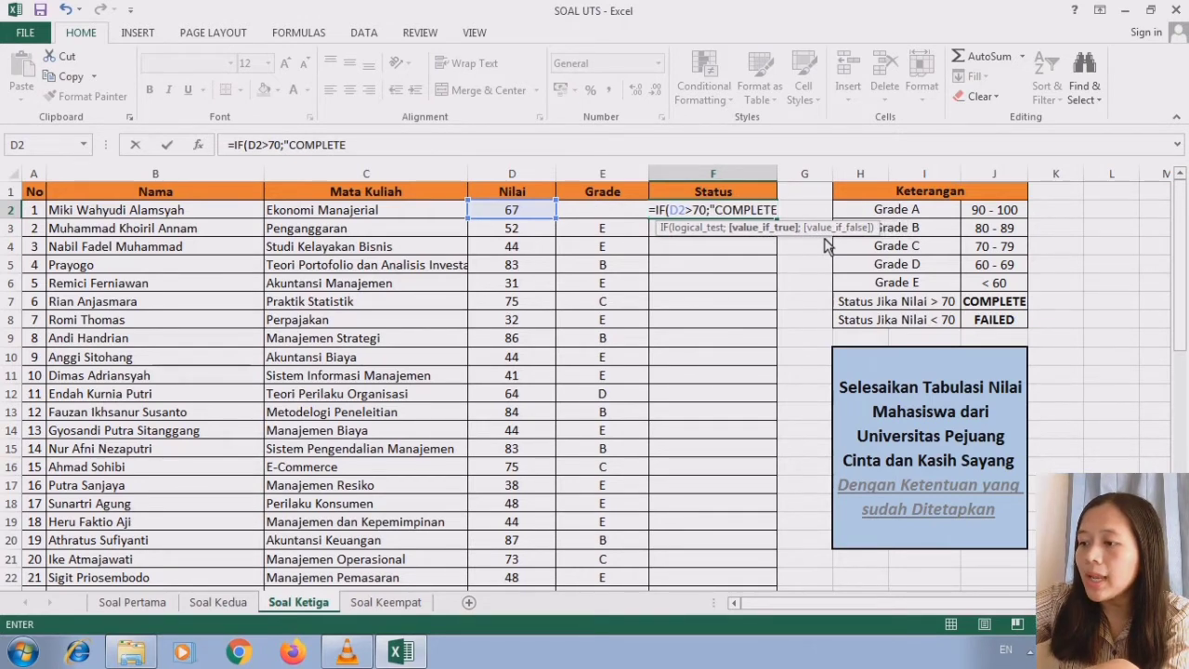
text(")
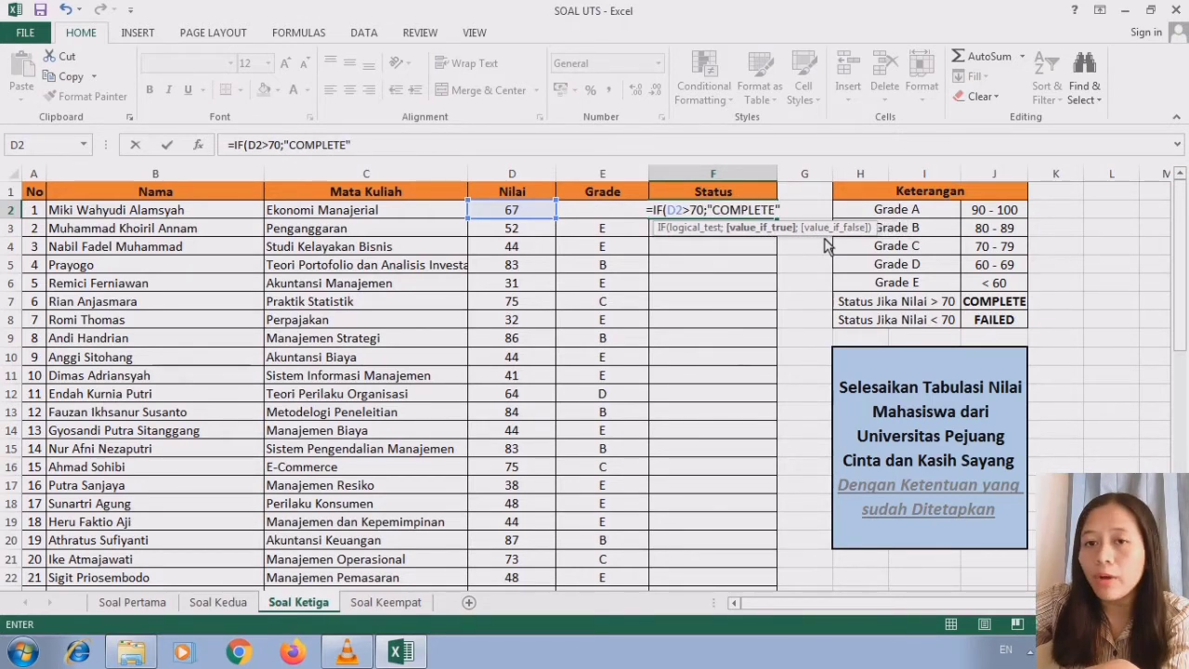
text(;)
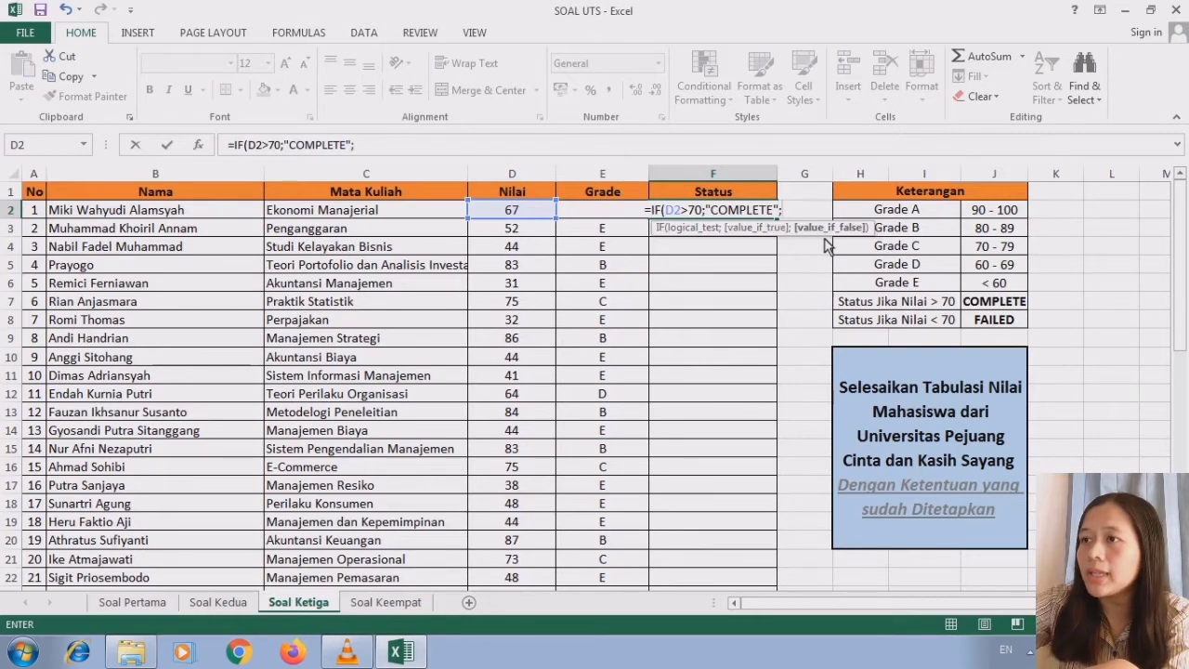
text("FAILED)
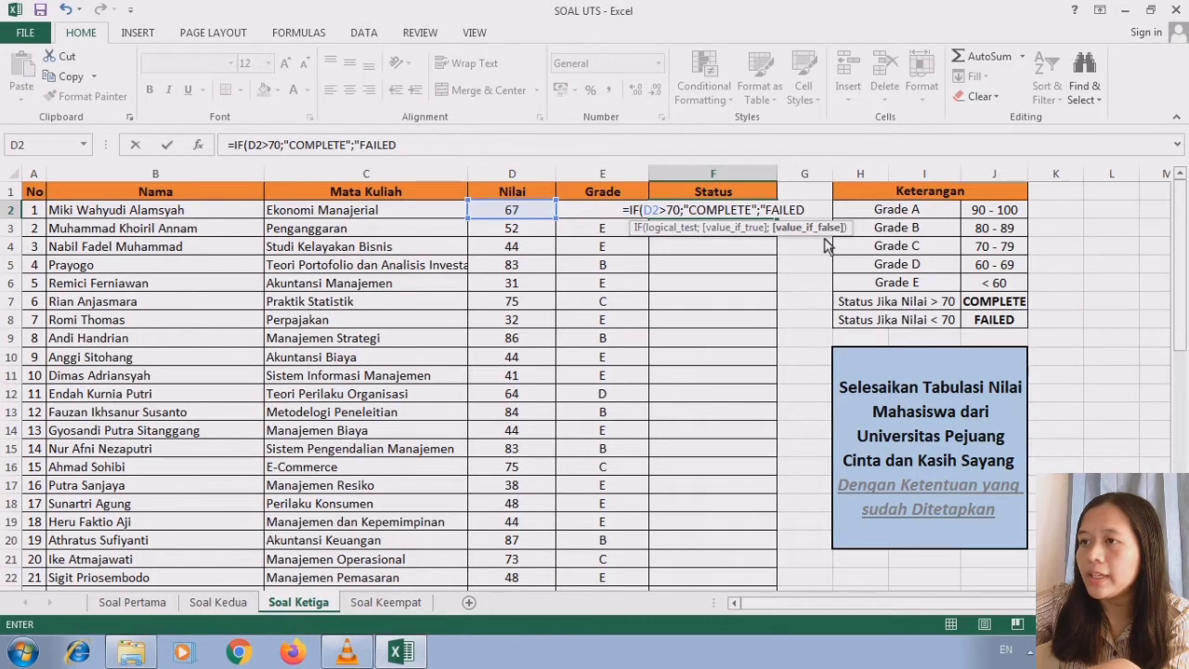
text("))
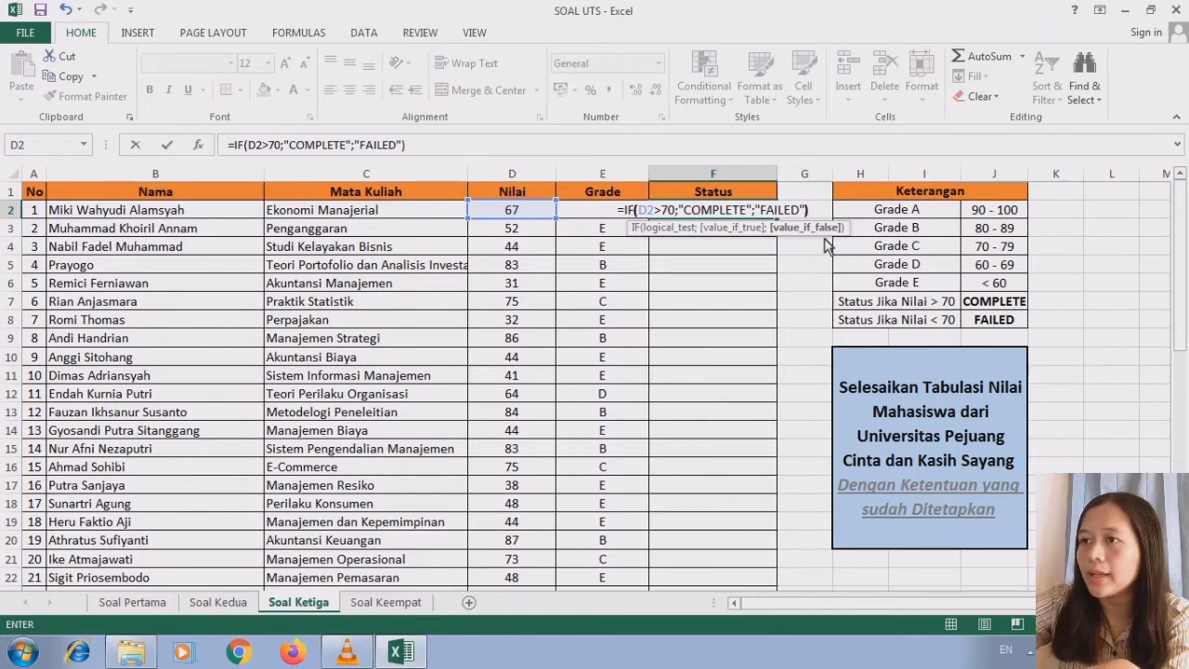
- Complete the F2 status formula with ;"FAILED") as the result when the condition is false, and enter it
key(Return)
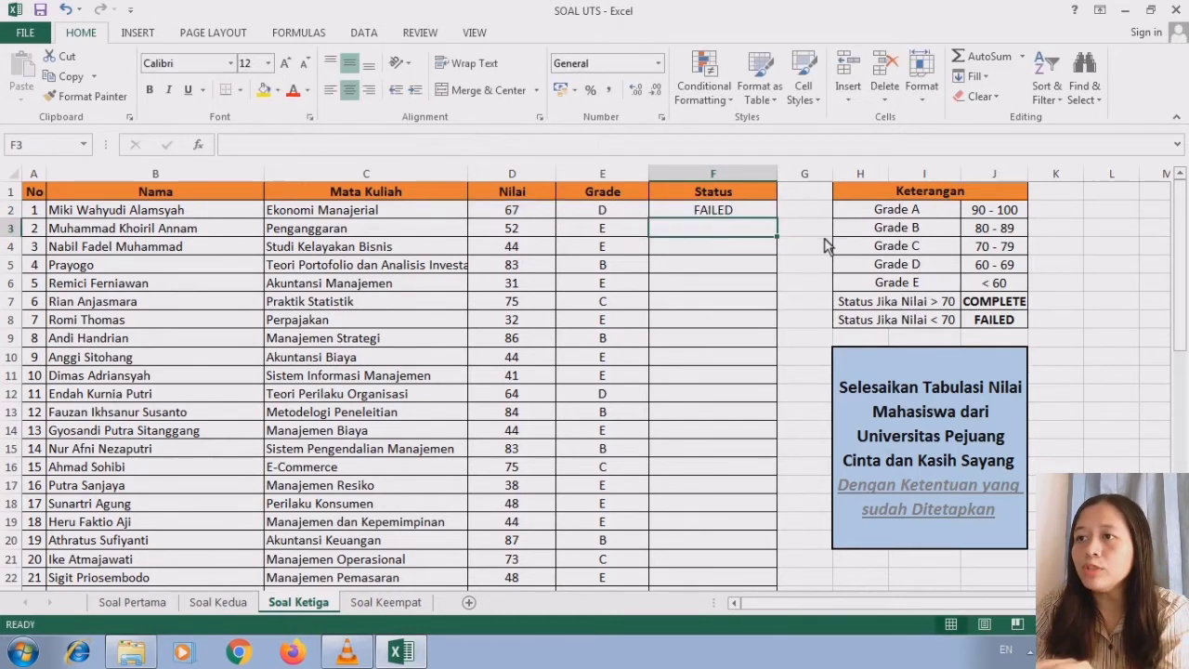
- Fill the status formula from F2 down through F51 and review the Grade and Status columns
click(743, 209)
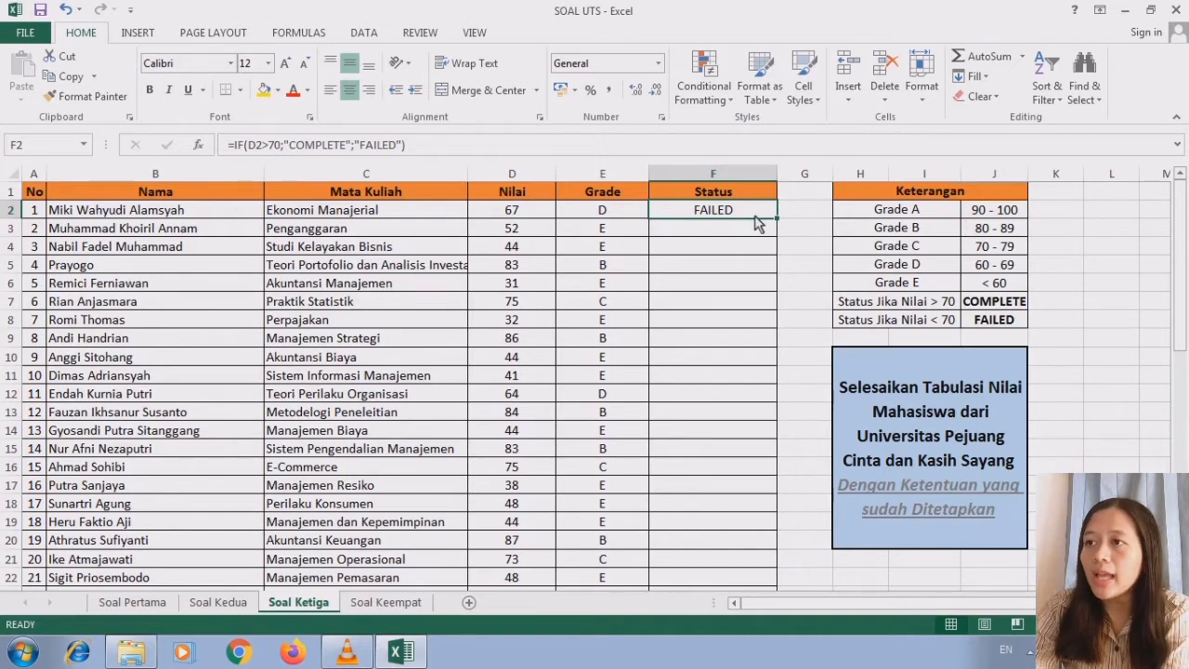
drag(776, 226, 748, 554)
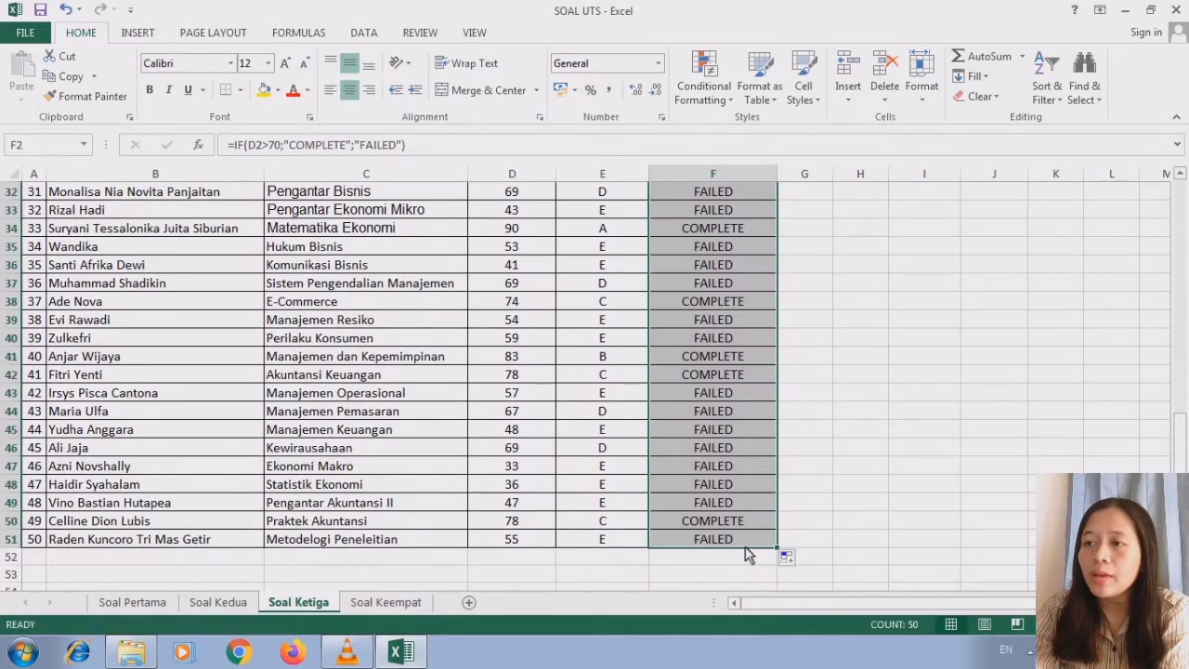
click(731, 420)
drag(1180, 425, 1178, 167)
click(625, 196)
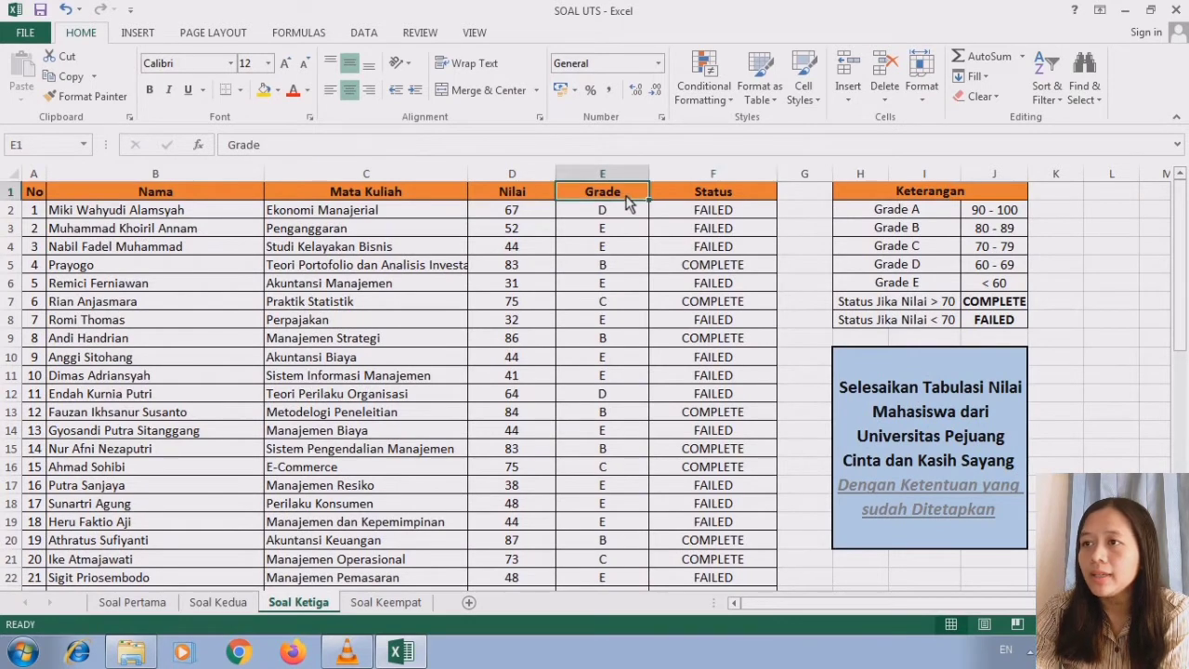
click(722, 196)
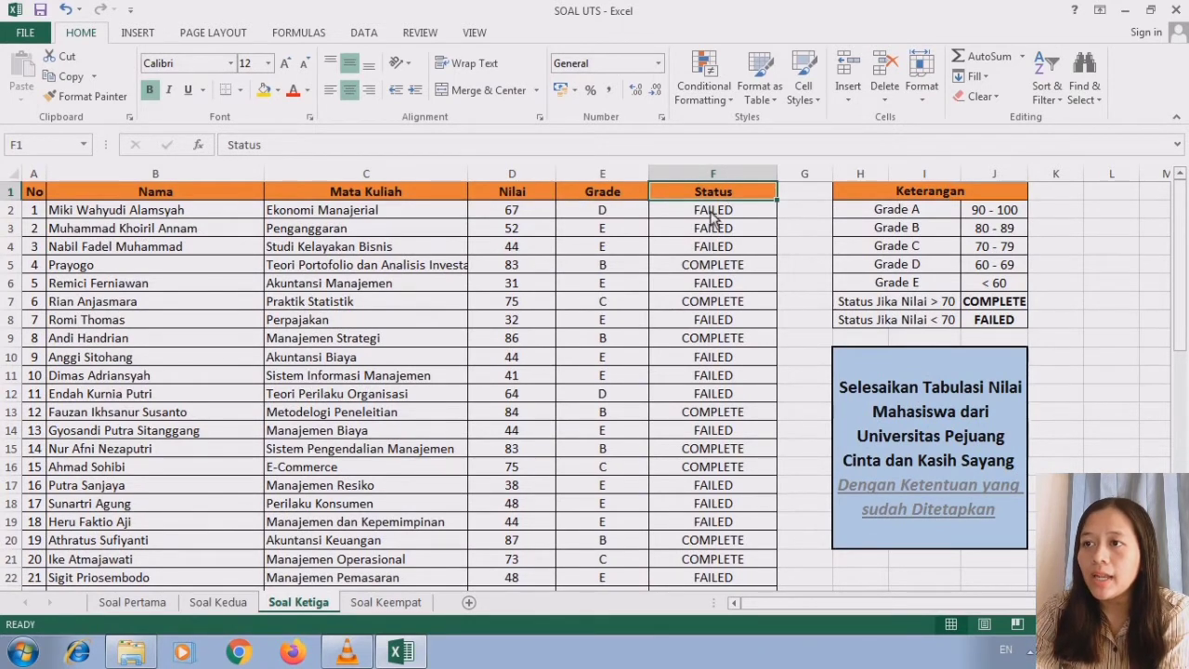
click(711, 216)
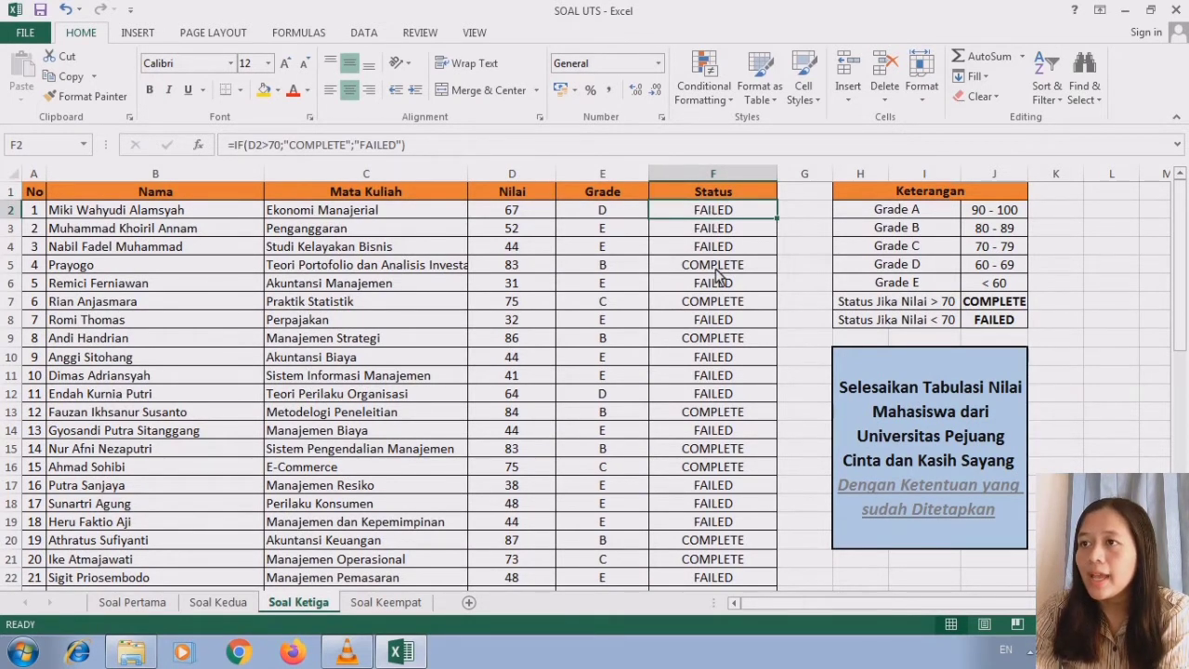
click(715, 194)
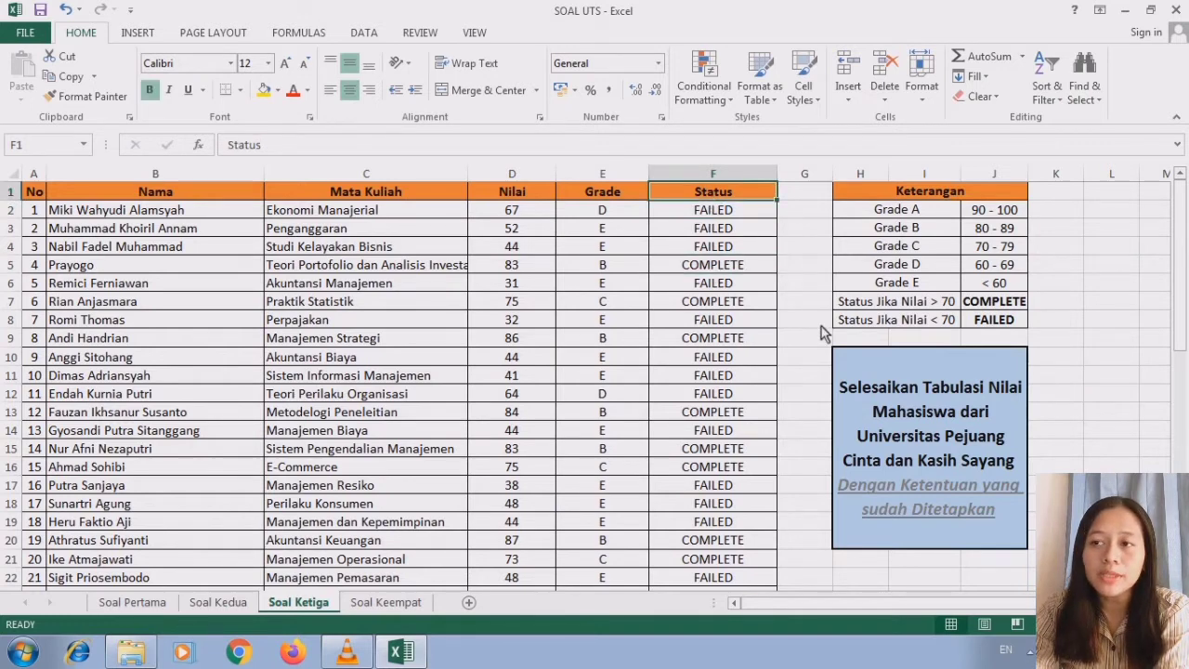
click(989, 534)
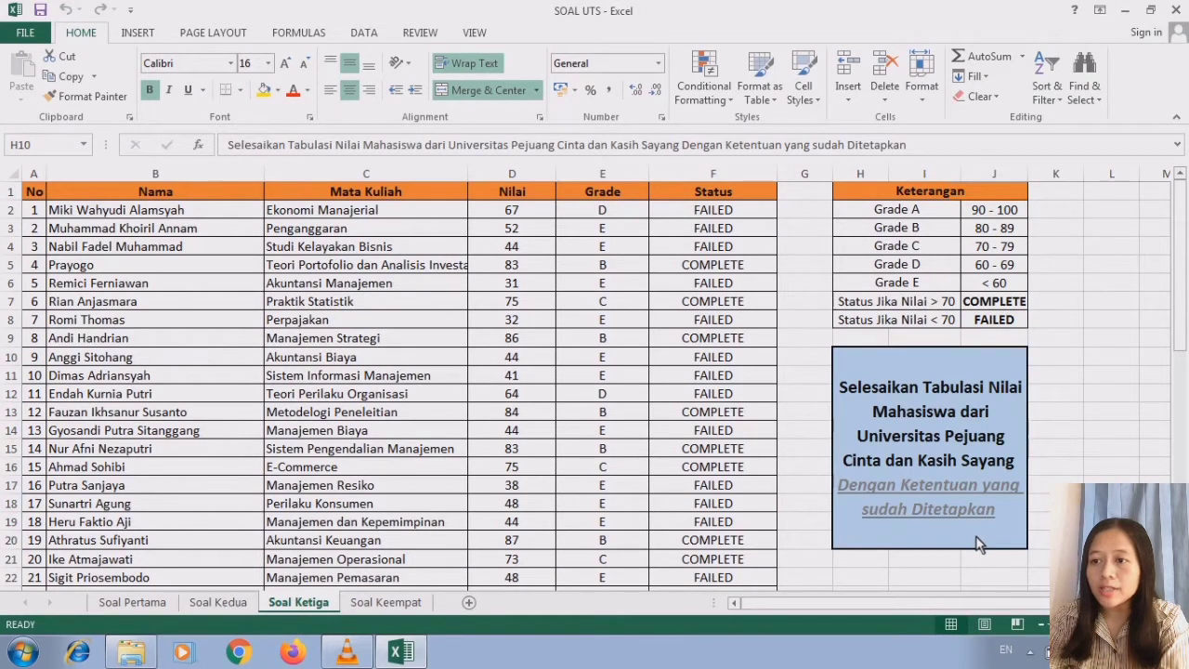
- Open the Soal Keempat sheet and review its task instructions and Tabel 1 Posisi Kapal dan Agen
click(427, 602)
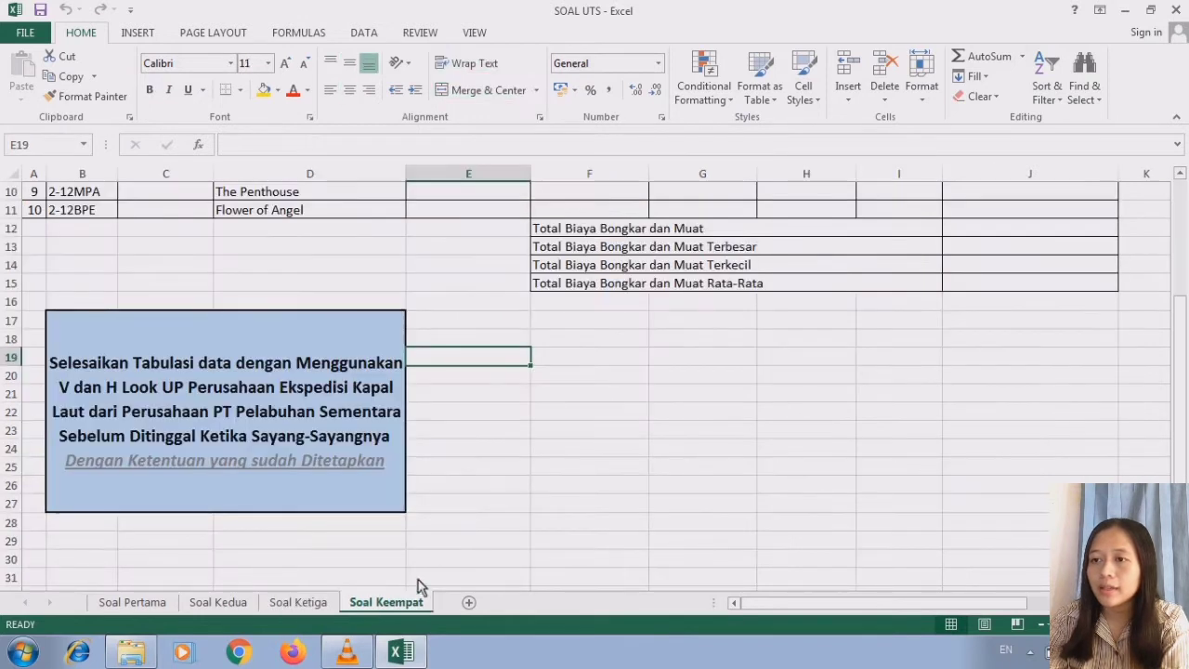
click(258, 494)
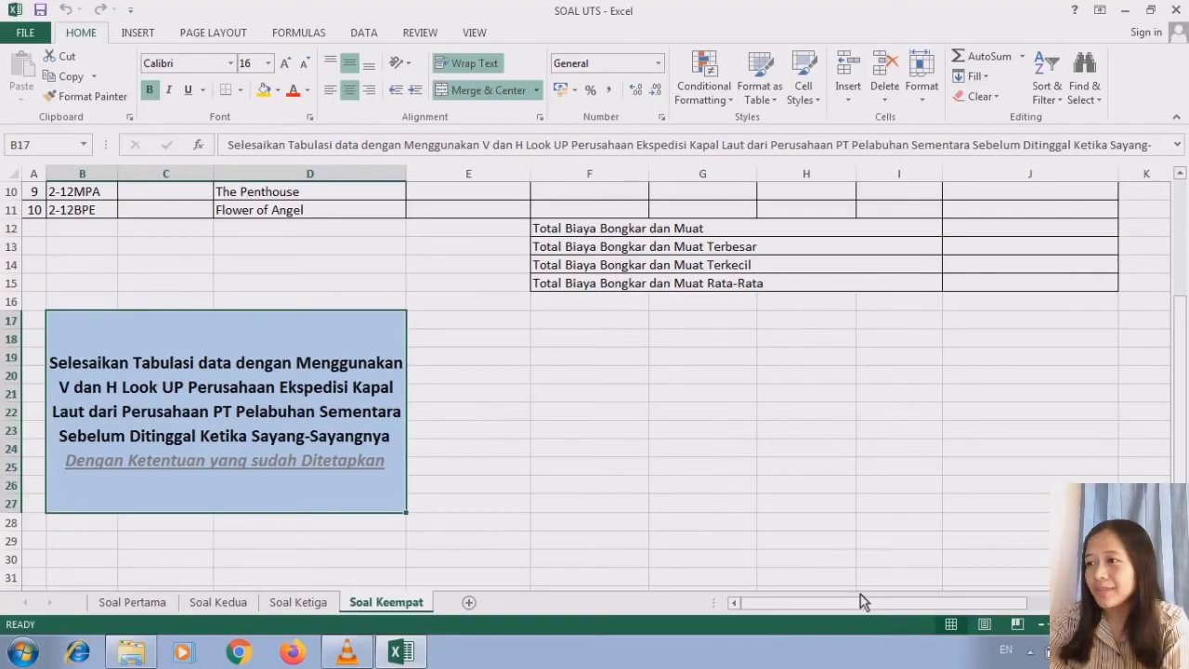
click(1164, 602)
click(1164, 602)
click(1164, 603)
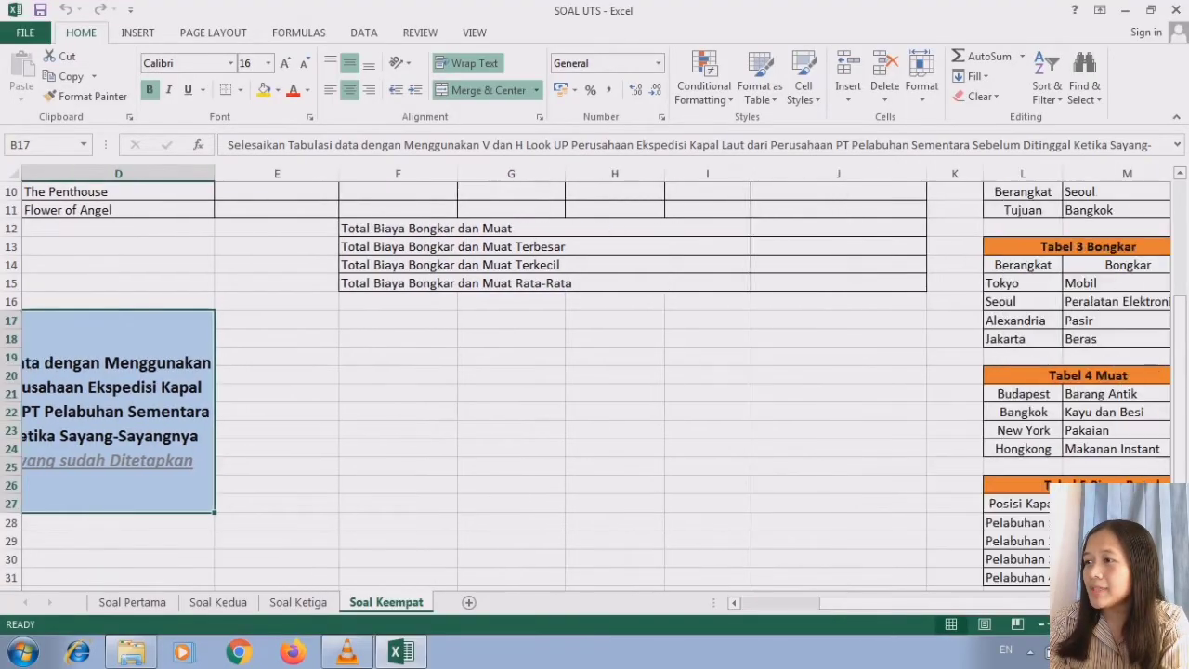
click(1164, 603)
click(1164, 602)
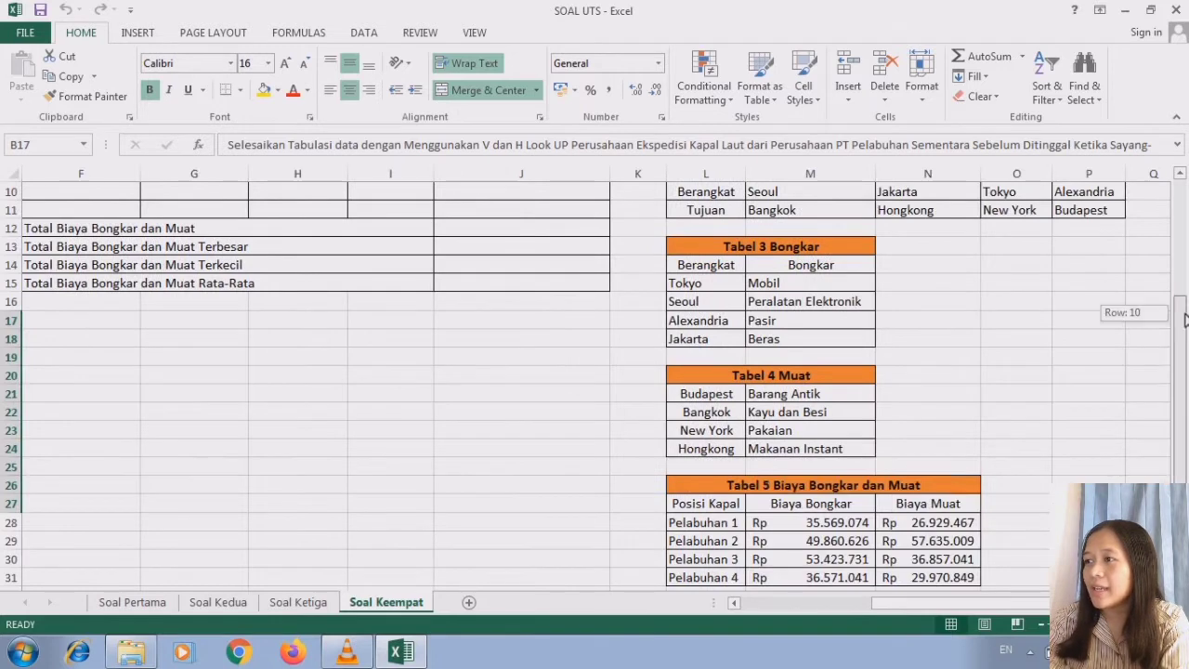
scroll(890, 173, up, 3)
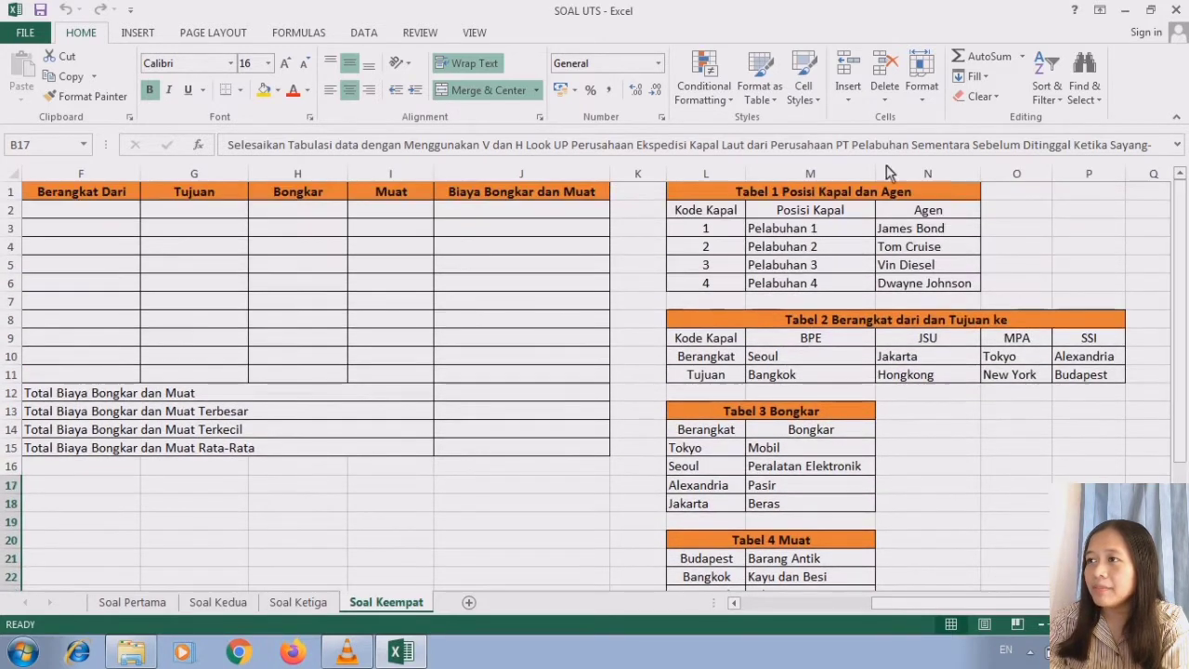
click(816, 195)
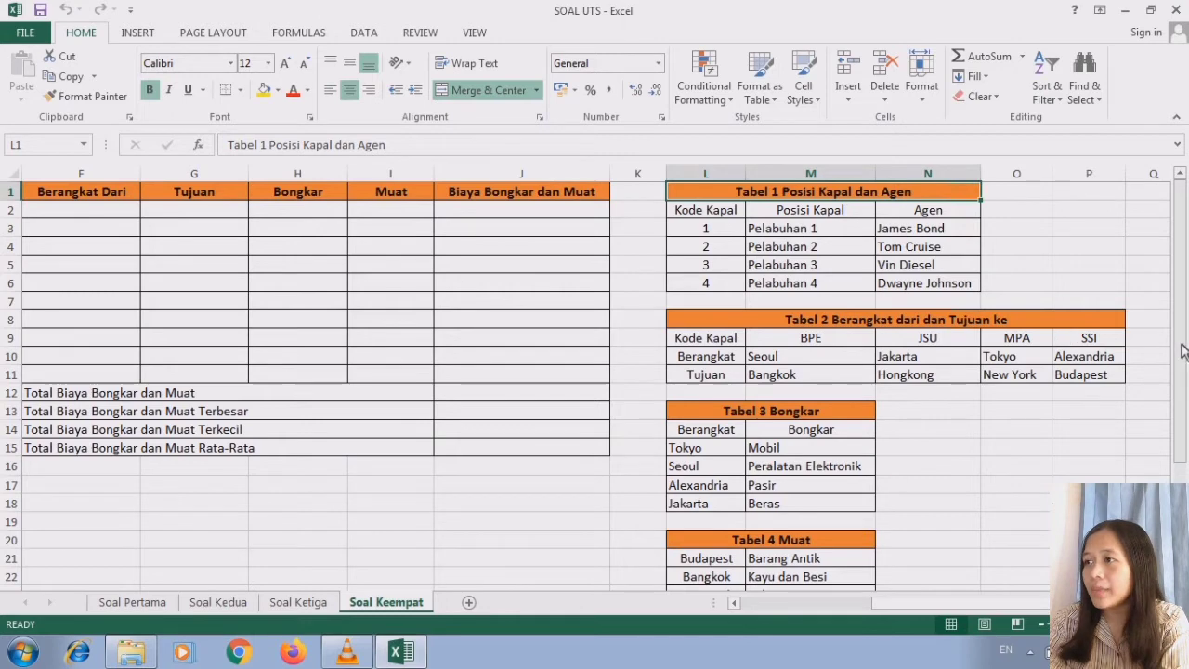
- Examine the reference tables for departure and destination, Bongkar, Muat, and Biaya Bongkar dan Muat (Tabel 2 to Tabel 5)
scroll(957, 279, down, 1)
click(949, 284)
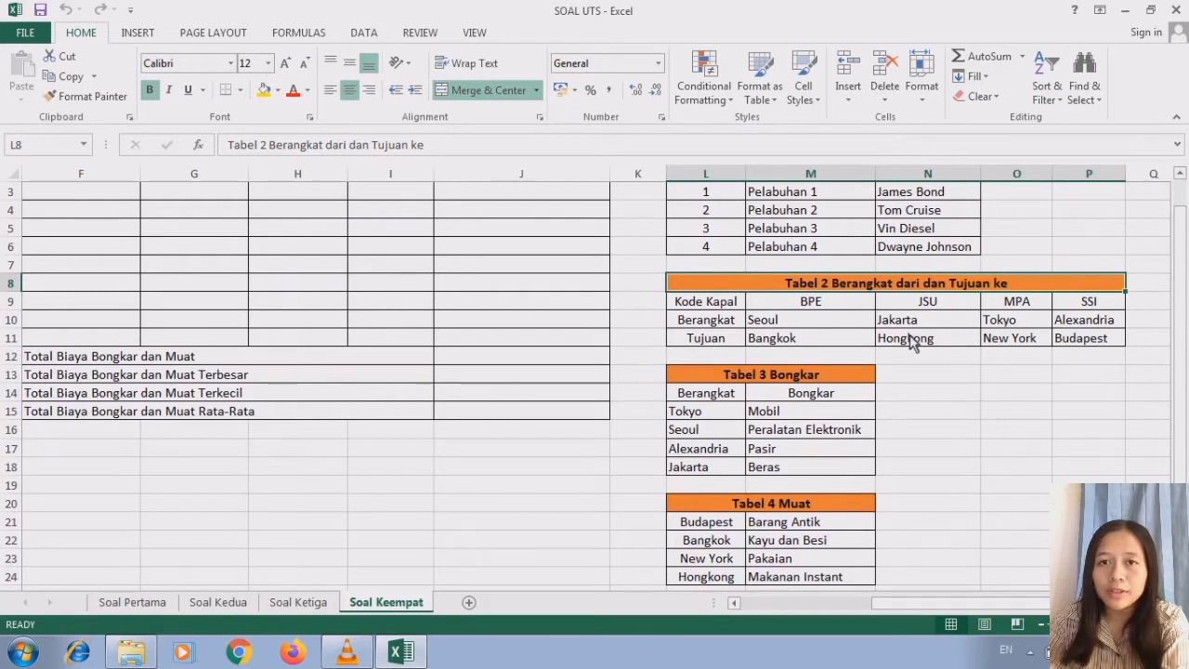
click(819, 375)
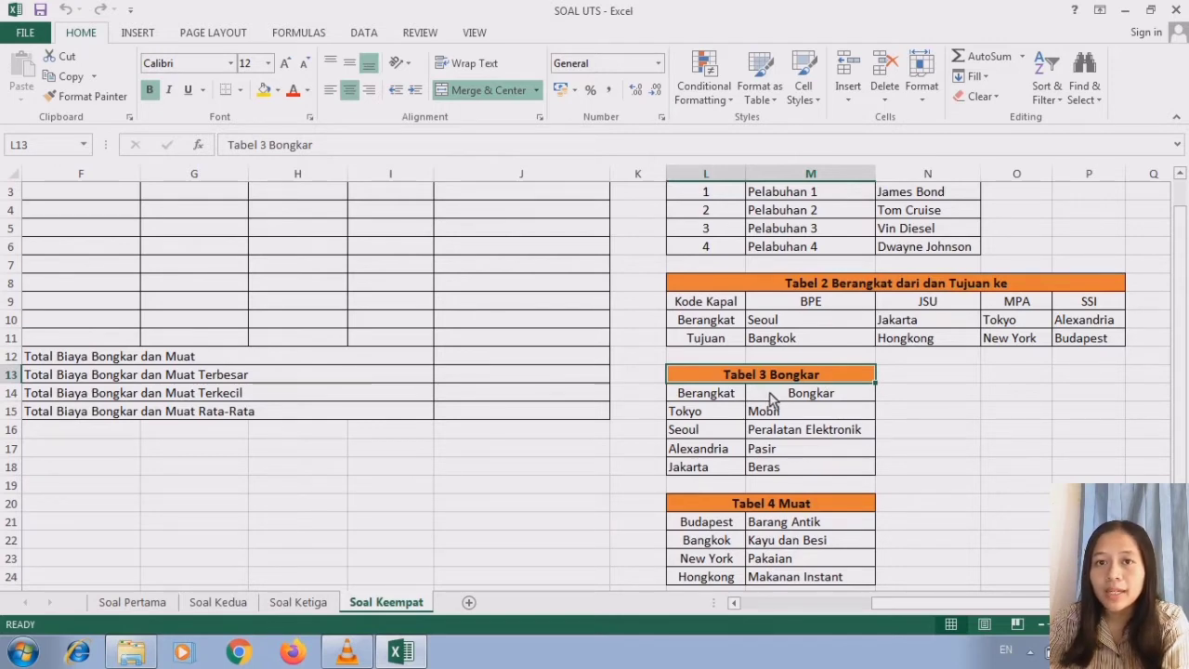
drag(1180, 438, 1180, 529)
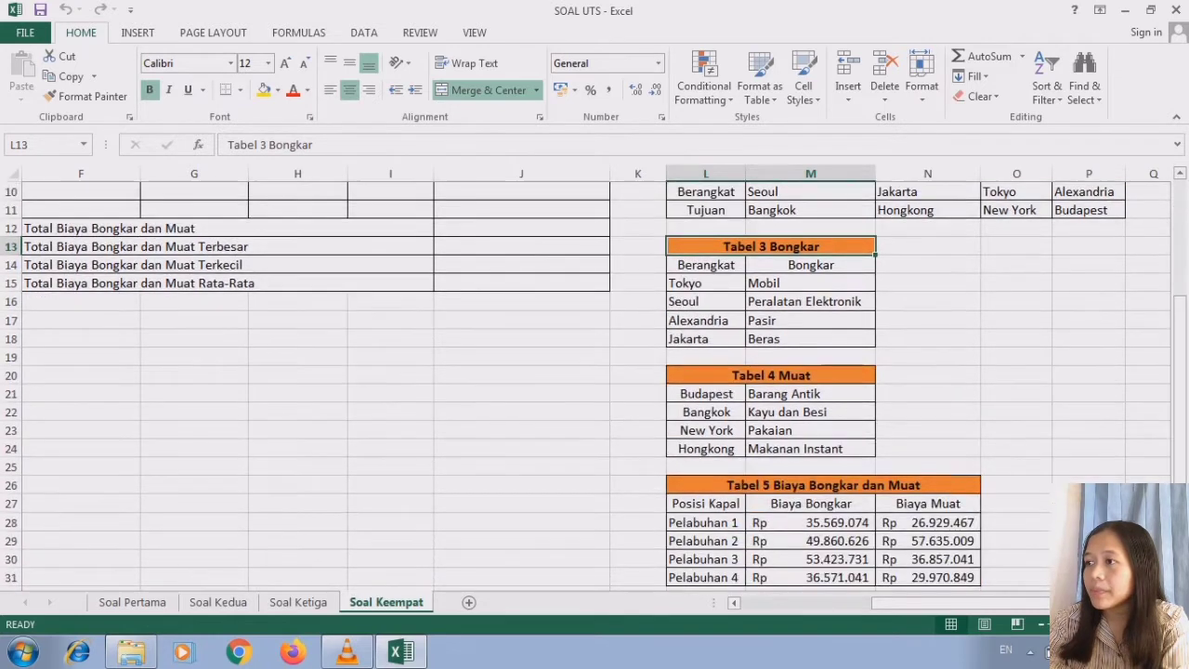
click(823, 381)
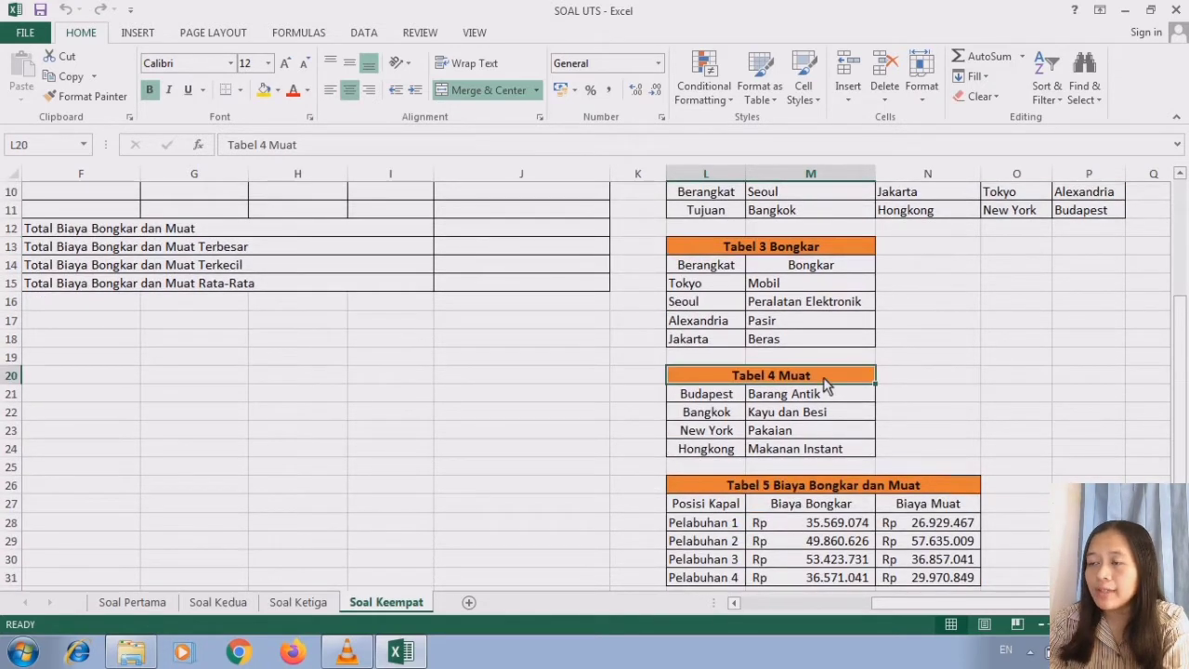
click(841, 486)
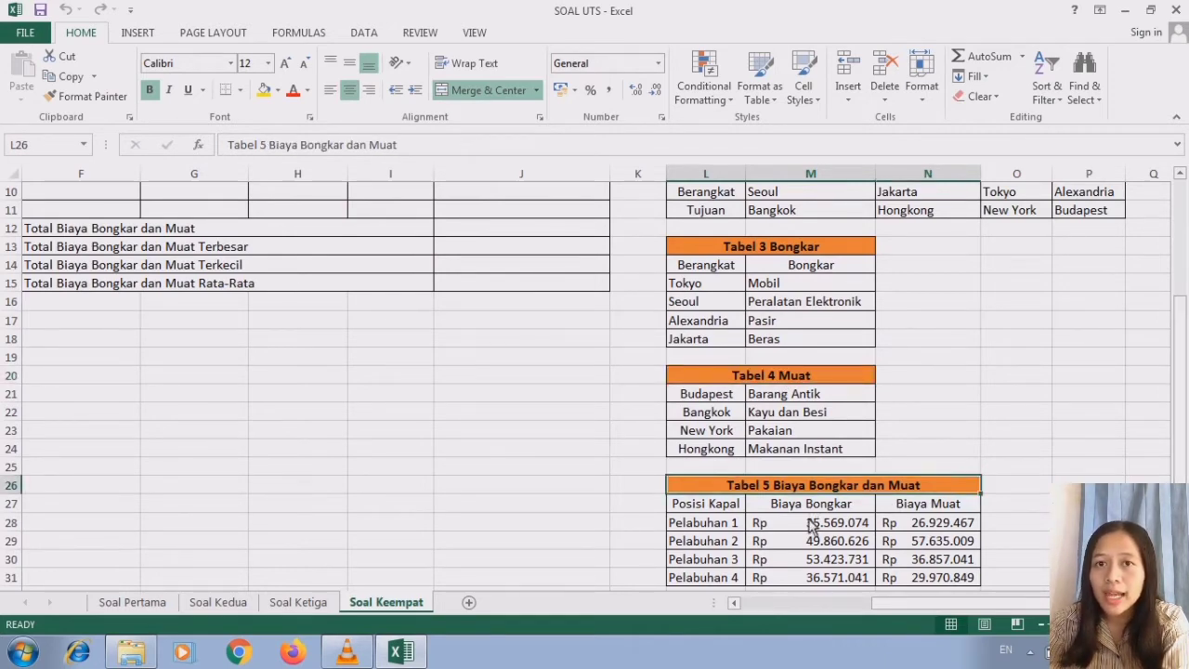
- Compare the main table's empty Posisi column with the ship codes and positions in Tabel 1 Posisi Kapal dan Agen
click(734, 603)
click(734, 603)
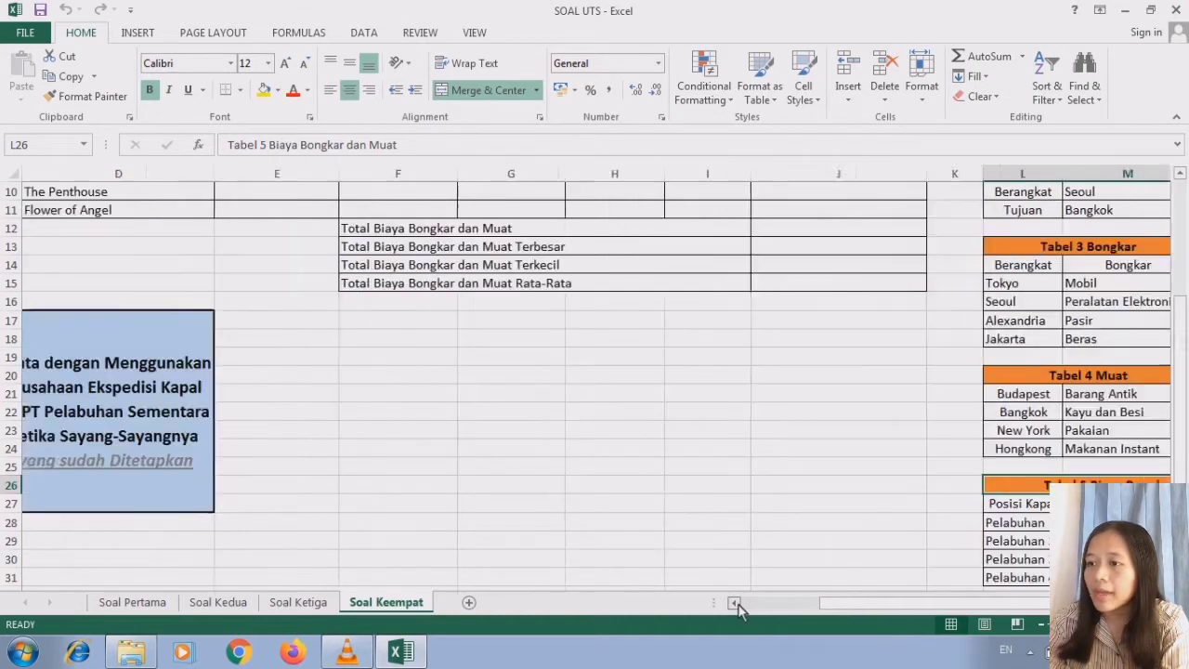
click(735, 604)
drag(1183, 420, 1182, 218)
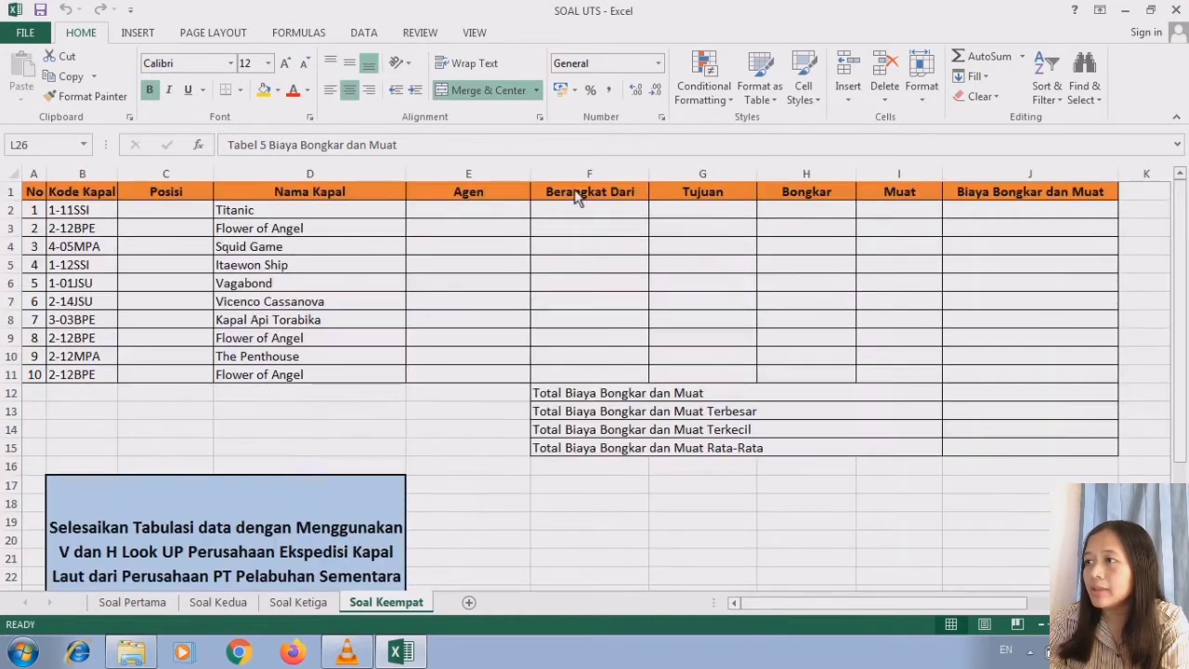
click(186, 194)
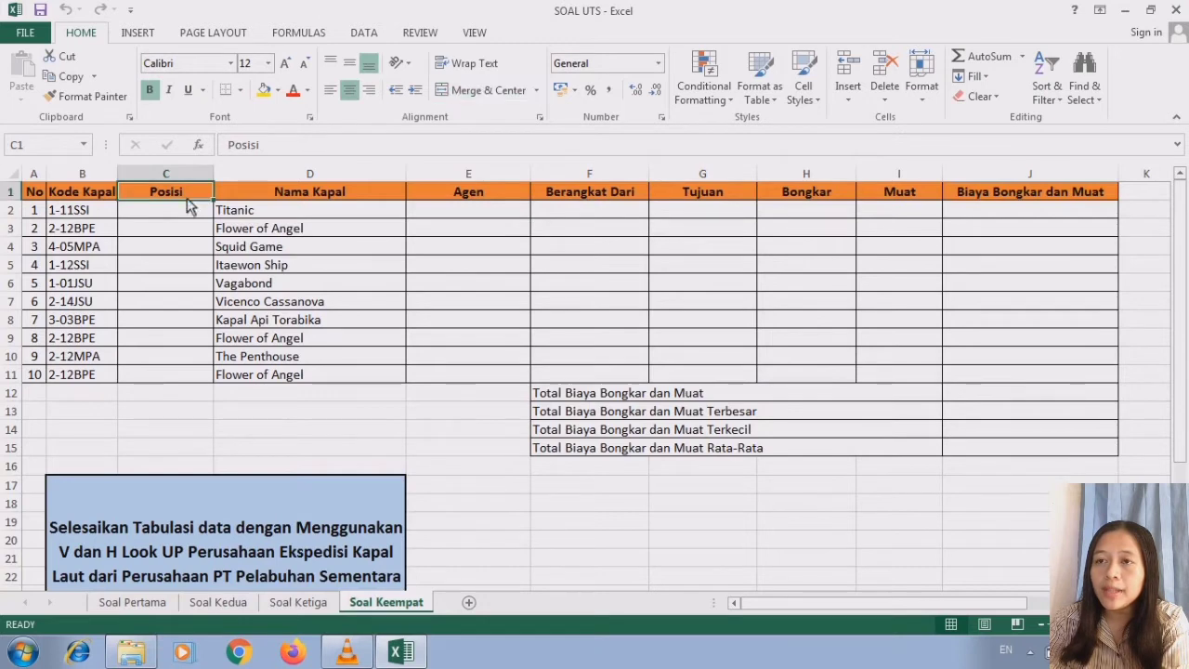
click(189, 210)
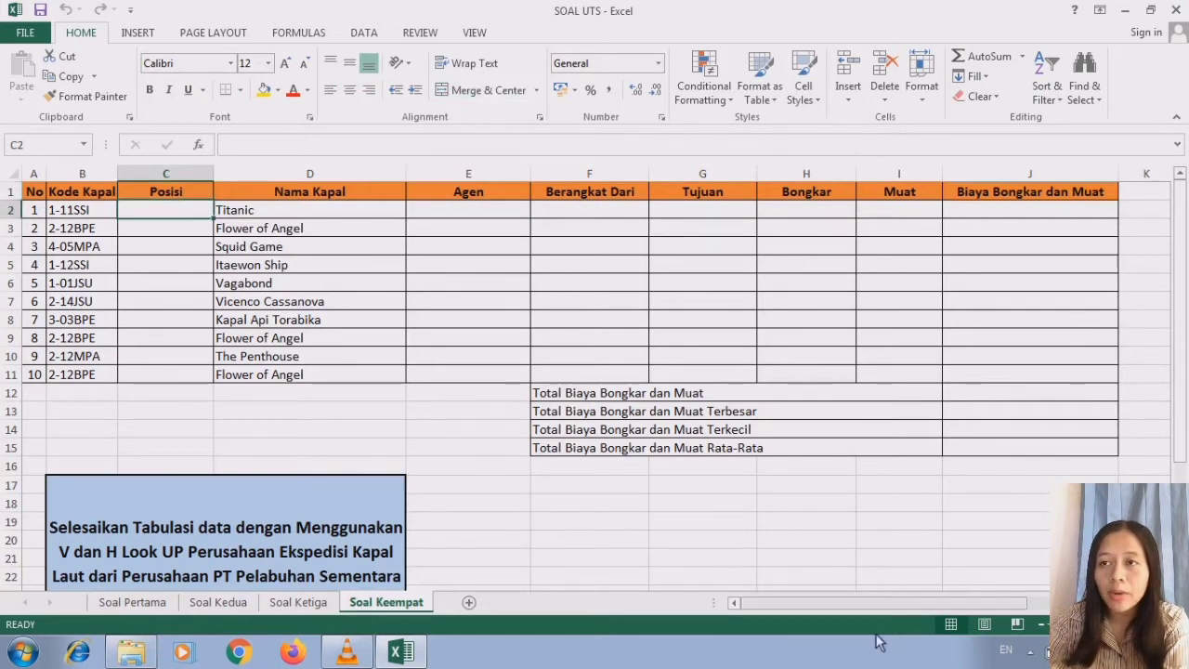
click(1165, 604)
click(1165, 603)
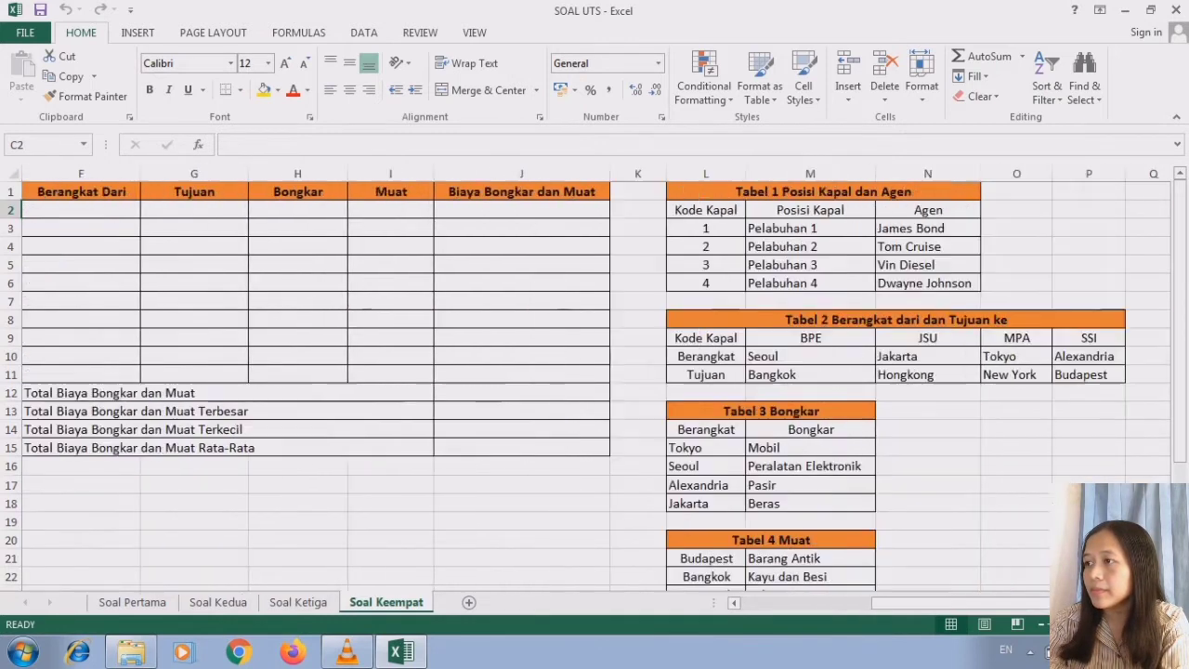
click(836, 198)
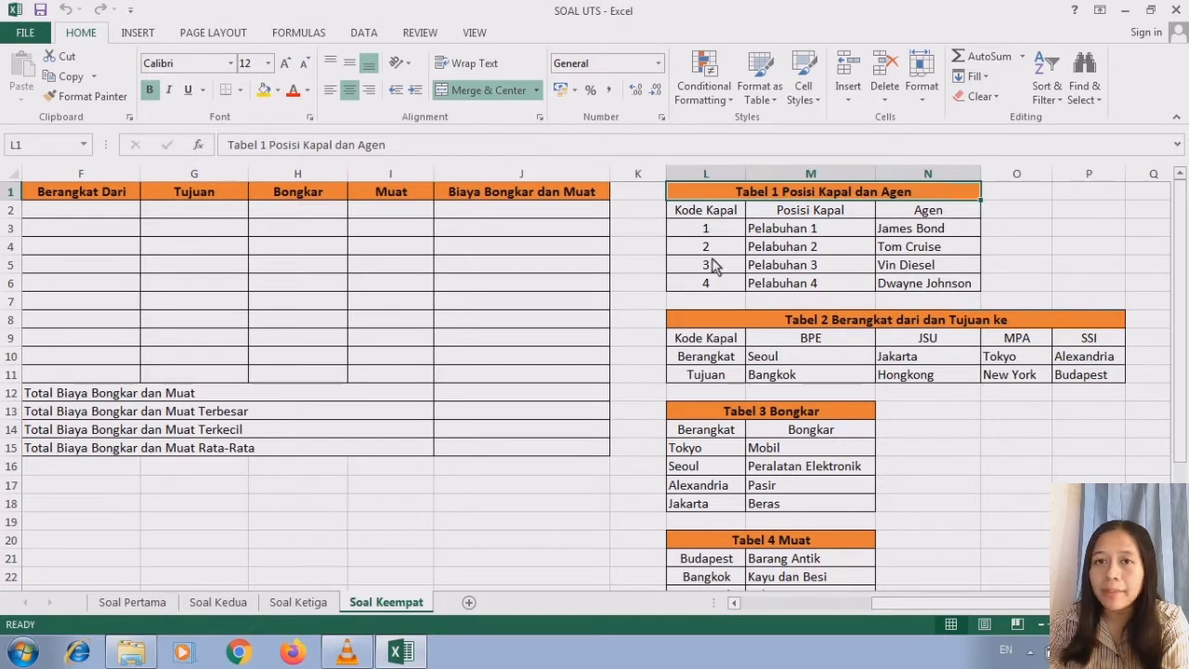
click(734, 602)
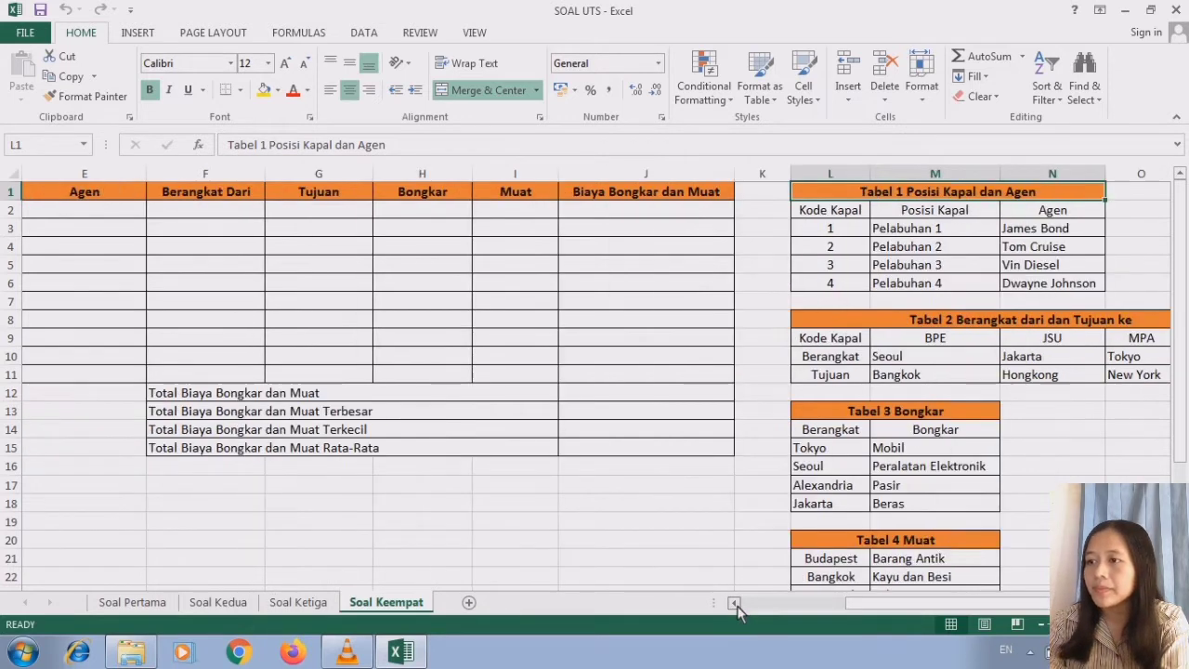
click(734, 602)
- Start a VLOOKUP formula in C2 of the Posisi column with a nested VALUE function for the lookup value
click(207, 216)
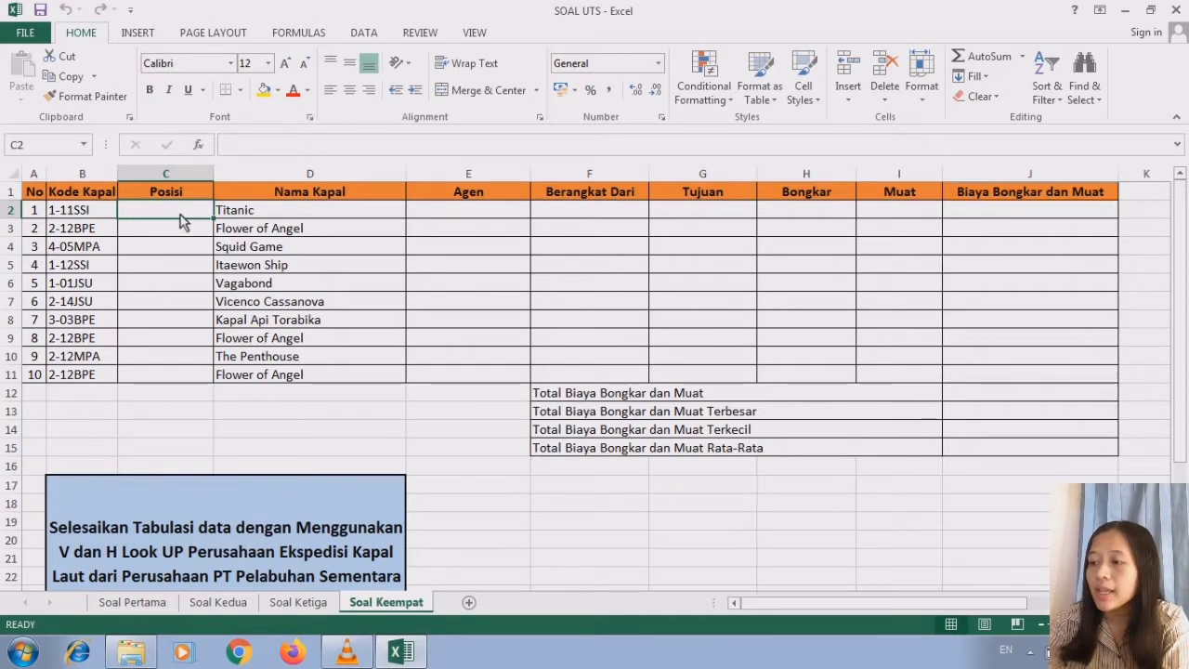
text(=V)
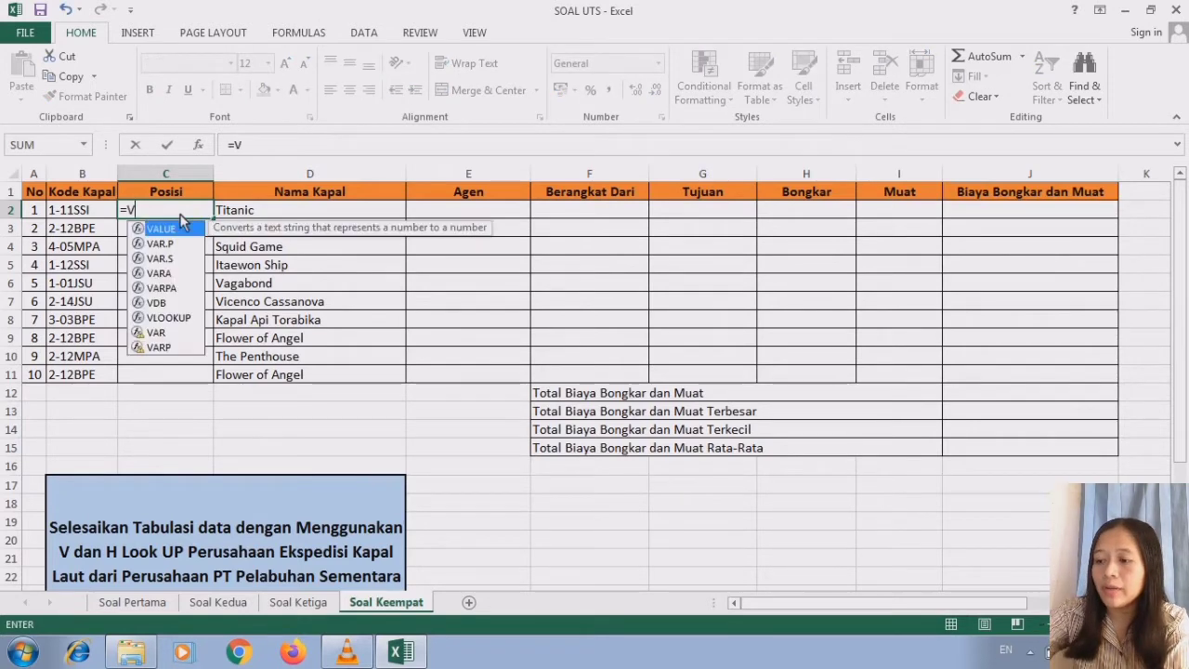
text(L)
double_click(183, 230)
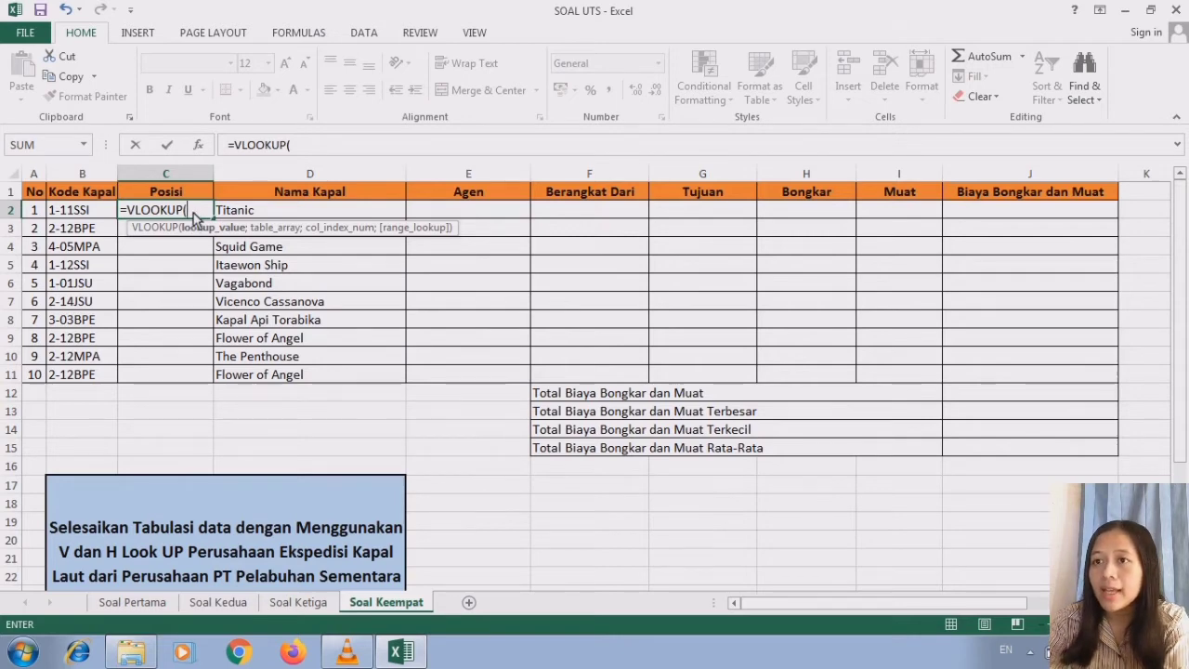
text(VALUE)
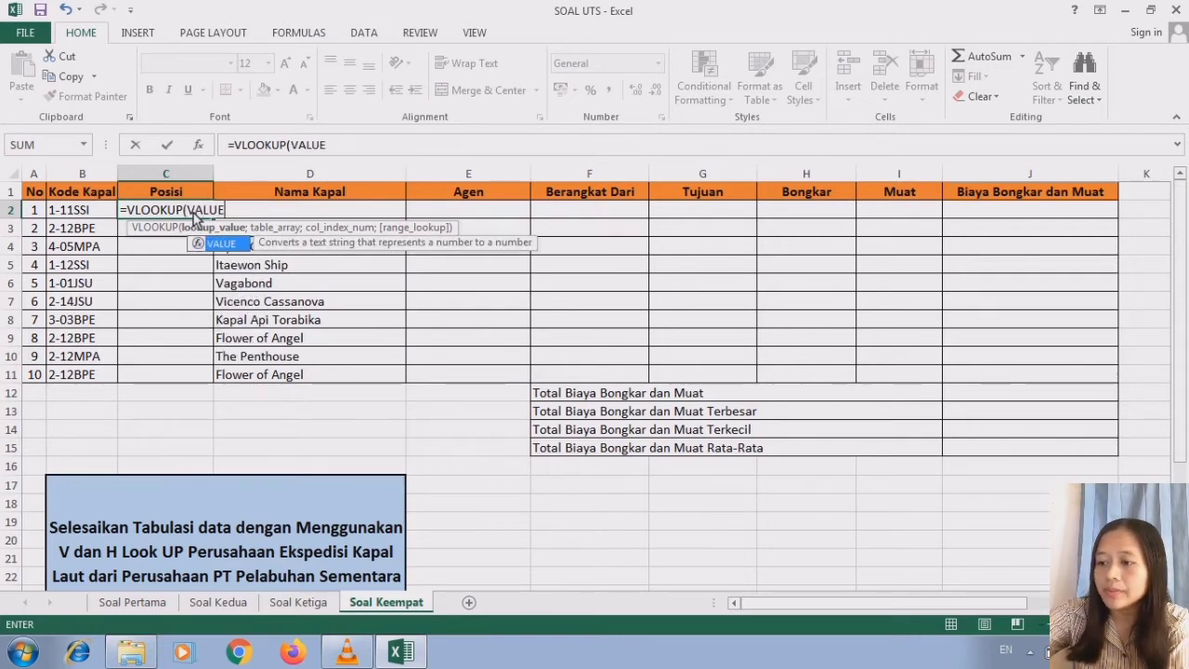
double_click(219, 244)
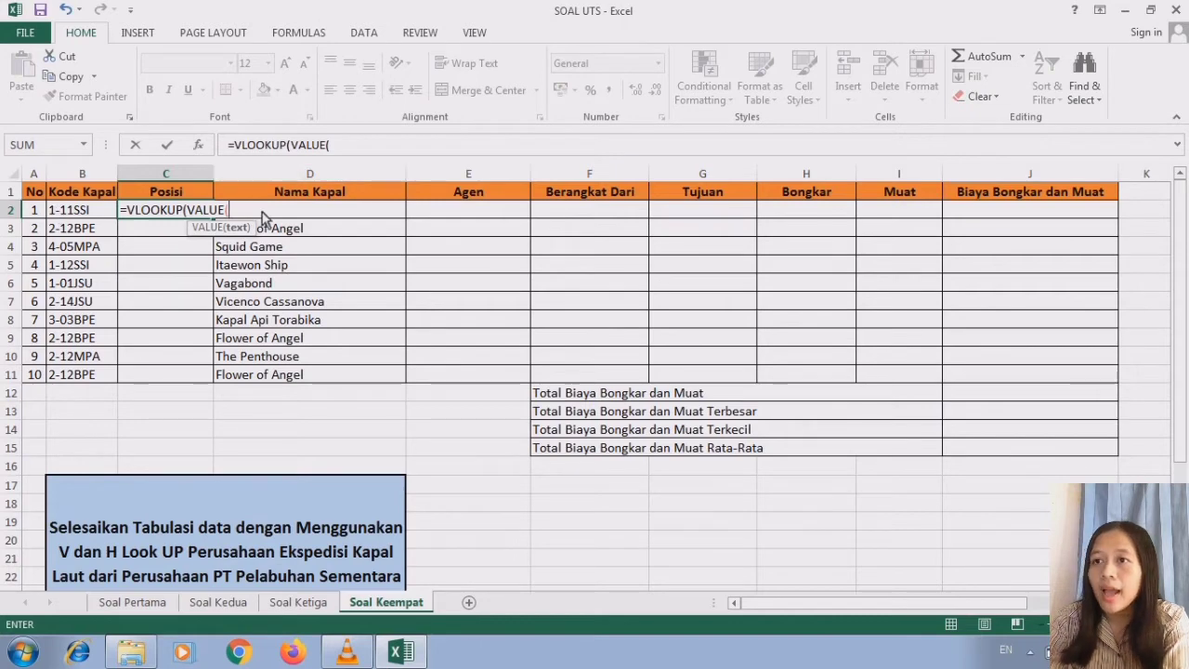
- Complete the lookup value as VALUE(LEFT(B2;1)) so it uses the first character of the ship code
text(L)
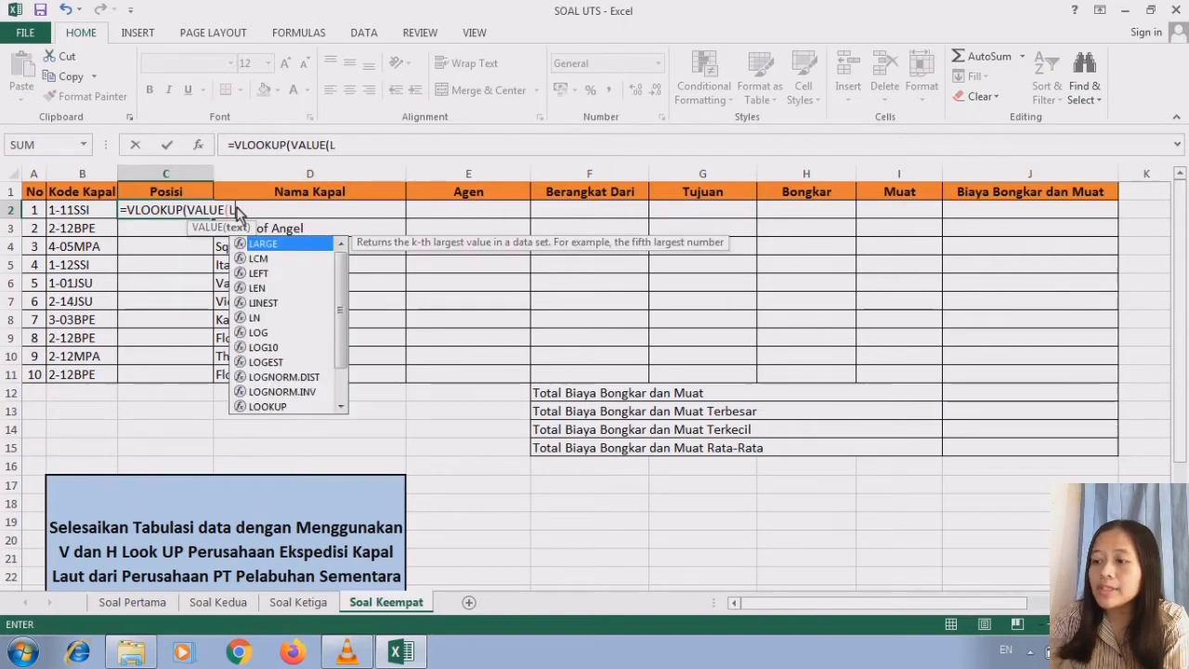
text(EFT()
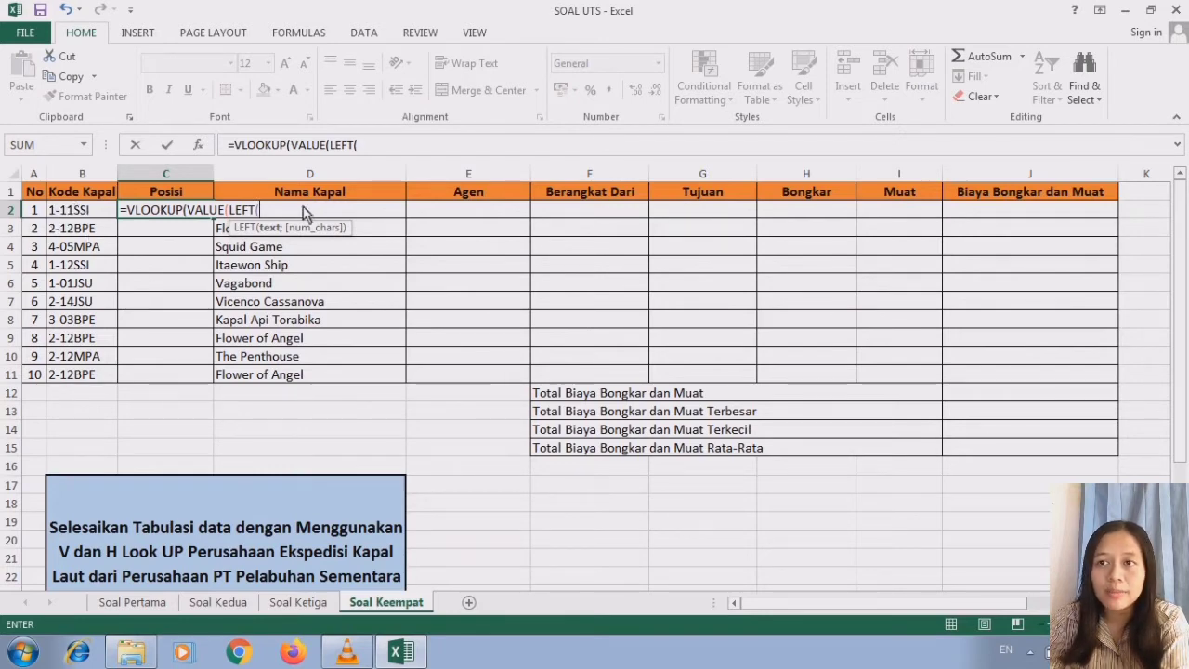
click(99, 212)
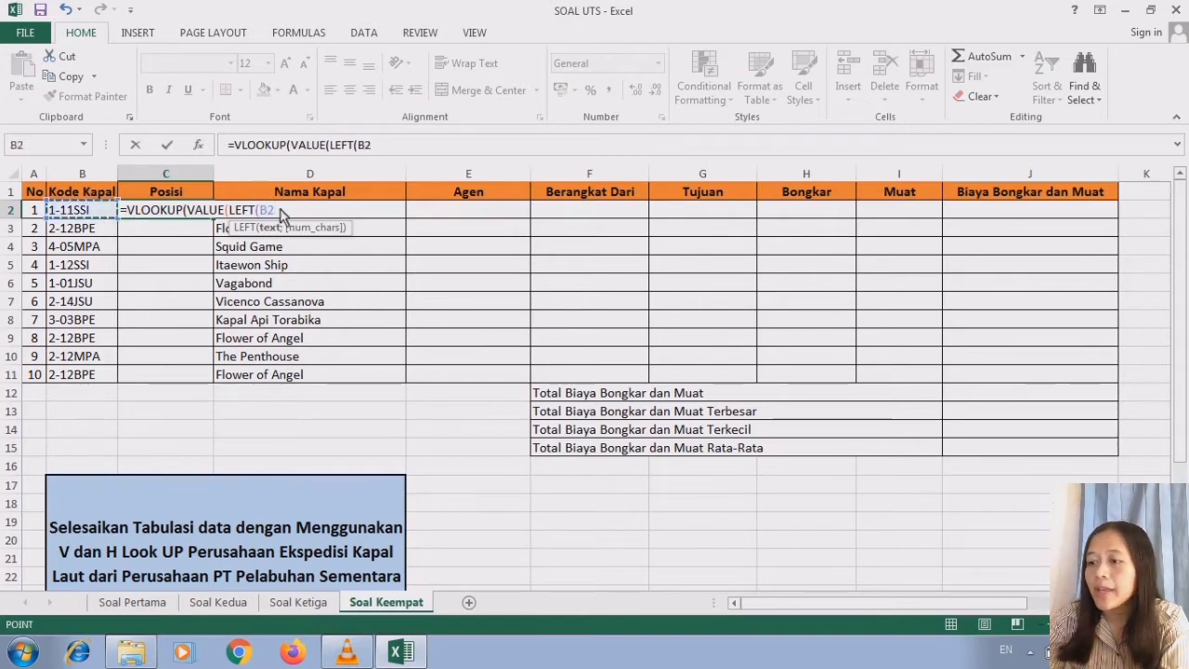
text(;)
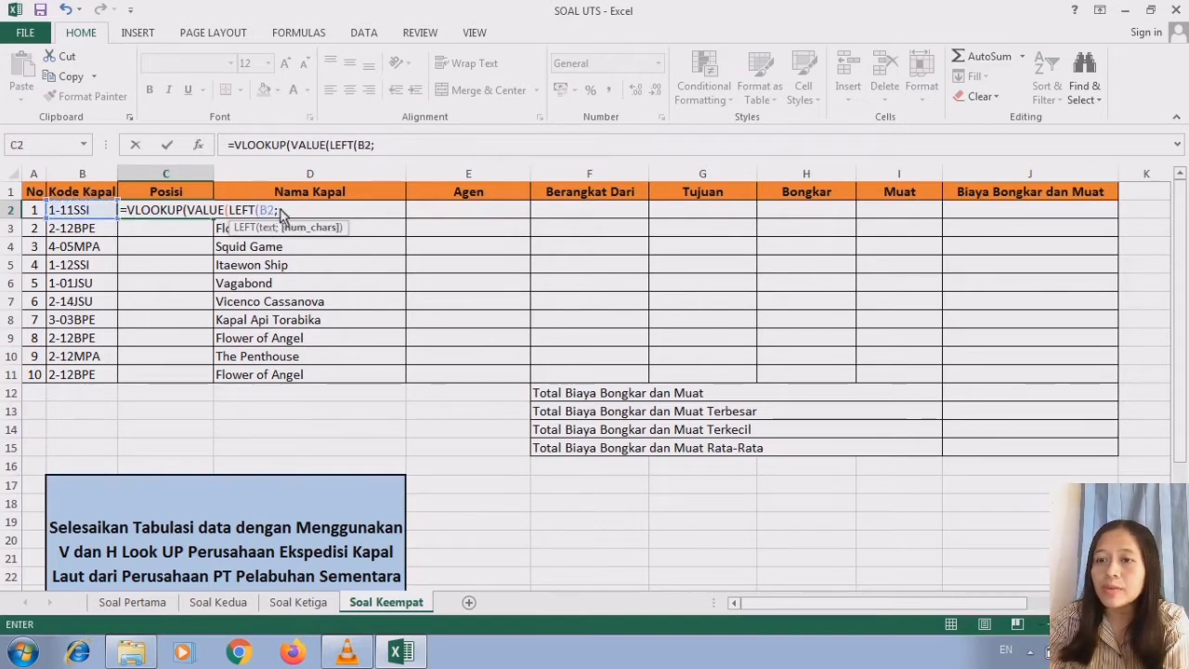
text(1)
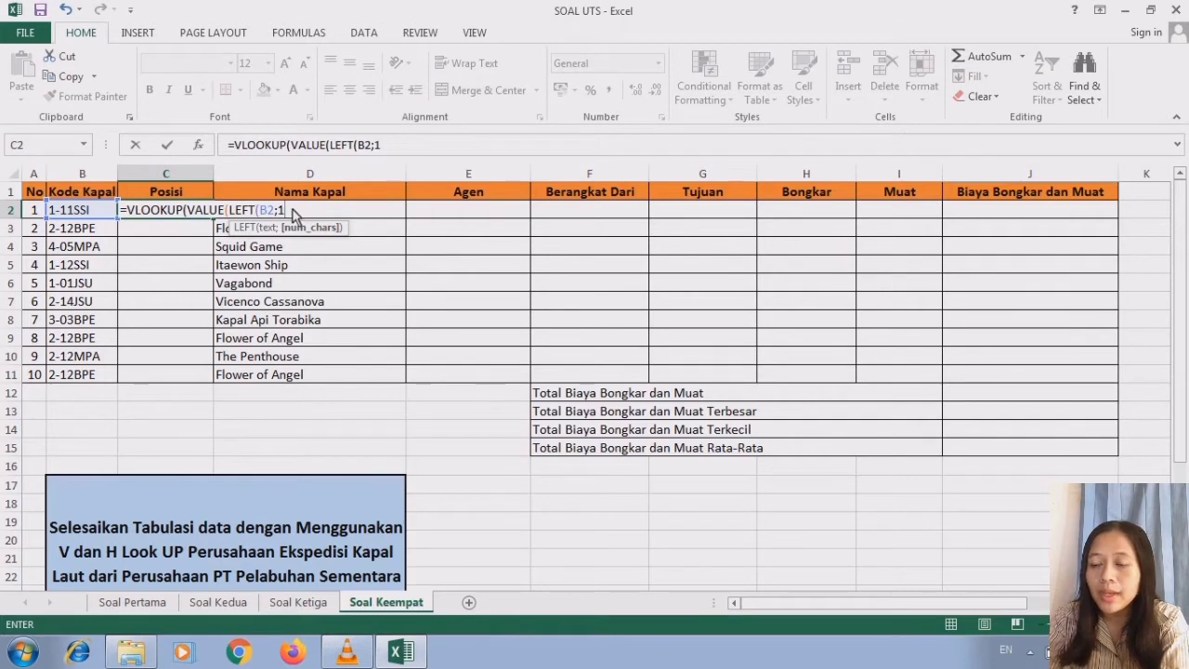
text())
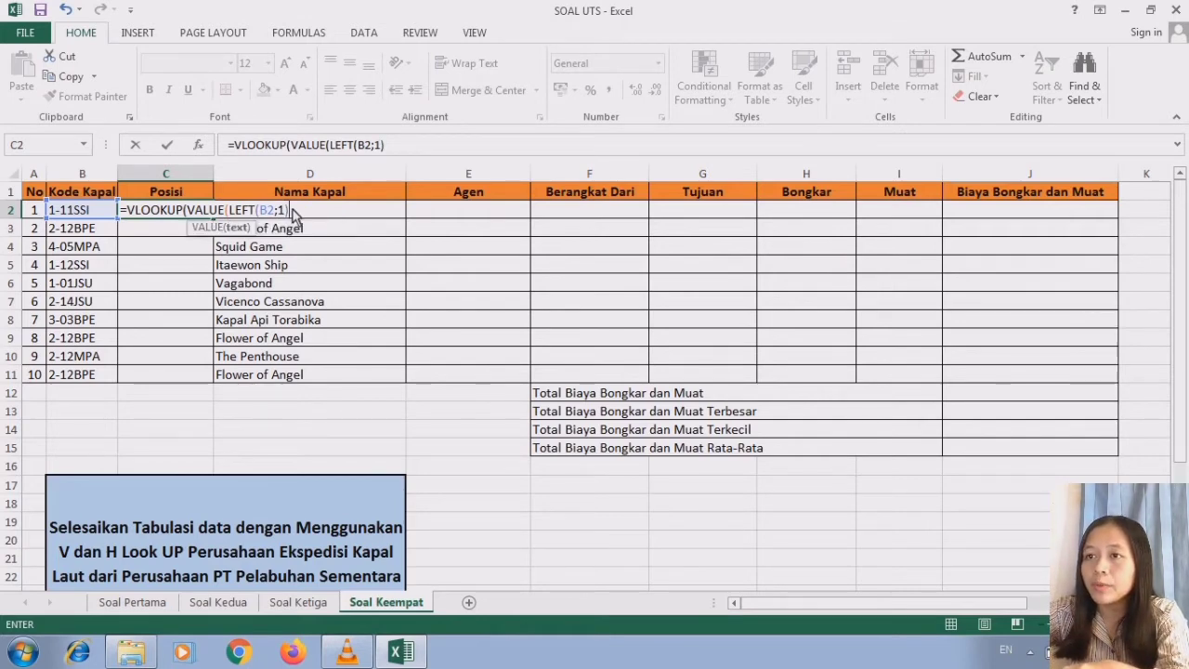
text())
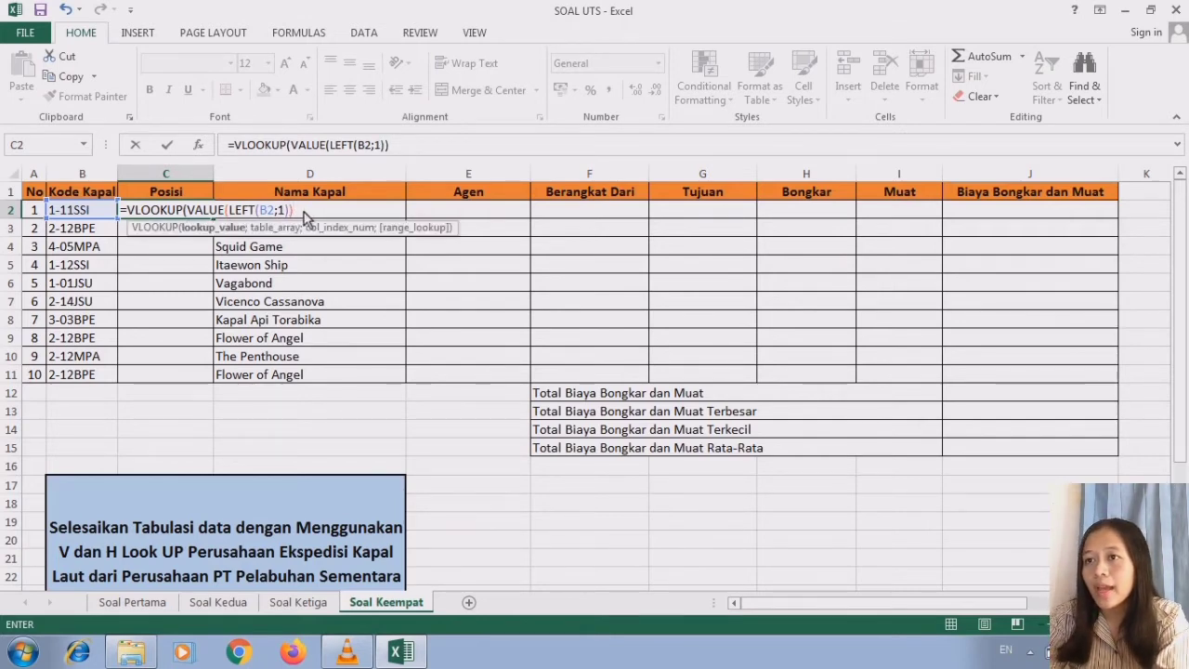
text(;)
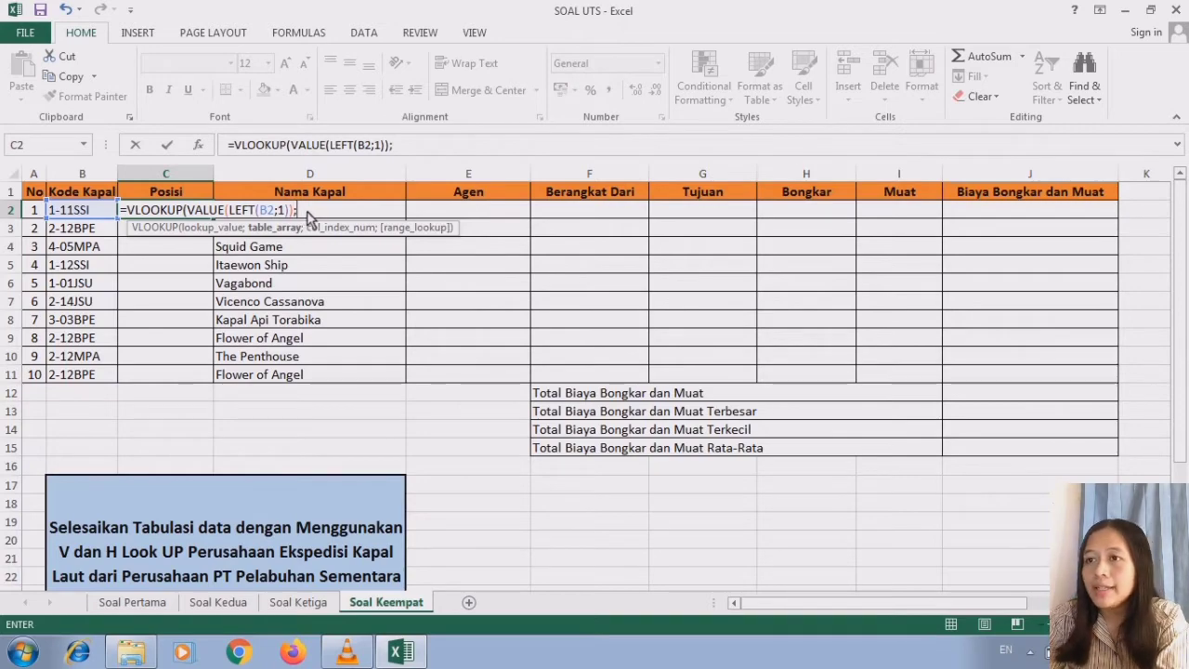
- Set the table array to the Tabel 1 data as the absolute range $L$3:$N$6
drag(1178, 455, 1178, 565)
click(1165, 603)
click(1165, 602)
click(1165, 603)
click(1165, 603)
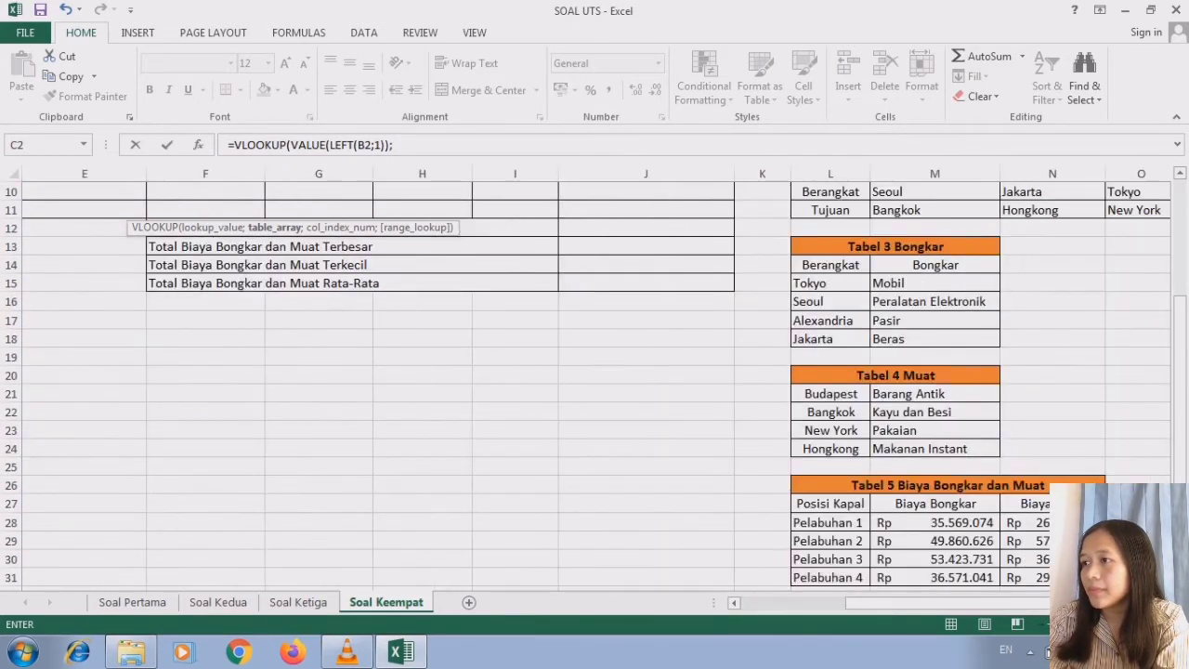
drag(1178, 487, 1178, 353)
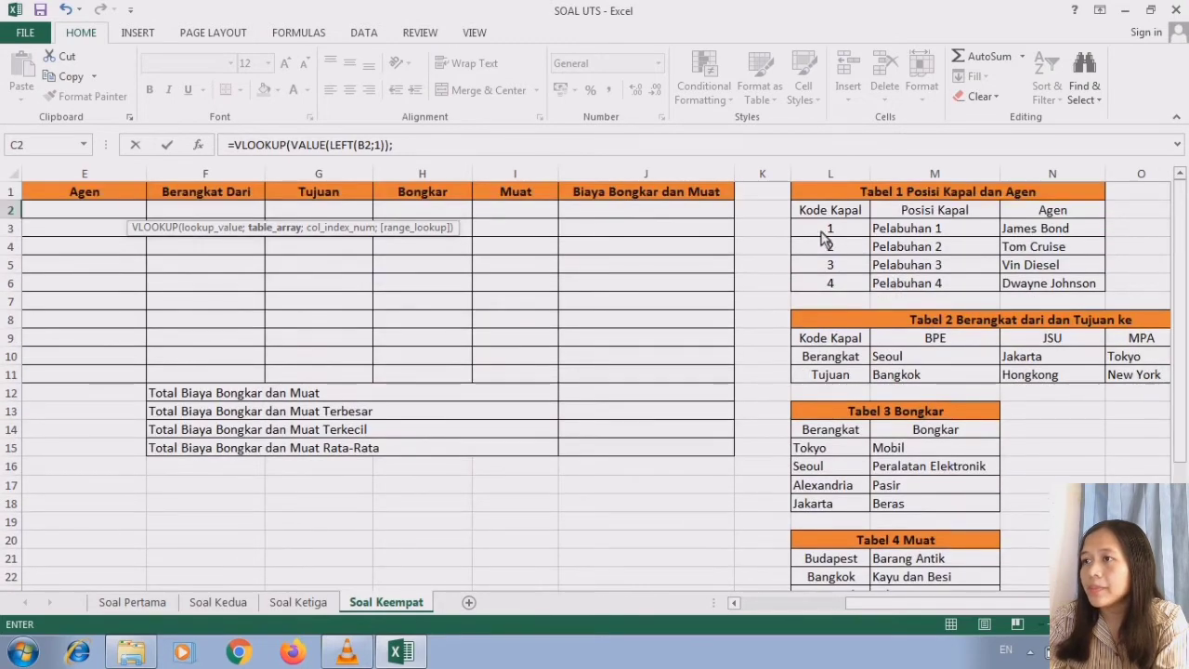
drag(817, 237, 1029, 288)
click(734, 603)
click(734, 603)
click(734, 603)
click(734, 603)
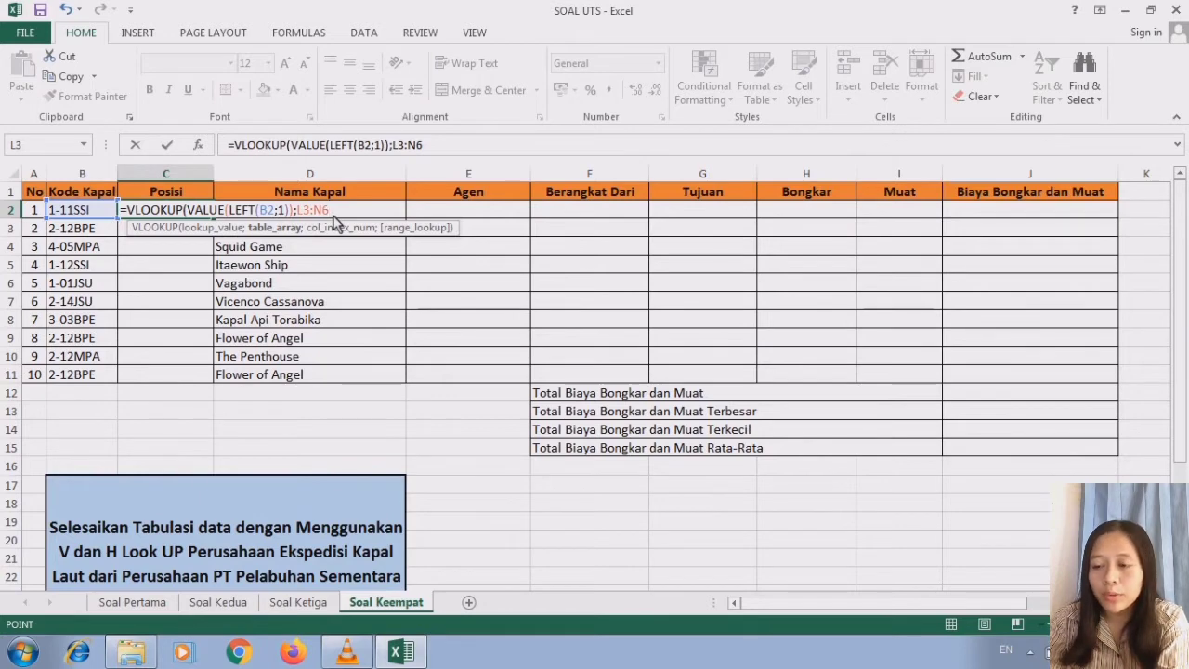
key(F4)
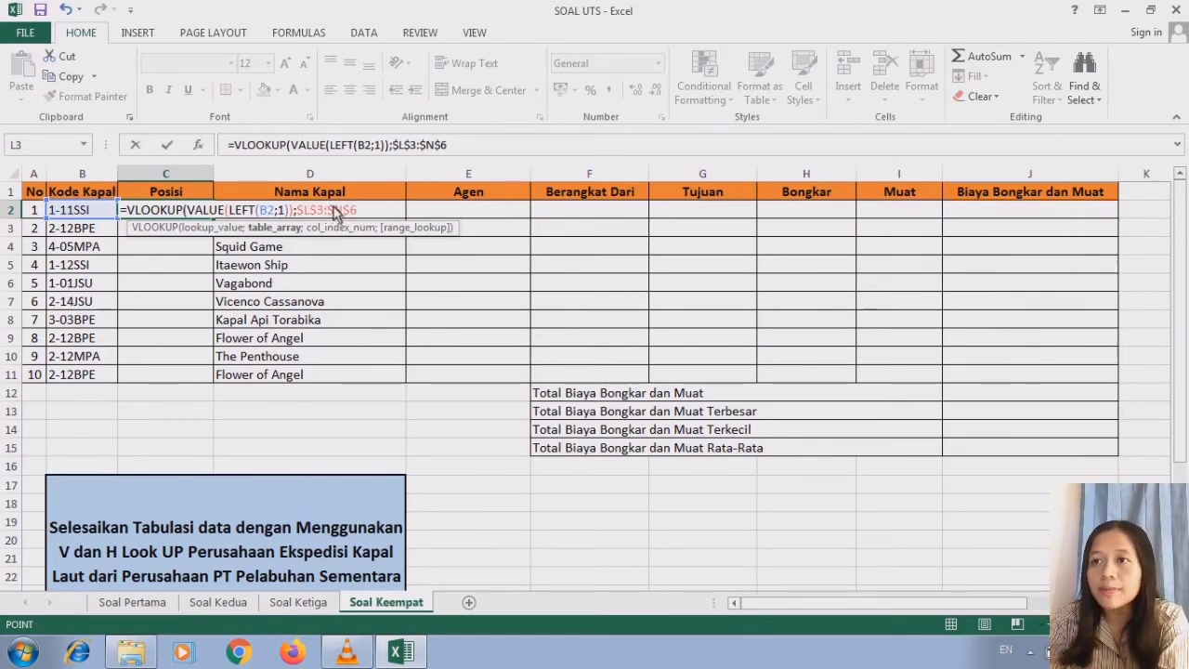
text(;)
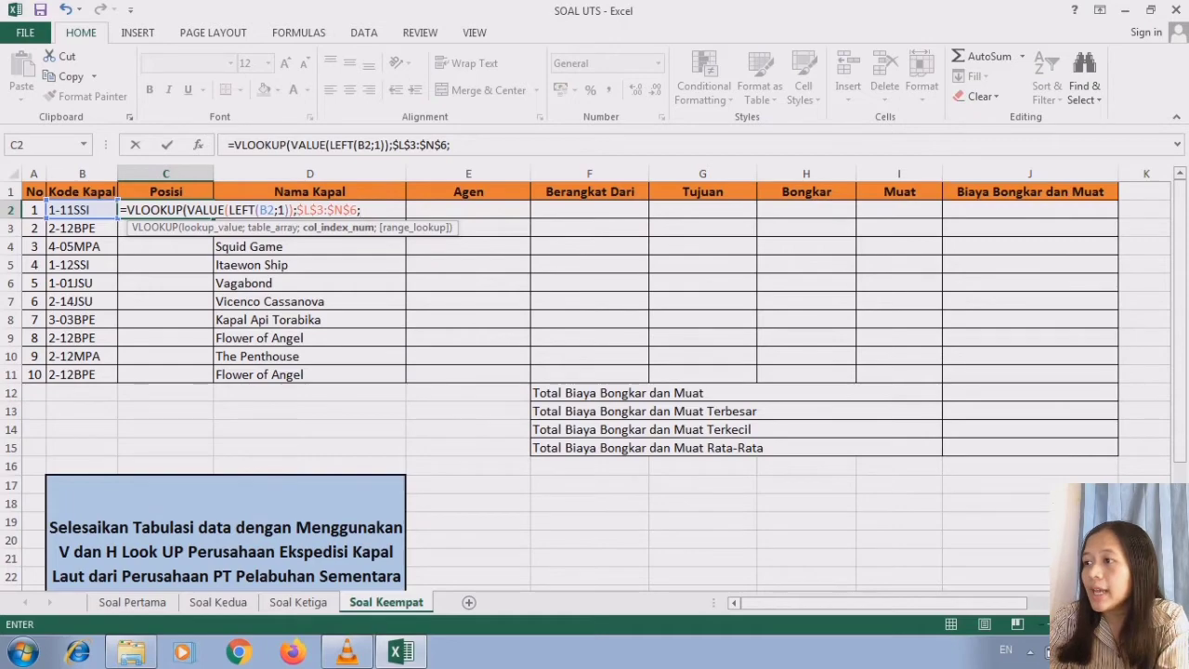
- Finish the C2 formula with column index 2 and range lookup 0, accepting the closing-parenthesis correction
scroll(889, 406, right, 1)
scroll(892, 321, right, 3)
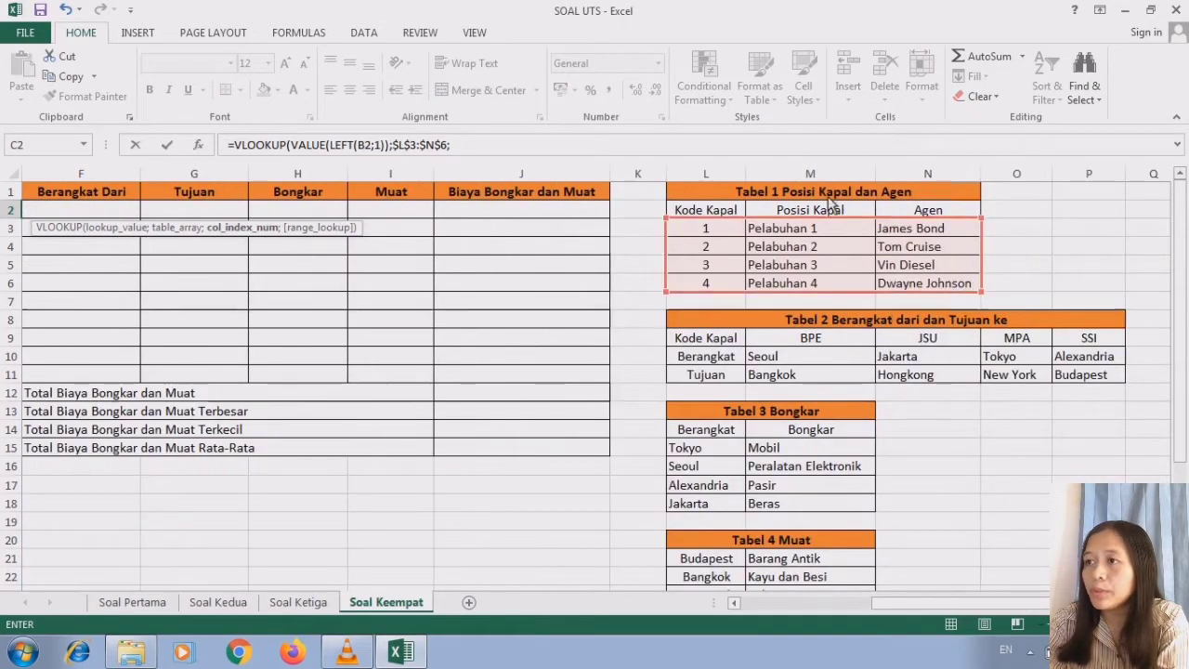
click(734, 603)
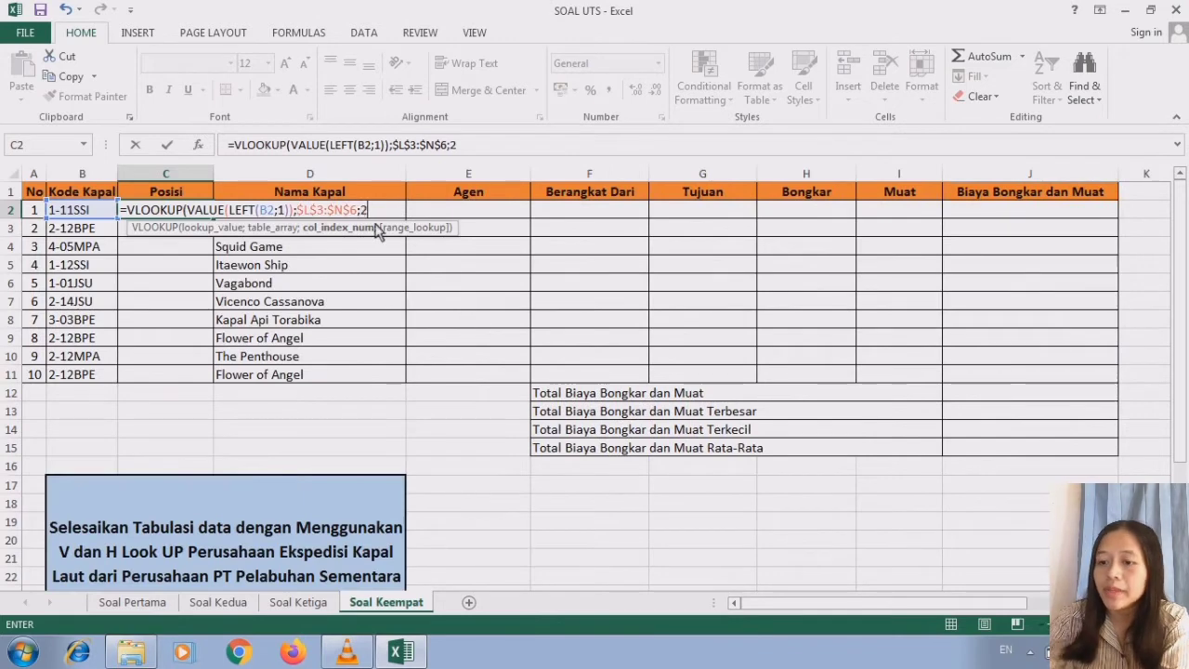
text(;0)
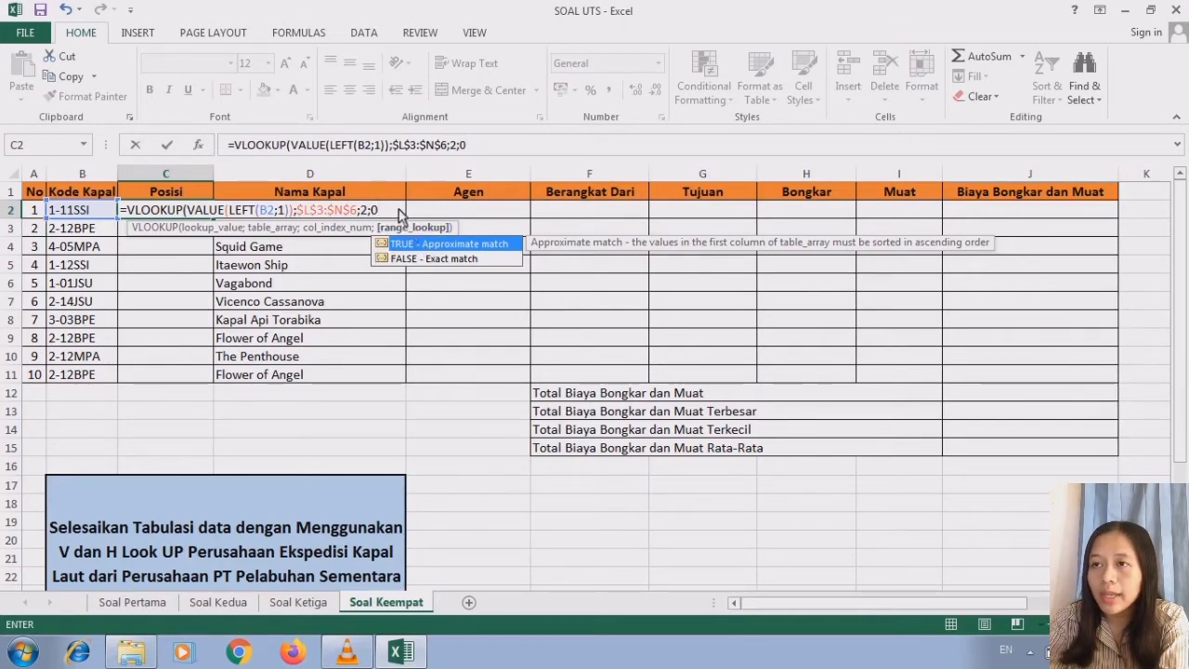
key(Return)
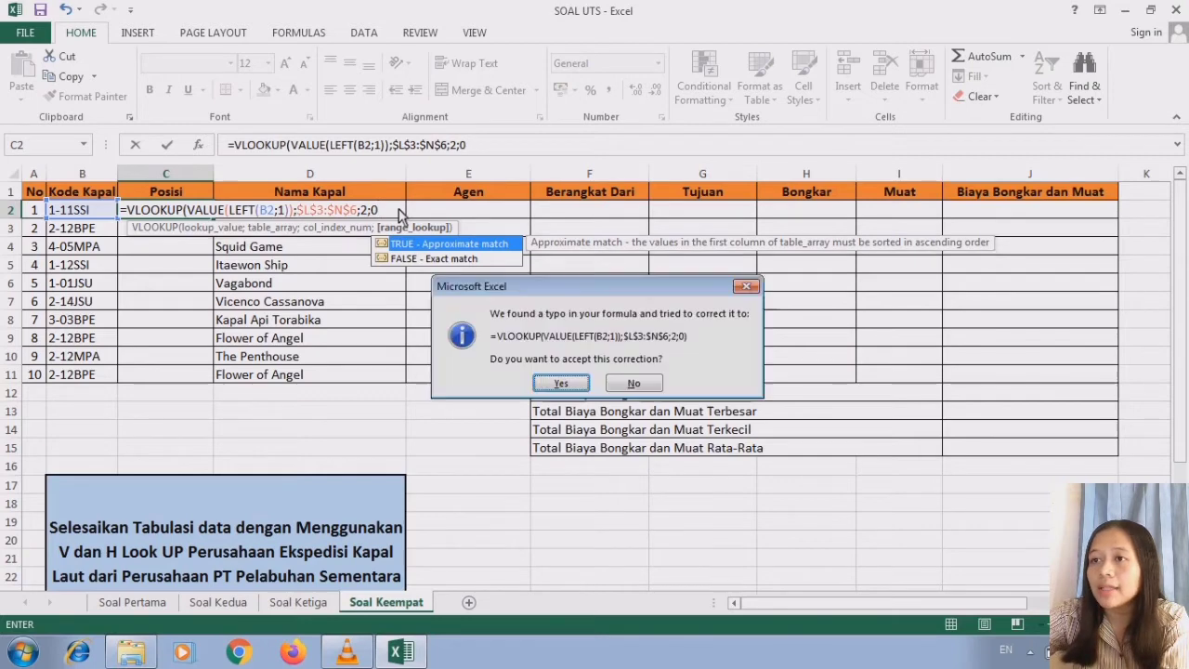
click(558, 384)
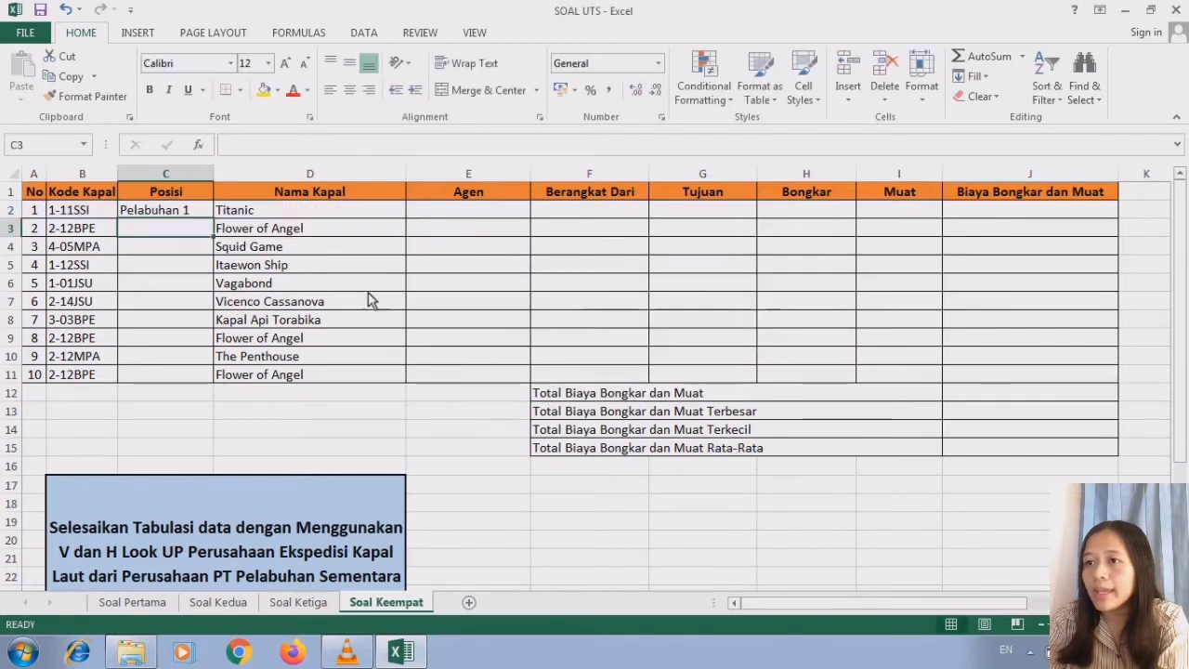
- Fill the Posisi formula from C2 down through C11 and reselect C2
click(201, 212)
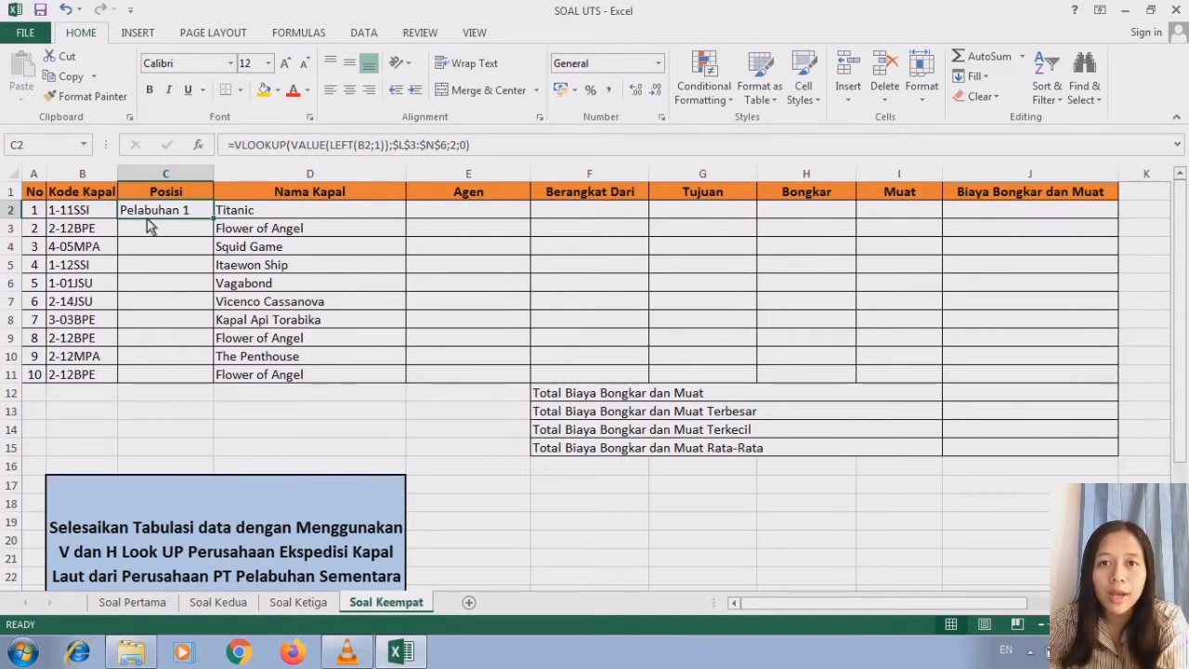
drag(212, 219, 163, 376)
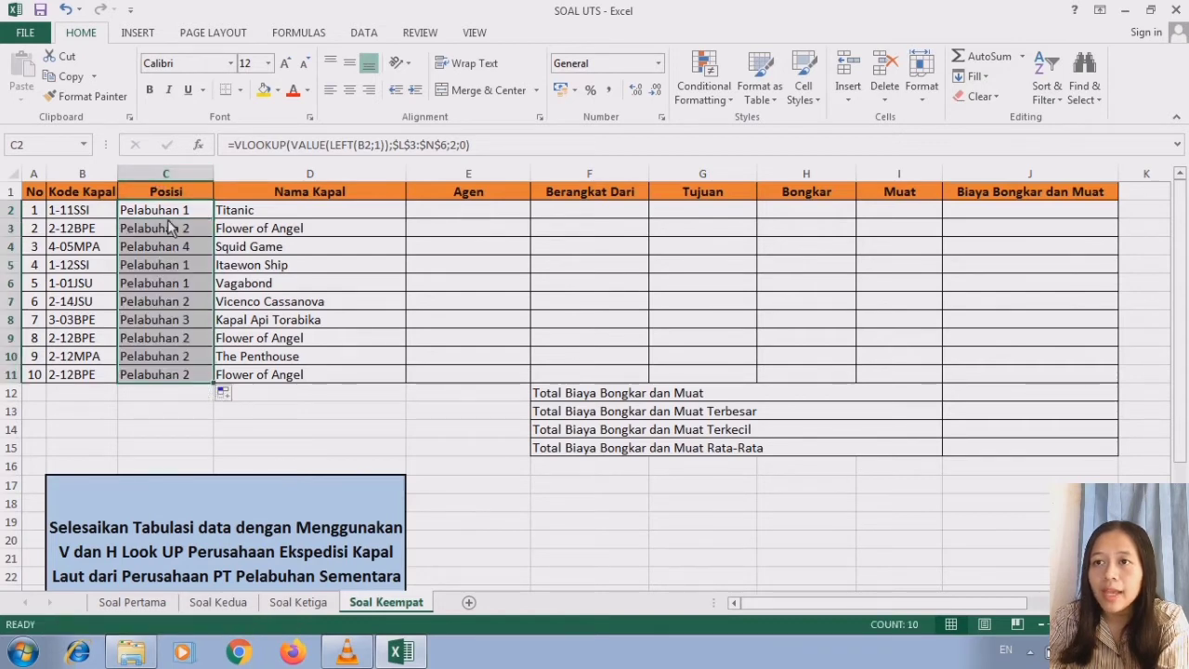
click(170, 215)
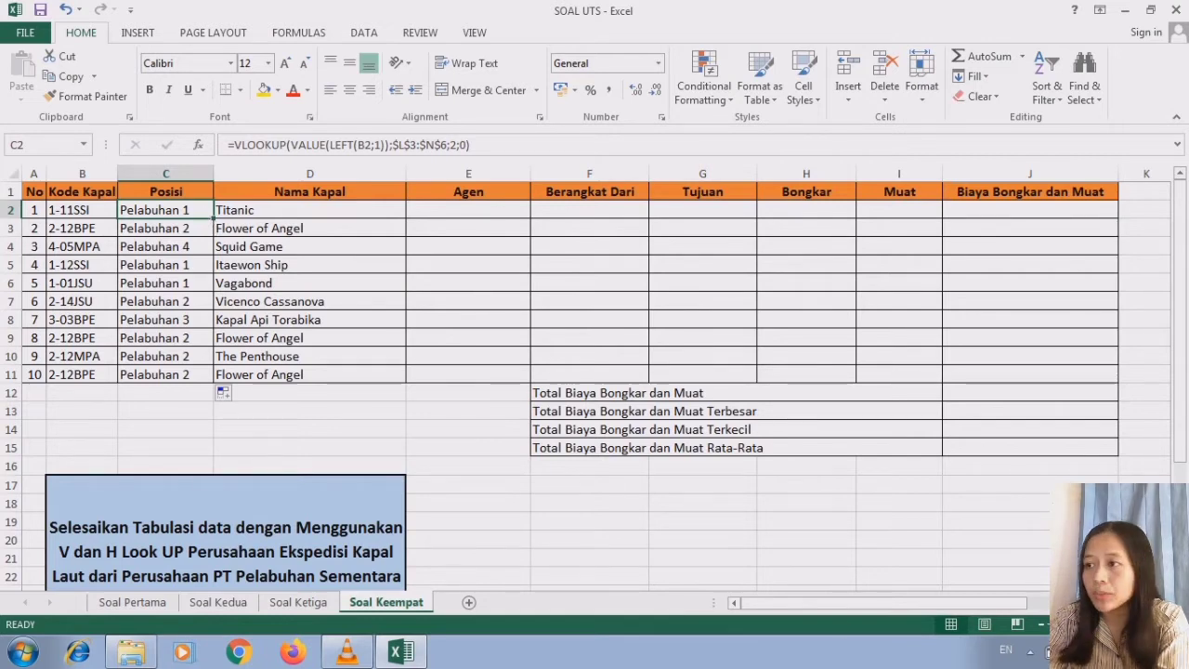
- Compare the Posisi results and the empty Agen column with the positions and agents in Tabel 1 Posisi Kapal dan Agen
scroll(805, 214, right, 5)
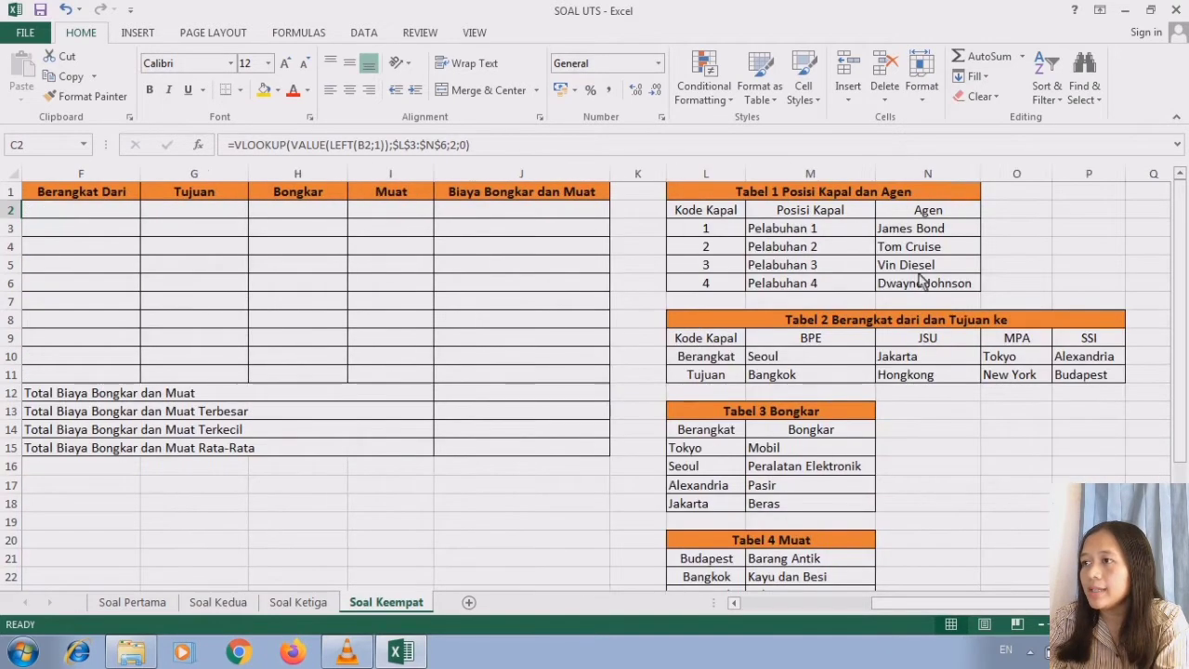
click(804, 214)
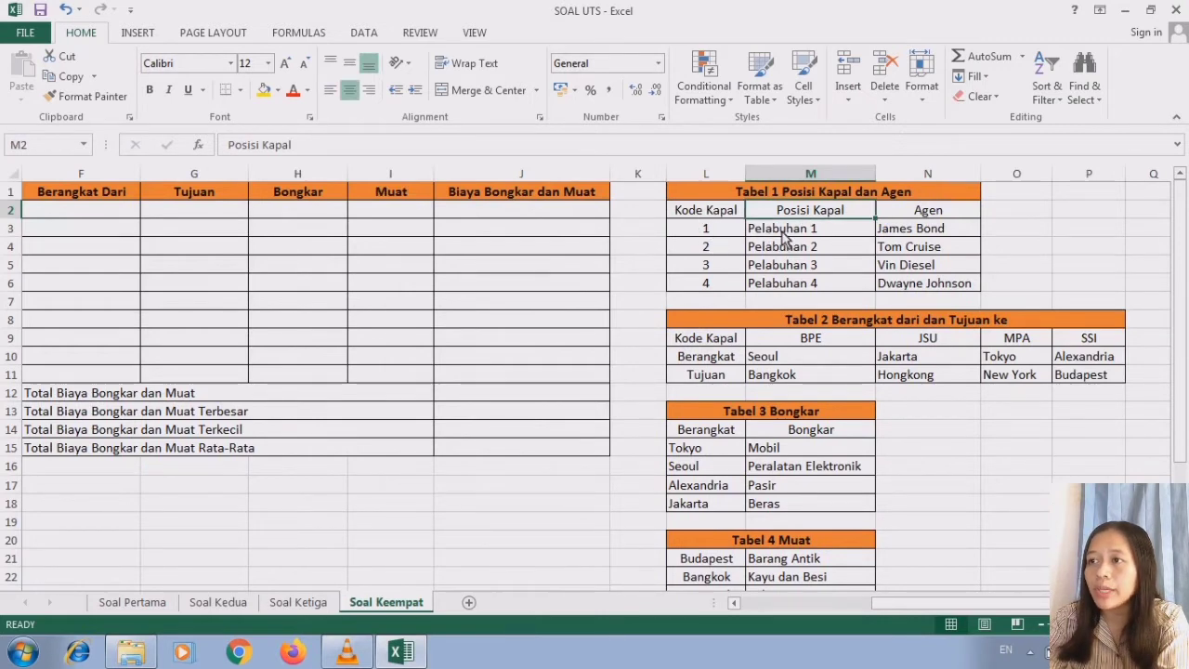
click(734, 604)
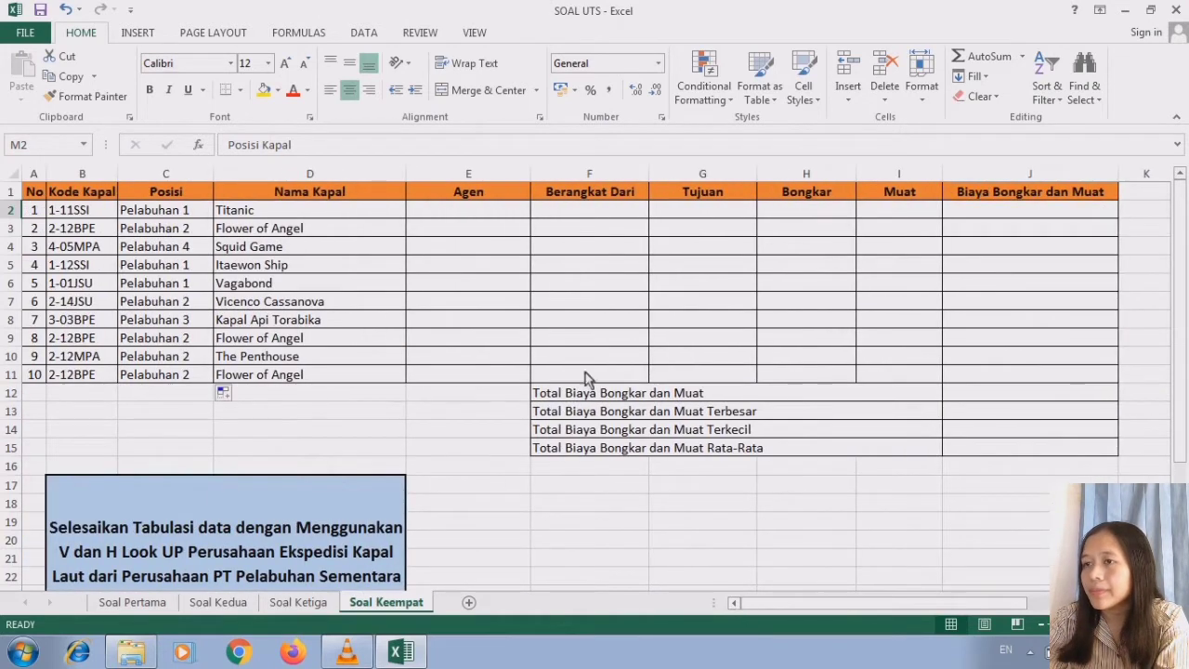
click(487, 217)
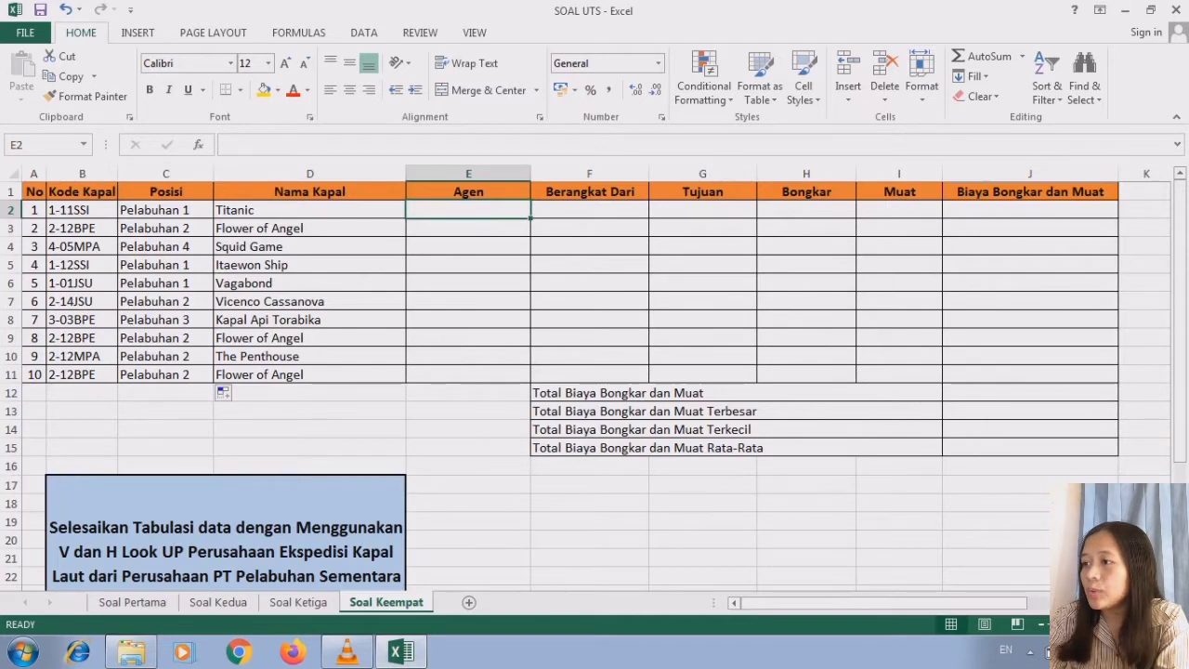
click(1164, 603)
click(1164, 603)
click(1164, 603)
click(1164, 603)
click(1164, 603)
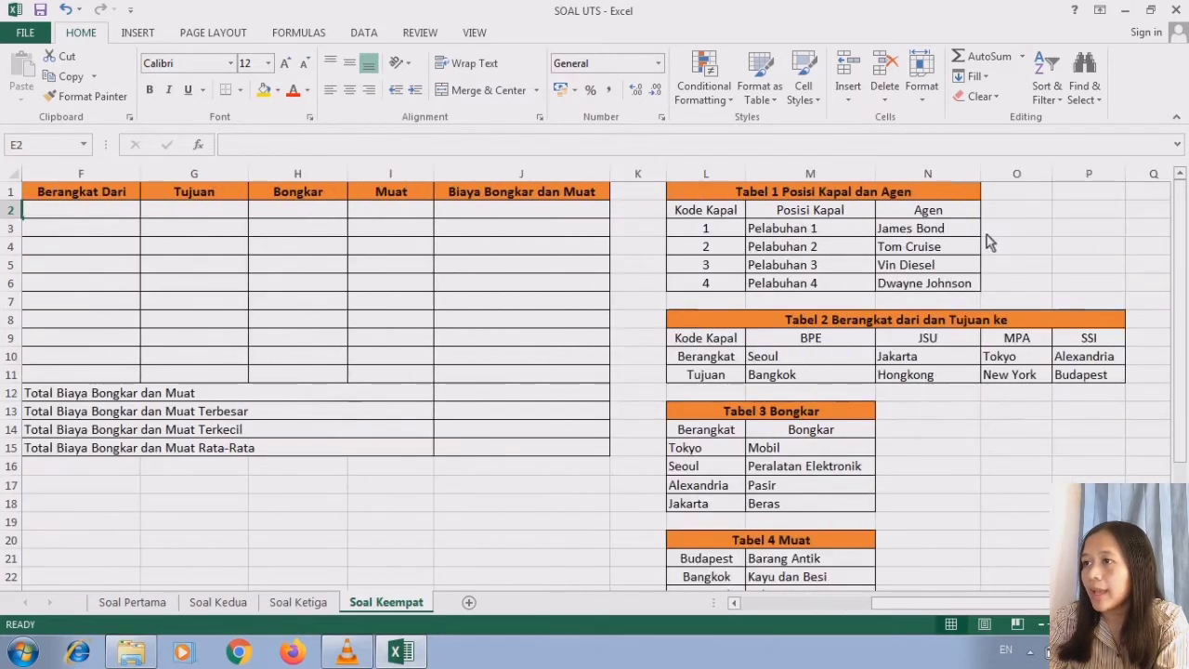
click(913, 189)
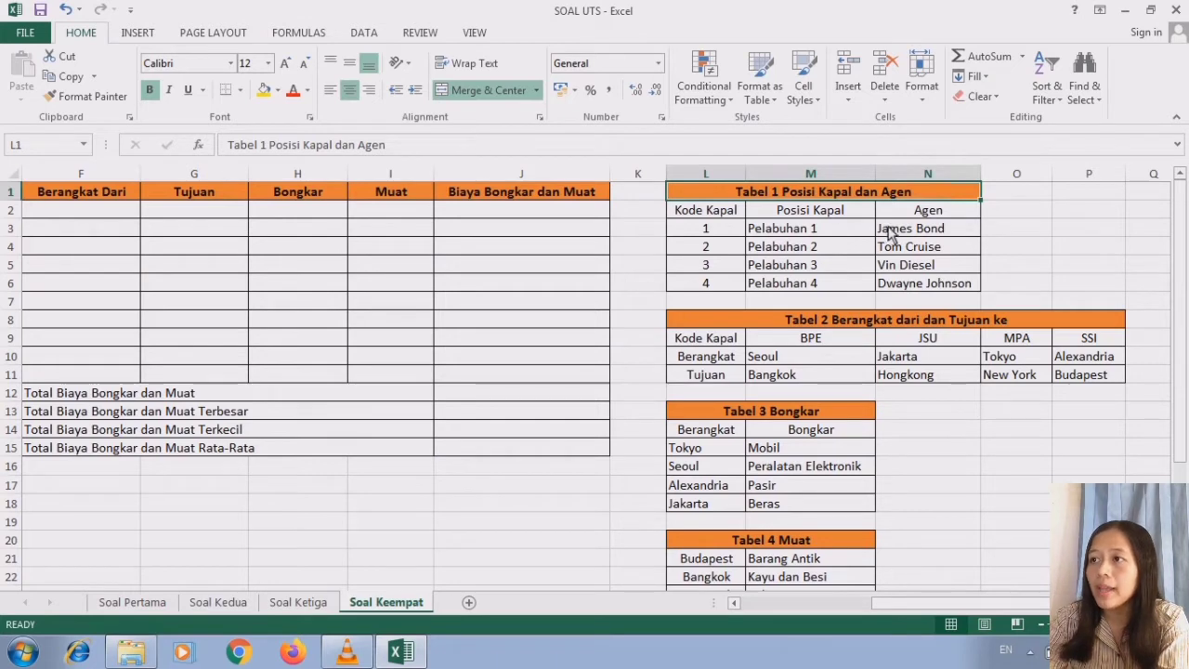
click(735, 603)
click(735, 602)
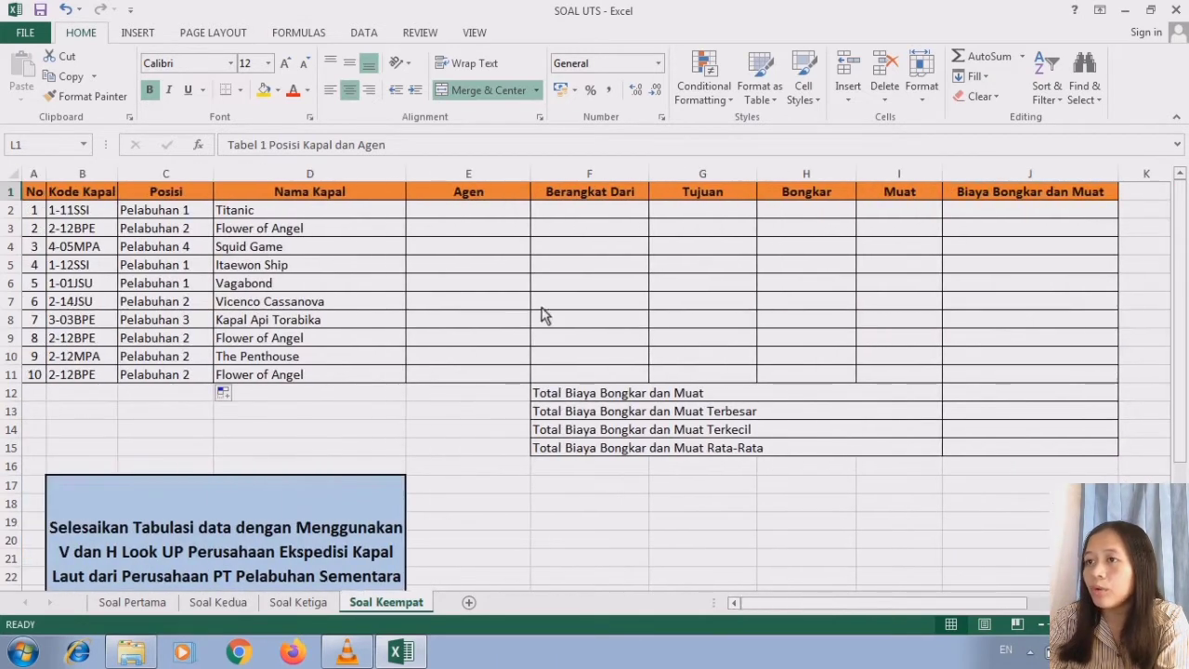
- Start a VLOOKUP formula in E2 under Agen with a nested VALUE function as the lookup value
click(510, 215)
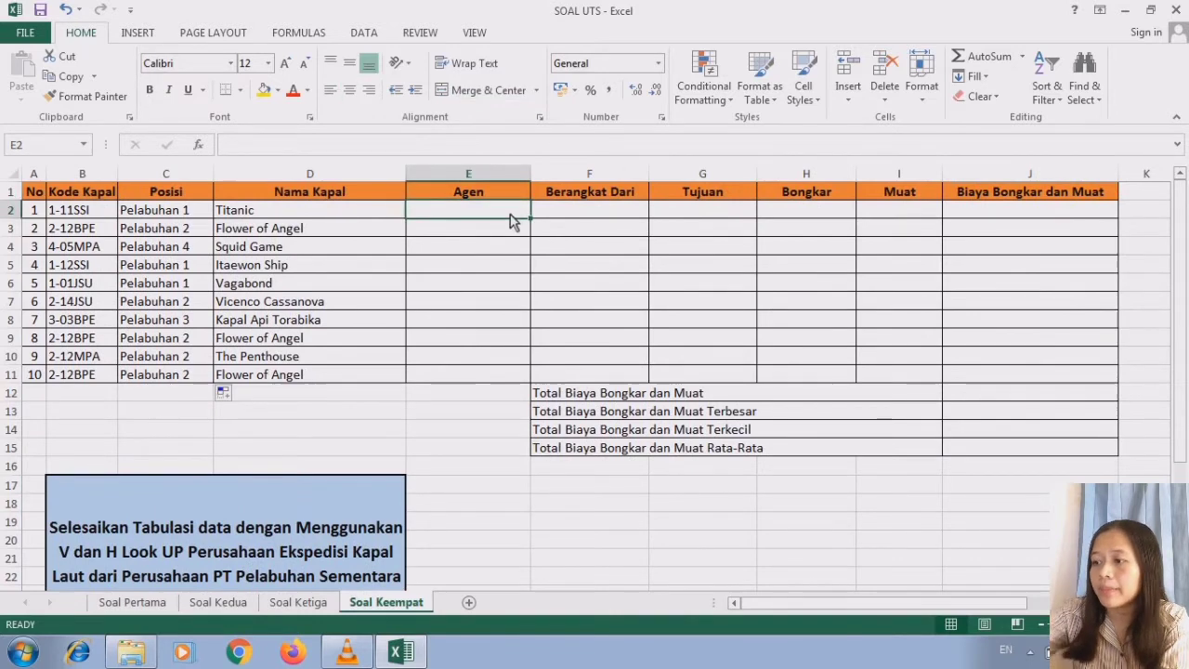
text(=VLOO)
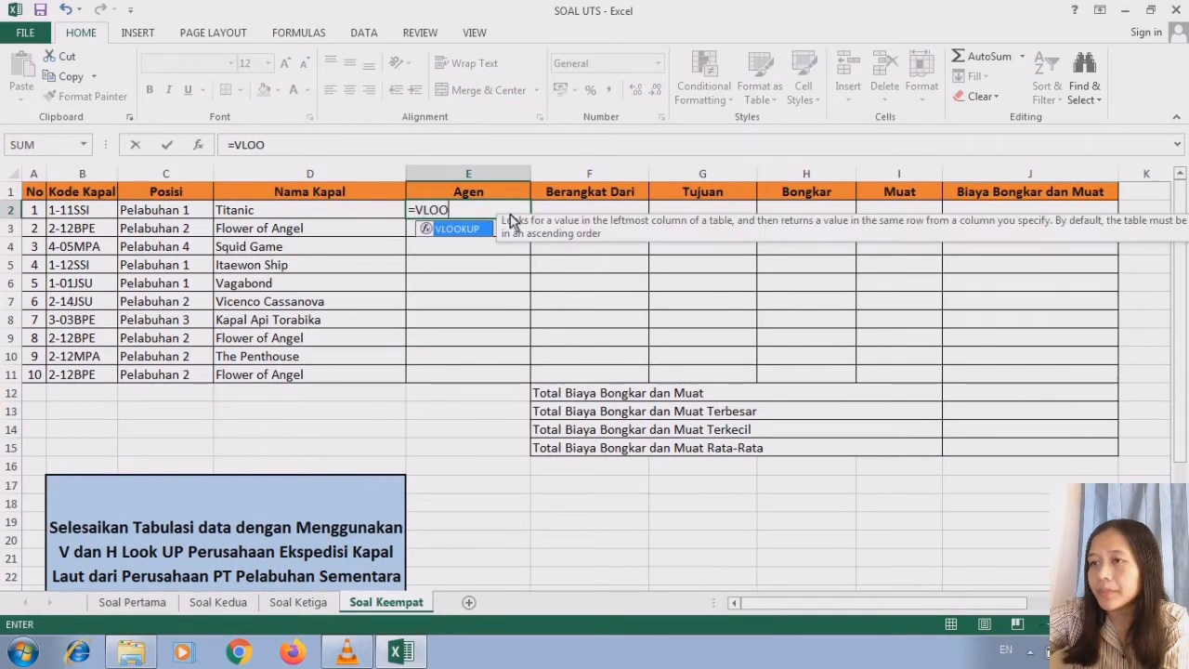
double_click(489, 230)
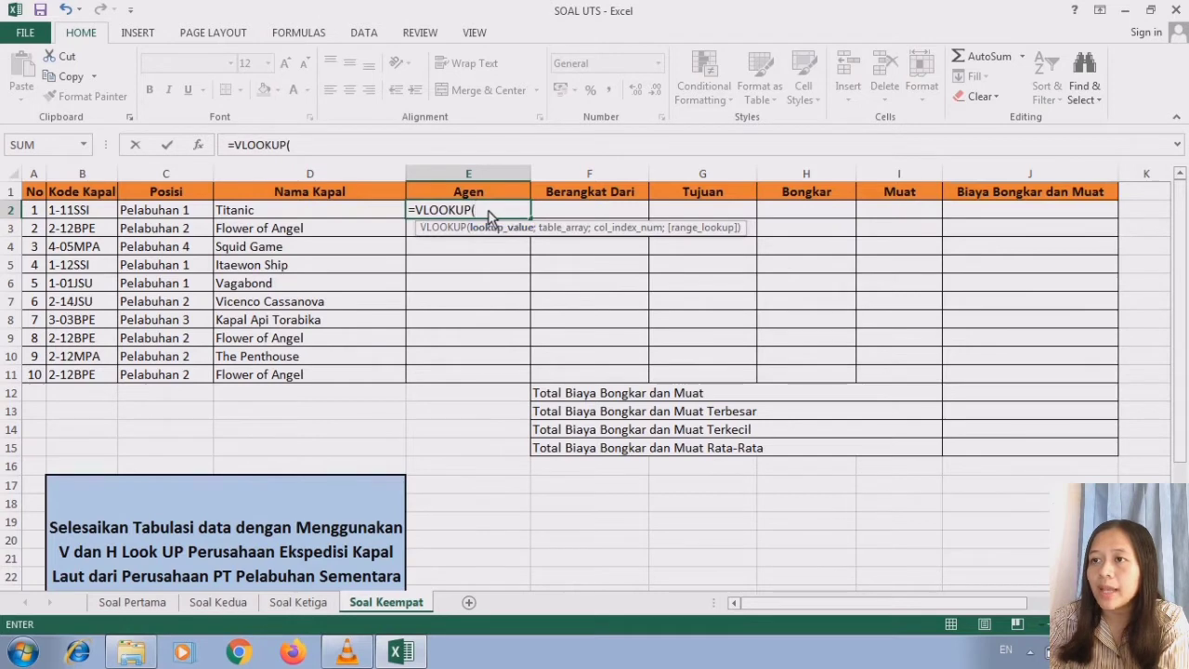
text(VALU)
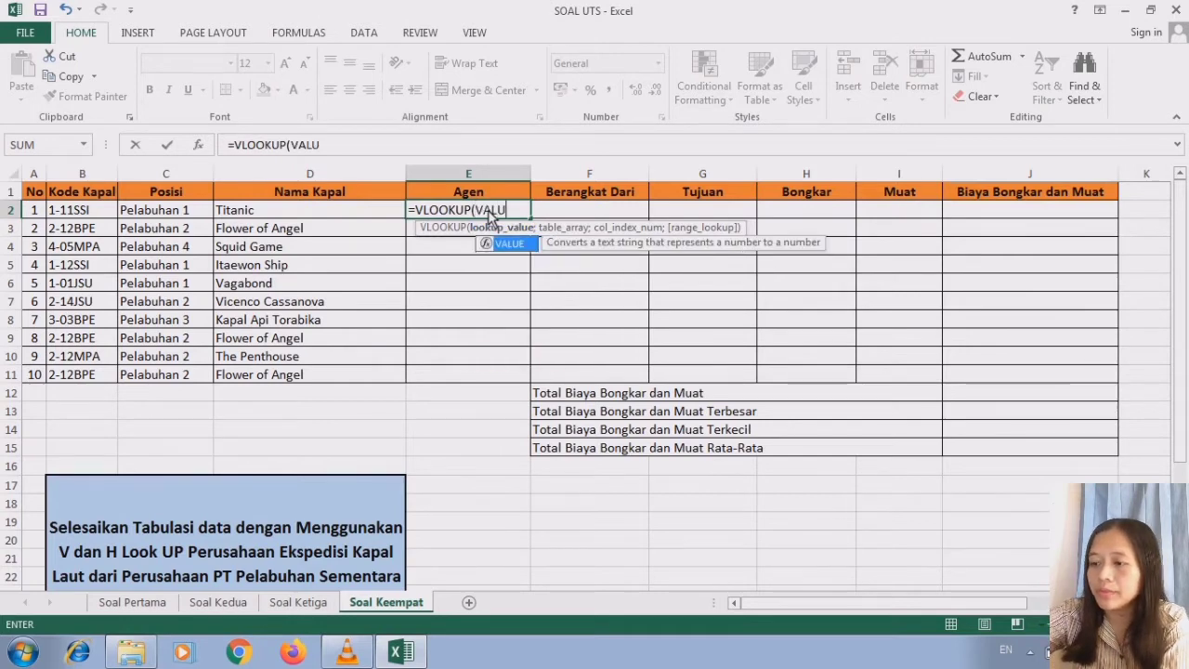
text(E)
double_click(510, 245)
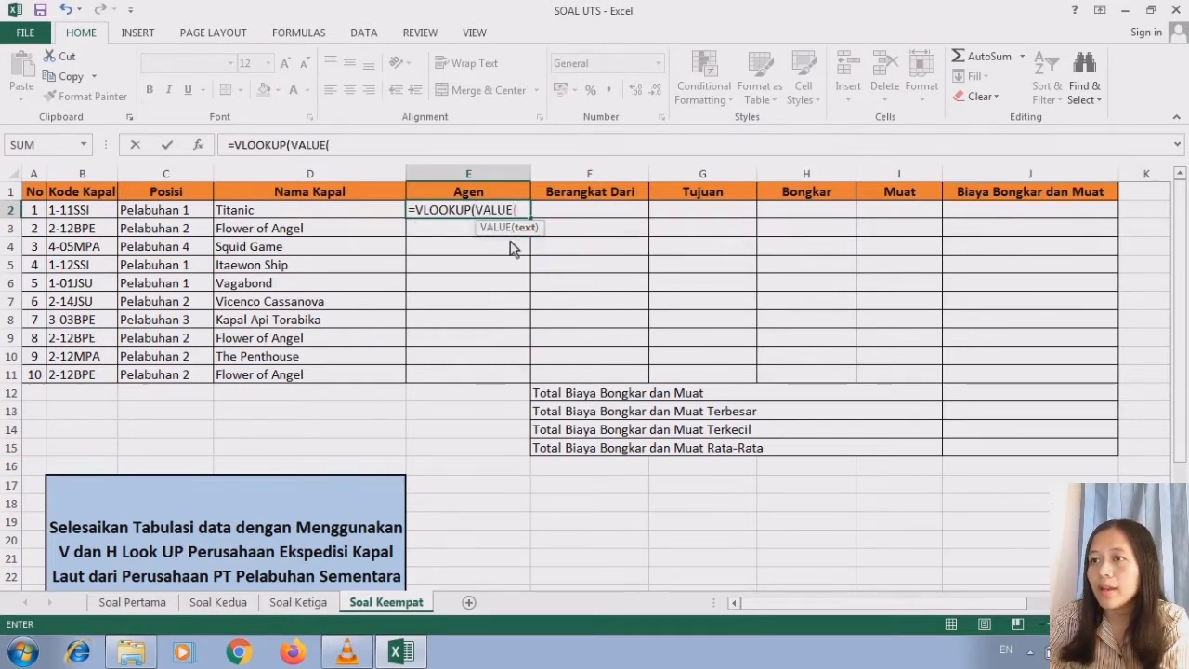
- Complete the lookup value as VALUE(LEFT(B2;1)) to take the first character of the Kode Kapal
text(LE)
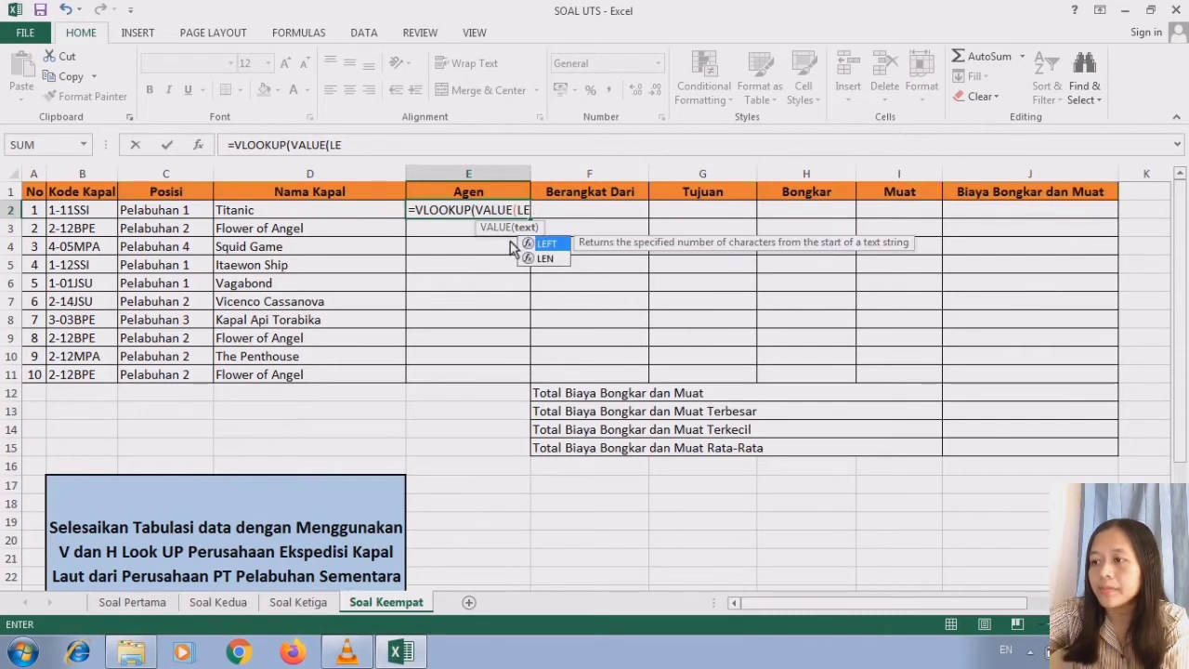
text(FT)
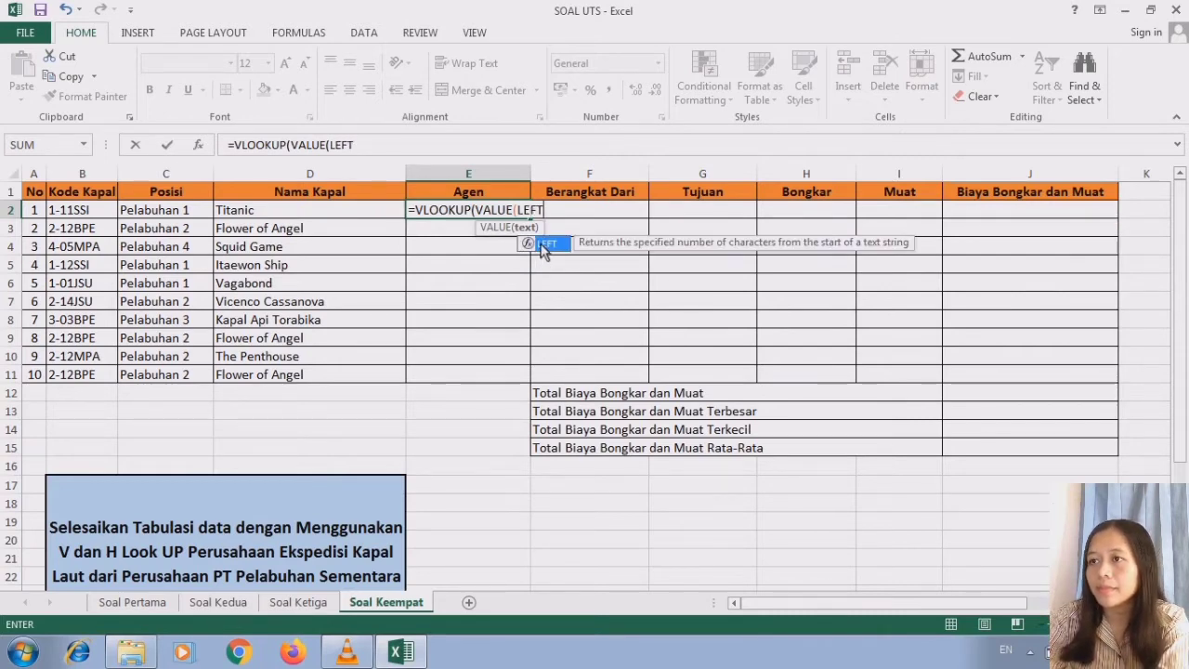
double_click(545, 245)
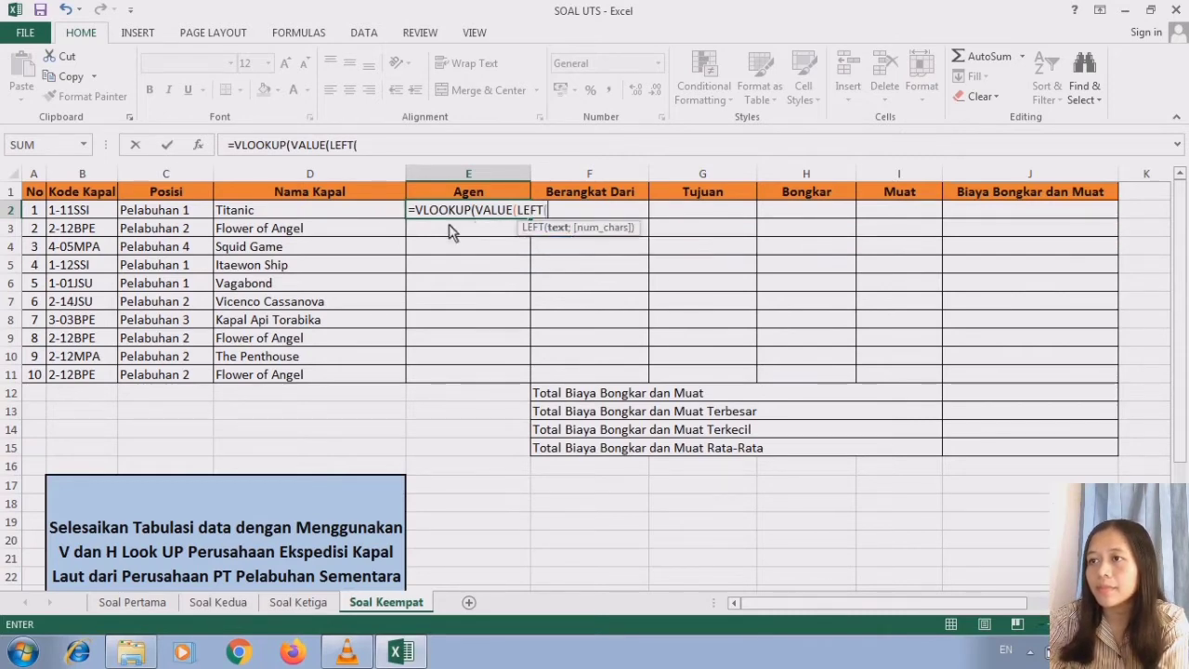
click(98, 214)
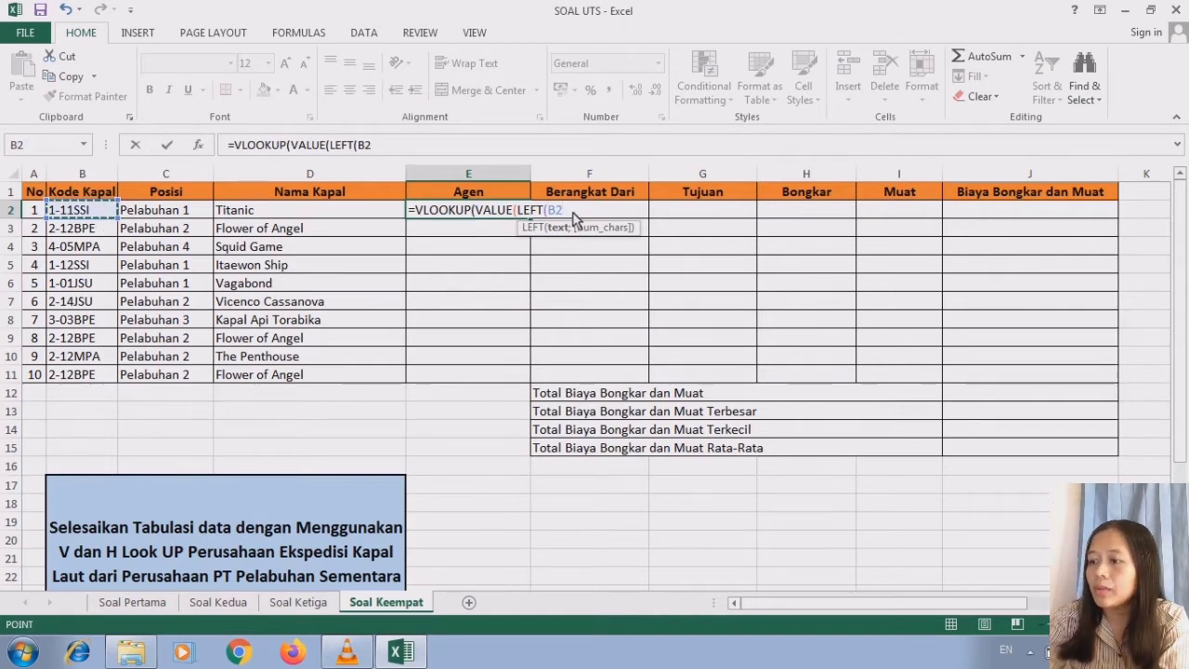
text(;)
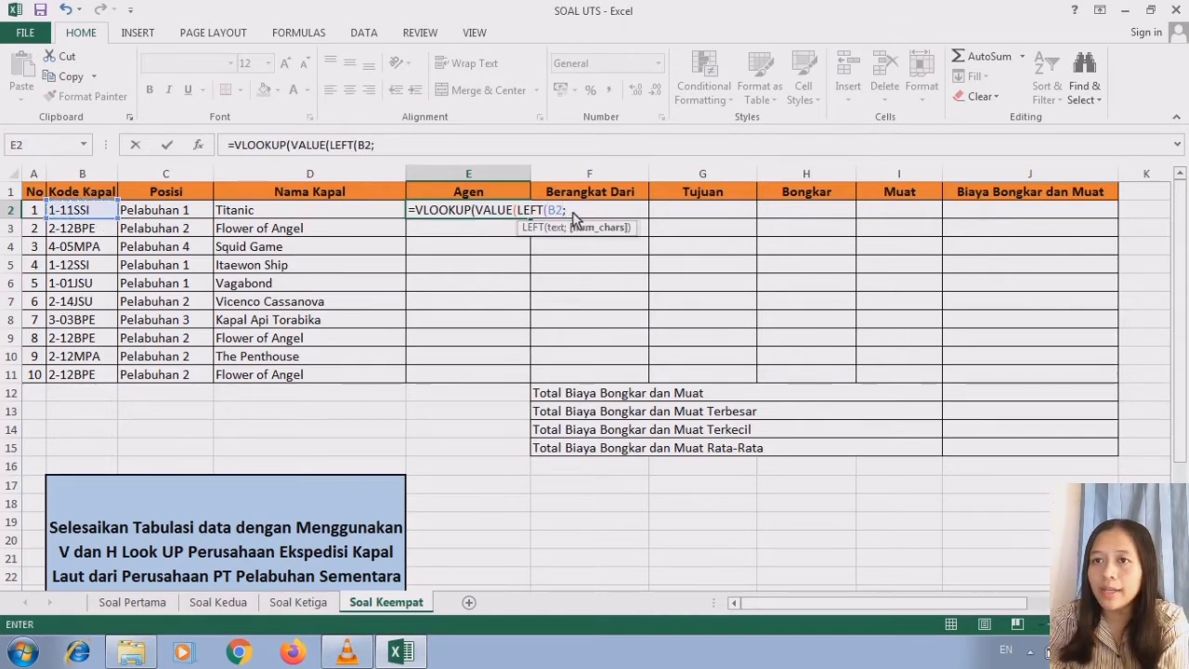
text(1)
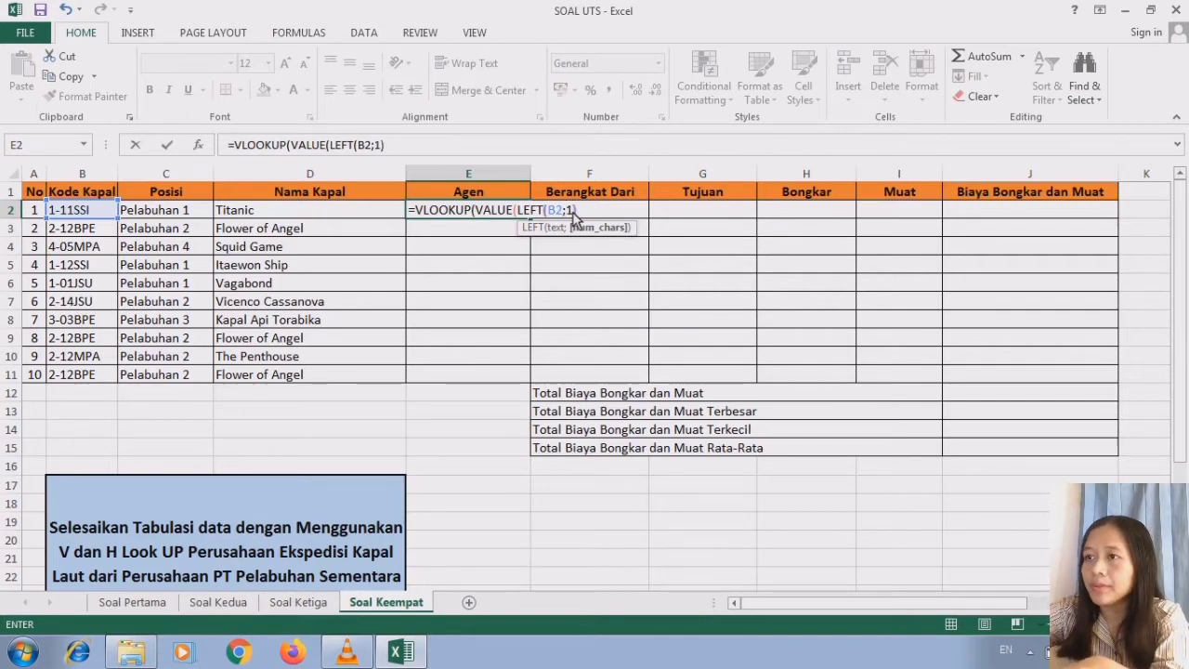
text()))
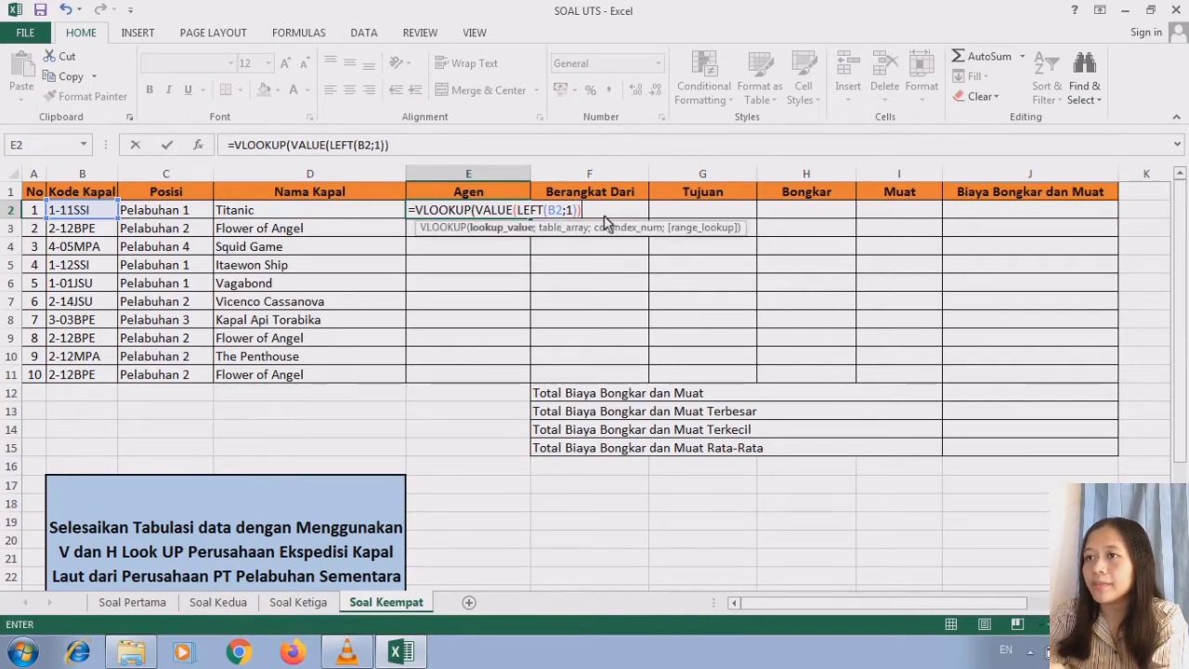
text(;)
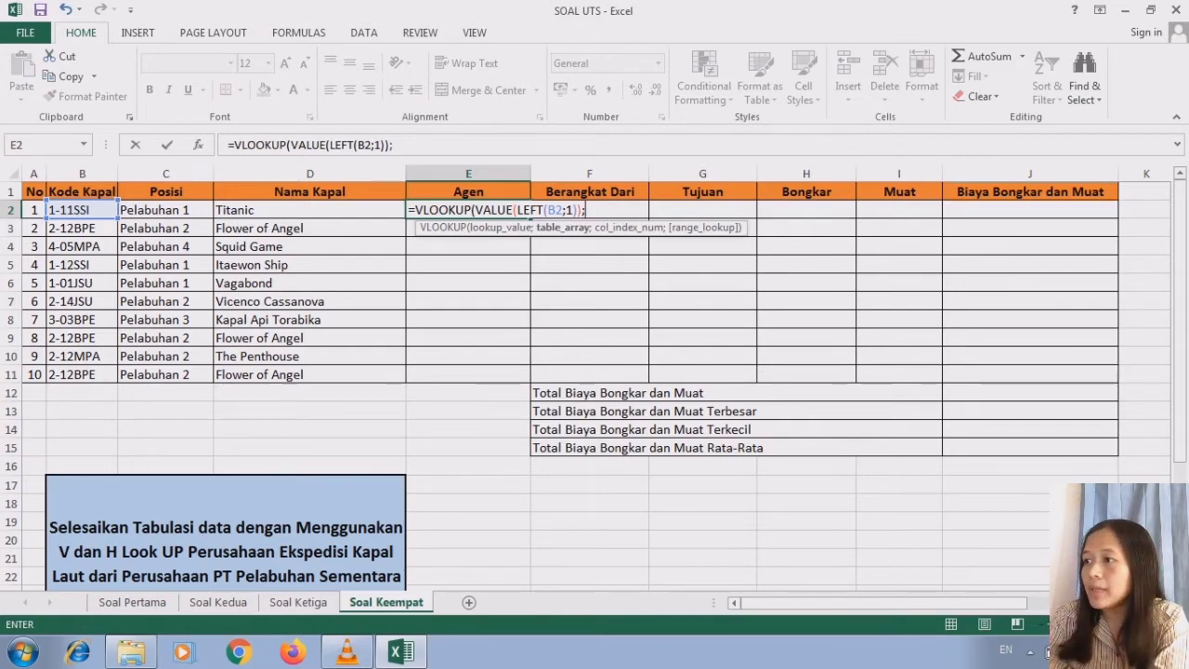
- Set the table array of the E2 formula to the Tabel 1 data as the absolute range $L$3:$N$6
scroll(885, 269, right, 4)
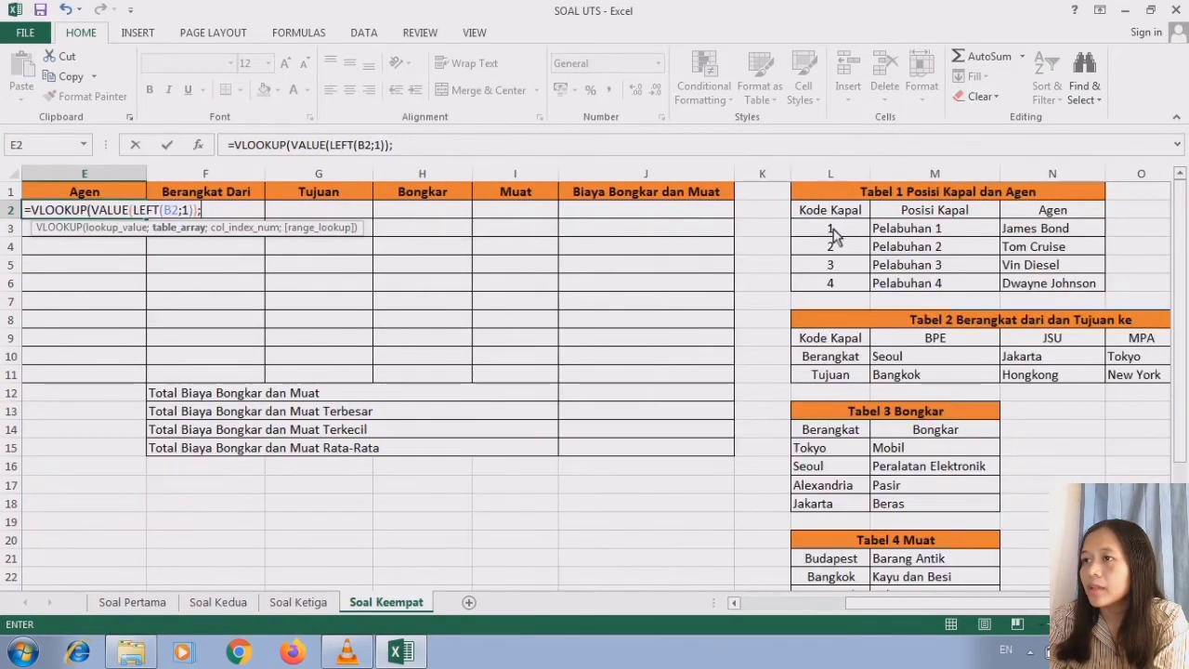
drag(833, 235, 1017, 288)
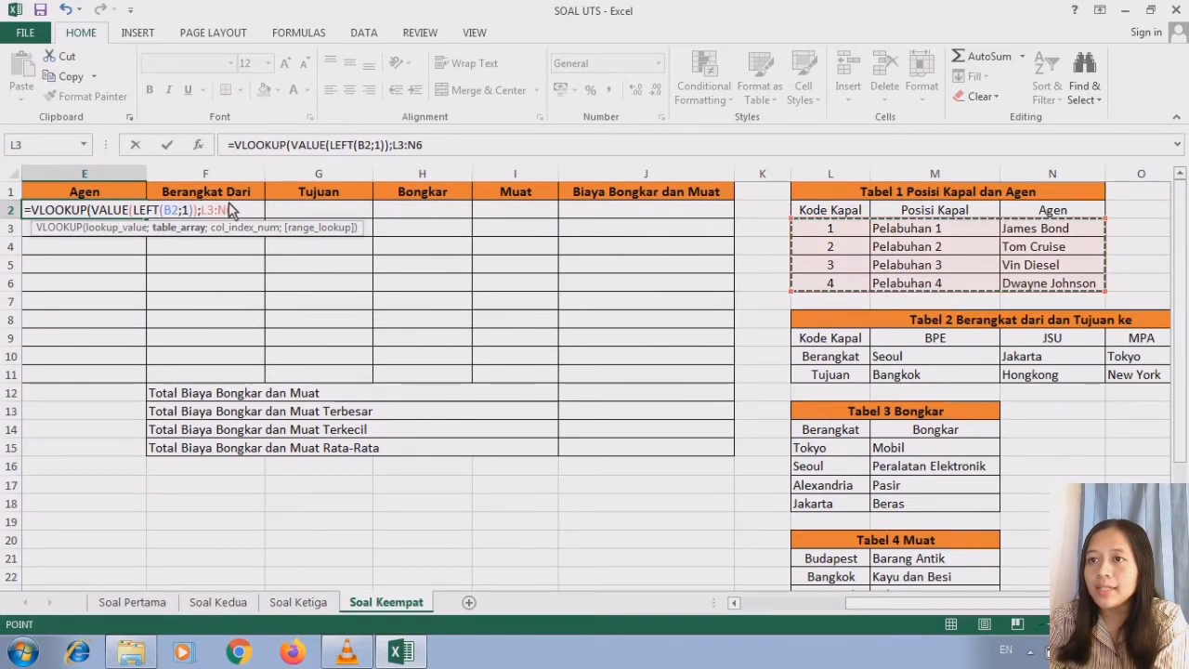
key(F4)
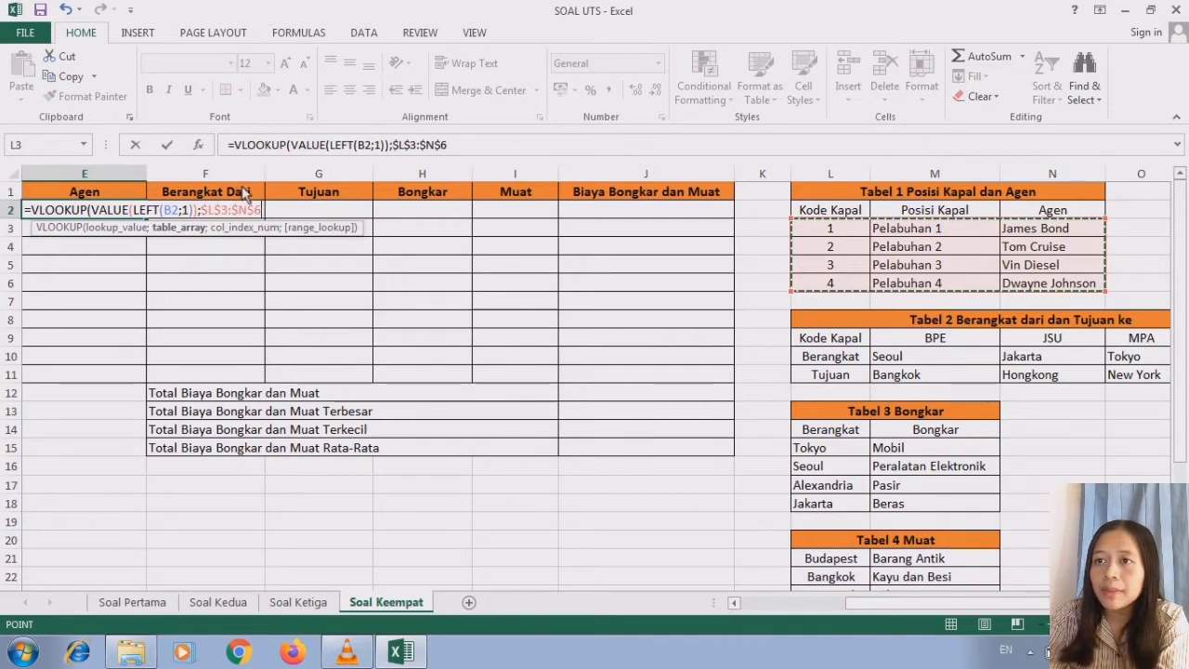
- Finish the E2 formula with column index 3 and range lookup 0, accepting the closing-parenthesis correction
text(;3)
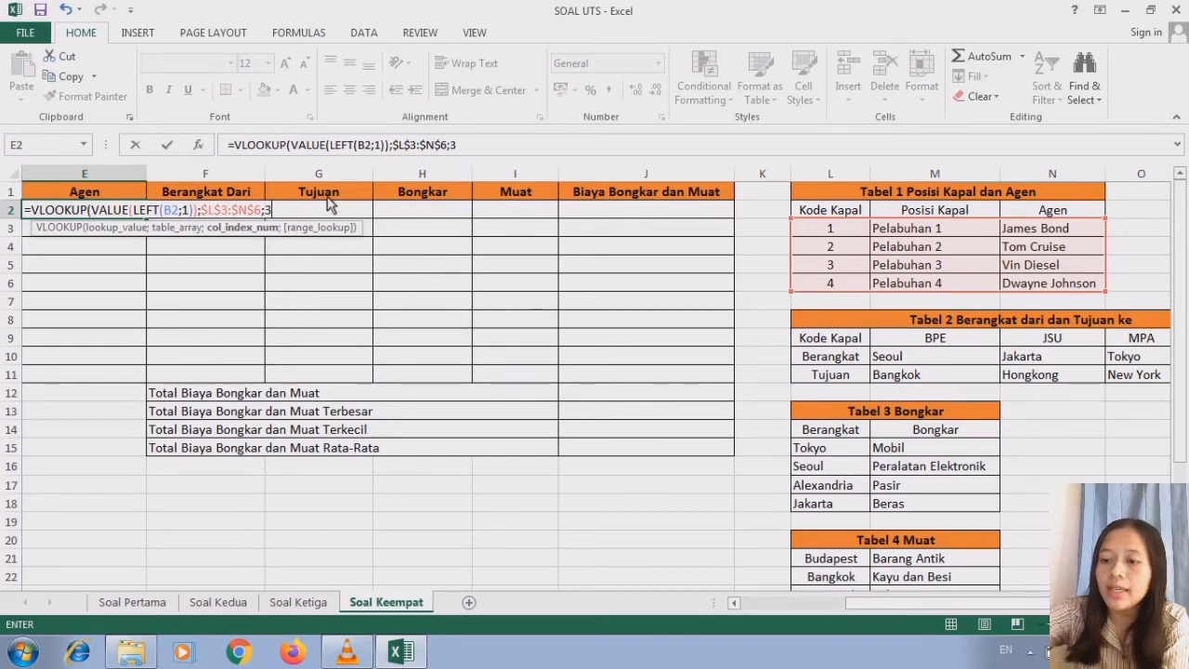
text(;0)
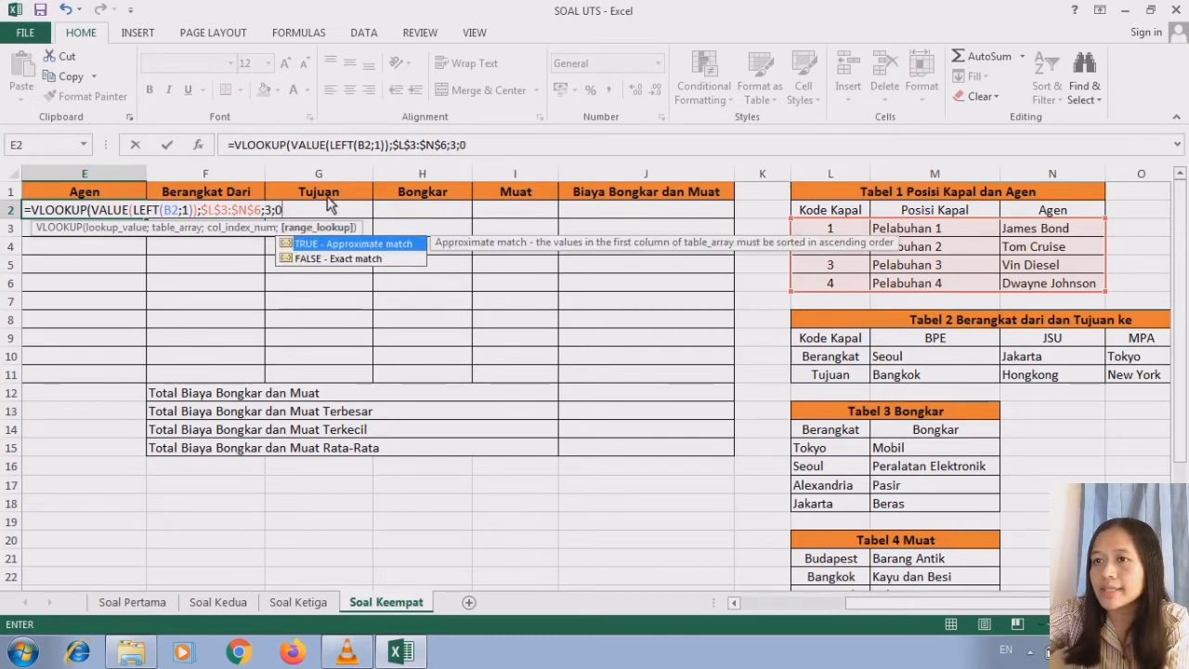
key(Return)
click(561, 382)
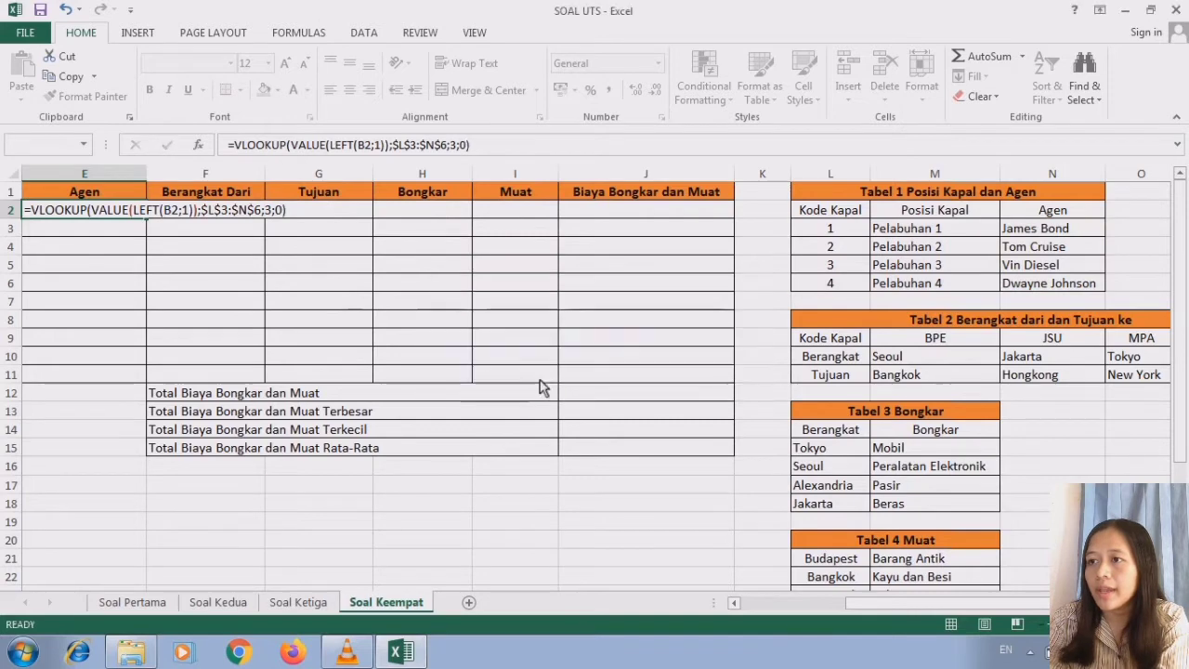
- Check the E2 agent against Tabel 1, fill the Agen formula down through E11, and reselect E2
click(734, 602)
click(734, 602)
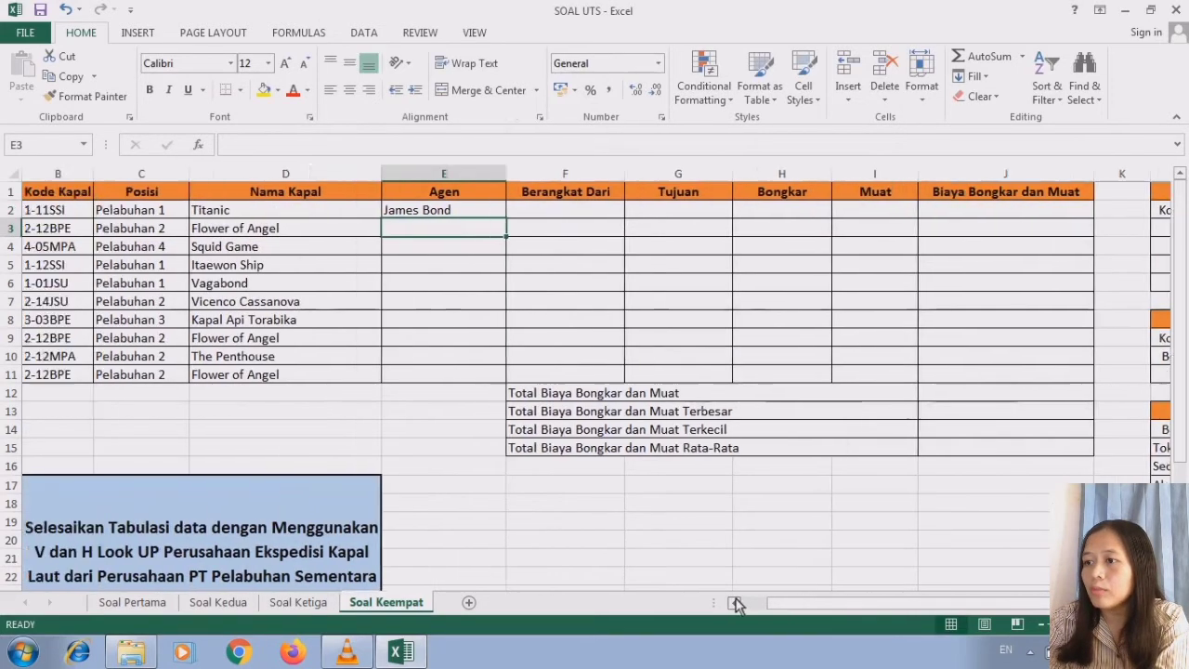
click(734, 602)
click(500, 212)
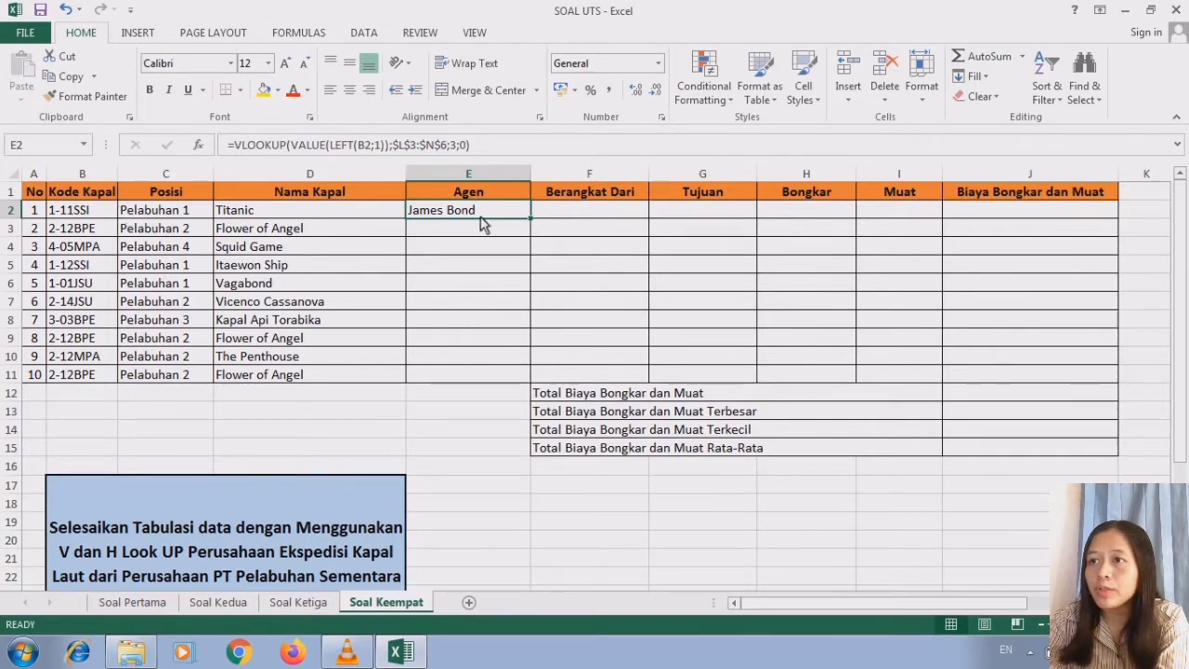
scroll(1124, 452, right, 5)
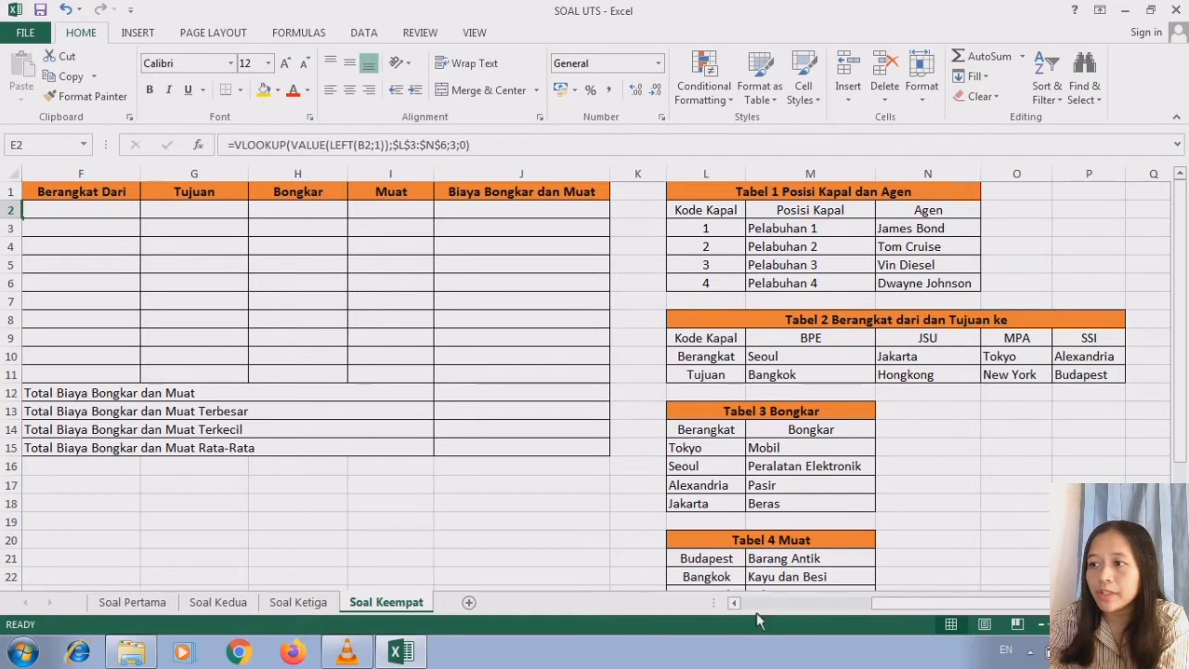
click(735, 602)
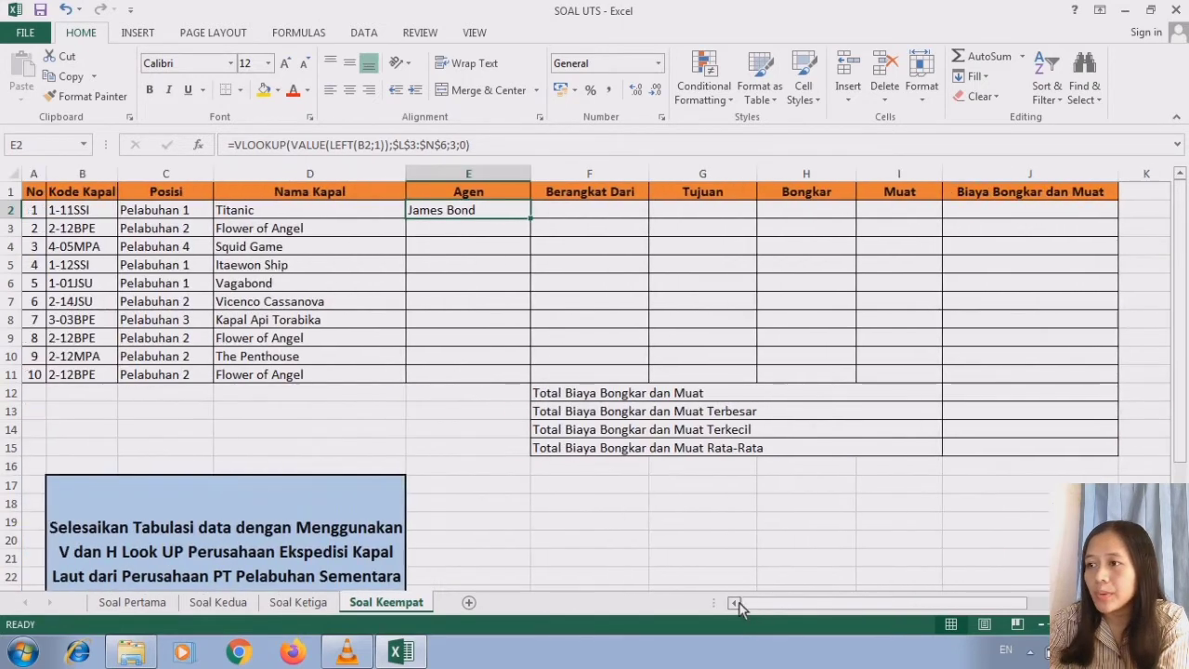
drag(530, 219, 527, 387)
click(504, 212)
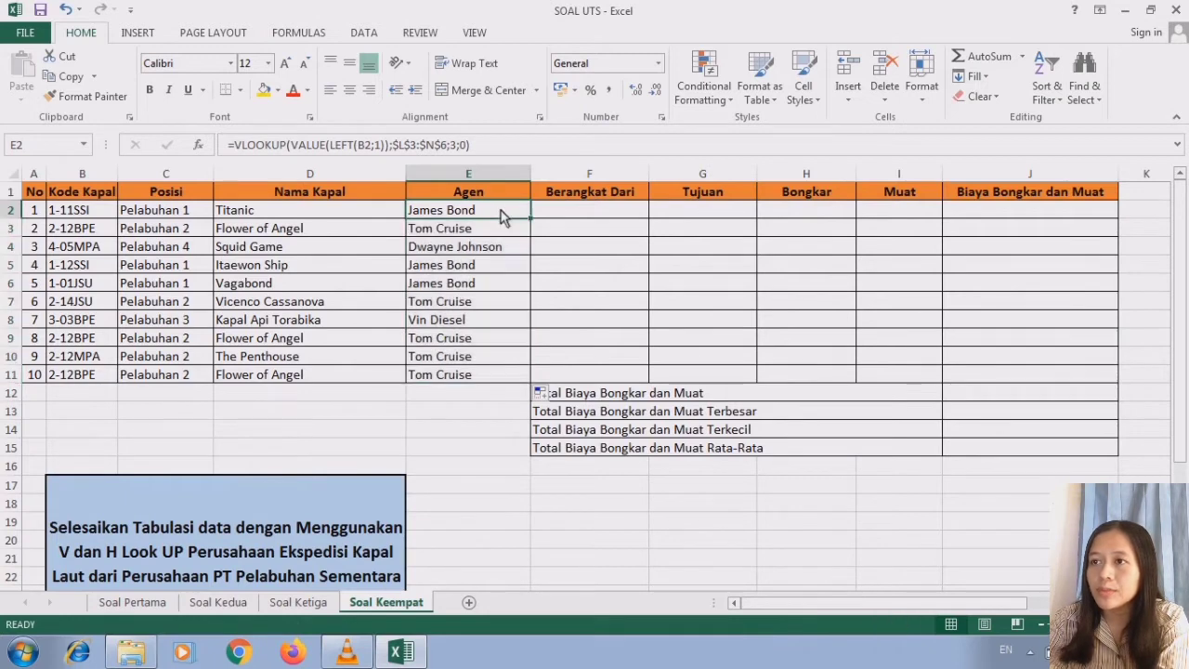
- Examine Tabel 2 Berangkat dari dan Tujuan ke as the lookup source for the Berangkat Dari column
click(569, 218)
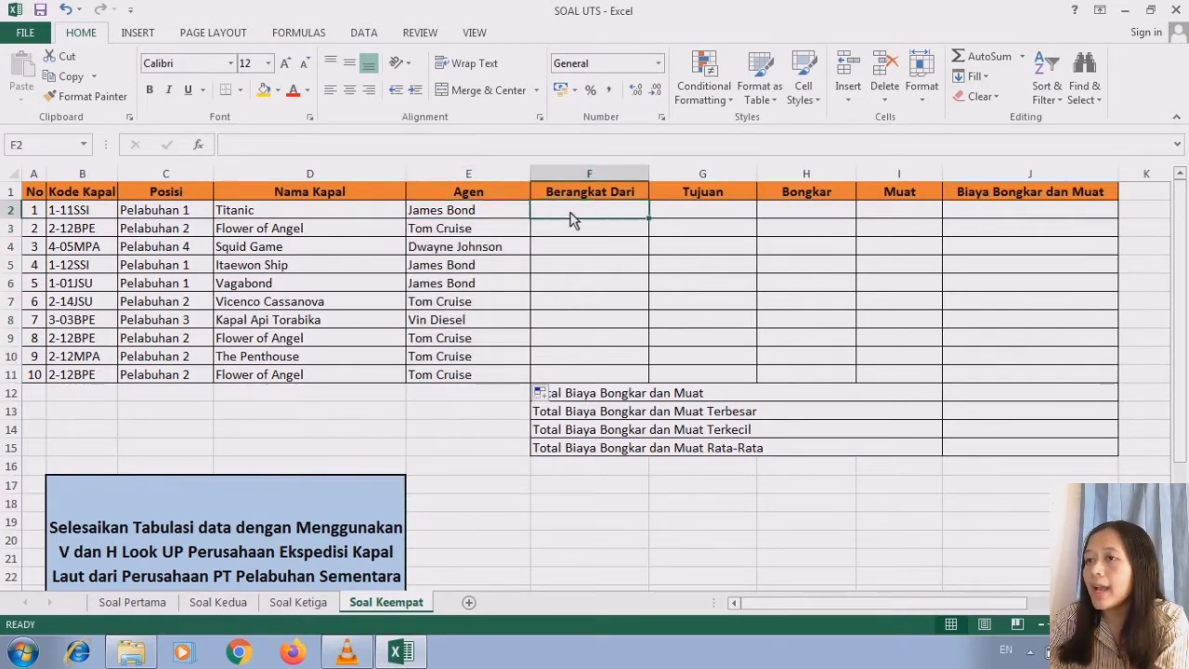
scroll(807, 320, right, 6)
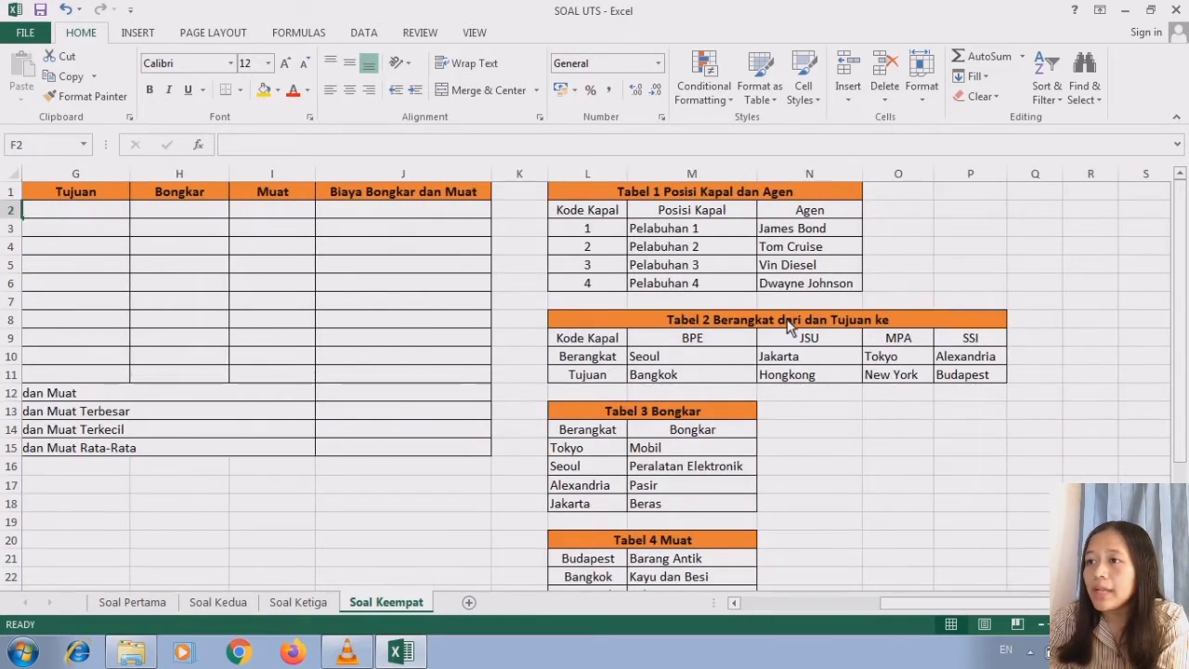
click(788, 325)
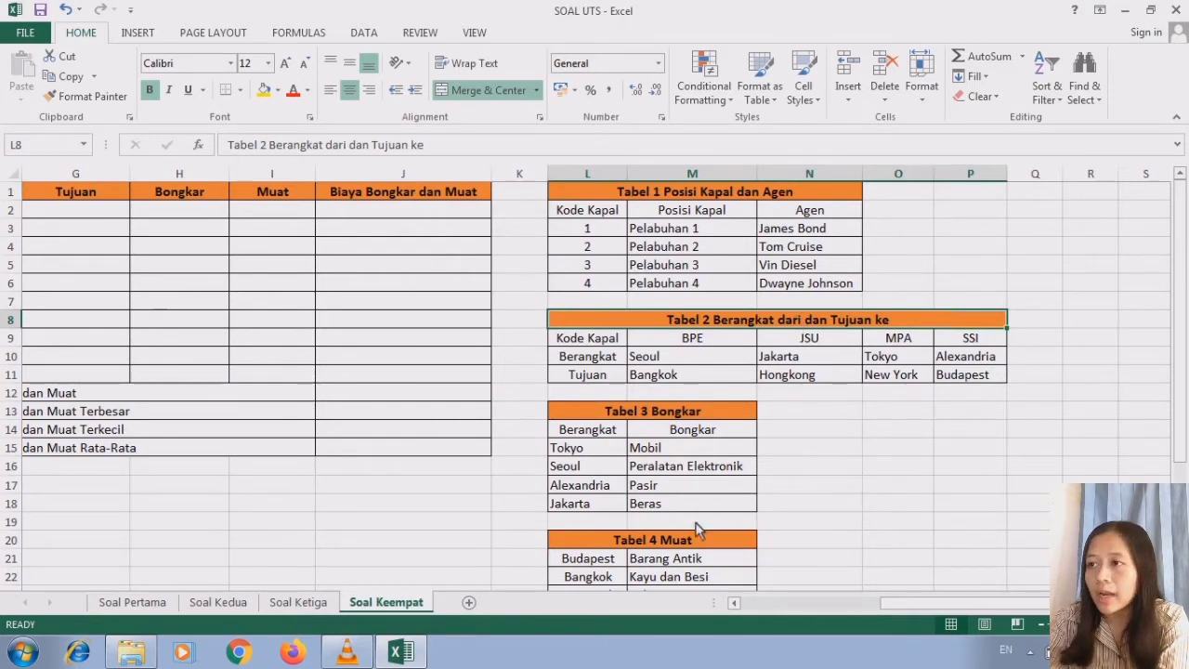
click(734, 603)
click(734, 603)
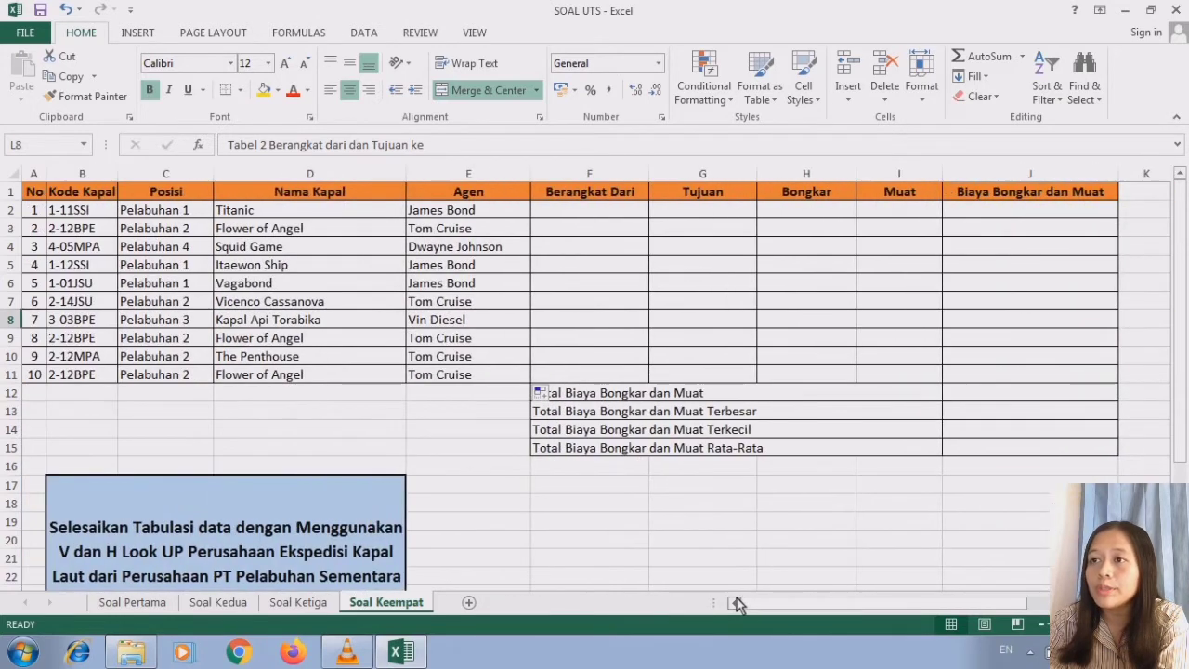
- Start an HLOOKUP formula in F2 and check Tabel 2 for the code that serves as its lookup value
click(608, 213)
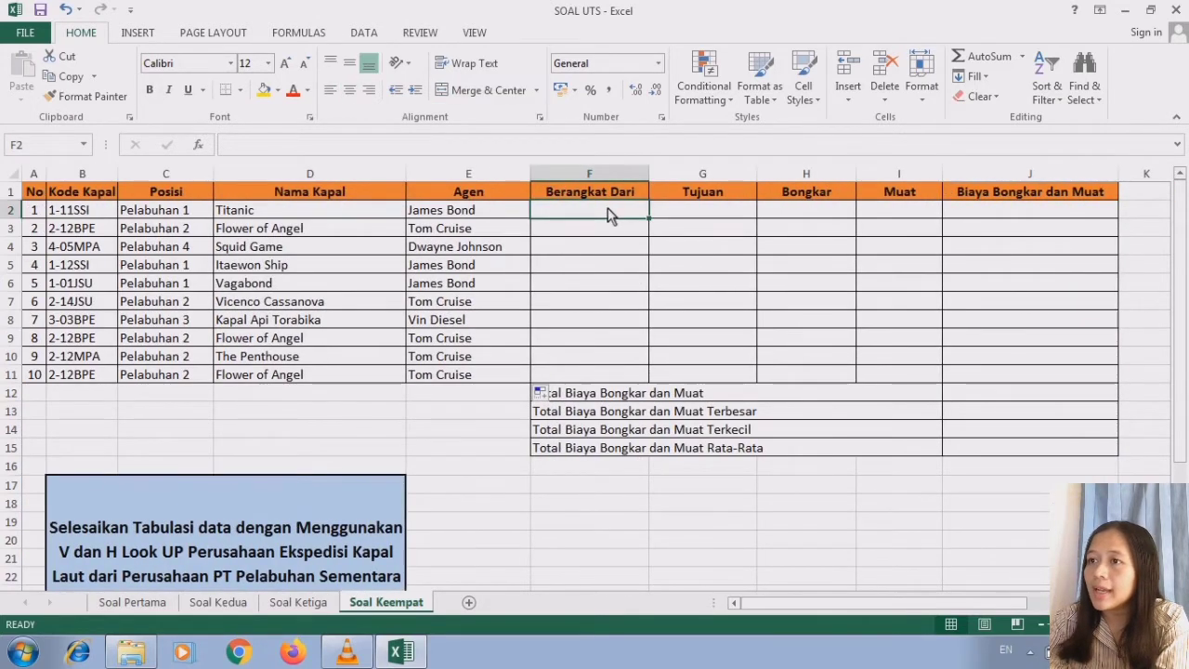
text(=H)
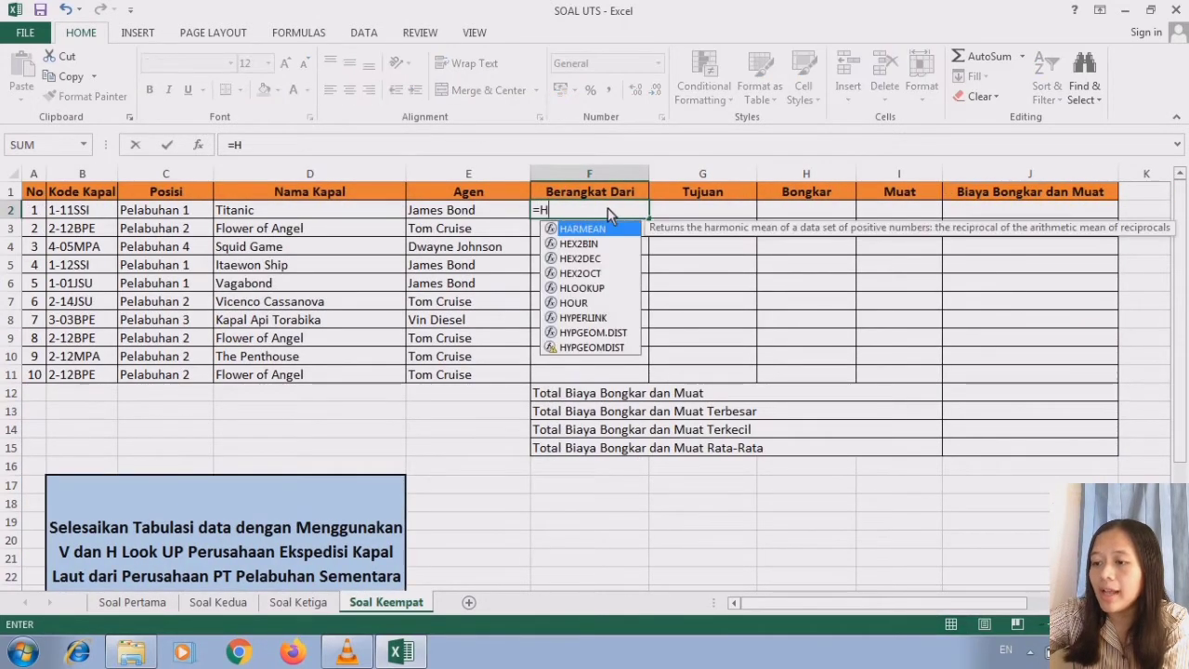
text(LOO)
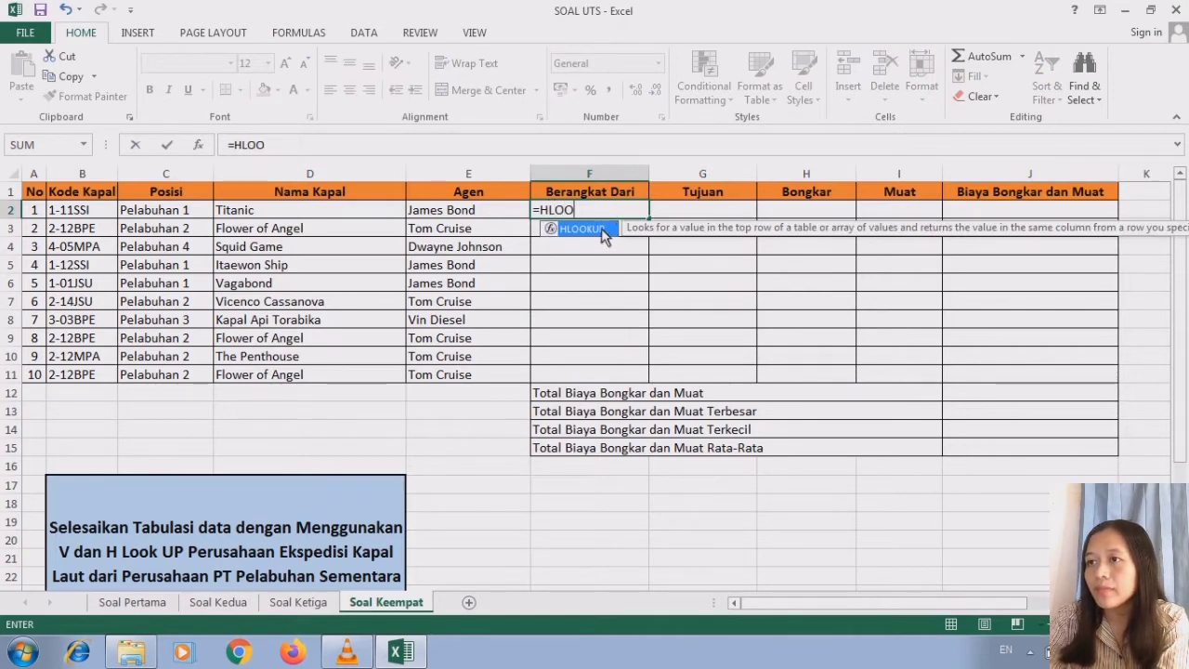
double_click(601, 229)
text(VA)
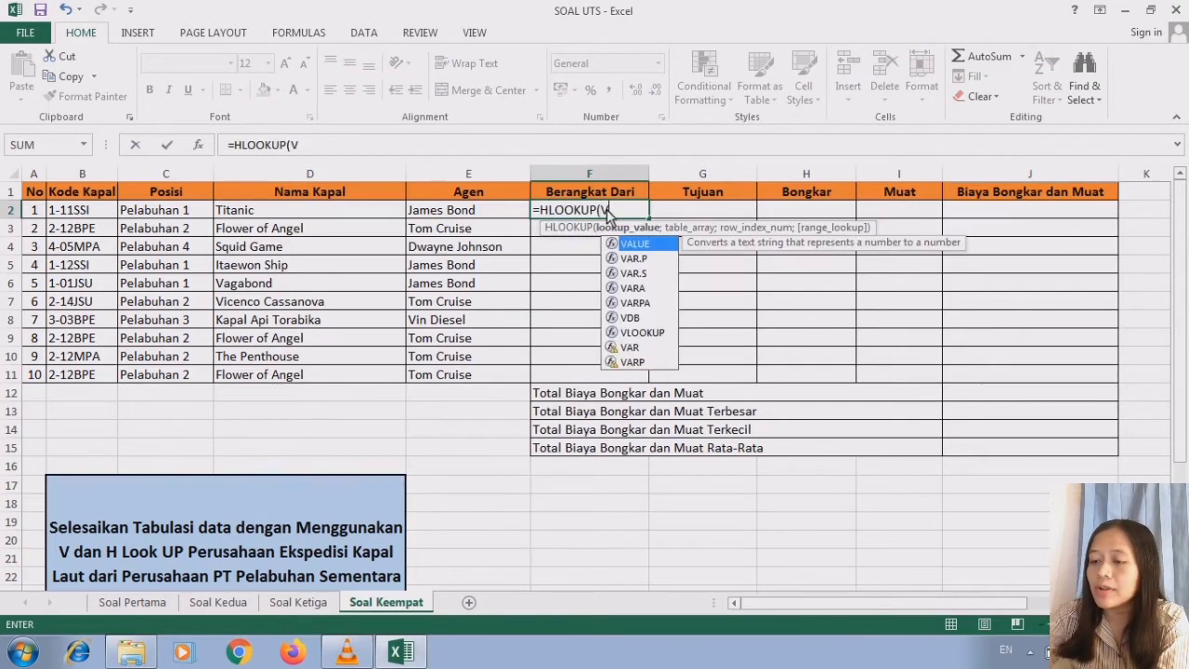
key(BackSpace)
key(BackSpace)
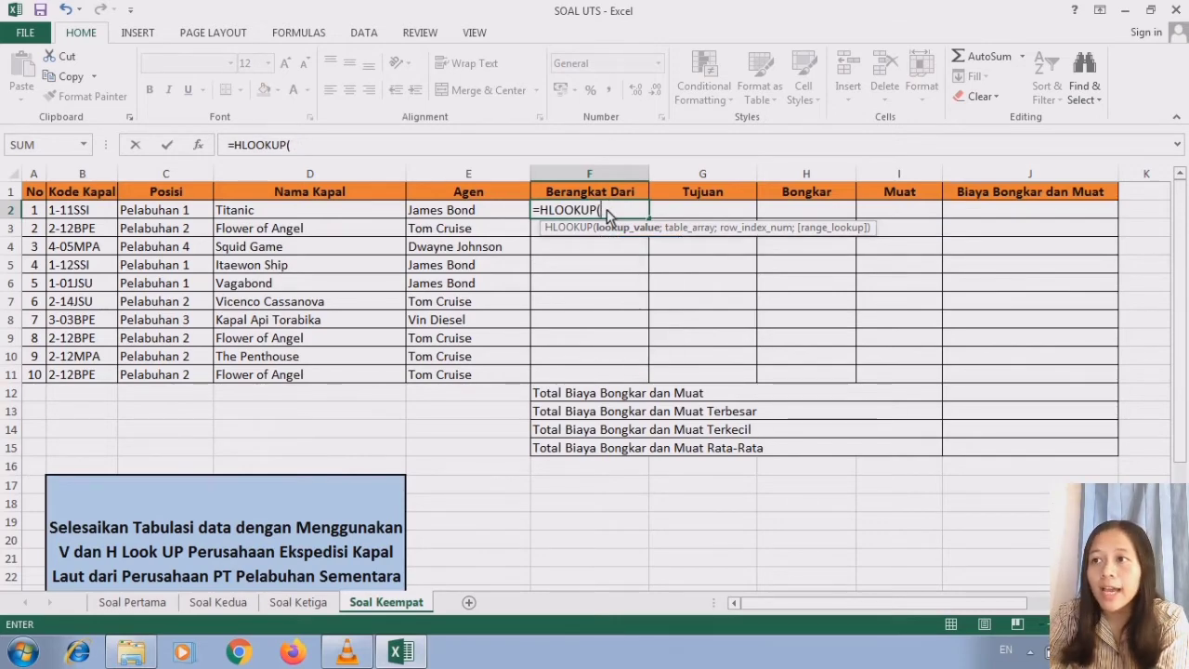
scroll(831, 337, right, 6)
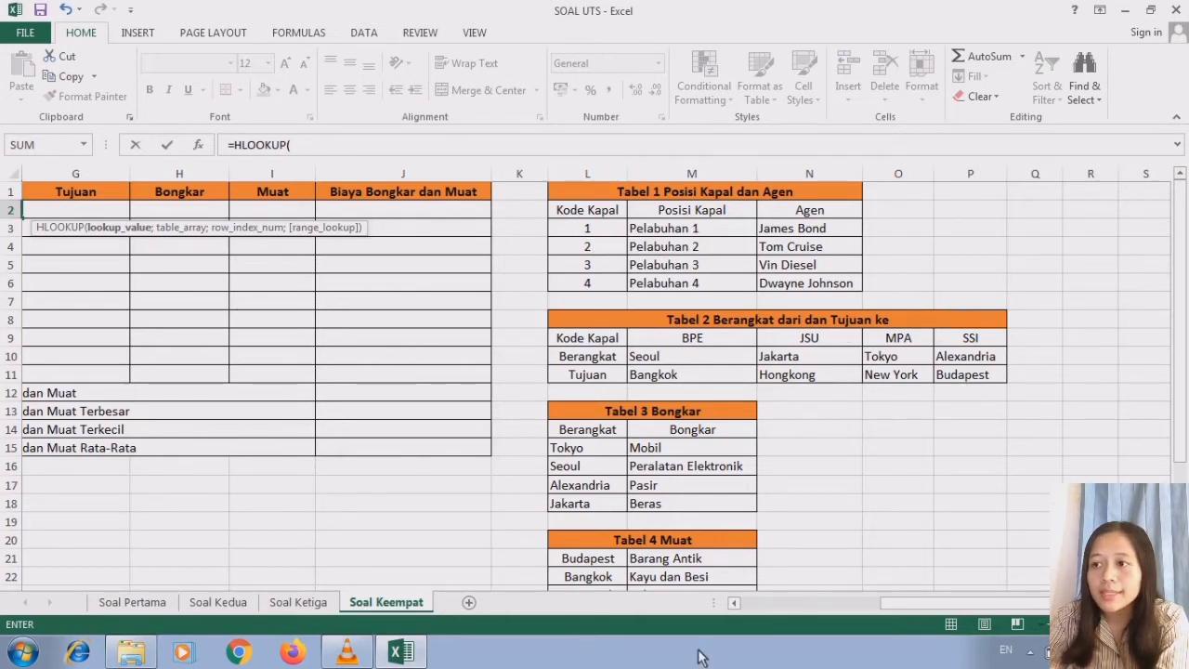
click(734, 603)
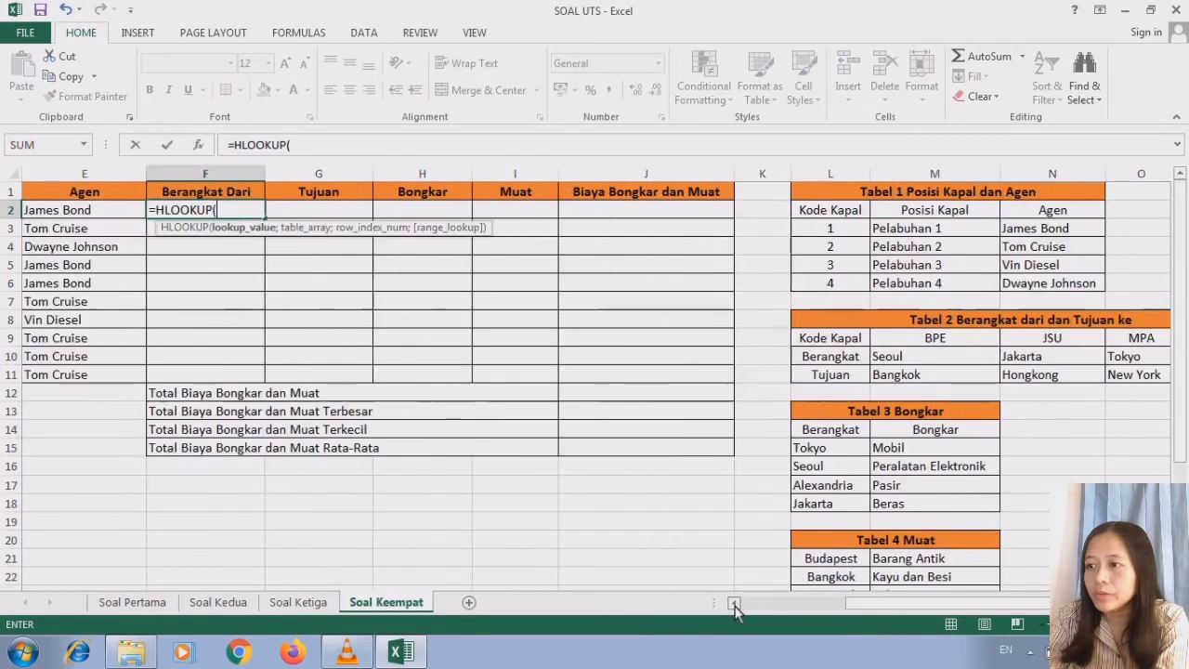
click(734, 605)
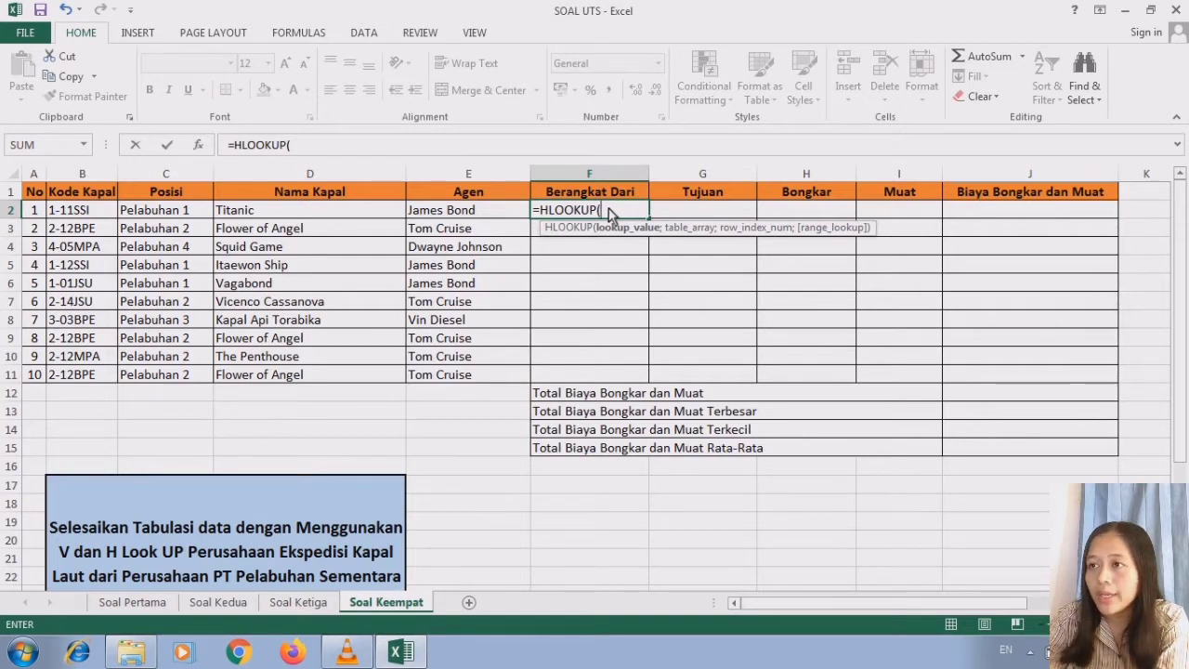
- Set the lookup value of the F2 formula to the last three characters of the Kode Kapal, RIGHT(B2;3)
text(RIGHT)
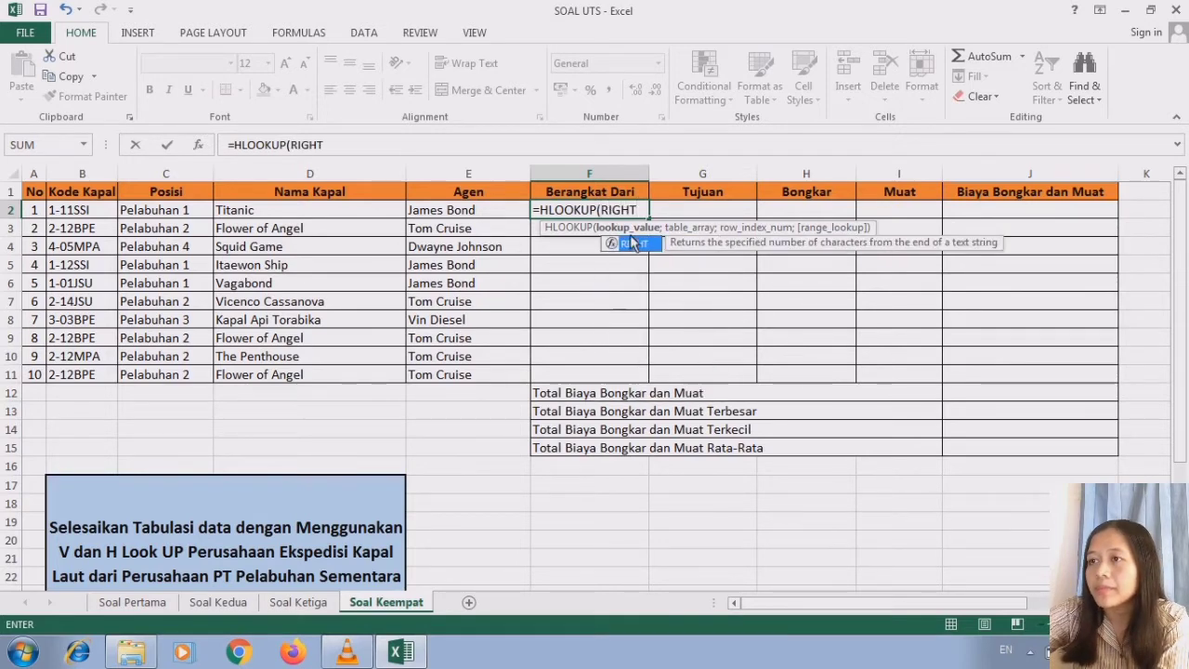
double_click(632, 241)
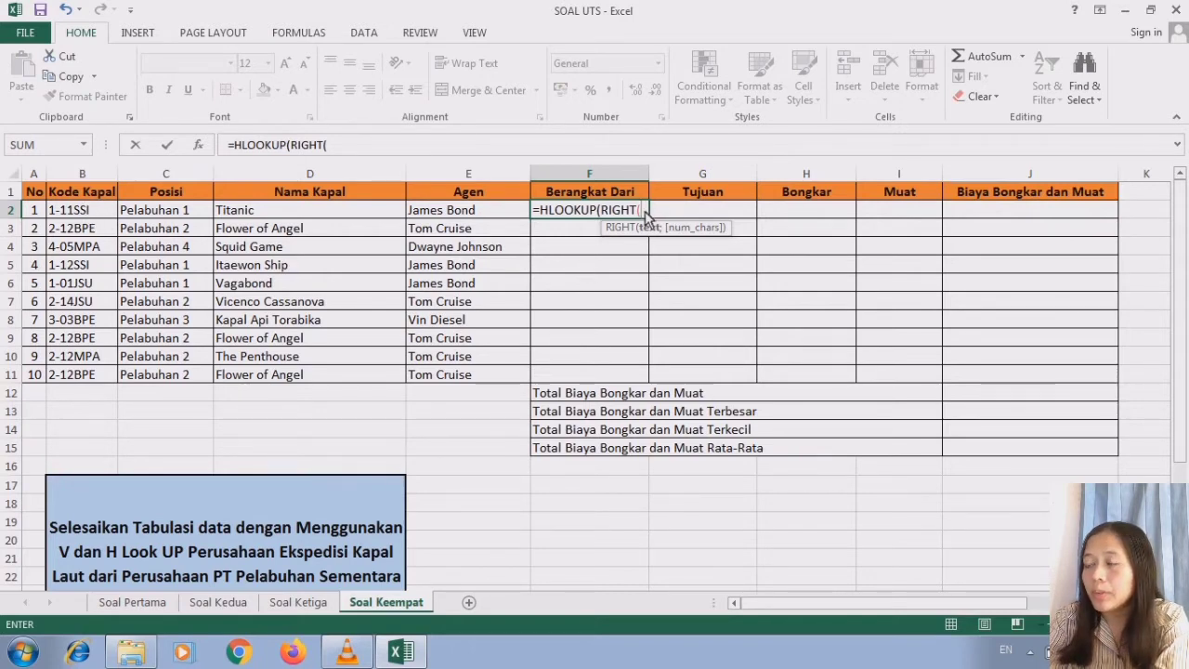
click(85, 213)
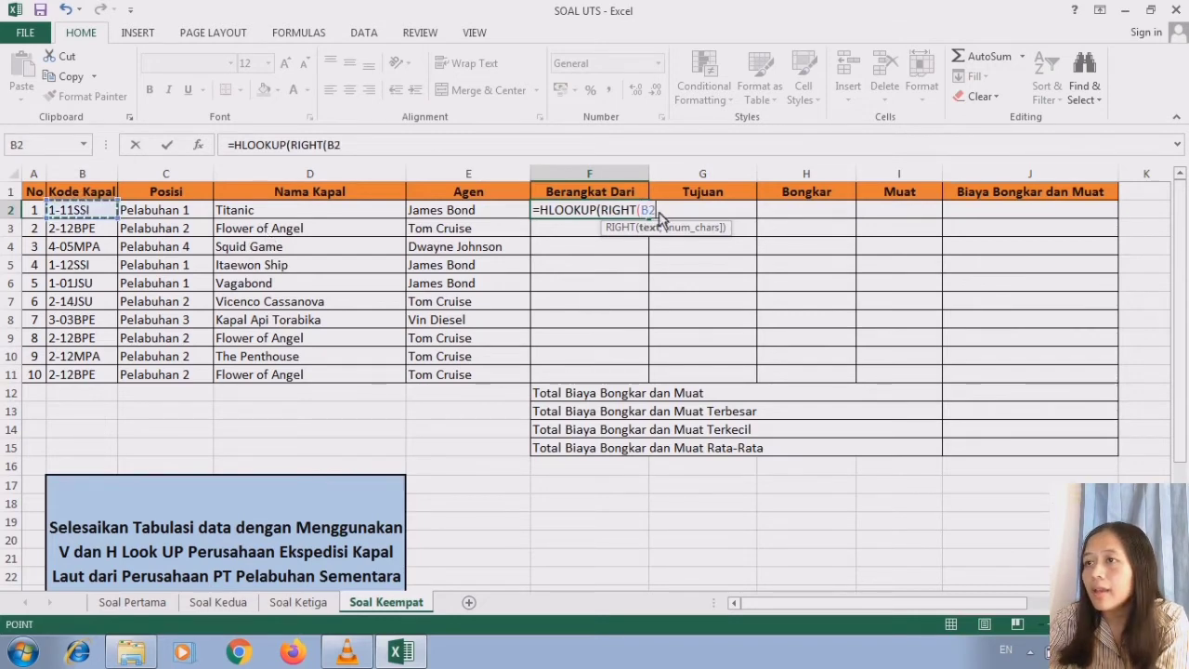
text(;)
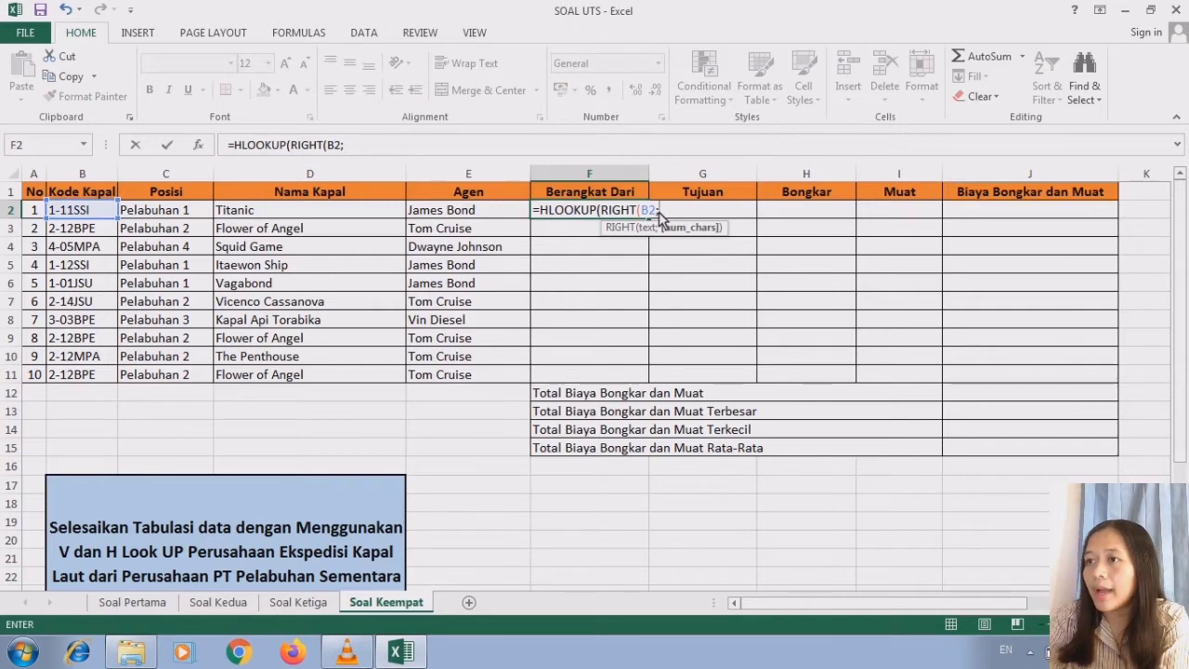
text(3)
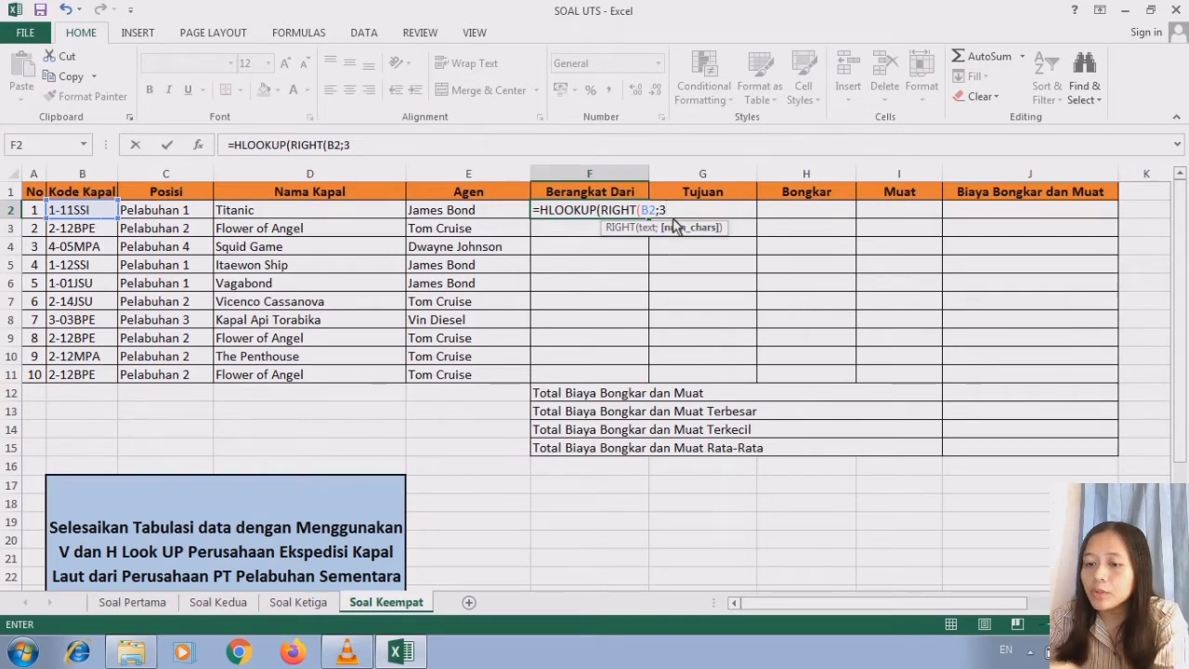
text())
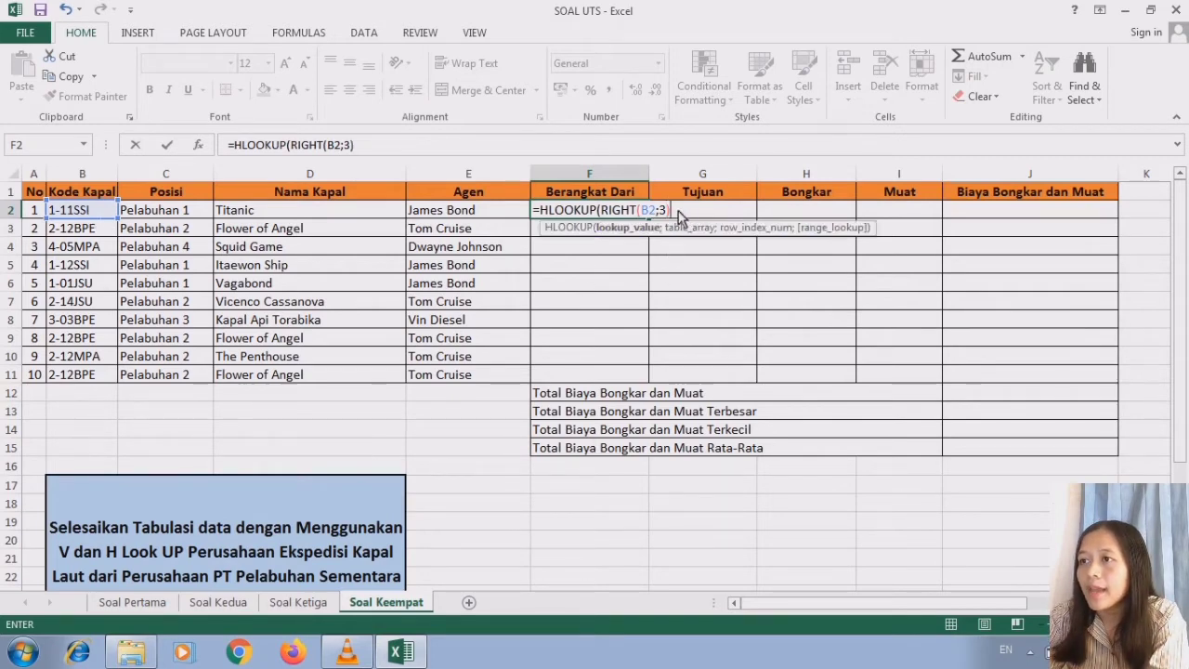
text(;)
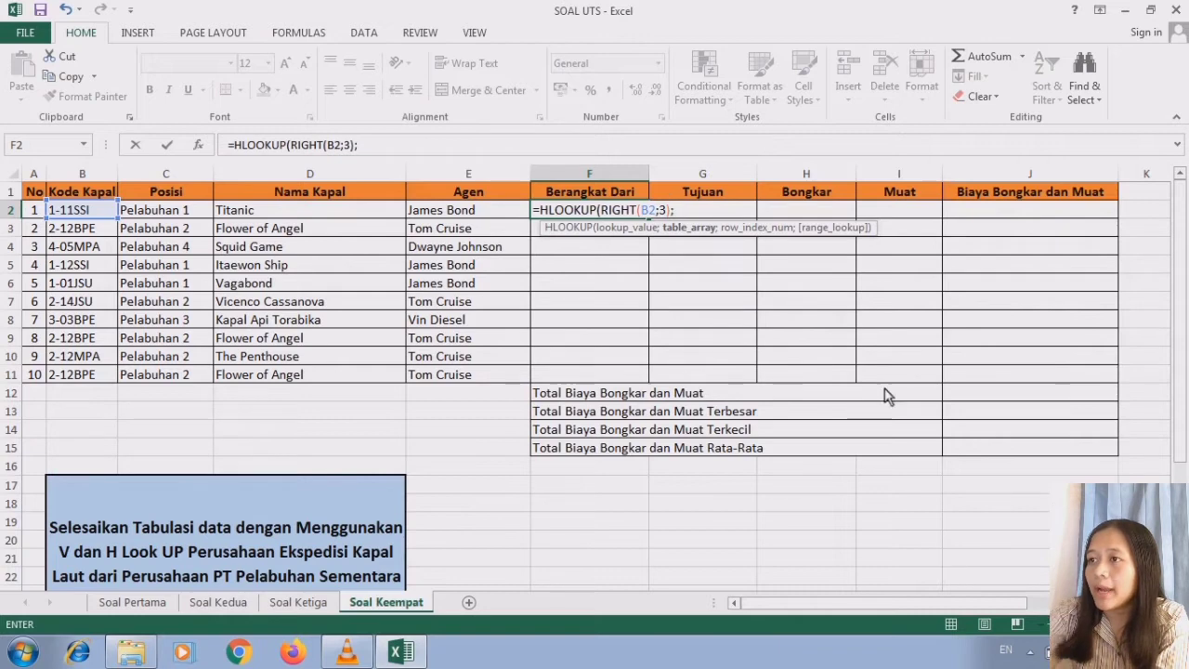
- Set the table array of the F2 formula to the Tabel 2 data as the absolute range $M$9:$P$11
scroll(783, 359, right, 5)
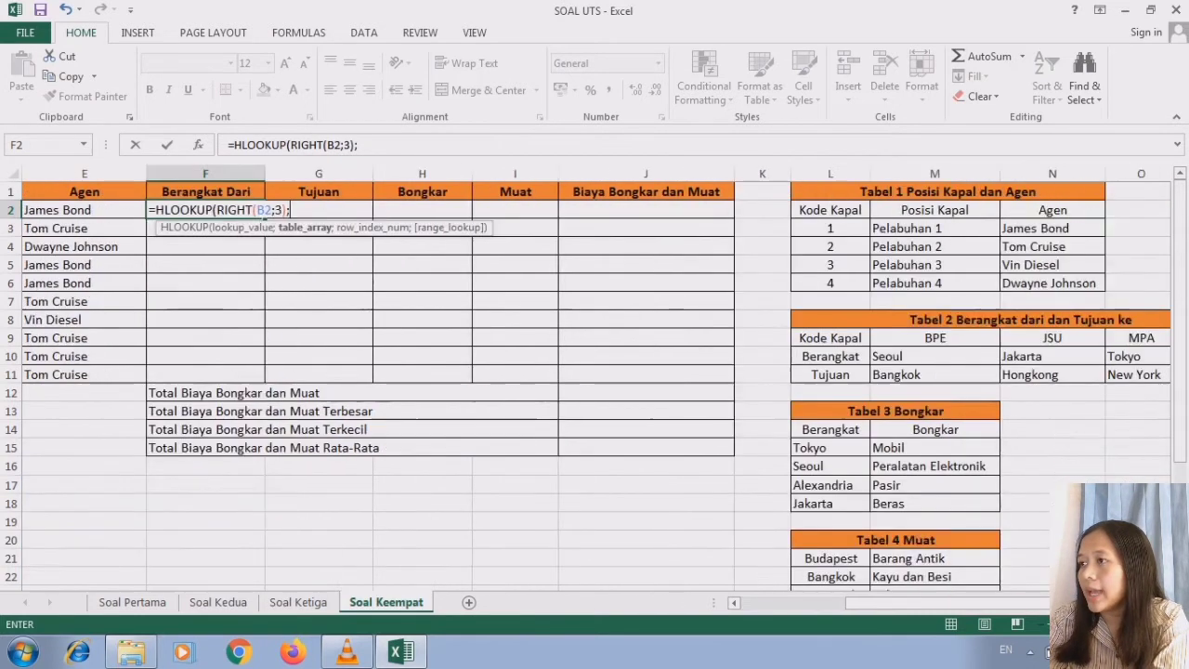
drag(769, 342, 1070, 379)
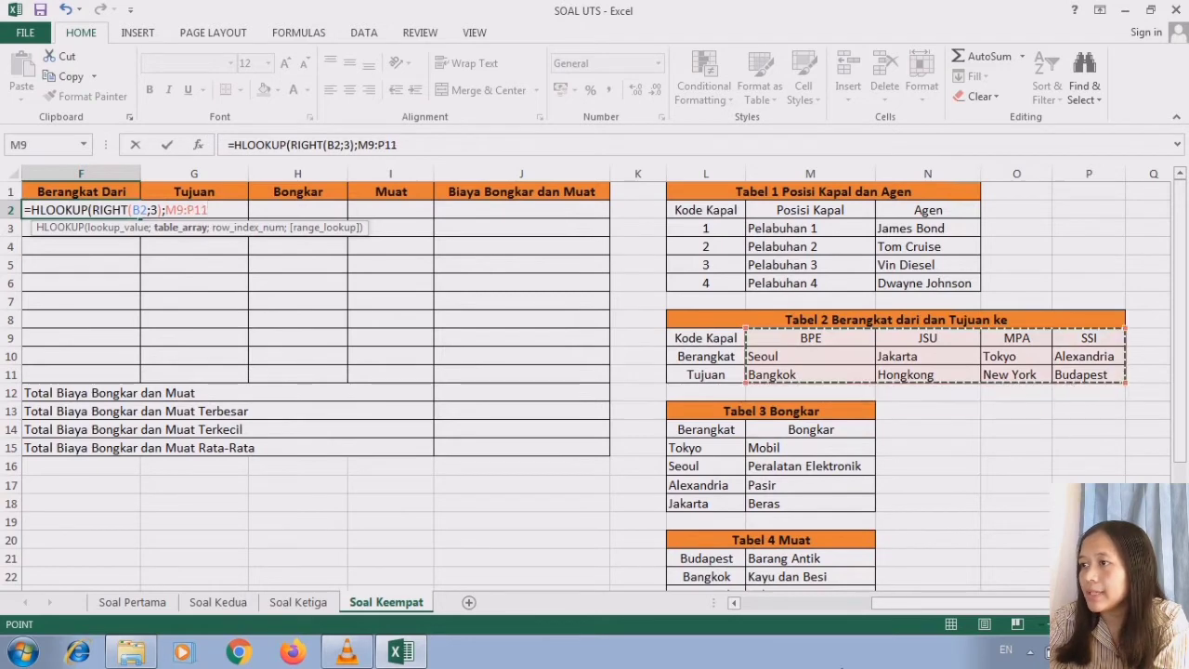
click(734, 602)
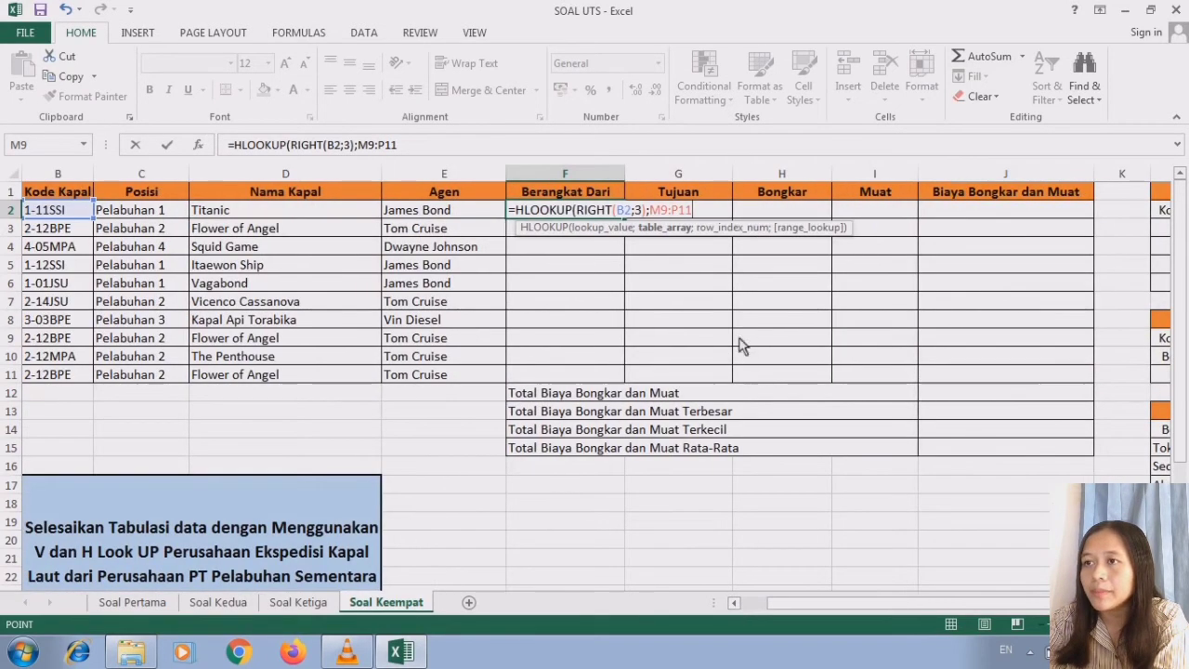
key(F4)
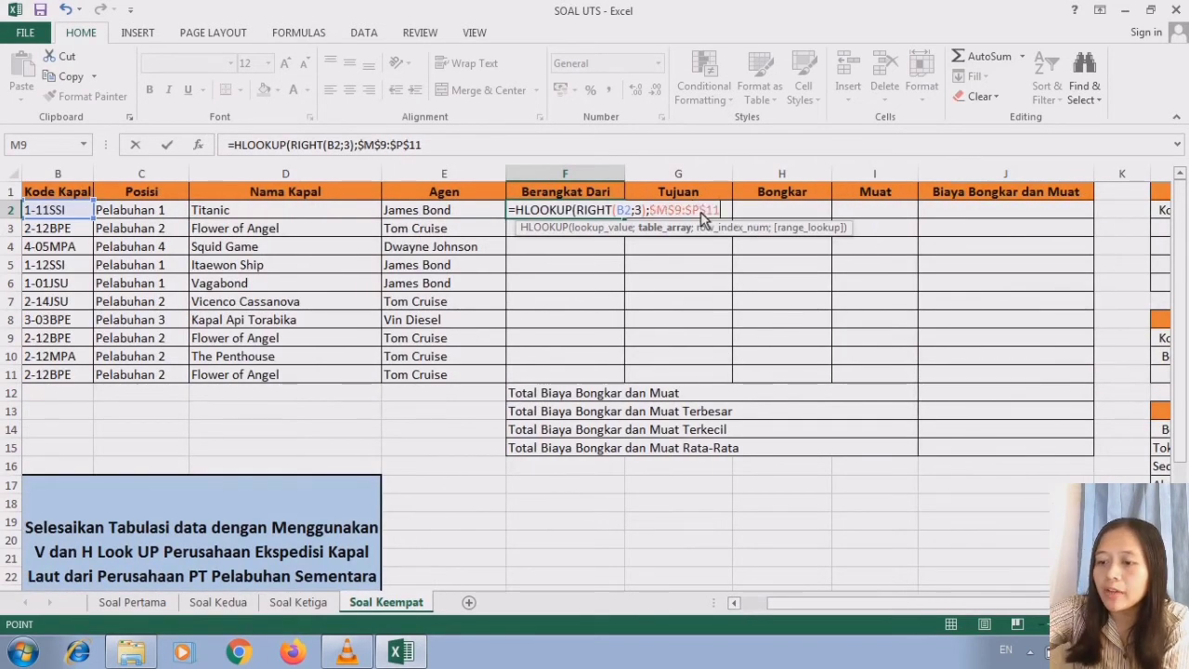
text(;)
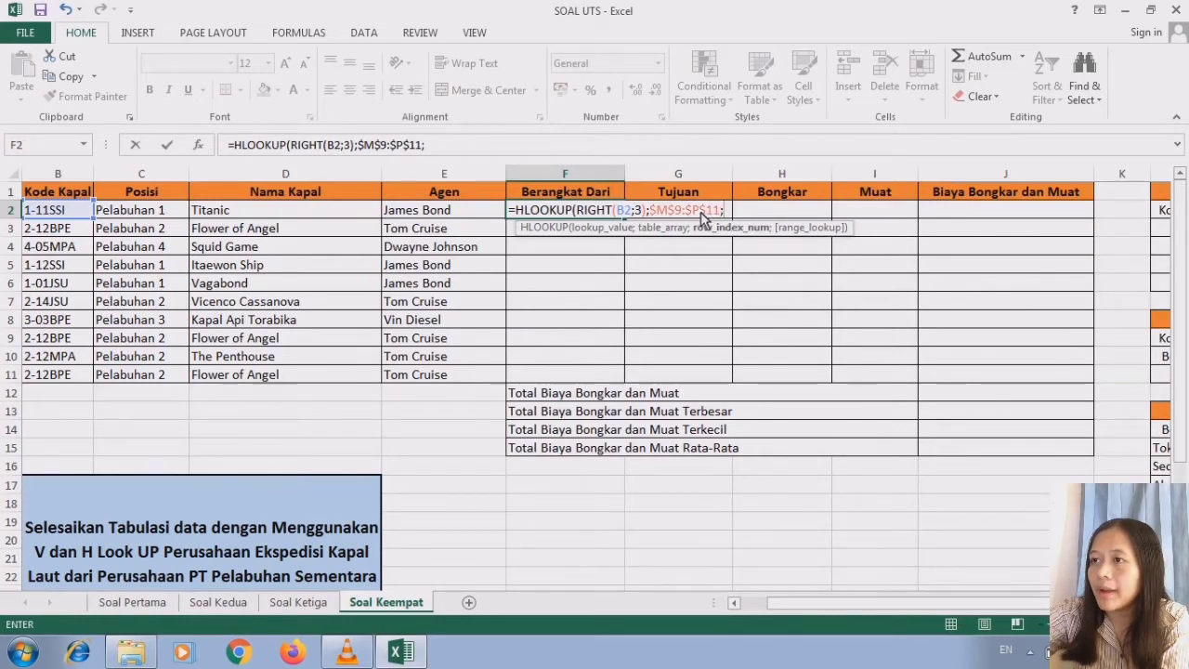
- Finish the F2 formula with row index 2 and range lookup 0, accepting the closing-parenthesis correction
scroll(594, 385, right, 4)
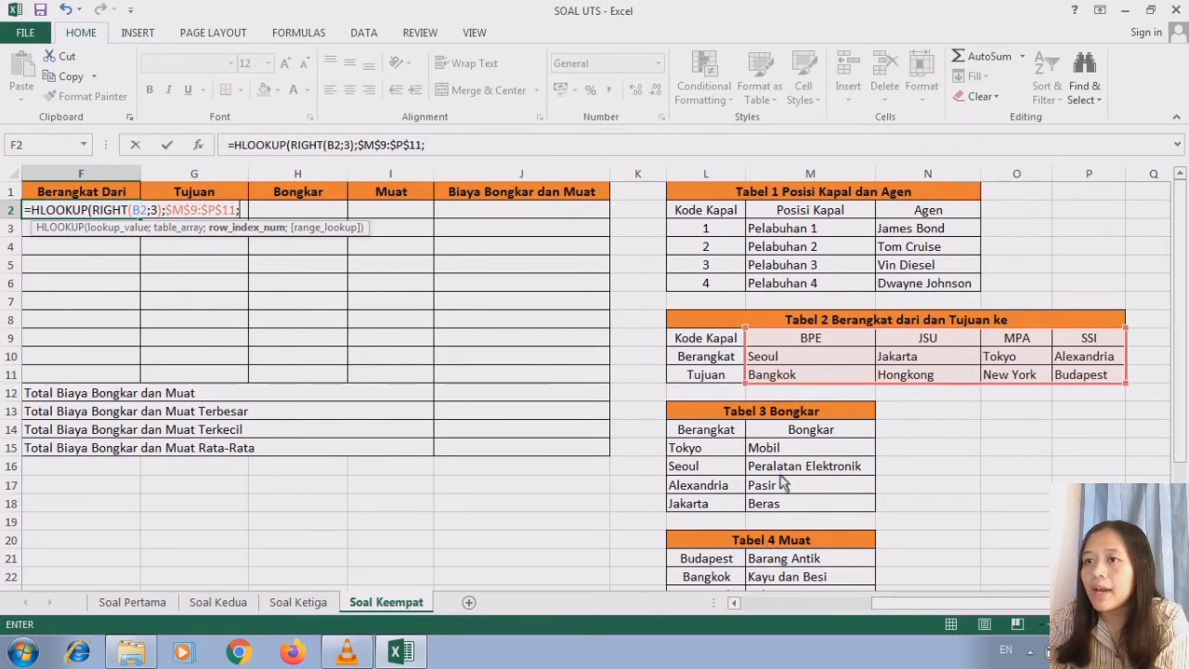
scroll(740, 604, left, 4)
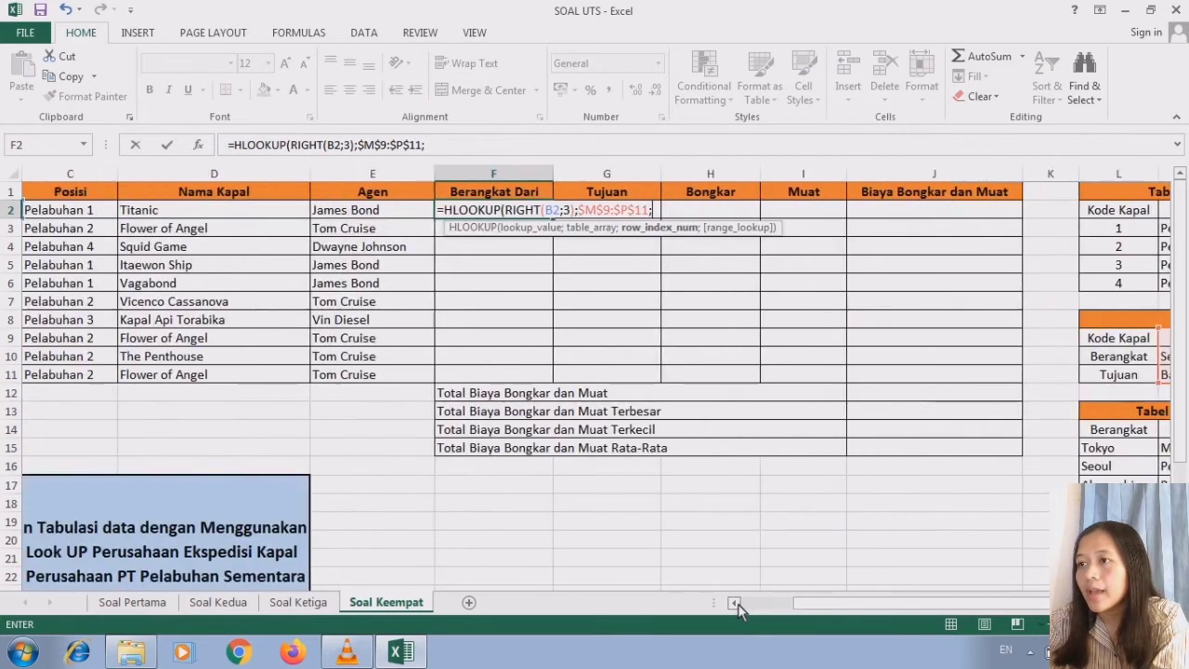
text(2)
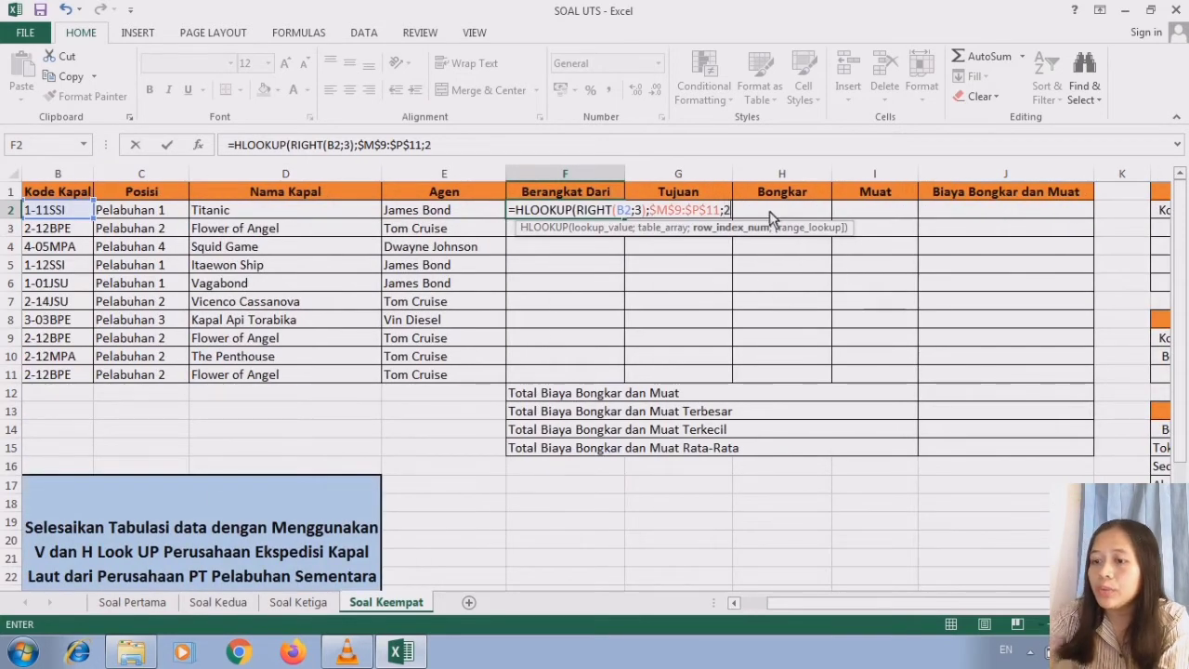
text(;0)
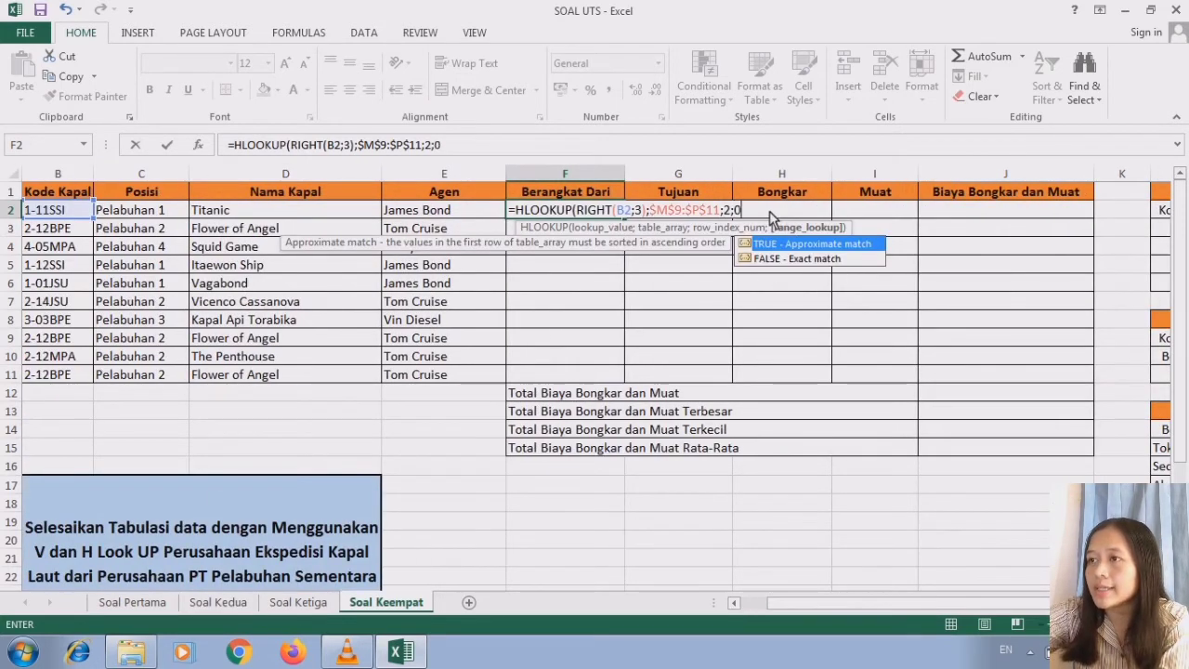
key(Return)
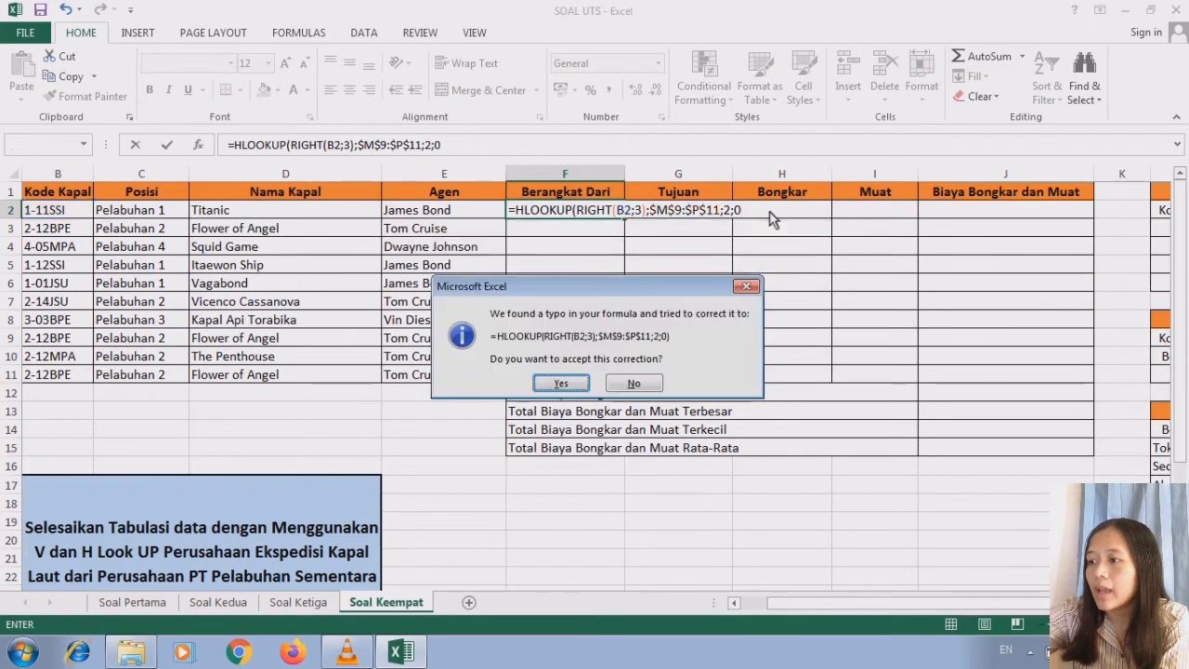
click(561, 384)
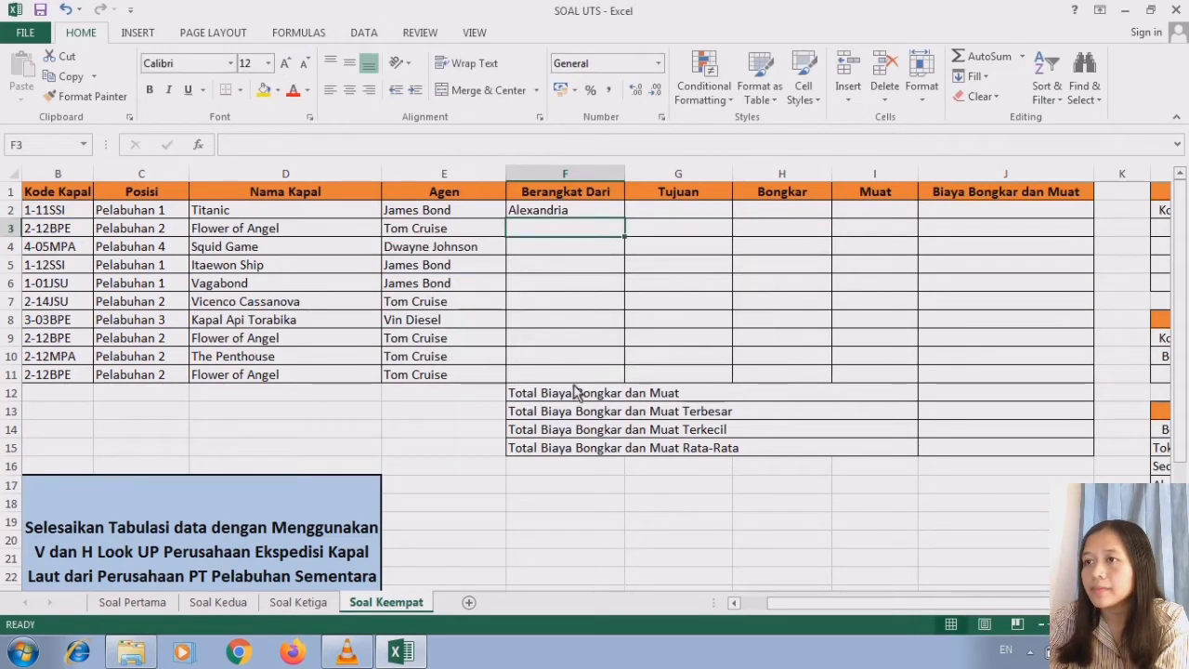
- Check the F2 departure city against Tabel 2 and fill the Berangkat Dari formula down through F11
click(574, 214)
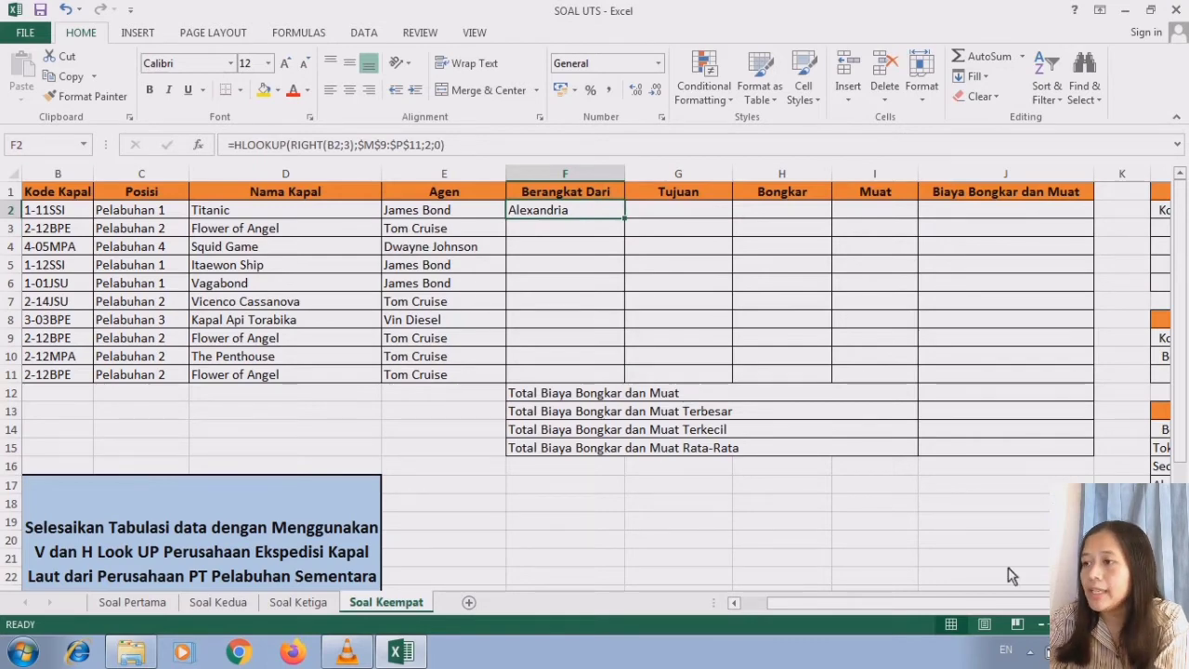
scroll(884, 431, right, 5)
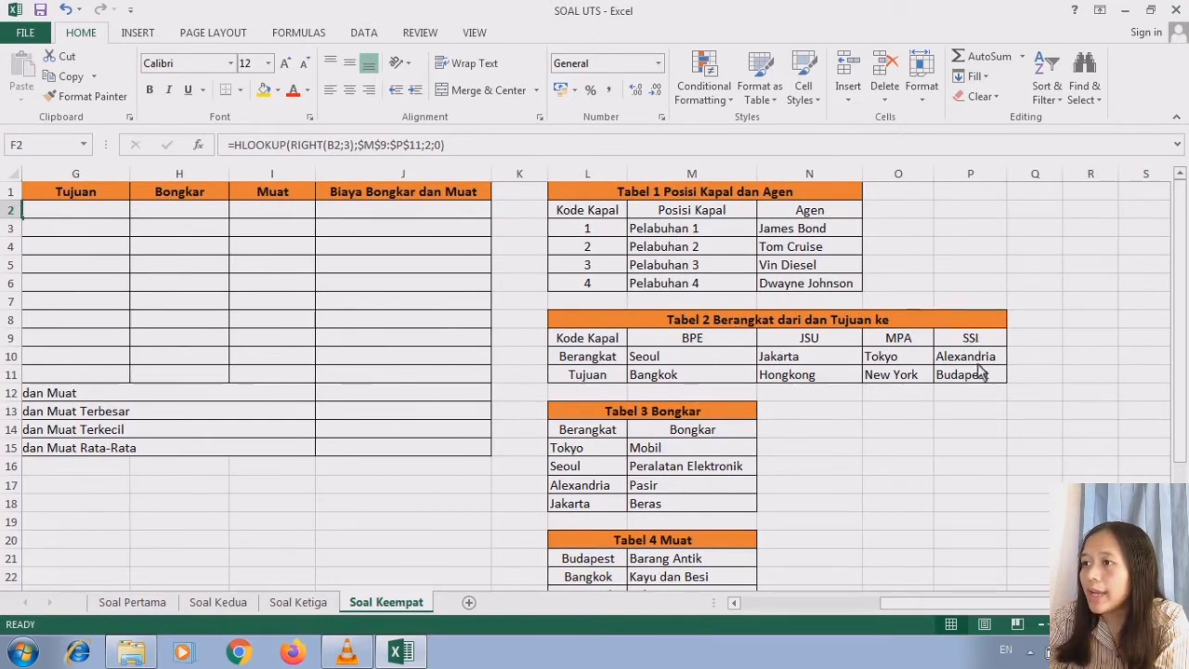
click(734, 603)
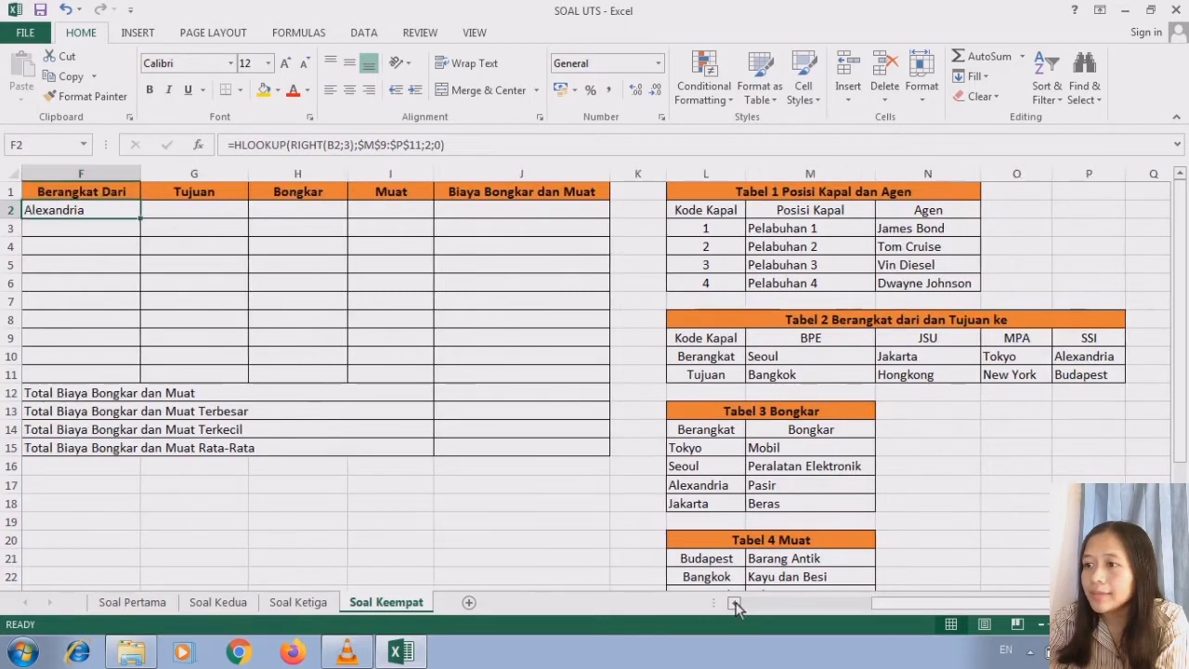
click(734, 603)
click(734, 603)
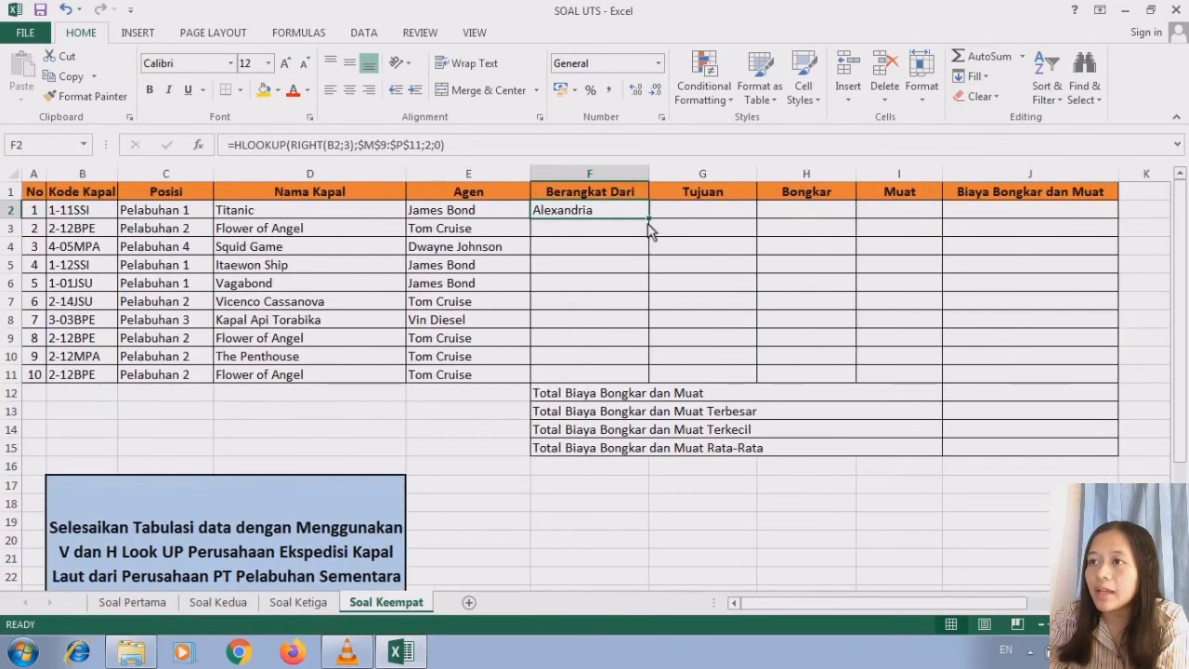
drag(649, 220, 648, 381)
click(616, 212)
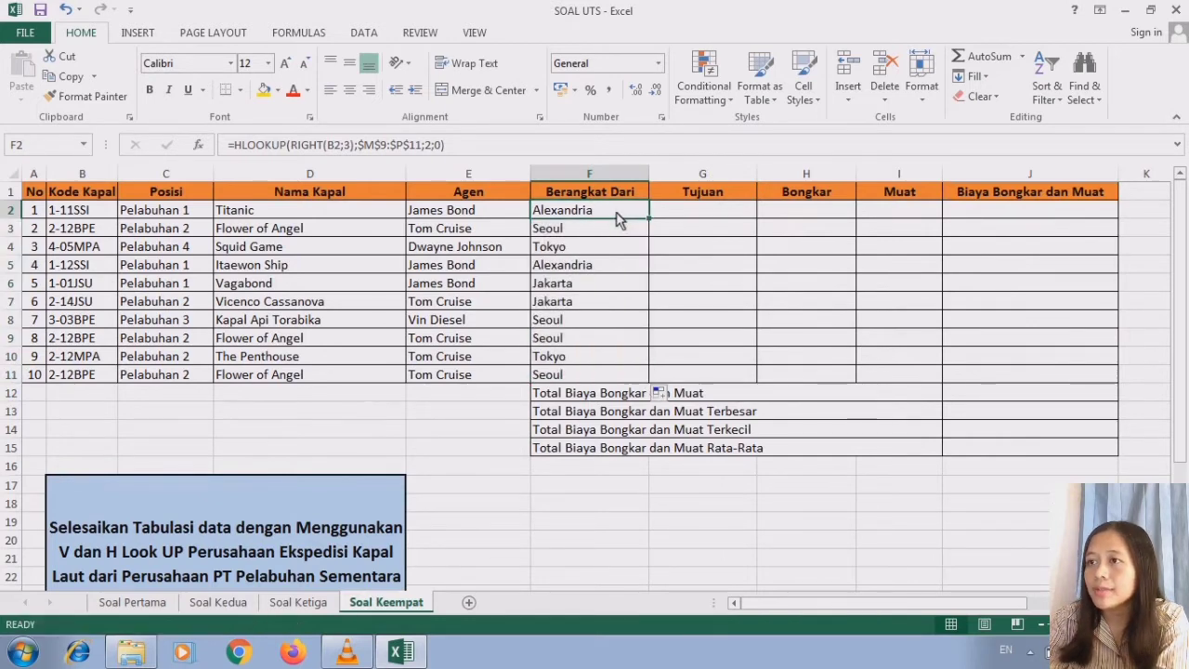
- Check Tabel 2 for the destination cities and begin a formula in G2 of the Tujuan column
click(702, 212)
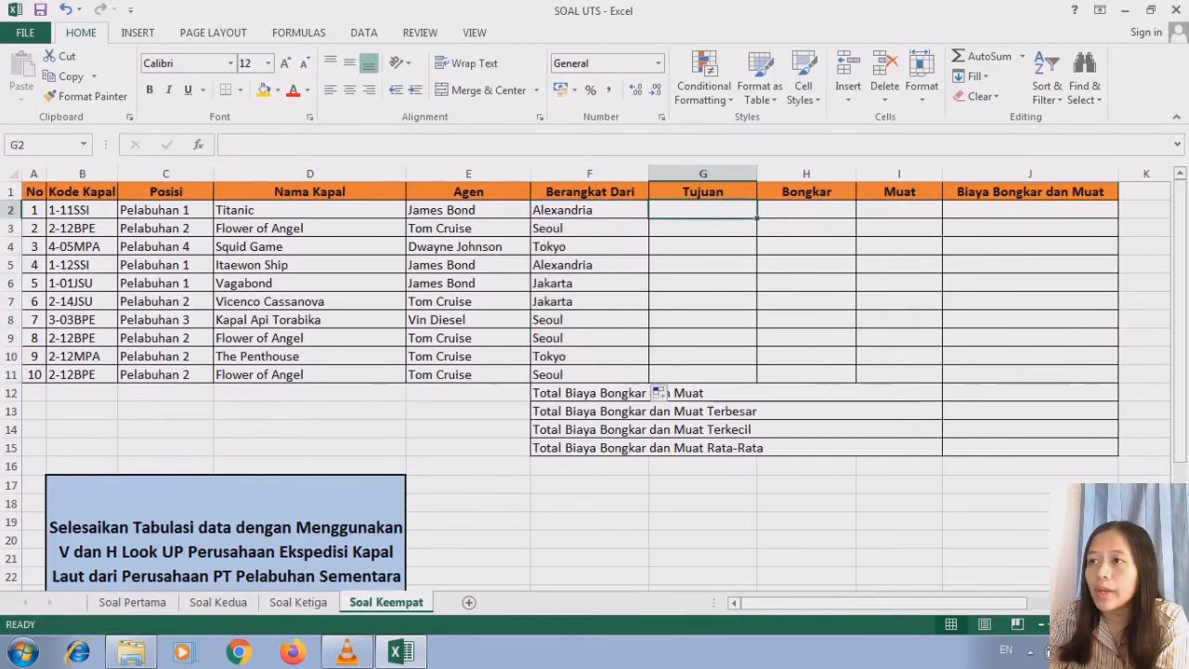
scroll(702, 211, right, 2)
scroll(594, 372, right, 4)
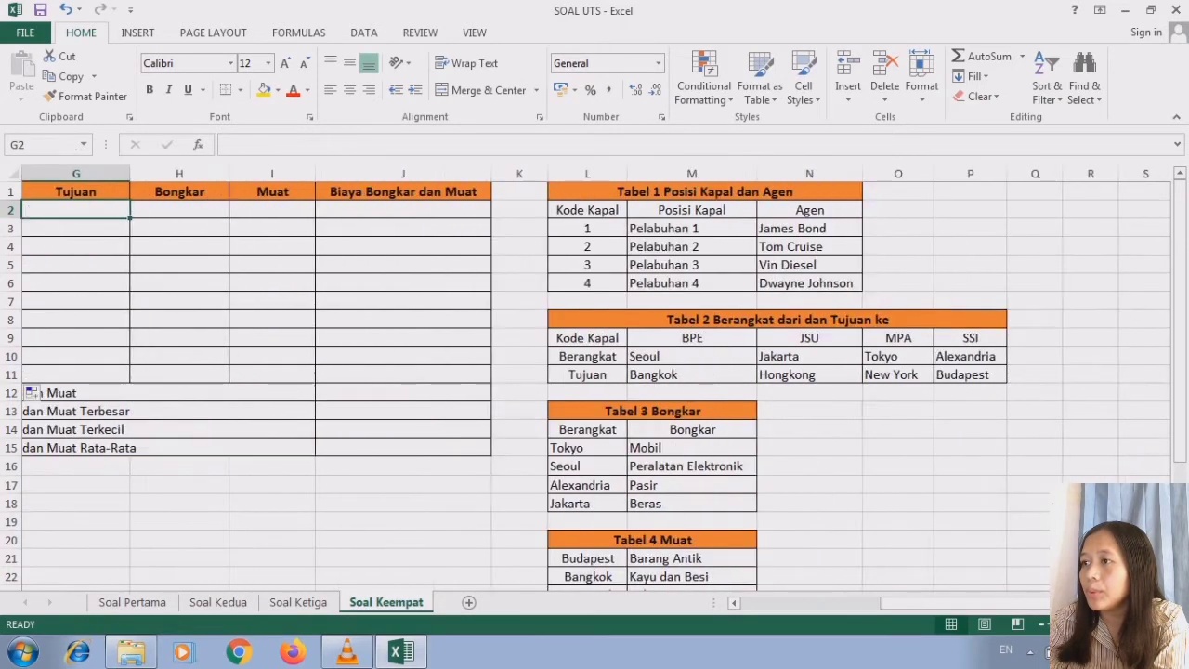
drag(1181, 446, 1182, 455)
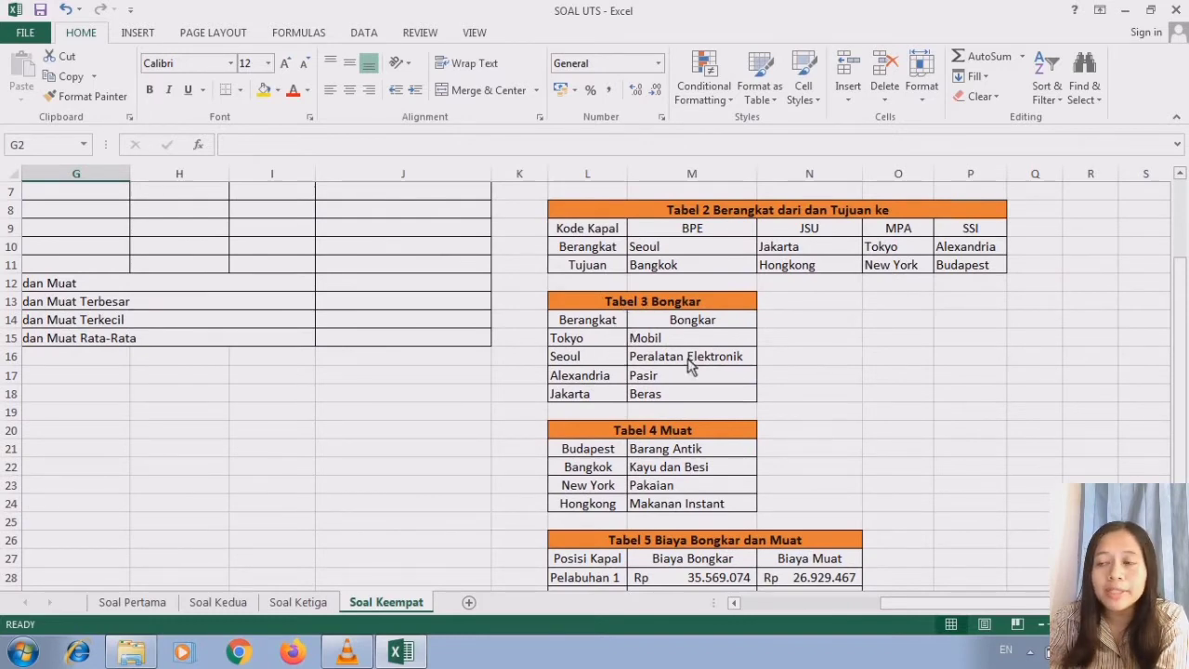
click(734, 603)
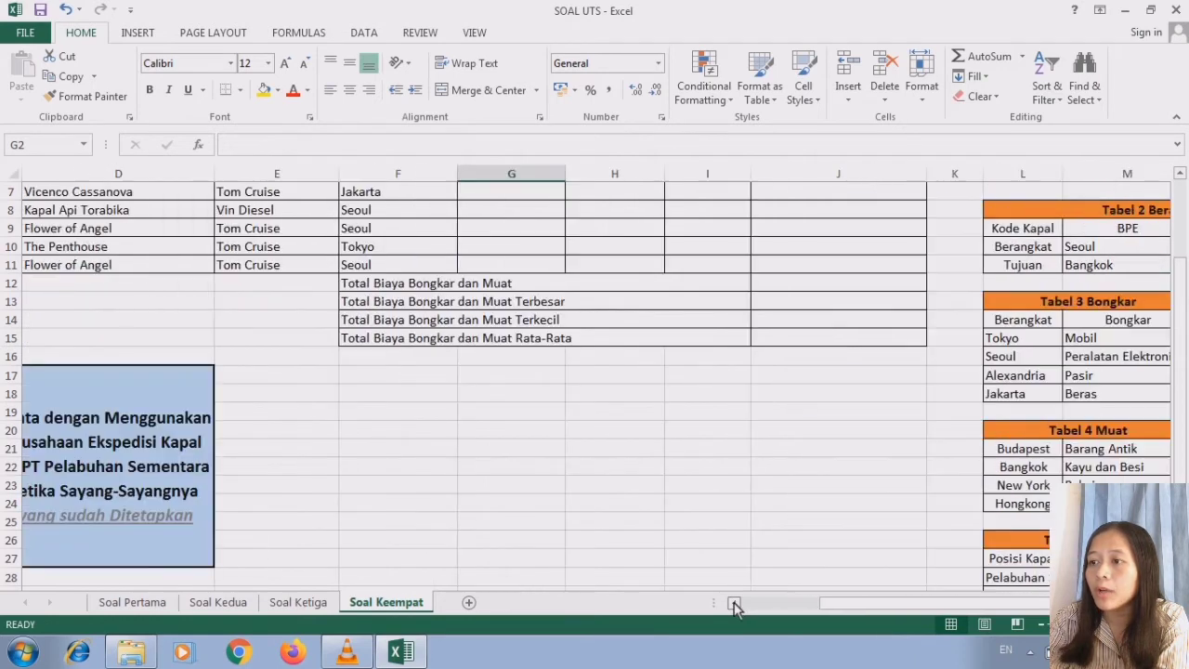
drag(1182, 420, 1183, 344)
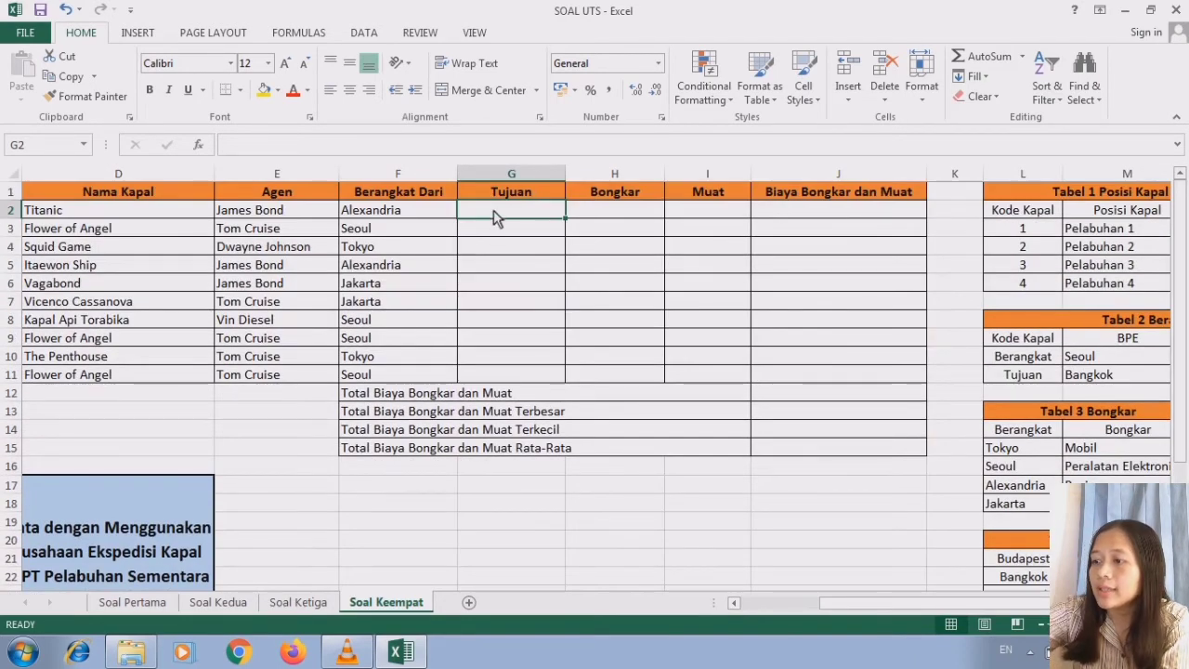
text(=)
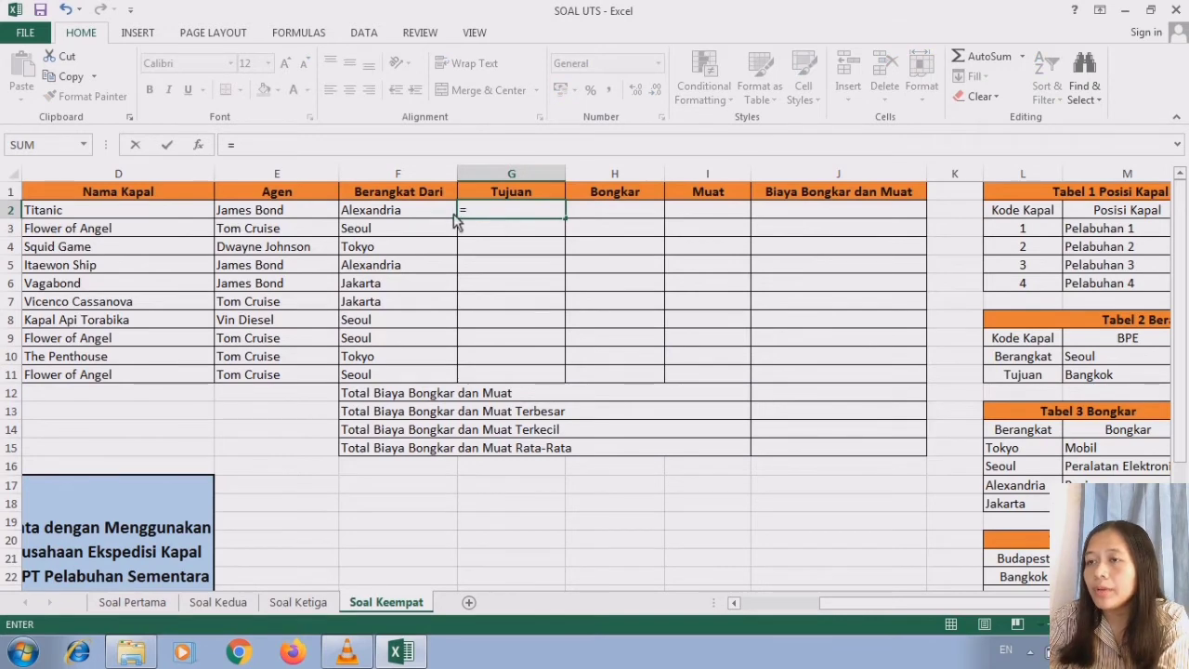
text(VL)
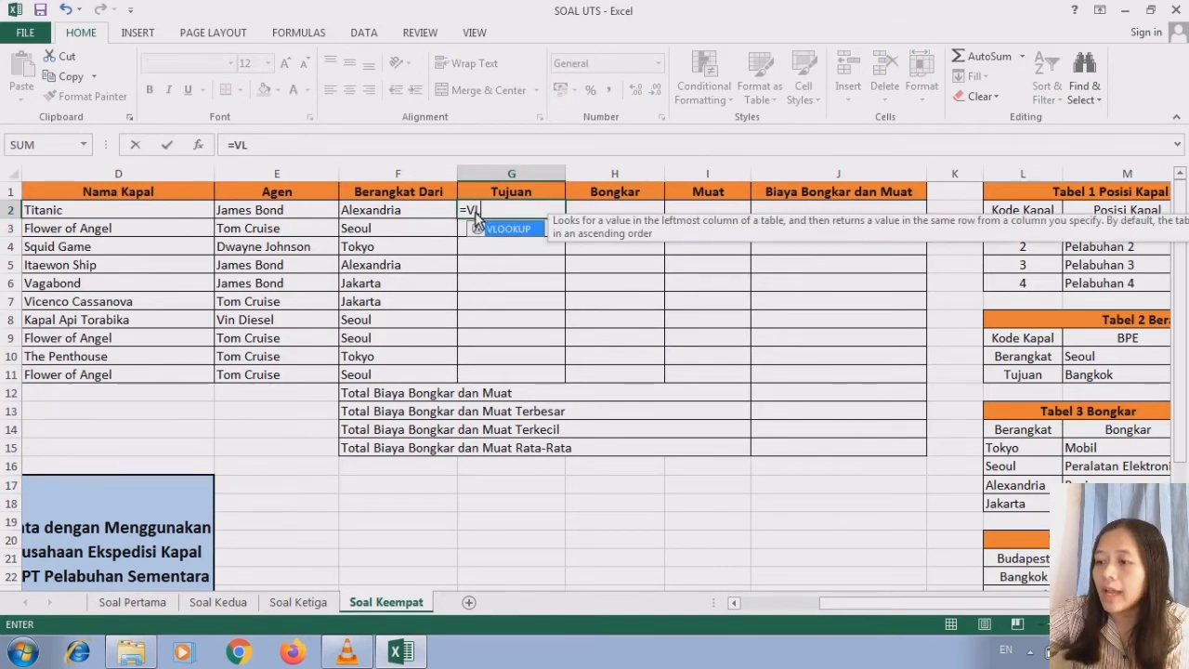
double_click(501, 229)
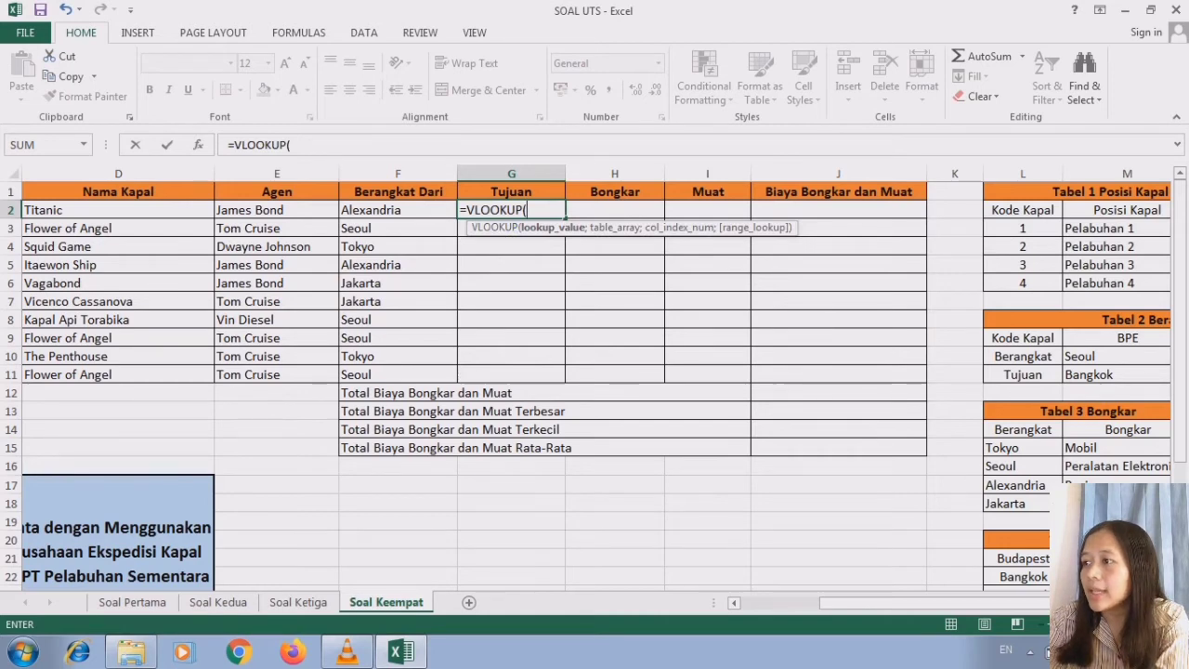
scroll(594, 372, right, 2)
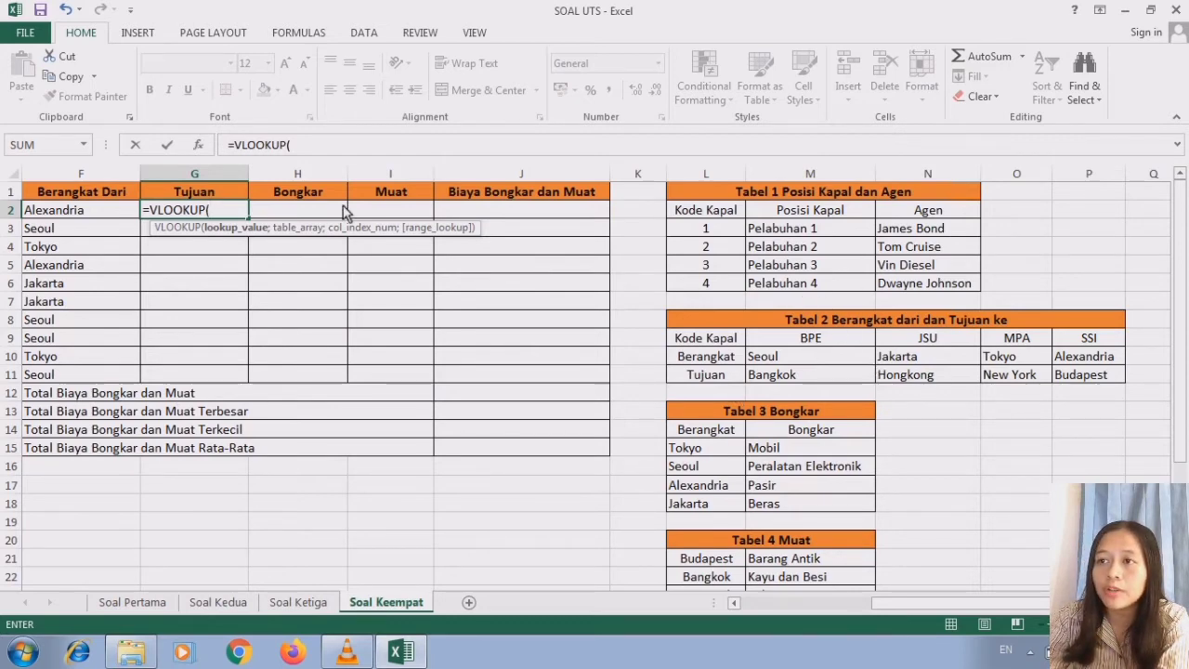
key(BackSpace)
key(BackSpace)
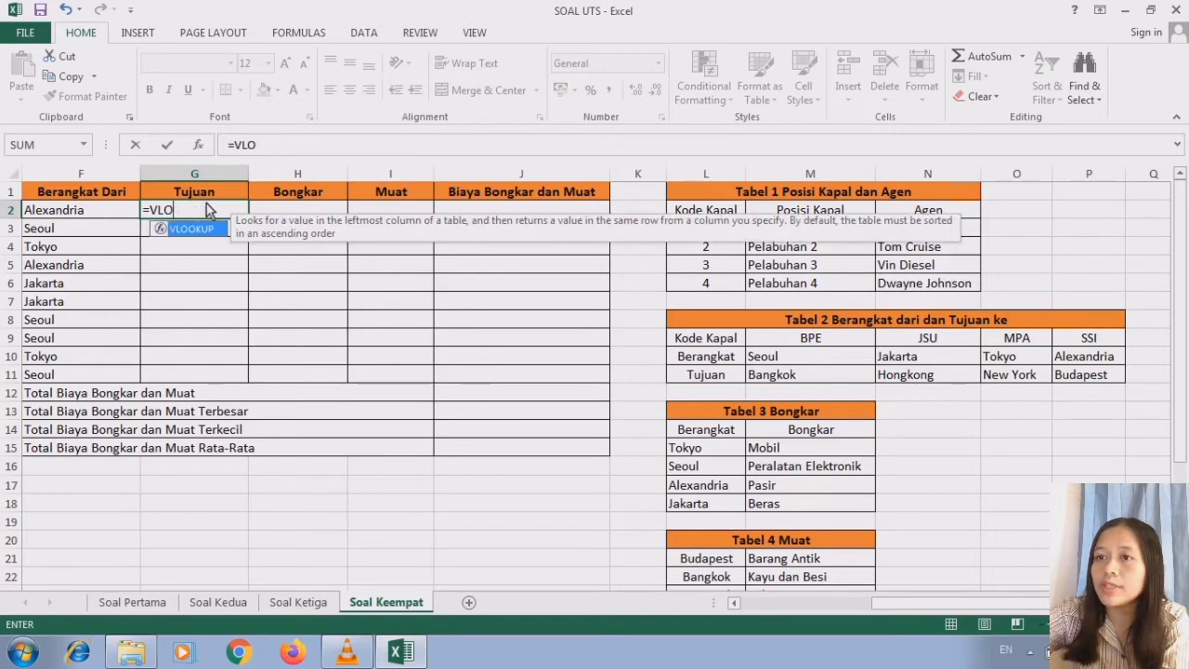
key(BackSpace)
key(BackSpace)
key(BackSpace)
- Use HLOOKUP in the G2 formula with the last three characters of the Kode Kapal, RIGHT(B2;3), as lookup value
text(HL)
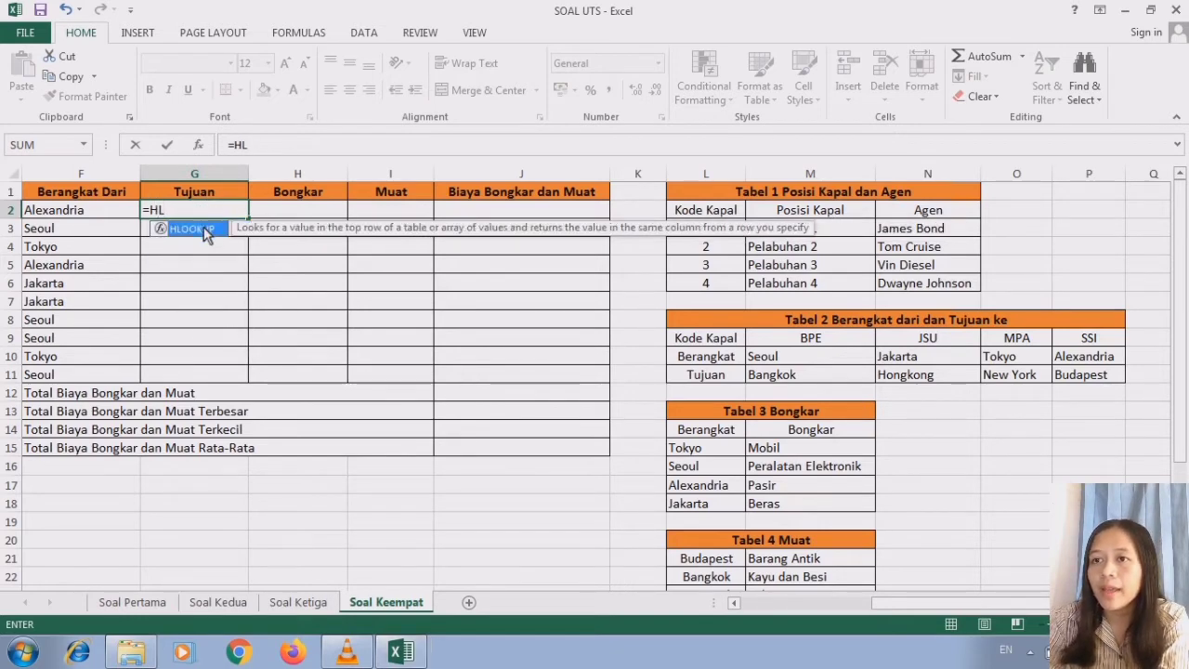
double_click(192, 228)
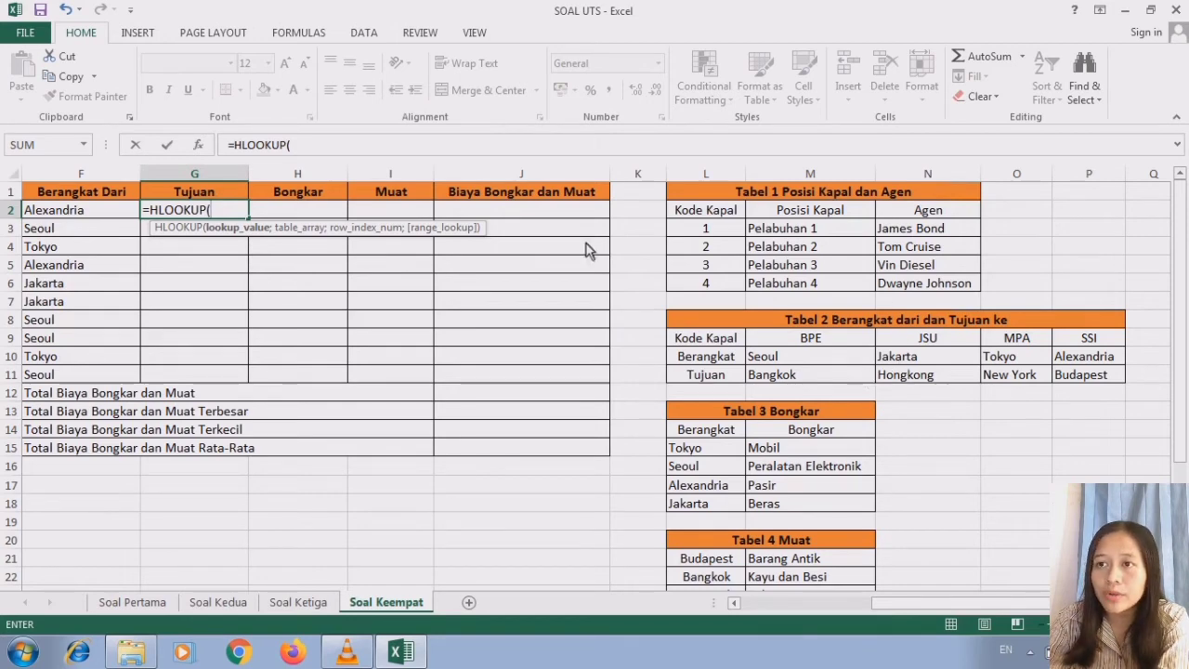
text(RI)
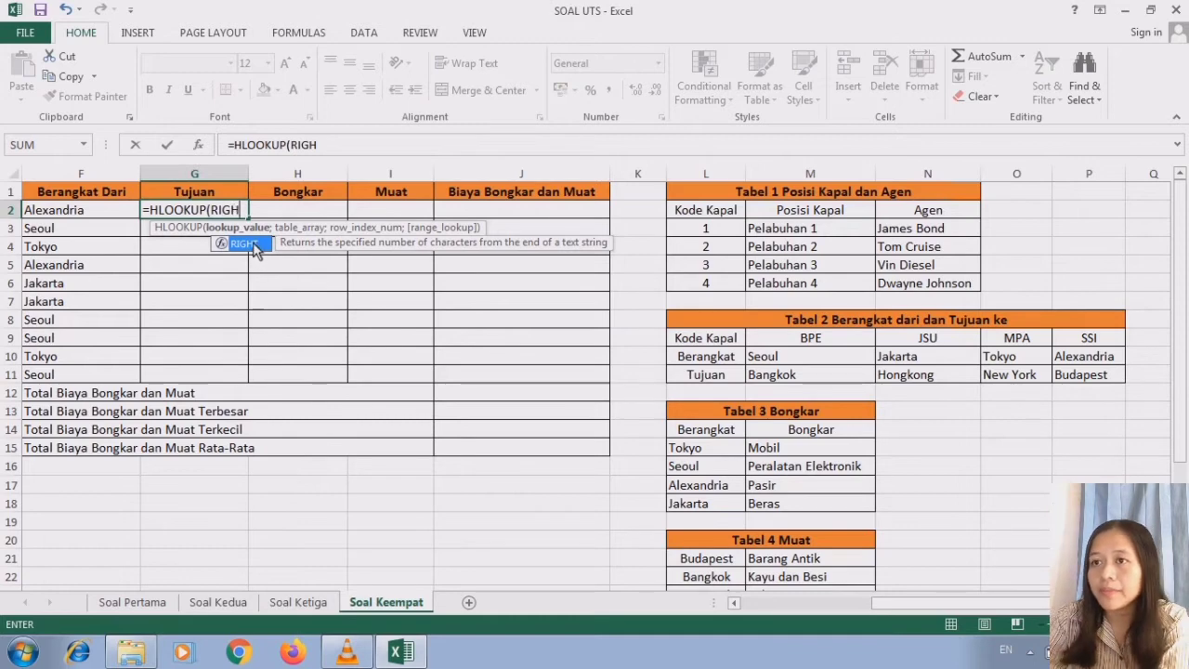
text(GH)
double_click(253, 245)
click(734, 603)
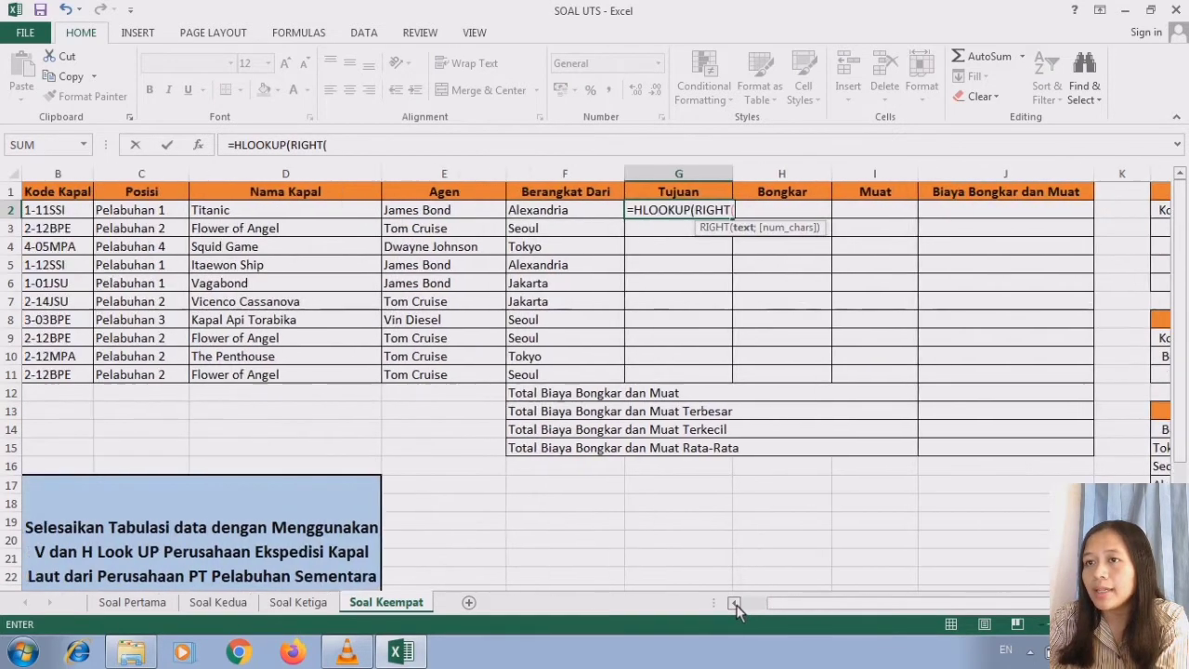
click(733, 603)
click(110, 216)
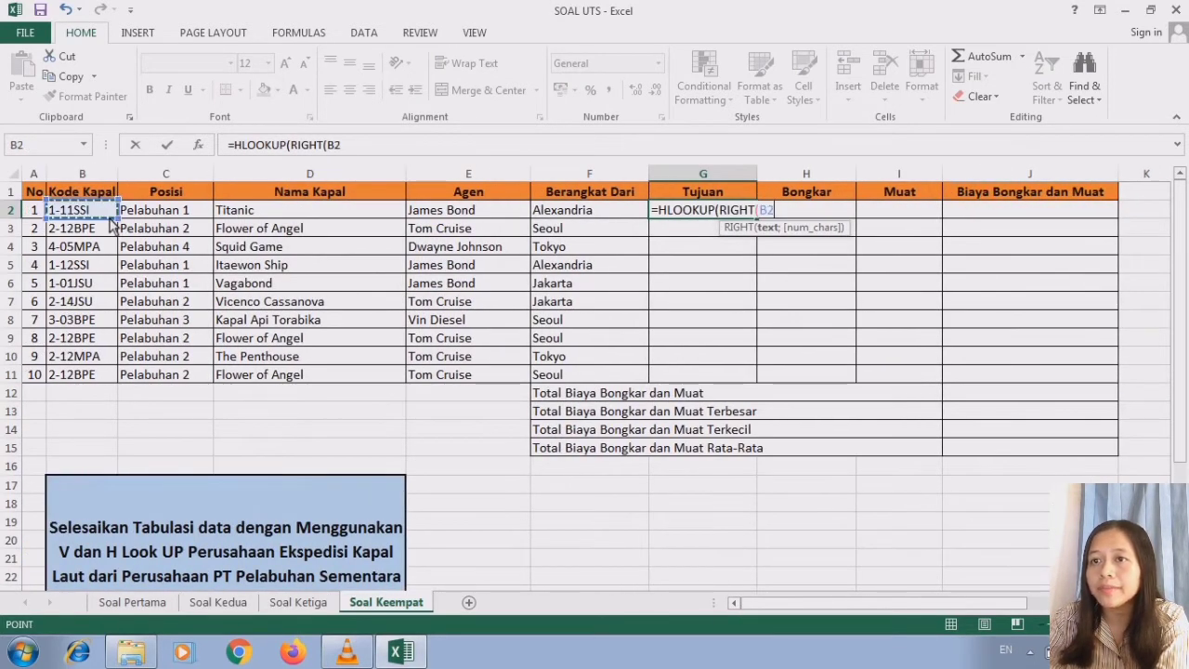
text(;3)
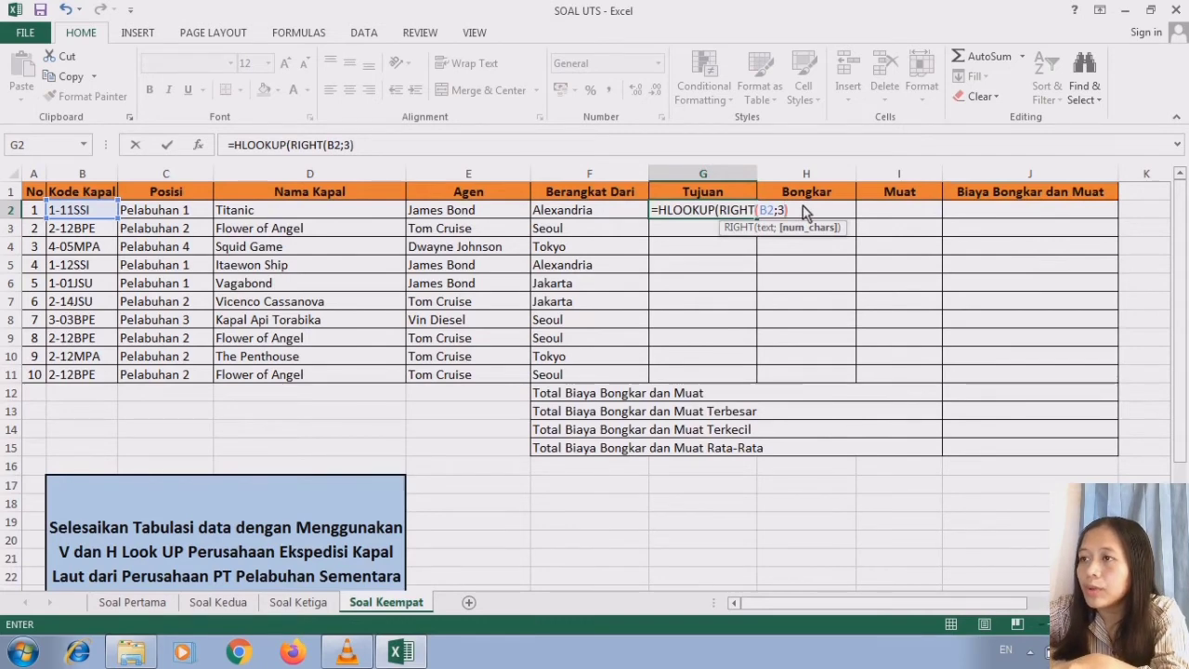
text(;)
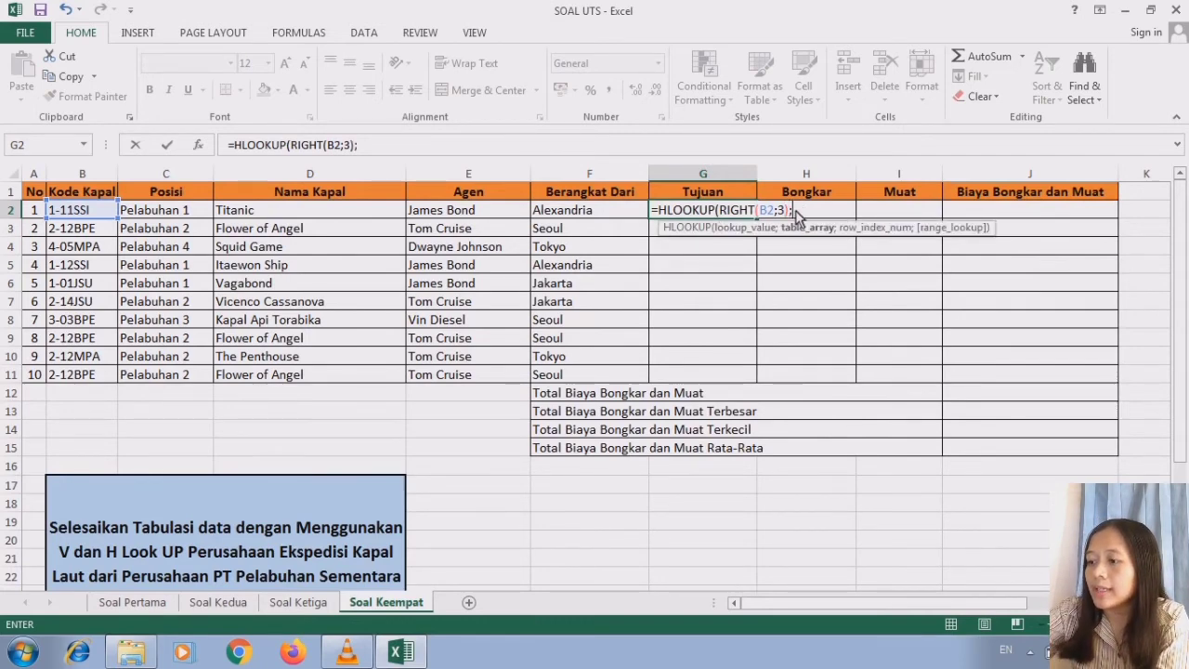
- Set the table array of the G2 formula to the Tabel 2 data as the absolute range $M$9:$P$11
scroll(795, 210, right, 2)
scroll(767, 345, right, 3)
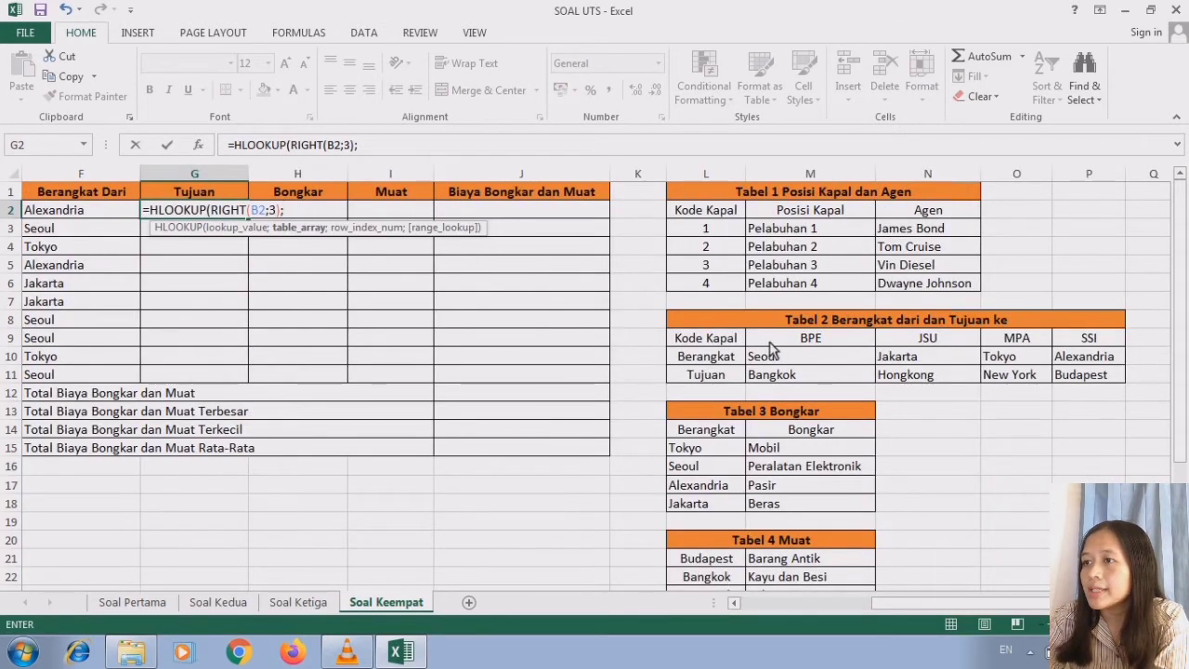
drag(768, 345, 1096, 377)
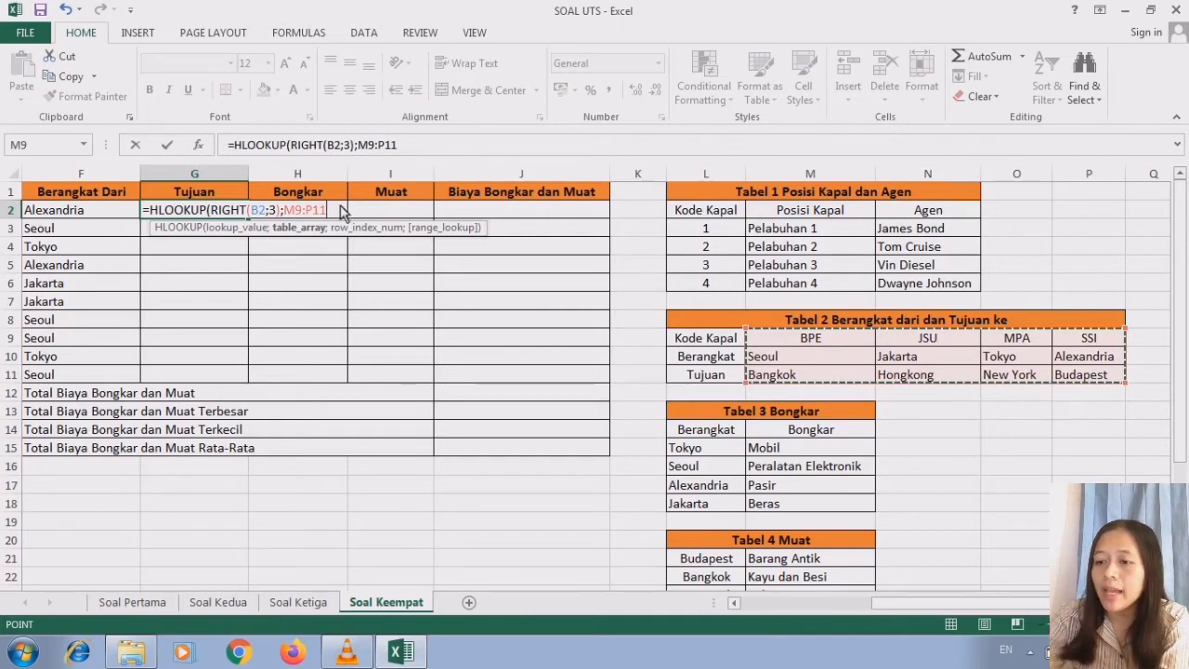
key(F4)
text(;)
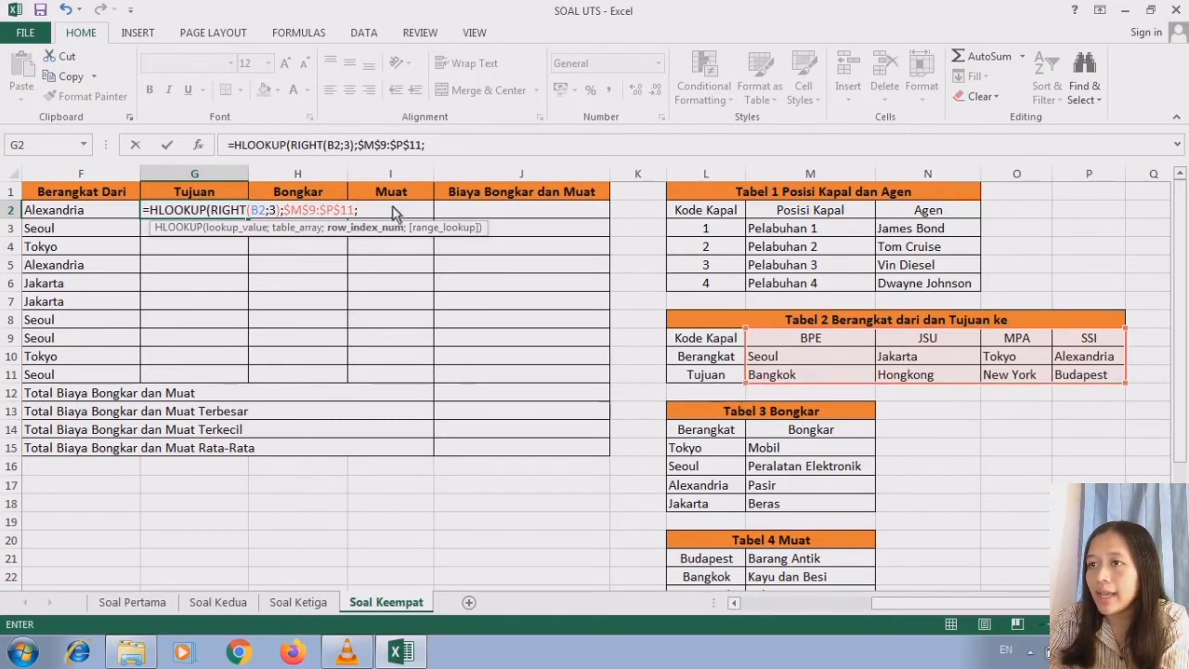
- Finish the G2 formula with row index 3 and range lookup 0, accepting the closing-parenthesis correction
text(3;)
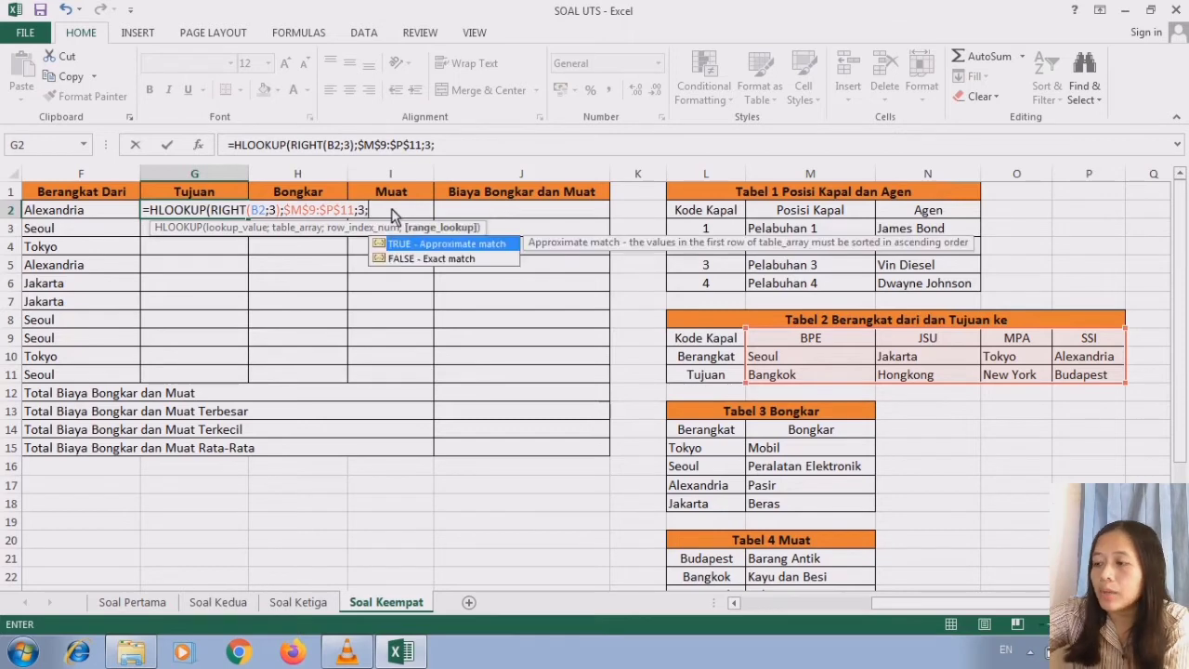
text(0)
key(Return)
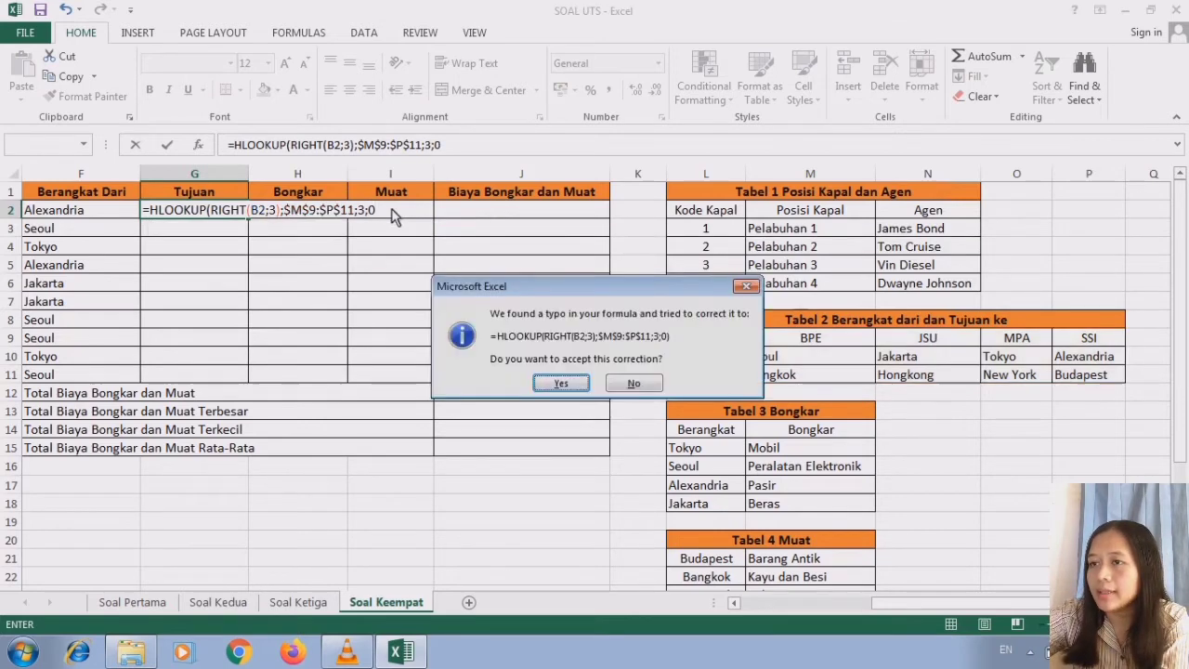
click(560, 384)
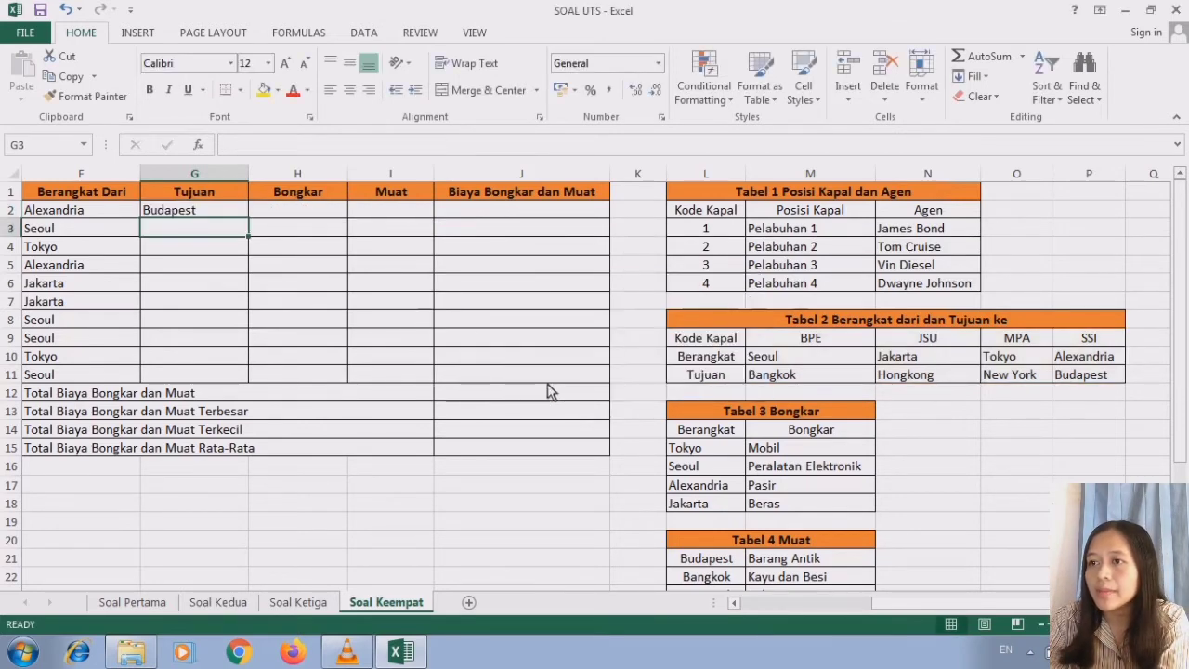
- Check the G2 destination city against Tabel 2 and fill the Tujuan formula down through G11
click(734, 604)
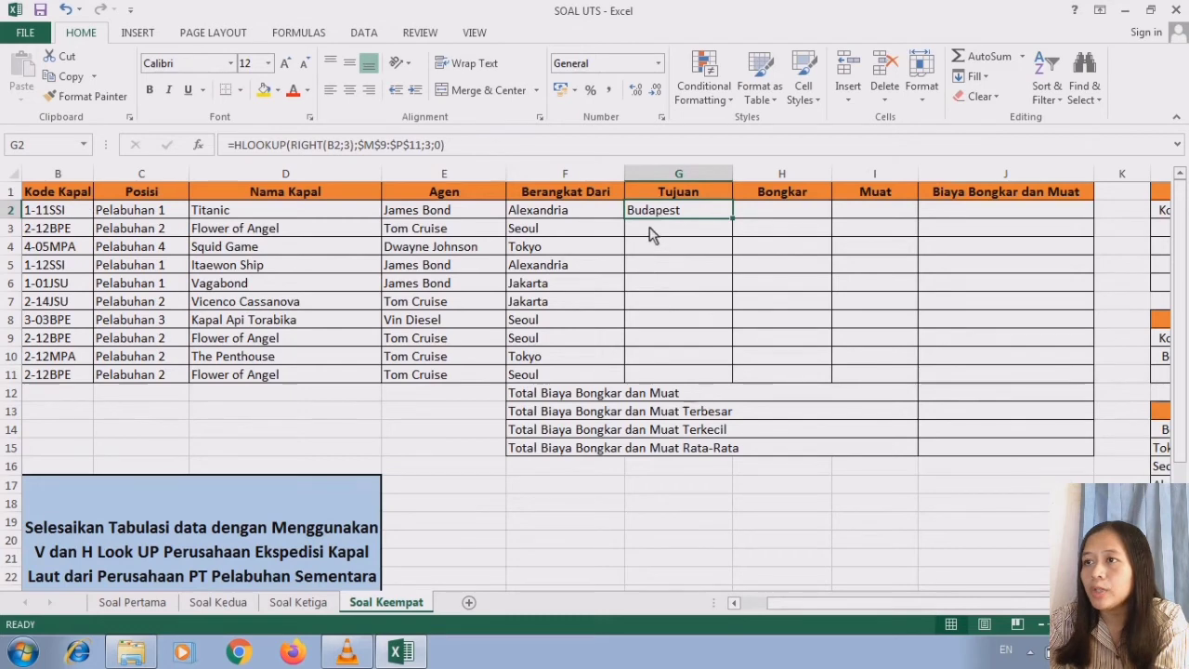
scroll(957, 443, right, 4)
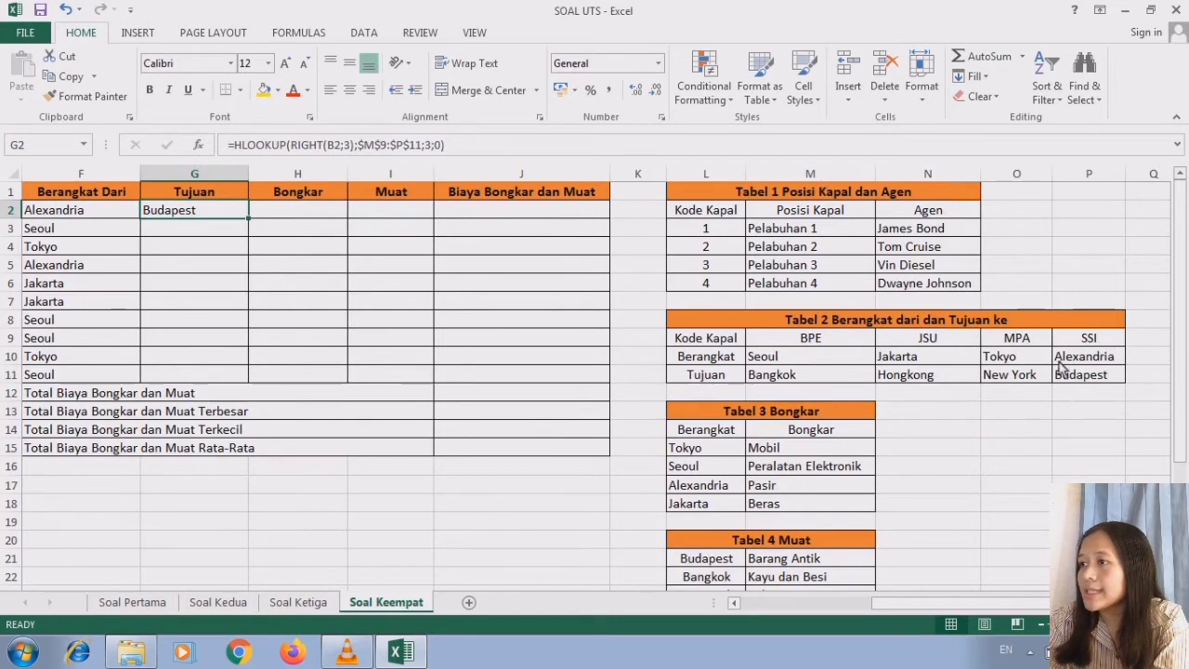
click(734, 602)
click(734, 603)
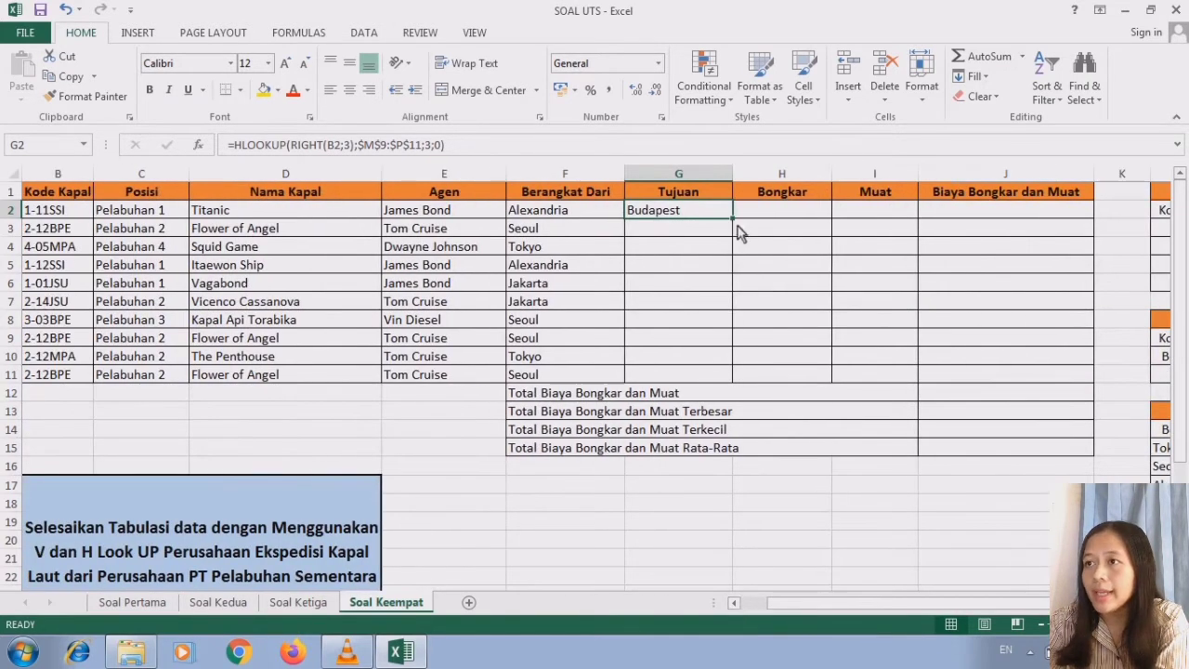
drag(733, 220, 728, 388)
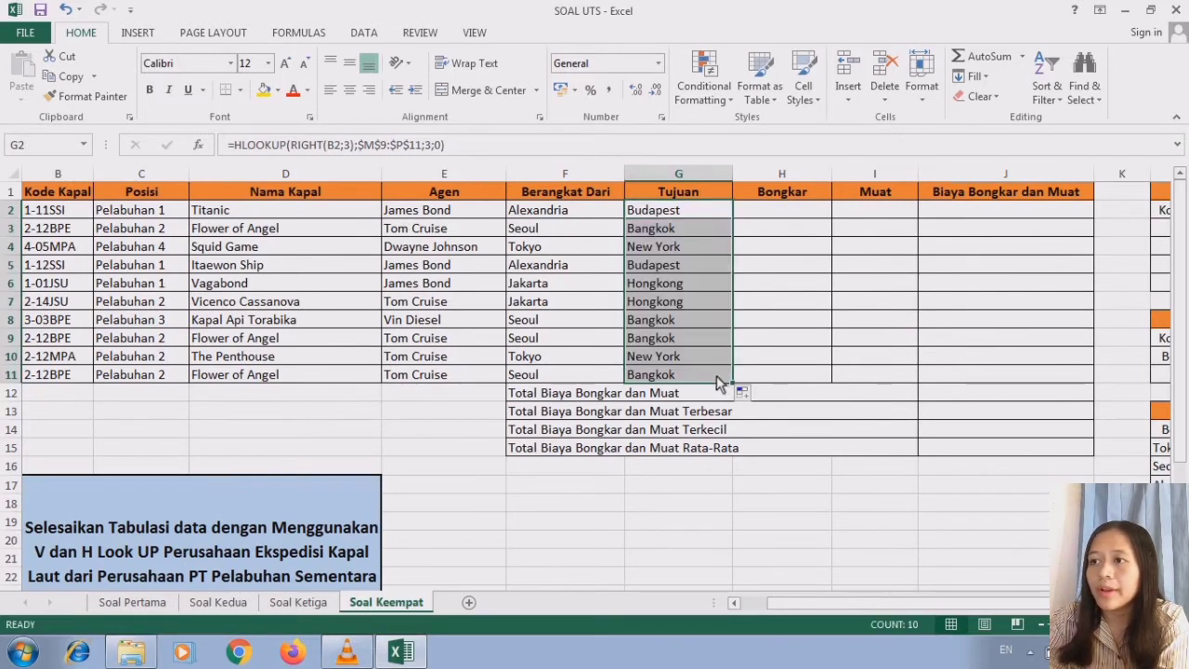
click(720, 379)
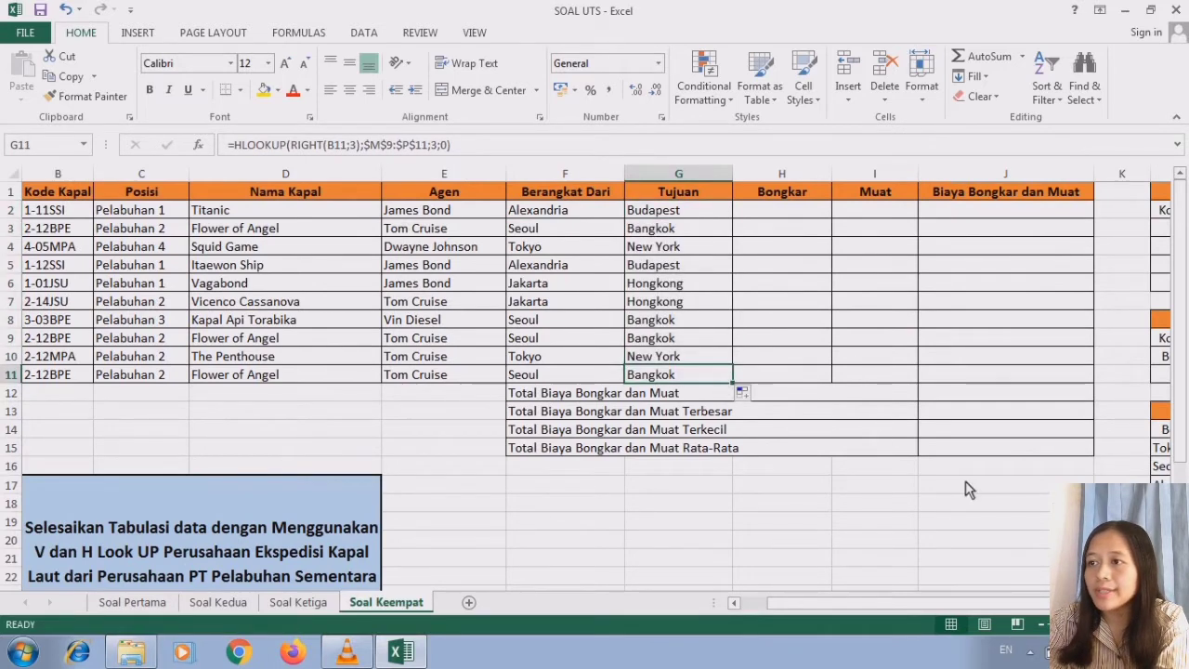
- Check the Tabel 3 Bongkar layout and start a VLOOKUP formula in H2 of the Bongkar column
click(788, 213)
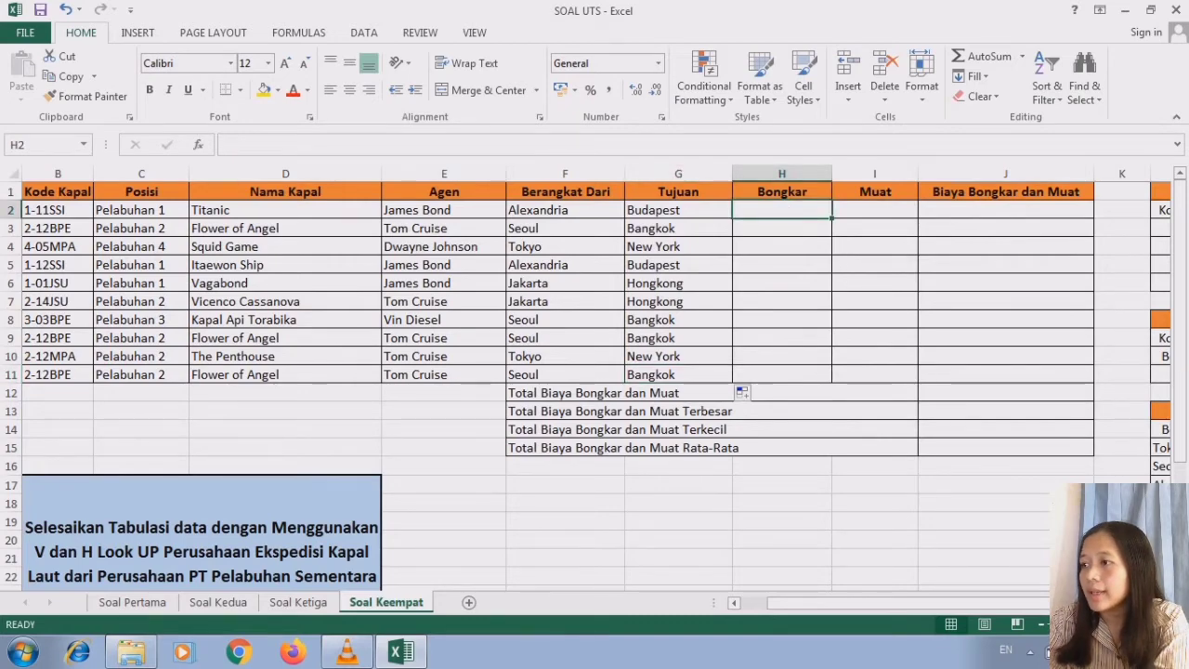
drag(1056, 603, 1160, 603)
drag(1181, 450, 1182, 506)
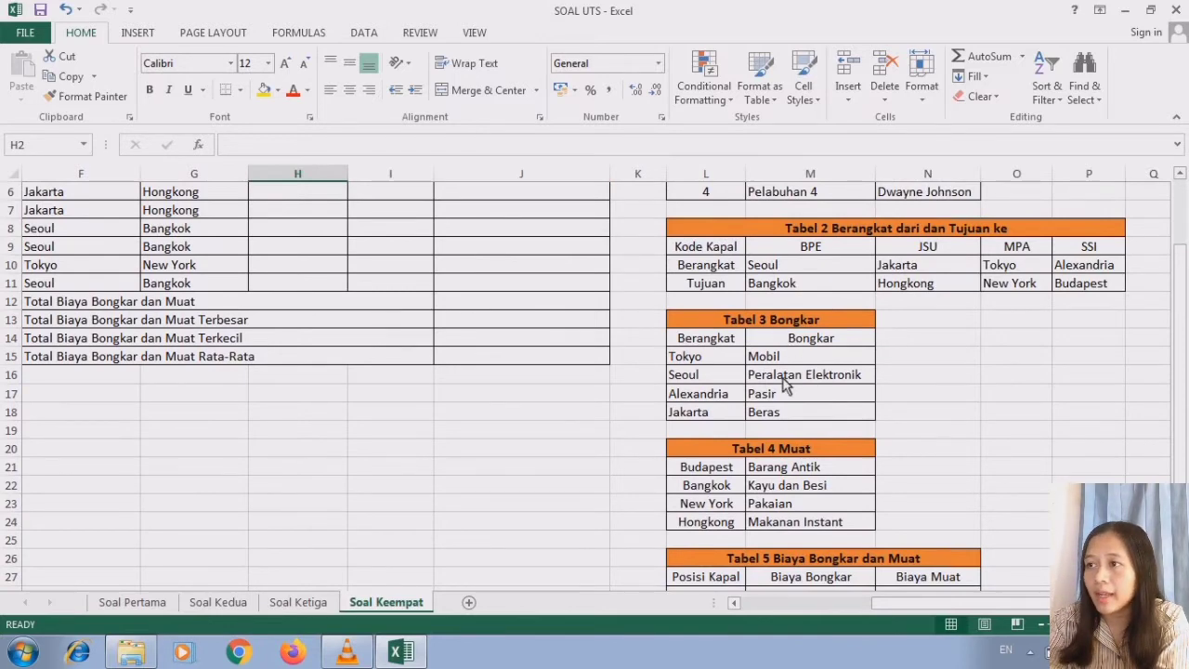
click(734, 602)
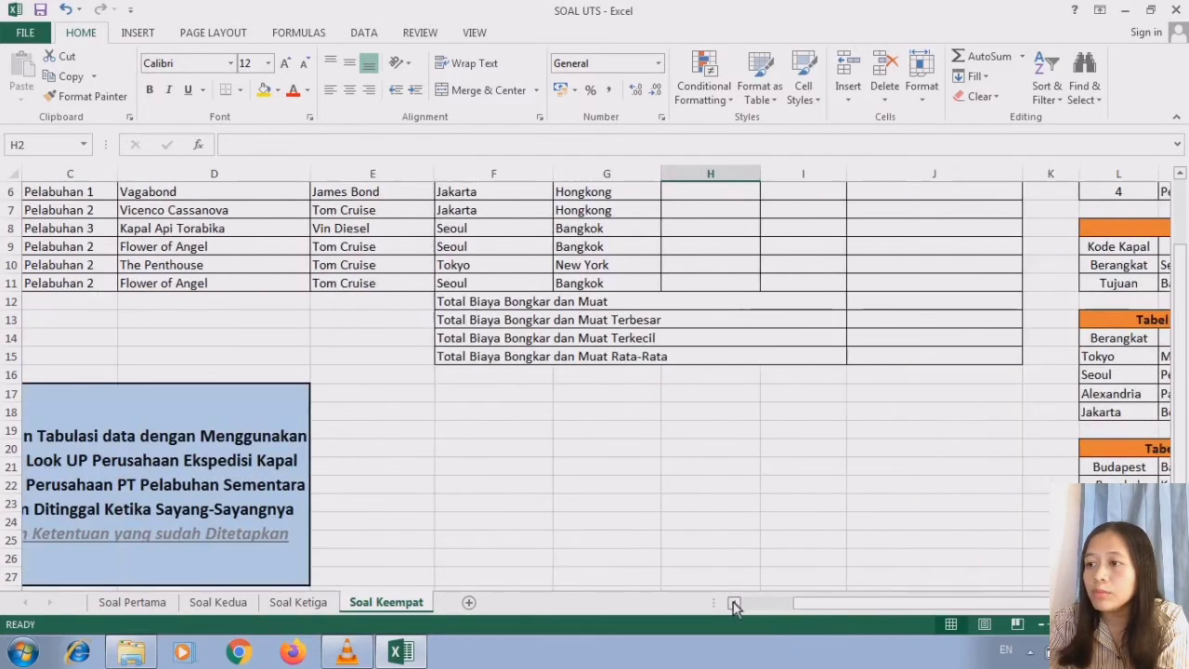
drag(1181, 269, 1182, 186)
text(=)
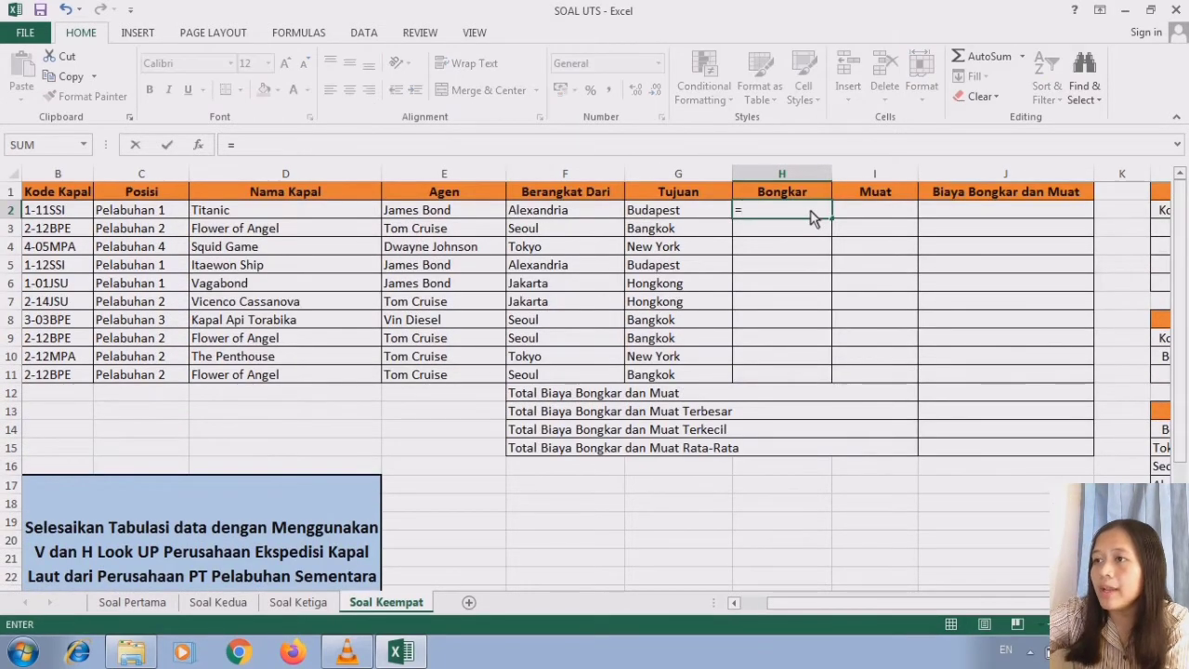
text(V)
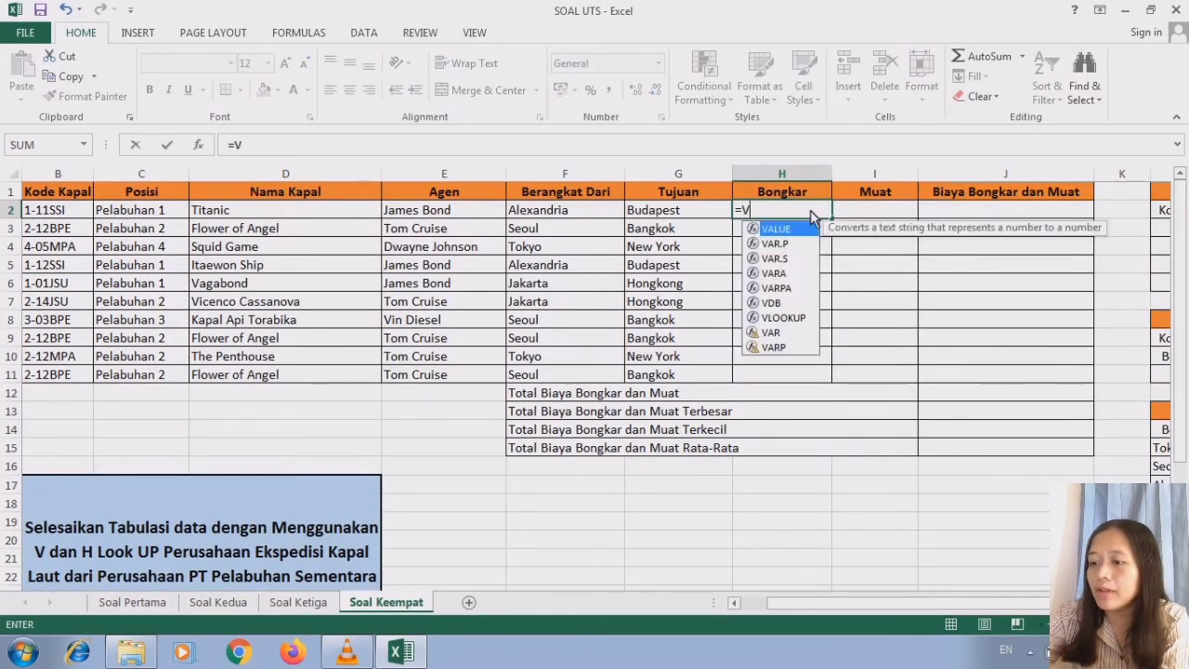
double_click(805, 321)
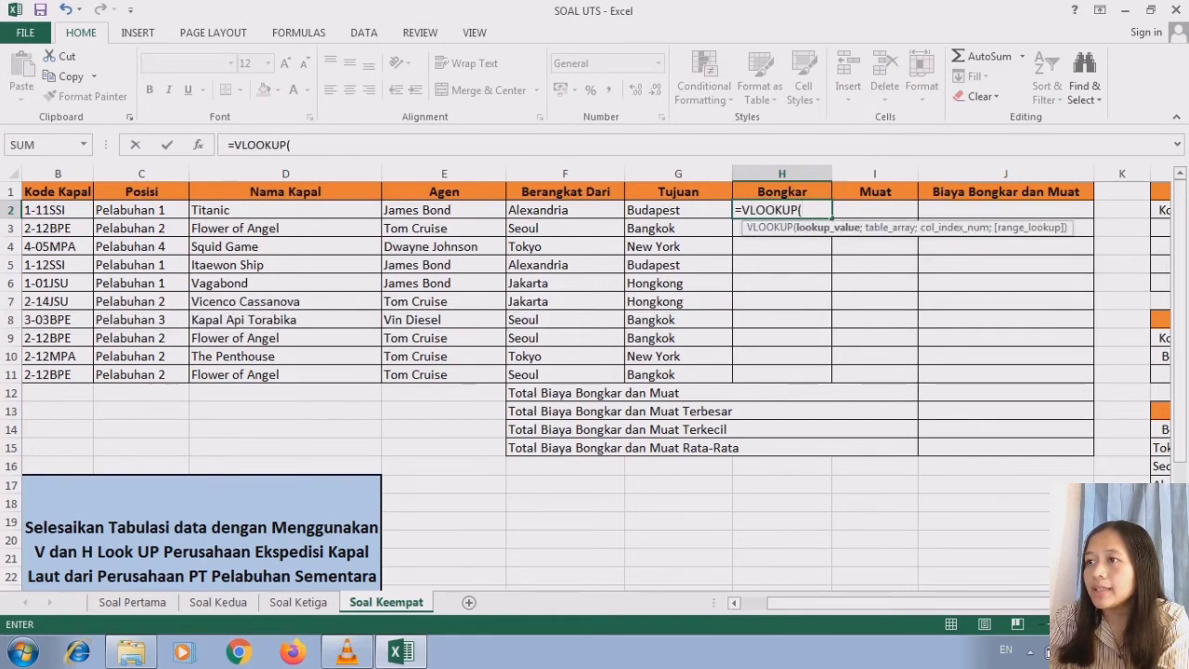
- Use the Berangkat Dari city in F2 as the lookup value of the H2 VLOOKUP formula
scroll(892, 461, right, 4)
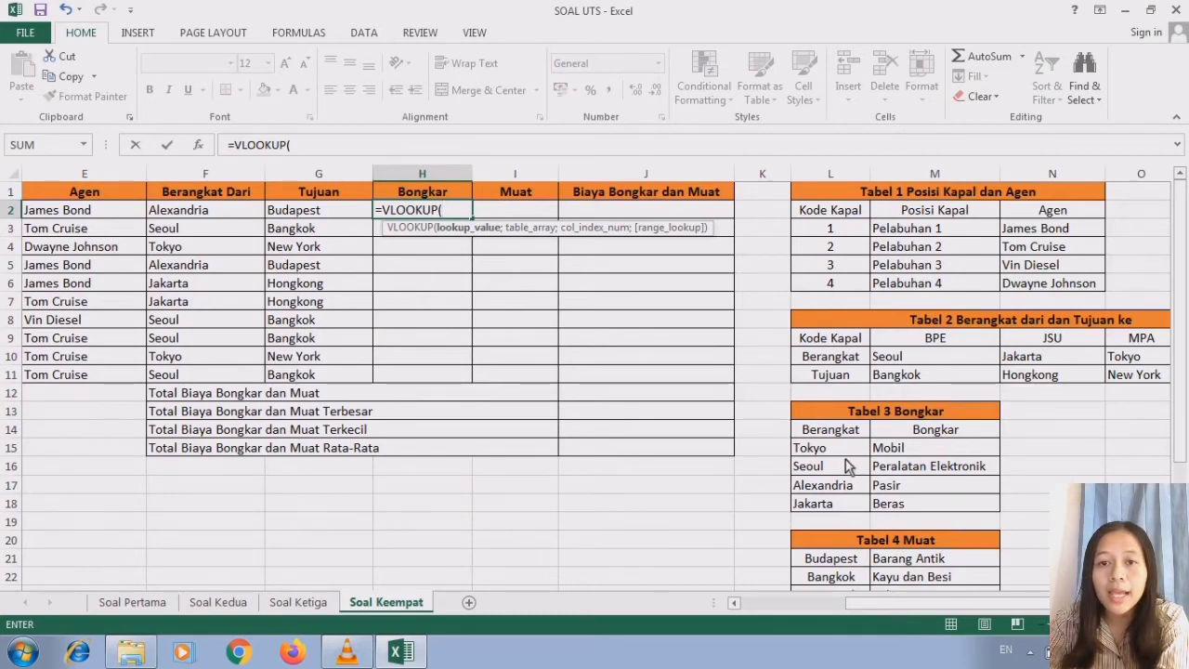
click(734, 603)
click(734, 604)
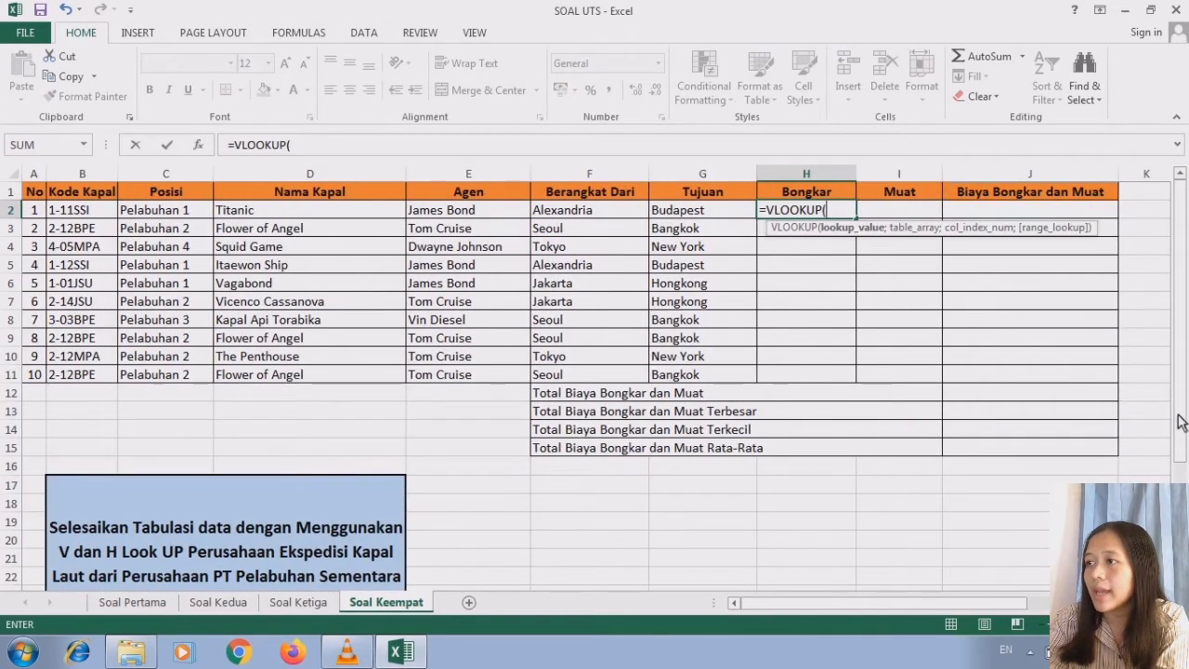
click(580, 215)
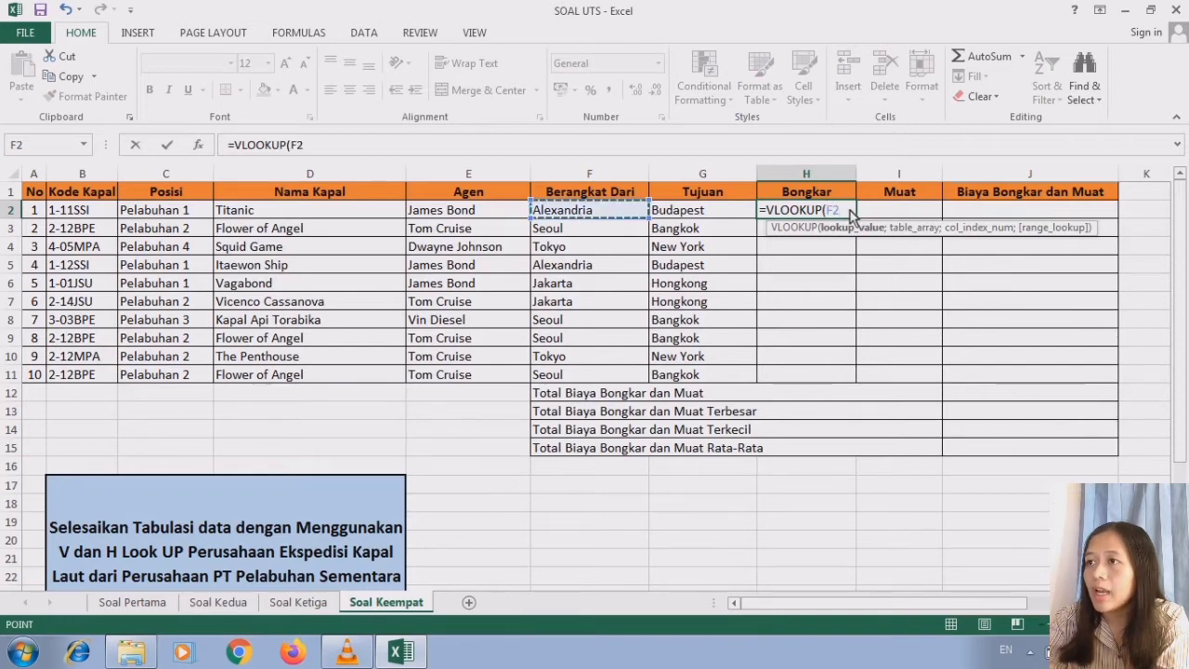
text(;)
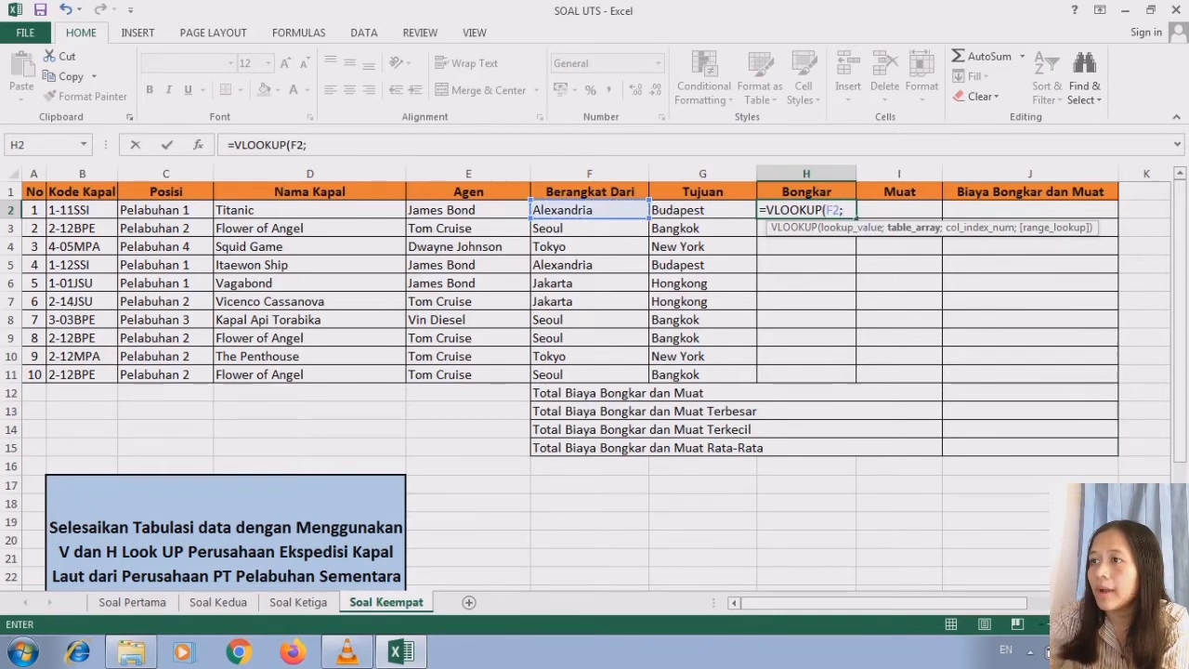
- Set the table array of the H2 formula to the Tabel 3 Bongkar data as the absolute range $L$15:$M$18
scroll(594, 372, right, 4)
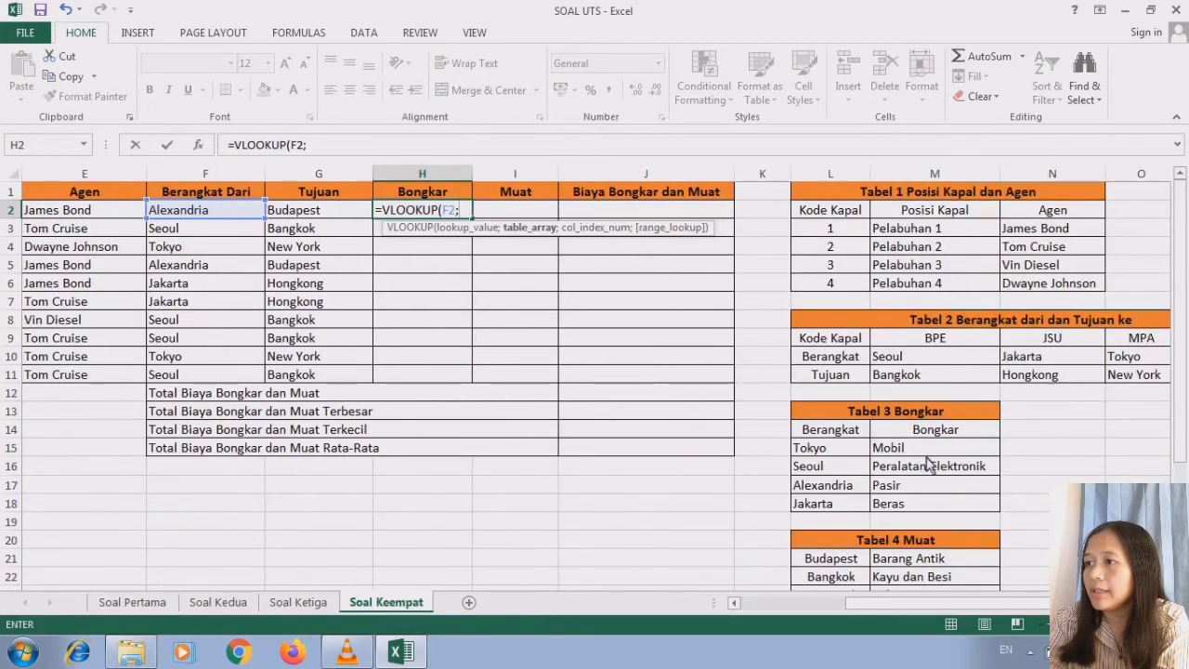
drag(809, 448, 995, 504)
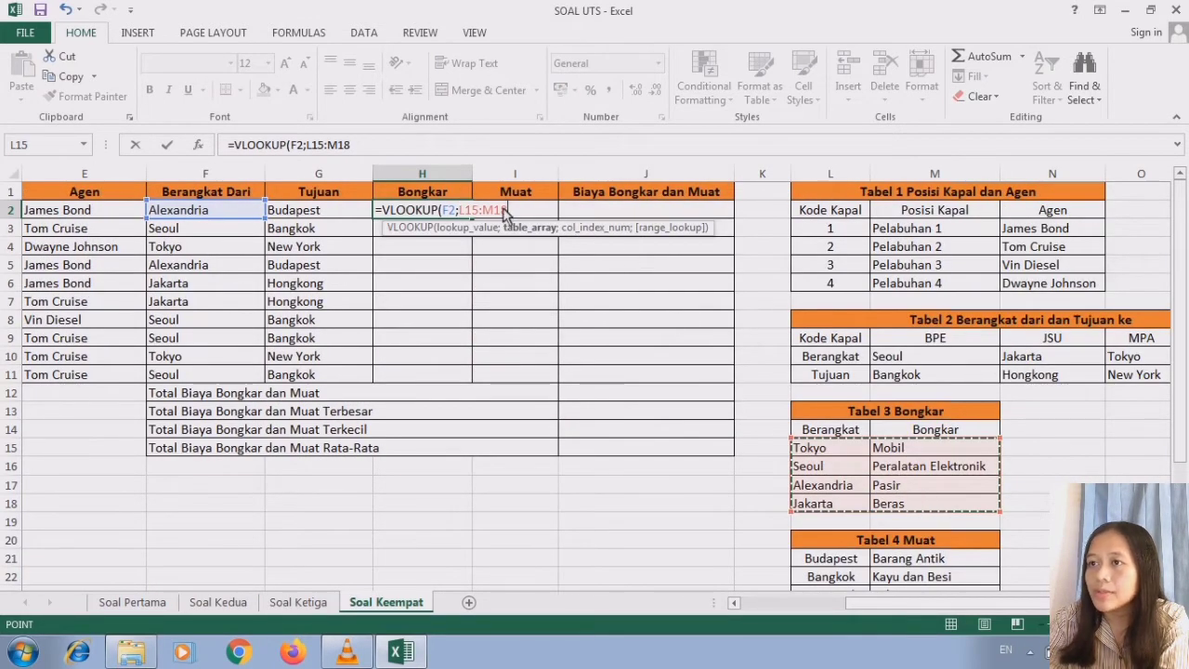
key(F4)
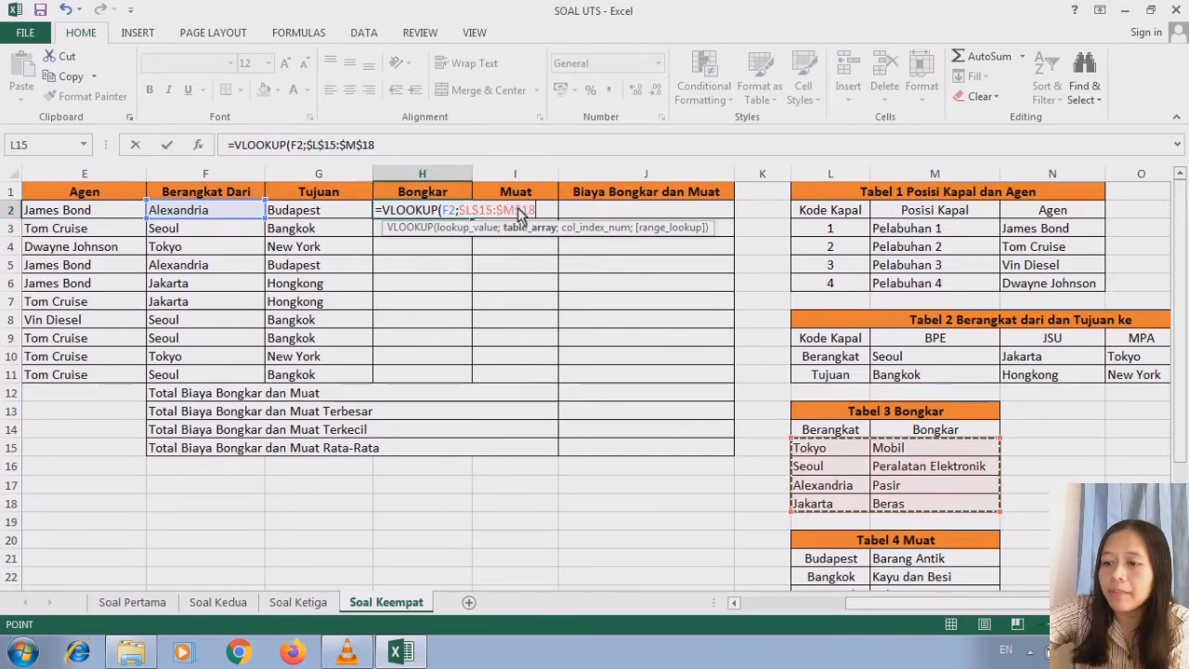
text(;)
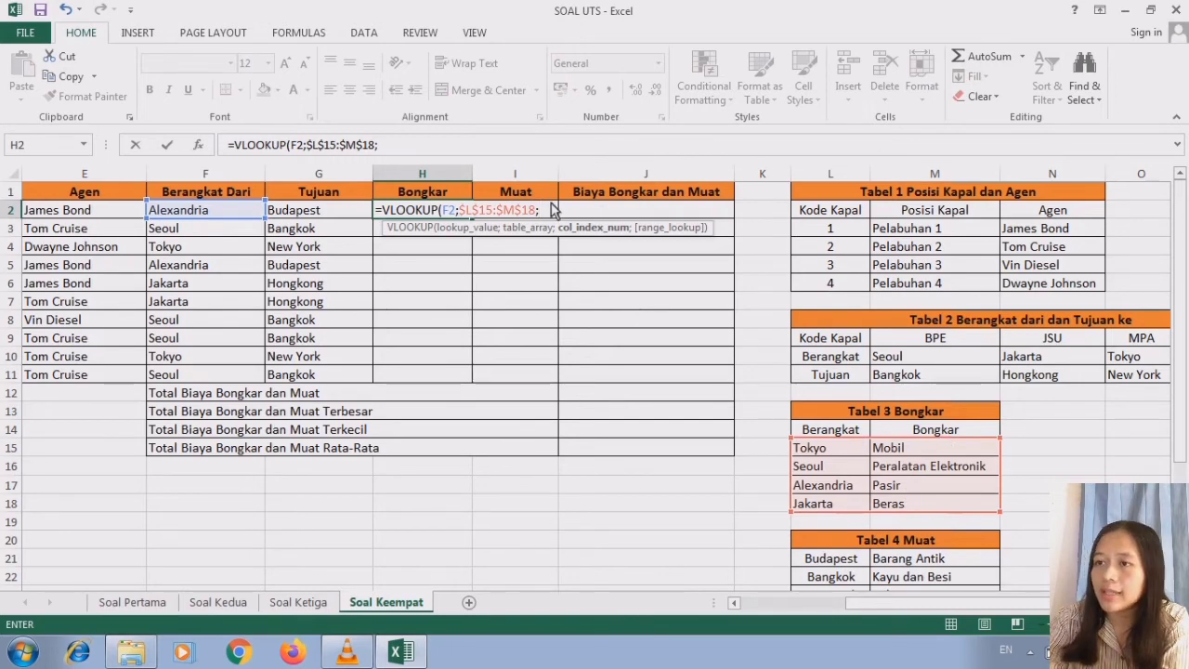
text(2;)
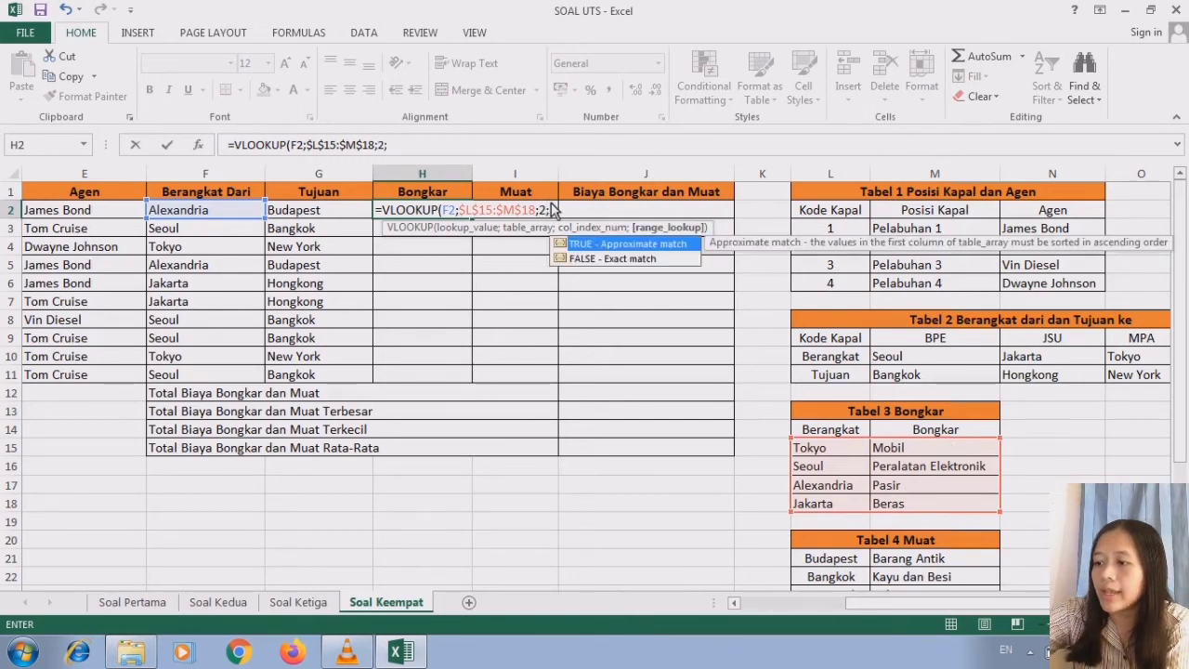
text(0)
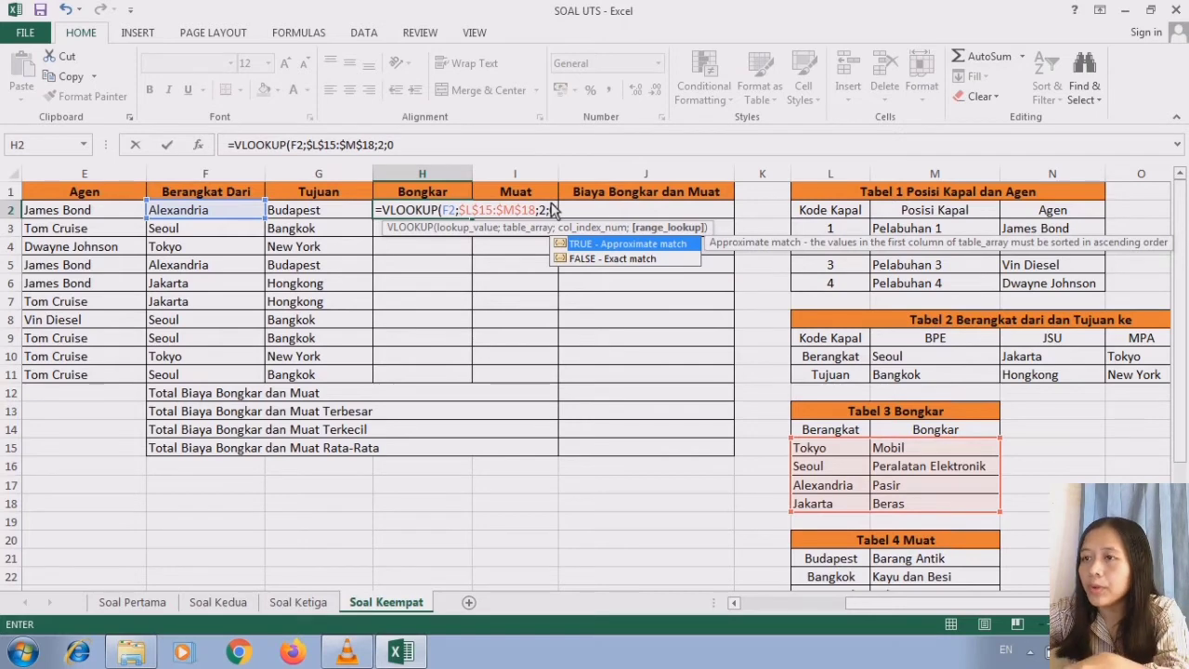
text())
- Finish the H2 formula with column index 2 and range lookup 0, and reselect H2
key(Return)
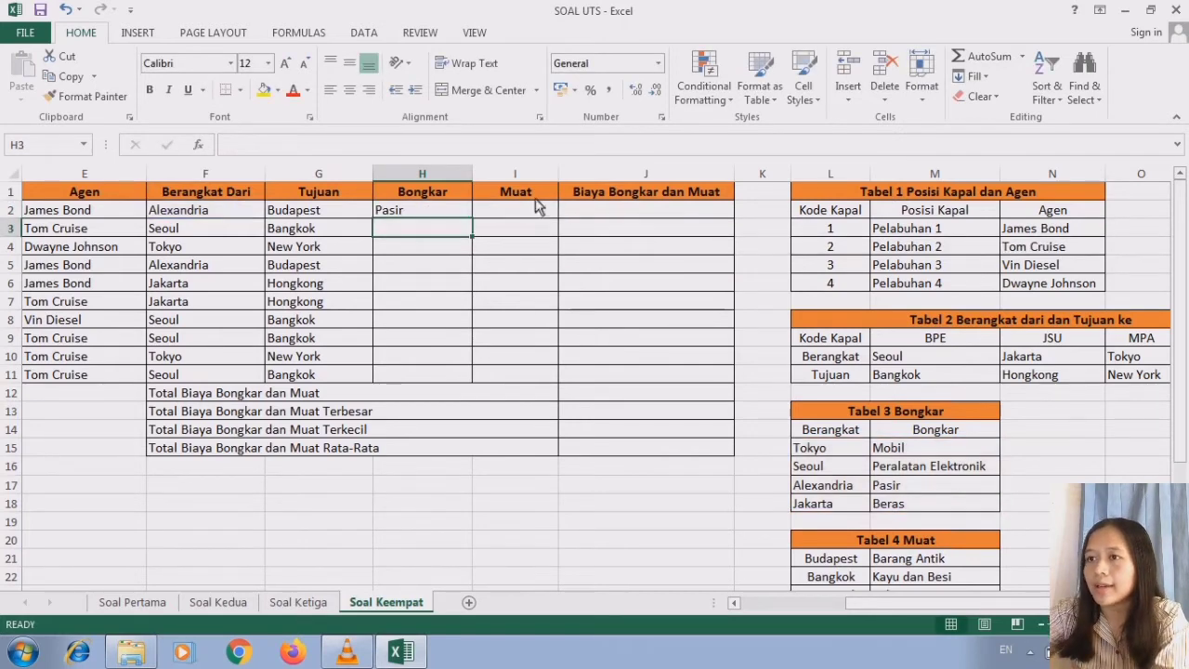
click(467, 212)
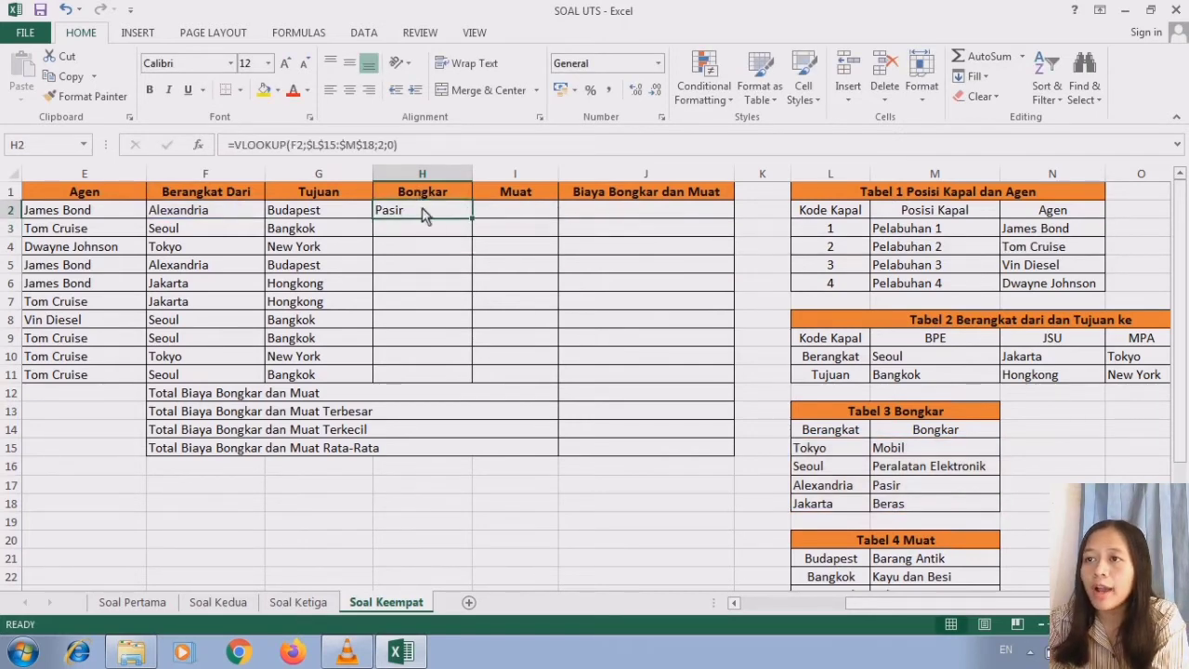
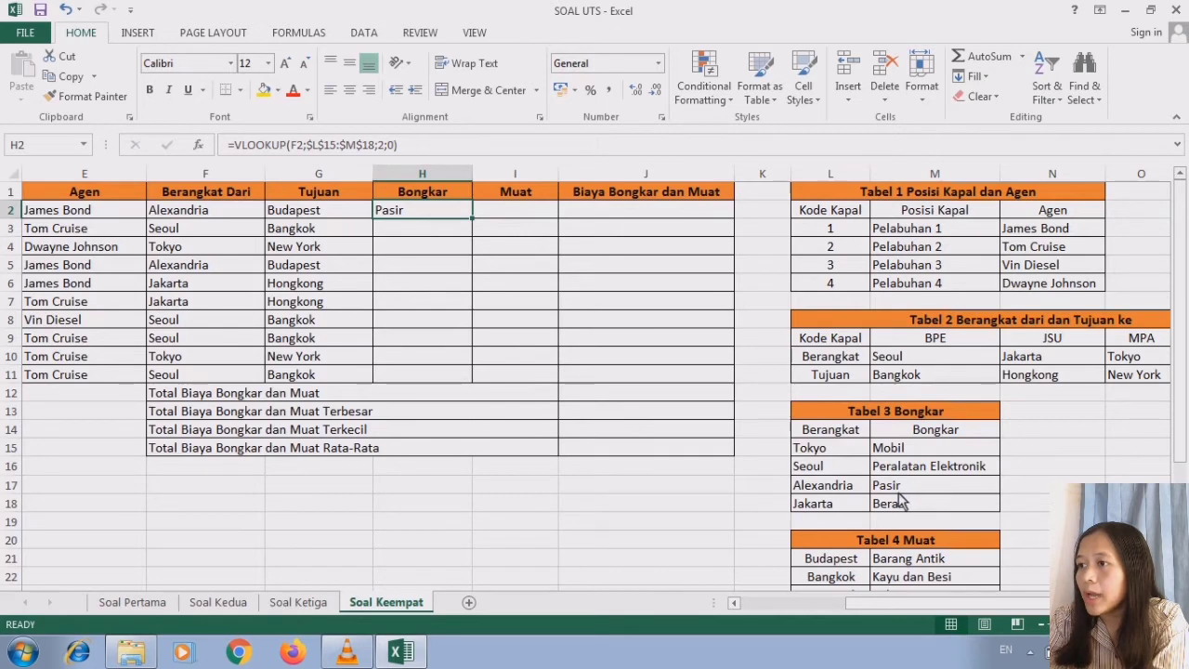
- Check the Alexandria row of Tabel 3 Bongkar and fill the H2 formula down the Bongkar column to H11
click(932, 436)
click(915, 492)
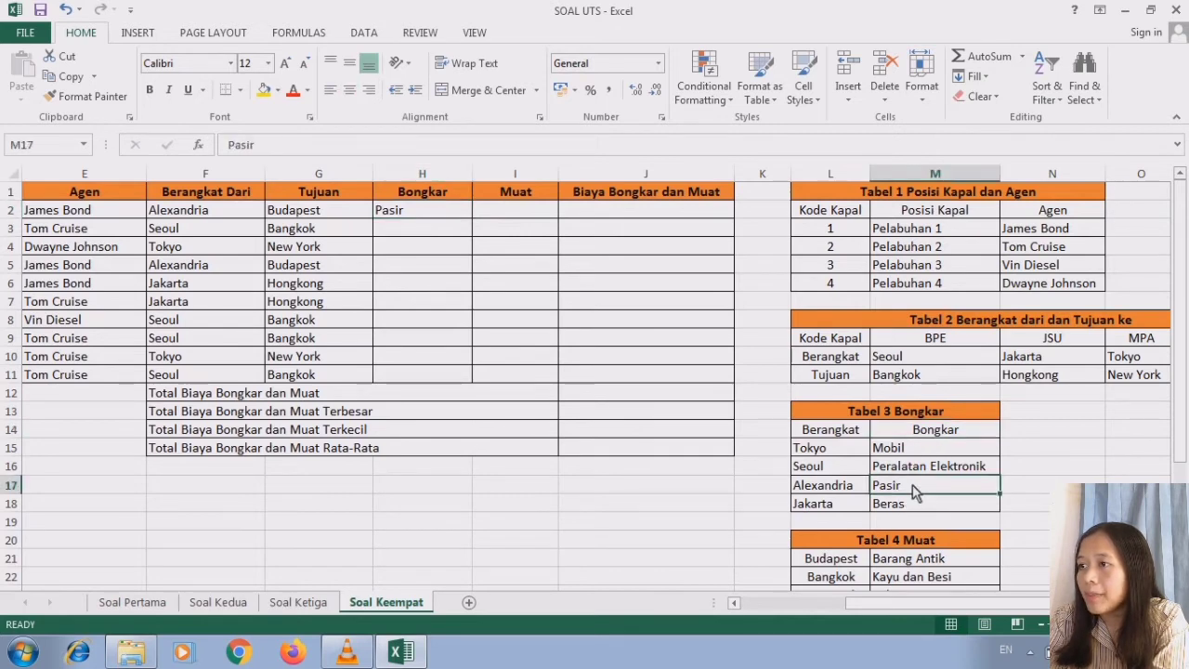
click(836, 433)
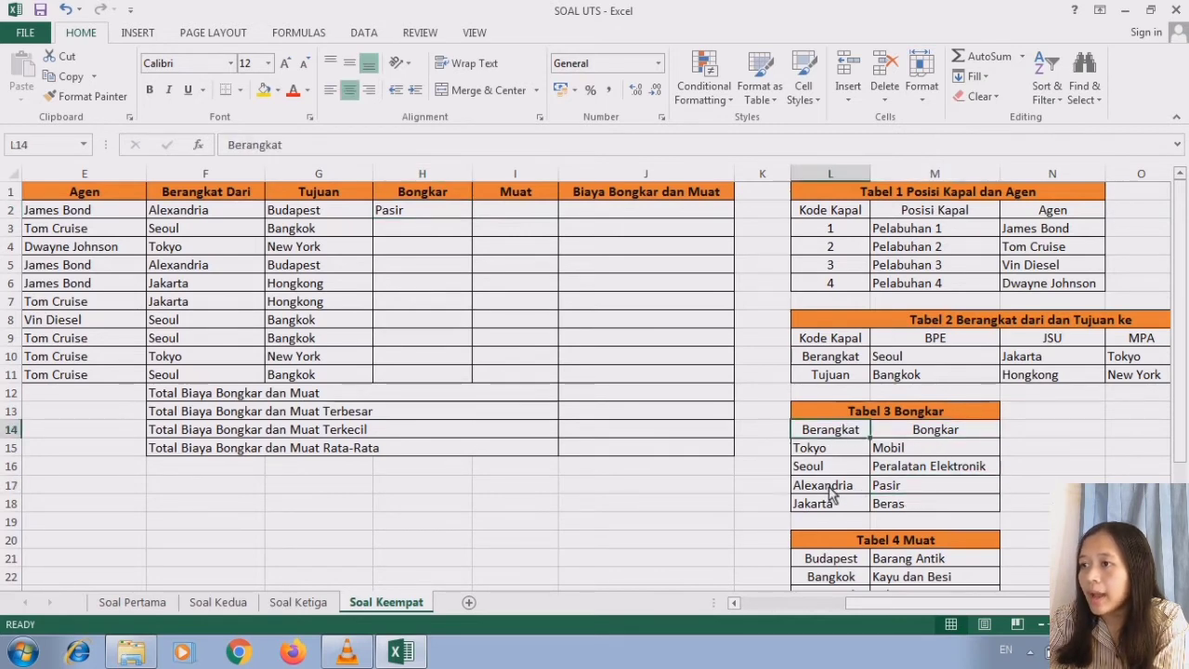
click(831, 490)
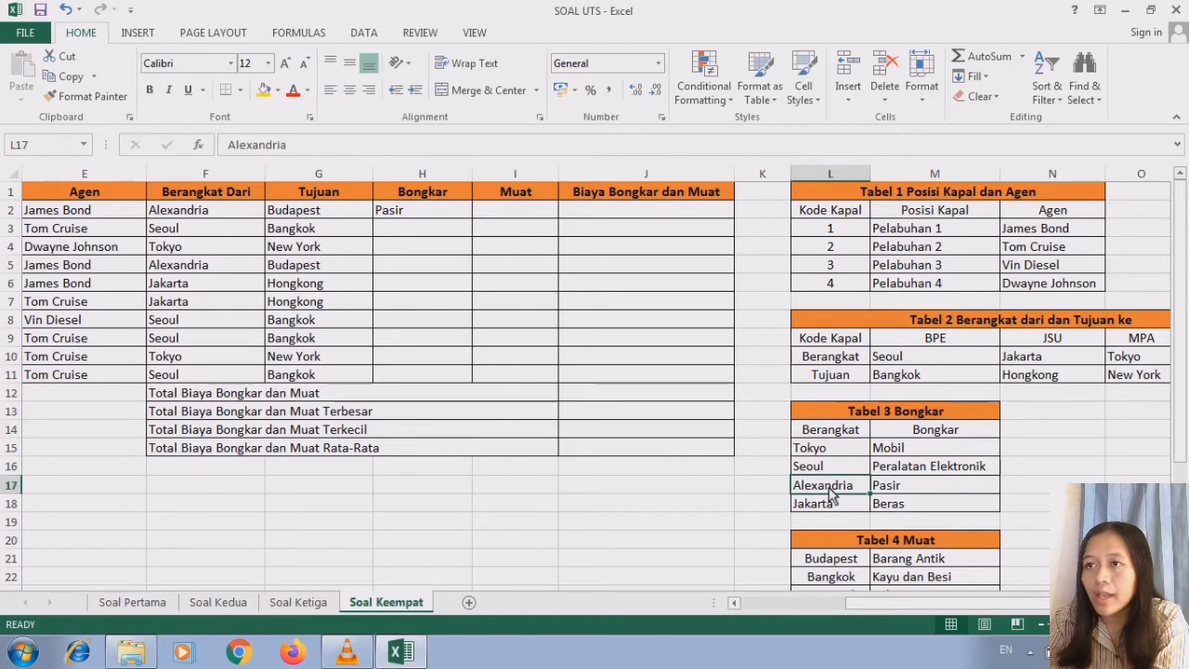
click(734, 602)
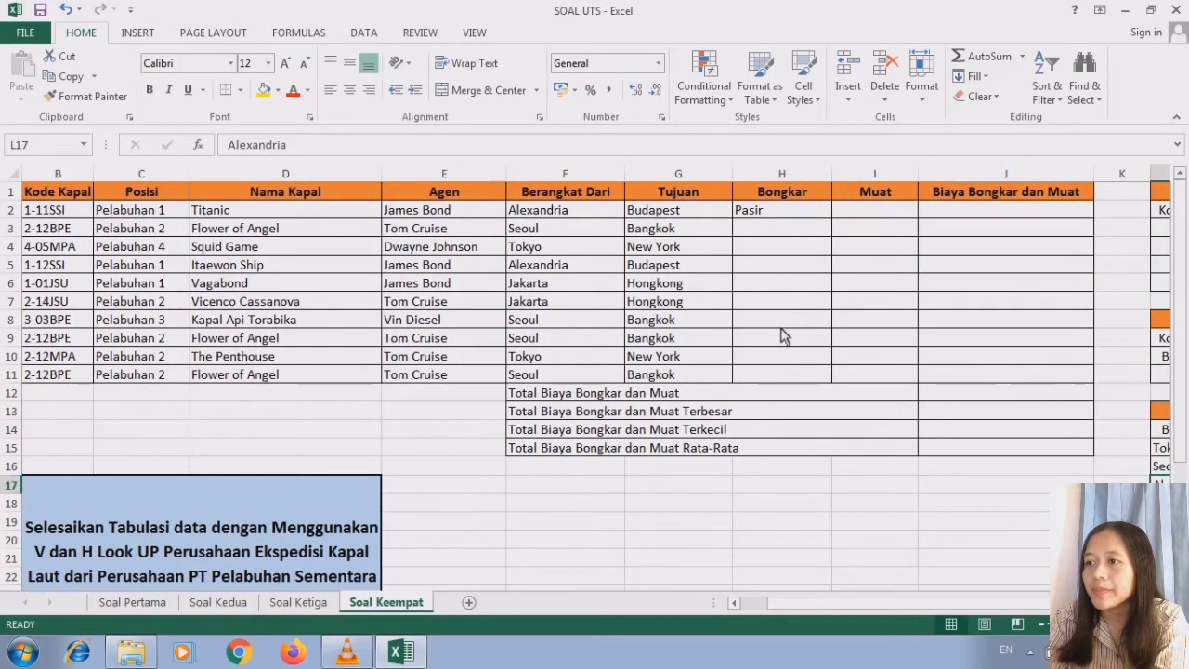
click(788, 216)
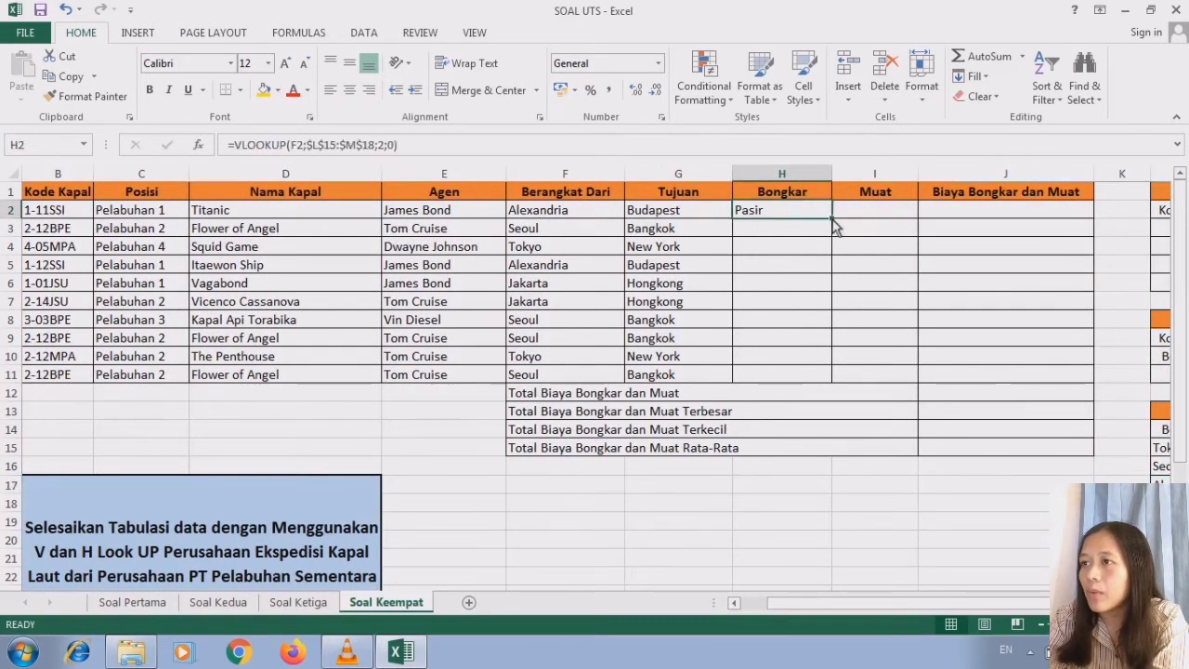
drag(833, 220, 830, 388)
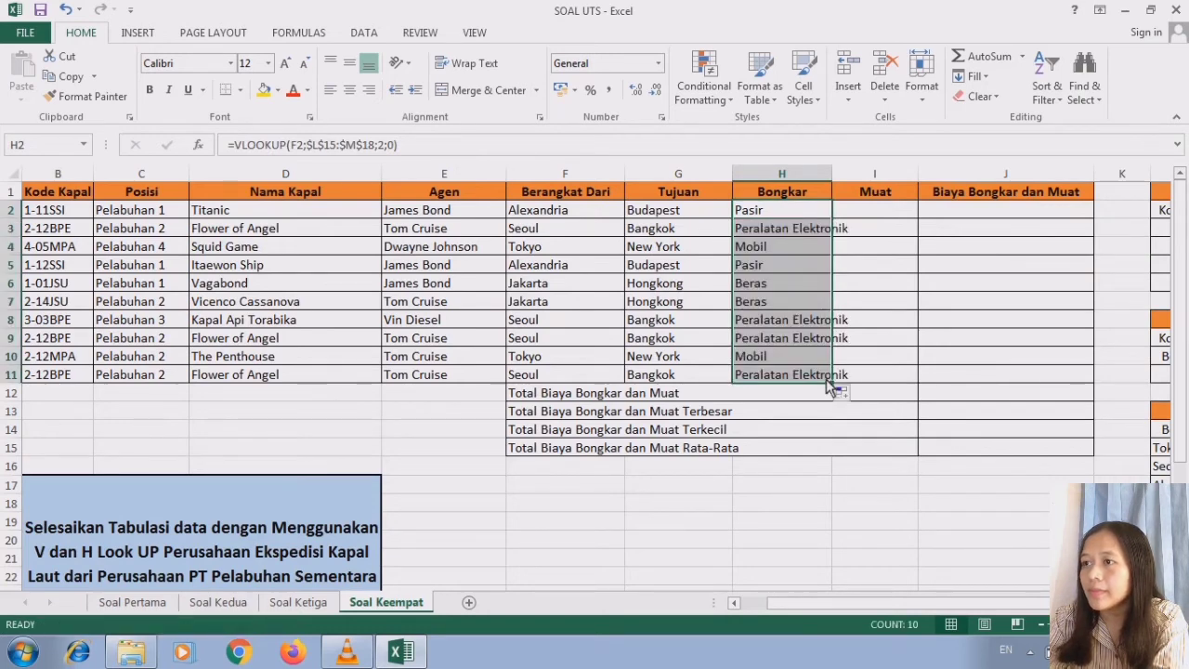
- Widen the Bongkar column H to fit its longest entries and also widen the Muat column I
click(807, 301)
drag(834, 173, 870, 173)
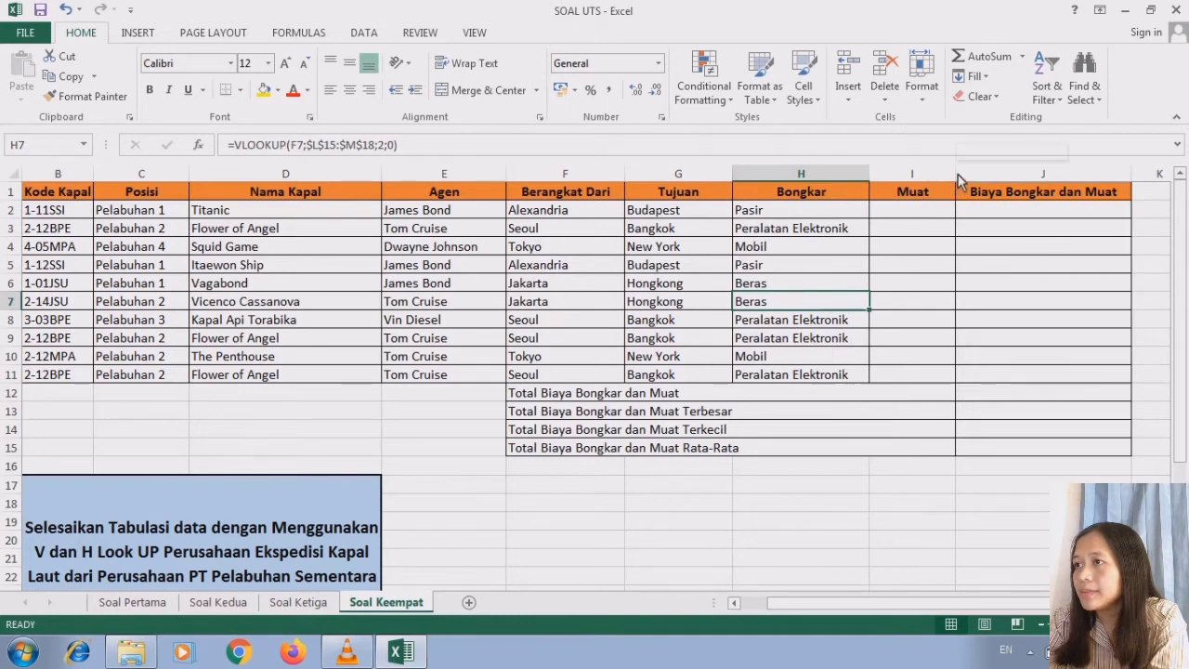
drag(957, 174, 992, 173)
- Start a VLOOKUP formula in I2 of the Muat column with the Tujuan city in G2 as lookup value
scroll(595, 372, right, 2)
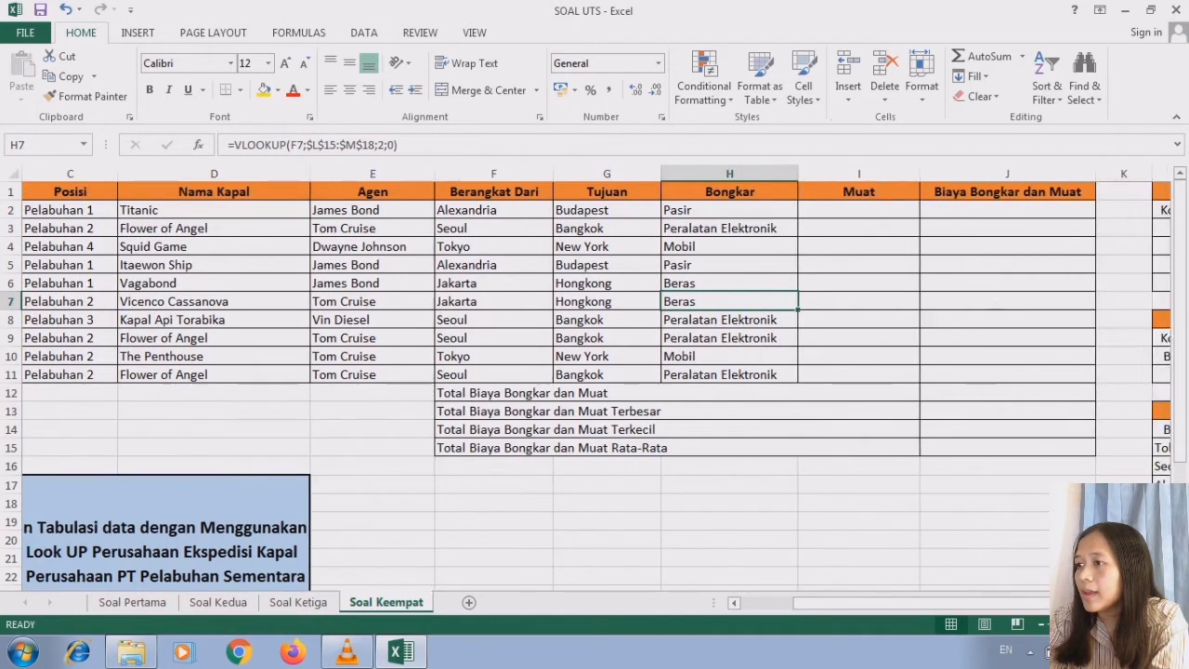
click(770, 211)
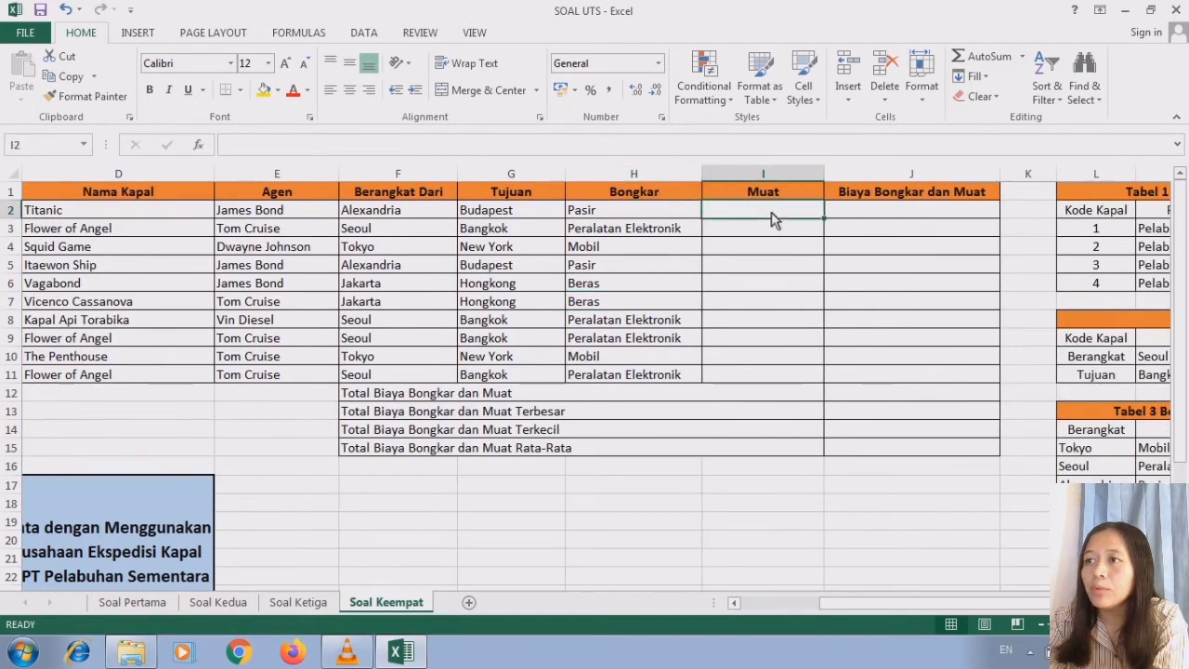
scroll(595, 372, right, 1)
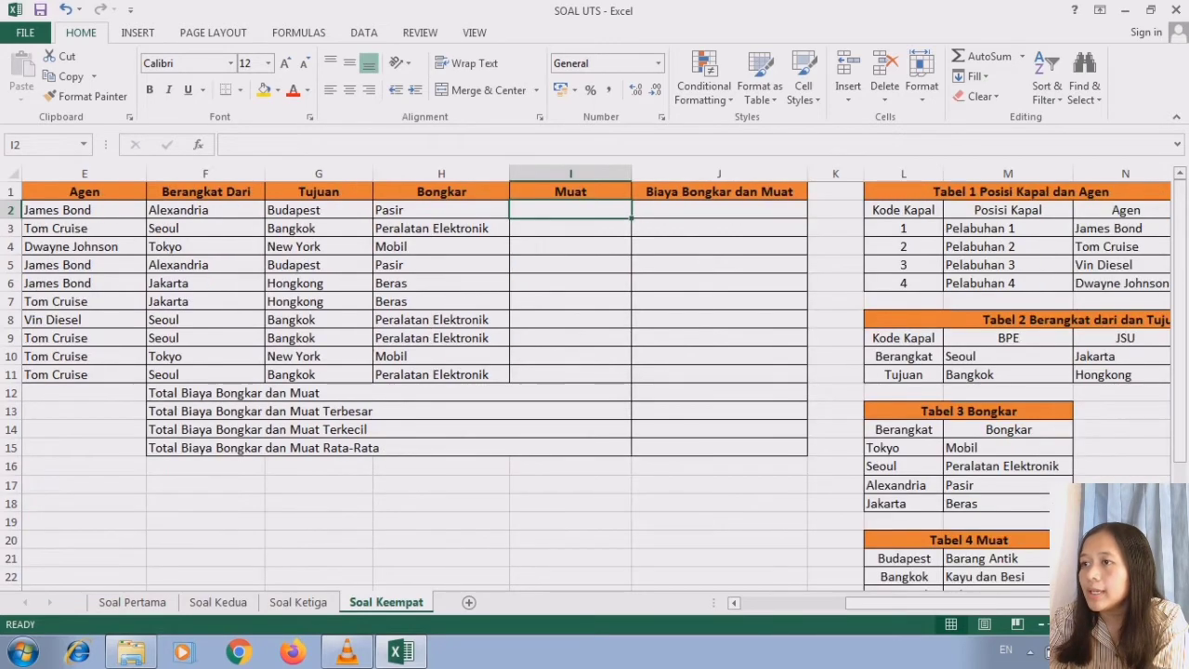
scroll(594, 385, down, 3)
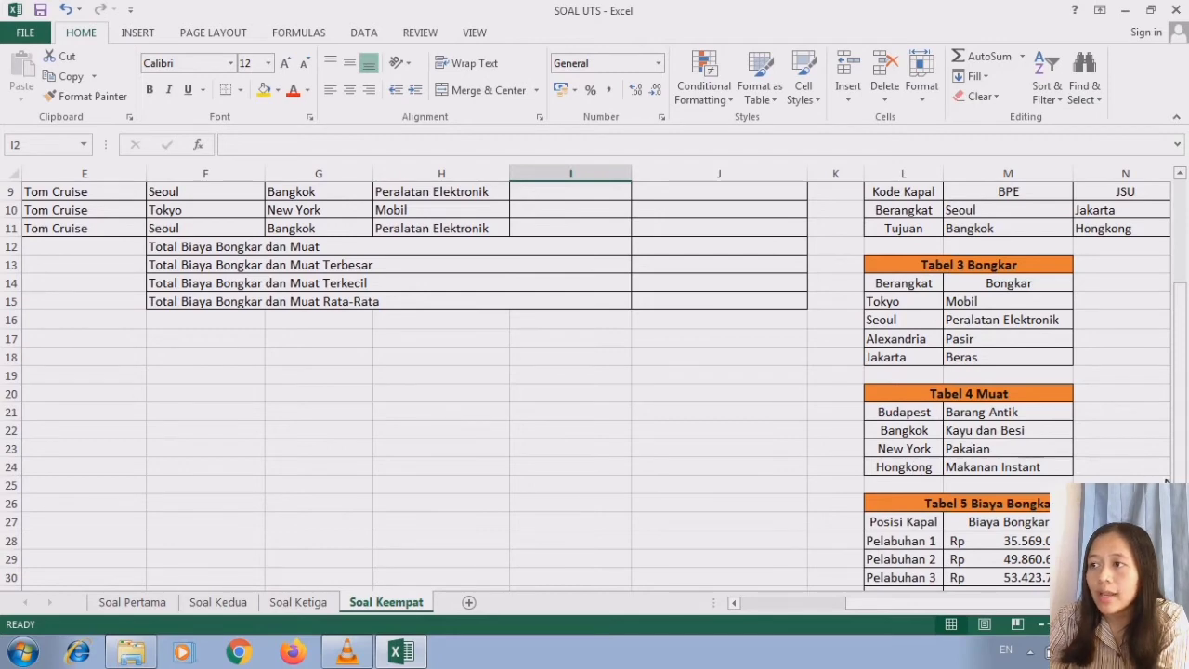
scroll(1185, 336, up, 3)
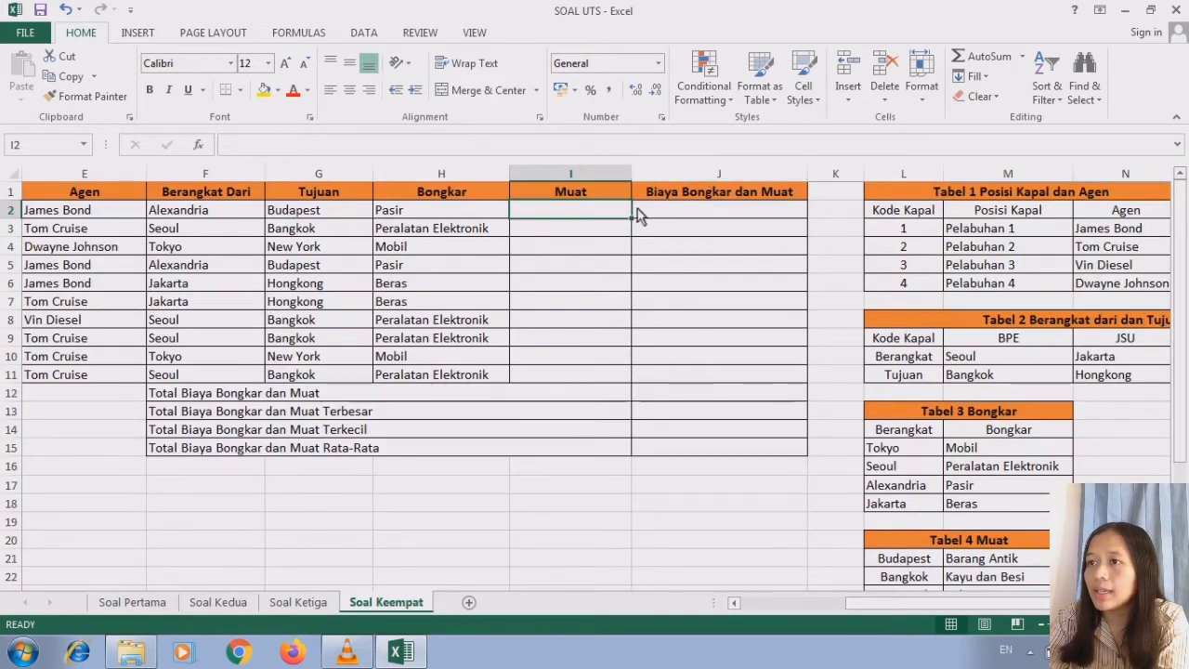
text(=)
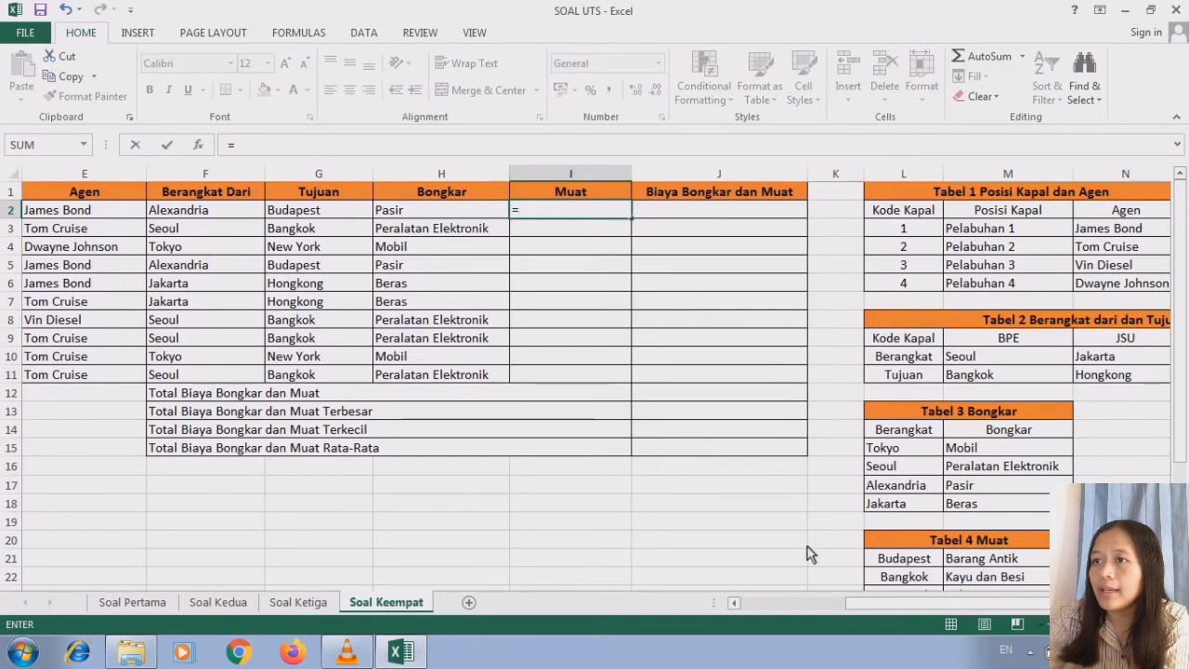
scroll(1038, 492, down, 2)
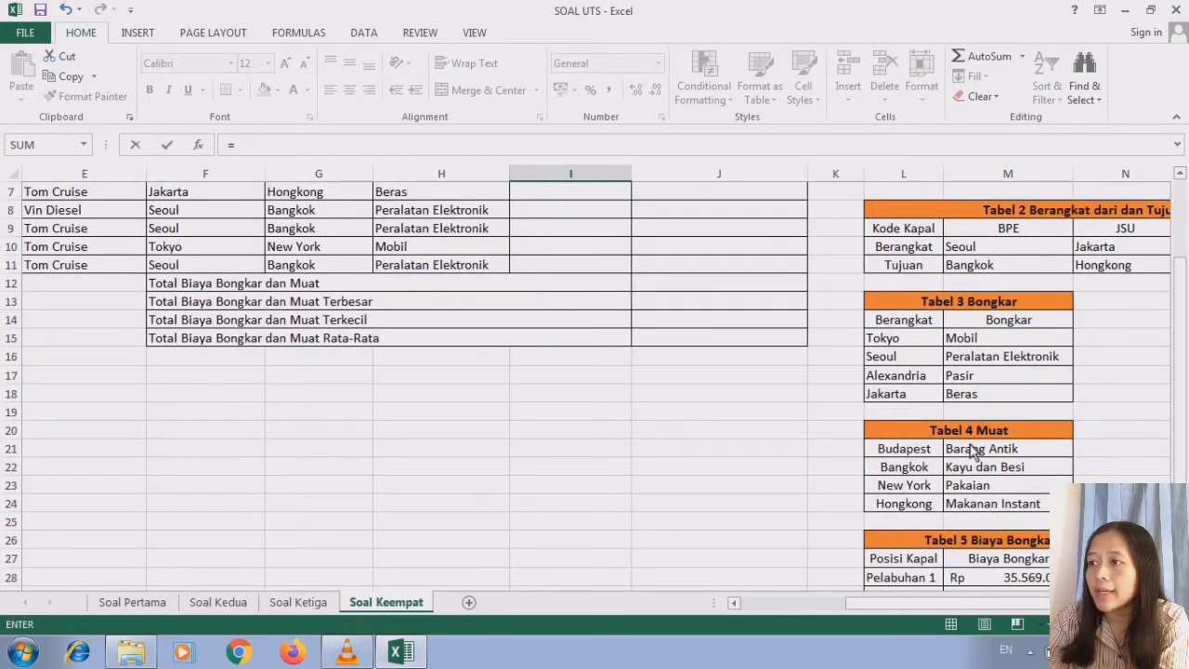
scroll(1165, 249, up, 2)
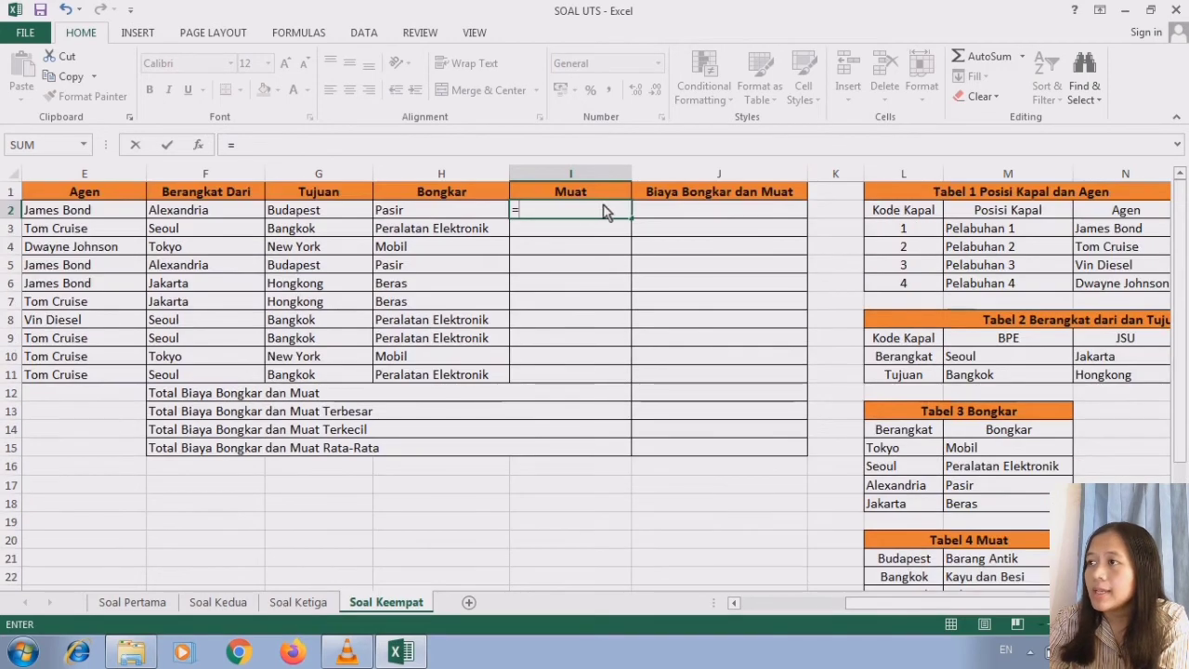
text(vl)
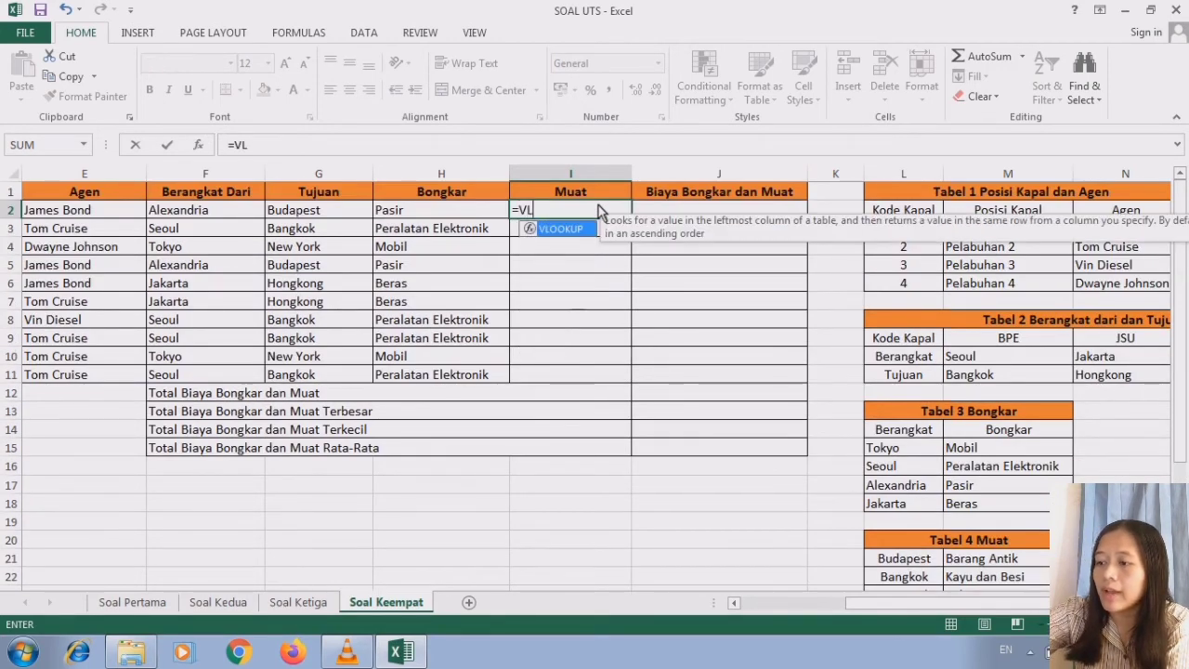
double_click(572, 234)
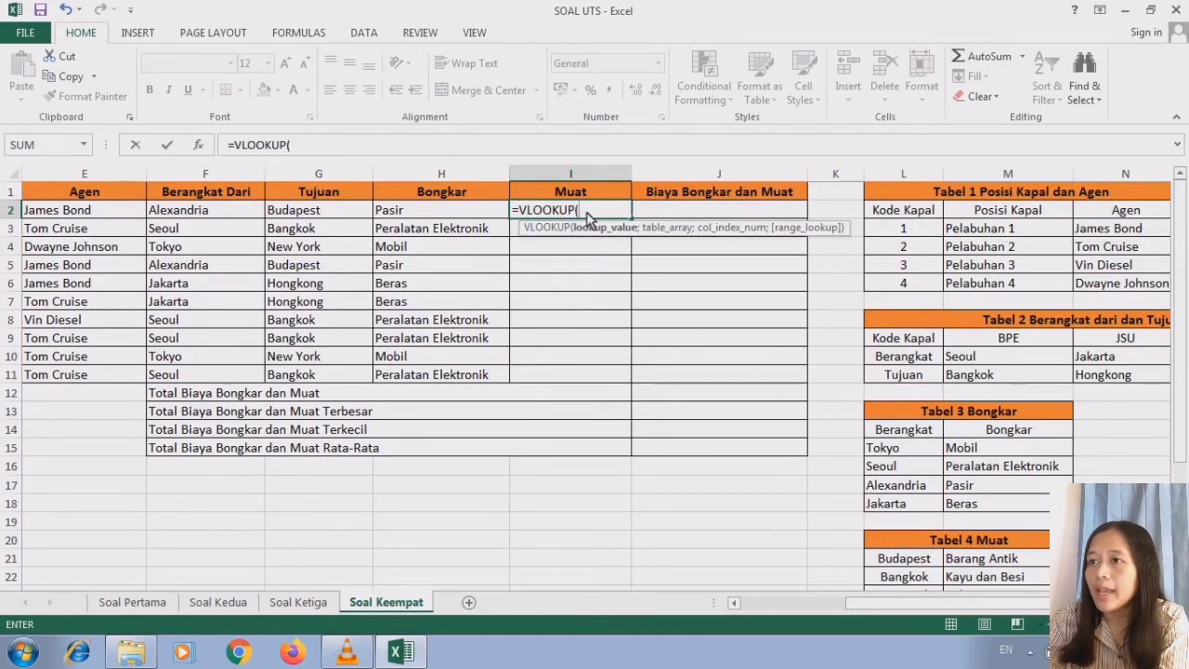
click(314, 212)
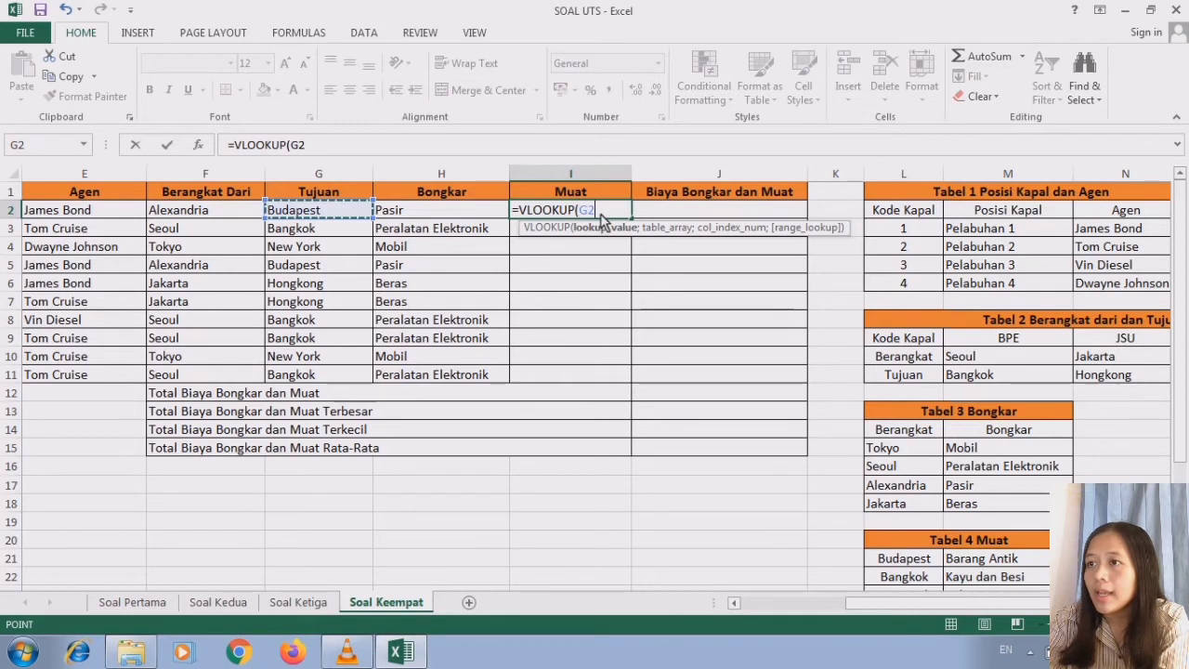
text(;)
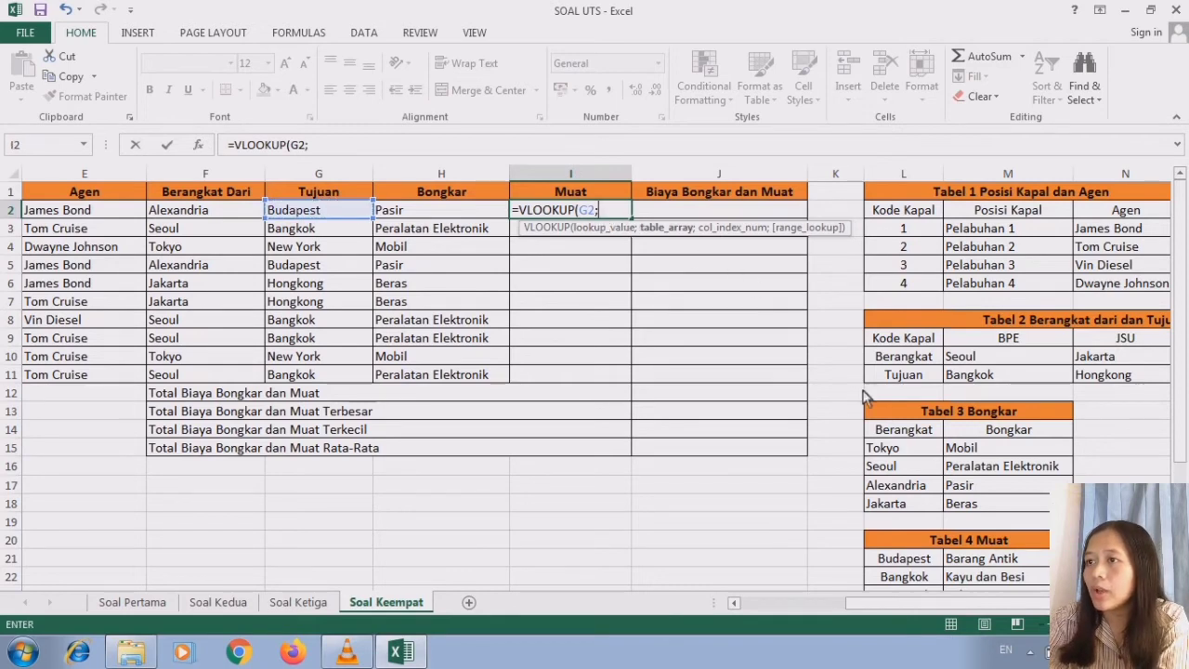
- Set the table array of the I2 formula to the Tabel 4 Muat data as the absolute range $L$21:$M$24
scroll(1178, 437, down, 3)
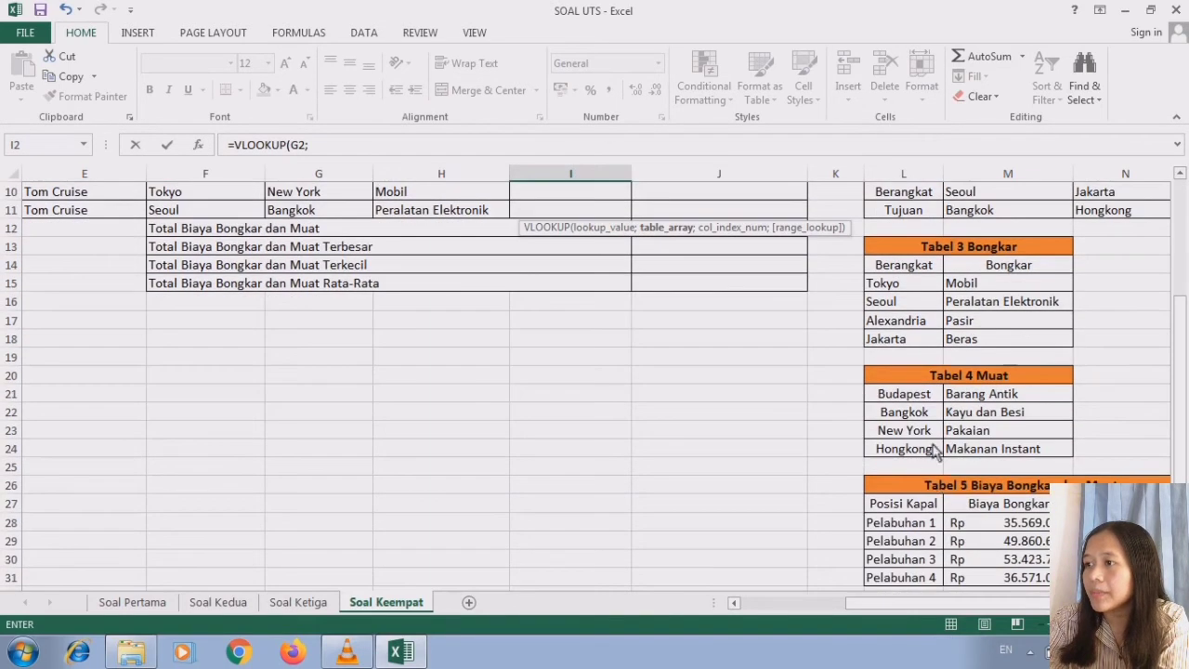
drag(894, 400, 1077, 455)
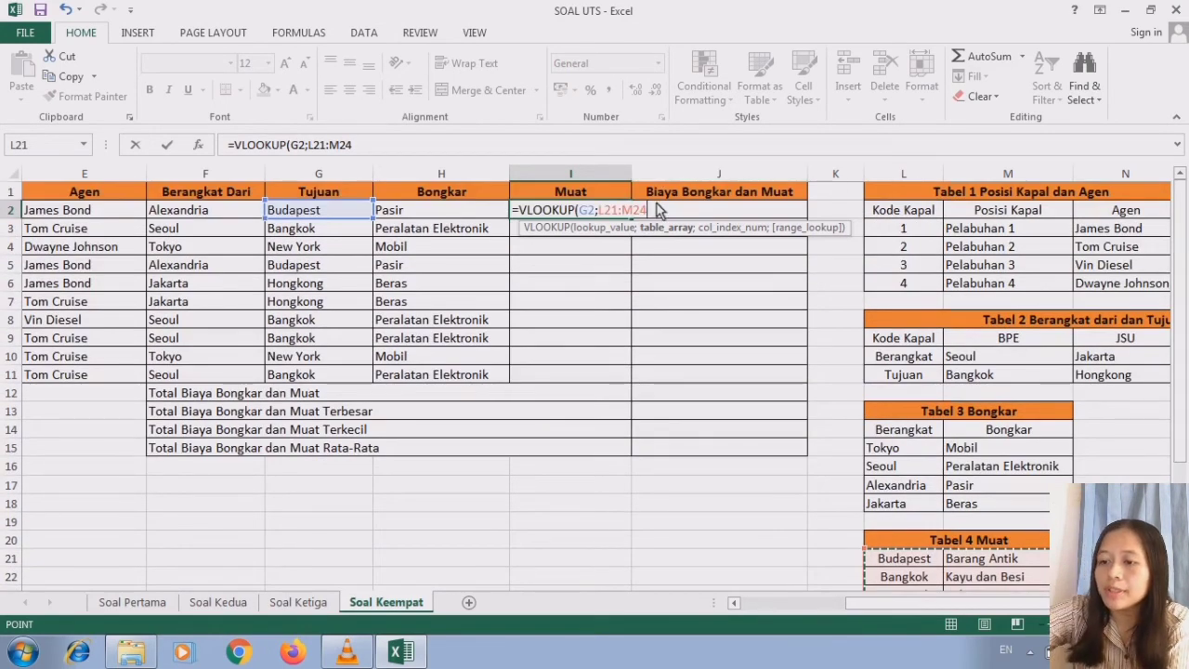
key(F4)
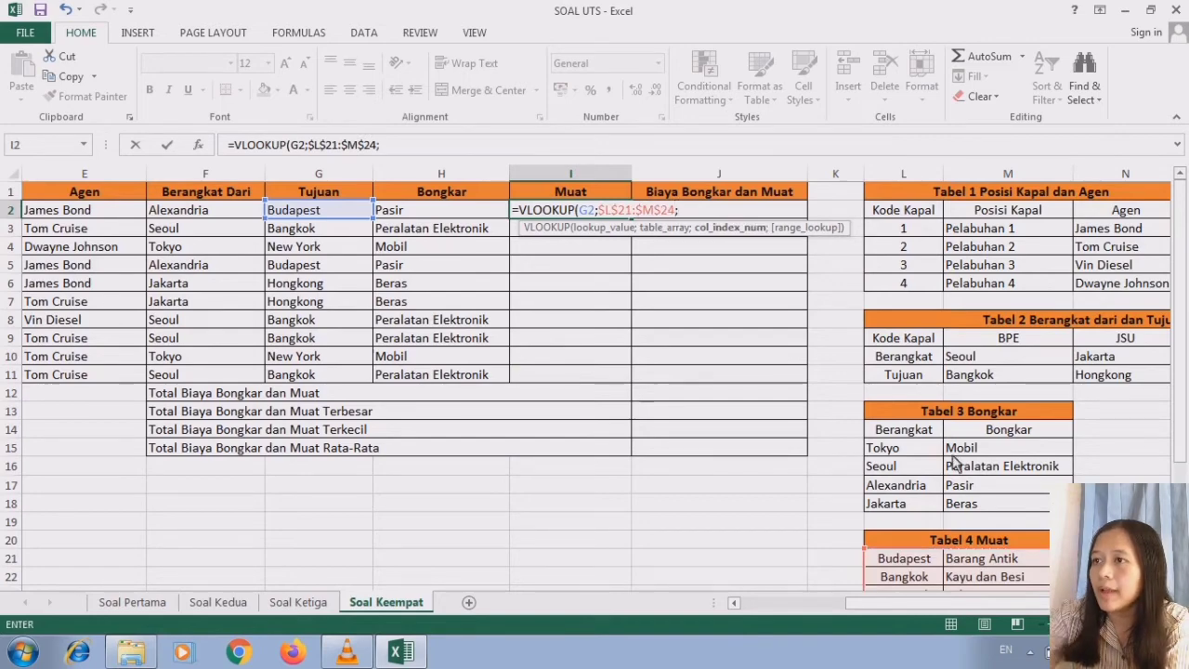
text(;)
- Finish the I2 formula with column index 2 and range lookup 0, and reselect I2
drag(1180, 381, 1180, 398)
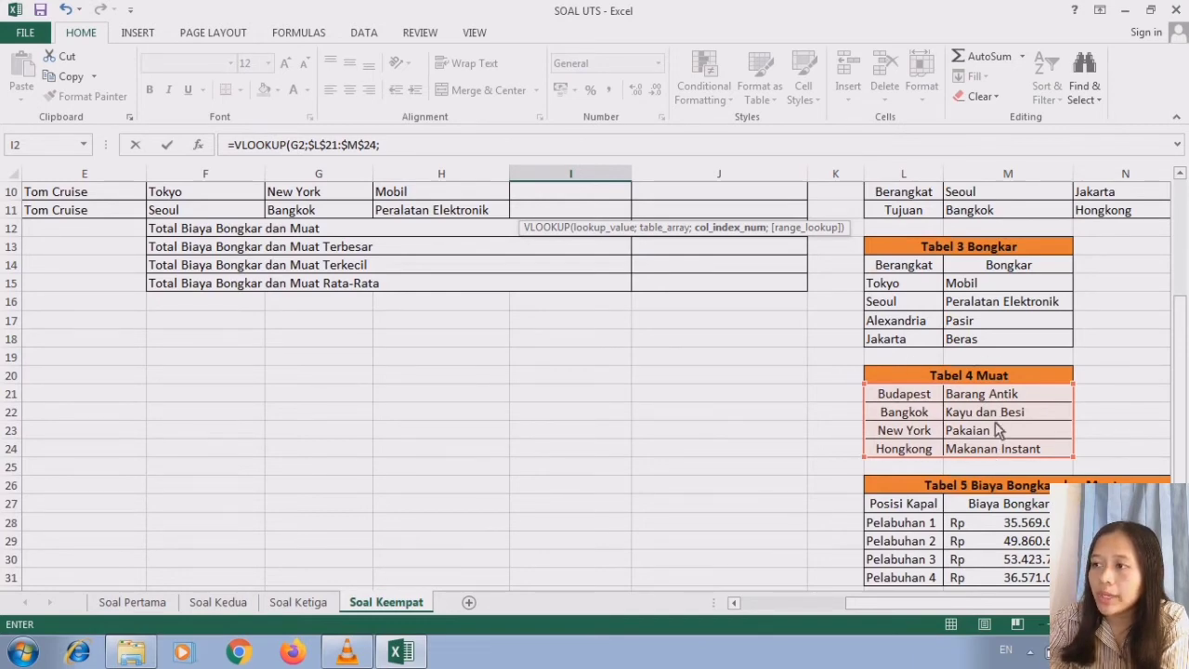
drag(1180, 464, 1169, 243)
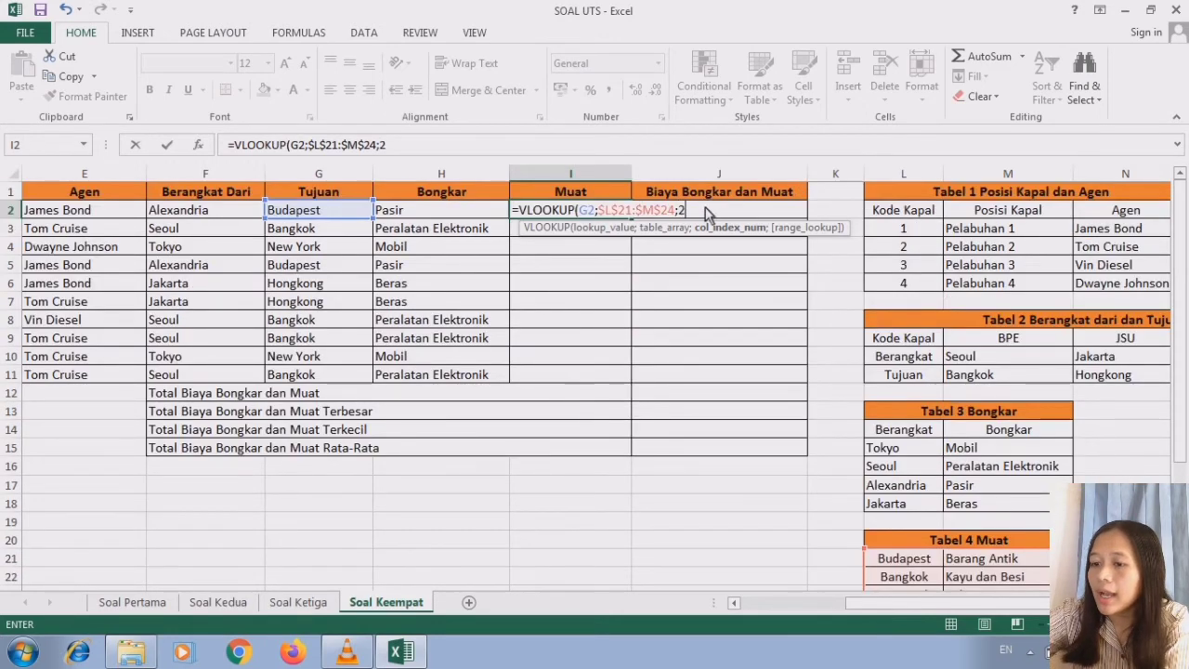
text(;0)
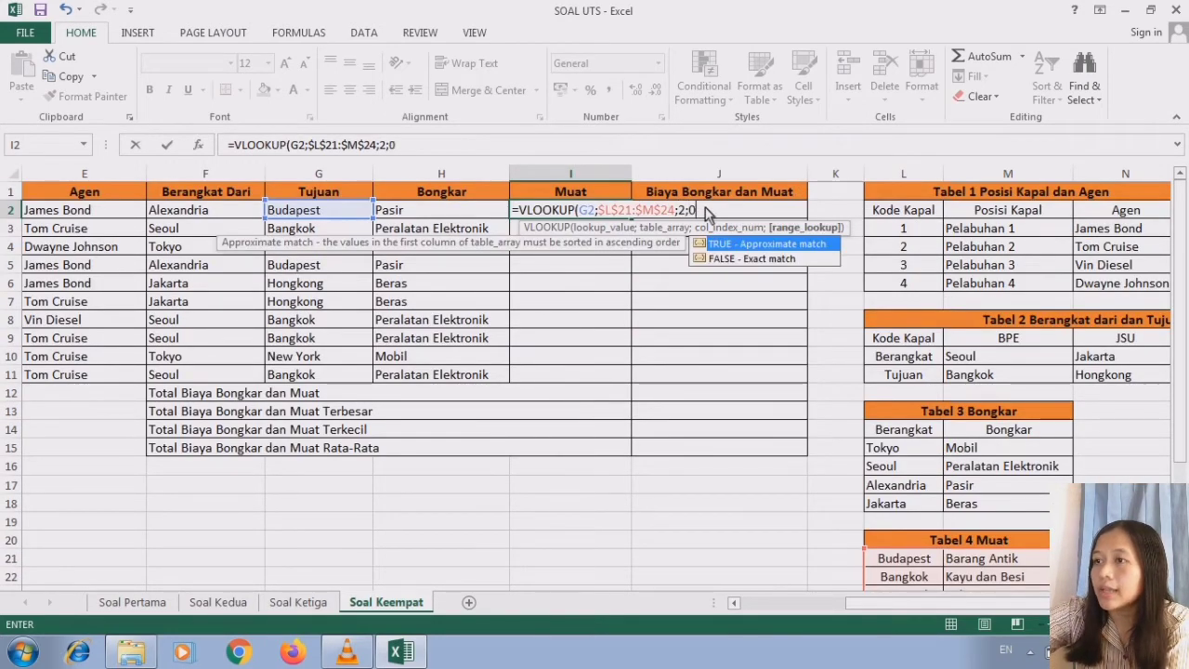
key(Return)
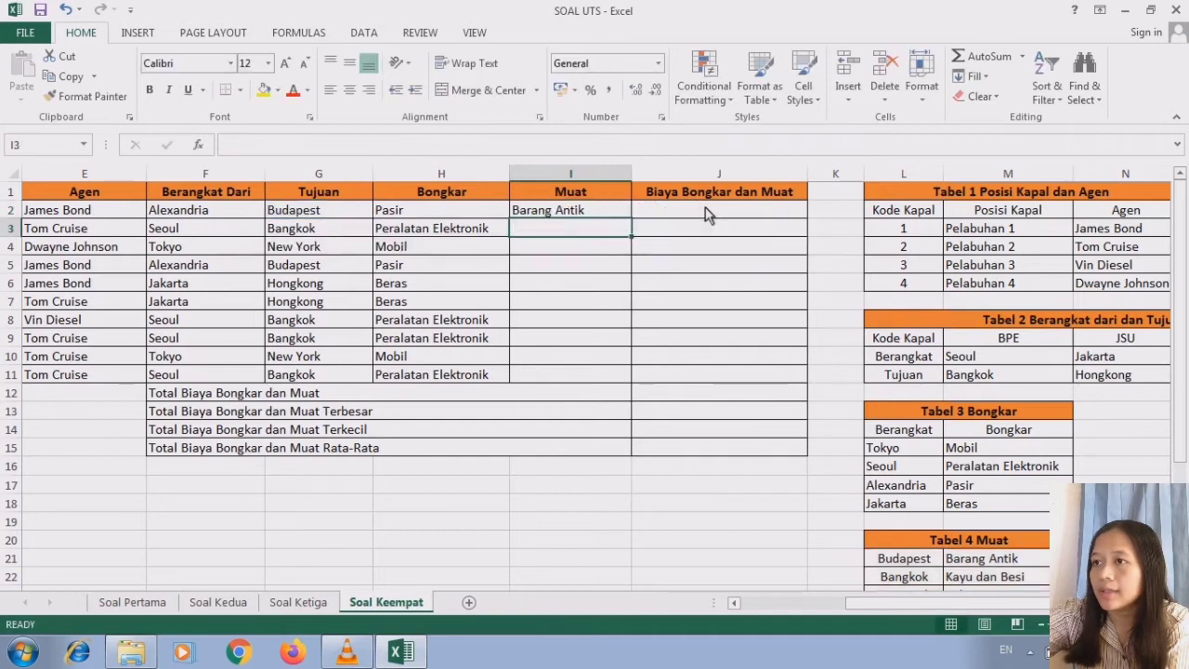
click(622, 215)
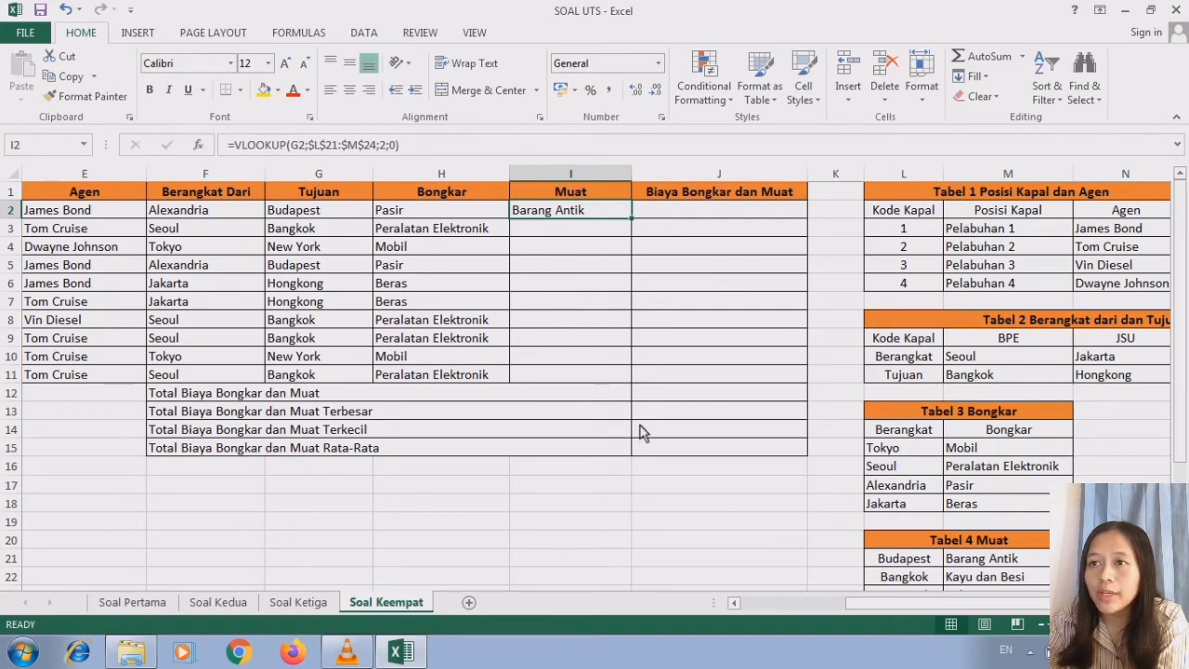
- Check the Budapest row of Tabel 4 Muat and fill the I2 formula down the Muat column to I11
scroll(1178, 455, down, 2)
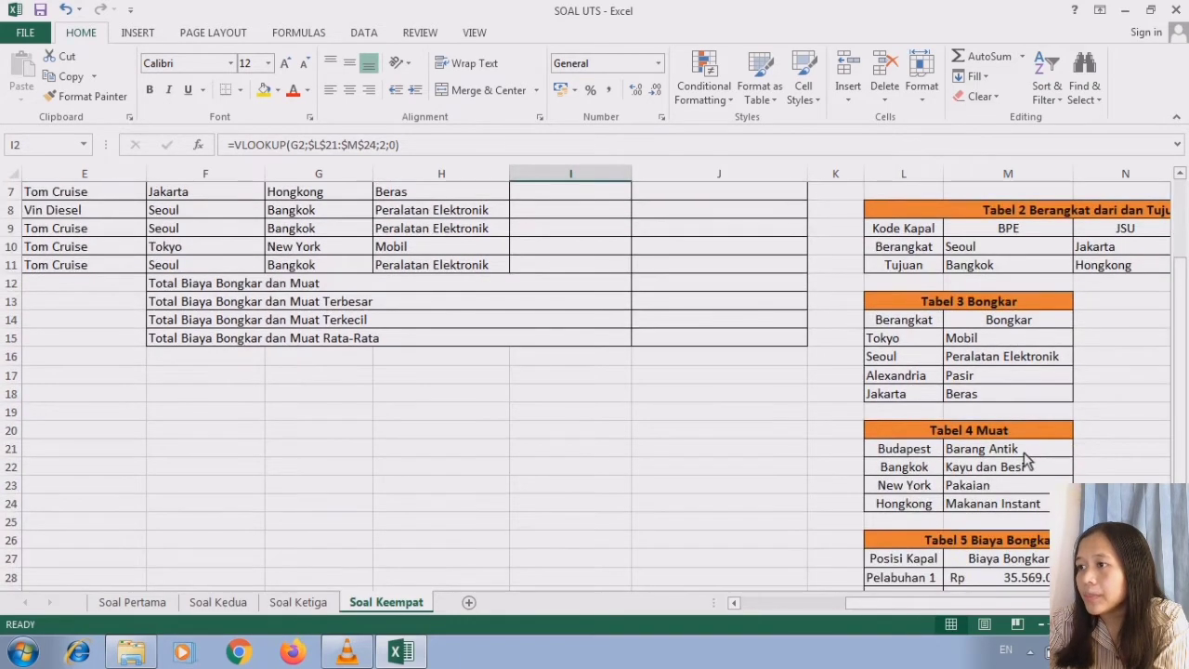
click(1010, 435)
click(1012, 451)
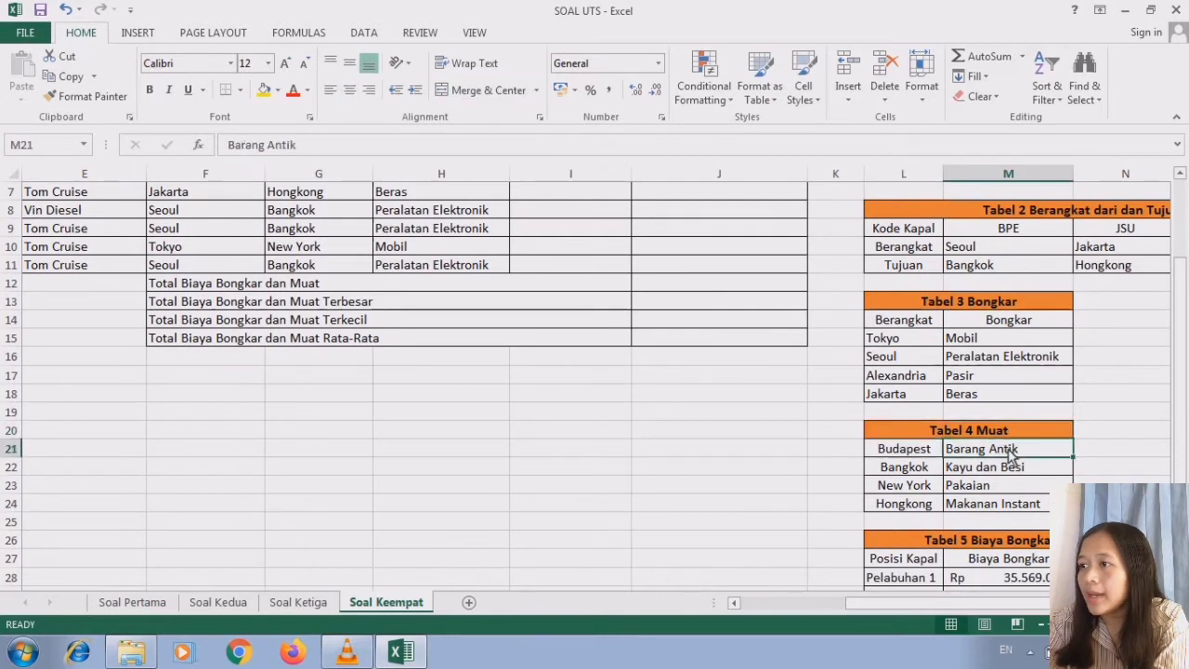
click(918, 454)
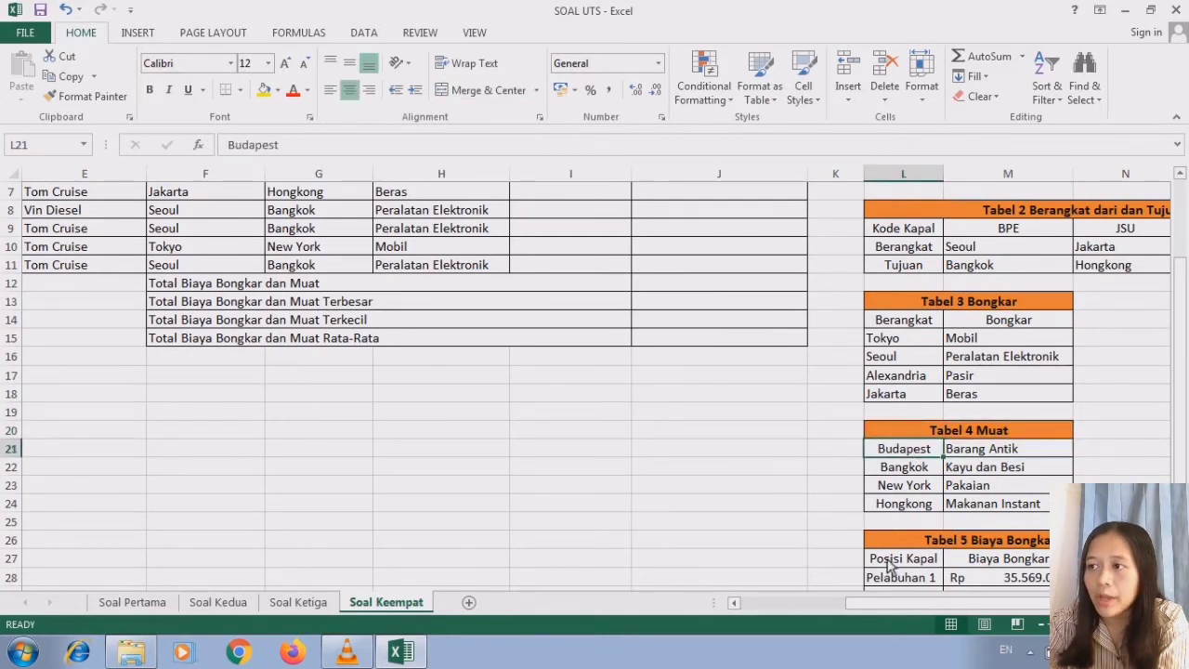
click(734, 602)
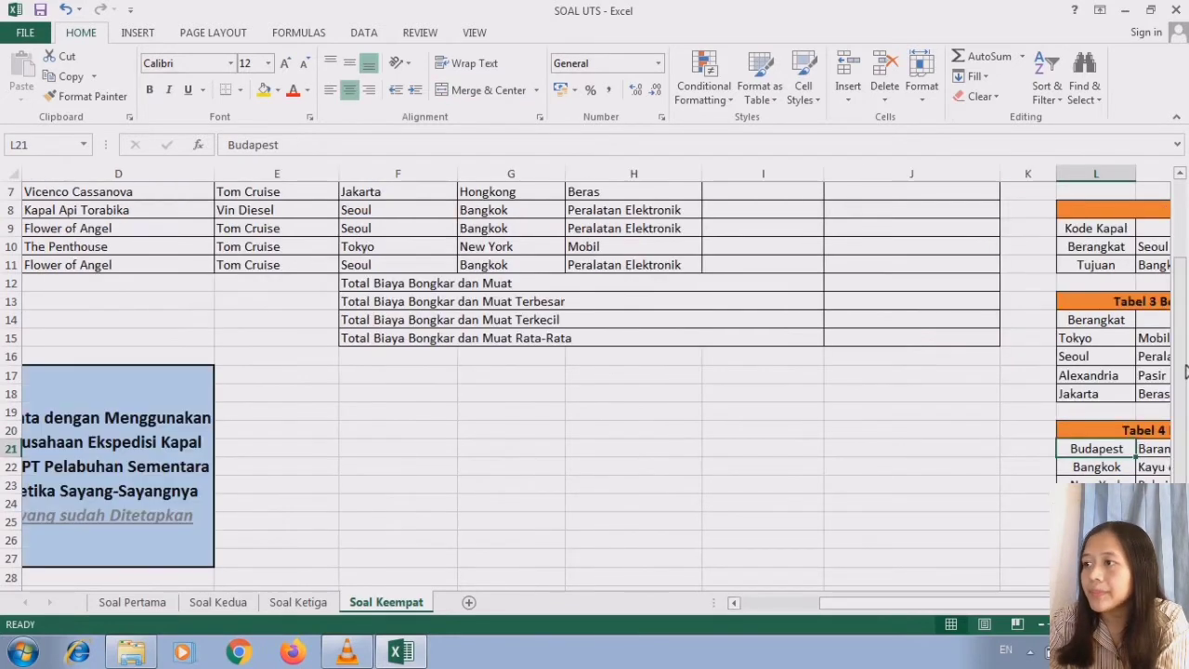
scroll(975, 326, up, 2)
click(778, 212)
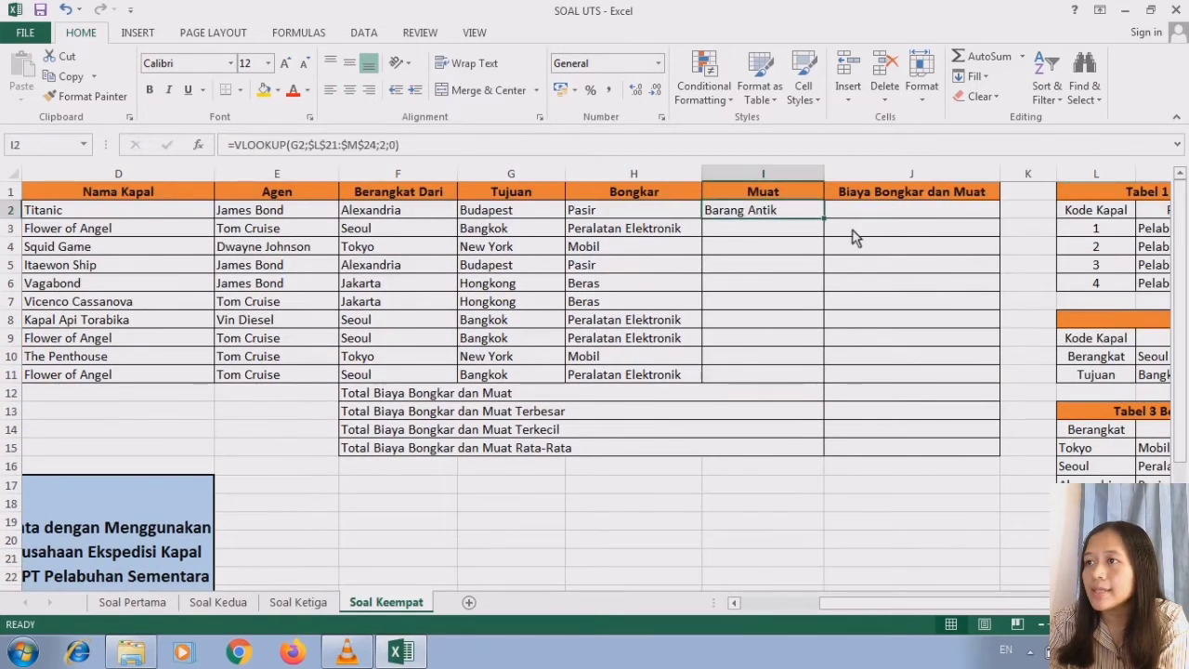
drag(823, 219, 816, 381)
click(783, 210)
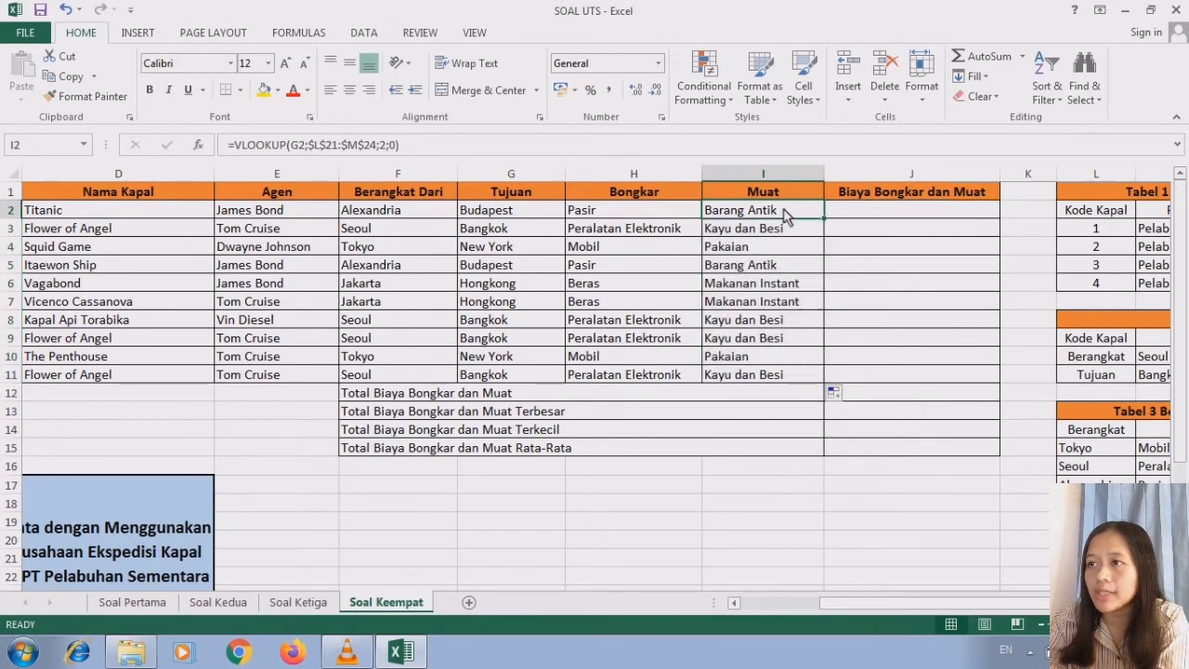
- Check Tabel 5 Biaya Bongkar dan Muat and start a VLOOKUP formula in J2 of the Biaya Bongkar dan Muat column
click(873, 215)
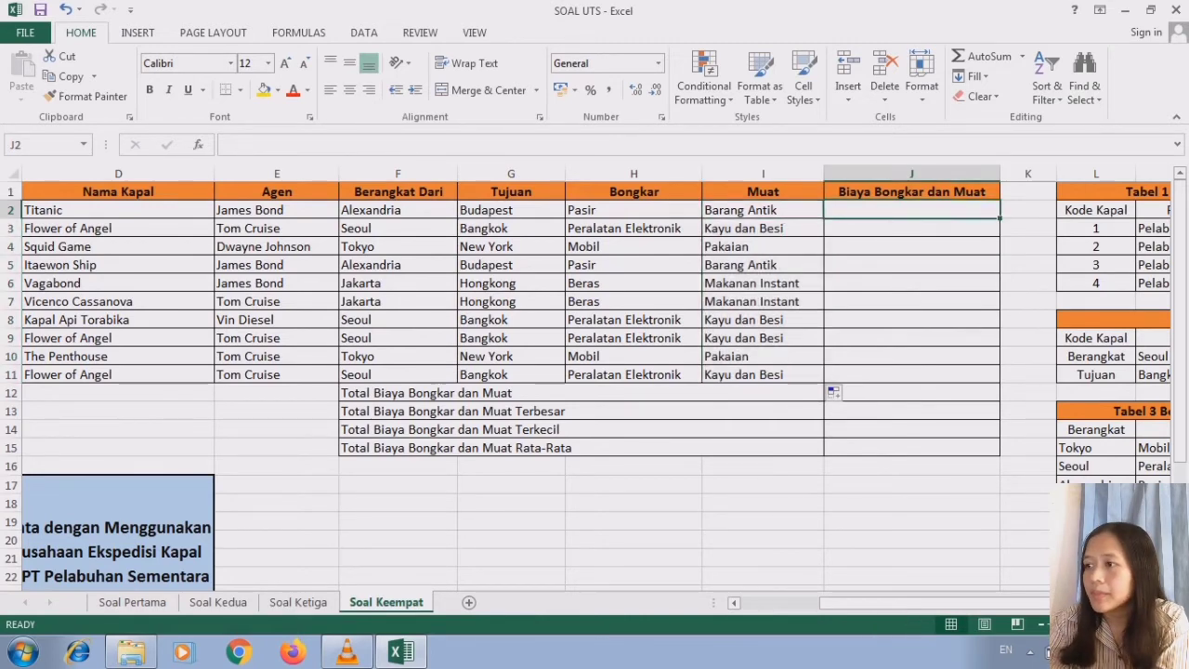
drag(1069, 603, 1120, 602)
drag(1181, 414, 1181, 530)
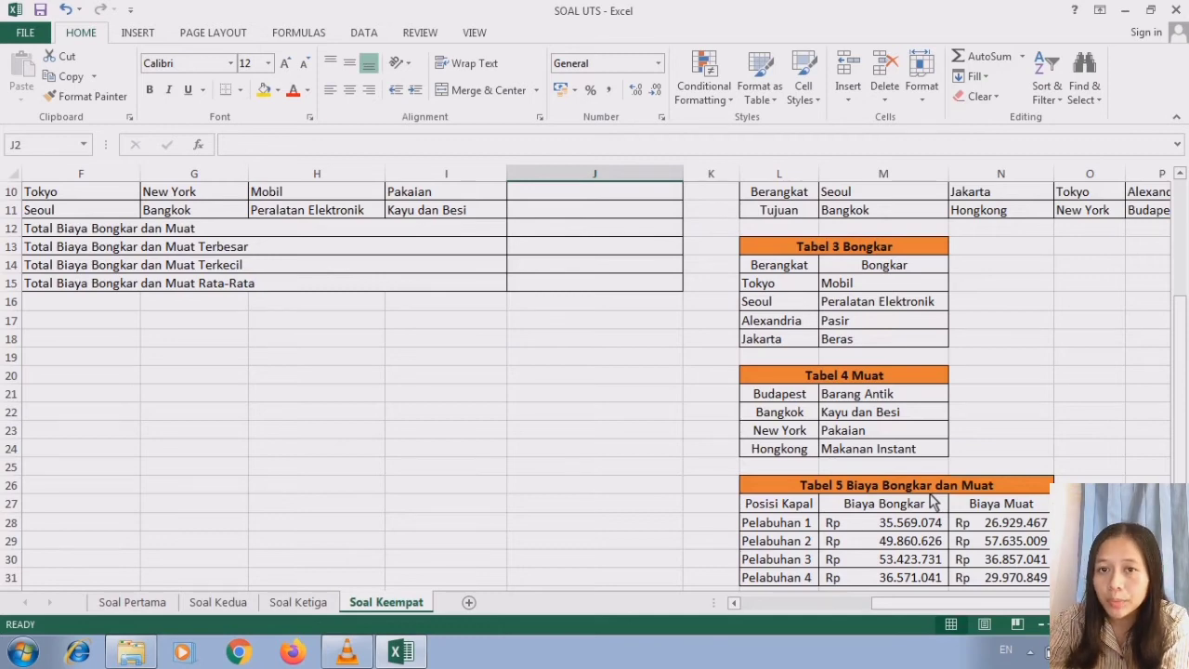
drag(1181, 501, 1181, 386)
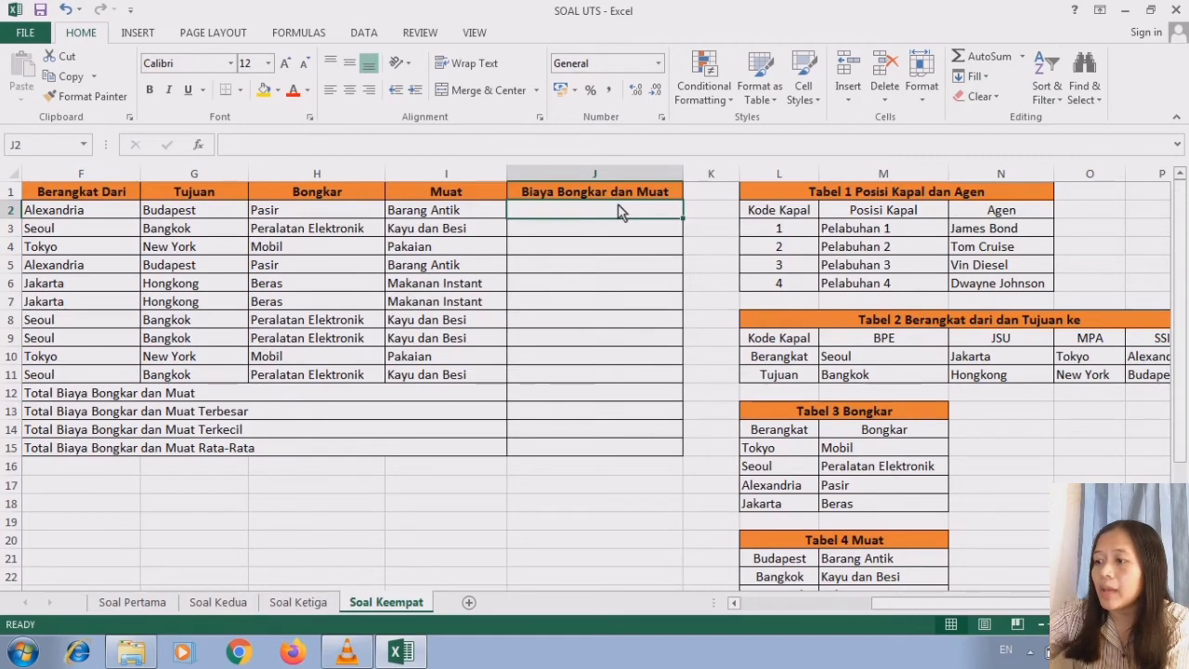
text(=V)
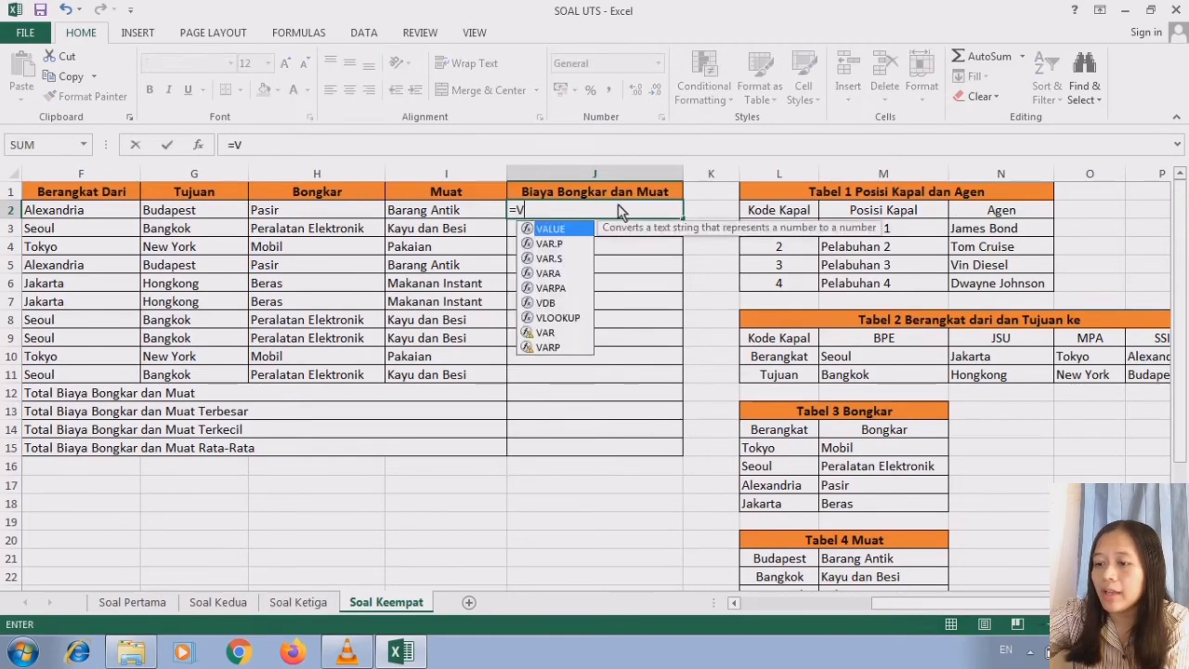
double_click(555, 317)
- Set the lookup value of the J2 formula to the Posisi entry in C2
drag(1181, 292, 1181, 410)
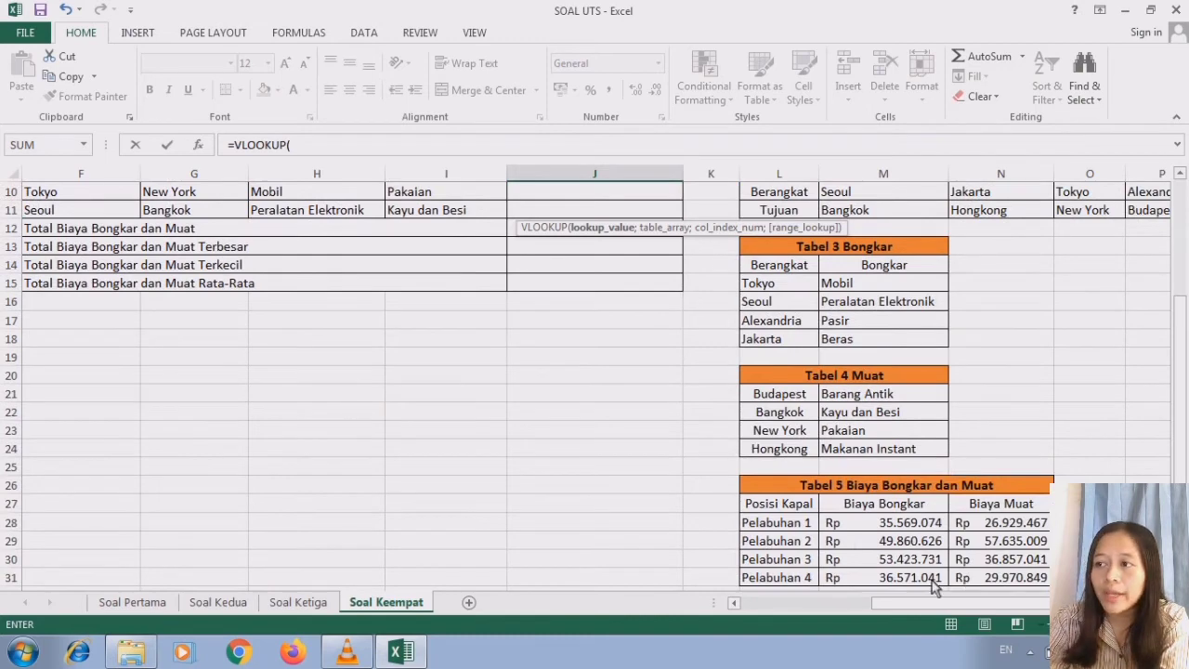
scroll(608, 212, up, 3)
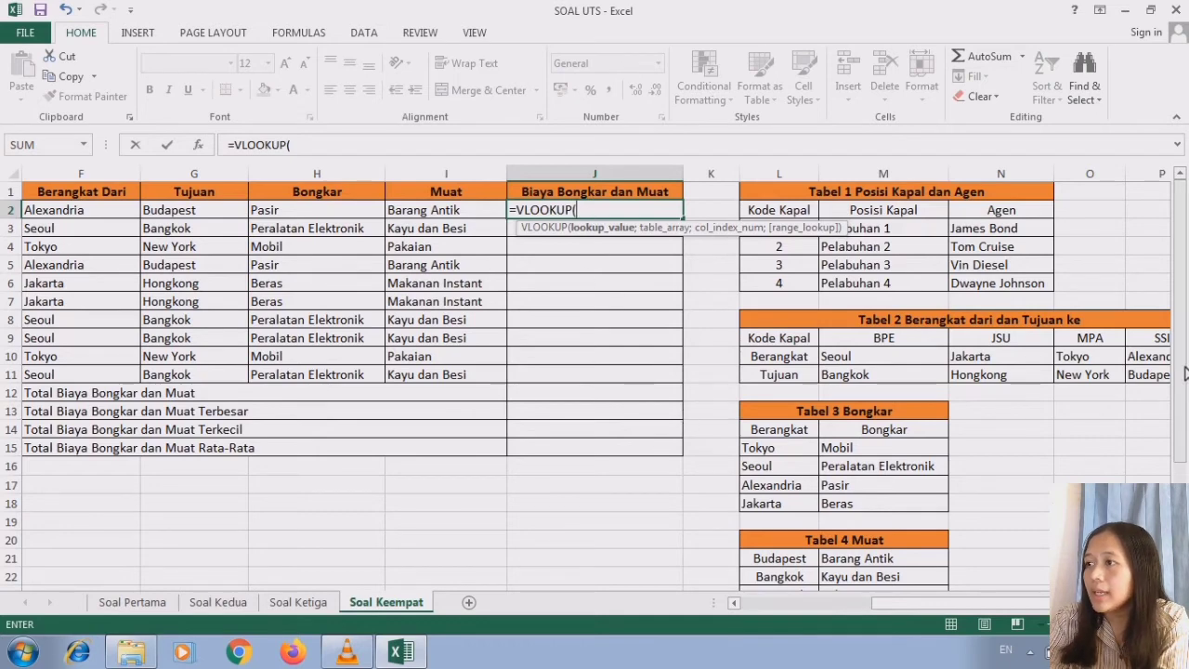
drag(1179, 398, 1180, 502)
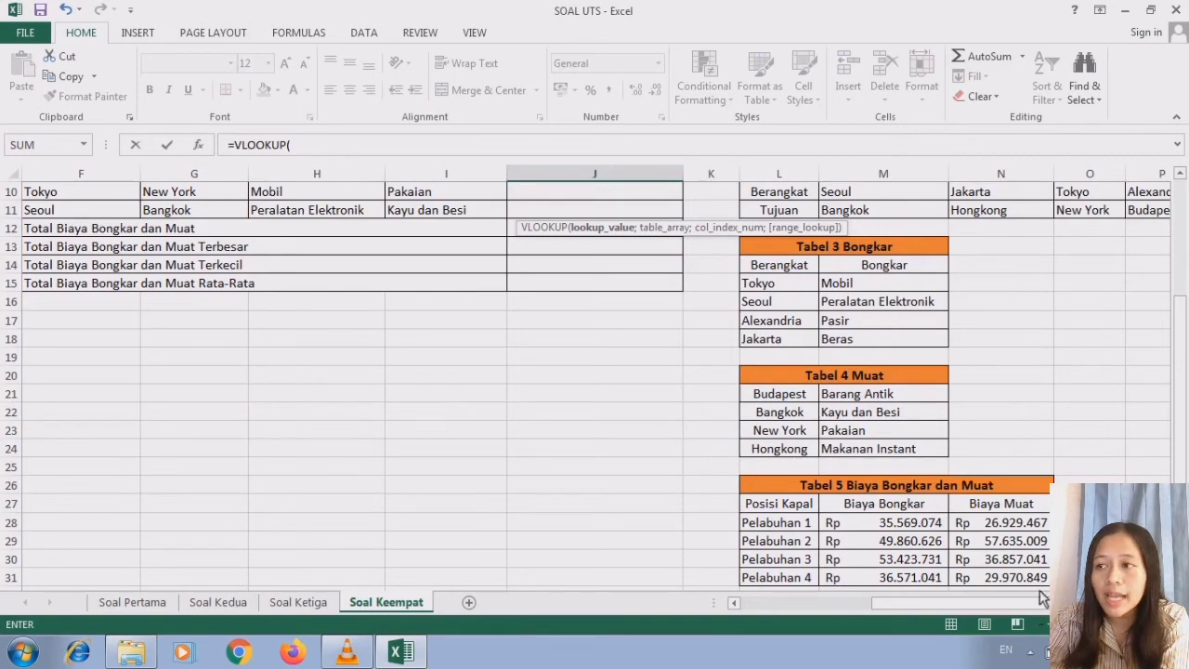
click(733, 603)
click(735, 604)
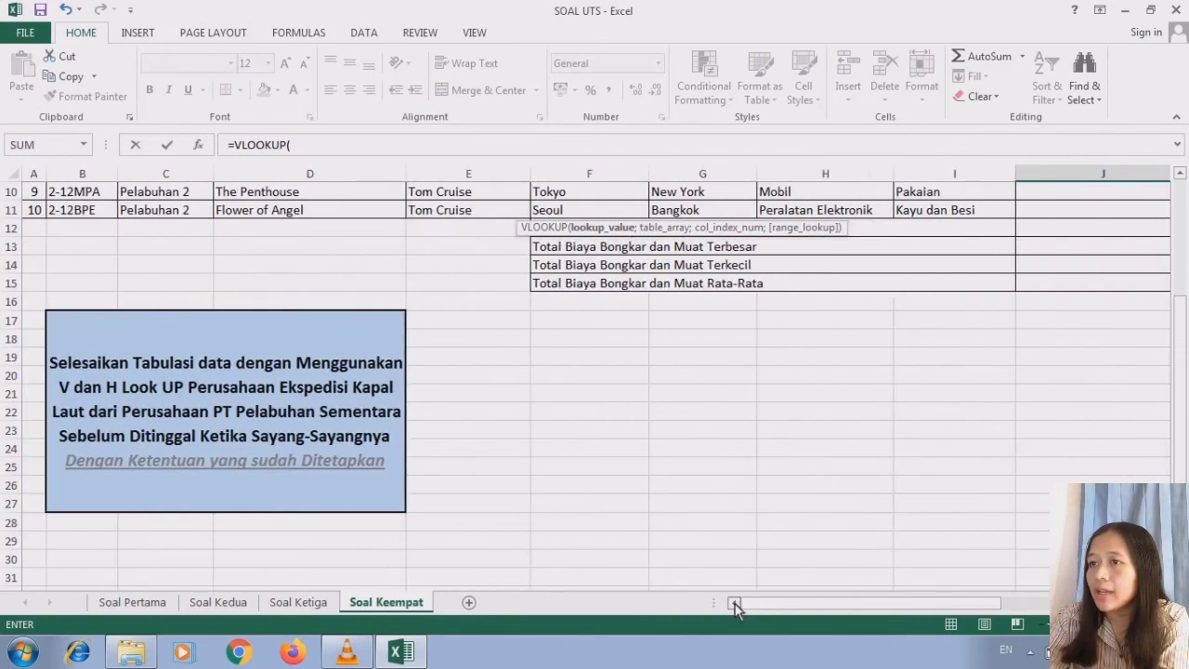
drag(1179, 438, 1180, 316)
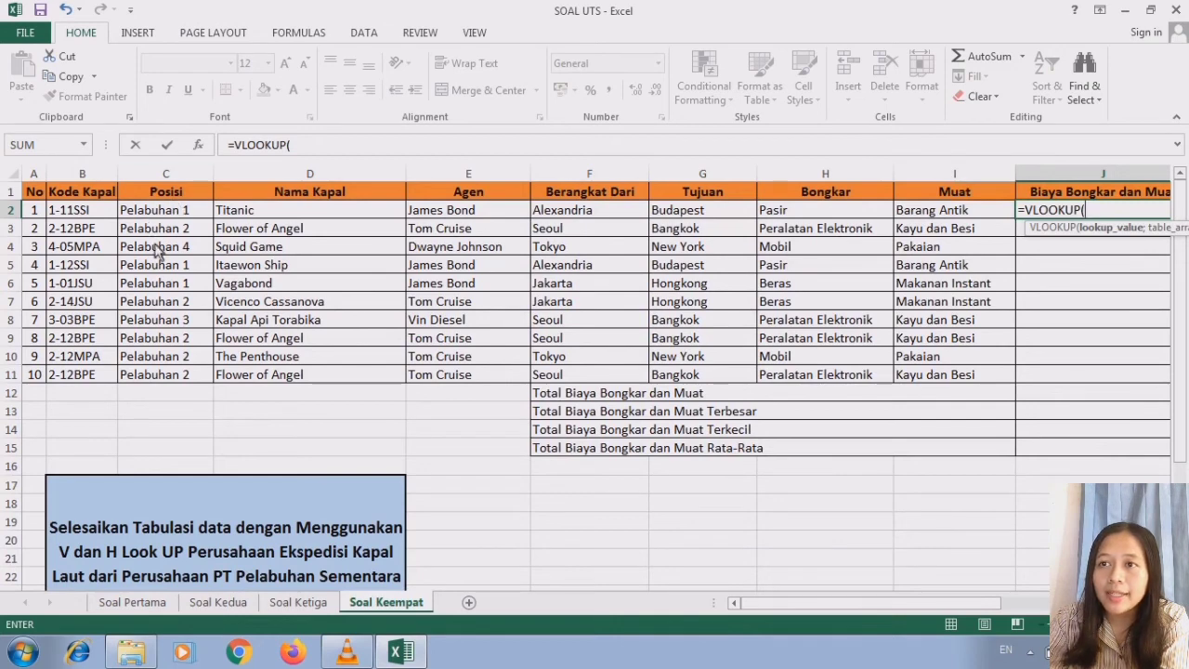
click(153, 212)
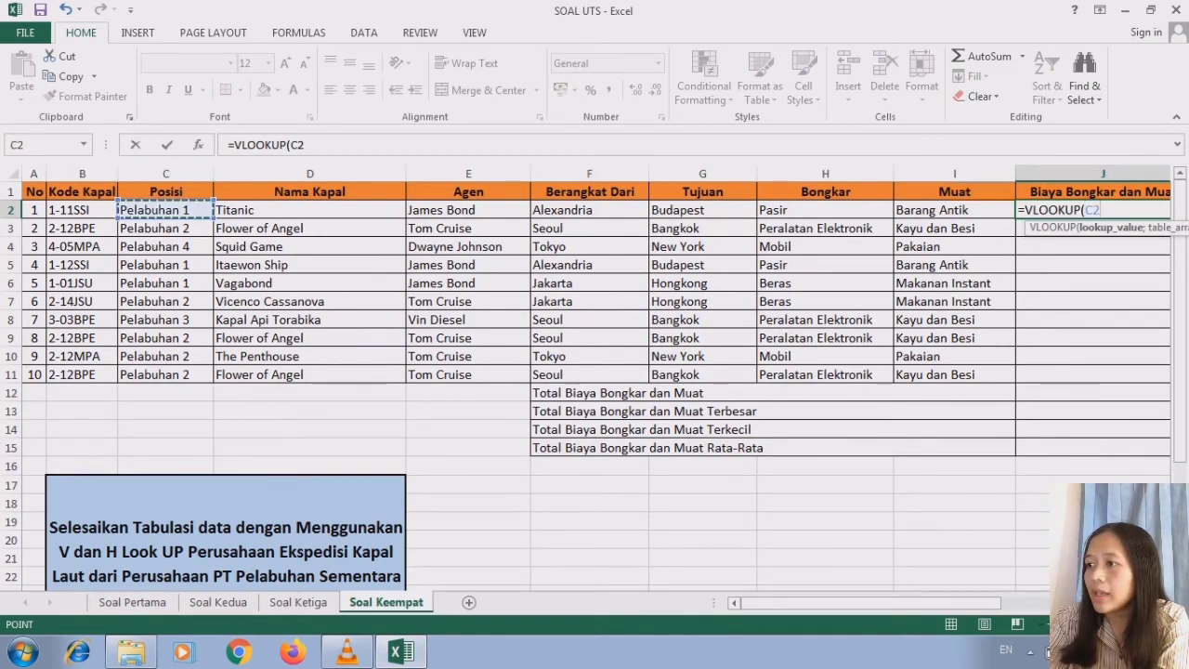
scroll(947, 365, right, 2)
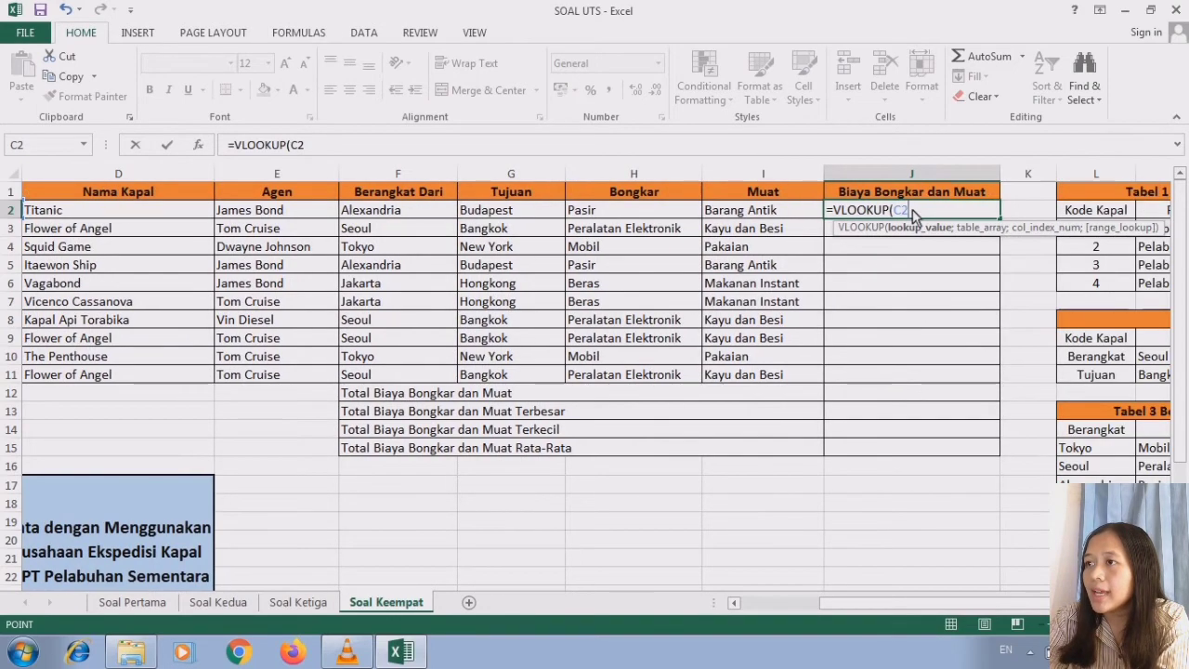
text(;)
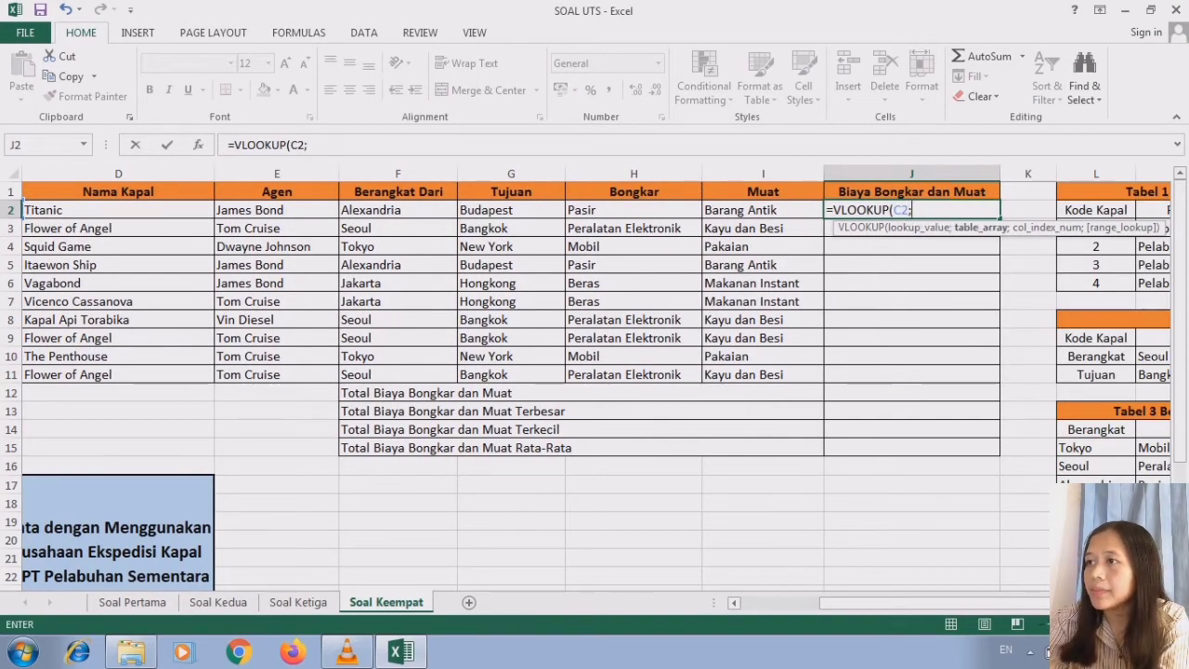
- Set the table array of the J2 formula to the Tabel 5 data as the absolute range $L$28:$N$31
scroll(913, 214, right, 1)
scroll(920, 513, right, 1)
scroll(920, 513, down, 3)
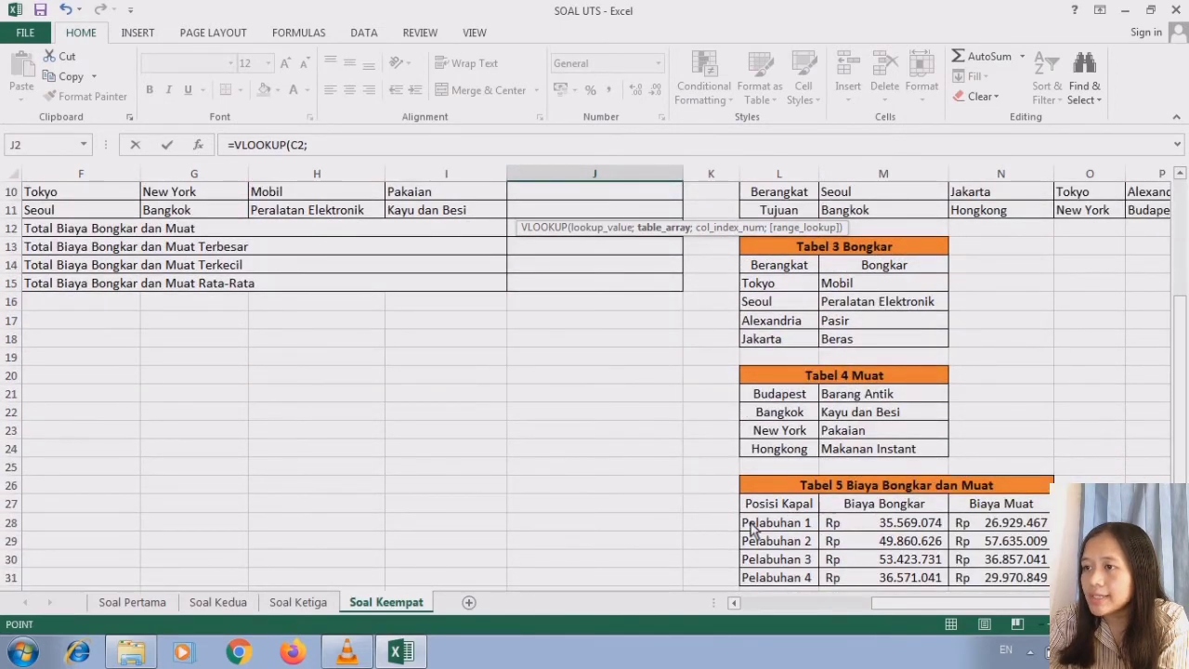
drag(752, 528, 1022, 472)
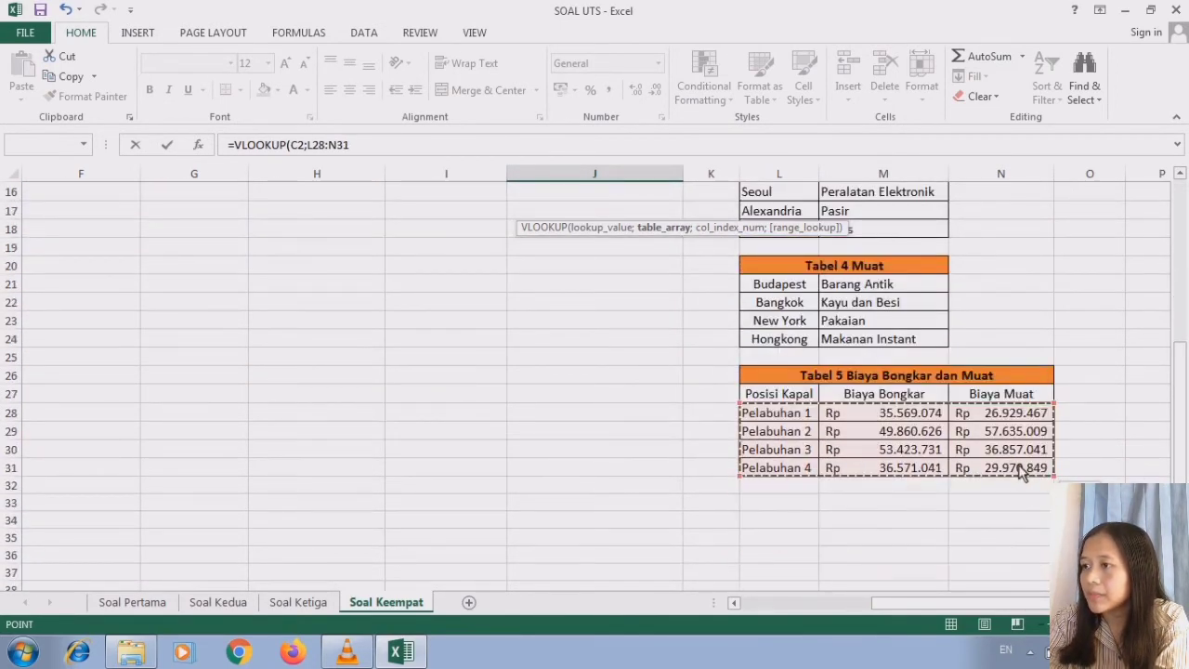
drag(1181, 473, 1168, 171)
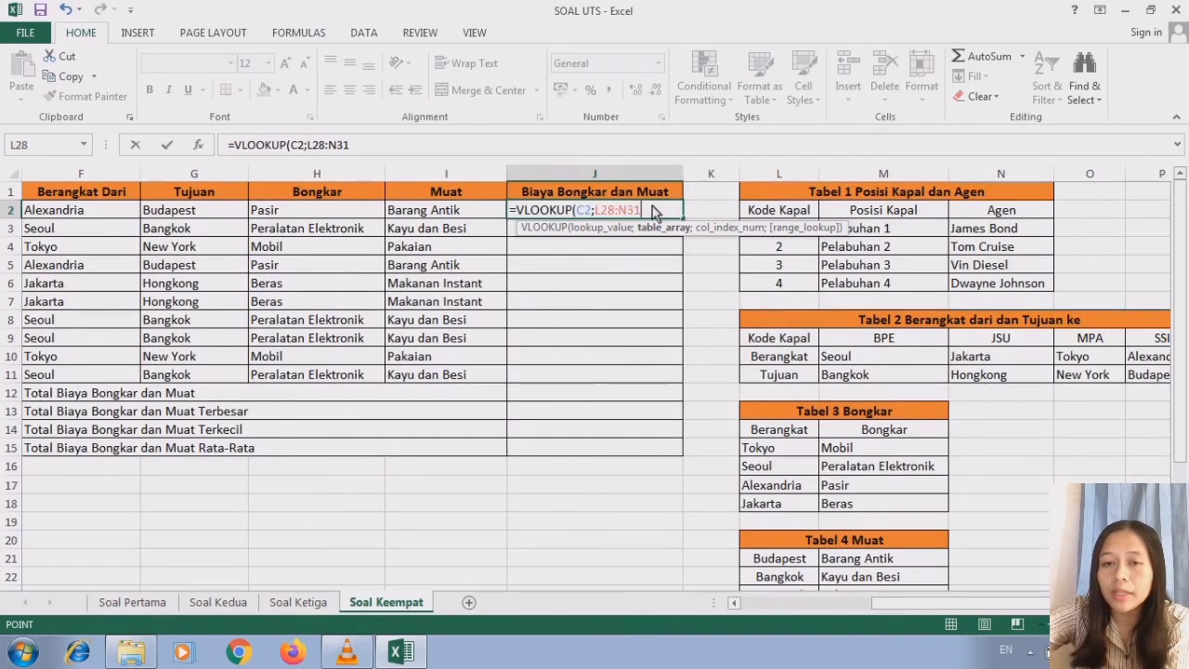
key(F4)
text(;)
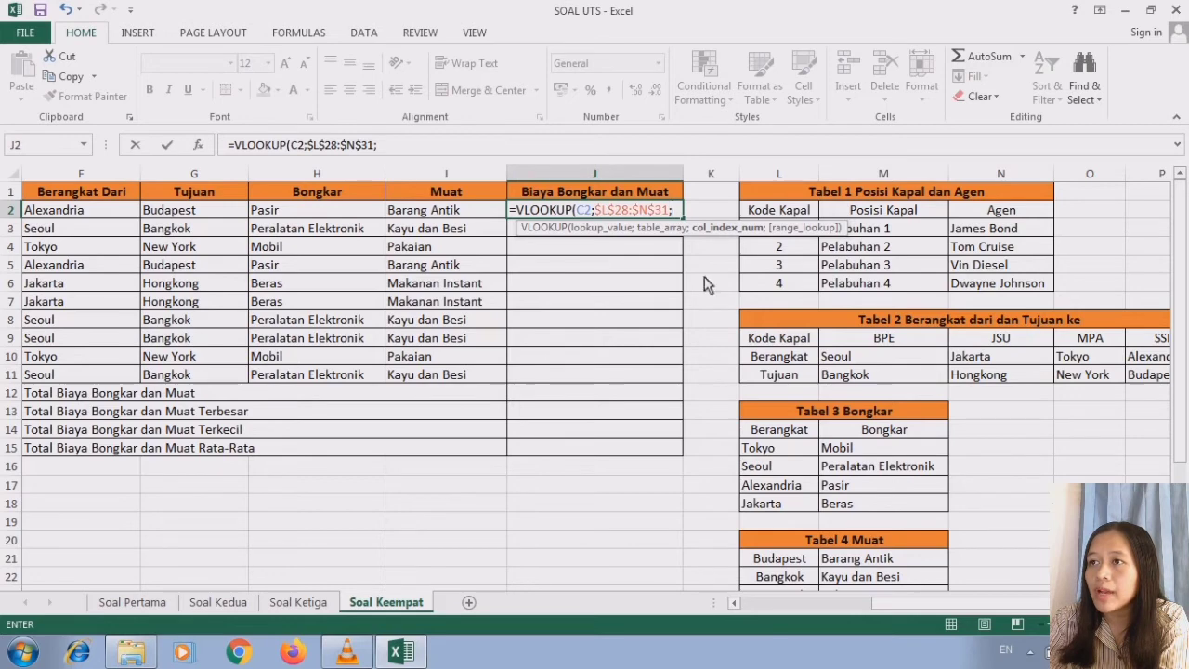
- Complete the first VLOOKUP in J2 with column index 2 for Biaya Bongkar and range lookup 0
scroll(836, 418, down, 3)
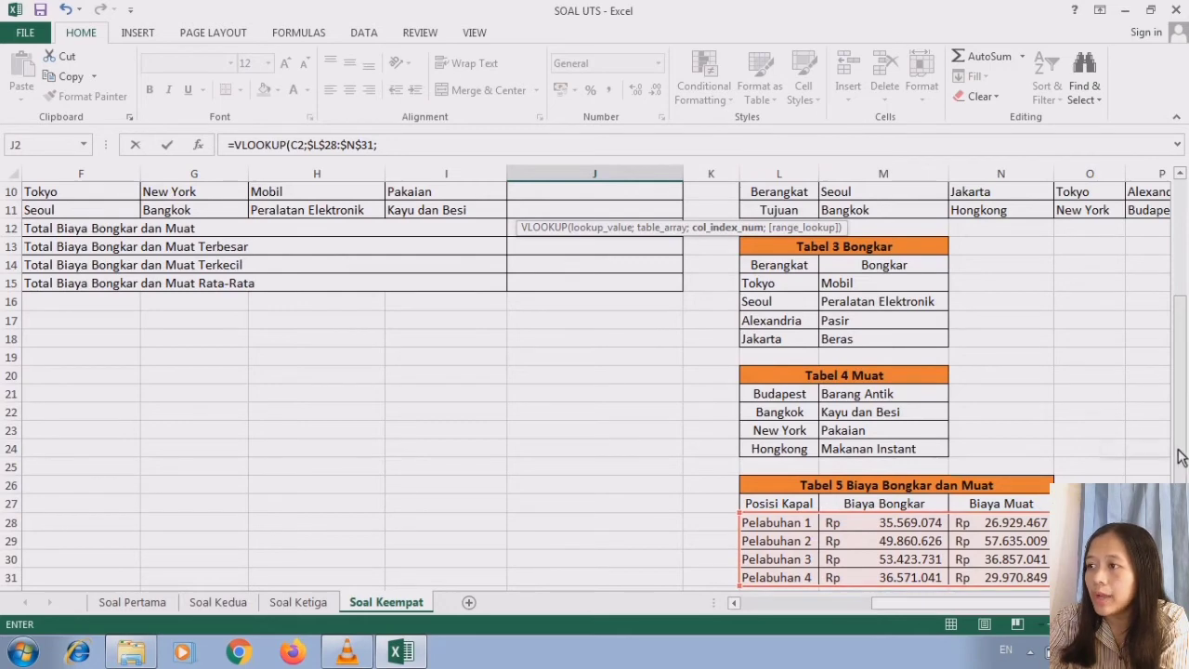
scroll(1178, 455, up, 3)
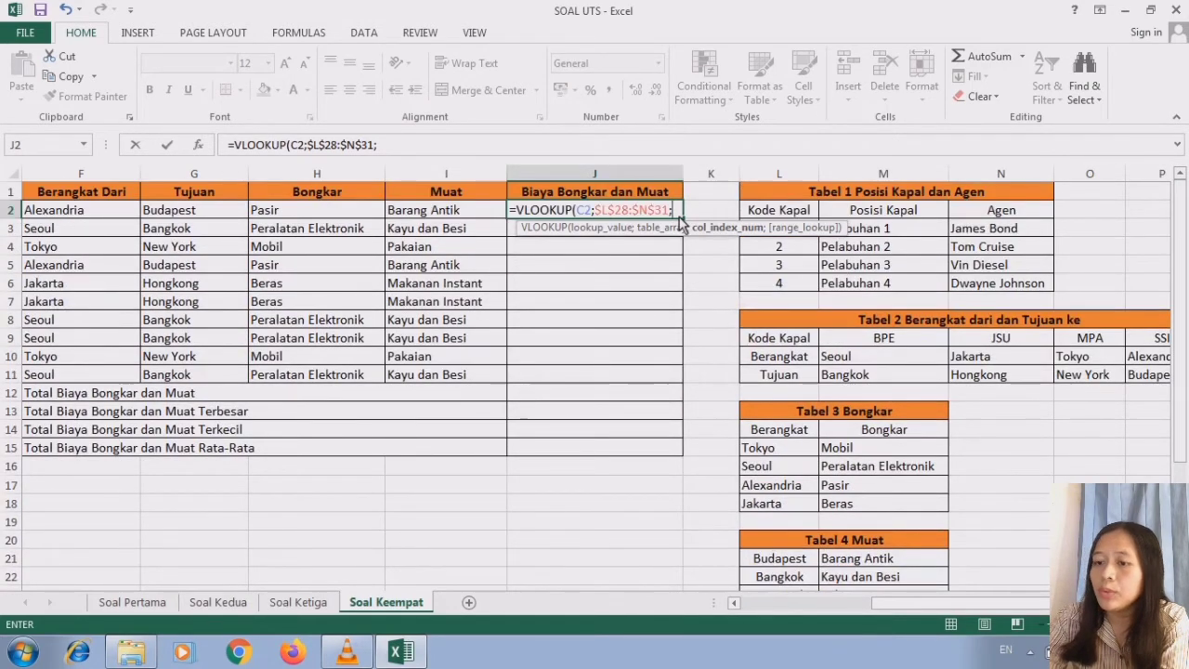
text(;)
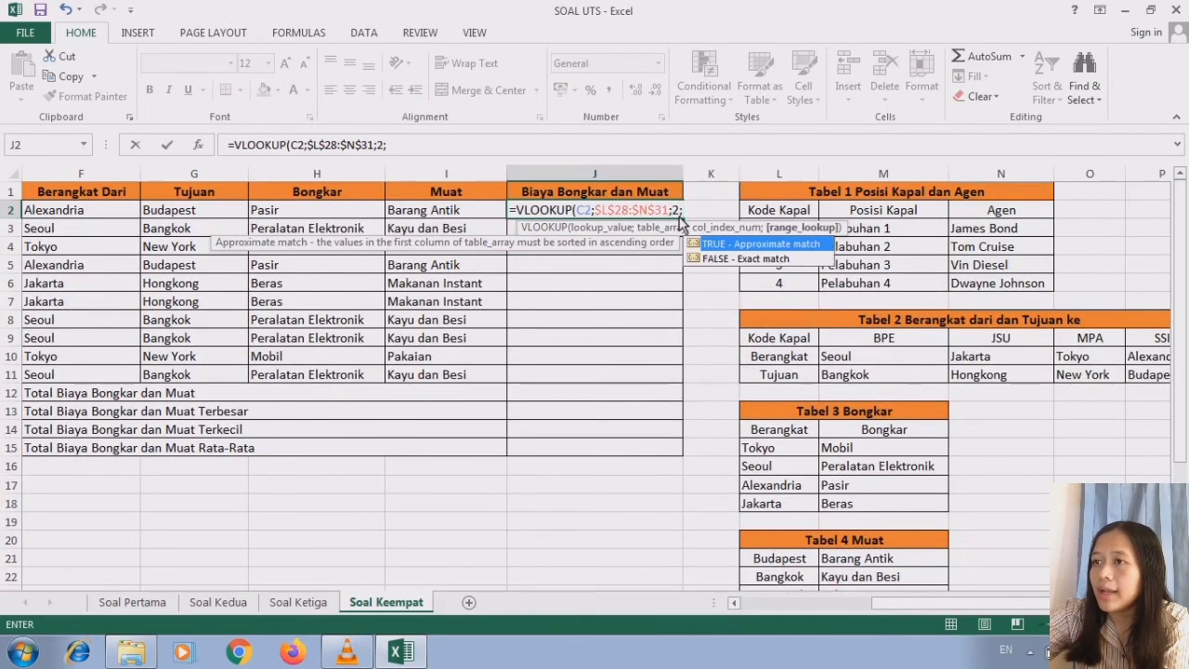
text(0)
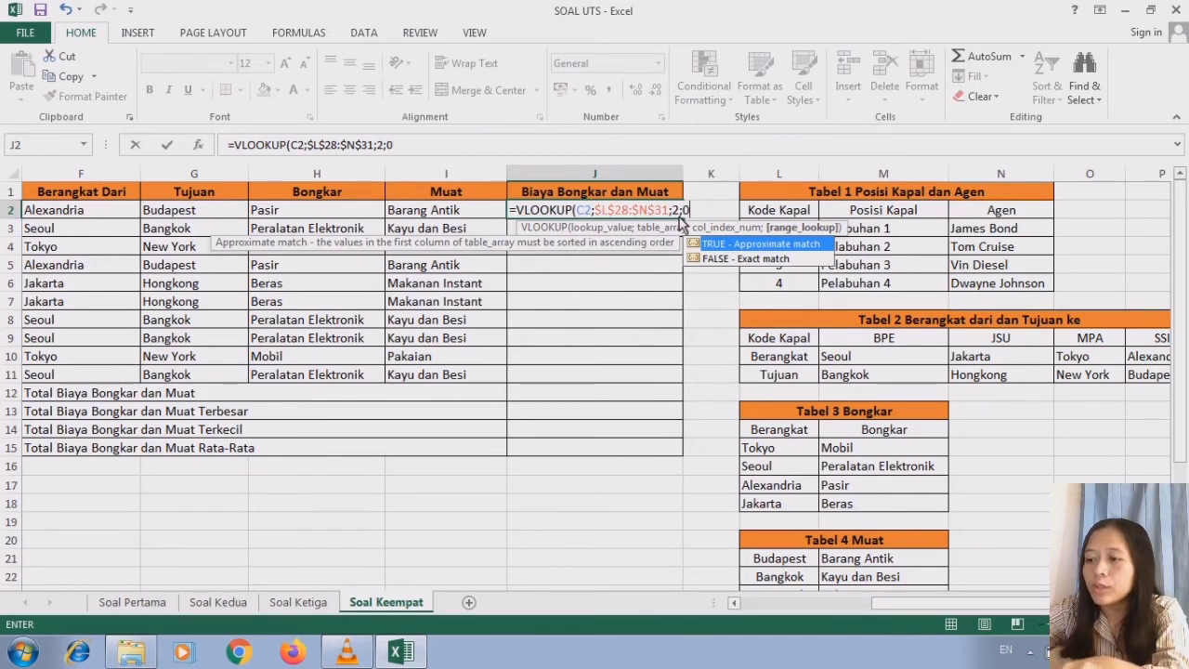
text())
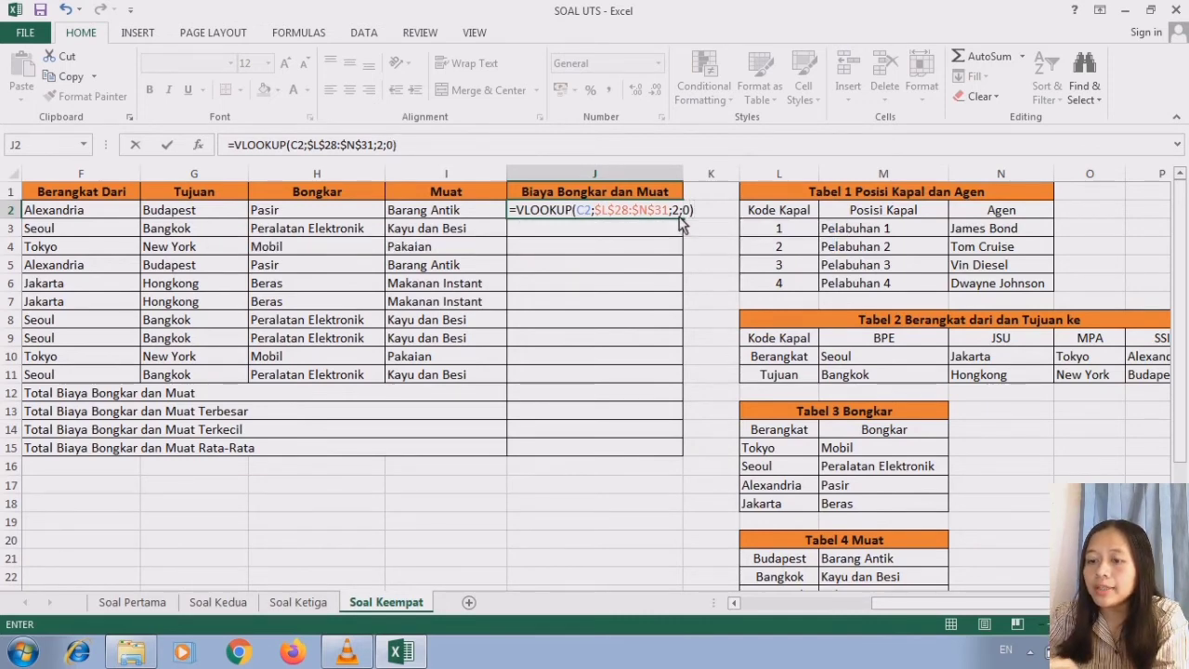
text(+)
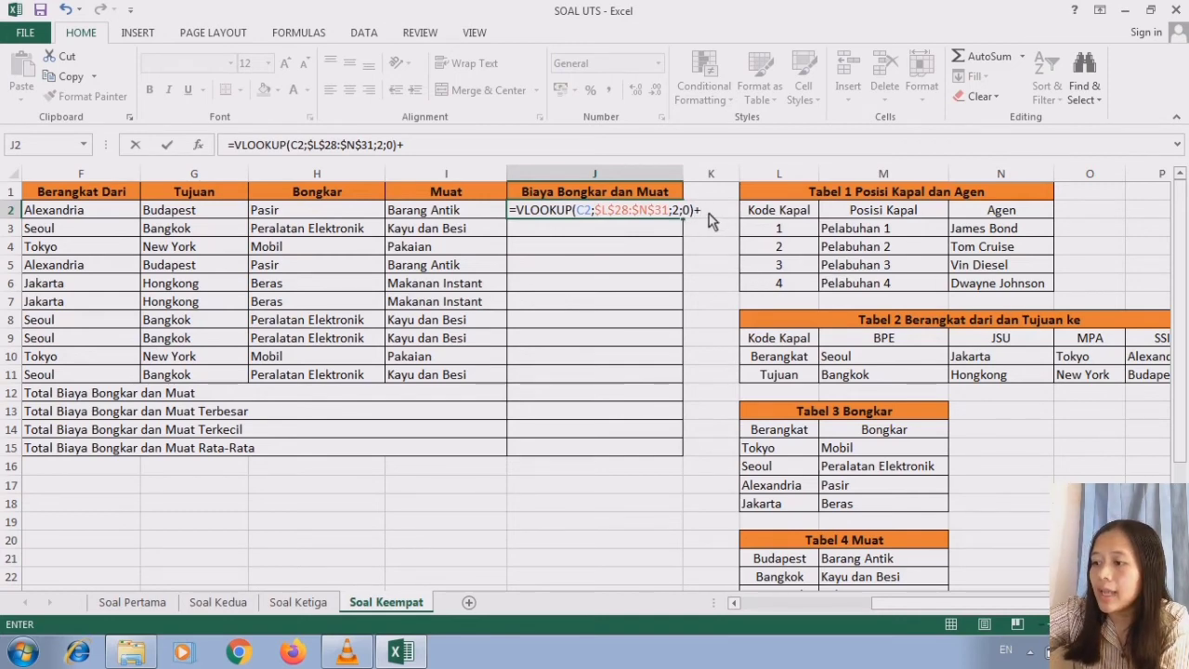
text(=)
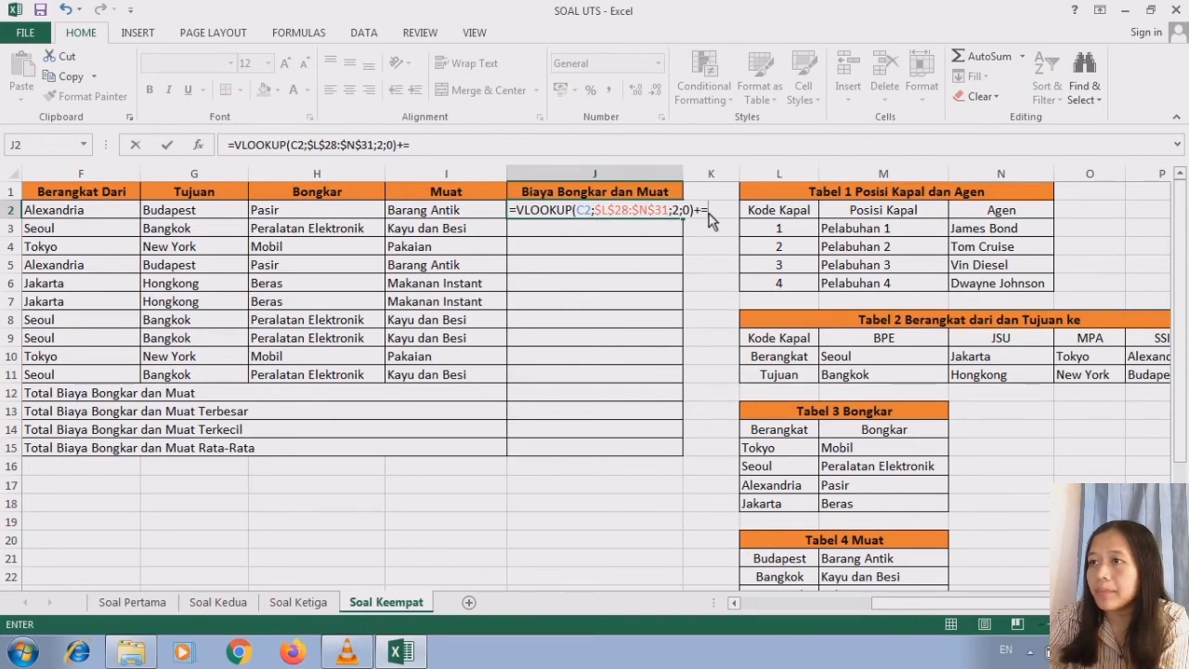
text(v)
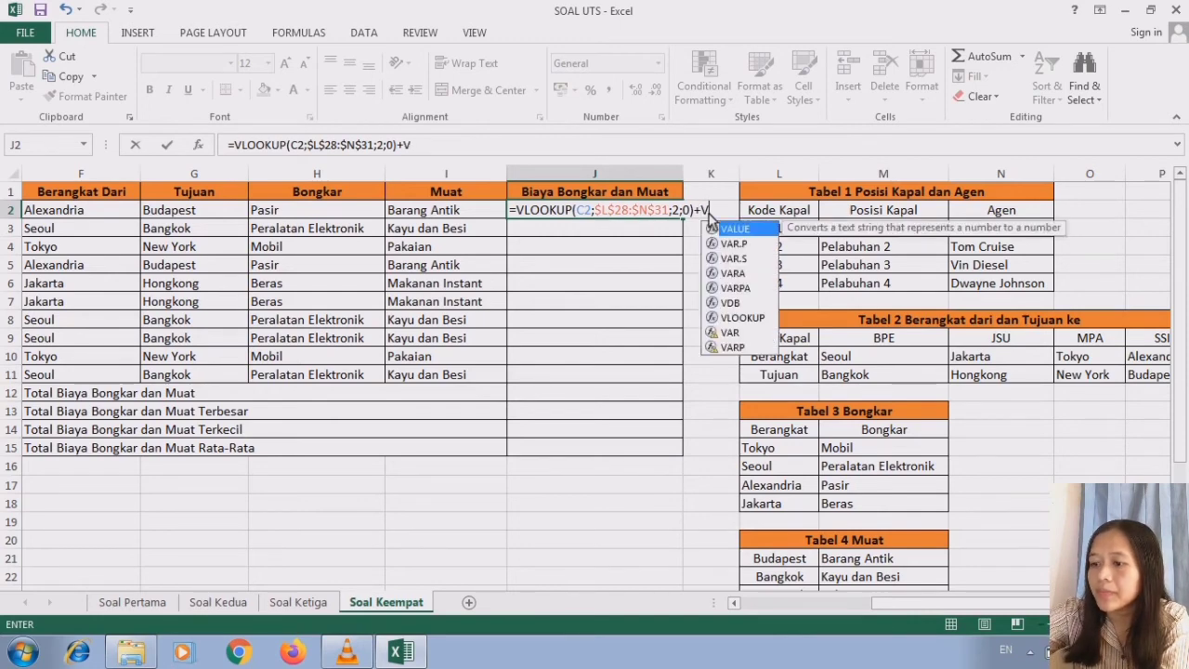
- Add a second VLOOKUP to the J2 formula with a plus sign, using C2 as its lookup value
double_click(743, 317)
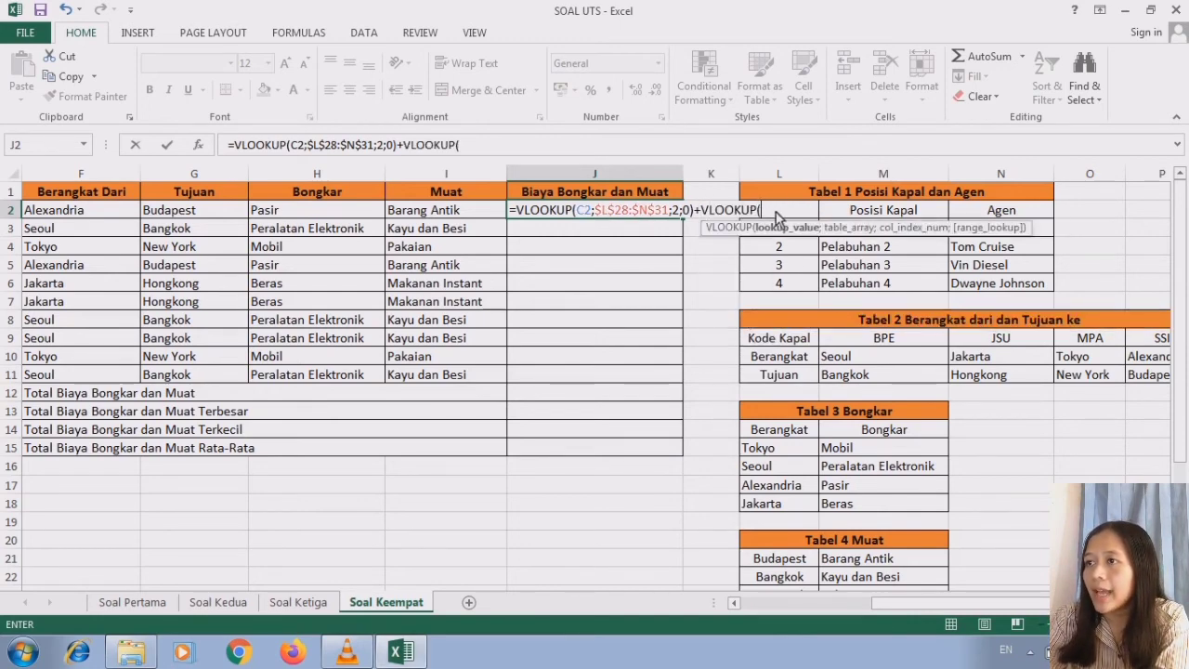
click(733, 602)
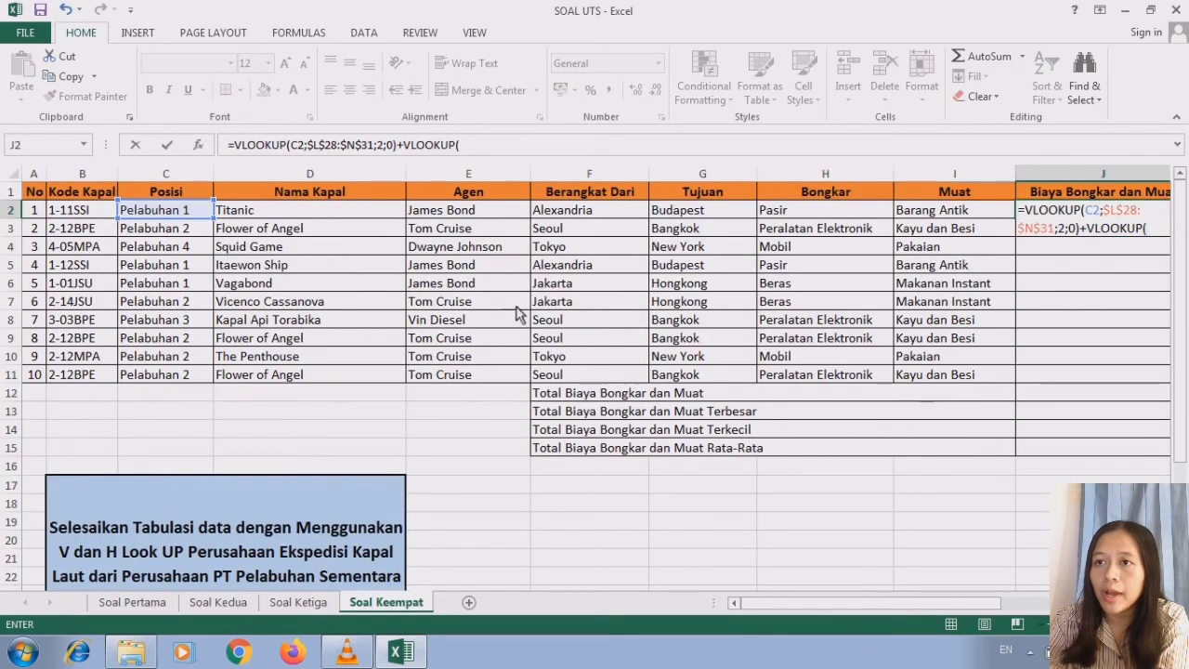
scroll(785, 220, right, 5)
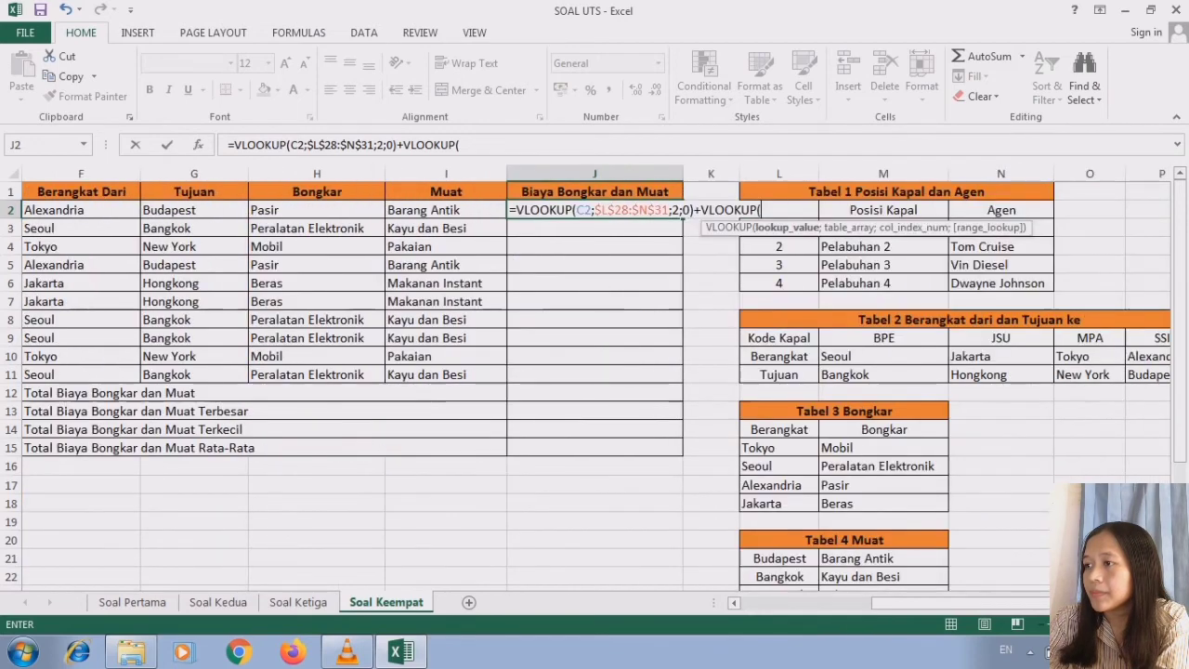
text(C2)
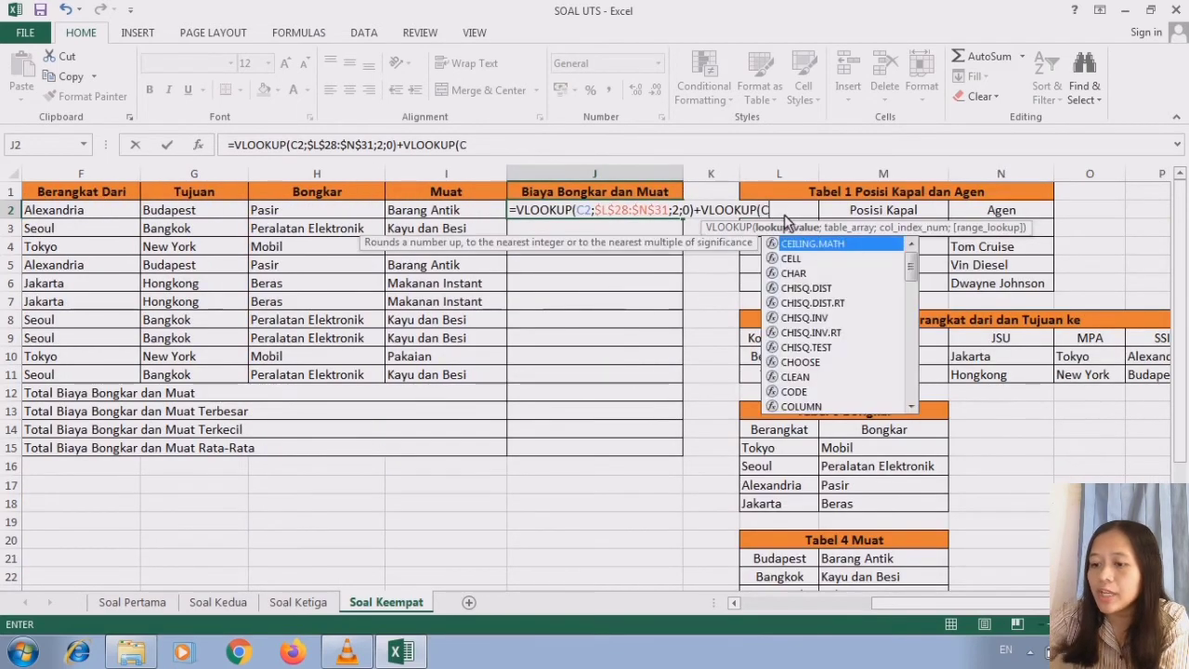
text(;)
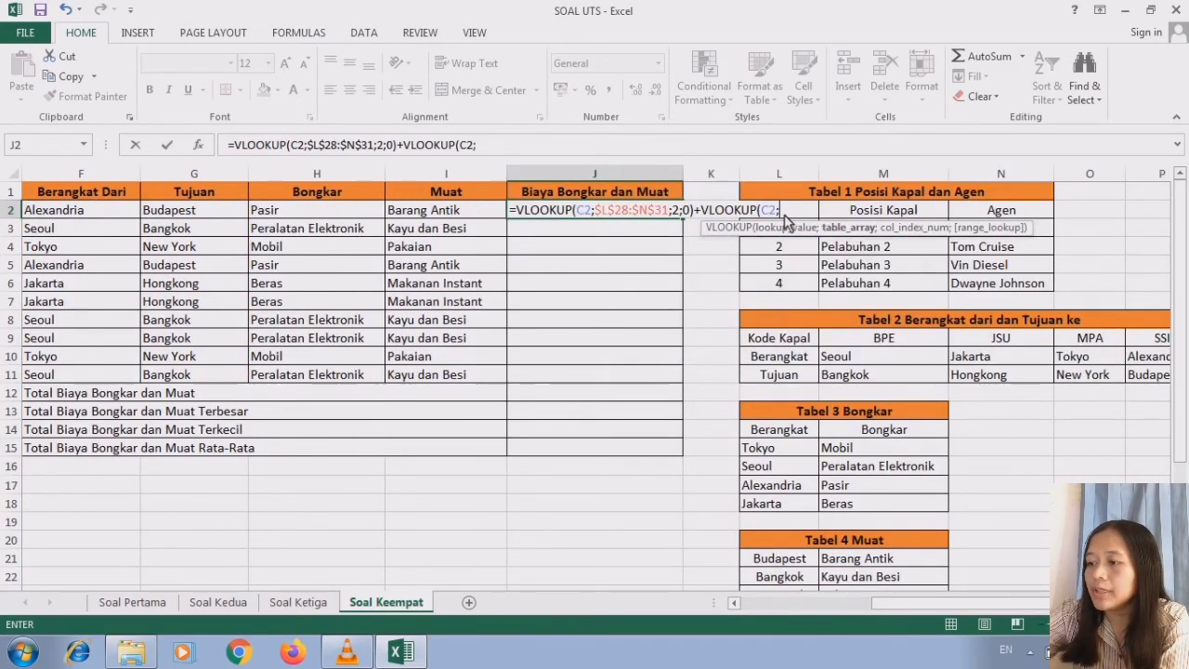
- Set the table array of the second VLOOKUP in J2 to the Tabel 5 data as the absolute range $L$28:$N$31
scroll(1184, 389, down, 3)
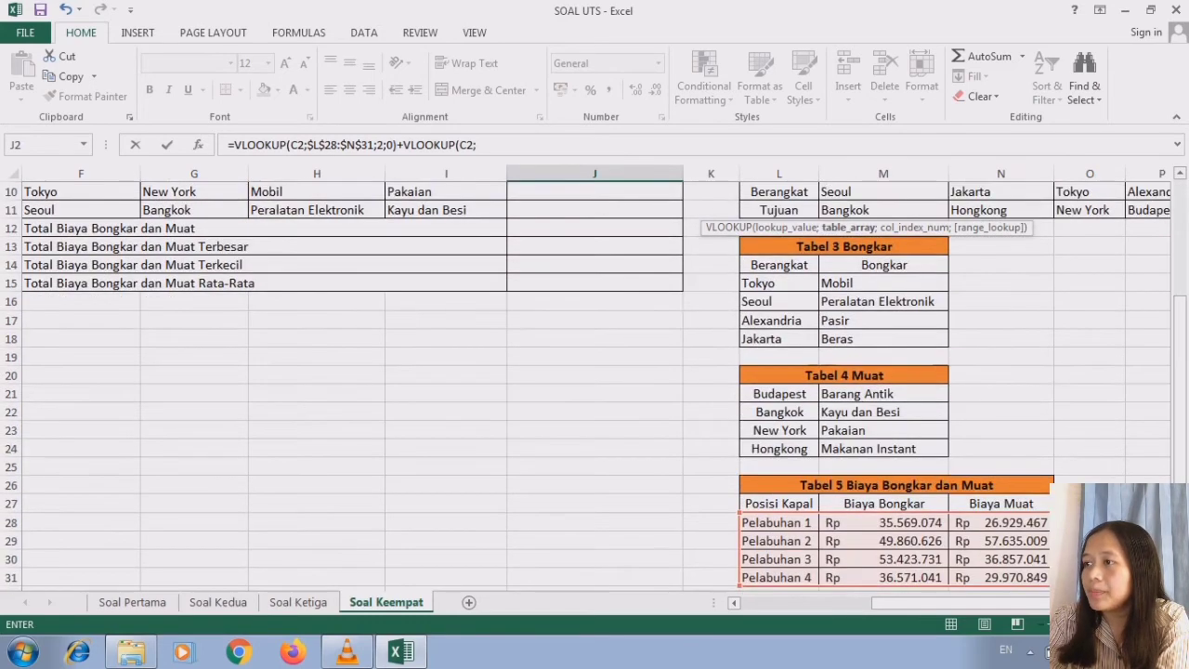
drag(762, 528, 983, 584)
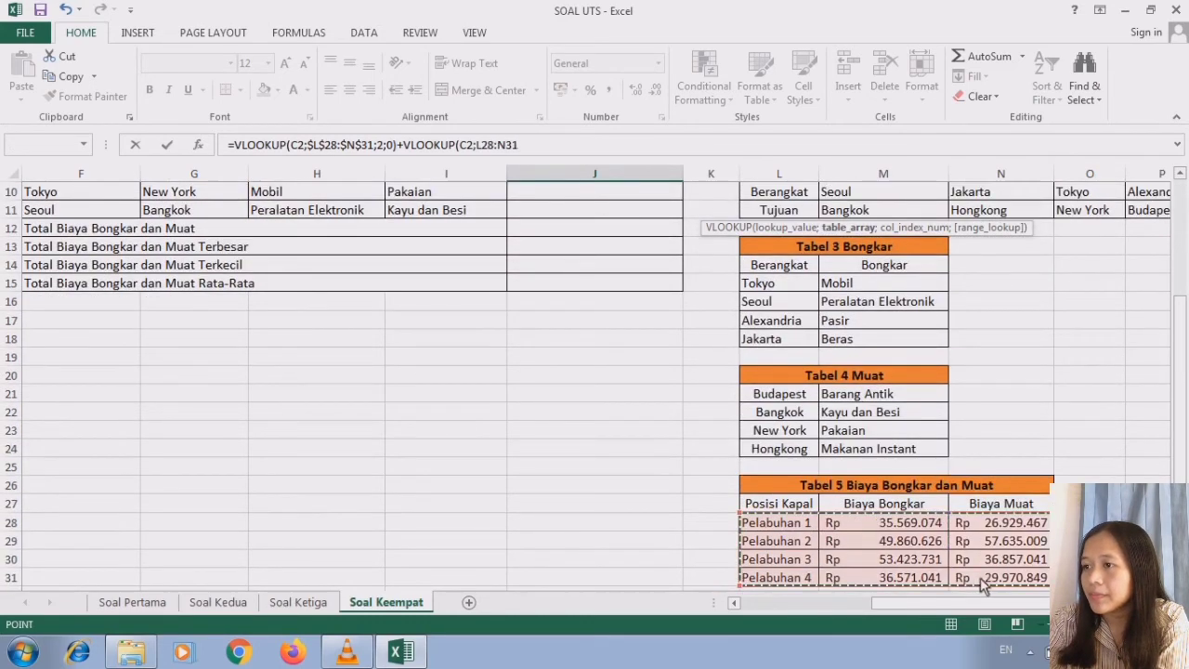
scroll(838, 211, up, 3)
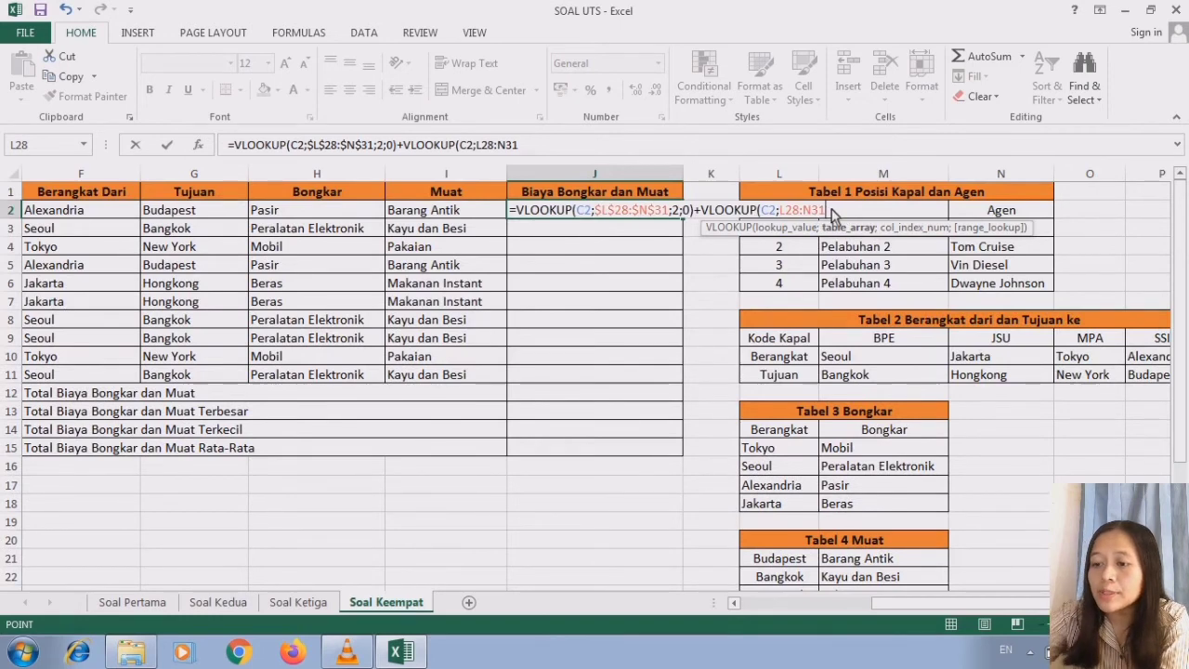
key(F4)
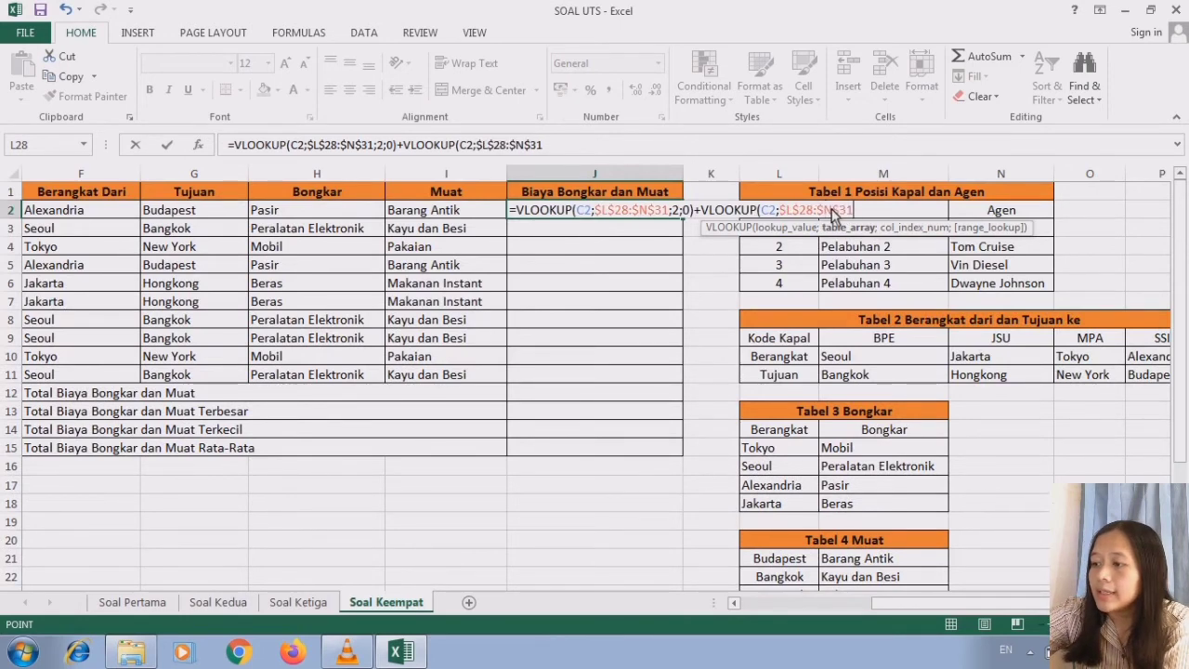
text(;)
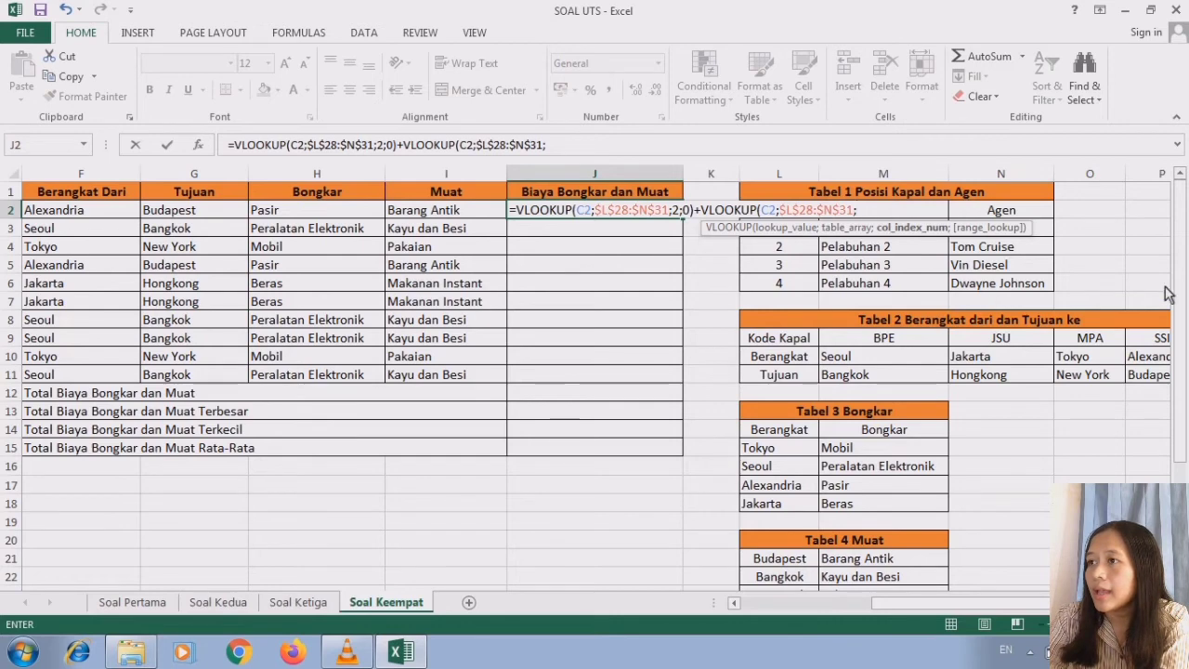
drag(1178, 294, 1177, 301)
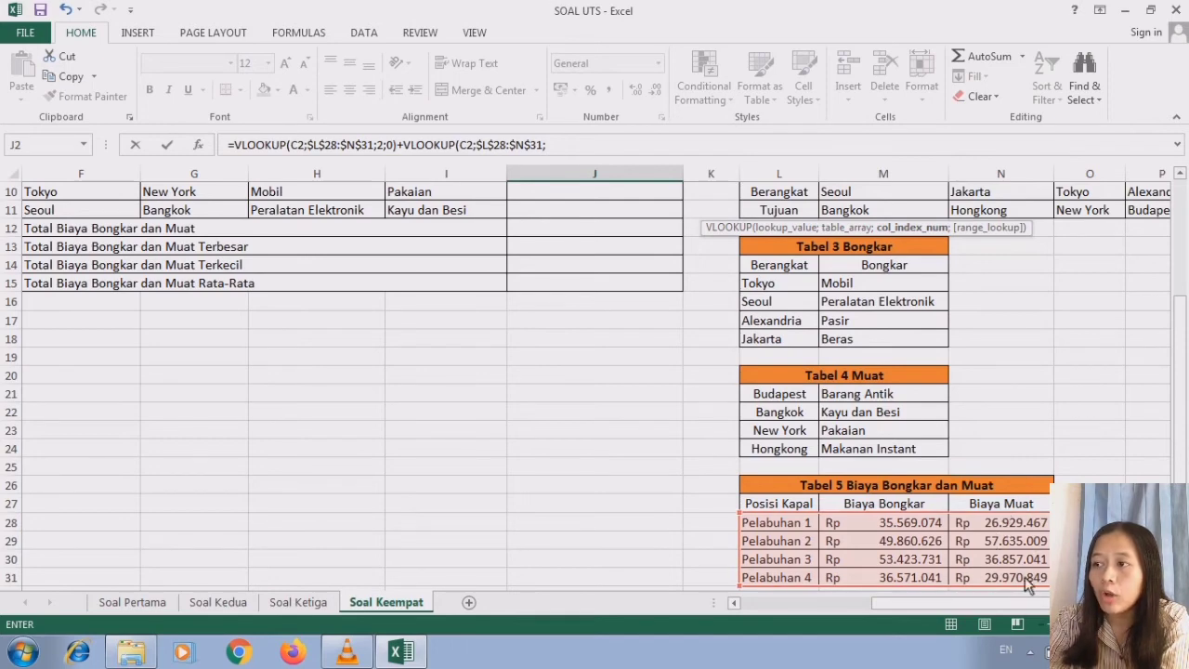
- Complete the second VLOOKUP in J2 with column index 3 for Biaya Muat and range lookup 0
drag(1178, 453, 1178, 334)
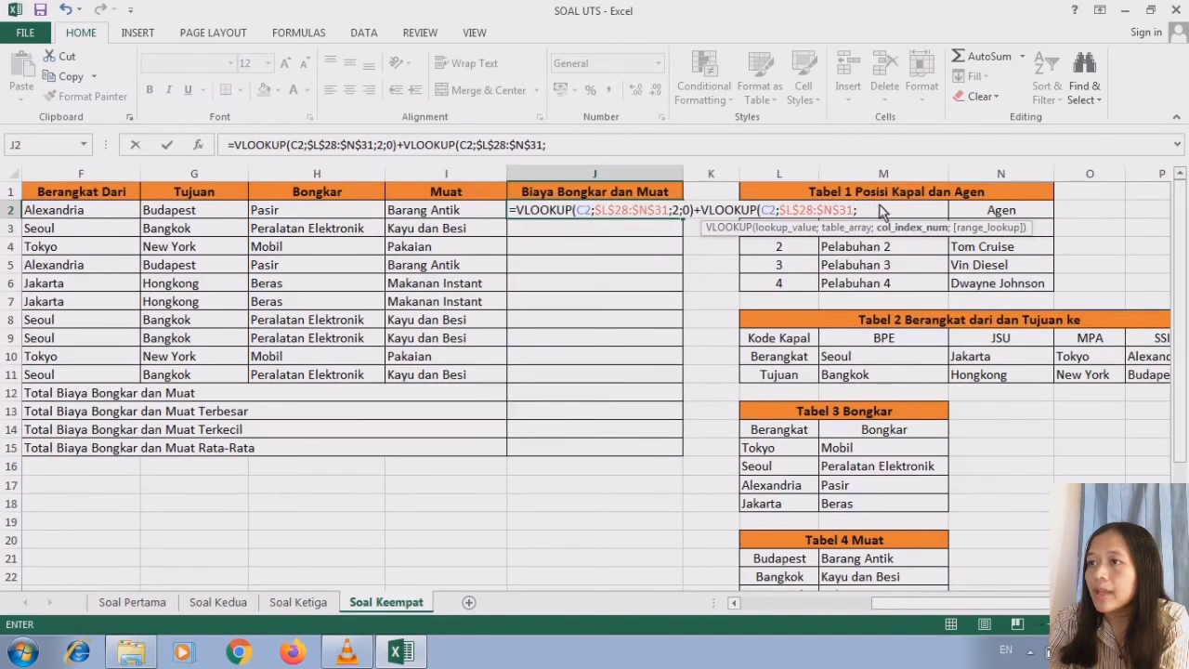
text(3)
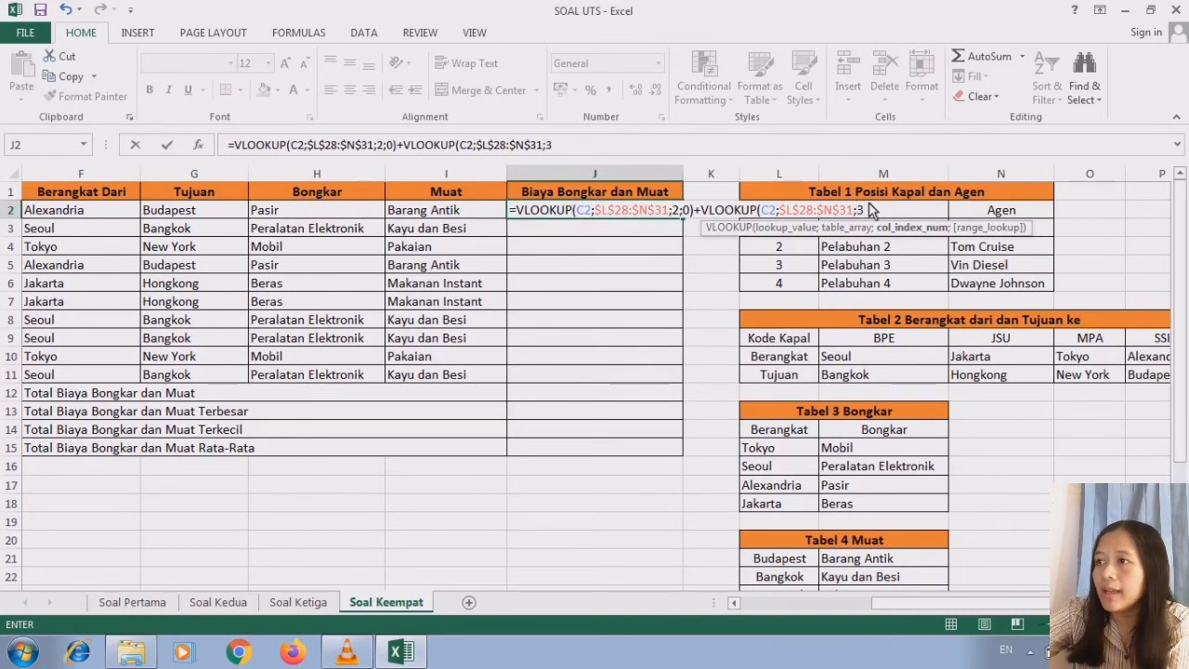
text(;0)
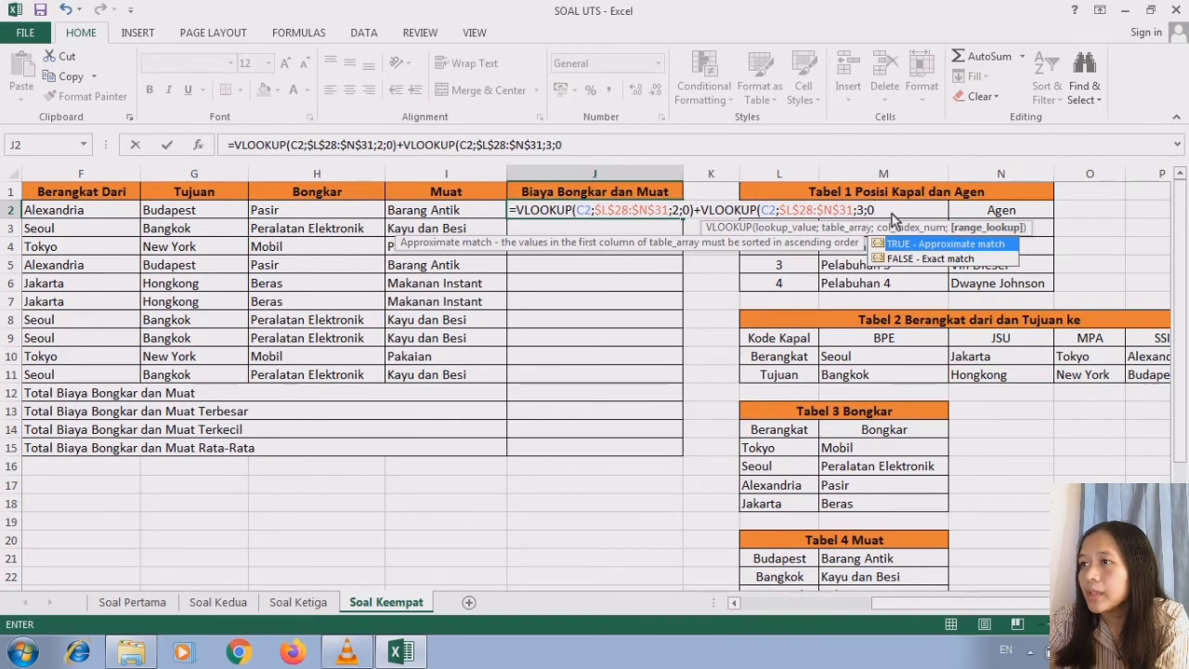
text())
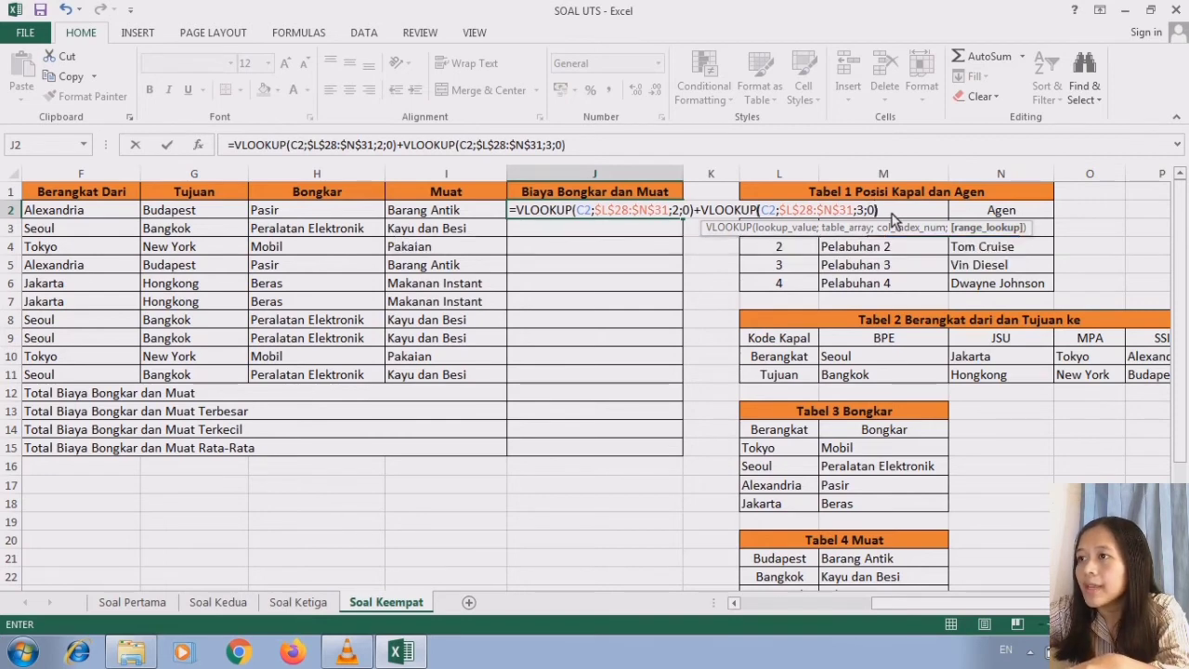
key(Return)
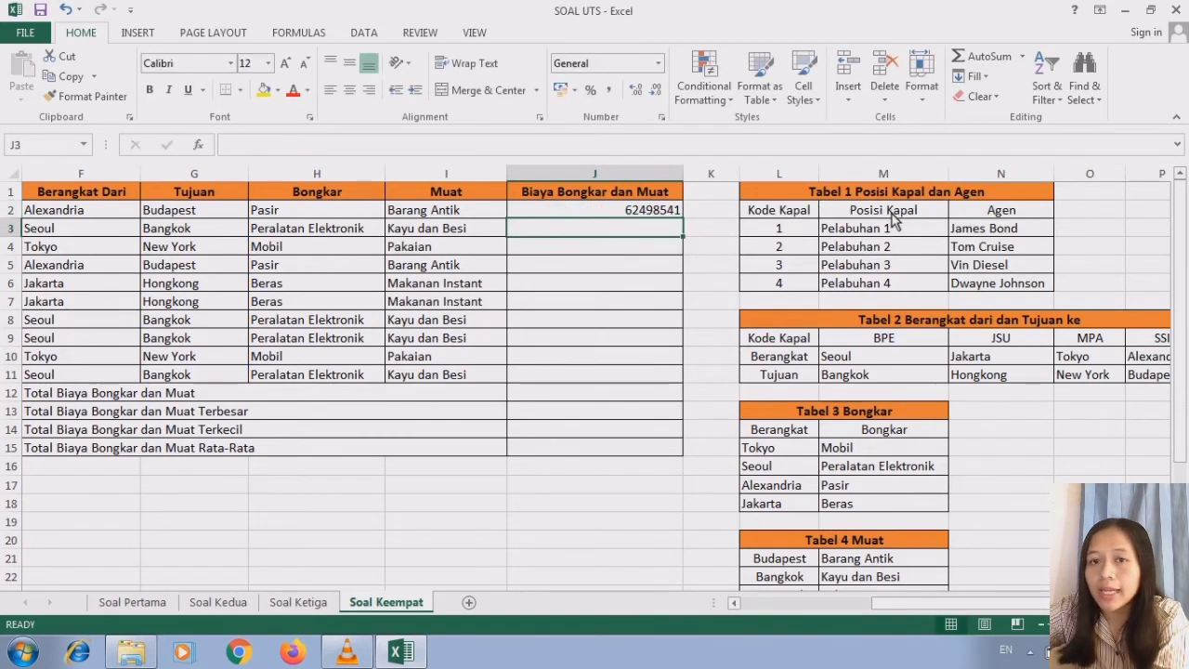
- Fill the J2 formula down the Biaya Bongkar dan Muat column through J11
click(613, 213)
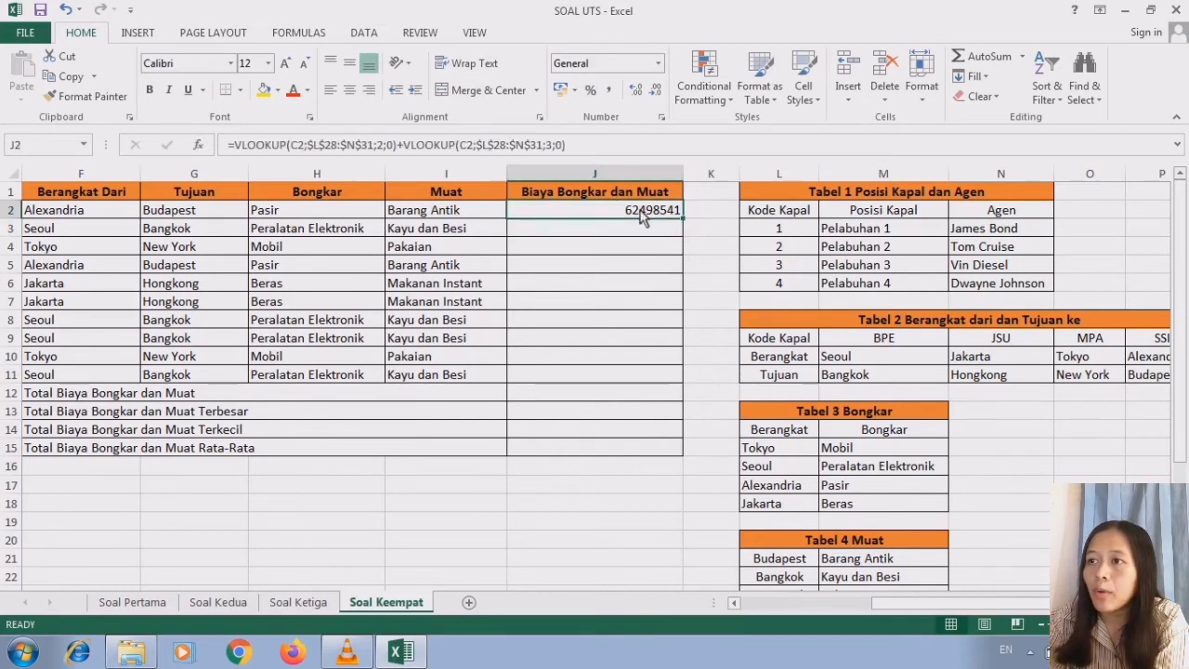
click(734, 602)
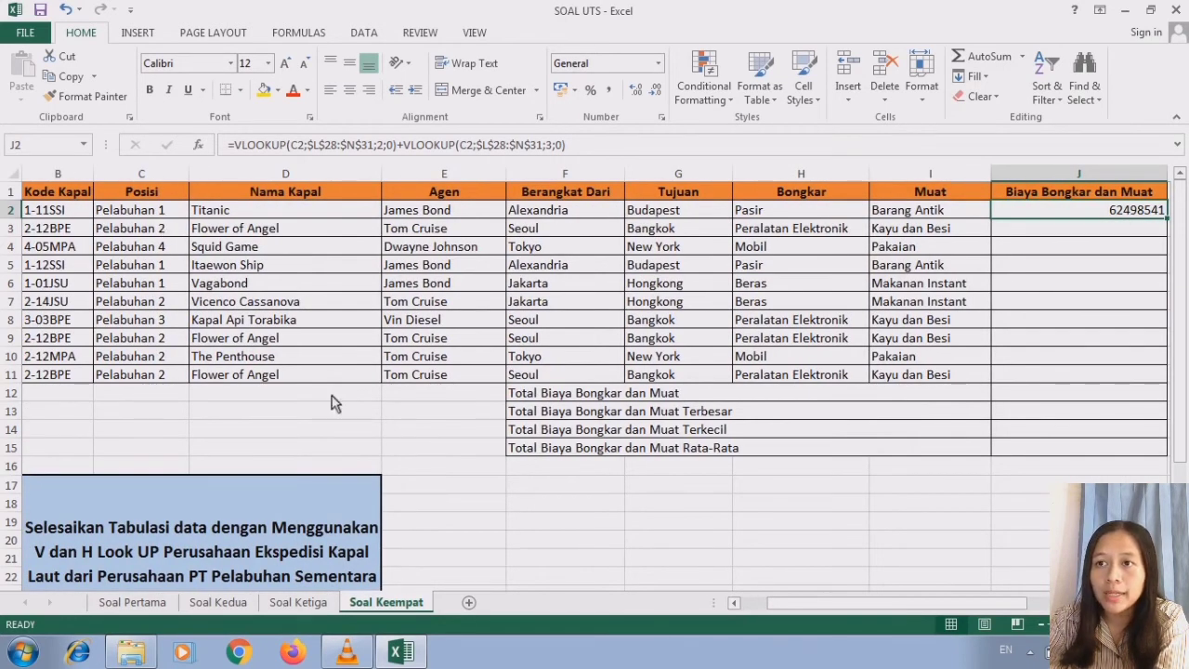
click(1165, 603)
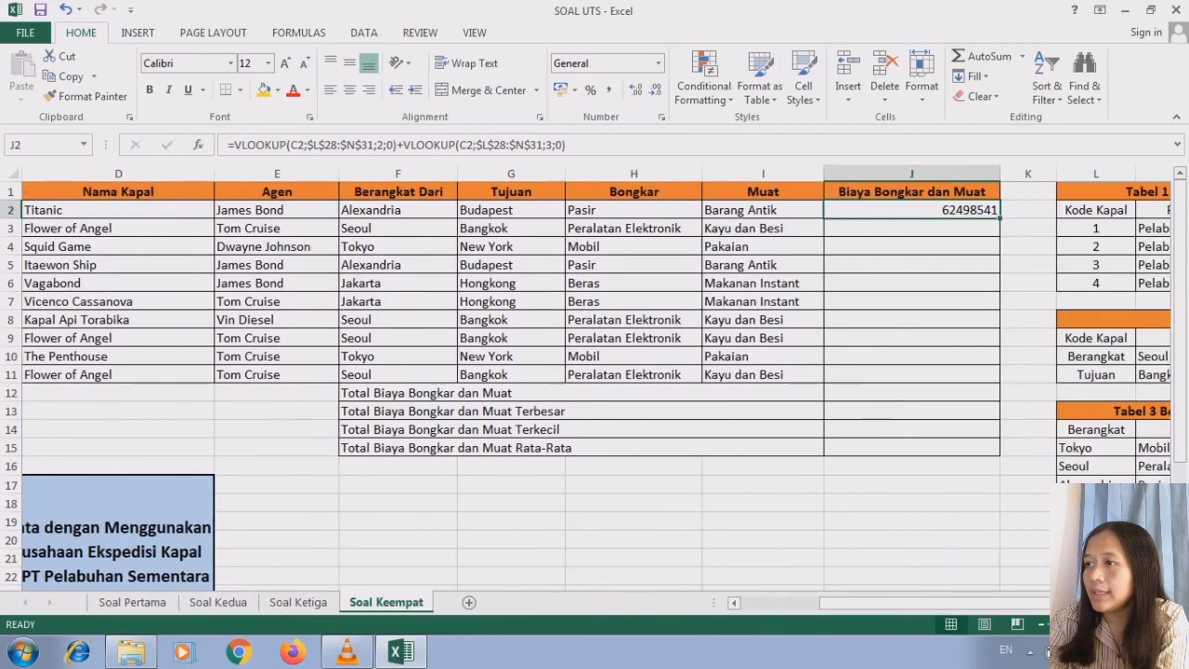
click(1165, 602)
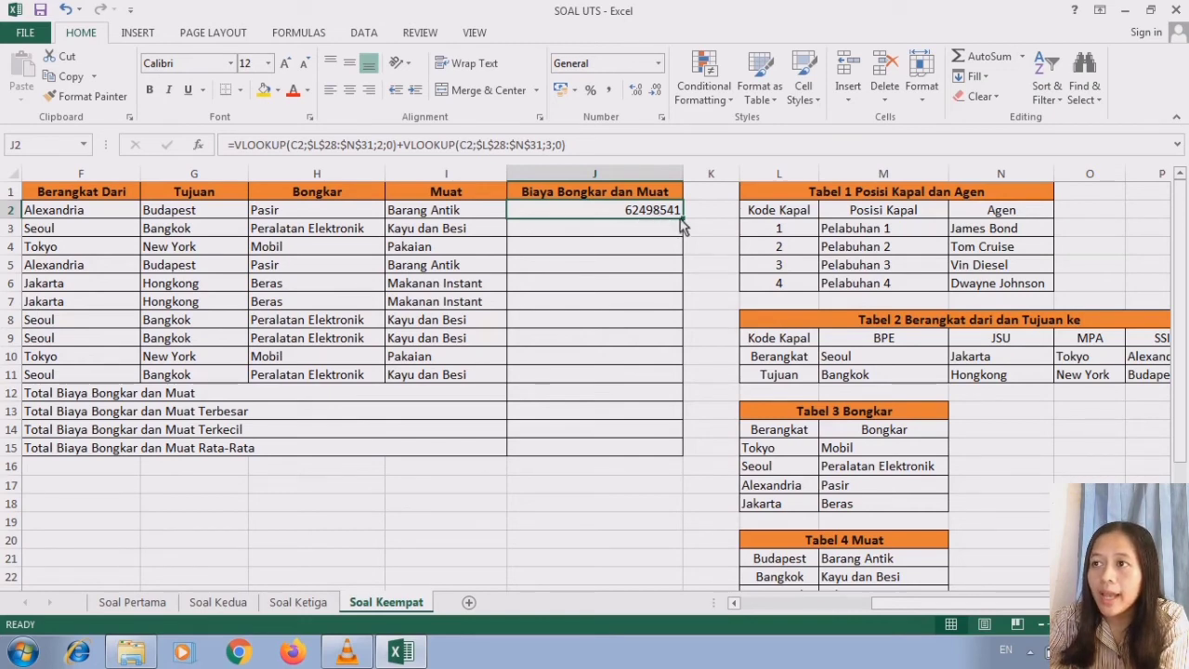
drag(684, 220, 676, 386)
click(671, 378)
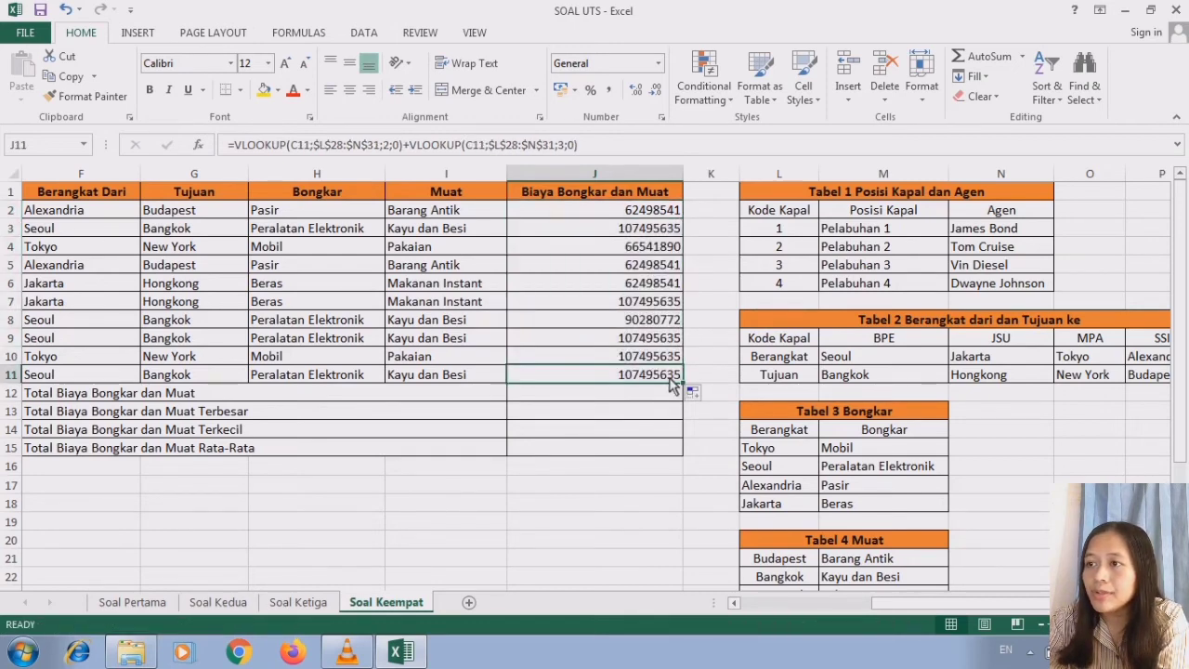
- Calculate Total Biaya Bongkar dan Muat in J12 with =SUM(J2:J11)
click(733, 603)
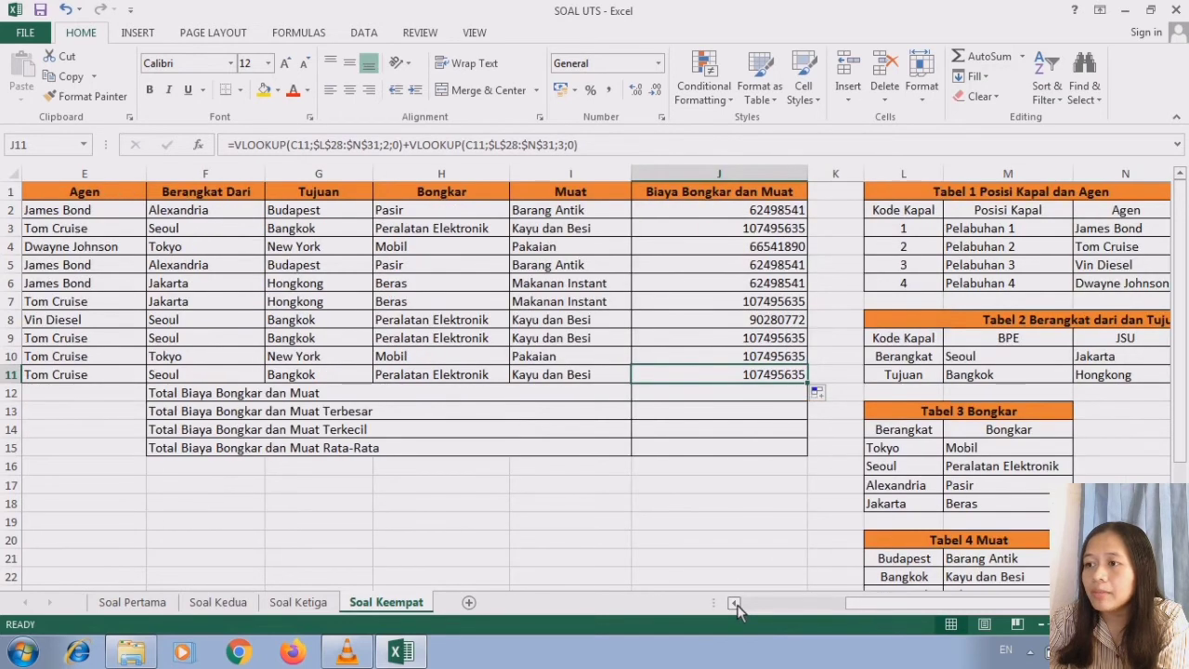
click(520, 400)
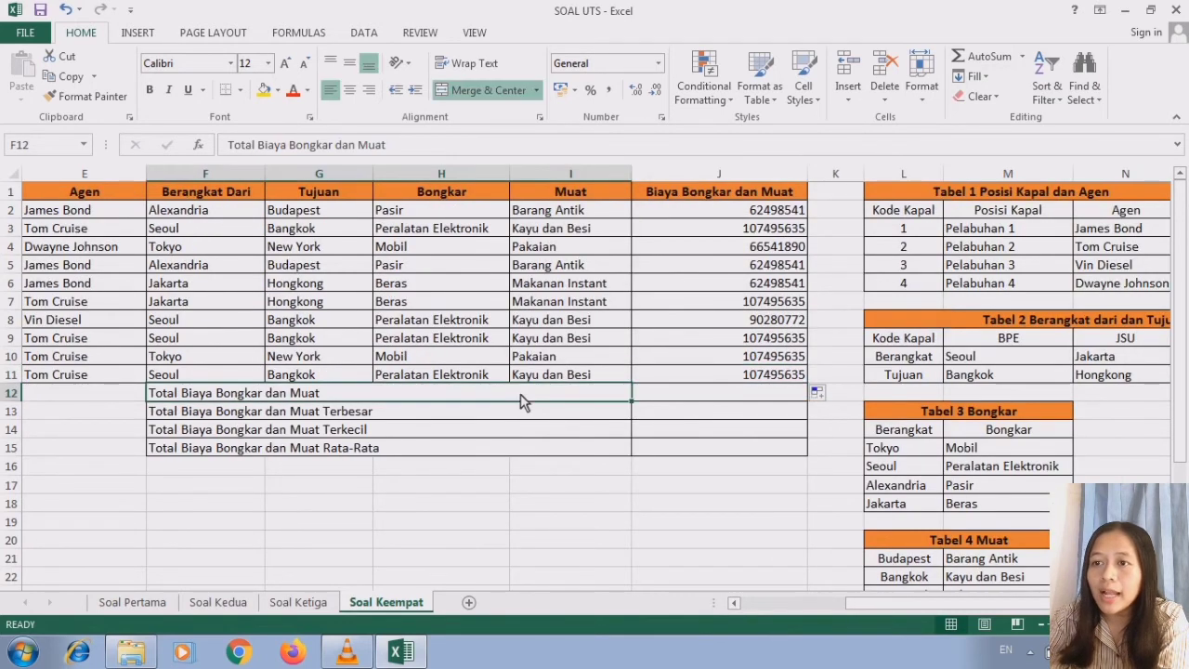
click(699, 402)
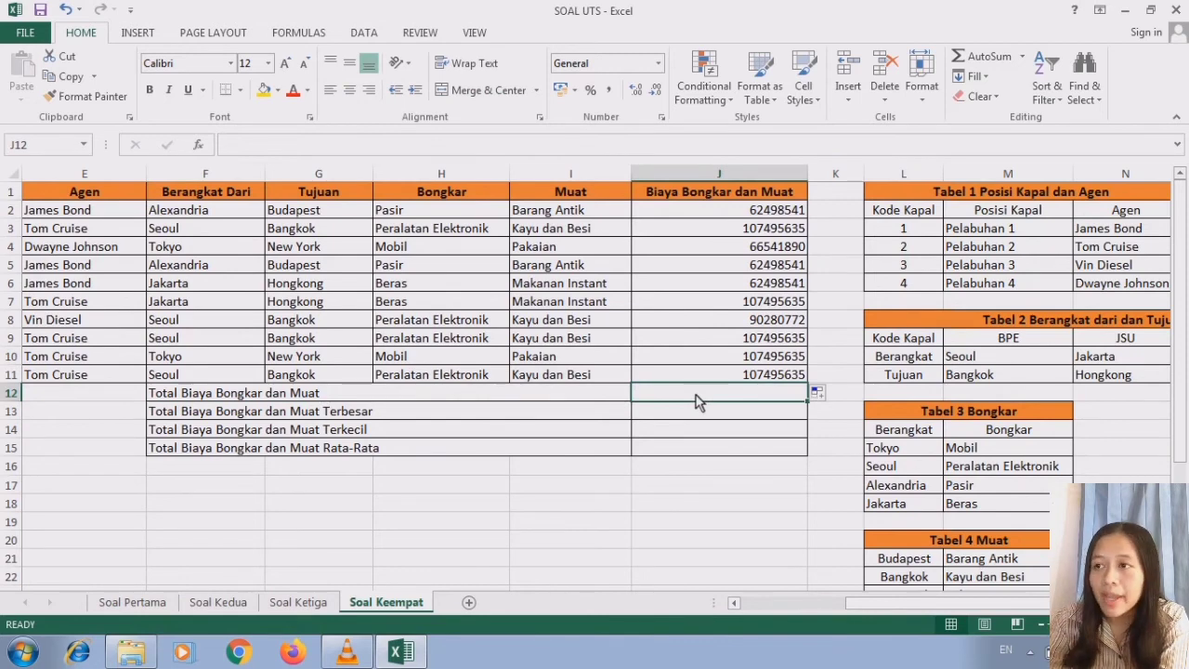
text(=)
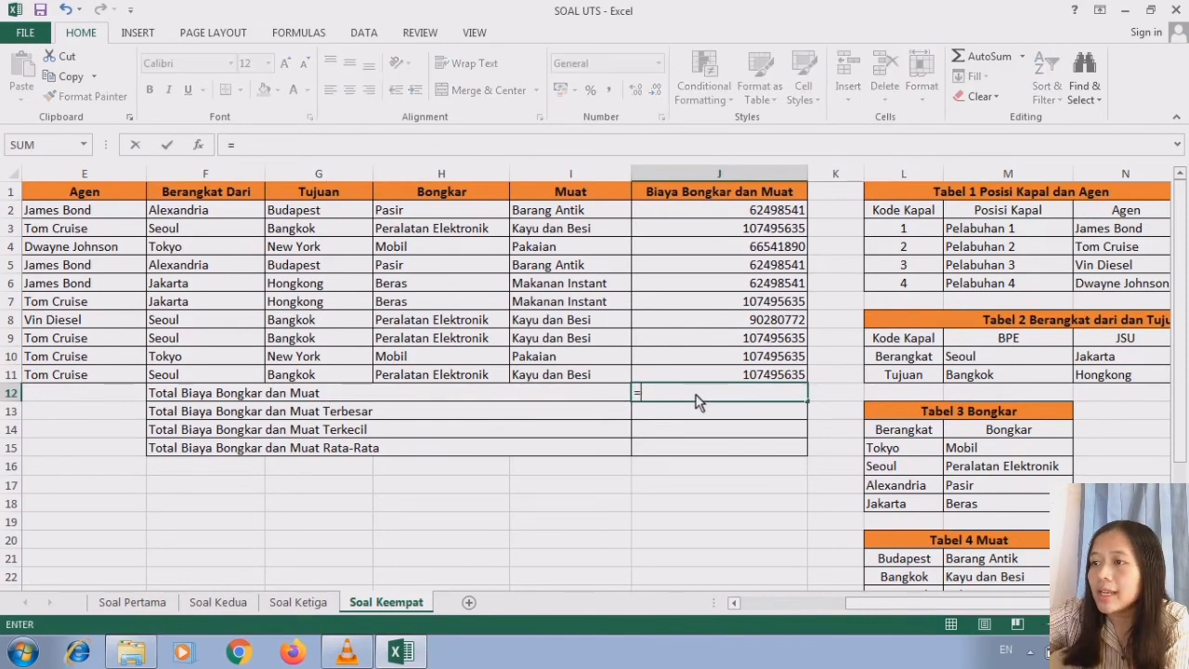
text(SUM)
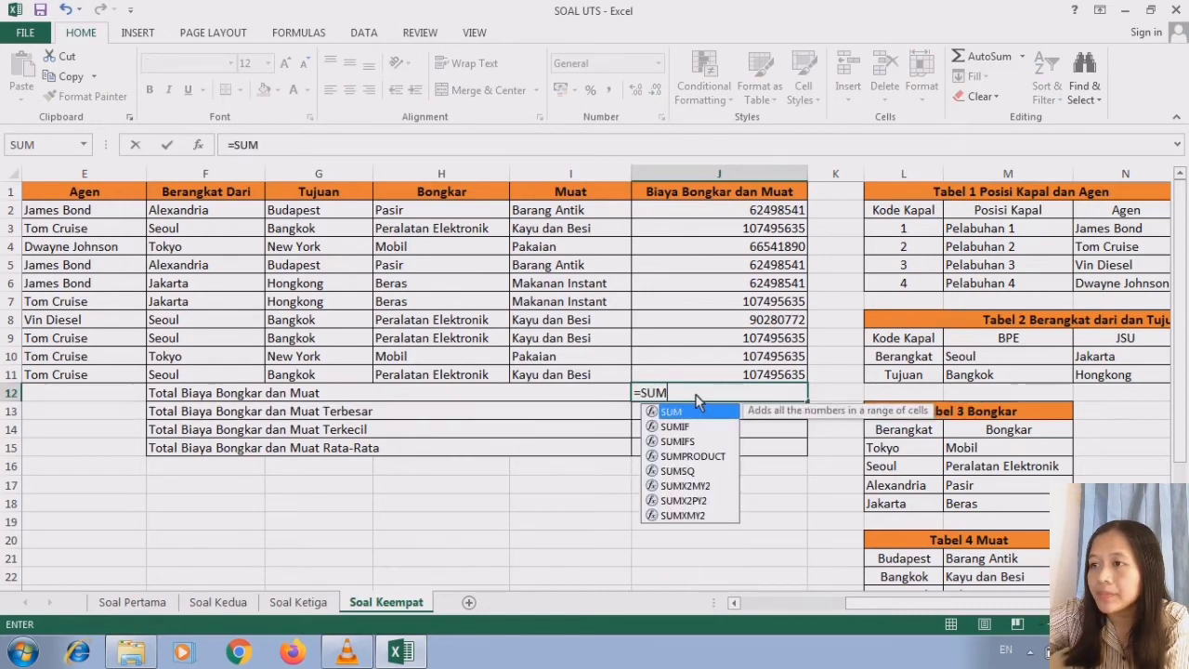
text(()
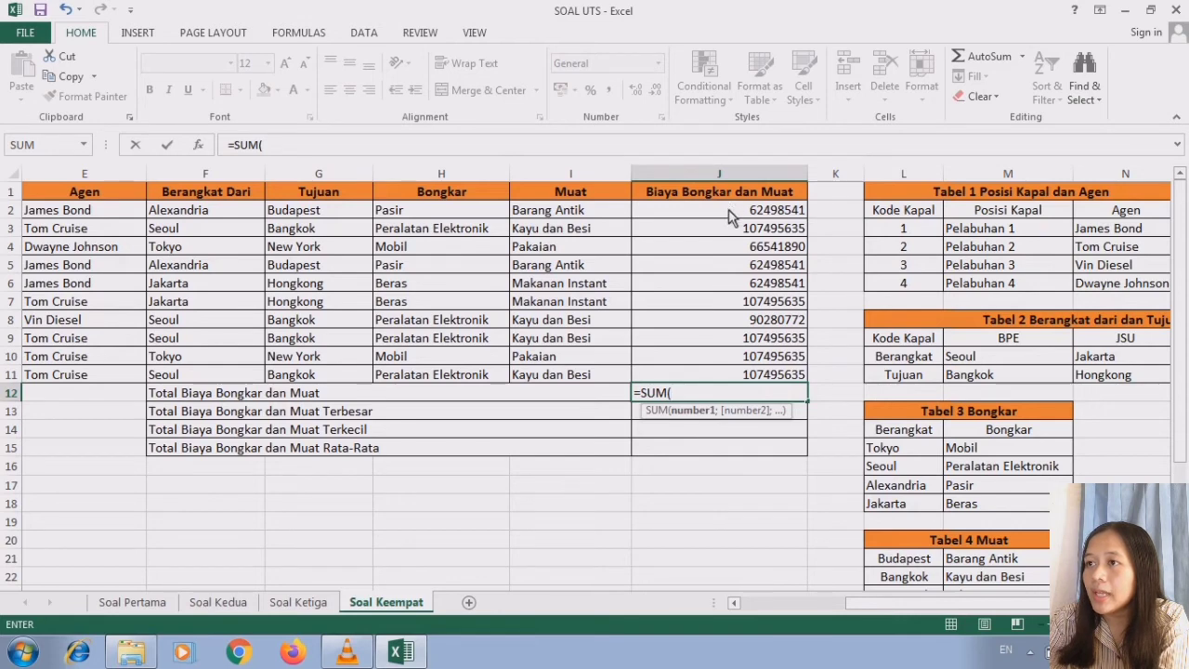
drag(729, 216, 738, 376)
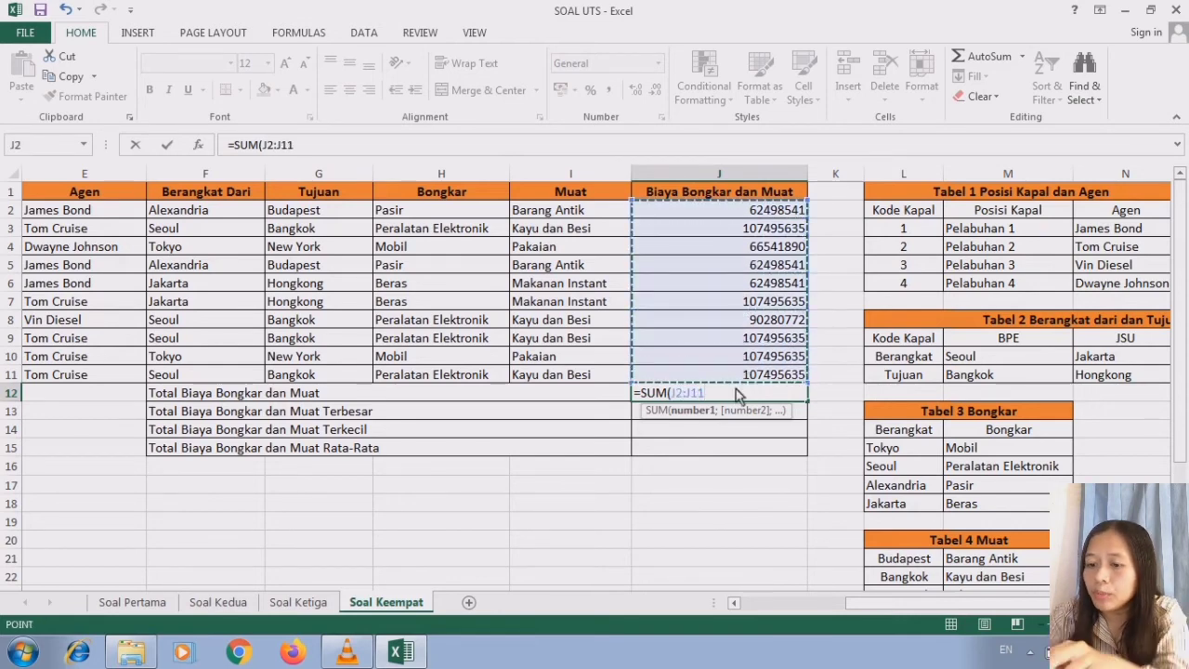
text())
key(Return)
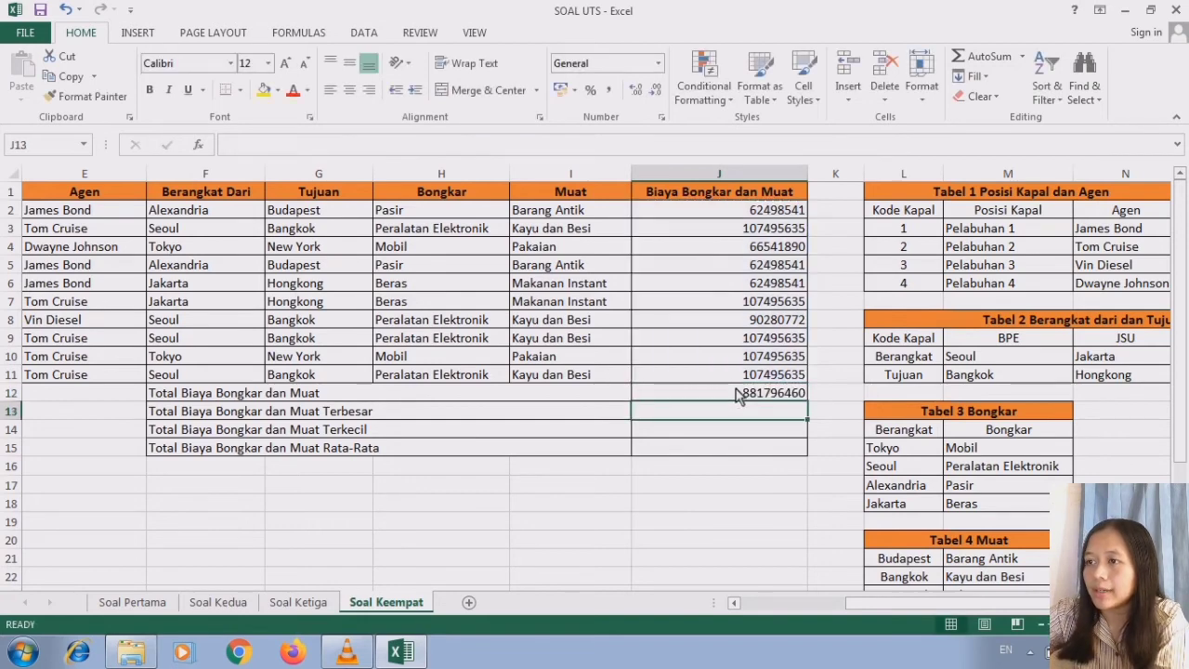
click(756, 393)
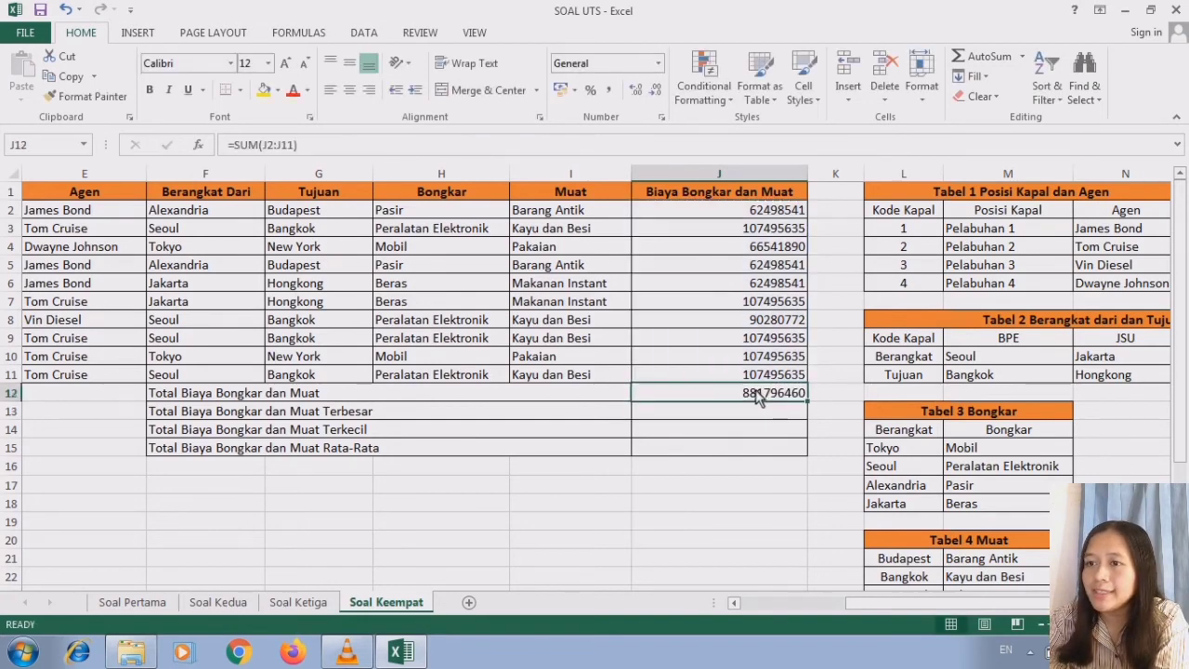
- Calculate Total Biaya Bongkar dan Muat Terbesar in J13 with =MAX(J2:J11)
click(288, 416)
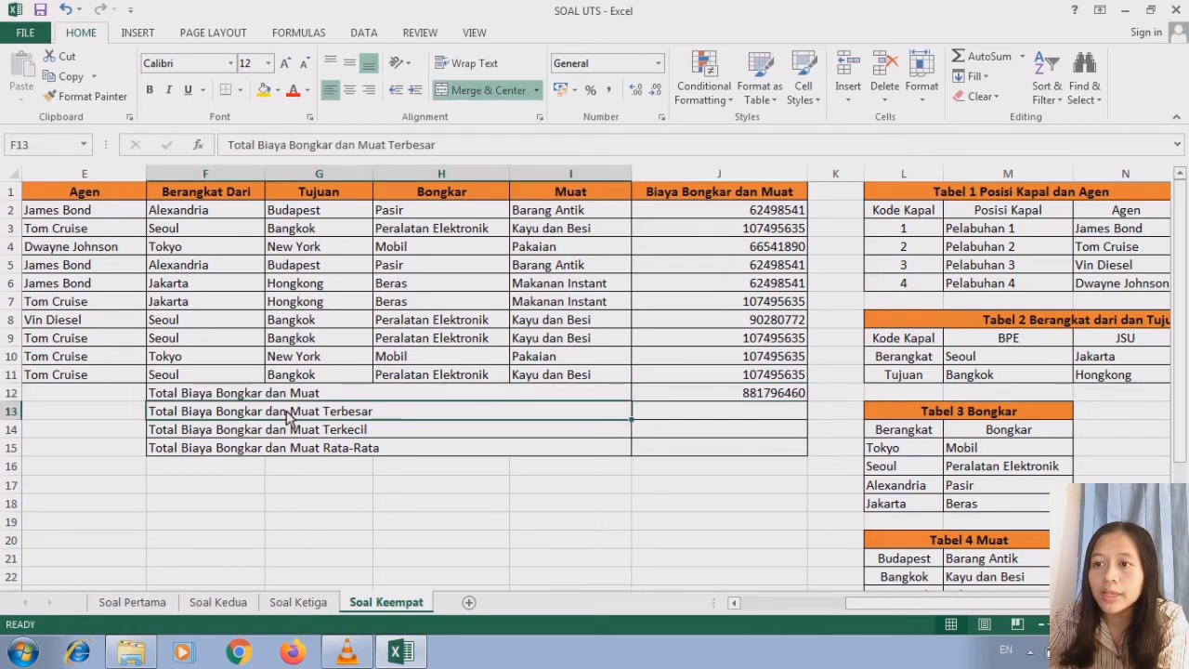
click(706, 420)
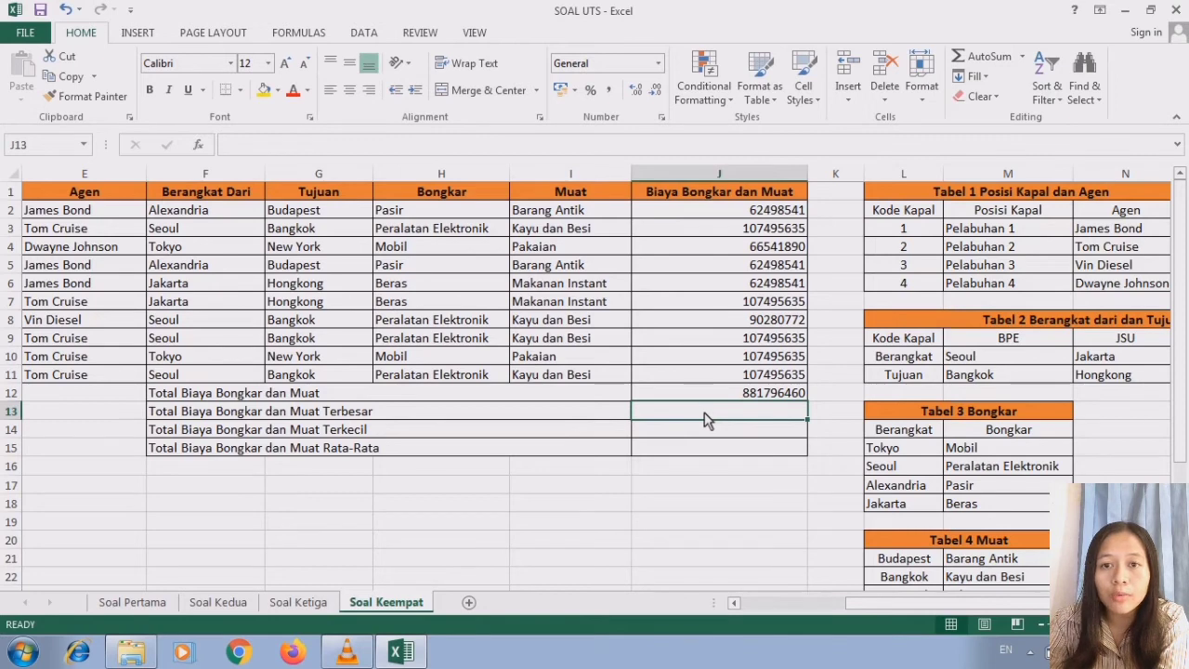
text(=MAX)
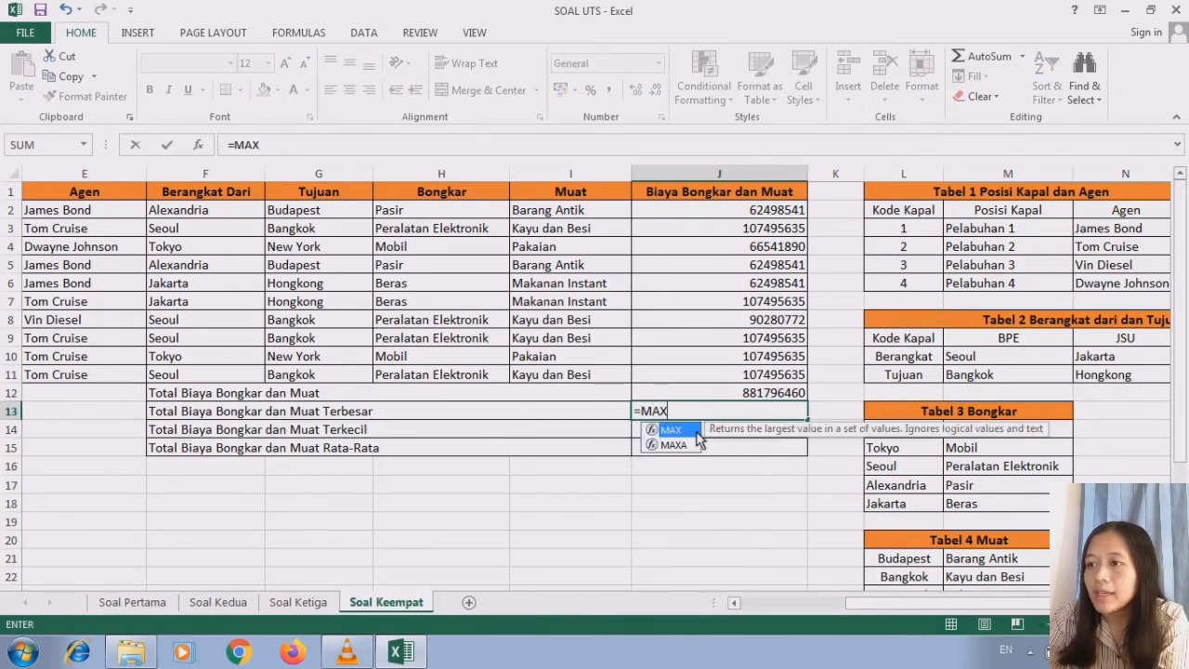
text(()
drag(698, 212, 720, 376)
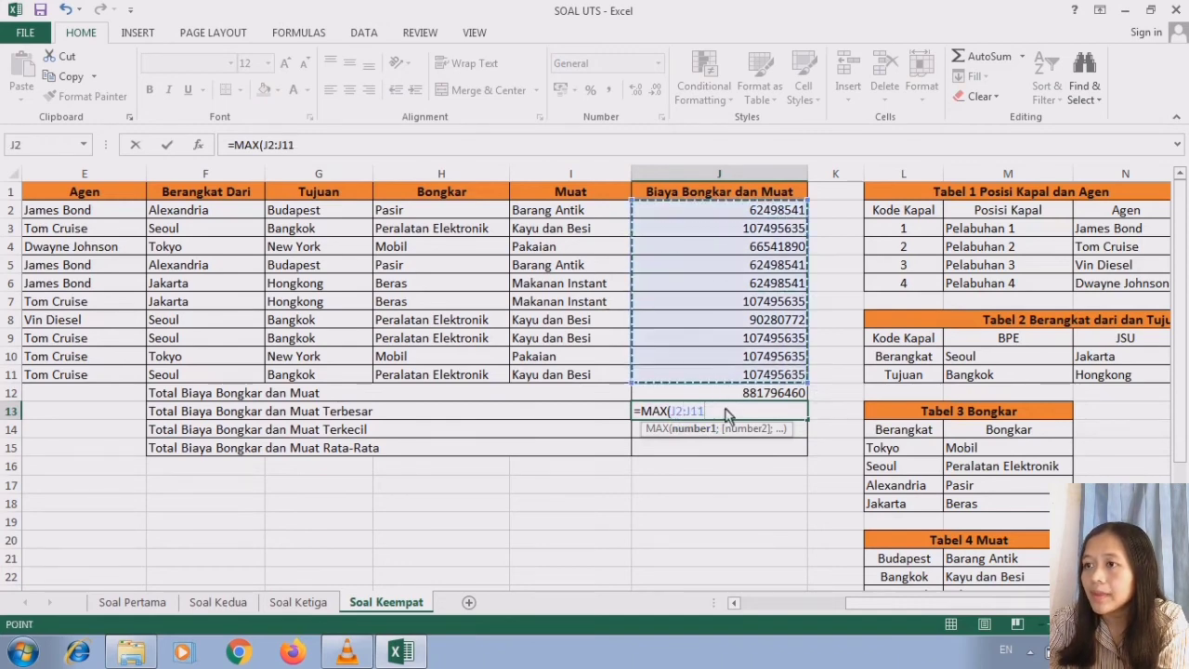
text())
key(Return)
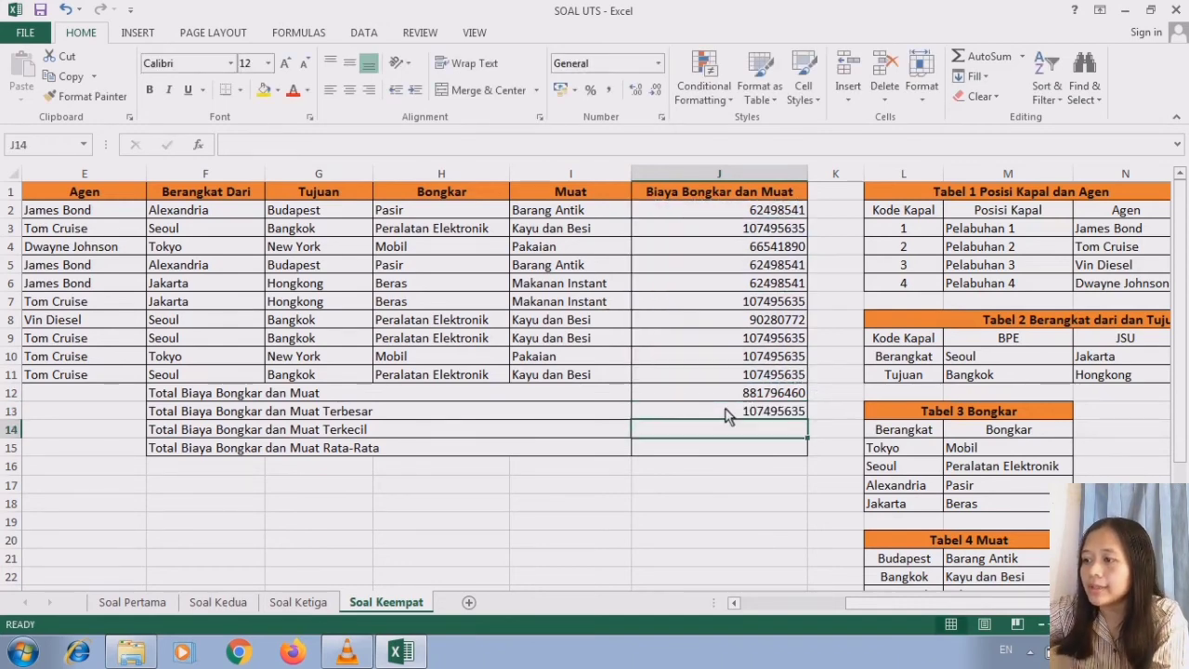
click(743, 414)
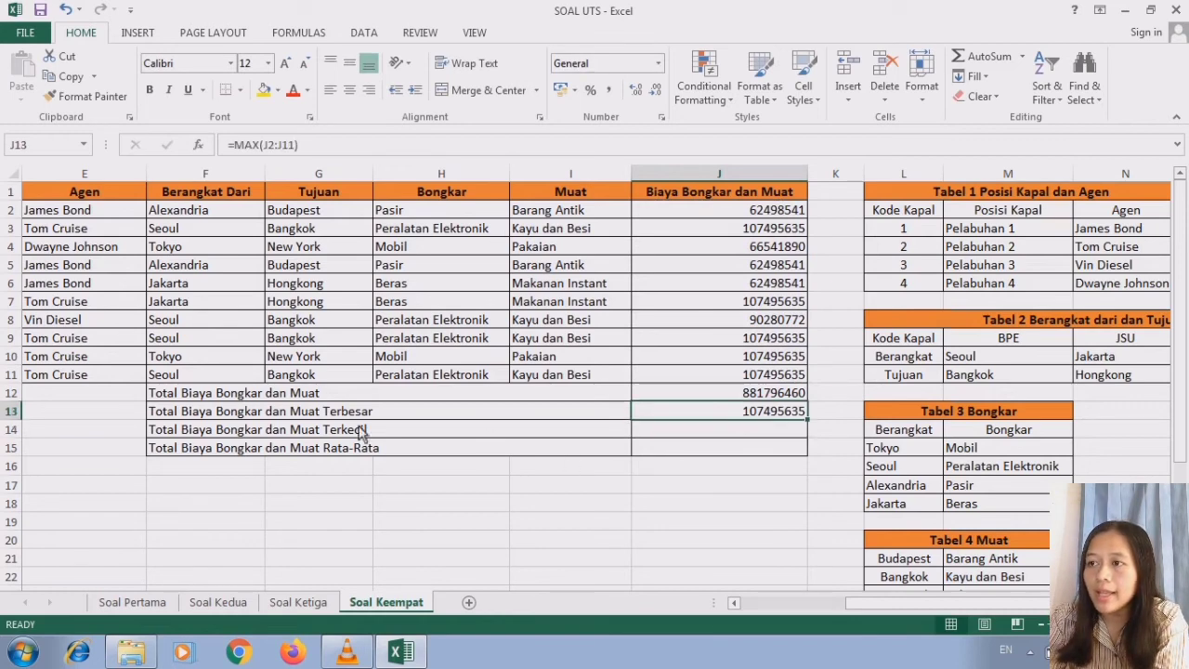
- Calculate Total Biaya Bongkar dan Muat Terkecil in J14 with =MIN(J2:J11)
click(300, 433)
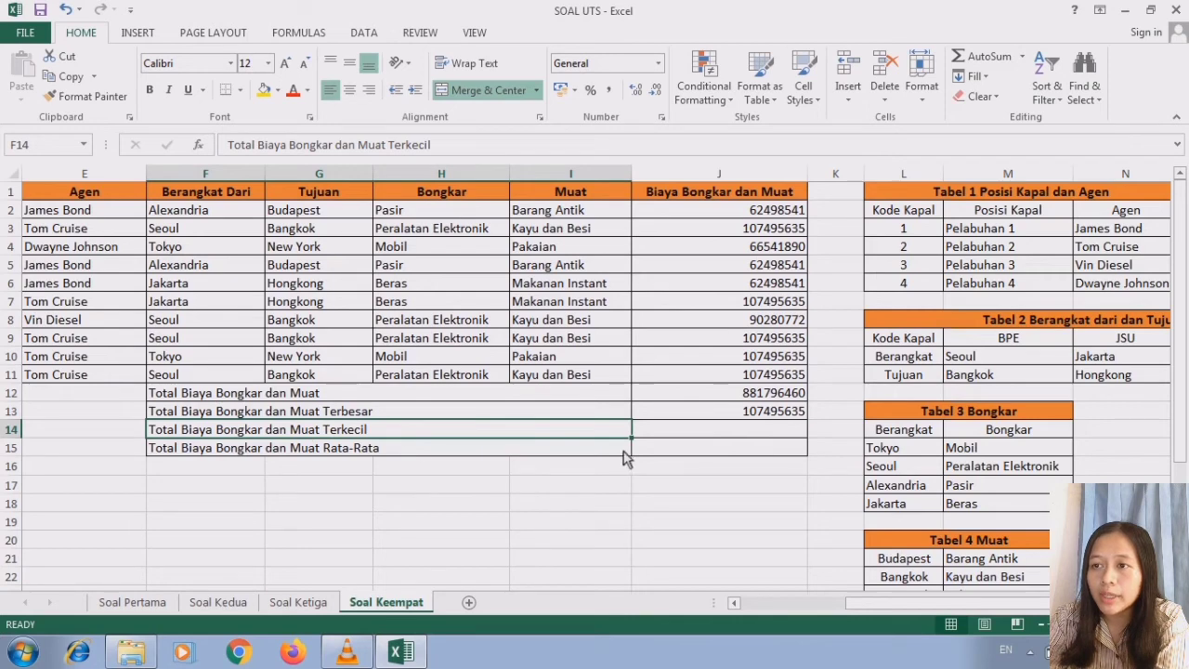
click(670, 435)
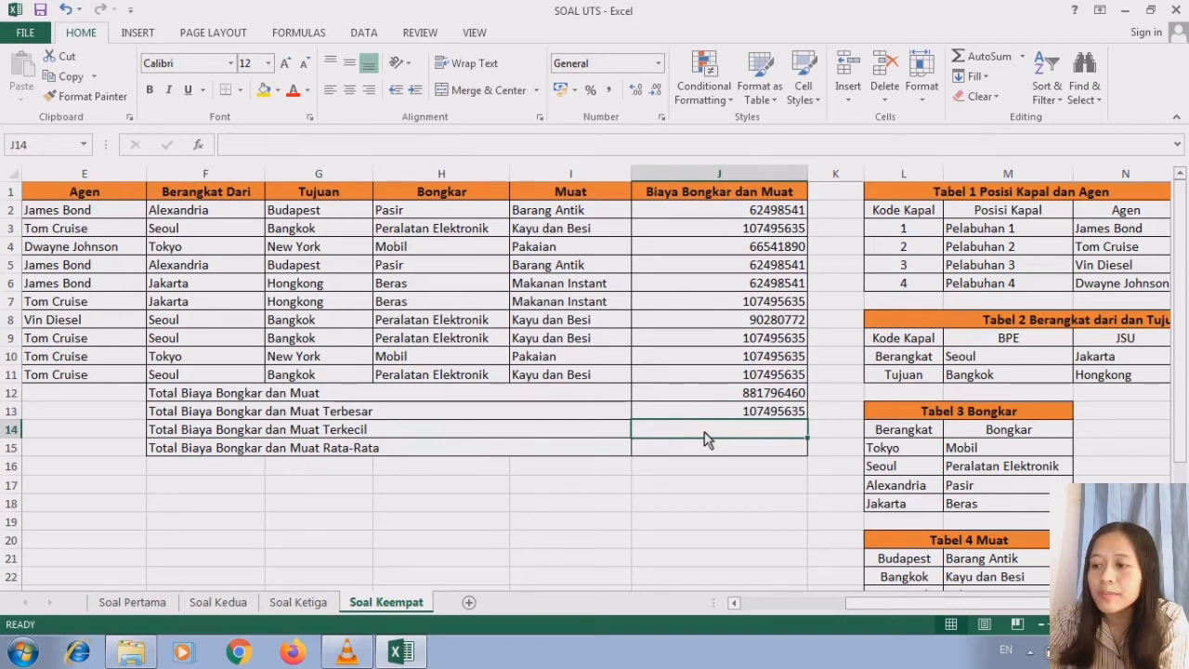
text(=MIN)
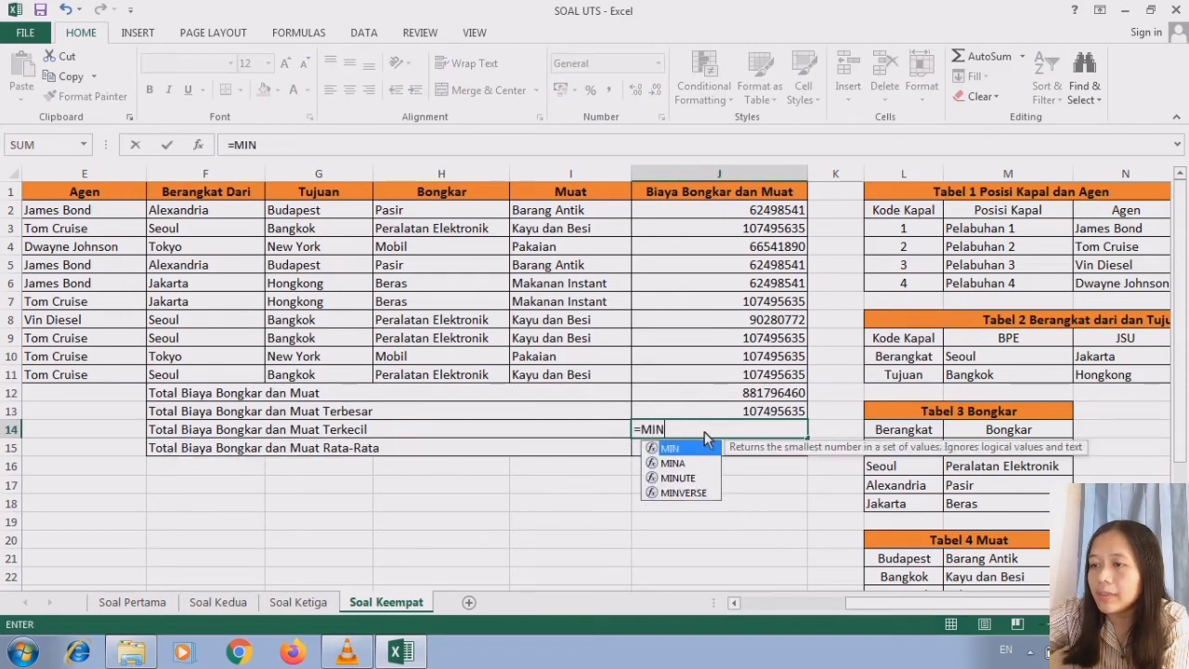
double_click(699, 446)
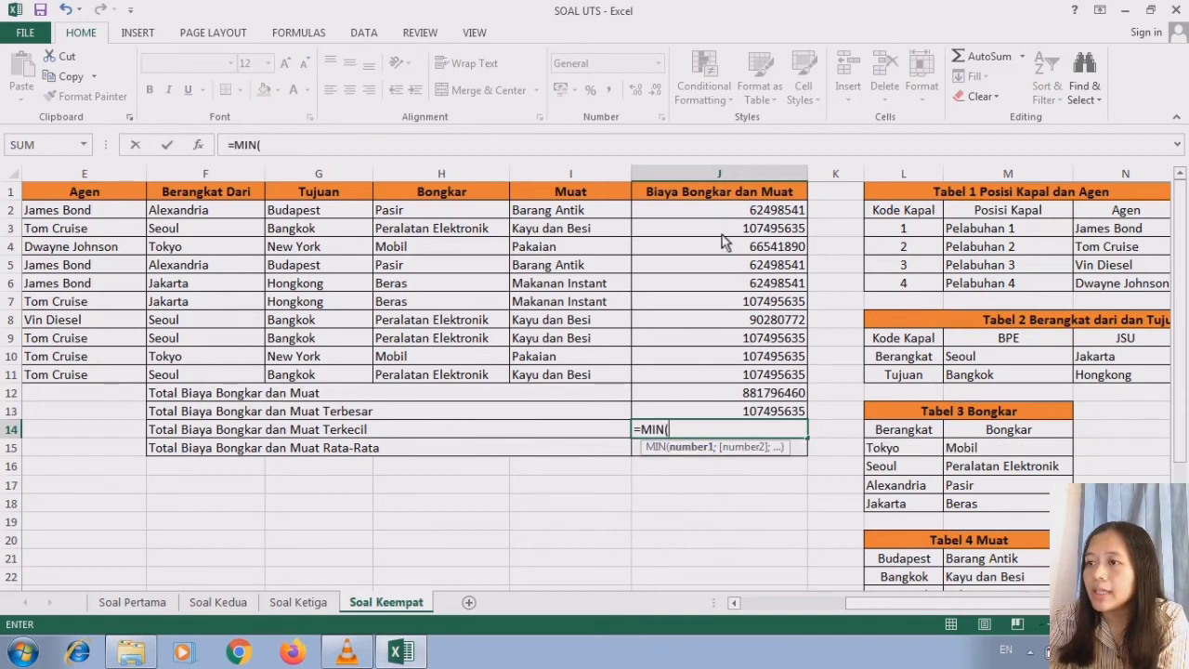
drag(720, 213, 726, 379)
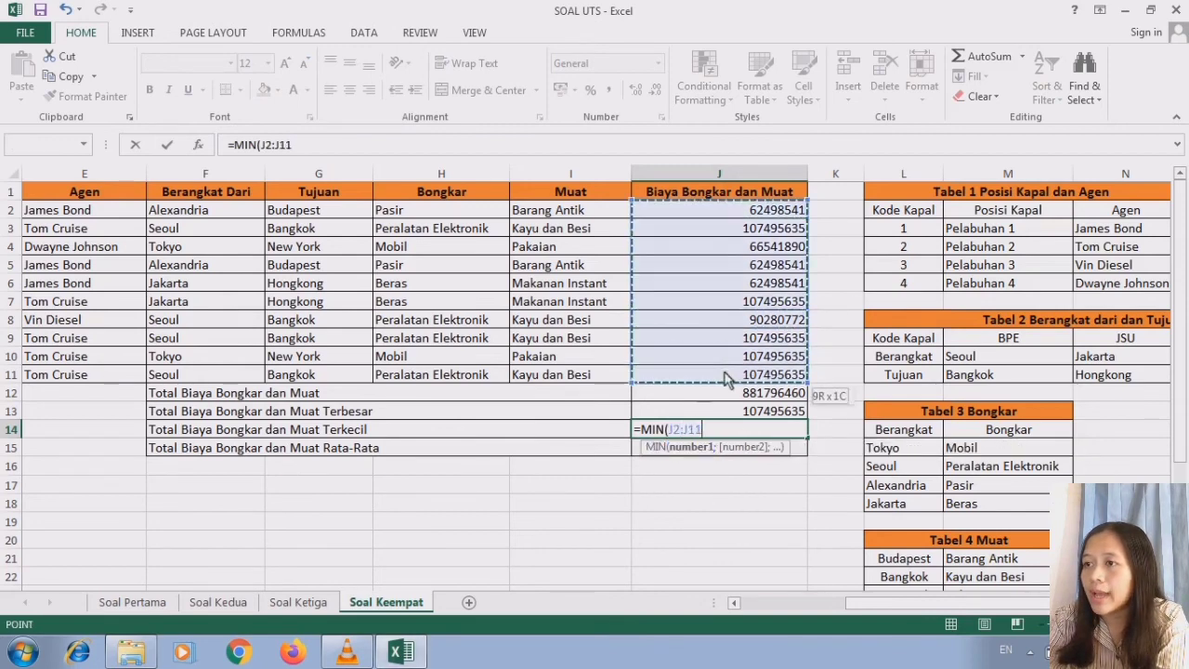
text())
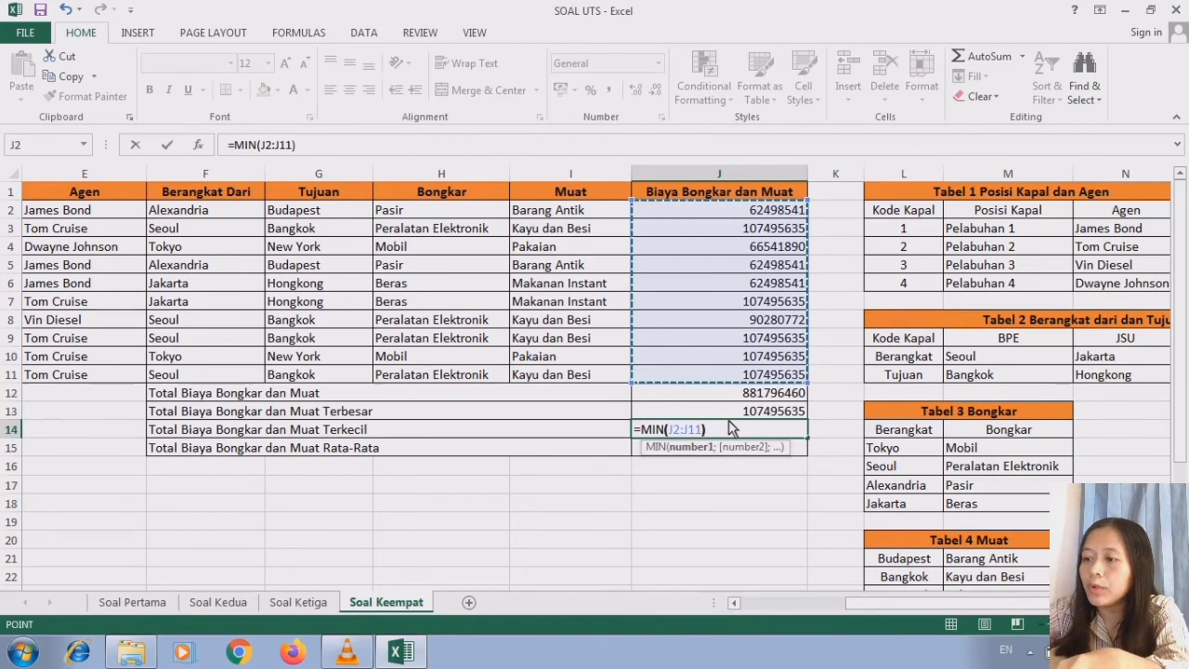
key(Return)
click(767, 434)
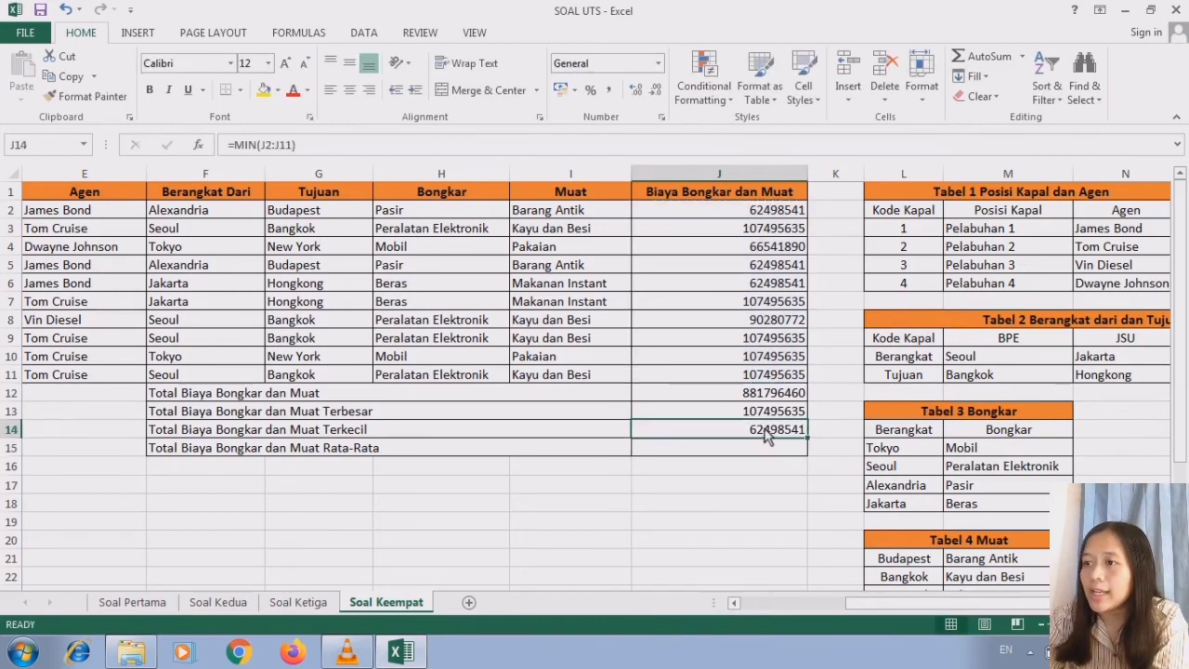
- Calculate Total Biaya Bongkar dan Muat Rata-Rata in J15 with =AVERAGE(J2:J11)
click(572, 454)
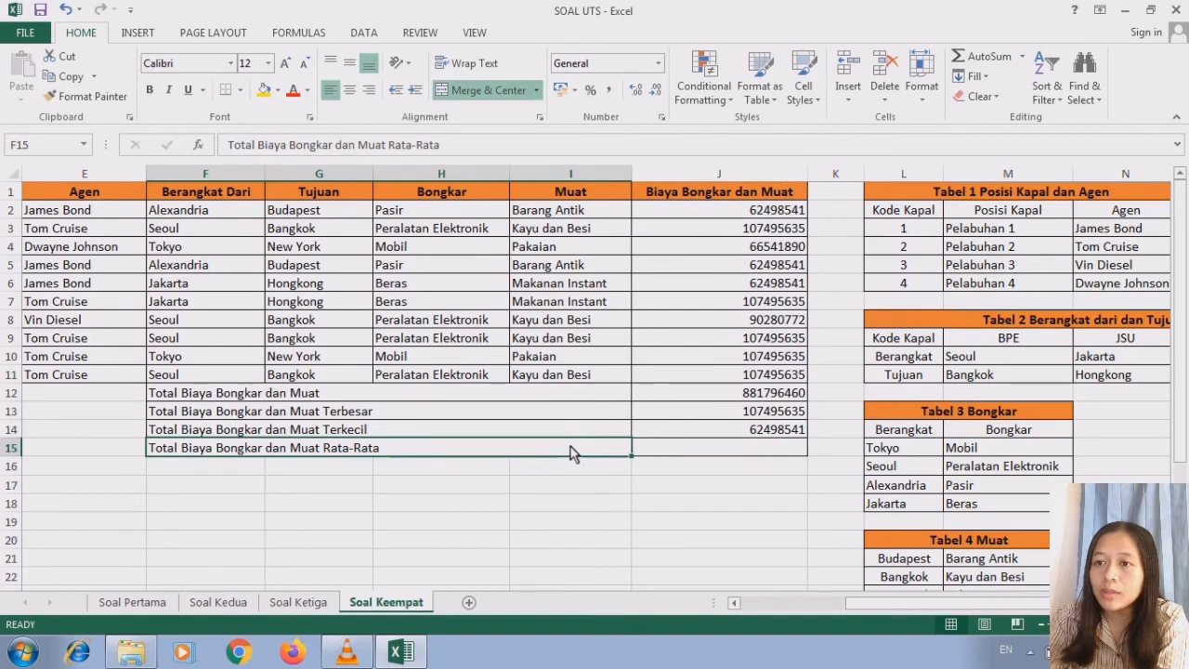
click(699, 453)
text(=)
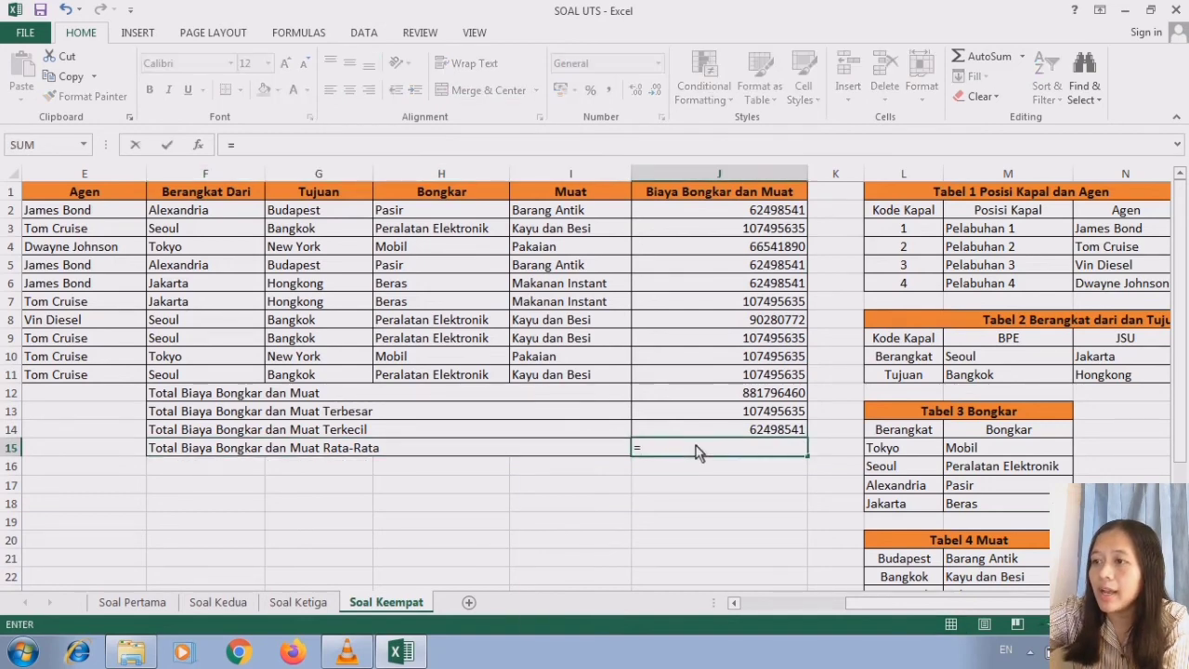
text(AVER)
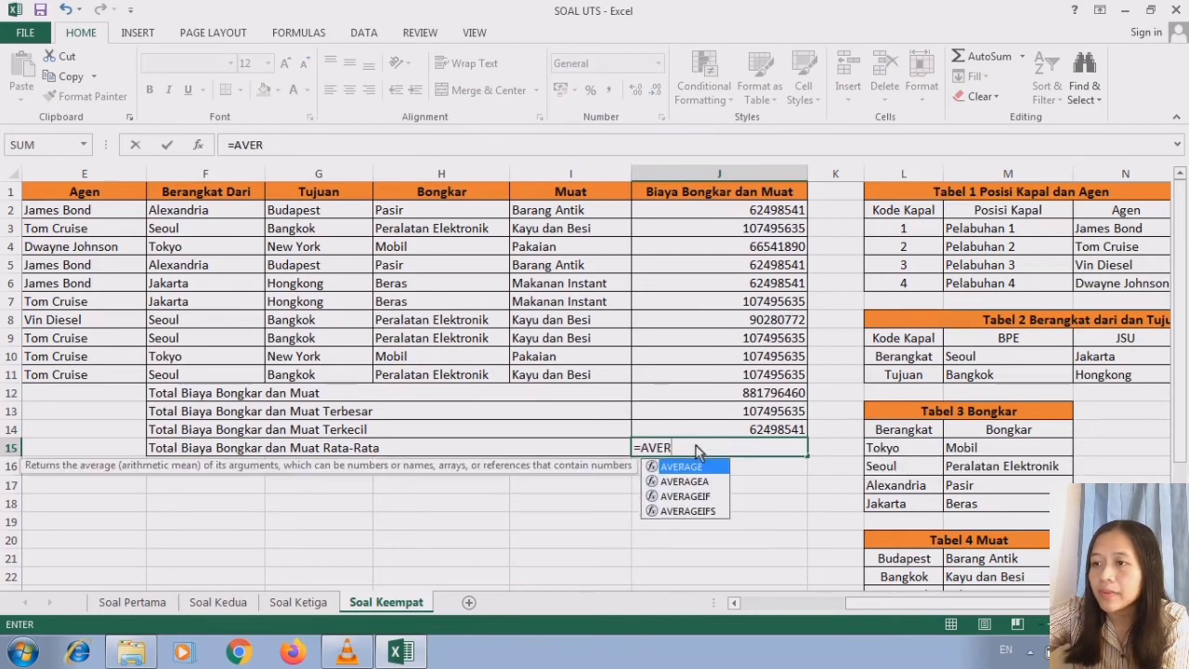
double_click(698, 466)
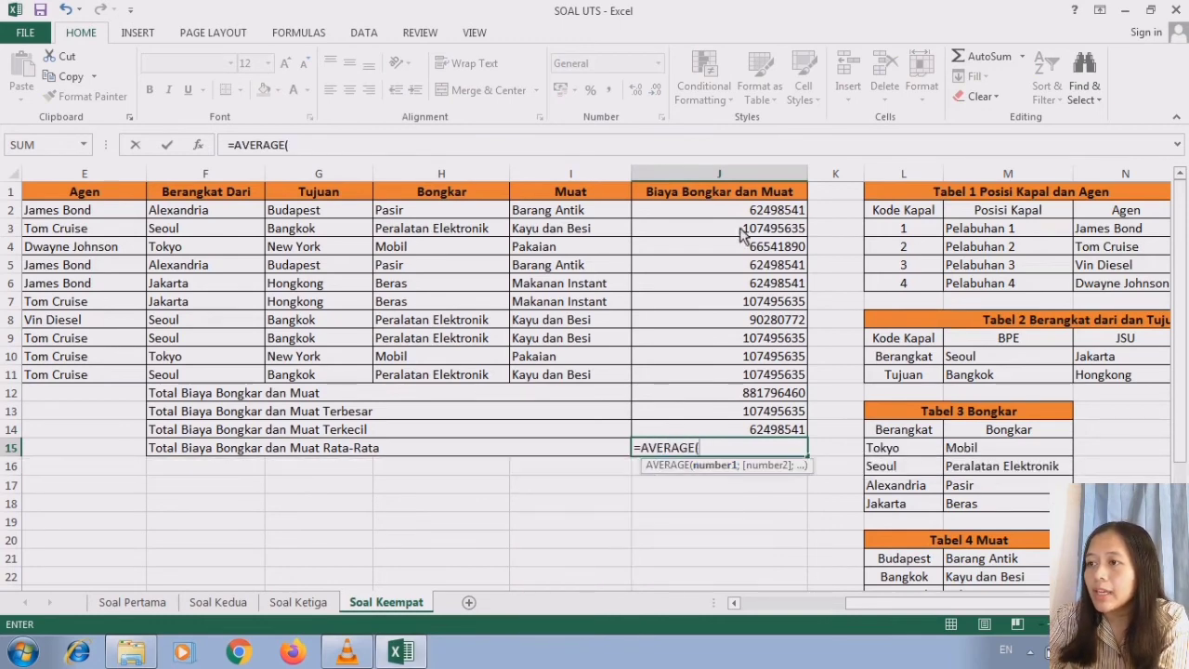
drag(741, 213, 750, 383)
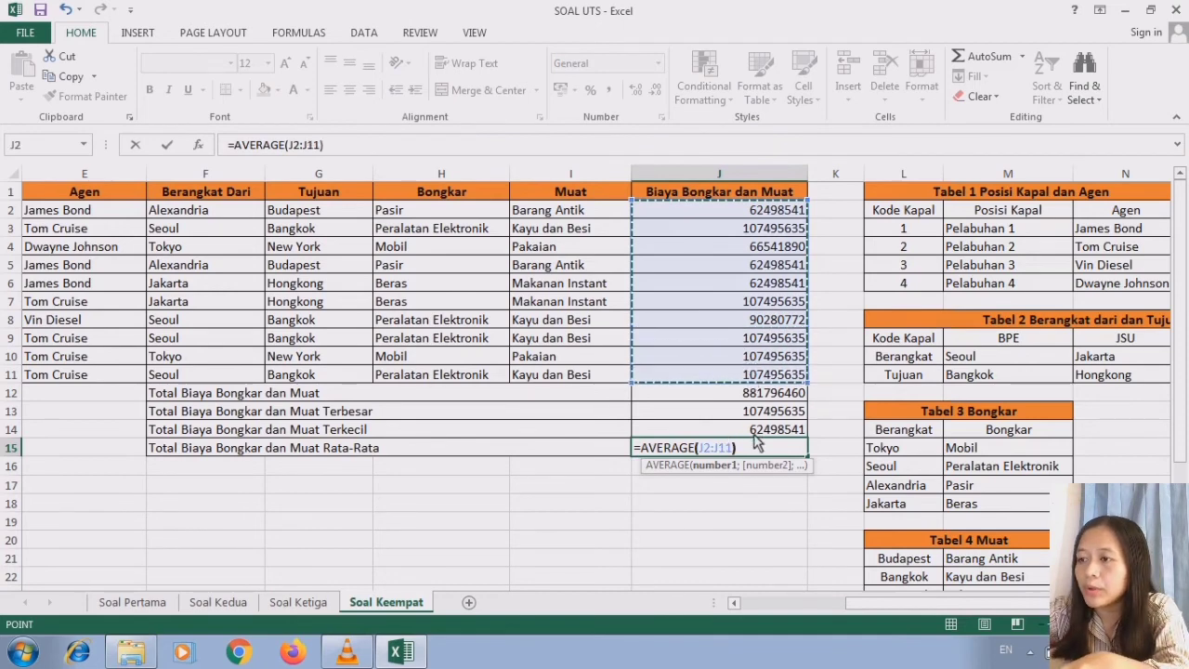
key(Return)
click(755, 445)
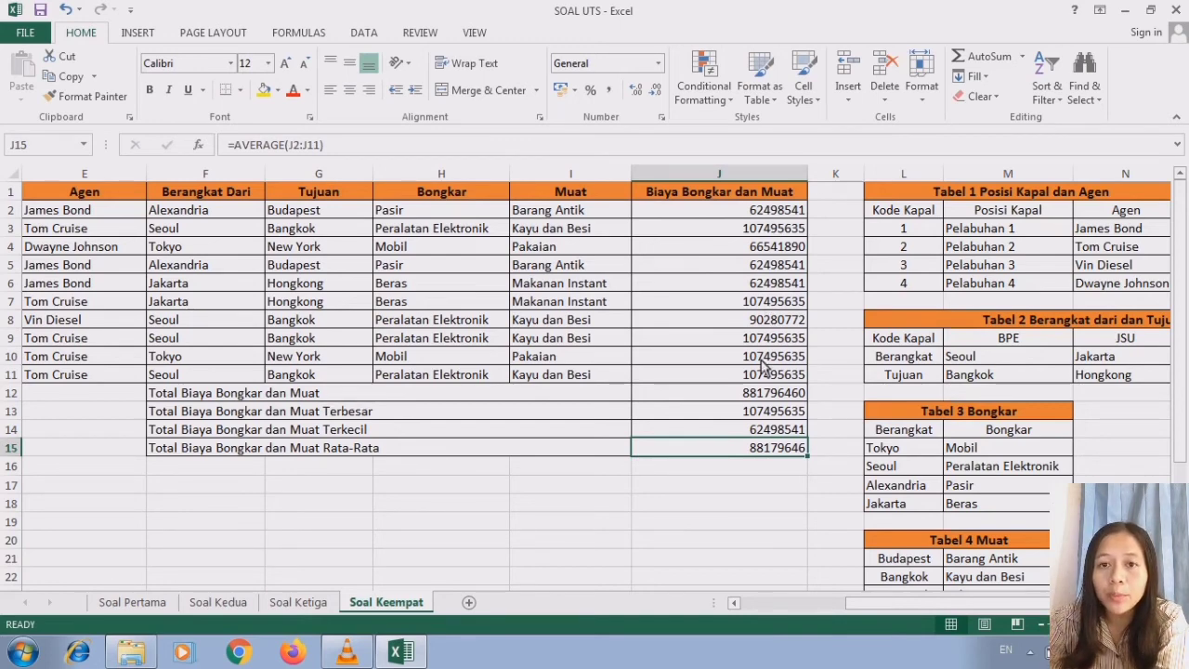
- Format J2:J15 with the existing custom [$Rp-3809] rupiah accounting format that has two decimals (#.##0,00)
drag(713, 213, 743, 447)
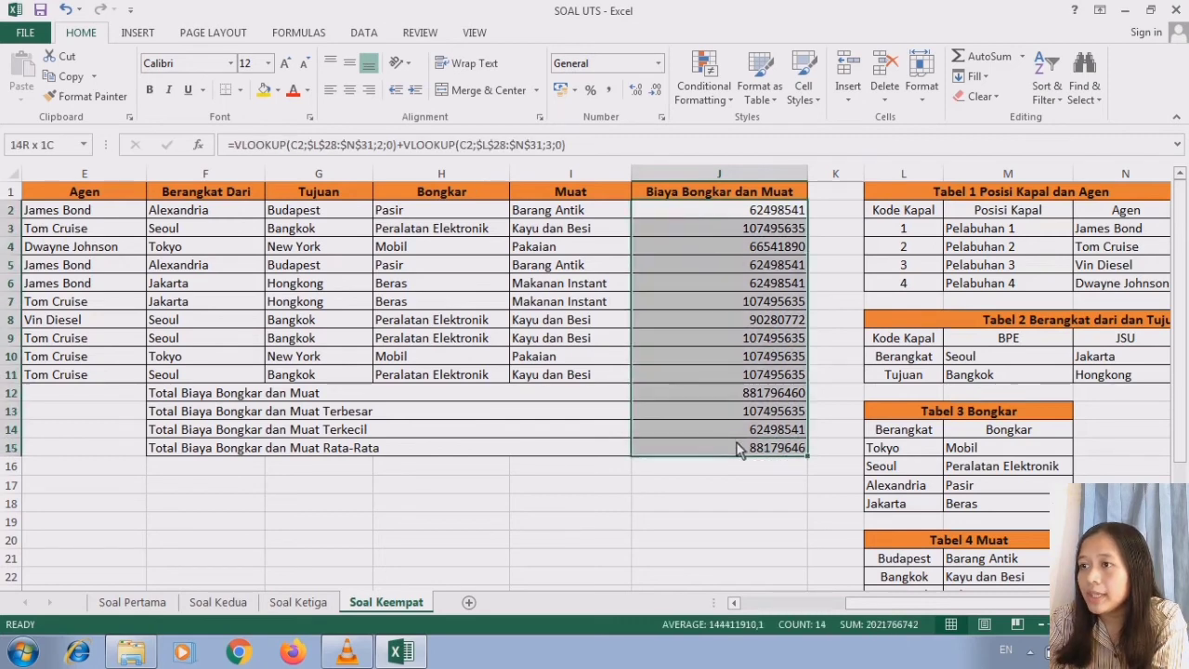
click(658, 63)
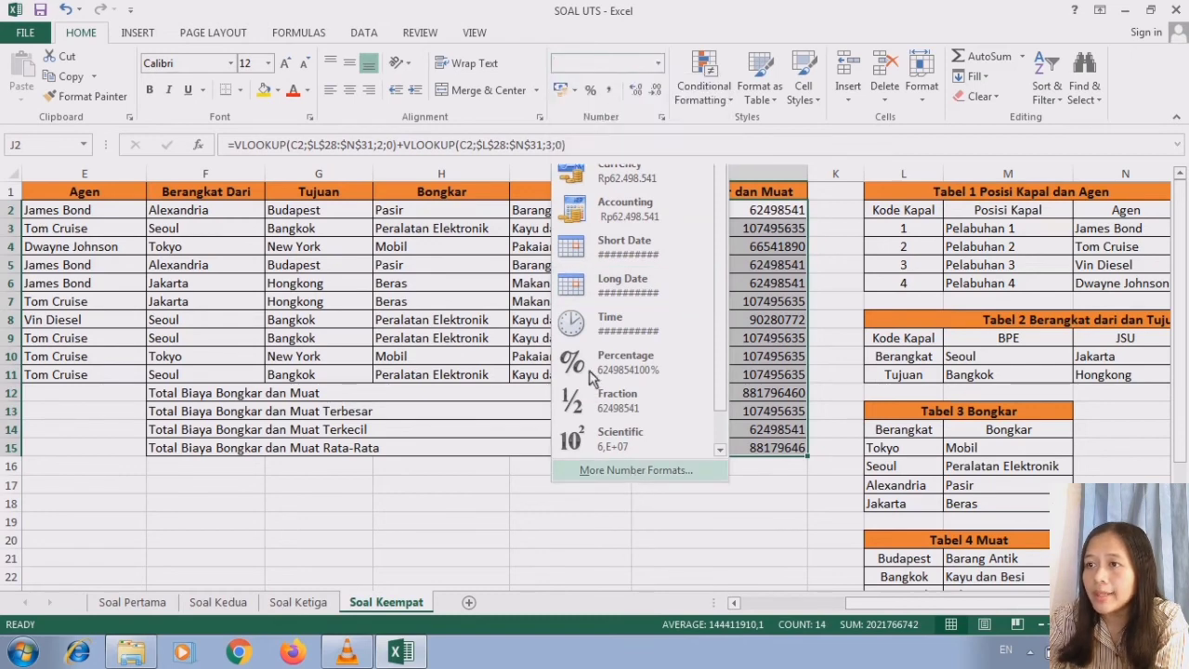
click(631, 470)
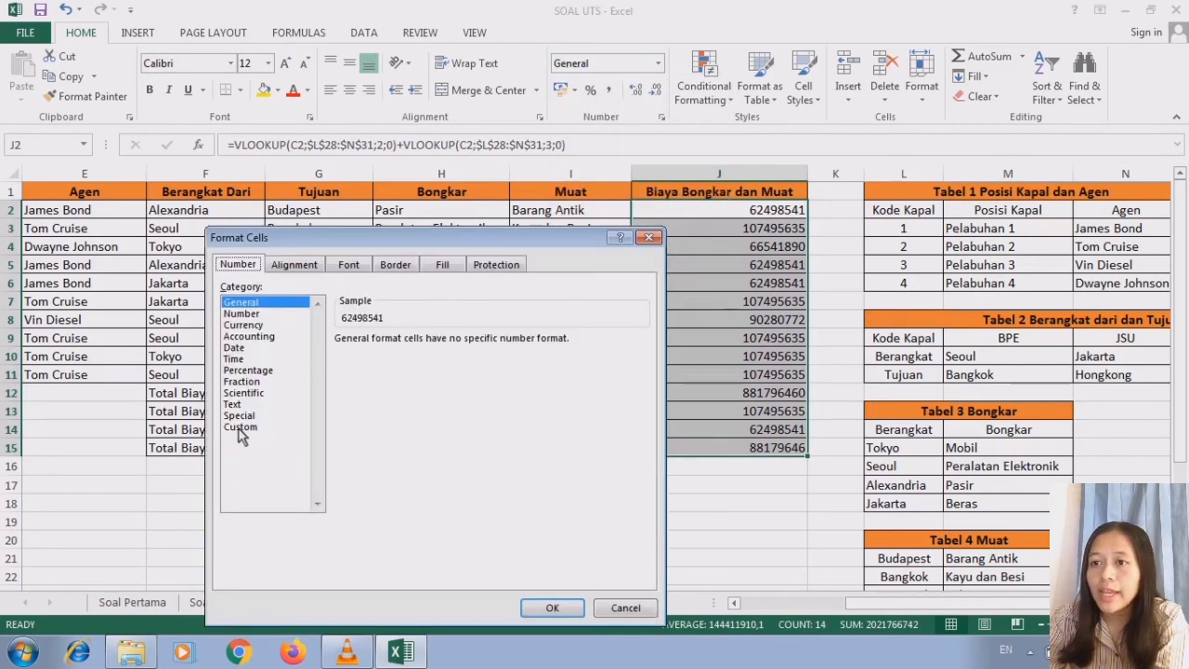
click(241, 427)
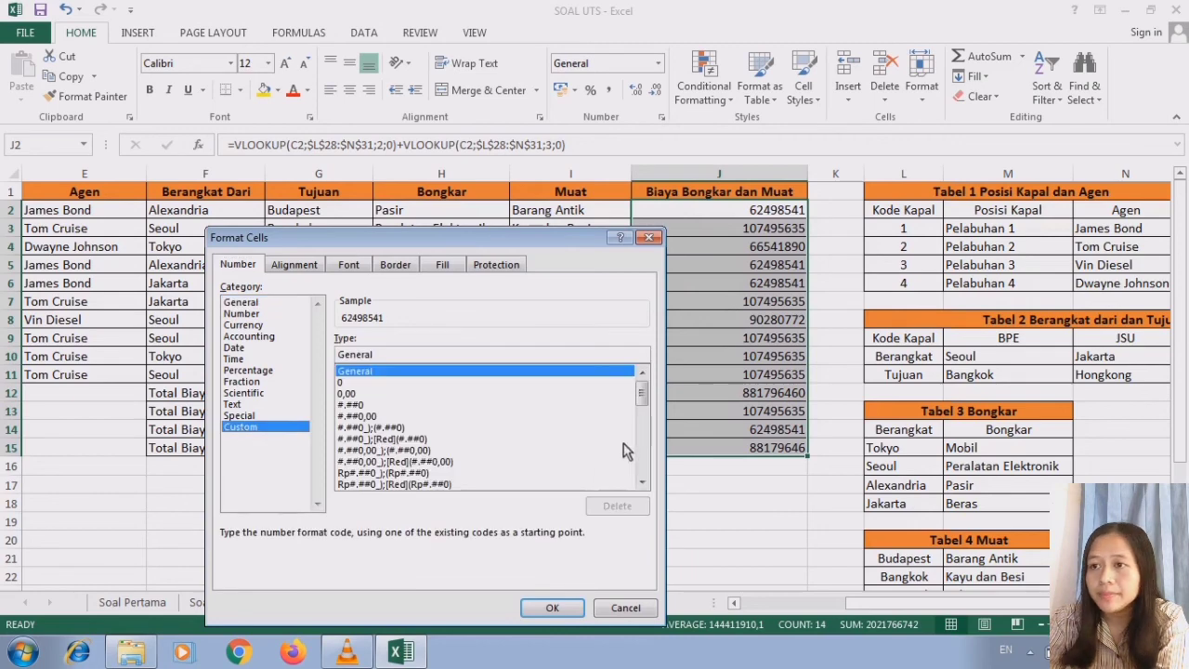
drag(644, 397, 642, 460)
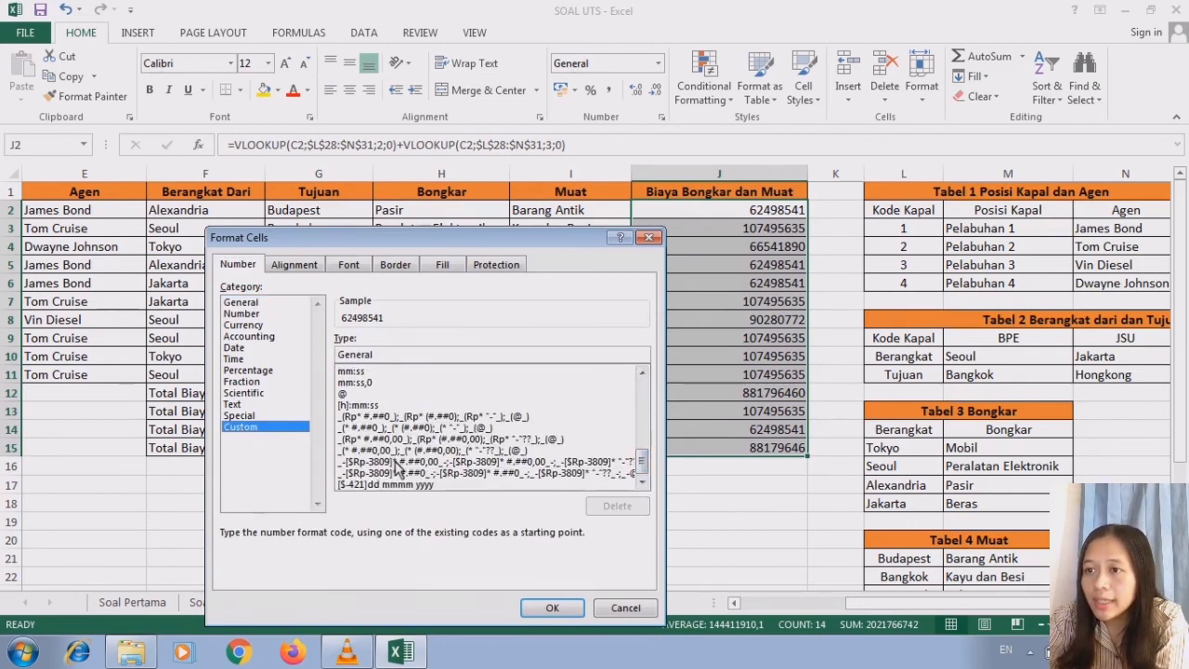
click(392, 463)
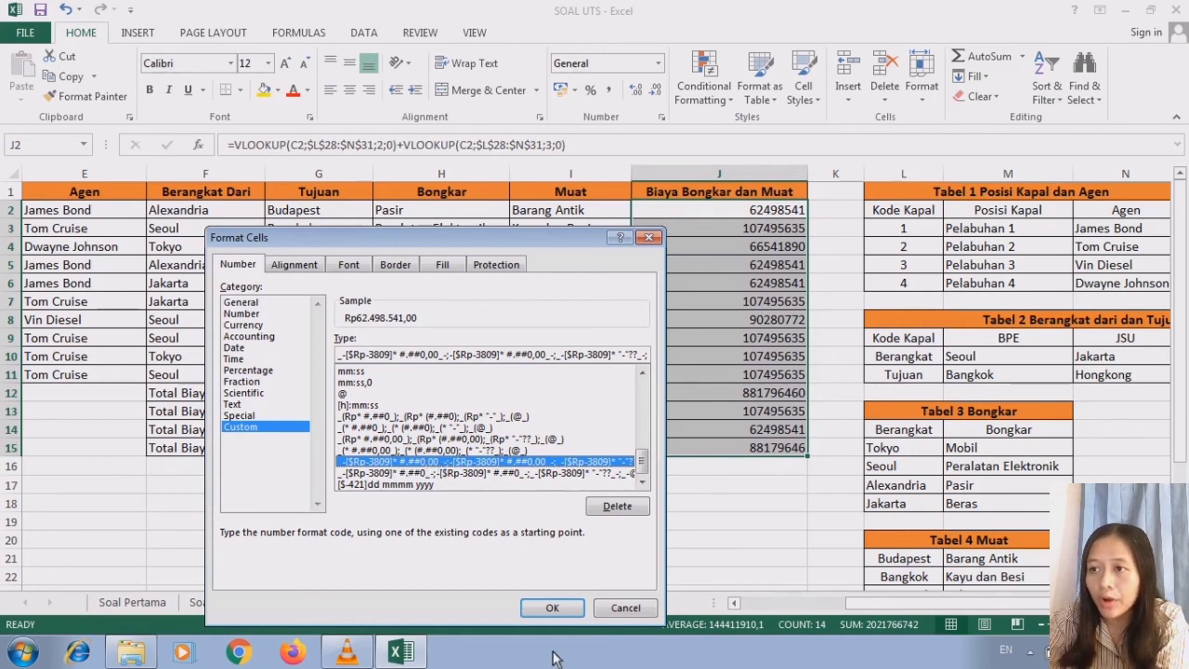
click(548, 608)
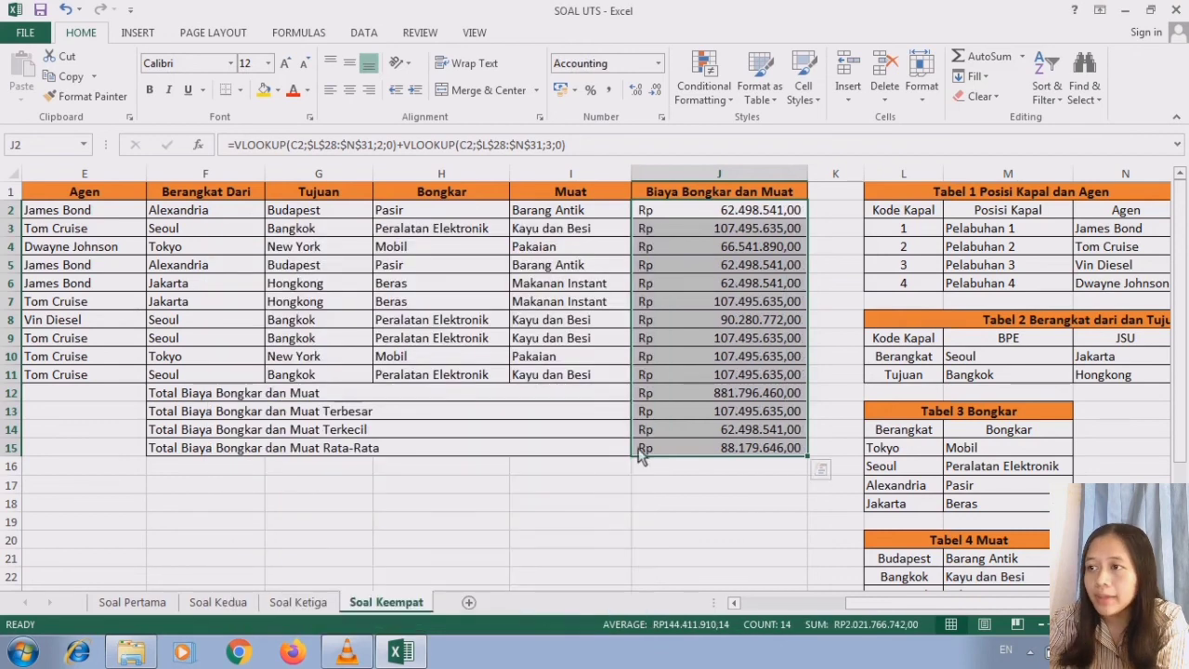
click(743, 225)
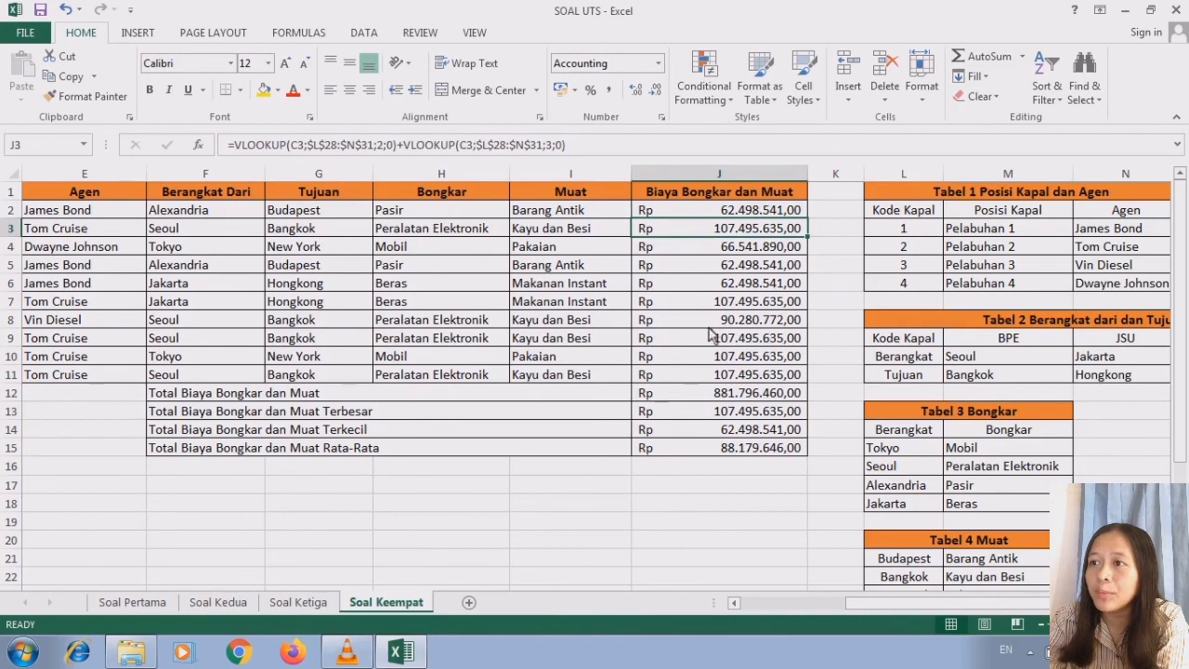
- Review the task instructions in the merged blue box at B17, below the Soal Keempat table
scroll(1004, 538, down, 3)
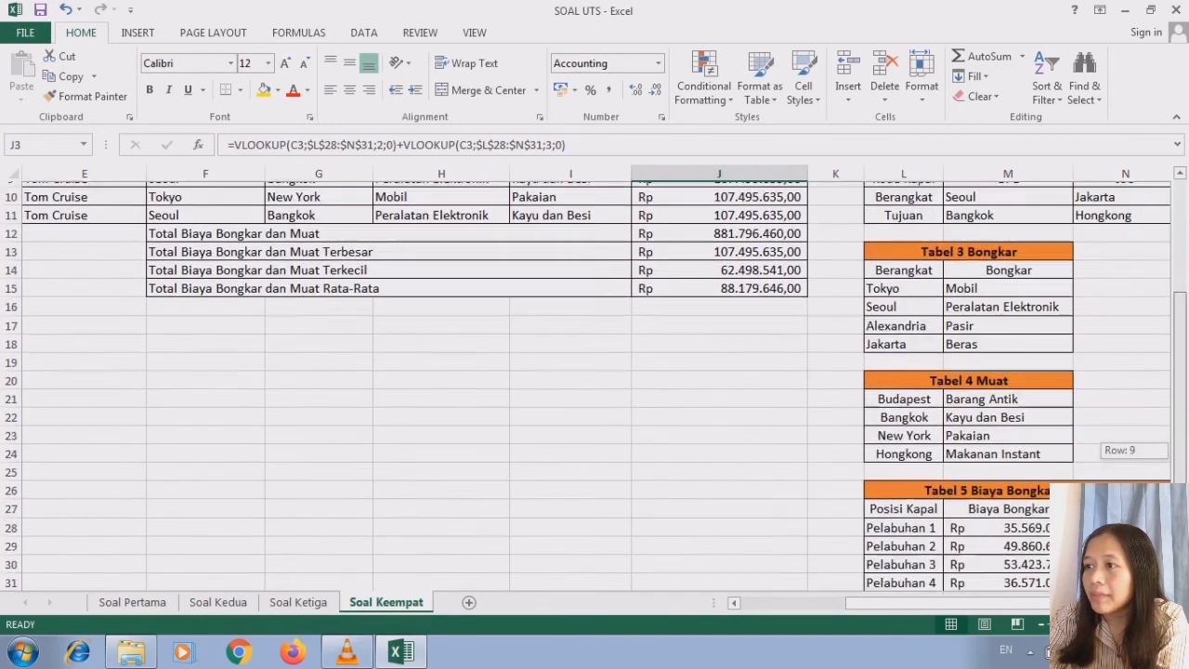
click(733, 602)
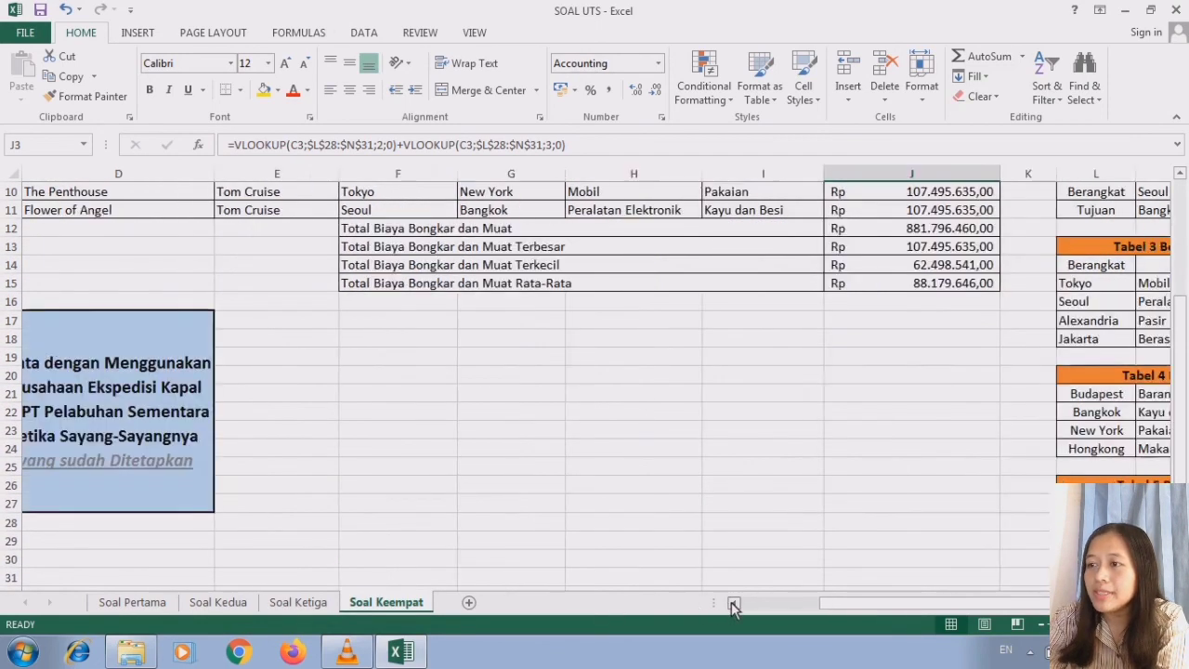
mouse_move(1181, 468)
mouse_down()
mouse_move(1180, 355)
mouse_move(1181, 468)
mouse_up()
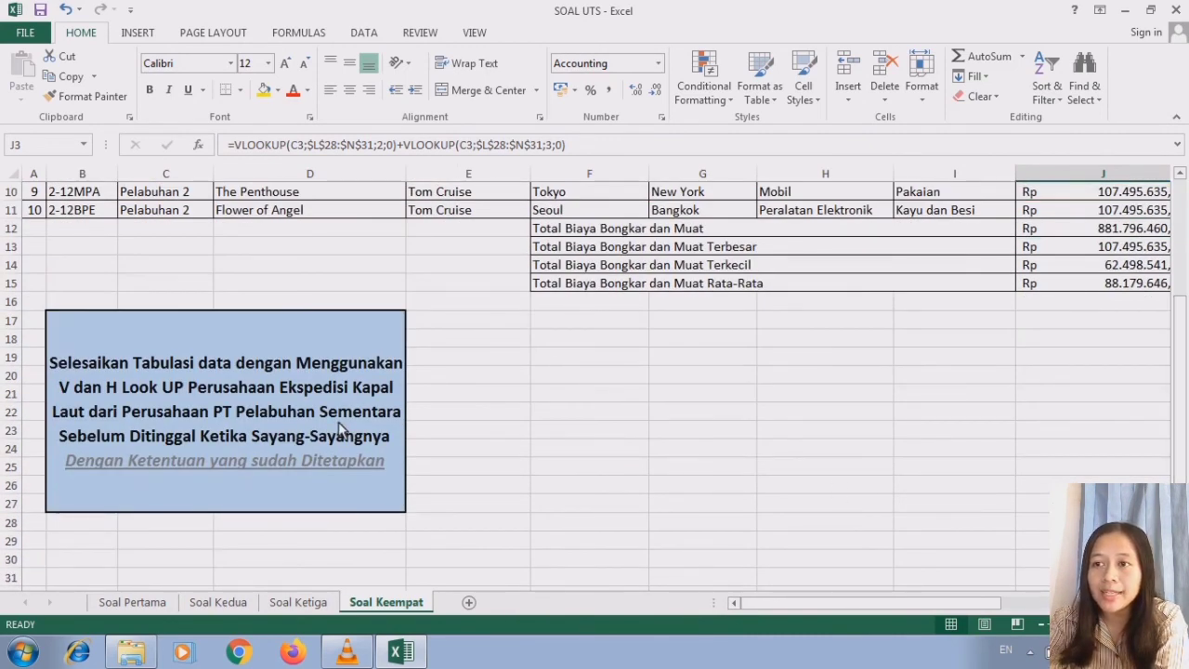
click(339, 485)
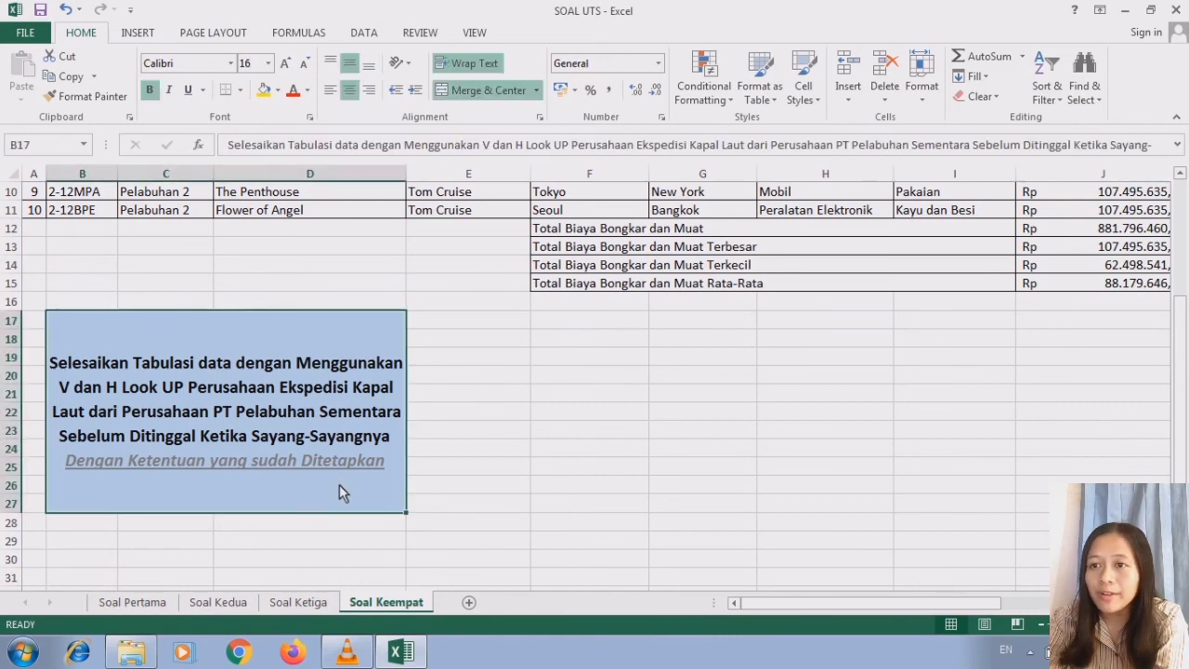